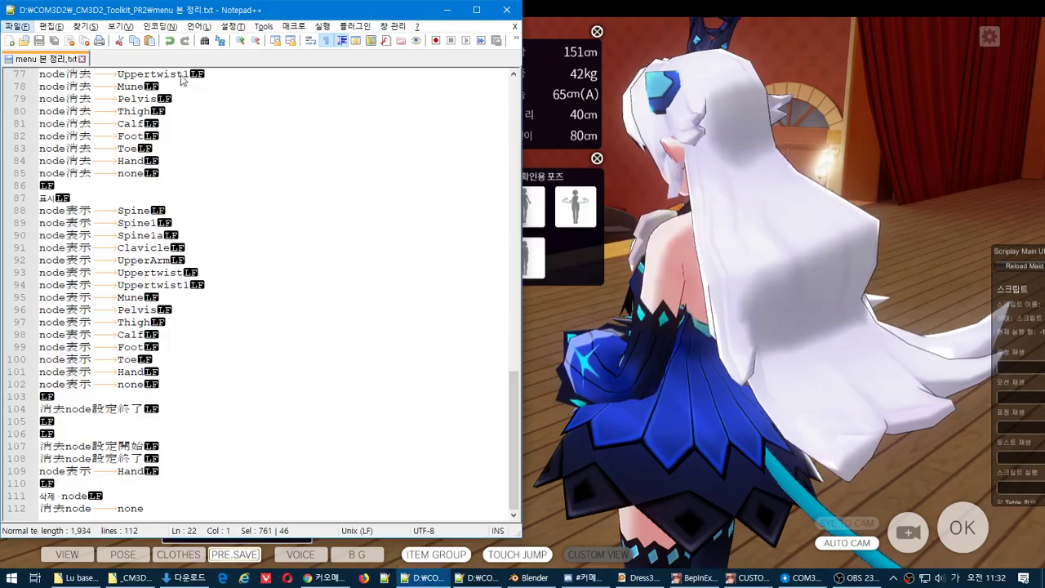
Start a new text document and write "웨이트가 안걸려있음" on its first line
key("ctrl+n")
type("웨")
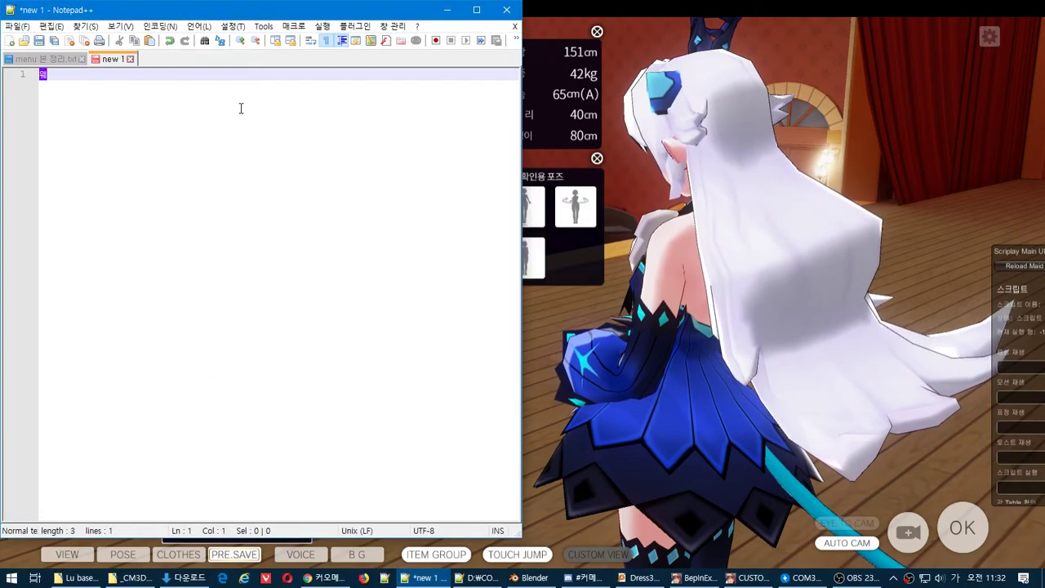
type("이트가 ")
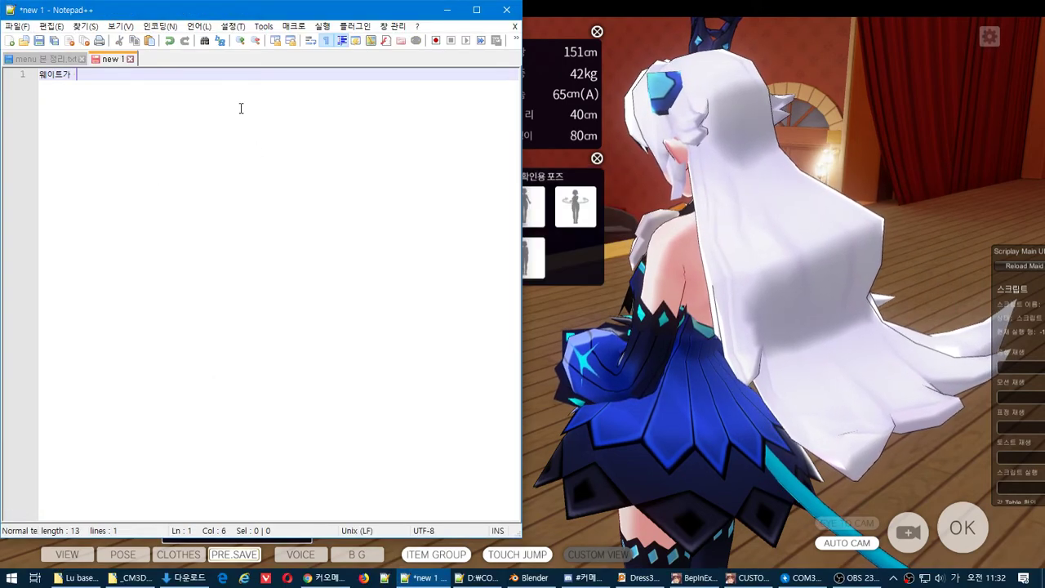
type("안걸려있음")
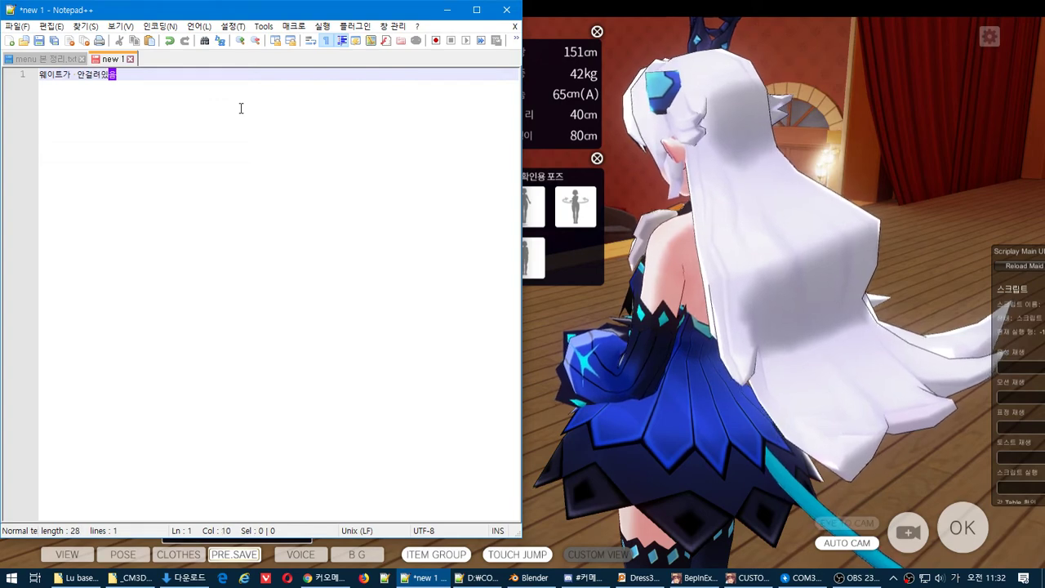
Switch to Blender and inspect the Lu_onep dress weights for the Bip01 Spine1 and Bip01 Spine1a vertex groups
left_click(601, 282)
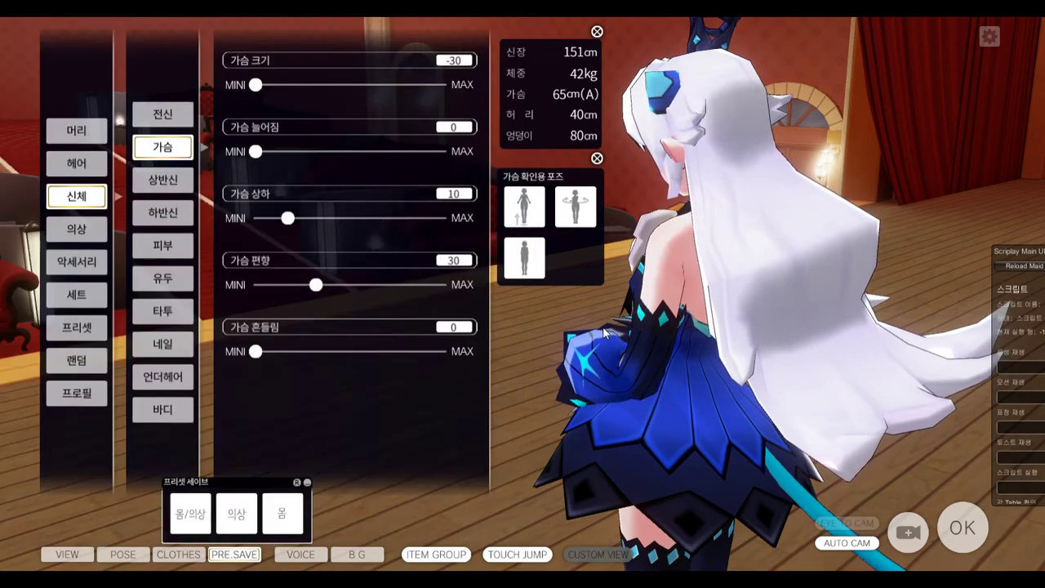
key("alt+Tab")
left_click(540, 257)
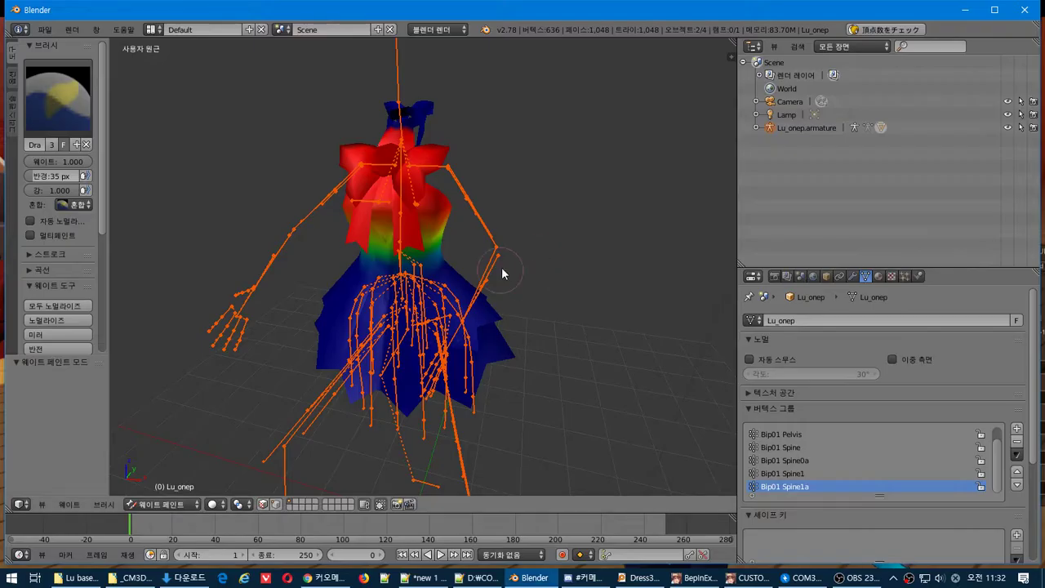
middle_click_drag(525, 290, 546, 260)
left_click(806, 474)
left_click(804, 487)
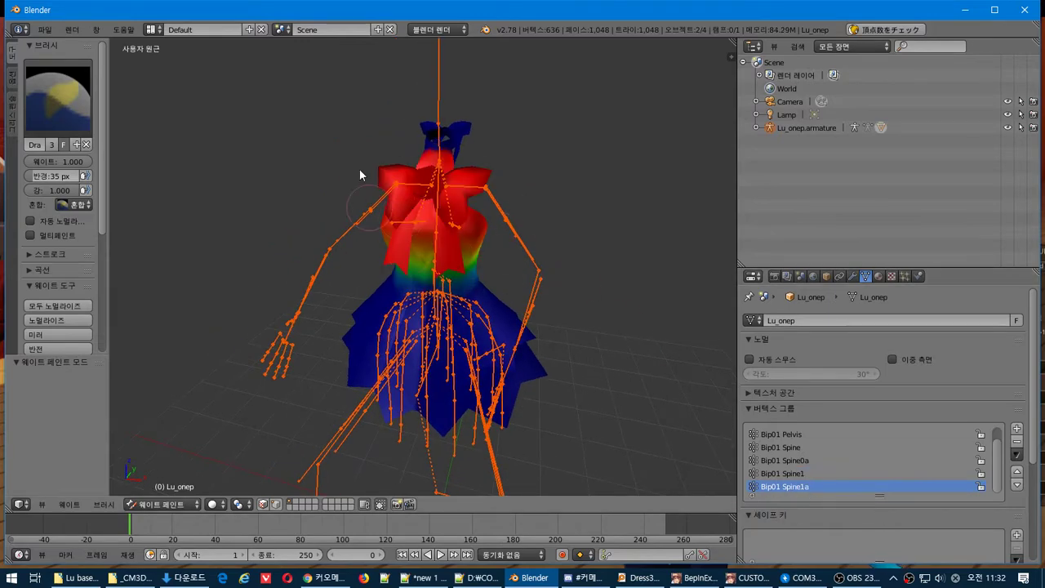
Switch back to the Notepad++ note and add a second line starting "그래서 웨이트 전송을 통한 웨이트"
key("alt+Tab")
key("alt+Tab")
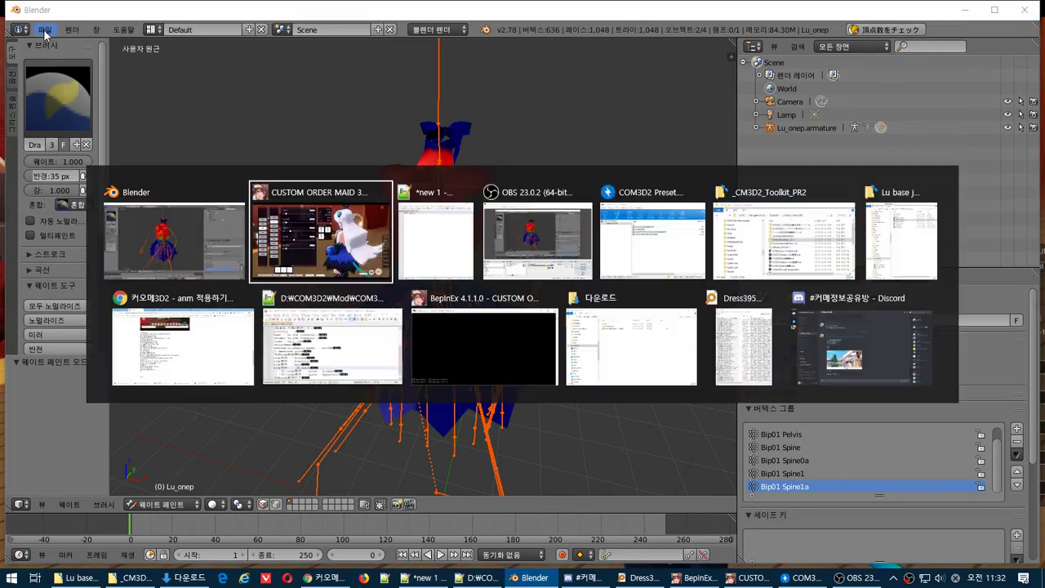
key("Return")
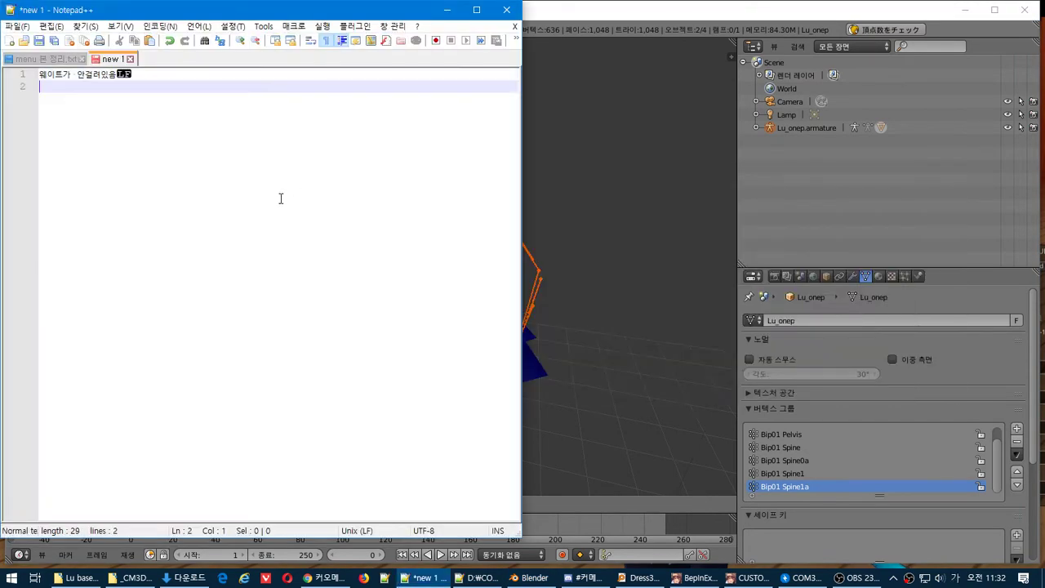
type("그래서 ㅇ")
type("이트 전송을 통한")
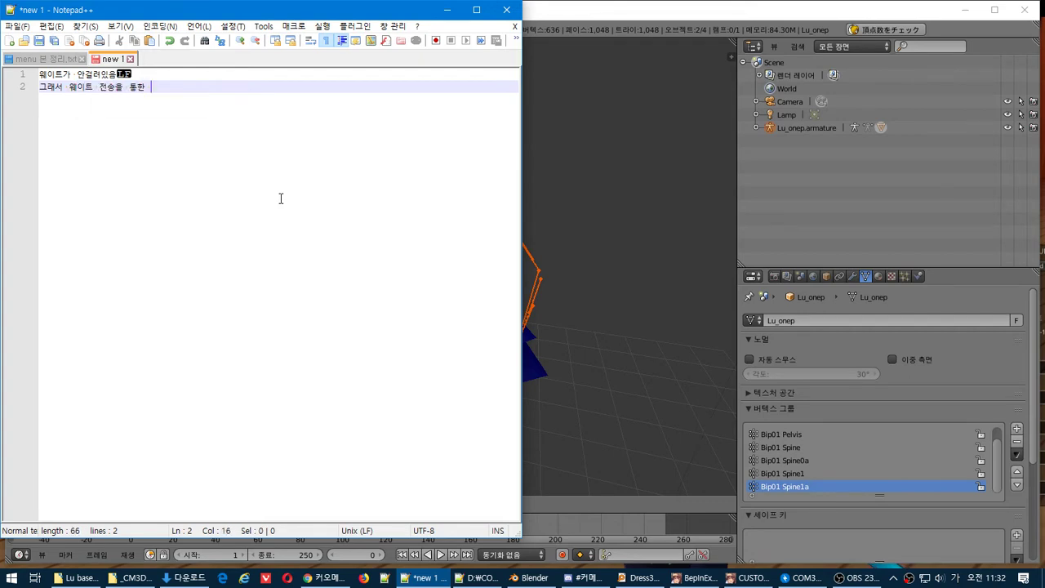
type(" 웨이트 ㄱ")
Switch to Blender and open the CM3D2 .model import file browser
left_click(551, 31)
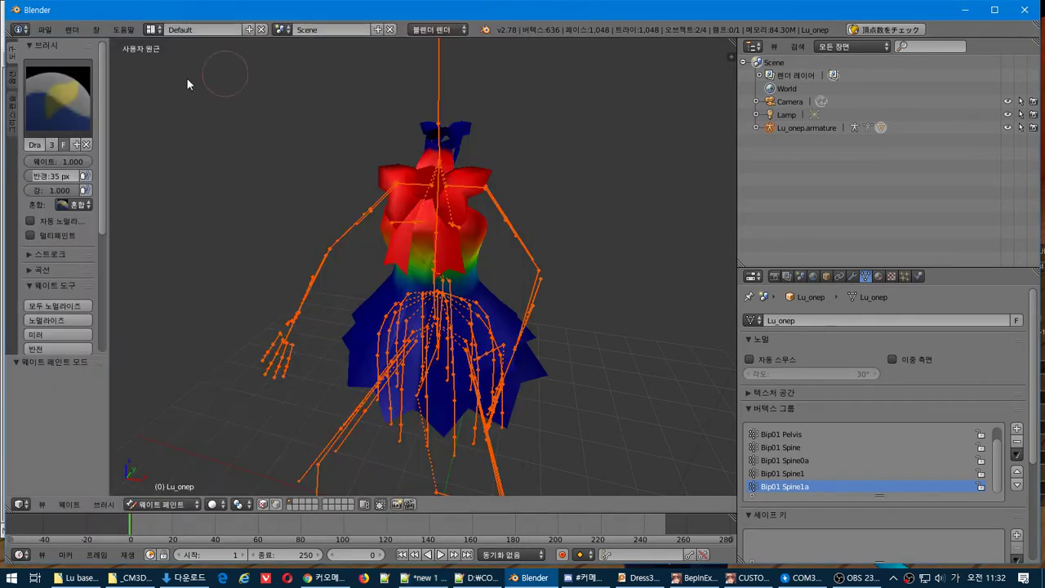
left_click(44, 29)
mouse_move(132, 269)
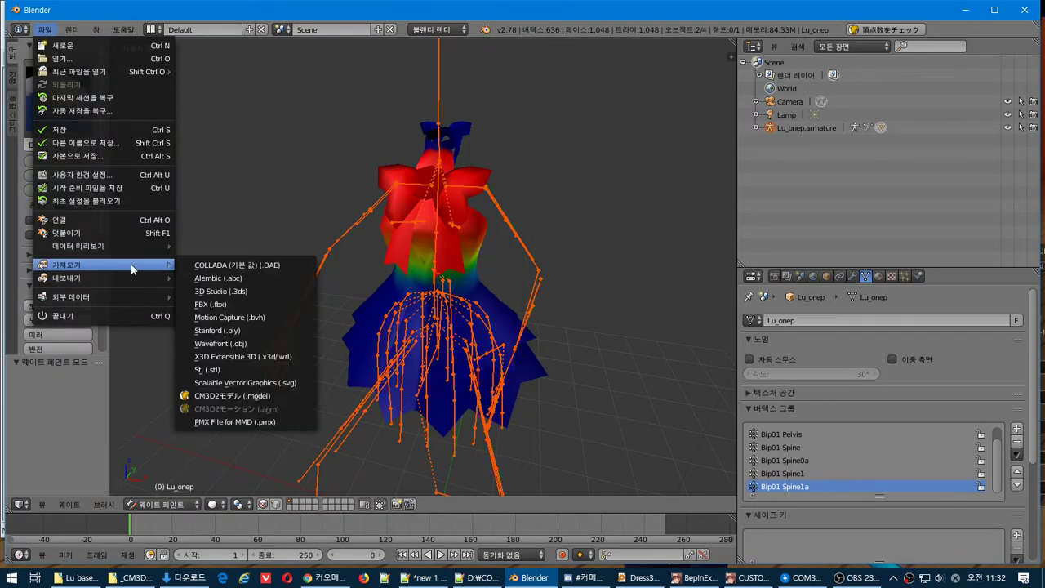
left_click(234, 395)
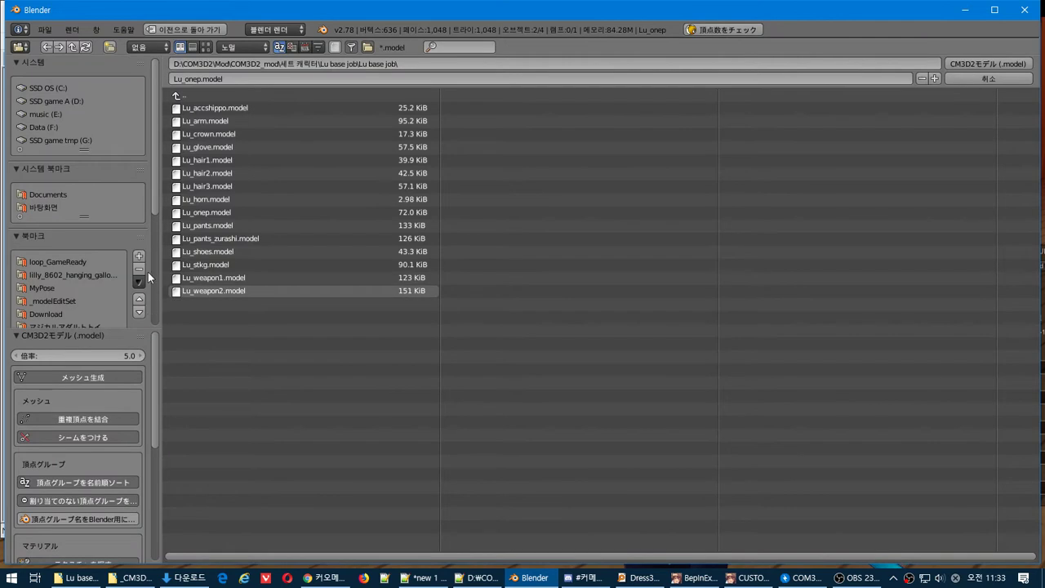
Browse up to the 세트 캐릭터 folder, look through its subfolders and try to reach its parent folder
left_click(197, 95)
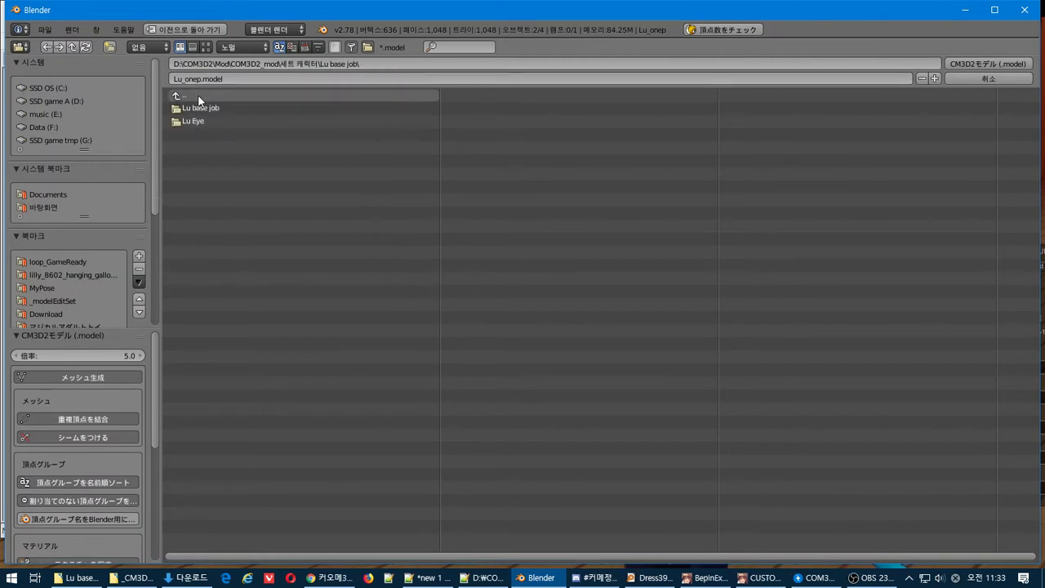
left_click(198, 95)
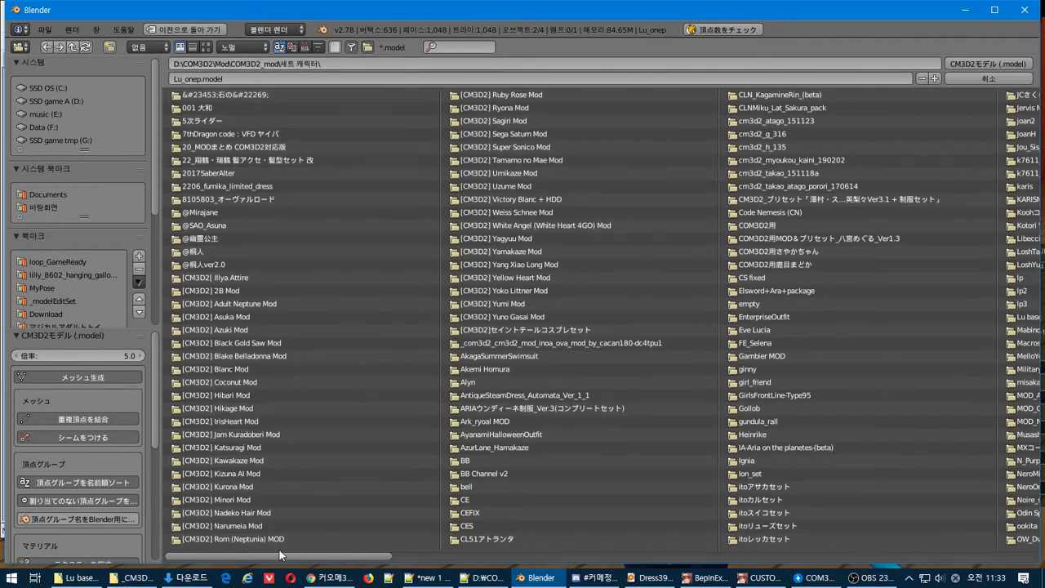
left_click_drag(300, 560, 974, 535)
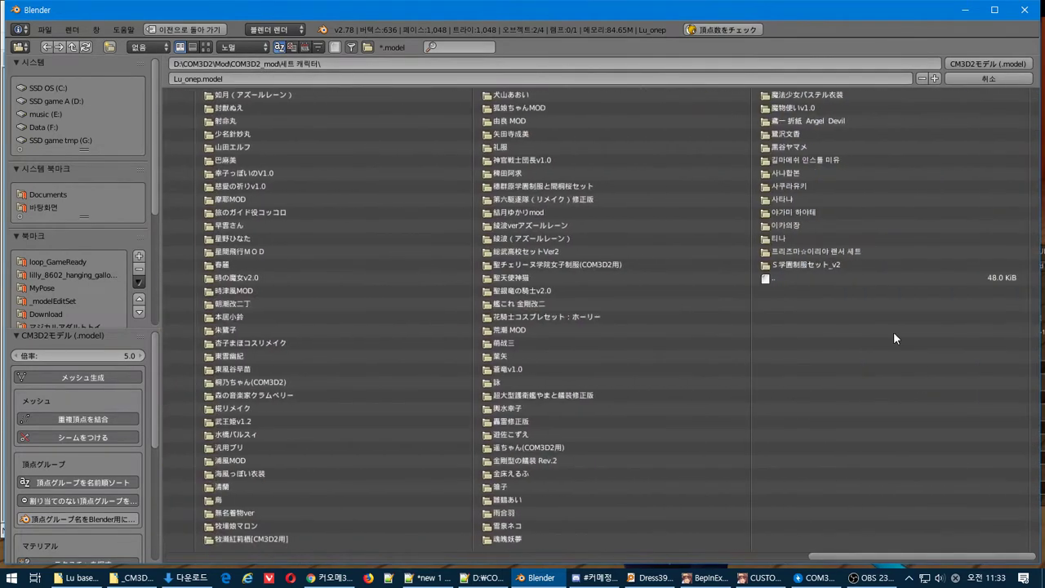
left_click(862, 278)
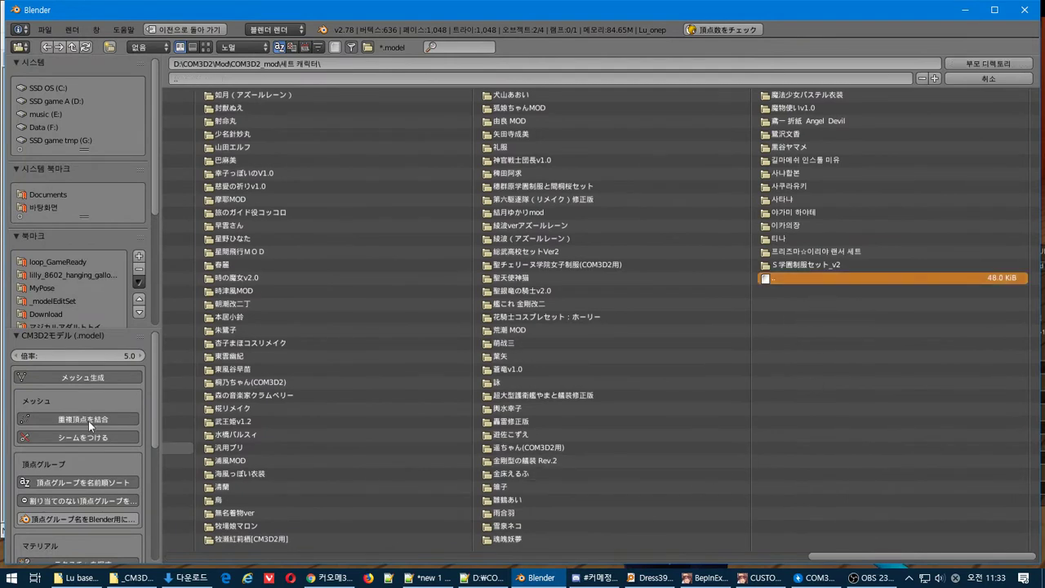
left_click_drag(154, 207, 158, 318)
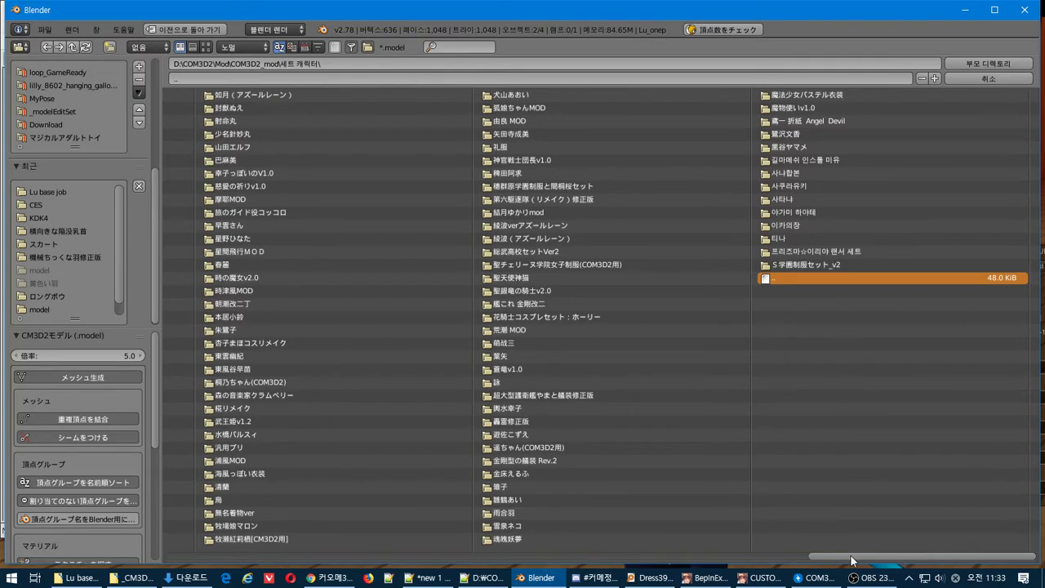
left_click_drag(849, 559, 196, 553)
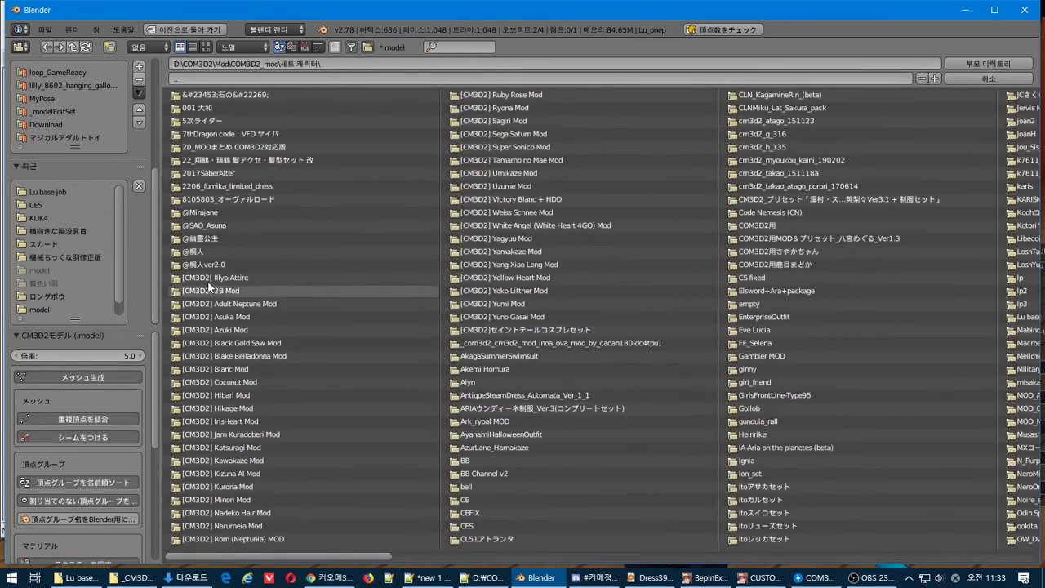
left_click(187, 79)
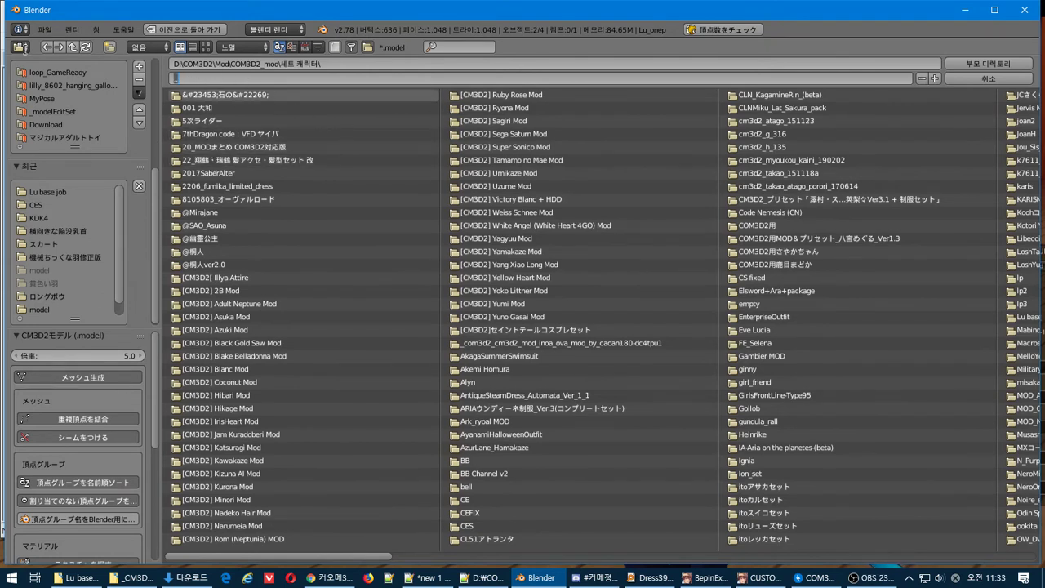
left_click(29, 51)
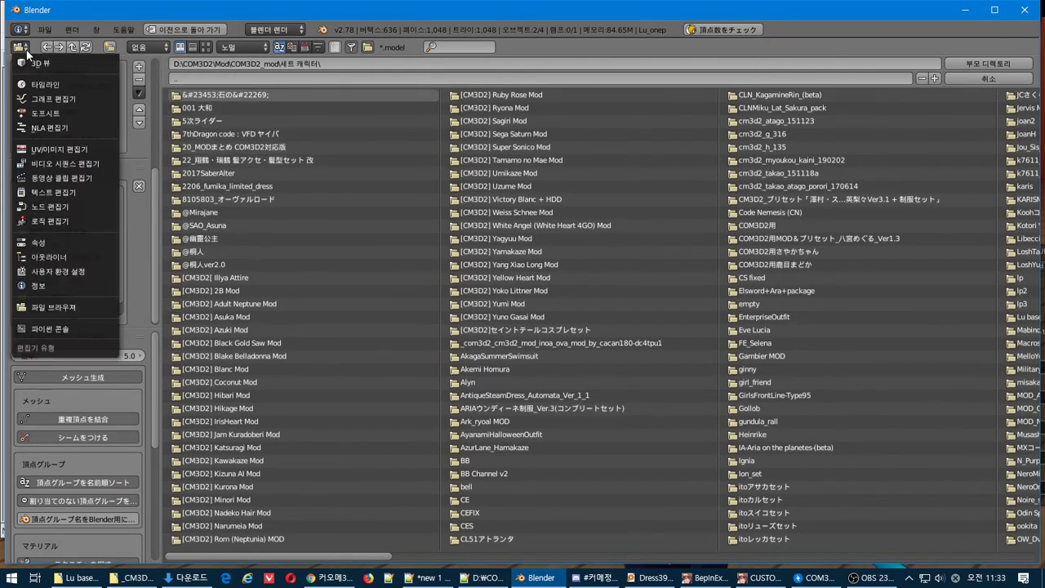
left_click(111, 49)
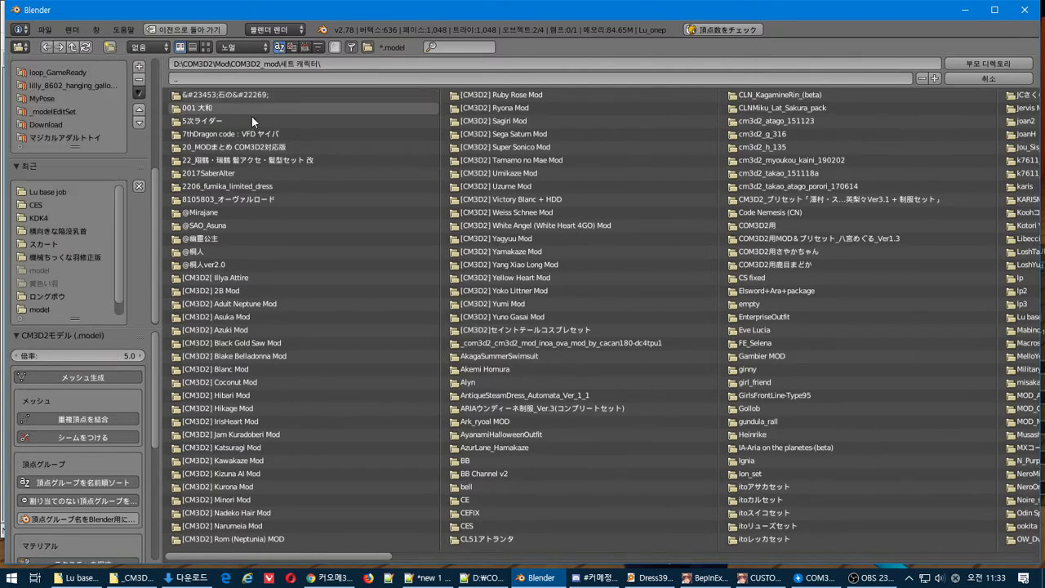
left_click(272, 129)
left_click(225, 94)
scroll(245, 115, "down", 3)
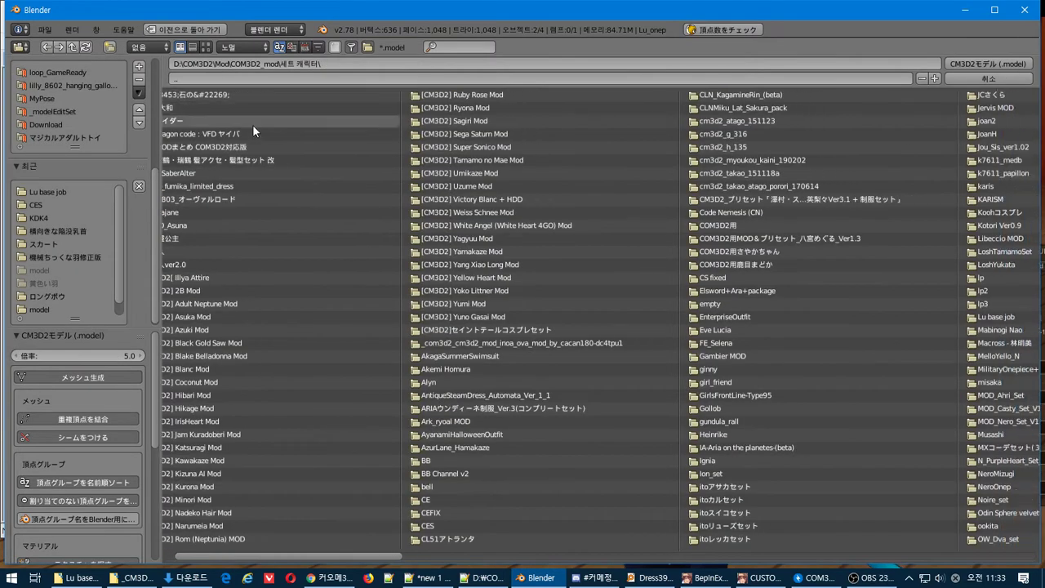
left_click_drag(327, 559, 180, 545)
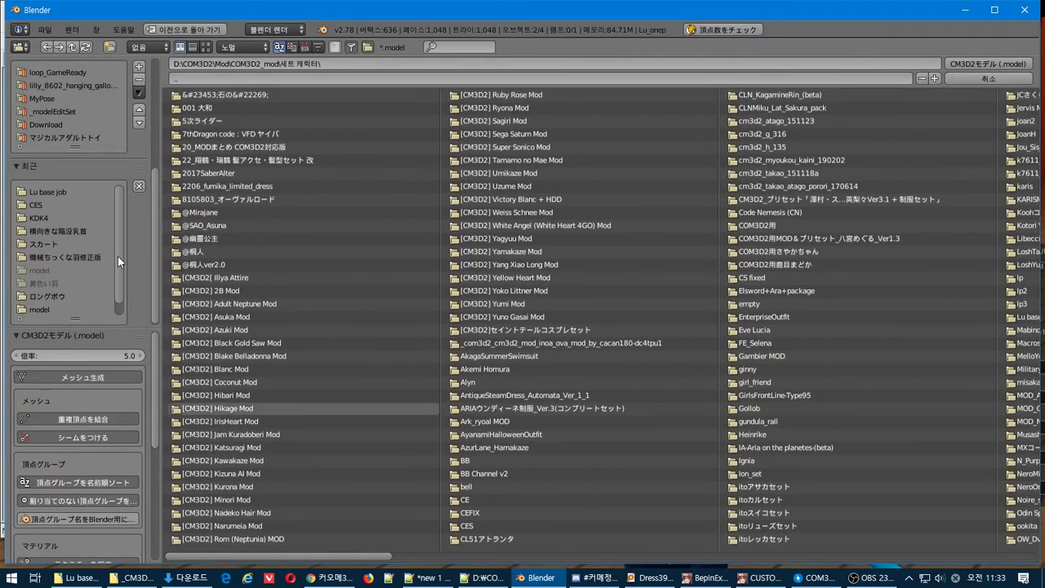
scroll(119, 263, "down", 1)
left_click_drag(154, 217, 154, 90)
left_click(48, 126)
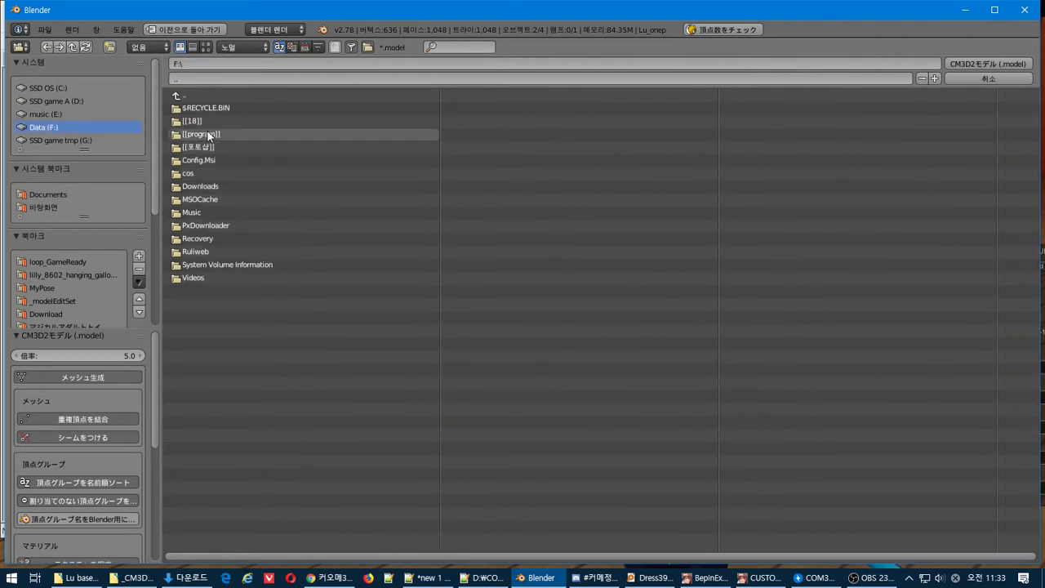
Browse the import to D:\COM3D2_mod\lilly 개조\_modelEditSet\parts_dlc225\parts\dress\dress\dress346\model
left_click(89, 102)
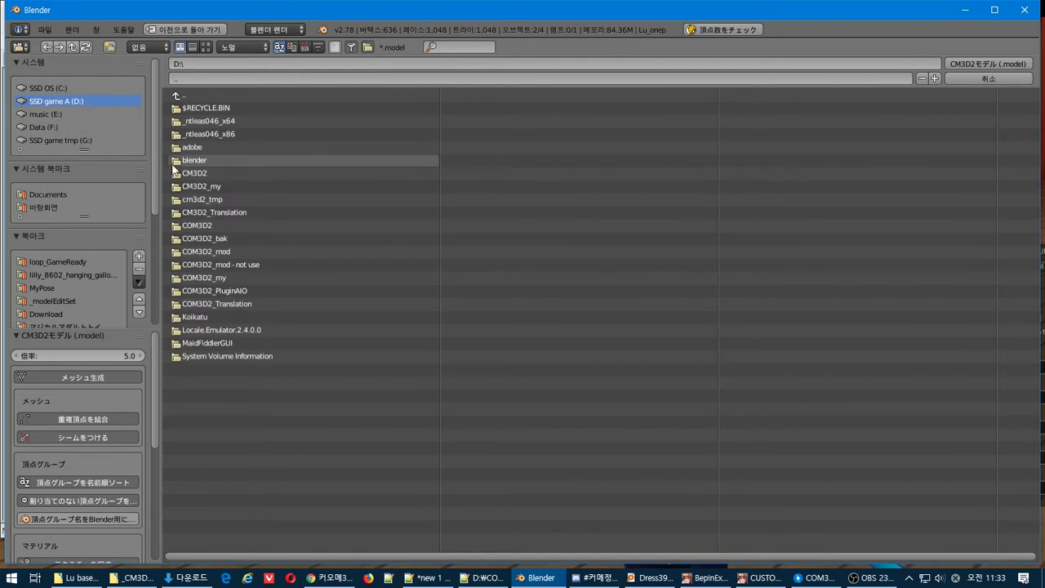
left_click(230, 251)
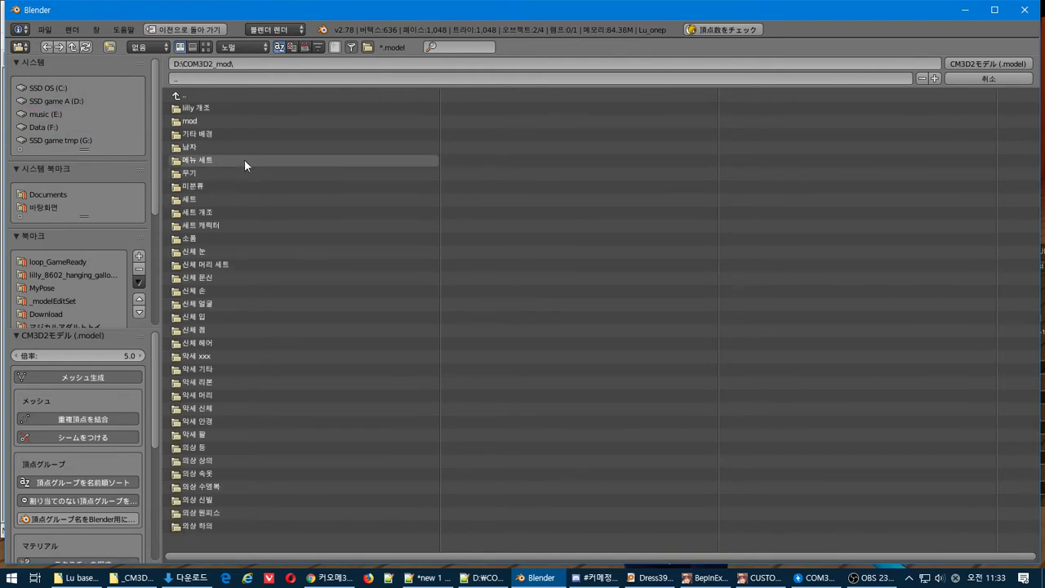
left_click(229, 108)
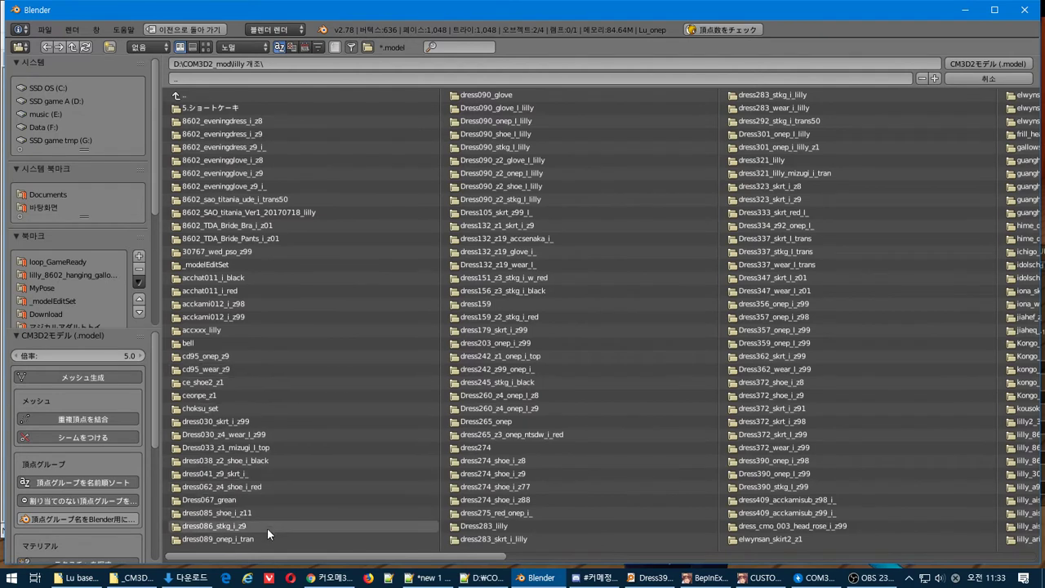
left_click(189, 267)
left_click(243, 147)
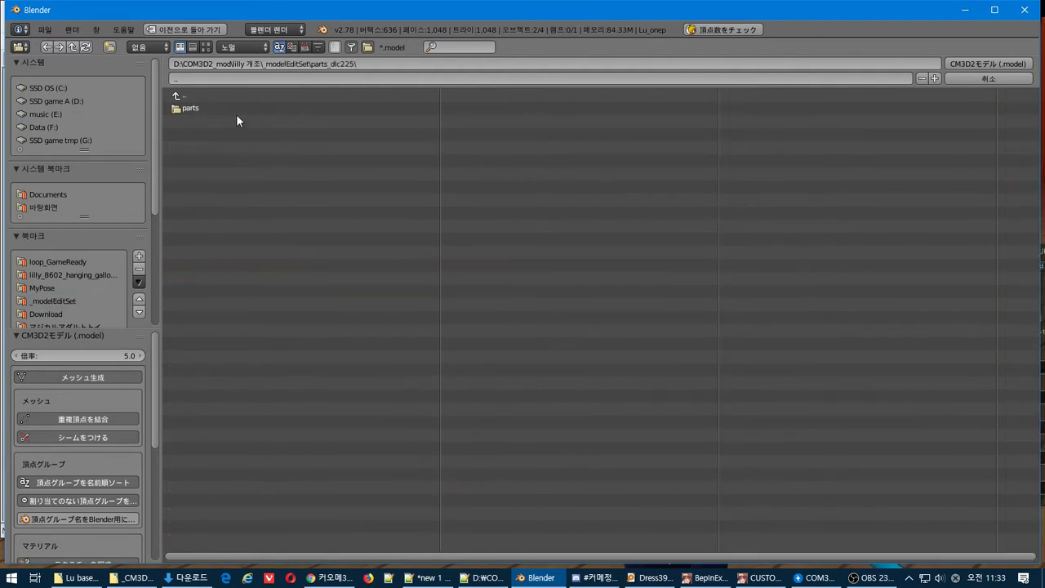
left_click(235, 110)
left_click(235, 109)
left_click(235, 110)
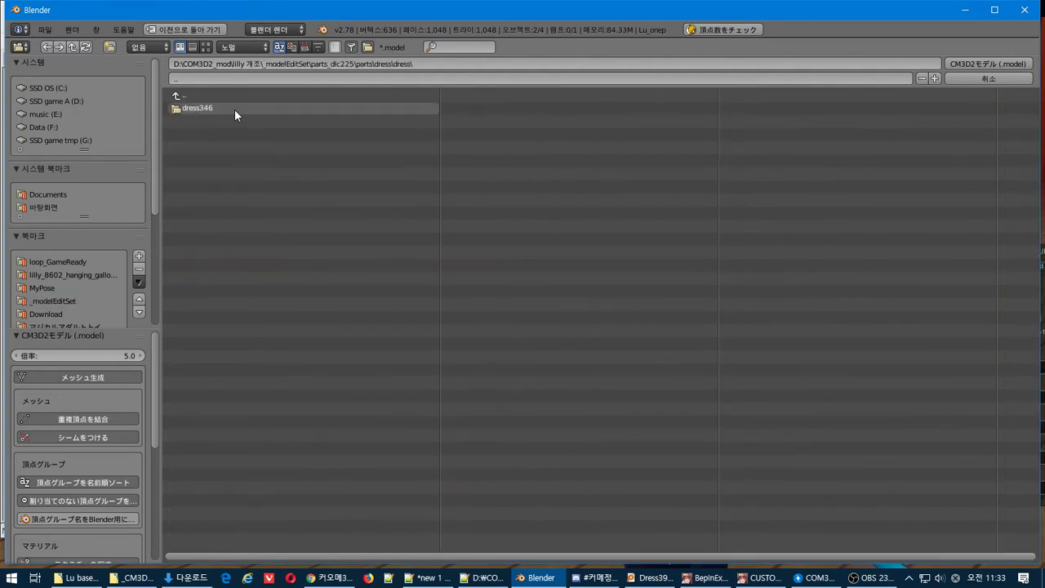
left_click(235, 109)
left_click(235, 109)
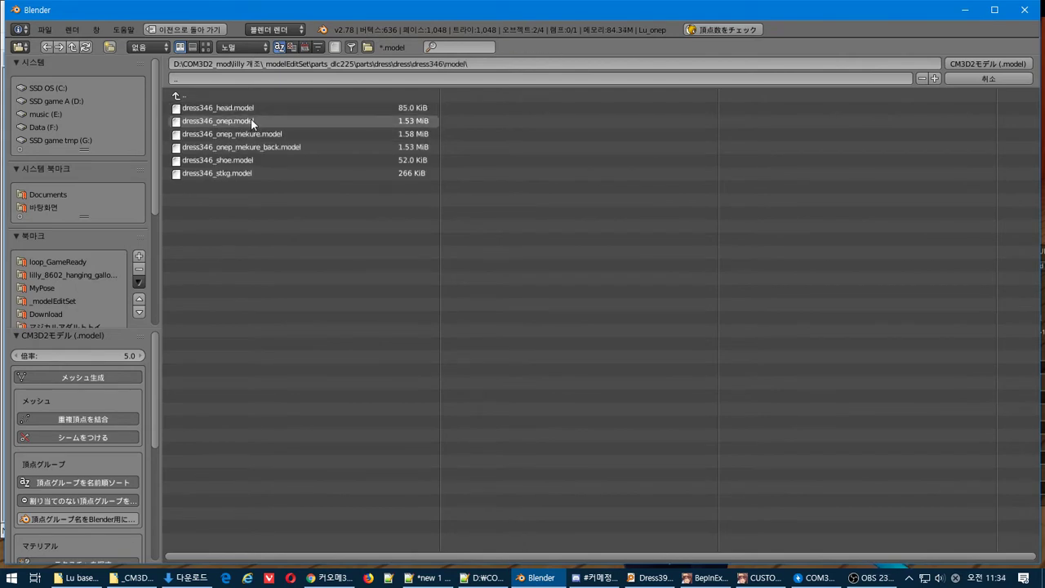
Try importing dress346_onep.model and moving it aside, and undo both
left_click(250, 121)
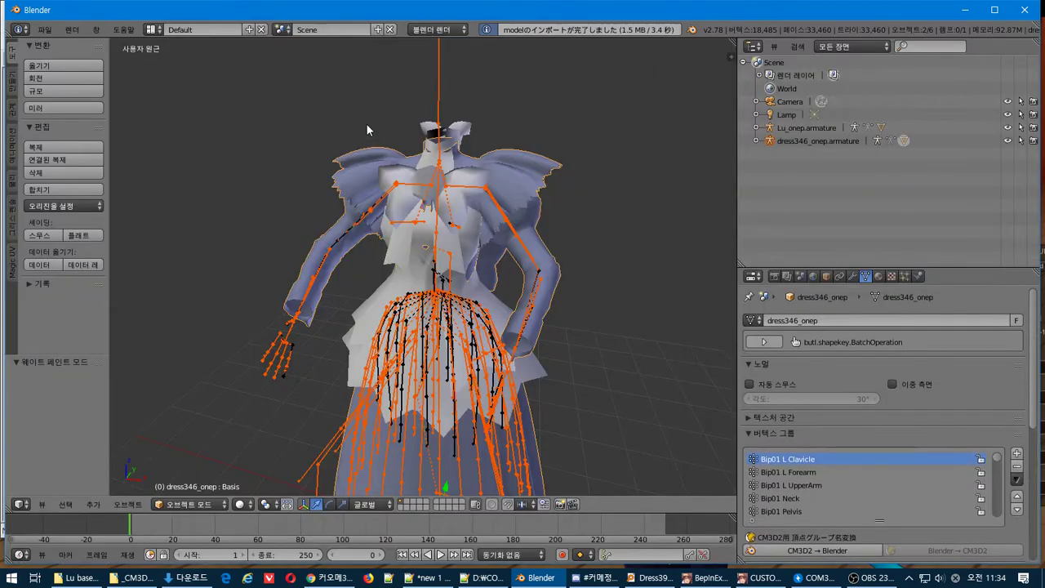
scroll(368, 124, "down", 3)
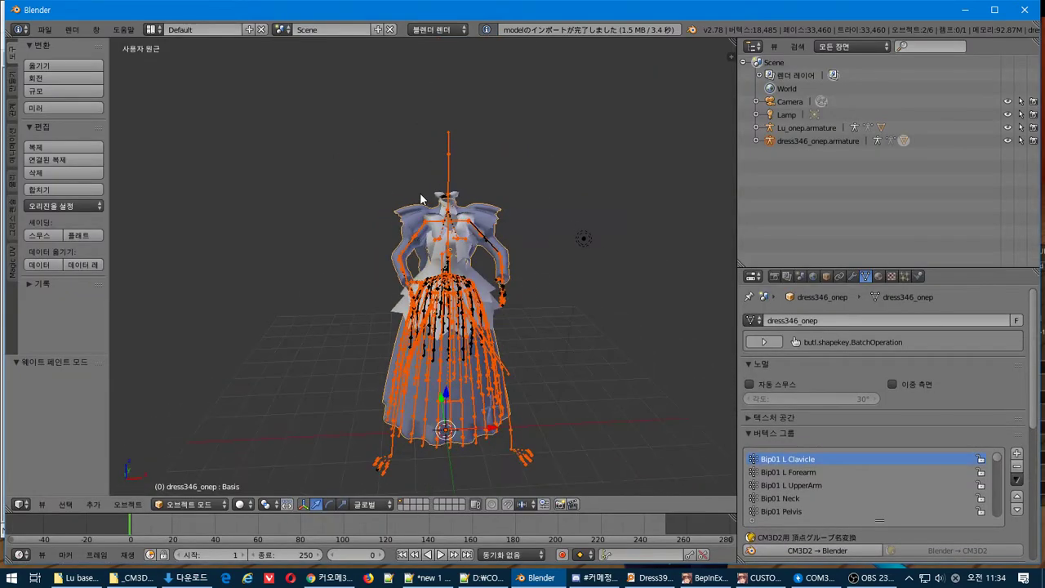
key("g")
left_click(335, 266)
scroll(335, 265, "up", 4)
mouse_move(334, 265)
middle_mouse_down()
mouse_move(406, 252)
mouse_move(317, 241)
mouse_move(367, 254)
mouse_move(330, 254)
middle_mouse_up()
key("ctrl+z")
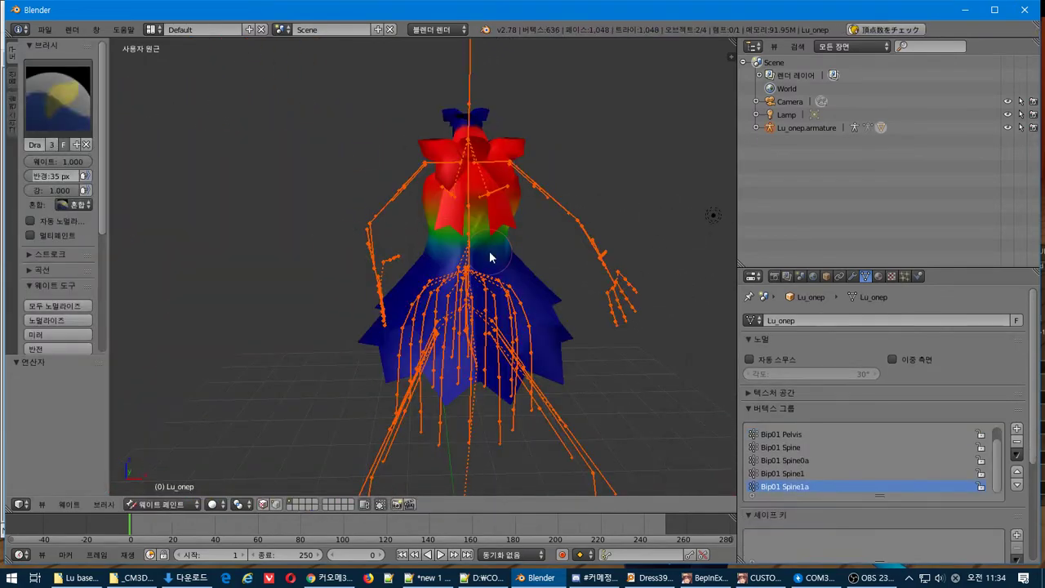
Import dress346_onep.model from the dress346 model folder as a CM3D2 model
left_click(57, 30)
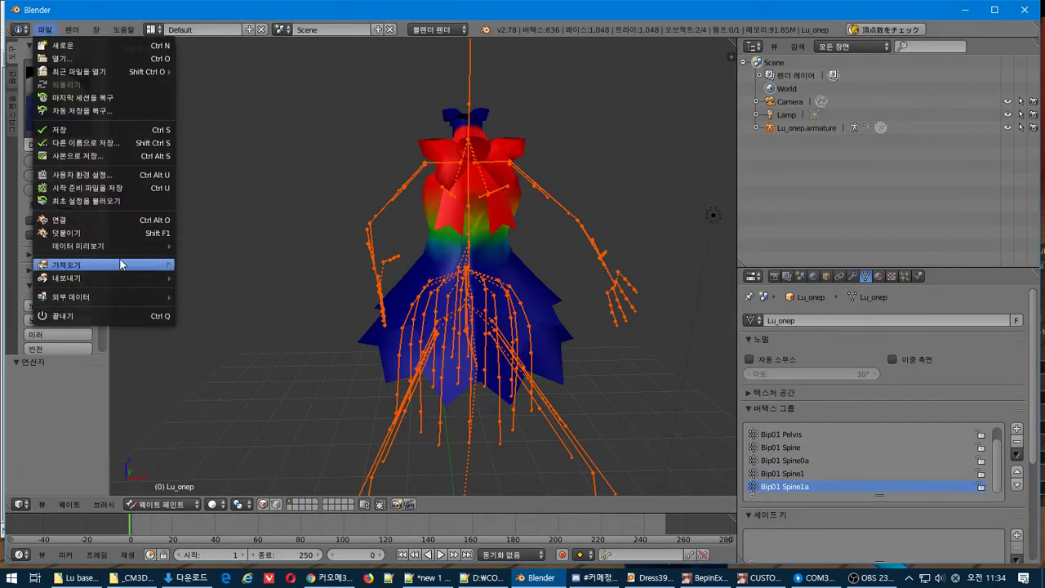
mouse_move(66, 265)
left_click(228, 402)
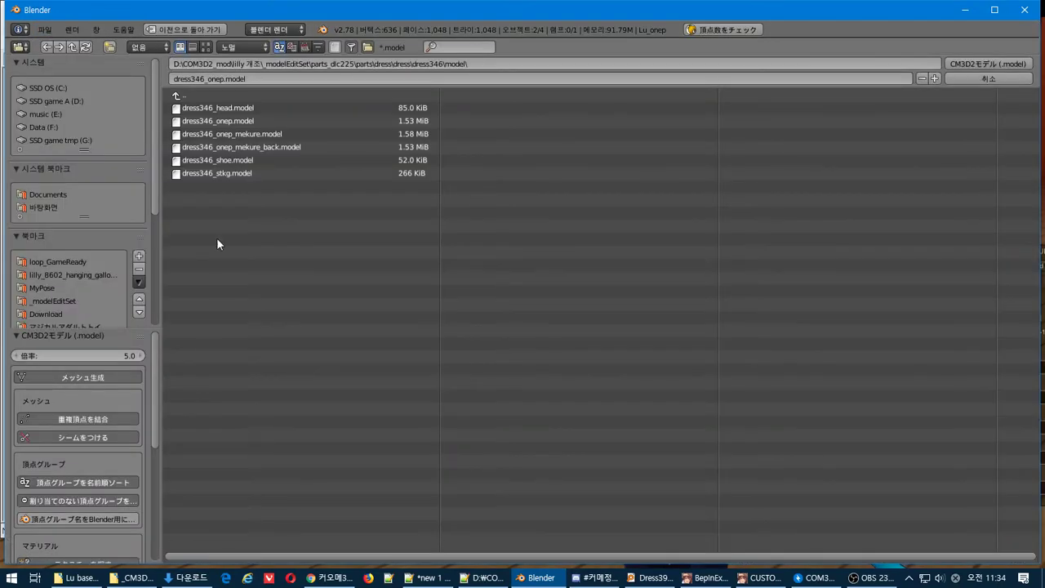
left_click(240, 120)
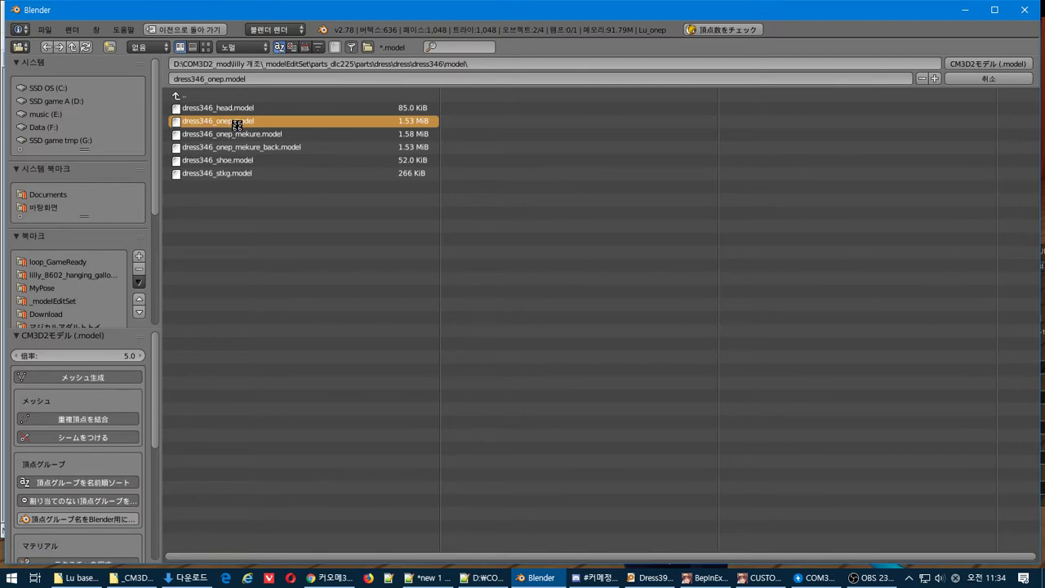
double_click(237, 123)
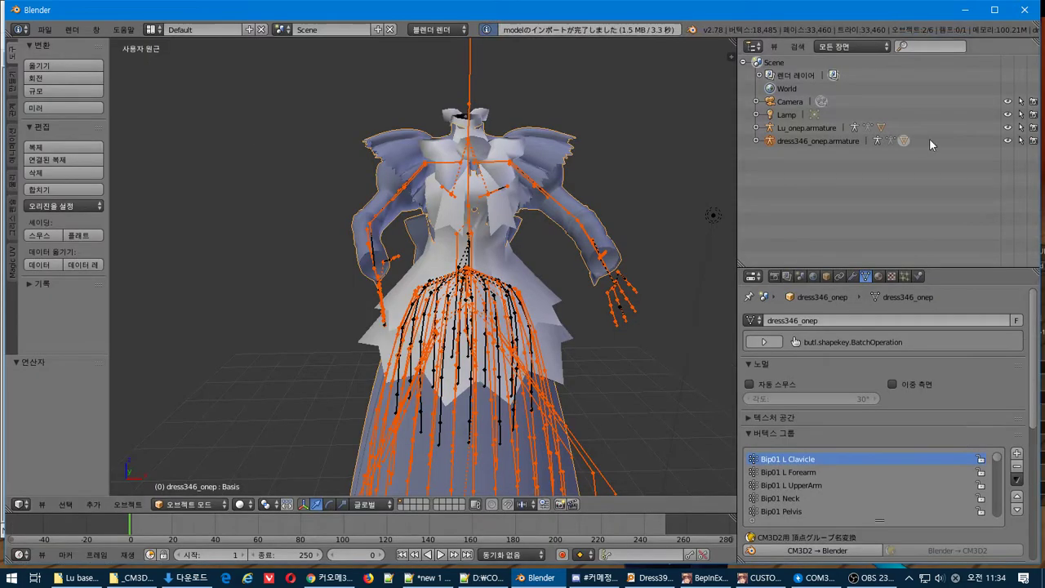
Hide the Lu_onep mesh and put the dress346_onep mesh alone into Weight Paint mode
left_click(756, 128)
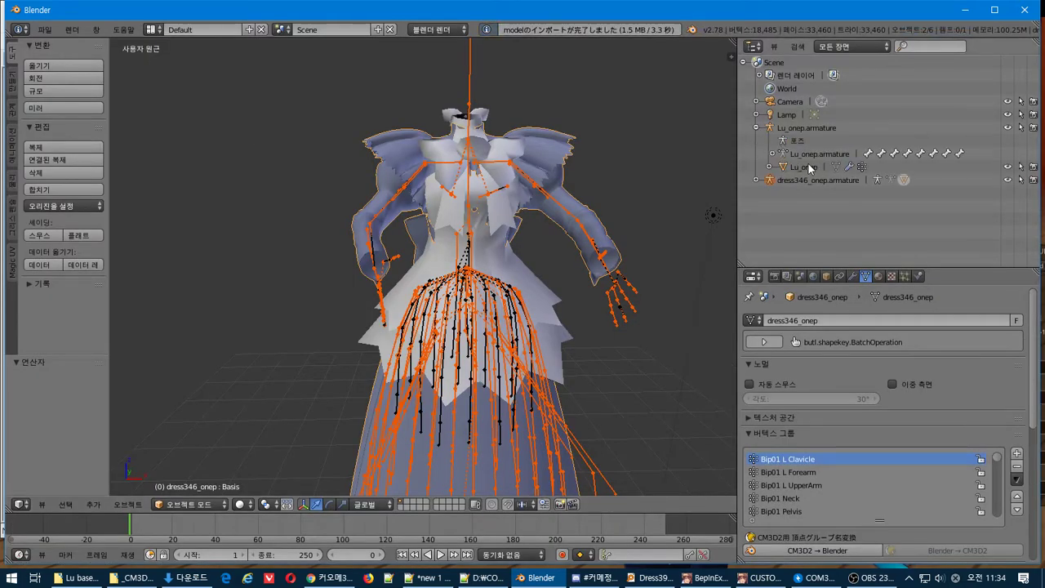
left_click(1009, 167)
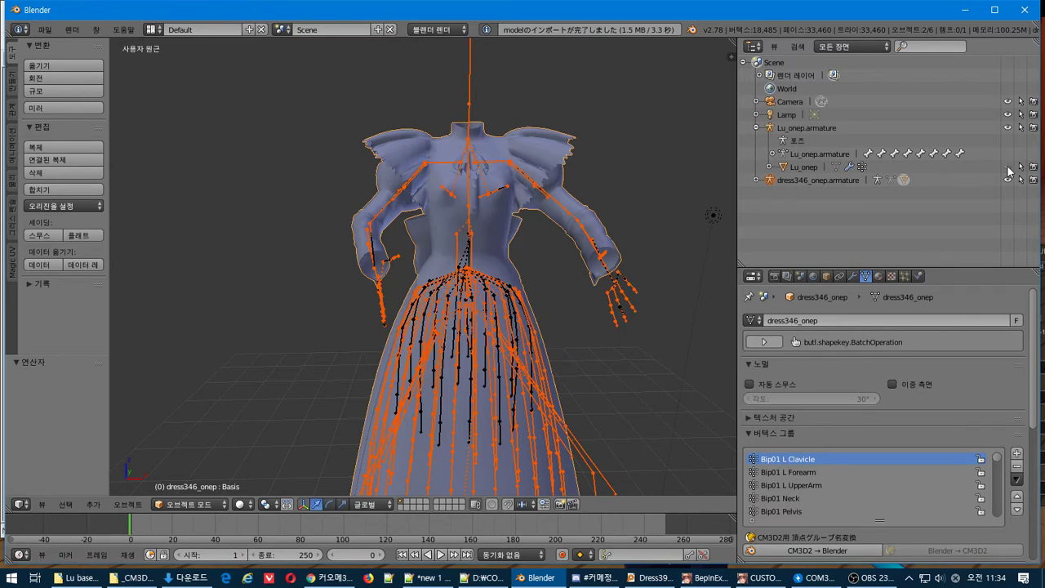
left_click(756, 180)
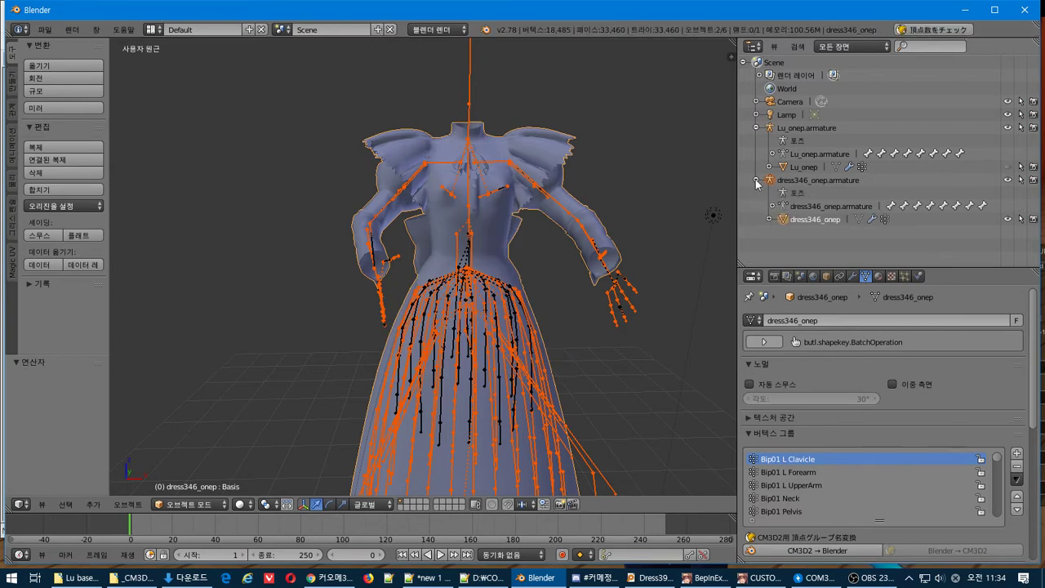
left_click(804, 222)
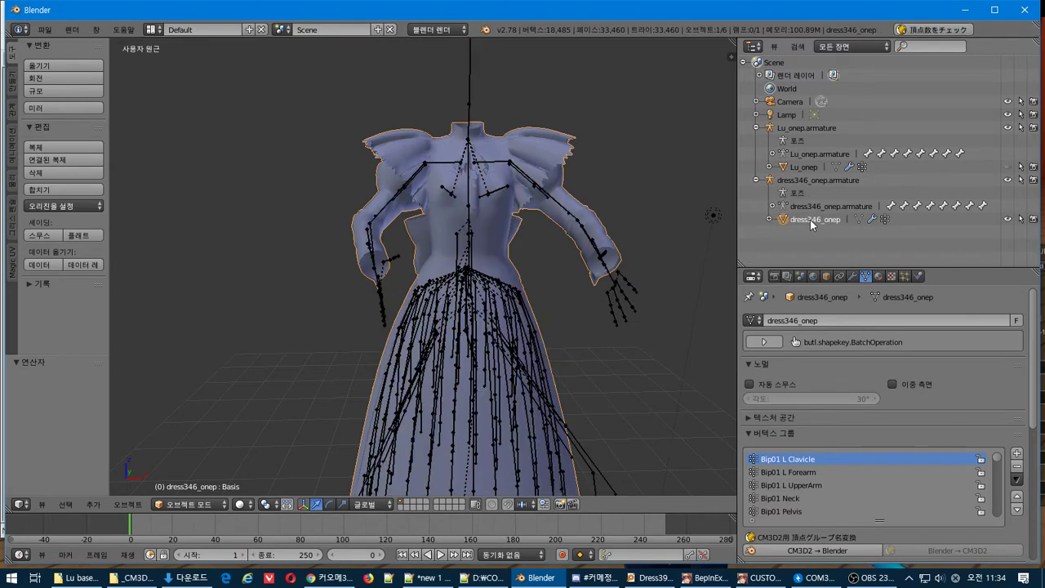
left_click(212, 506)
left_click(211, 432)
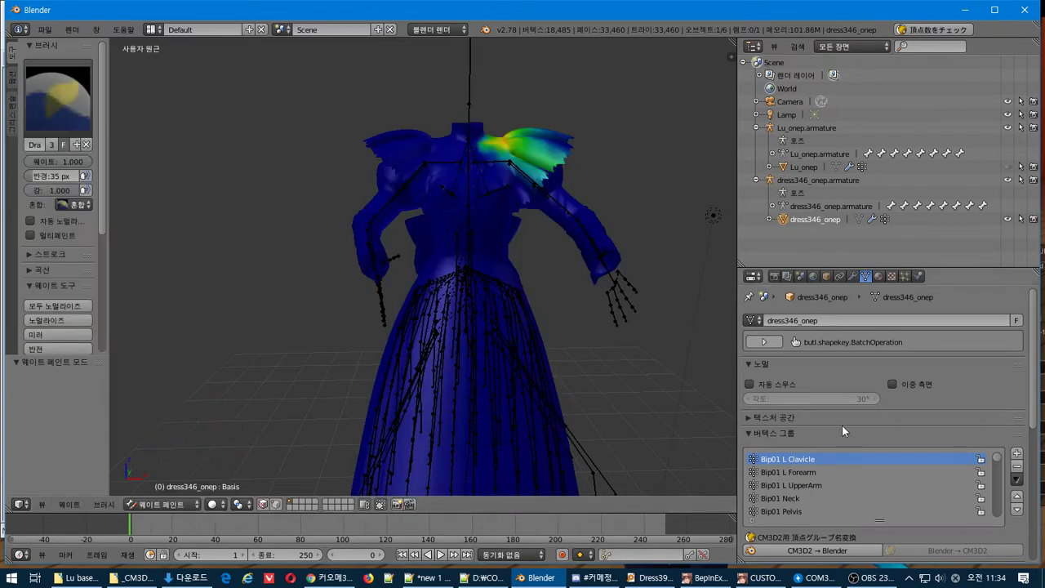
Examine the weights of dress346_onep's vertex groups one after another, from Bip01 L Clavicle through the skirt groups to the Uppertwist groups
key("Down")
key("Down")
key("Down")
key("Down")
key("Down")
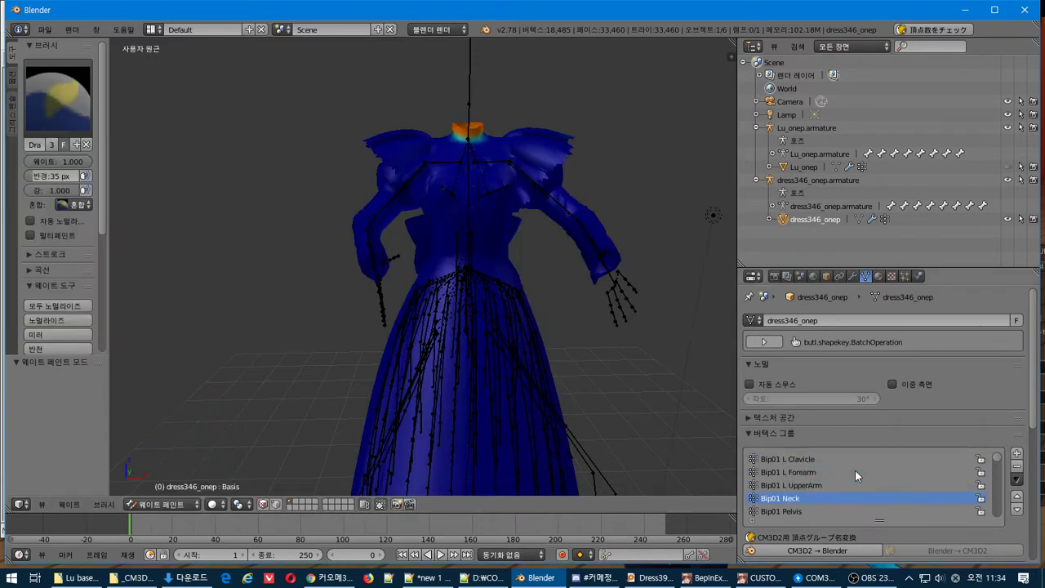
key("Down")
key("Down")
key("Down")
key("Down")
key("Down")
key("Down")
key("Down")
key("Down")
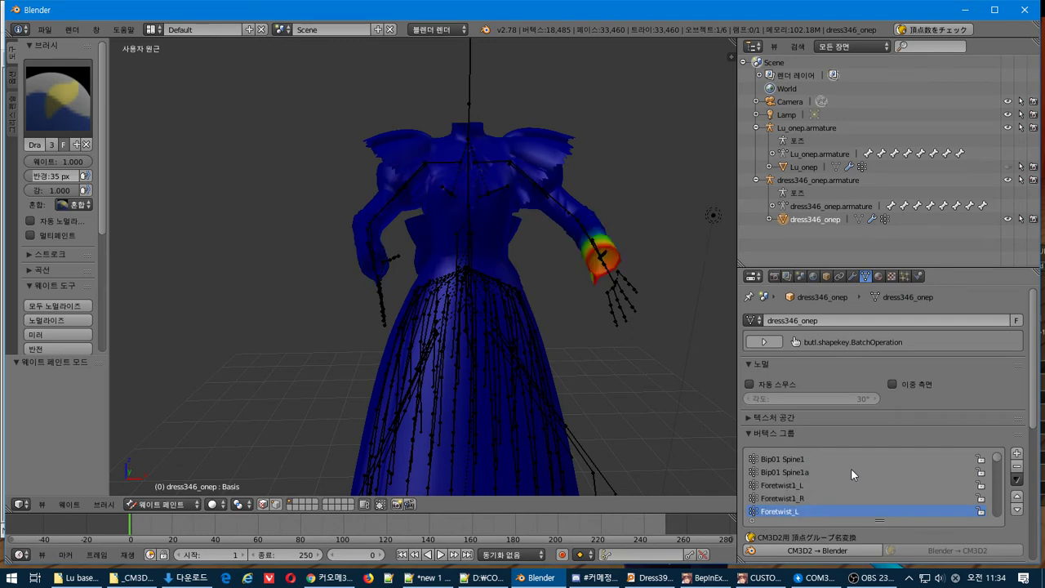
key("Down")
key("Down")
key("Down")
key("Down")
key("Down")
key("Down")
key("Down")
key("Down")
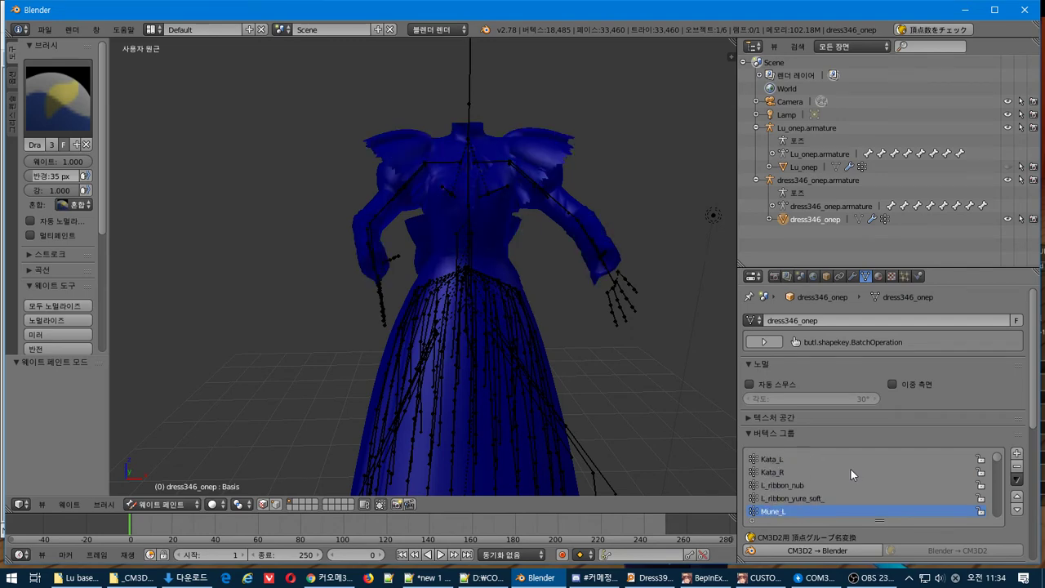
key("Down")
key("Down")
key("Down")
key("Down")
key("Down")
key("Down")
key("Down")
key("Down")
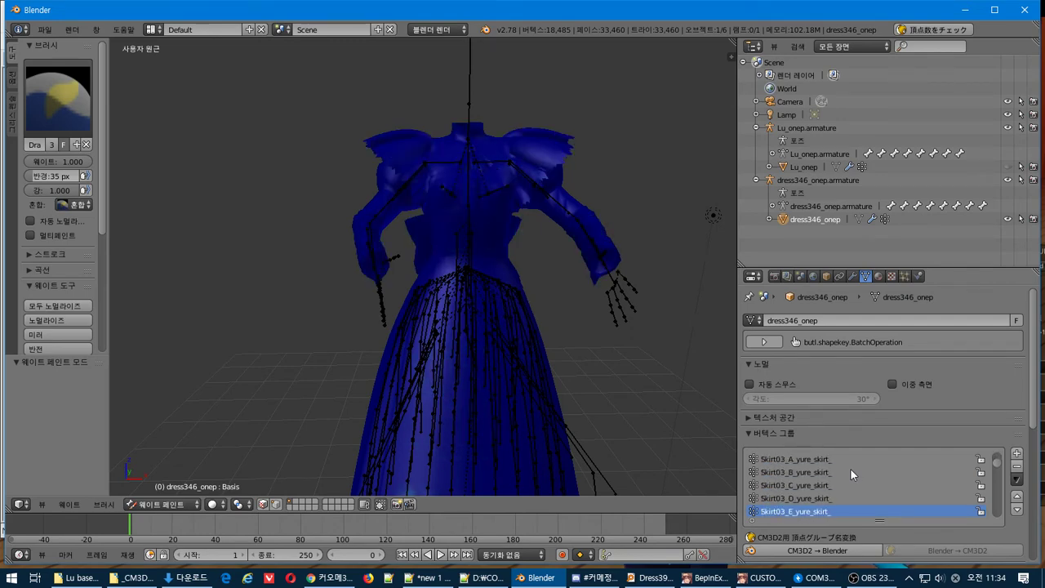
key("Down")
key("Down")
key("Down")
key("Down")
key("Down")
key("Down")
key("Down")
key("Down")
key("Down")
key("Down")
key("Down")
key("Down")
key("Down")
key("Down")
key("Down")
key("Down")
key("Down")
key("Down")
key("Down")
key("Down")
key("Down")
key("Down")
key("Down")
key("Down")
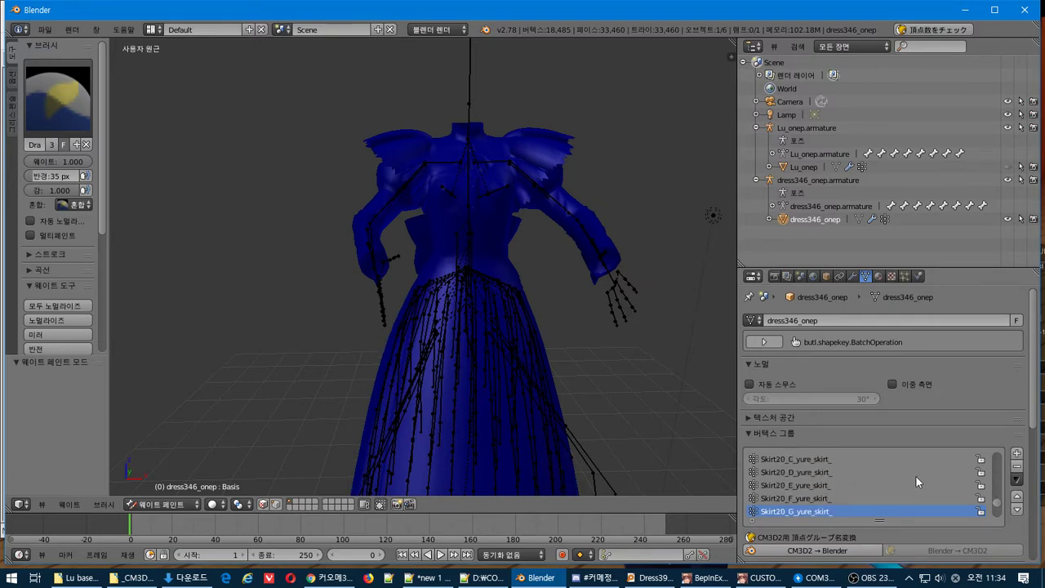
key("Up")
key("Up")
key("Up")
key("Up")
key("Up")
key("Up")
key("Up")
key("Up")
key("Up")
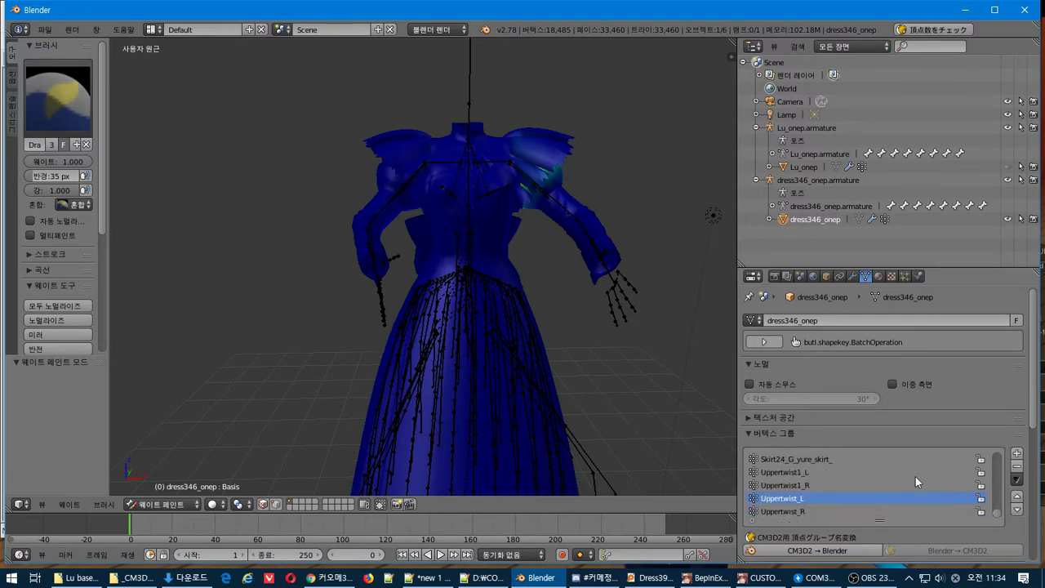
key("Up")
key("Up")
key("Up")
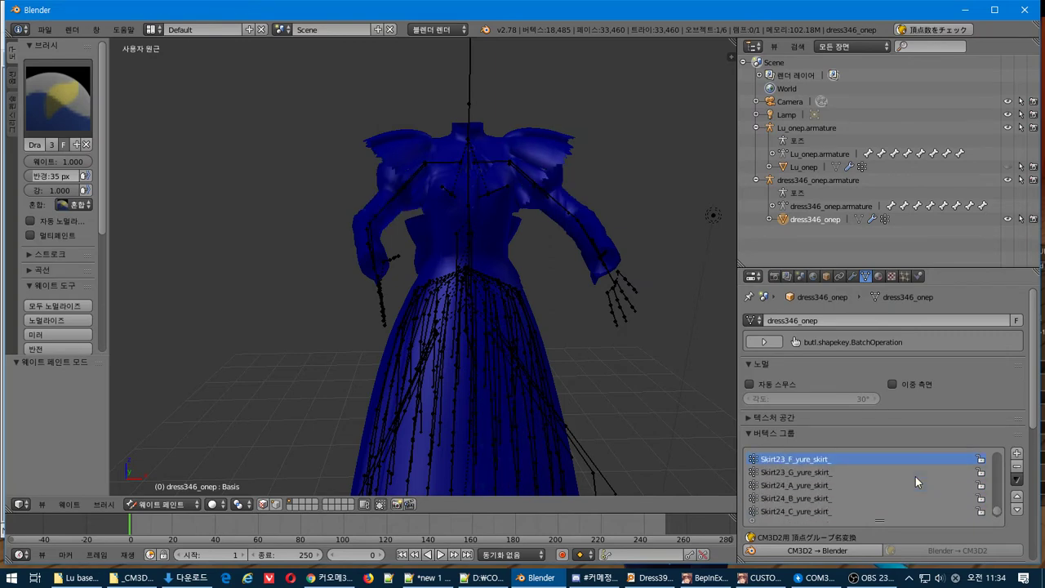
Go back to Bip01 L Clavicle and review the weights of the Bip01, Foretwist, Kata and Mune vertex groups down to Mune_R_sub
left_click_drag(999, 511, 1009, 441)
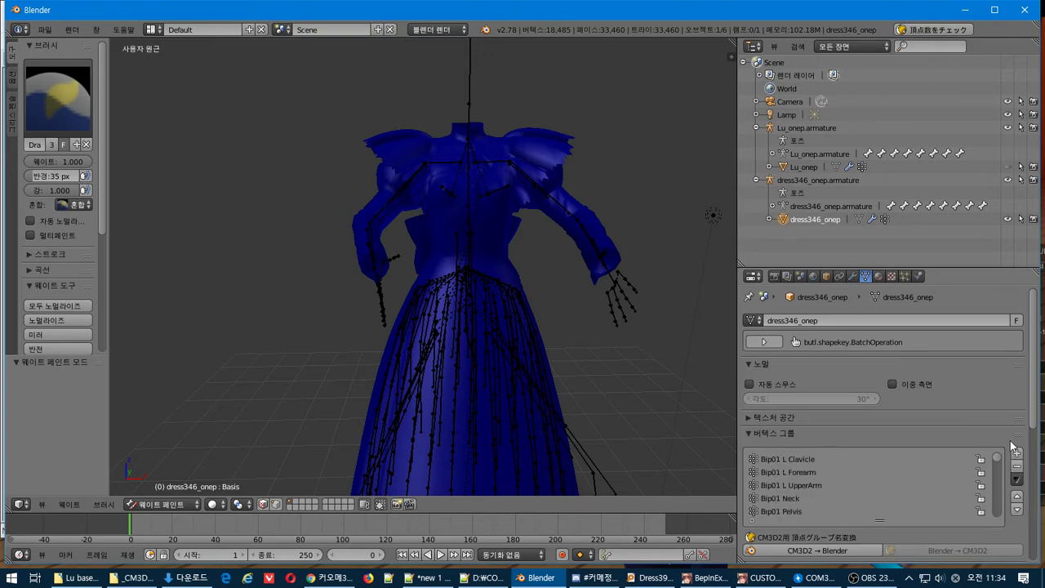
left_click(825, 458)
key("Down")
key("Down")
key("Down")
key("Down")
key("Down")
key("Down")
key("Down")
key("Down")
key("Down")
key("Down")
key("Down")
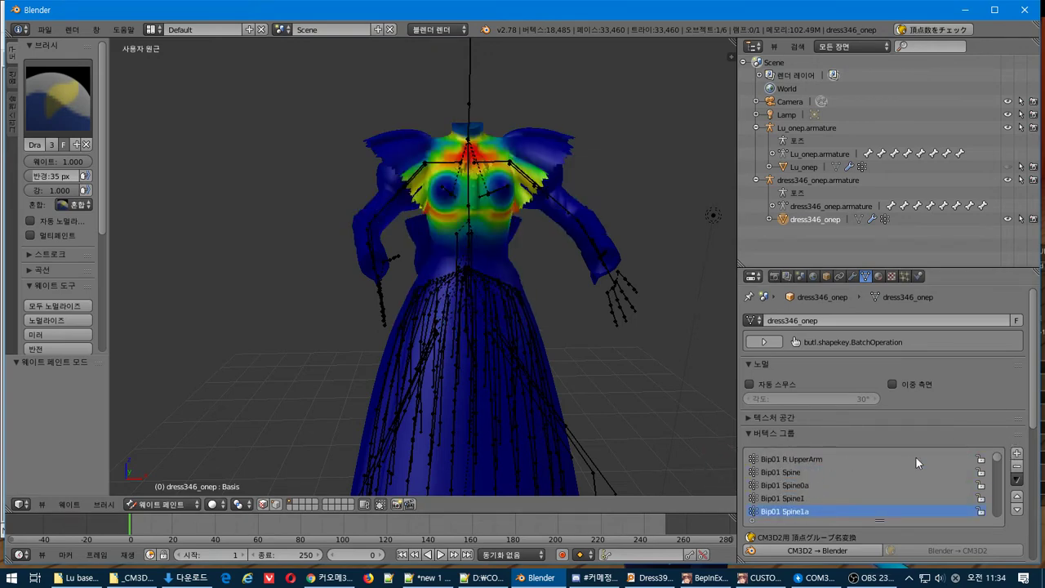
scroll(868, 499, "down", 2)
left_click(869, 492)
key("Down")
key("Down")
key("Down")
key("Down")
key("Down")
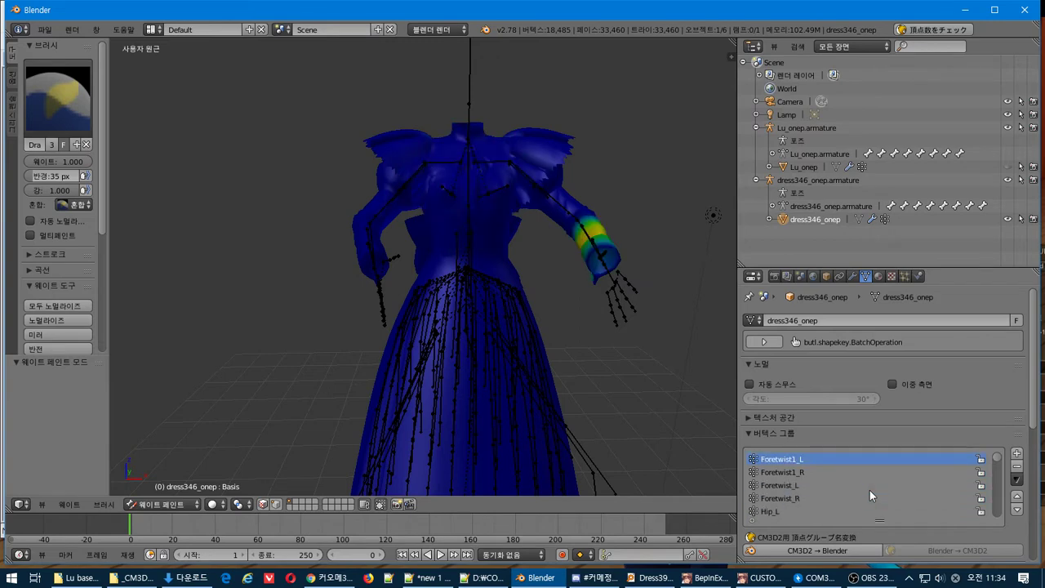
scroll(870, 489, "down", 1, "ctrl")
scroll(869, 490, "down", 5)
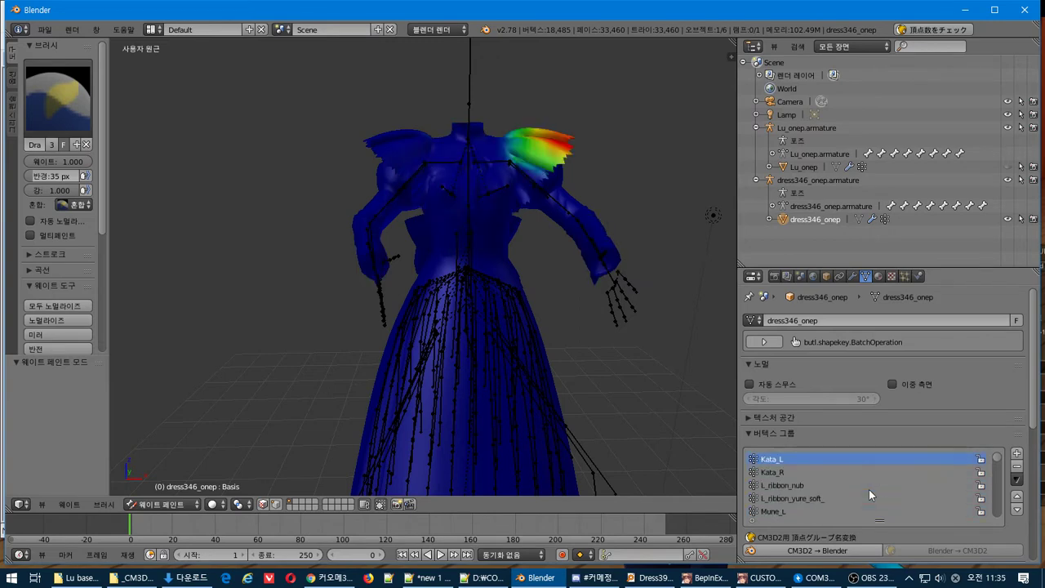
left_click(805, 492)
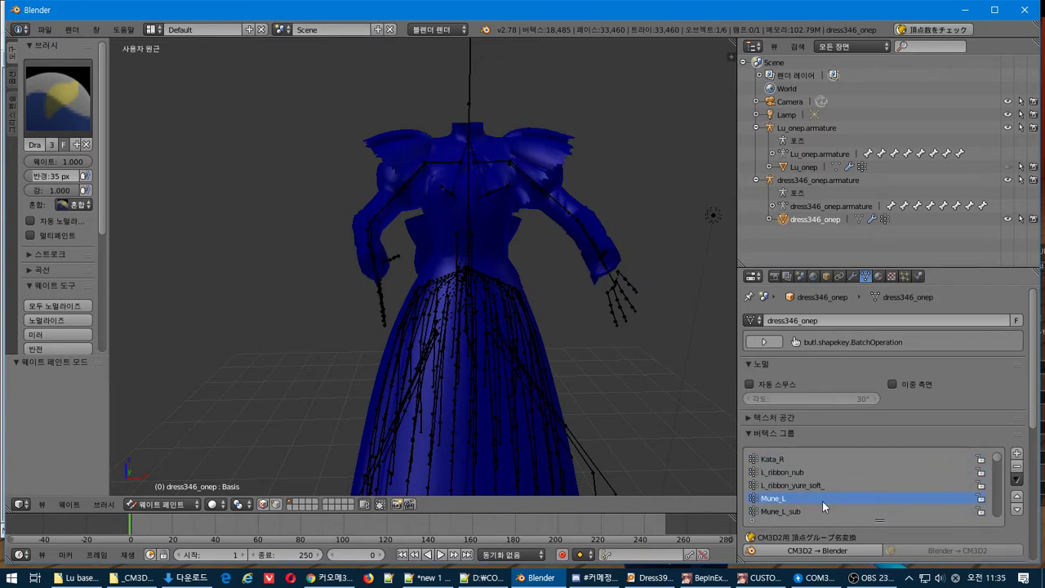
key("Down")
scroll(830, 491, "down", 2)
key("Down")
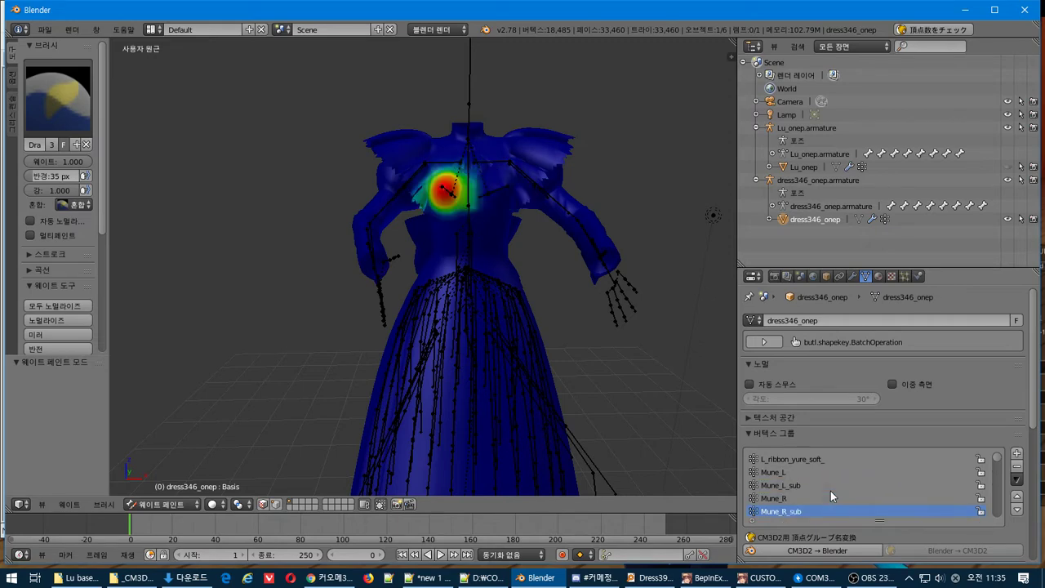
key("Down")
Put dress346_onep into Edit Mode in front orthographic view and compare its shape with Lu_onep by briefly showing that mesh
key("KP_1")
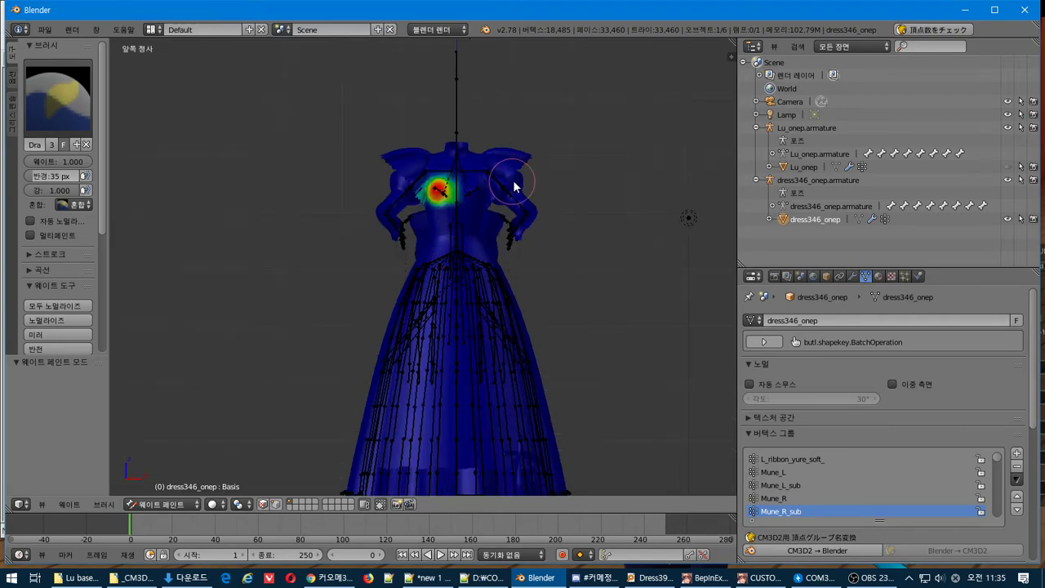
key("Tab")
scroll(532, 187, "up", 4)
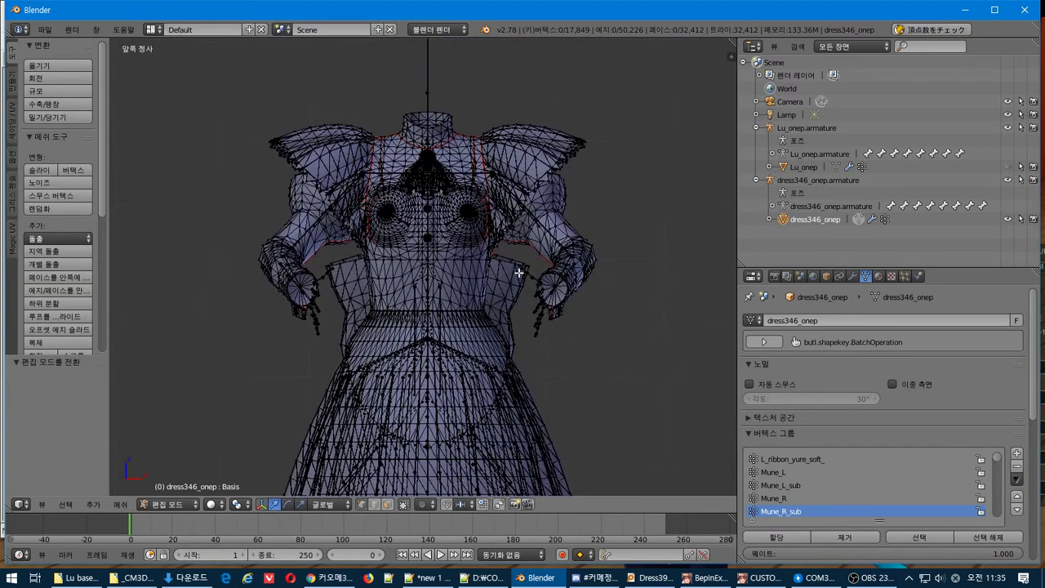
middle_click_drag(519, 272, 508, 286, "shift")
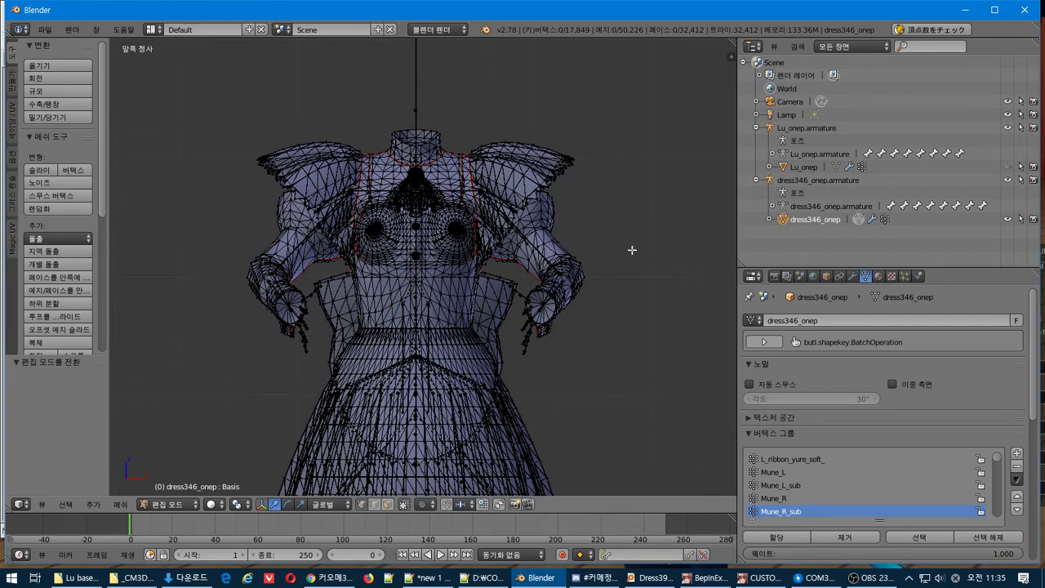
left_click(1008, 166)
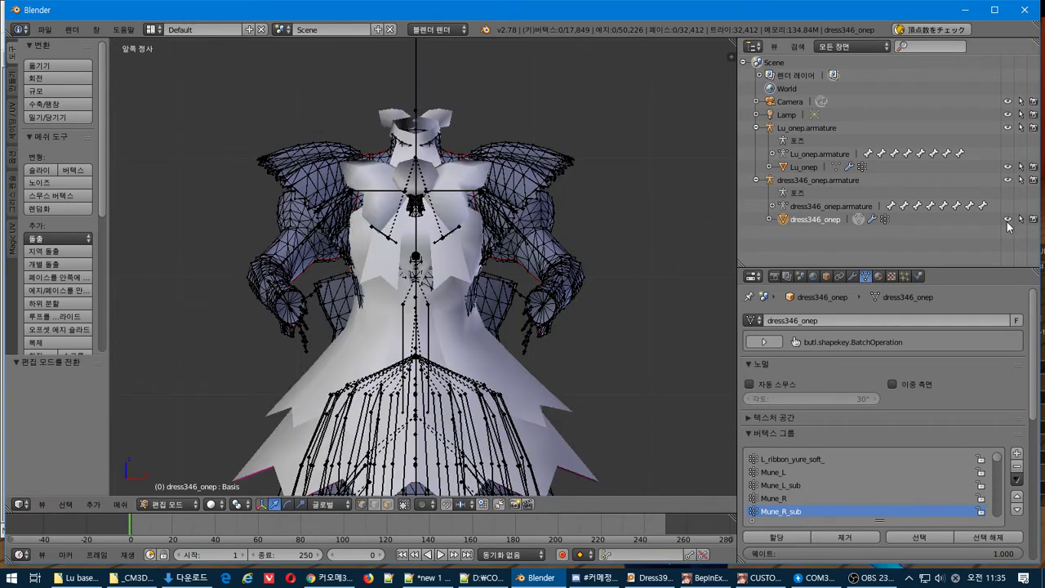
left_click(1009, 168)
left_click(1008, 167)
left_click(1009, 167)
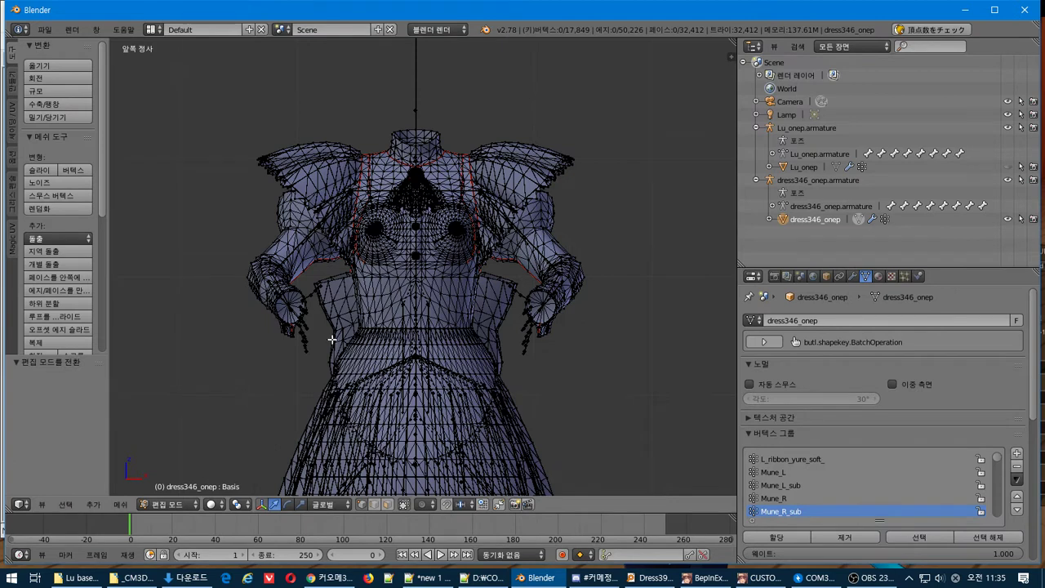
Box-select dress346_onep's upper body from the waist to the neck, with selection limited to visible vertices turned off
key("b")
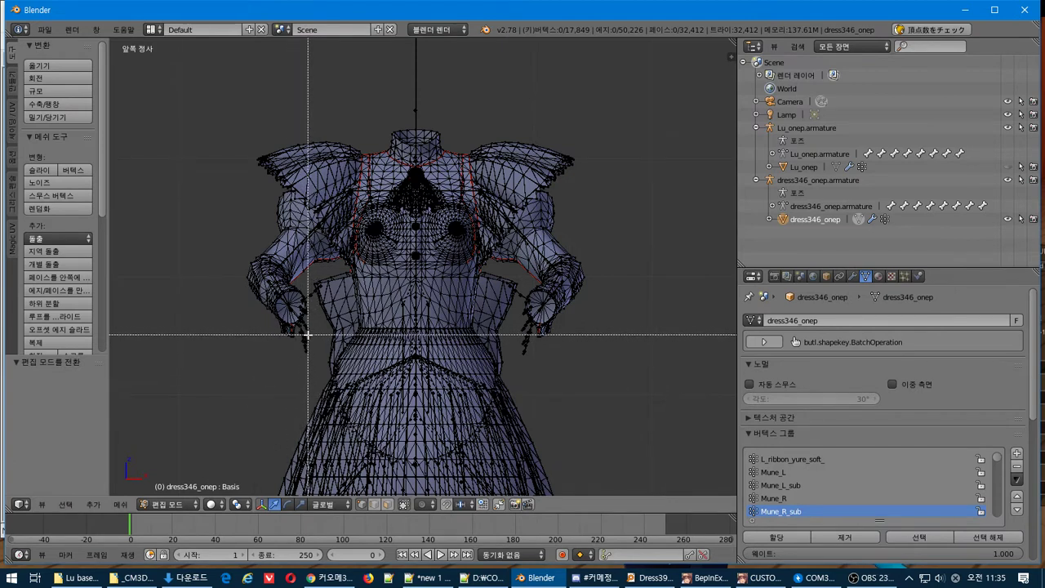
left_click_drag(311, 334, 527, 111)
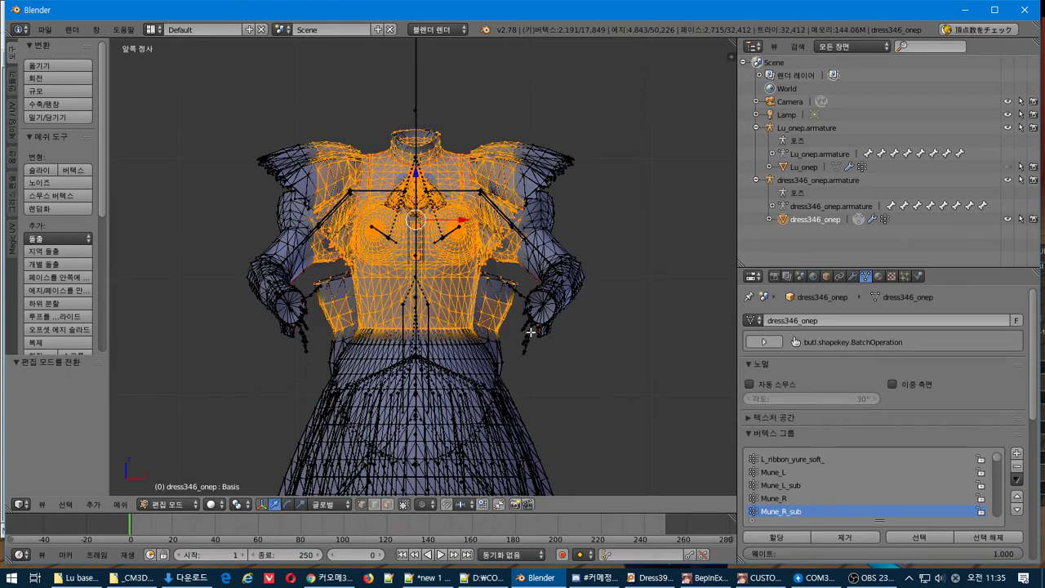
left_click(404, 505)
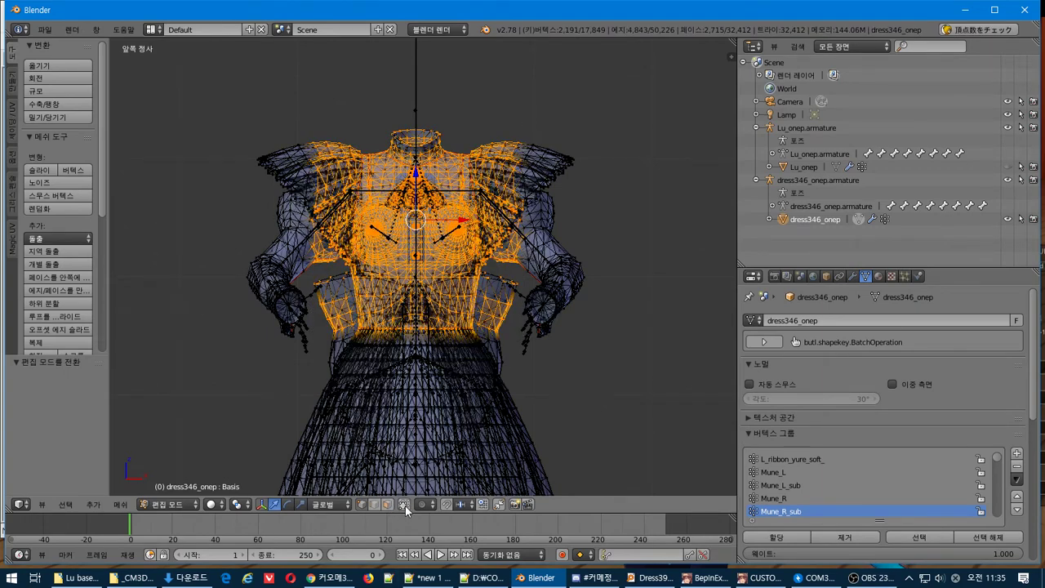
key("b")
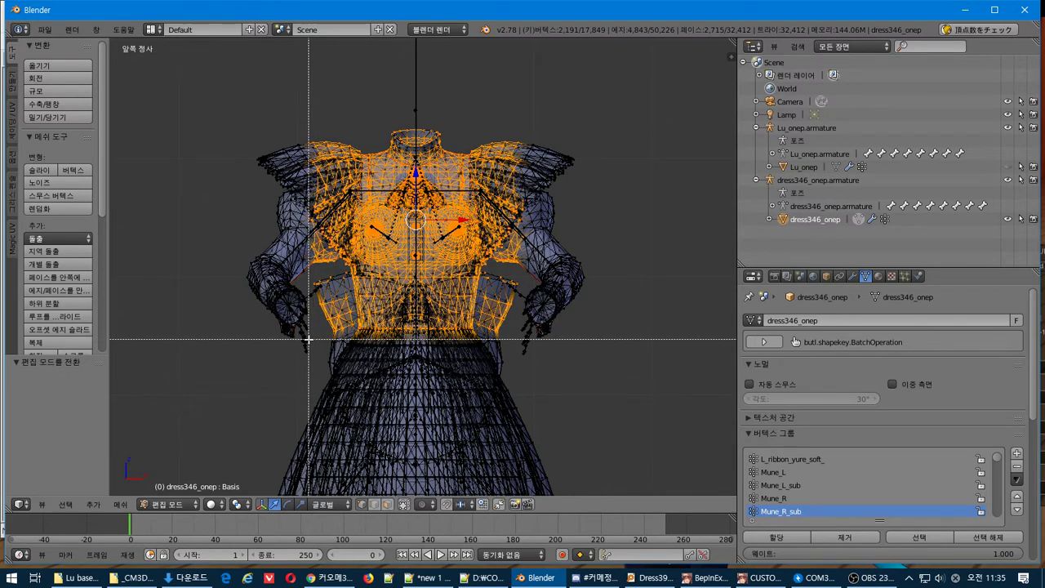
left_click_drag(309, 339, 523, 96)
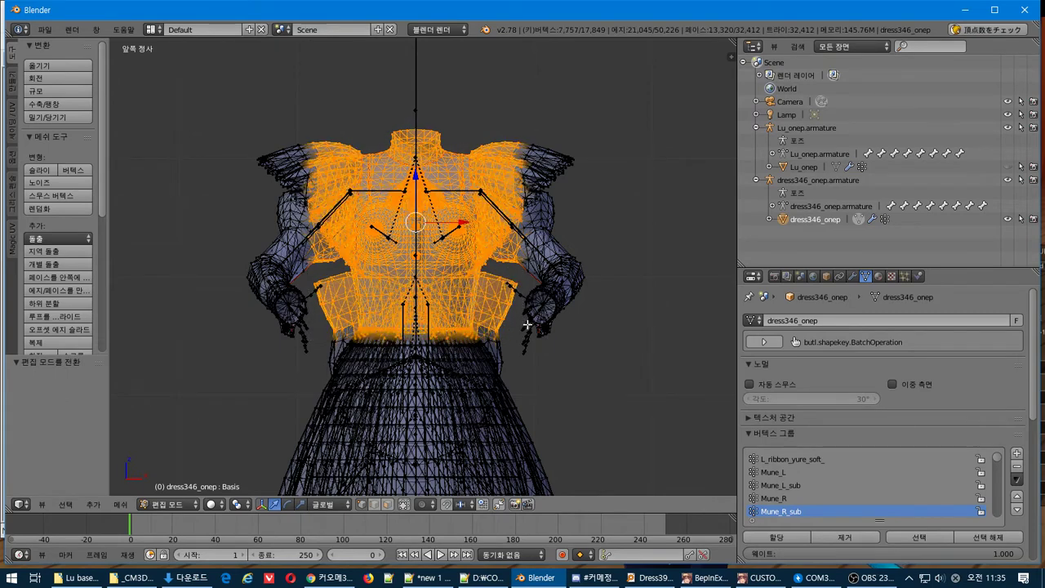
Make the Lu_onep mesh the active object, show it again and enter Edit Mode on it
left_click(804, 167)
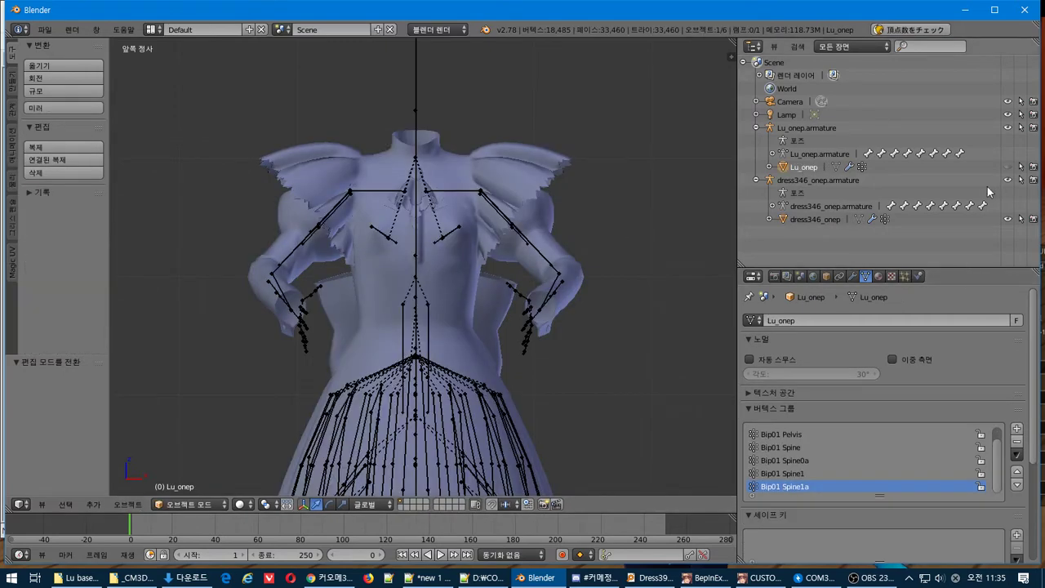
left_click(1008, 169)
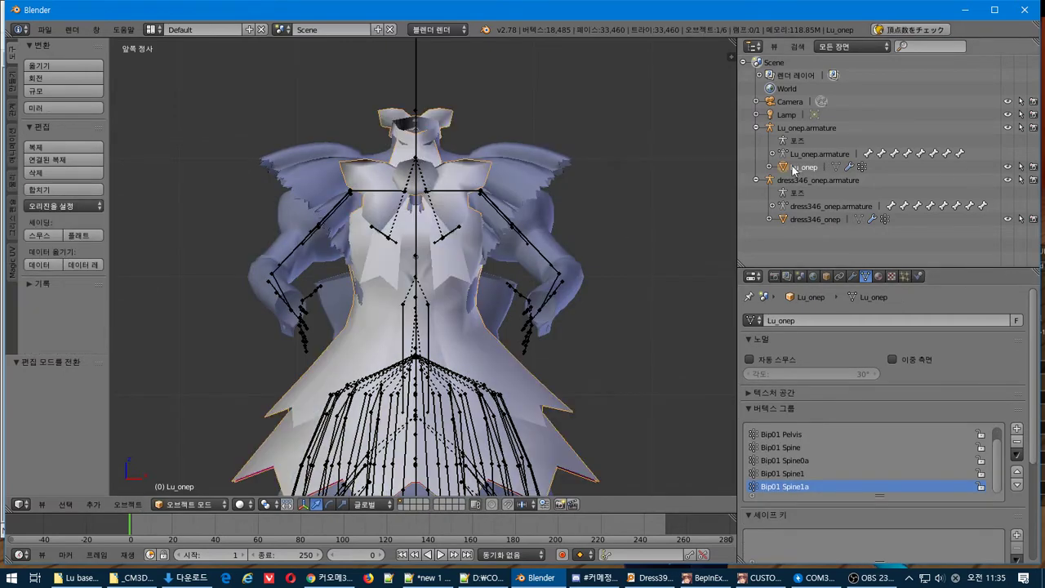
key("Tab")
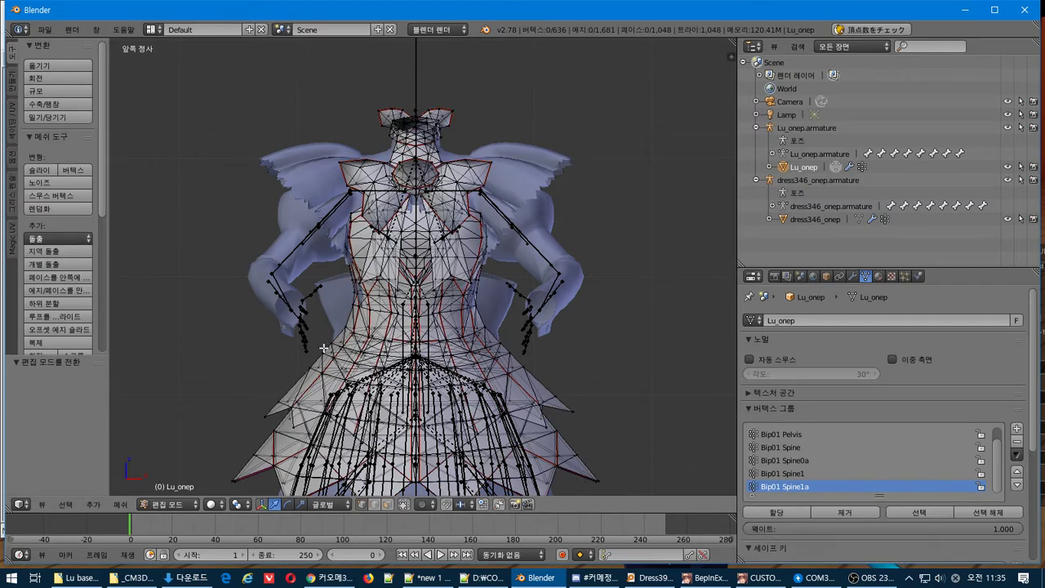
Box-select Lu_onep's upper body from the waist to the collar and deselect the stray vertices at both sides of the hips
key("b")
left_click_drag(524, 121, 523, 81)
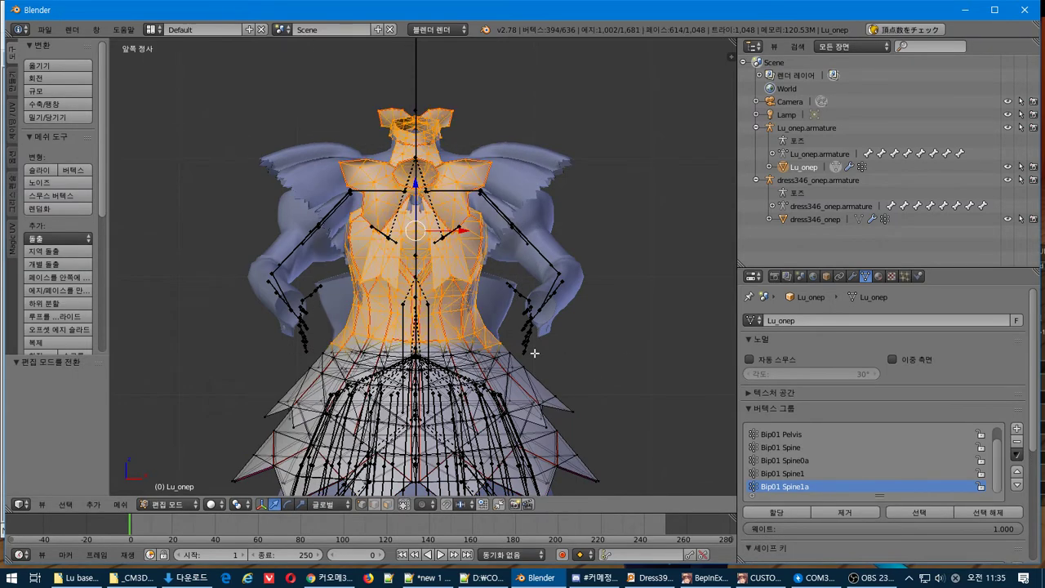
scroll(494, 372, "up", 3)
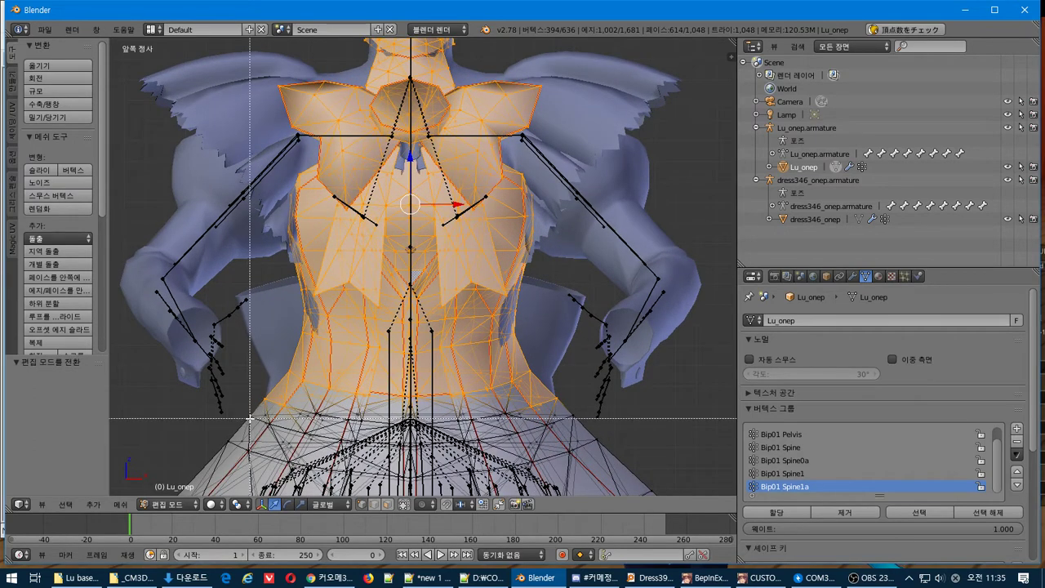
middle_click_drag(289, 392, 291, 391)
key("b")
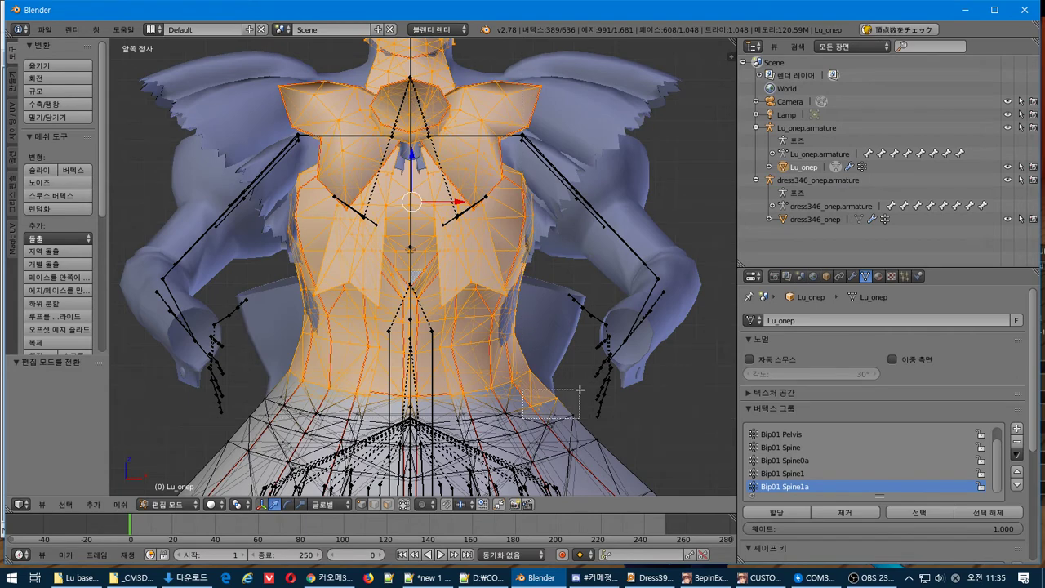
middle_click_drag(578, 390, 579, 389)
scroll(584, 290, "down", 2)
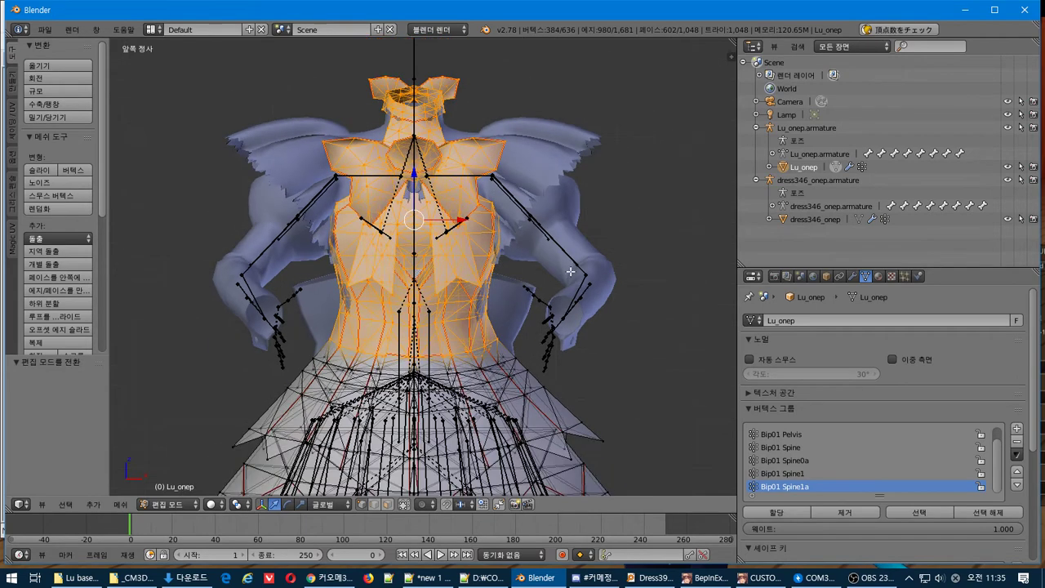
middle_click_drag(582, 228, 580, 260, "shift")
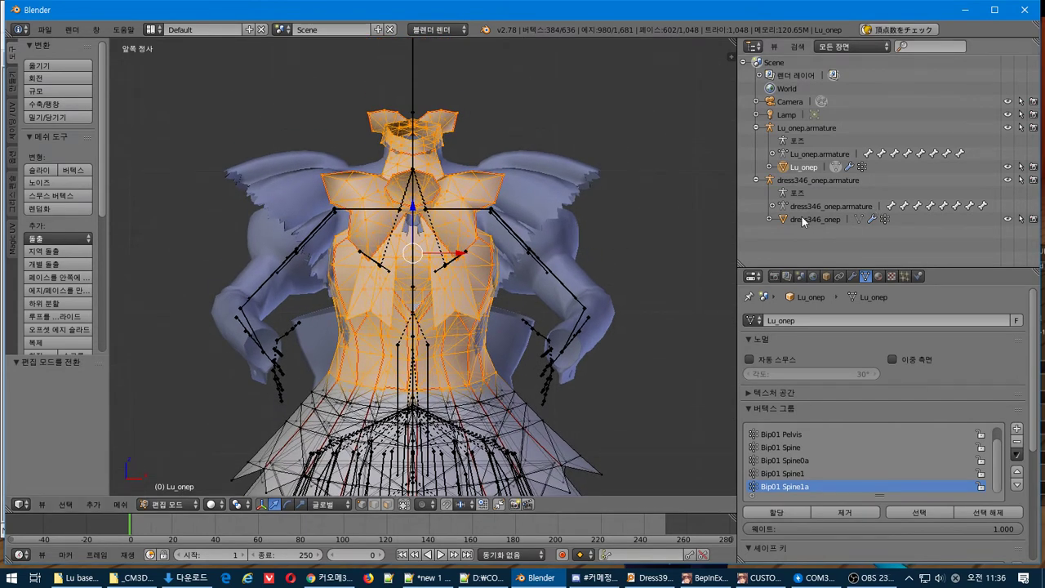
Compare the upper-body selections of dress346_onep and Lu_onep, and select both meshes in Object Mode with Lu_onep active
left_click(784, 220)
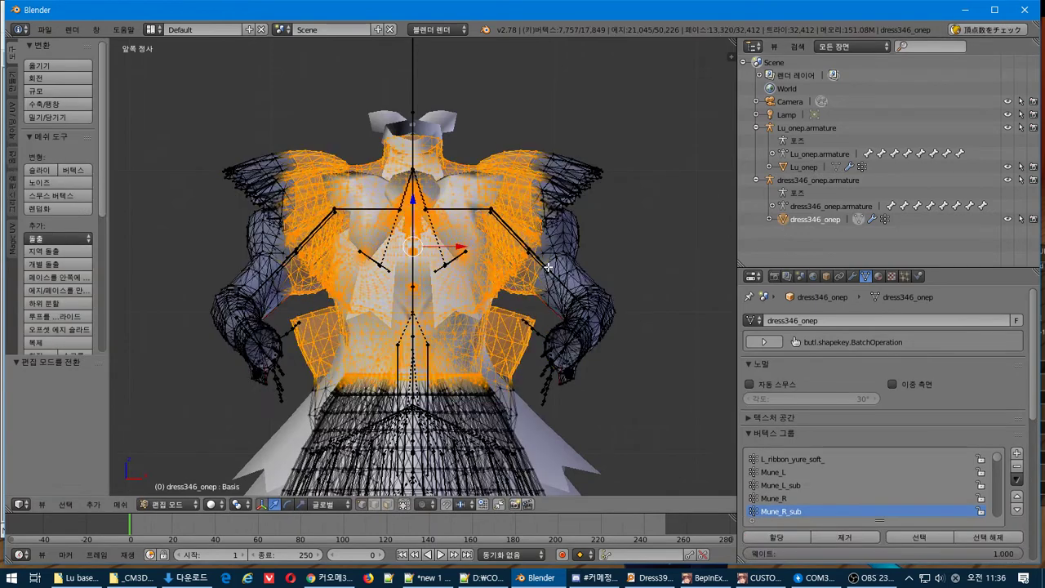
left_click(789, 156)
key("Tab")
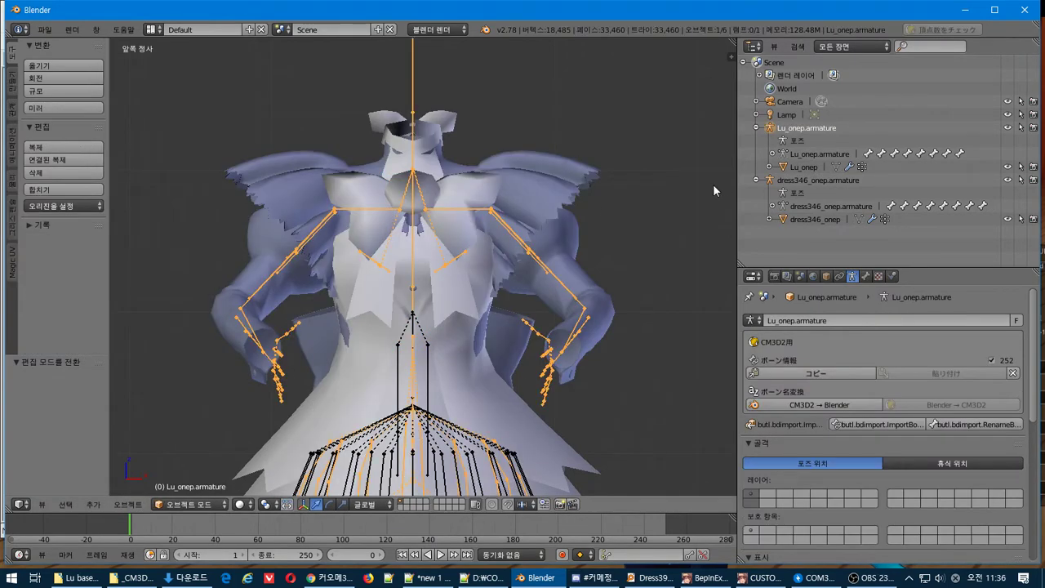
left_click(785, 166)
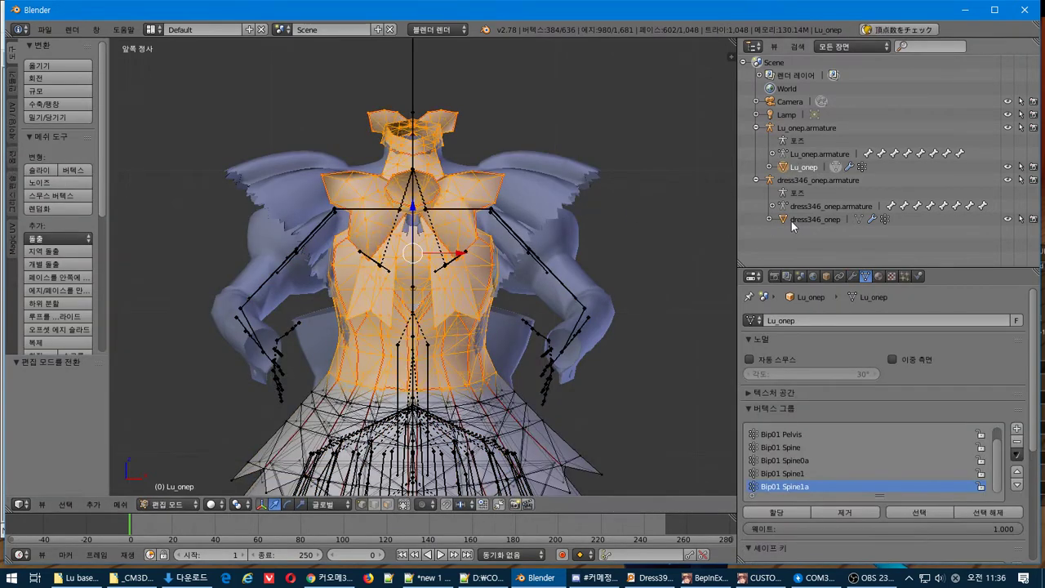
left_click(791, 220)
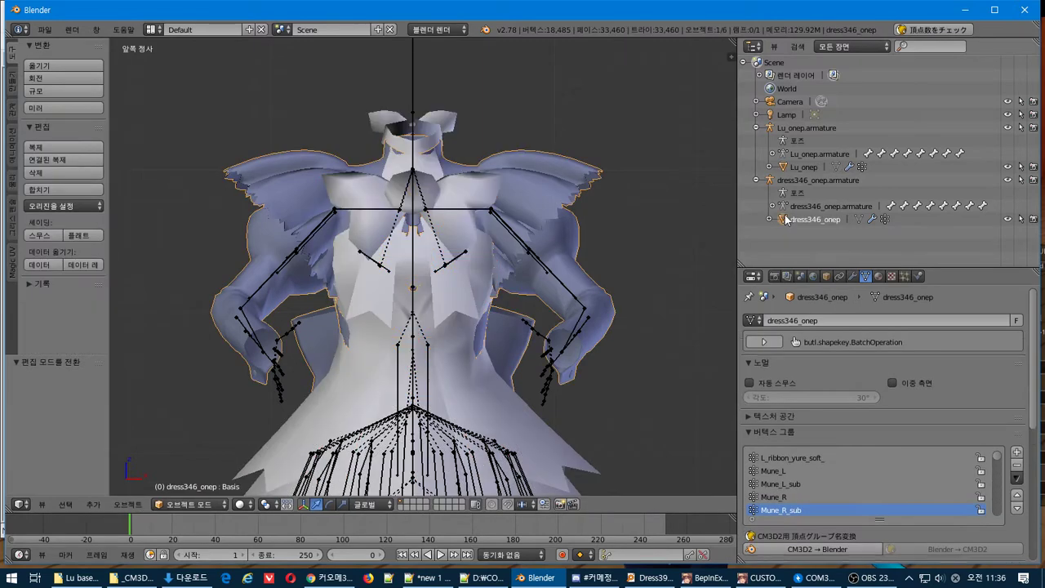
left_click(785, 167)
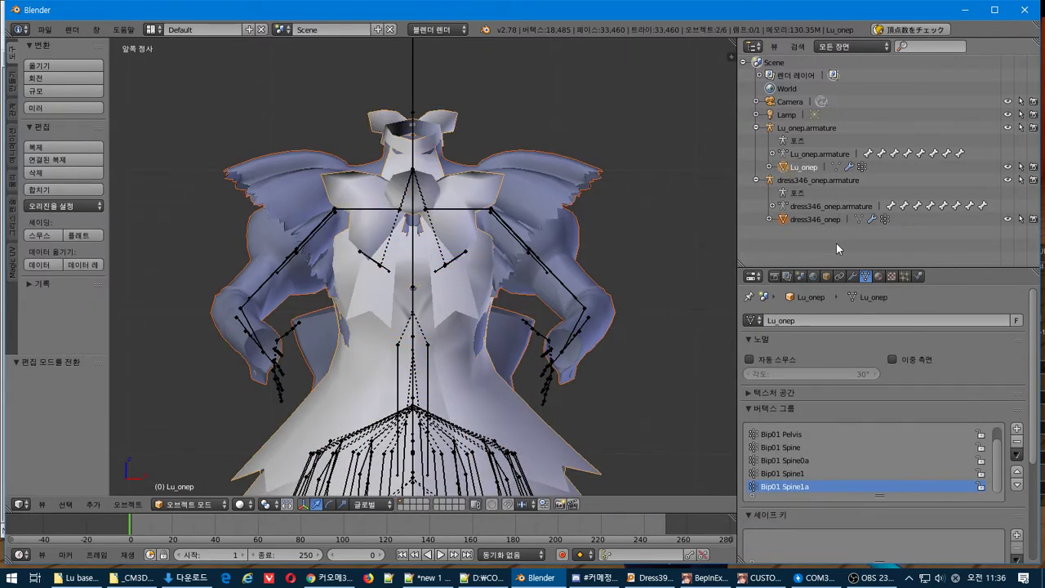
Start the keystroke display tool, return to Blender and put only dress346_onep into Edit Mode
key("super")
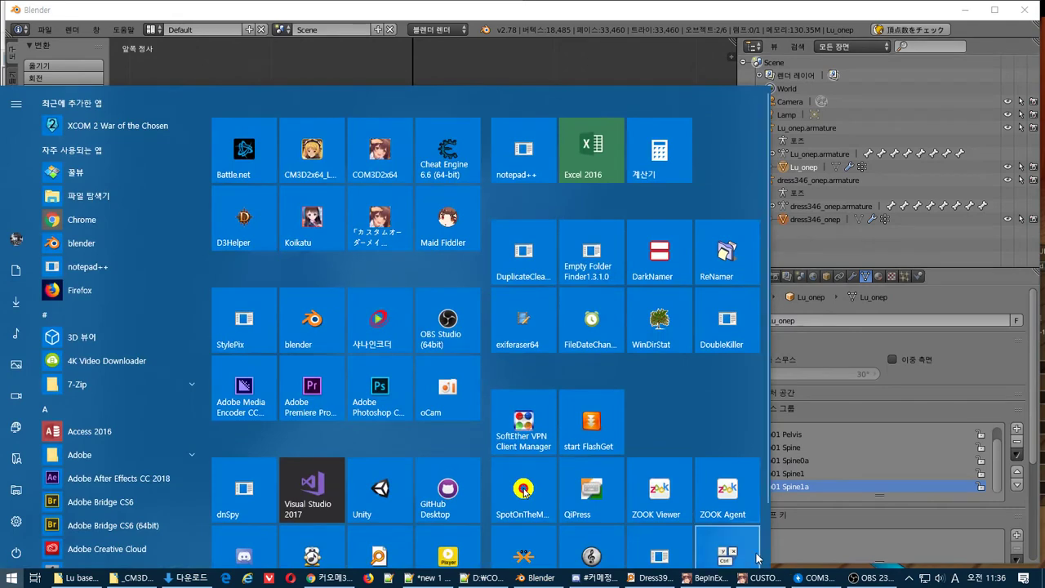
left_click(728, 552)
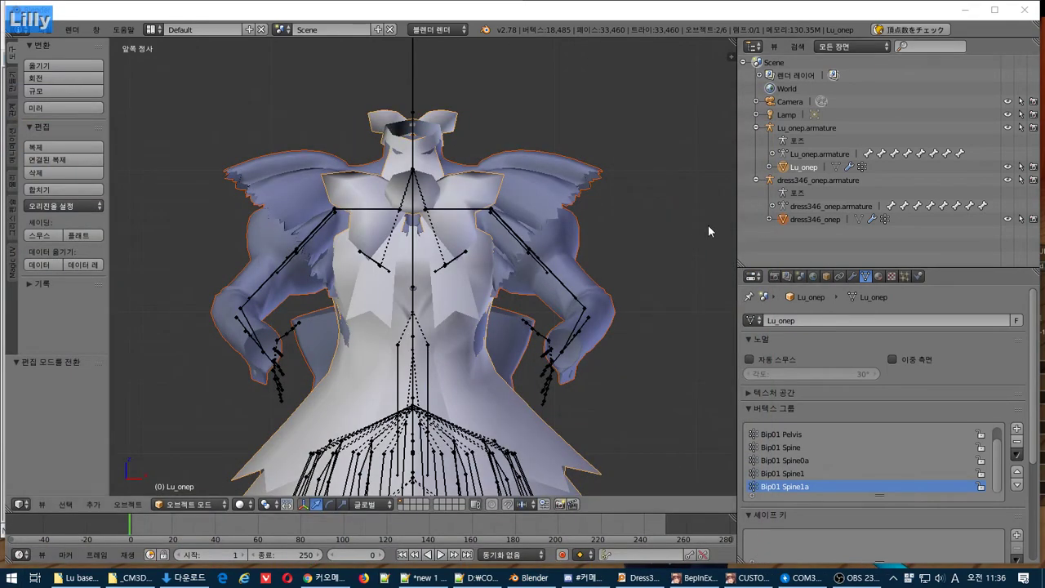
left_click(790, 227)
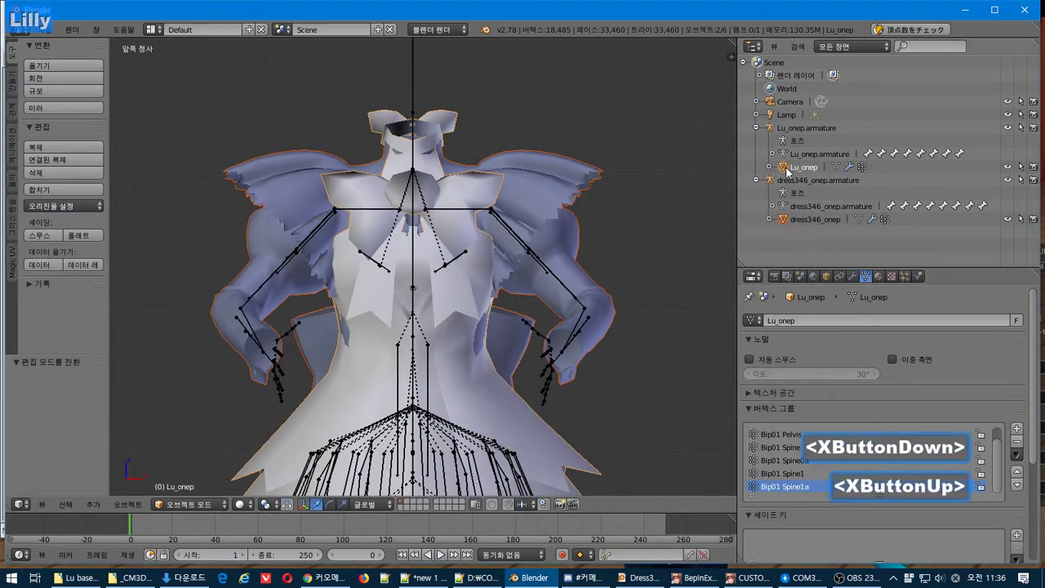
left_click(785, 219)
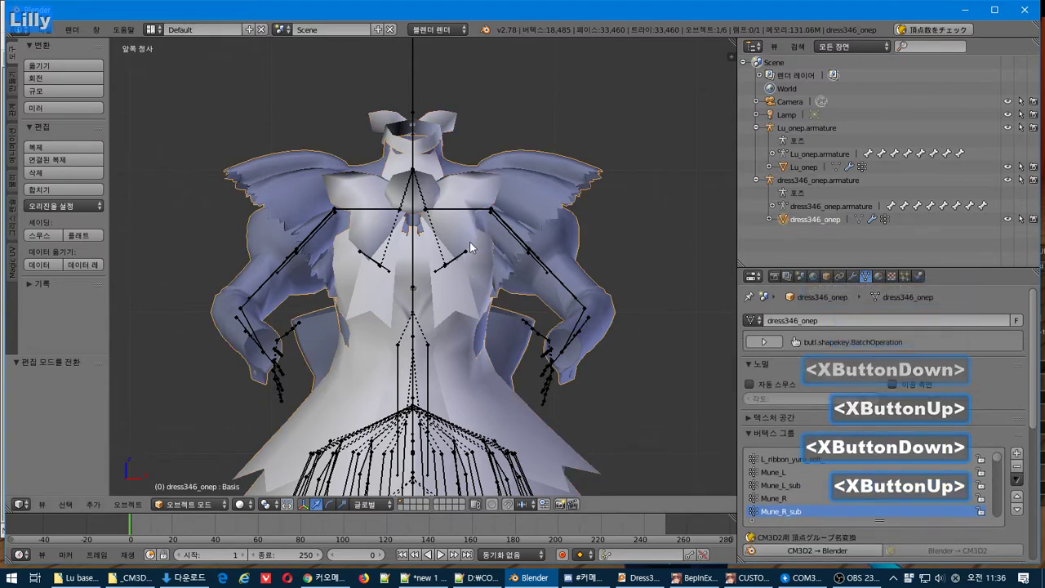
key("Tab")
Switch to Notepad++ and write the third note line '선택한 부분만 전송할거기에 이렇게 미리 선택 상태로 탭 전환'
key("alt+Tab")
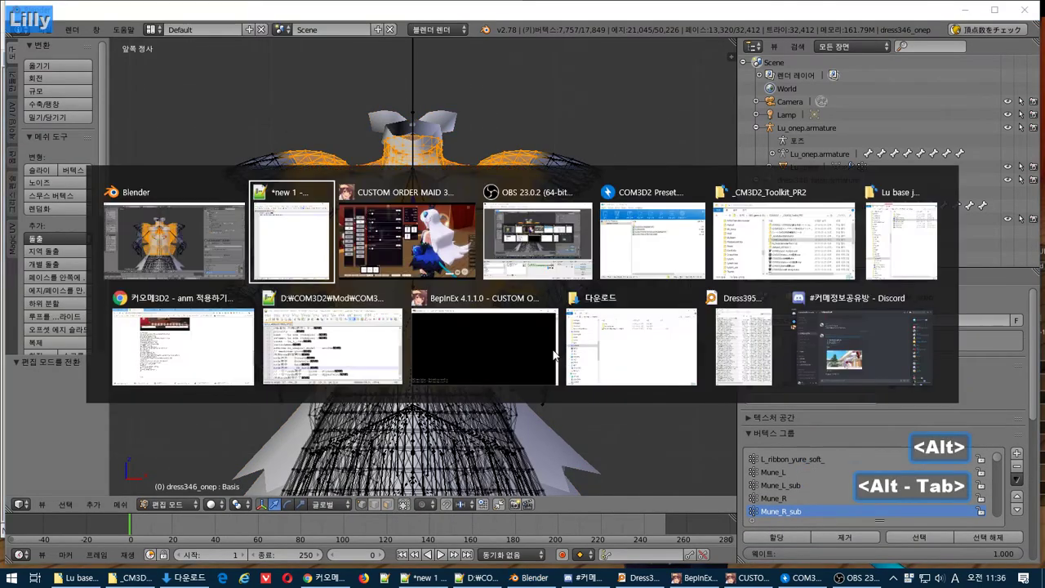
key("Return")
type("ㅅ")
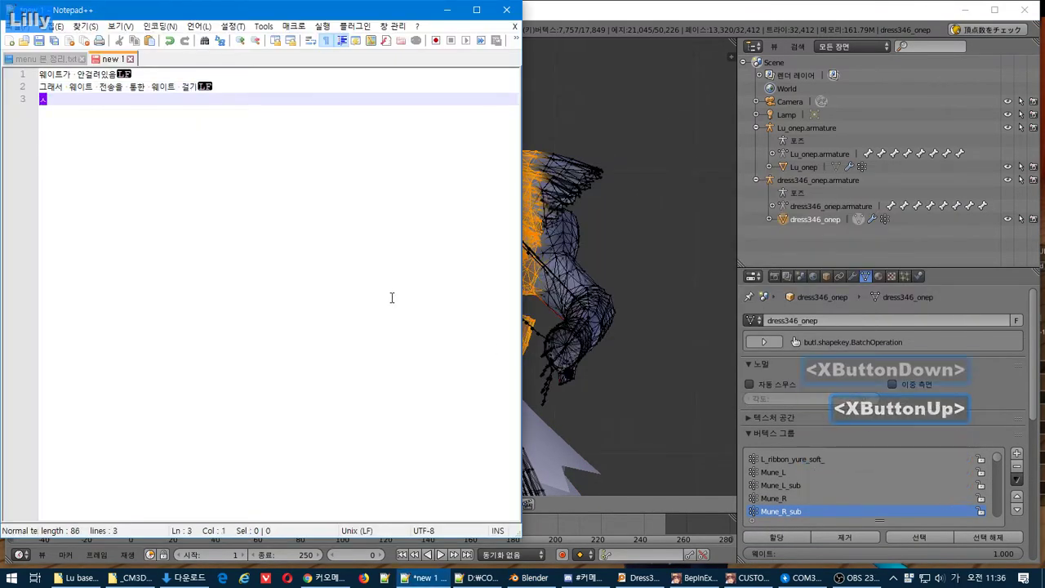
type("선택한 부분")
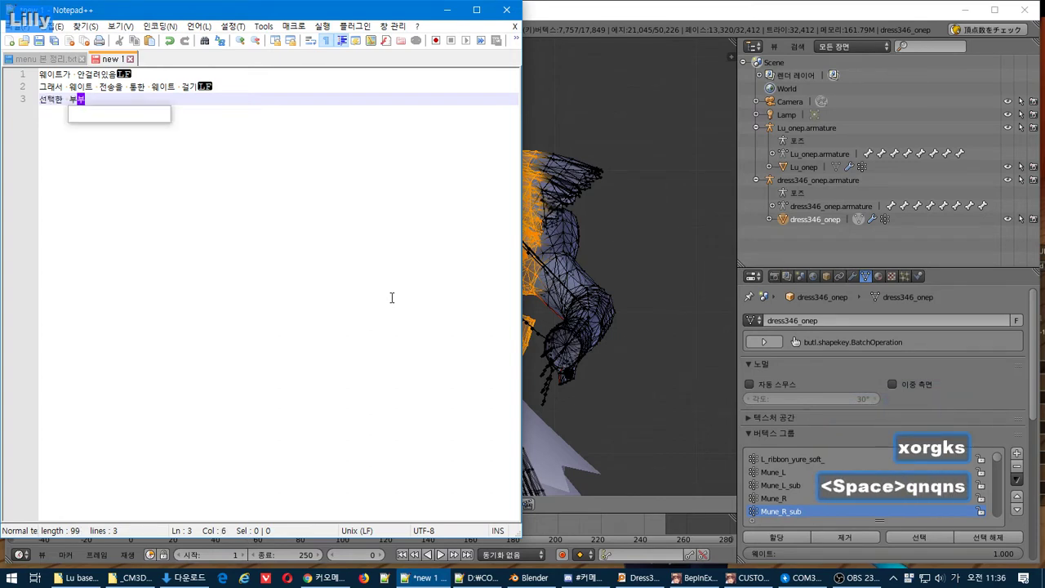
type("만 전속")
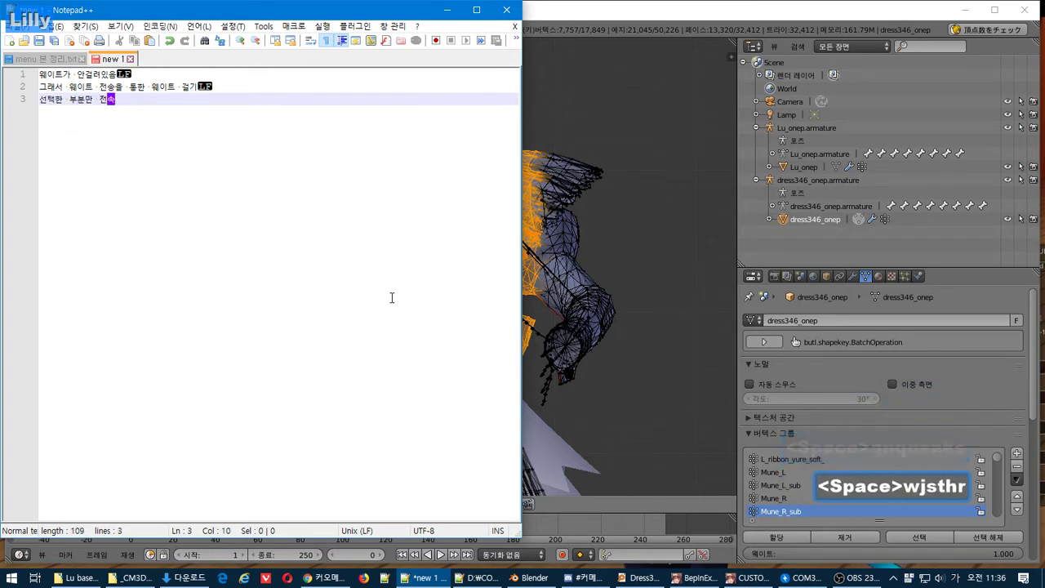
key("BackSpace")
type("송할거기에 이")
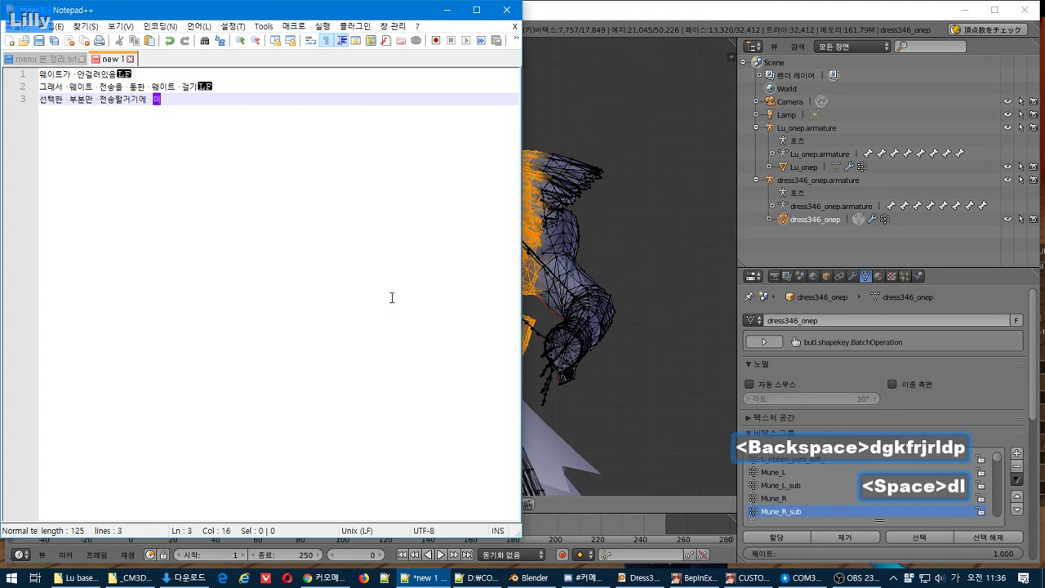
type("렇게 미리 선")
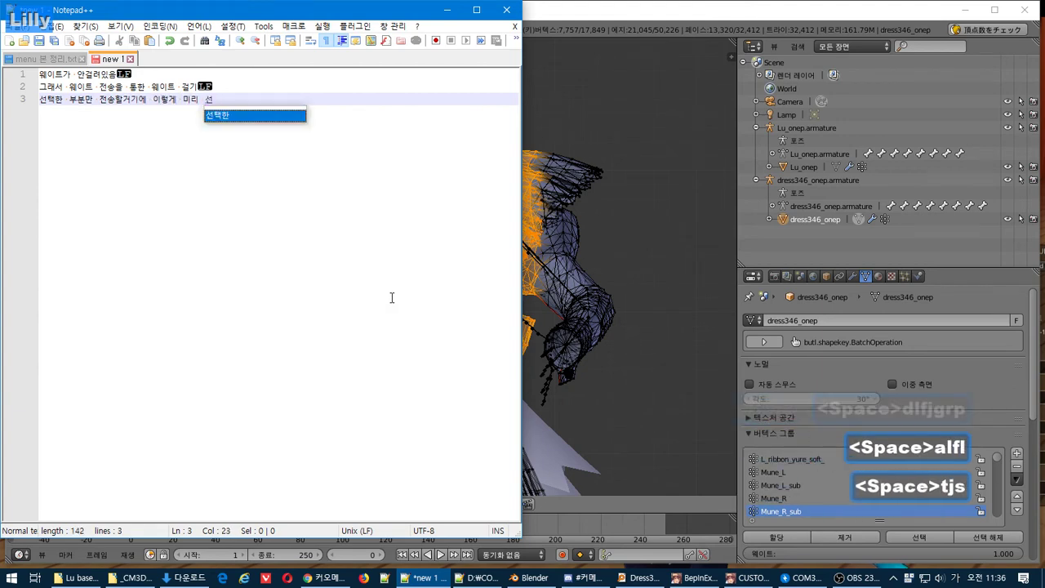
type("택 상태로")
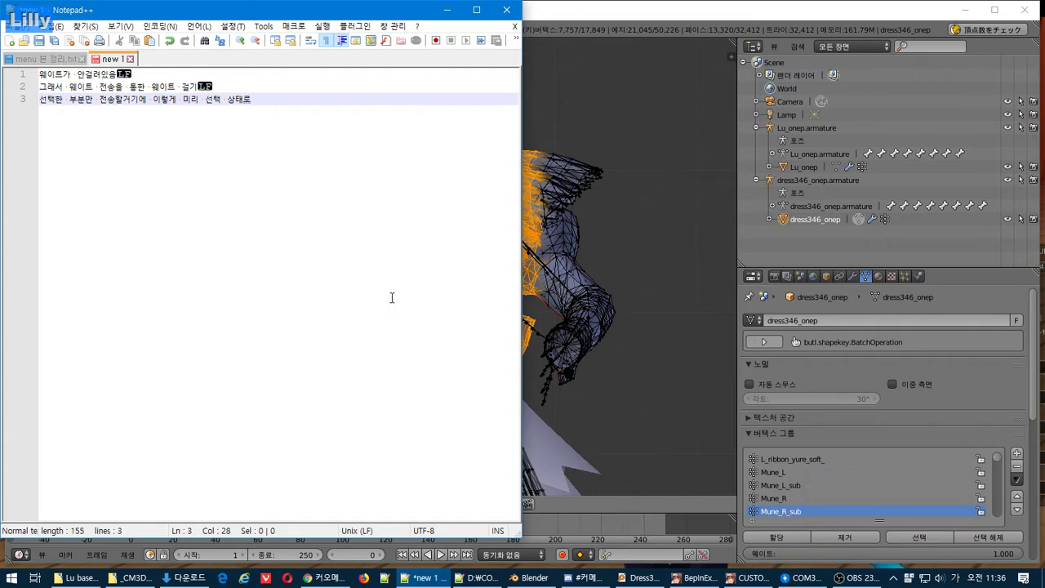
type(" 탭 전화")
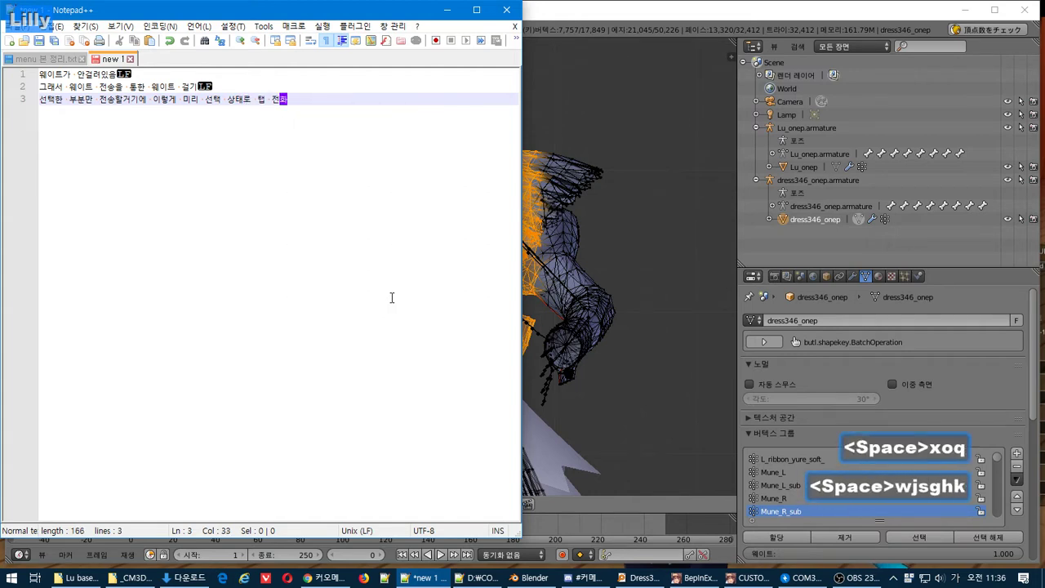
Switch to Blender, return dress346_onep to Object Mode, briefly toggle Lu_onep through Edit Mode, and select dress346_onep alone
key("alt+Tab")
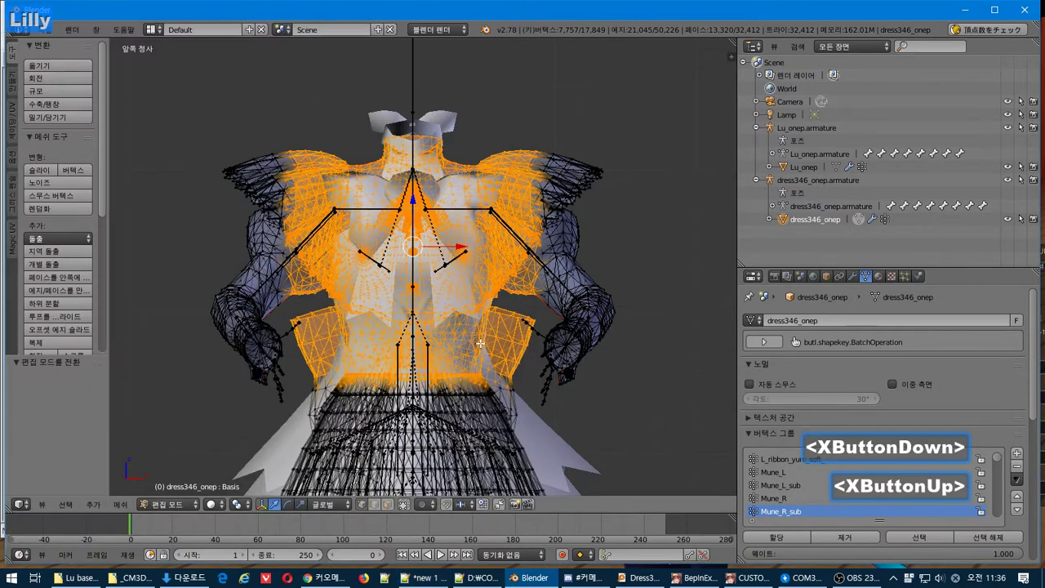
key("Tab")
right_click(361, 363)
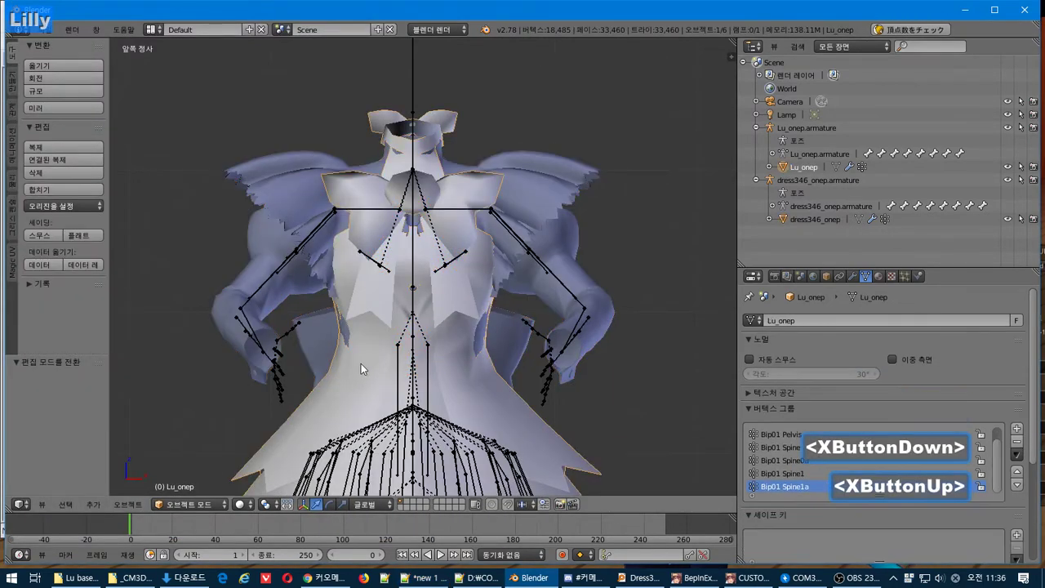
key("Tab")
key("Tab")
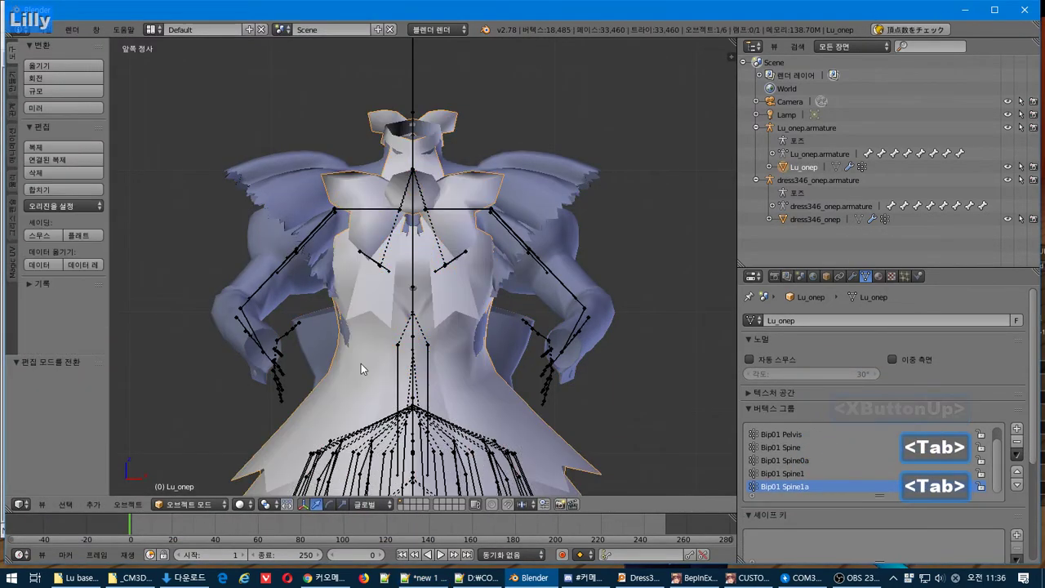
left_click(781, 219)
Switch to Notepad++ and add the fourth note line '웨이트를 가져올건 먼저 선택후 집어넣을 오브젝트 선택'
key("alt+Tab")
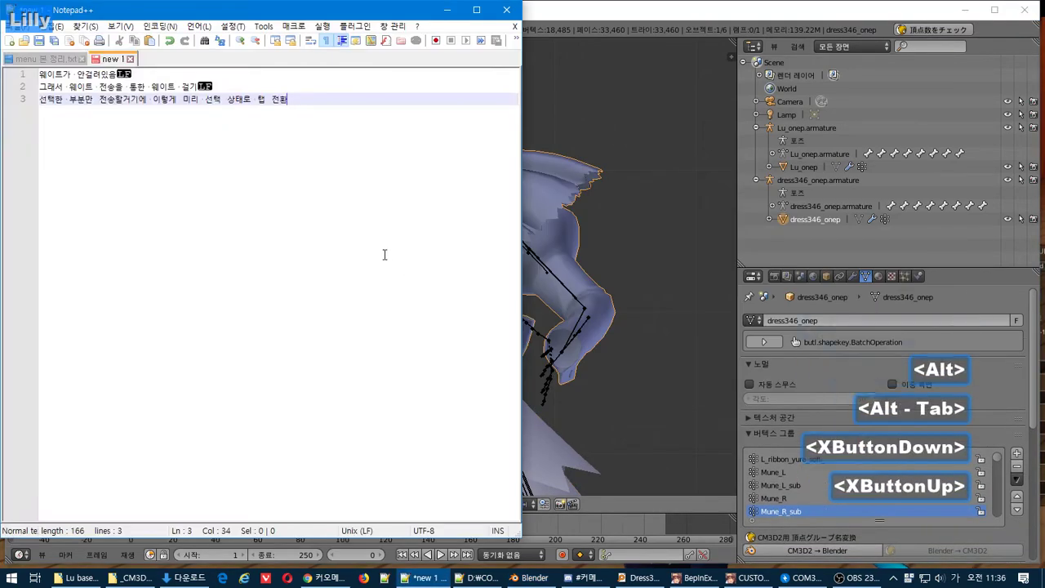
key("Return")
type("dnj")
key("BackSpace")
key("BackSpace")
key("BackSpace")
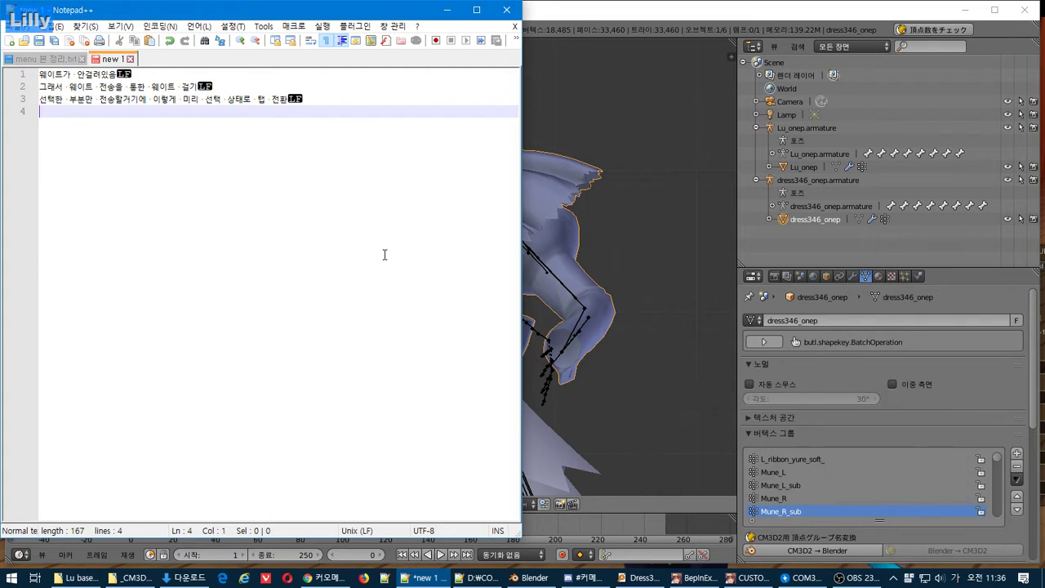
type("dnpdlxmfmf rk")
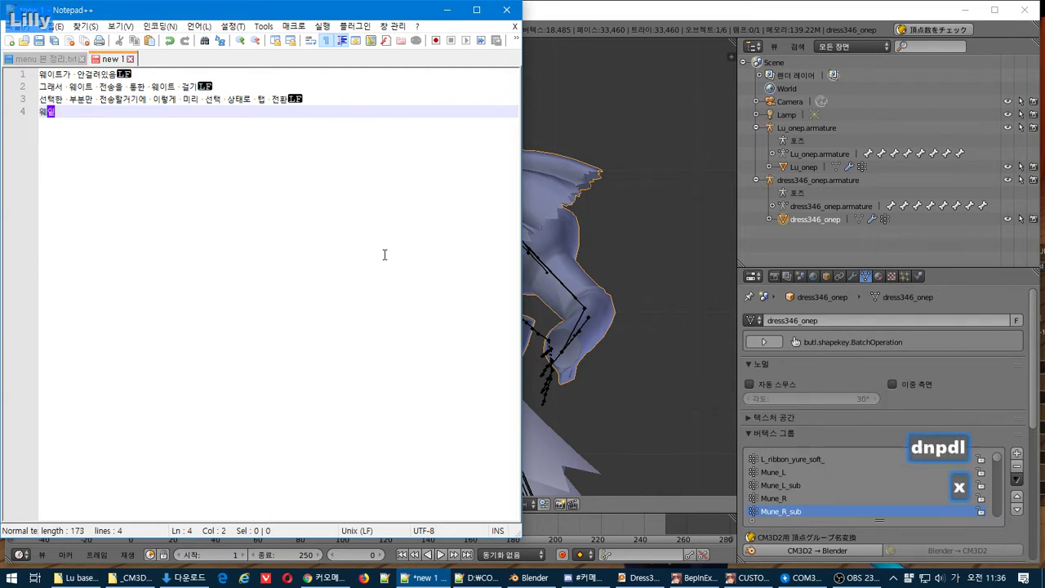
type("wudhfrjs ajs")
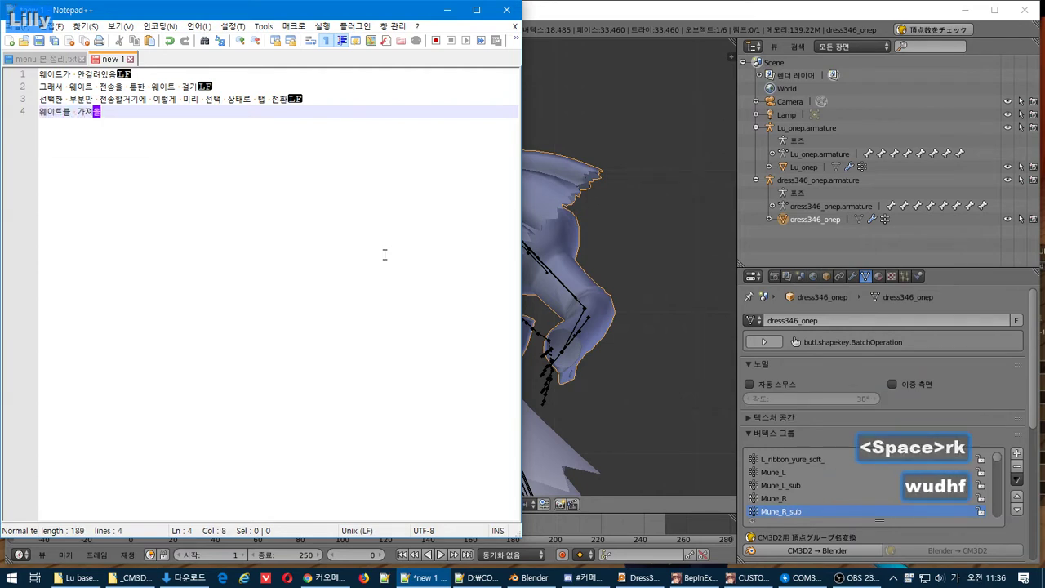
type("wj tjsxorgn ")
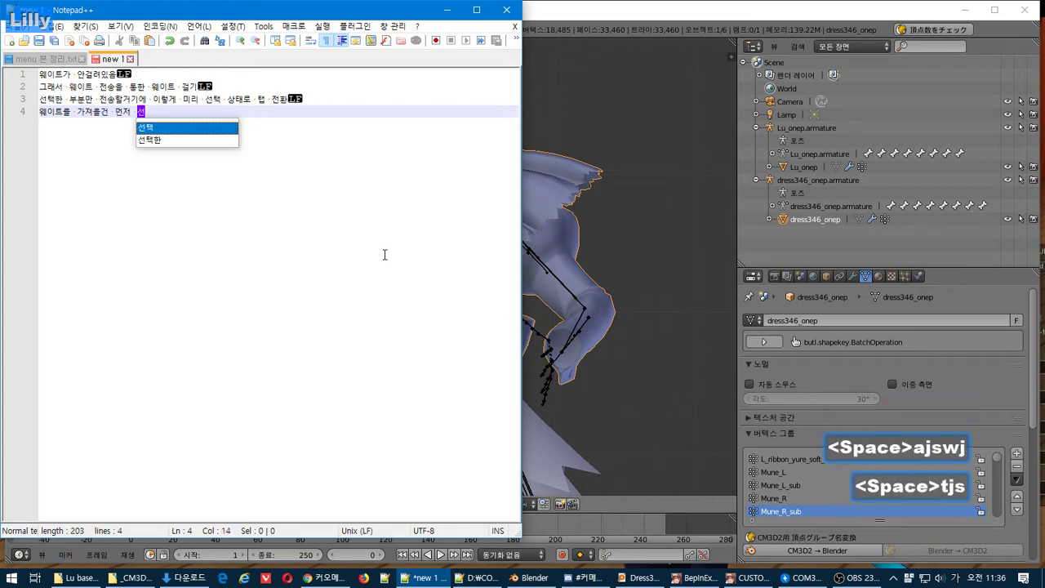
type("wld")
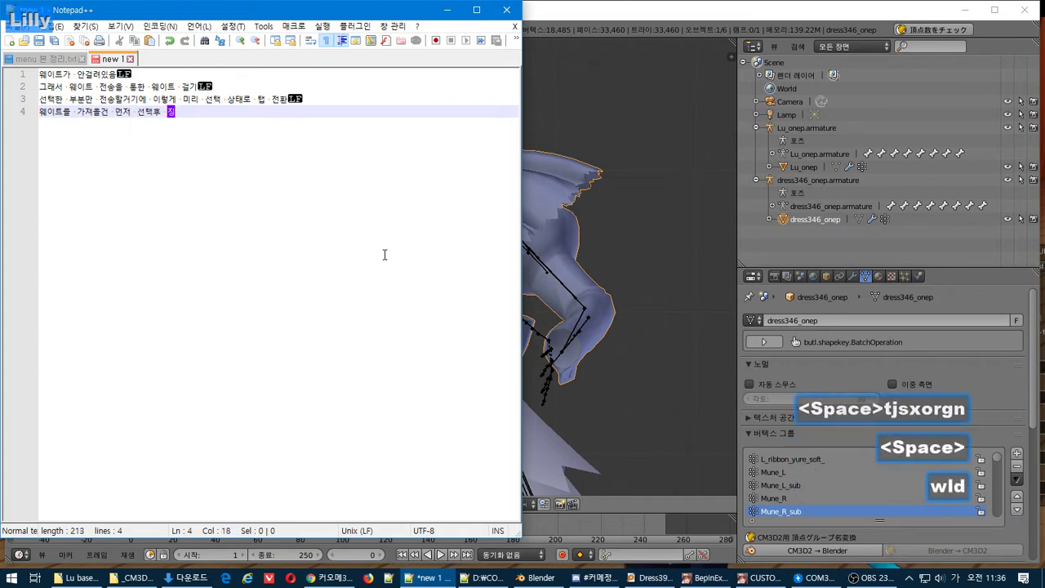
key("BackSpace")
type("qdjsjgdmf ")
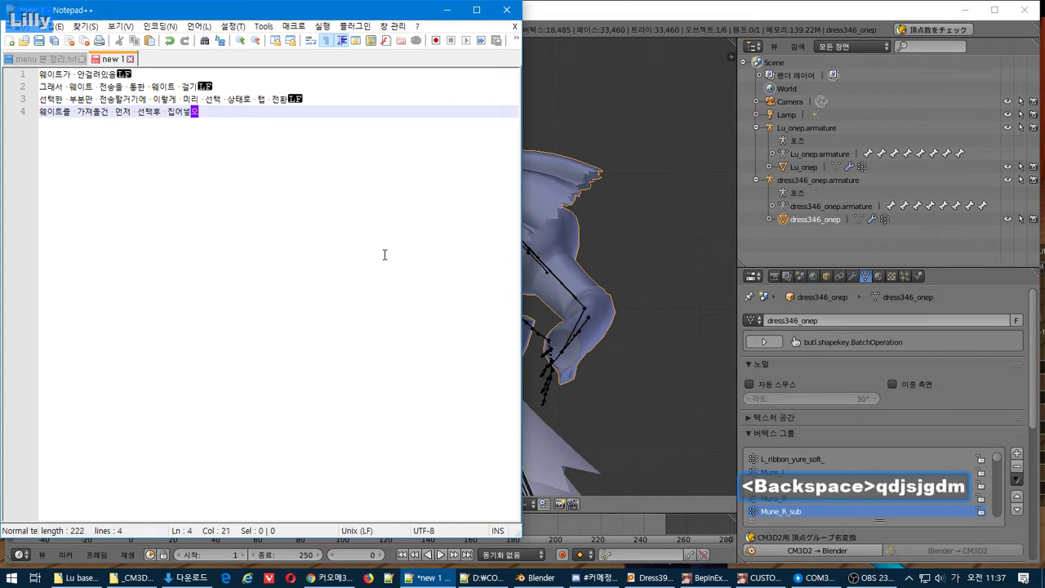
type("dhqm")
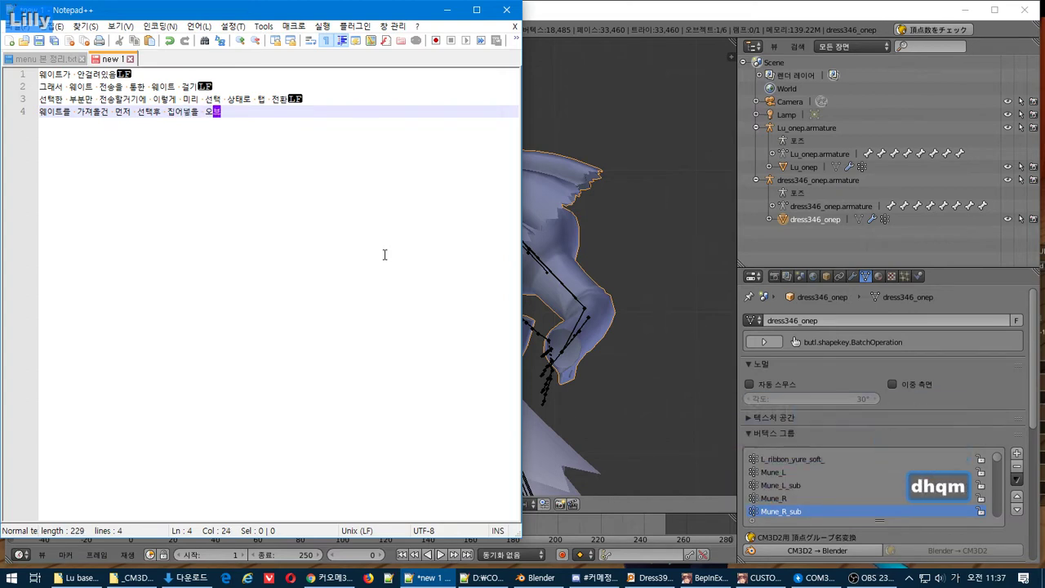
type("wprxm tjsxor")
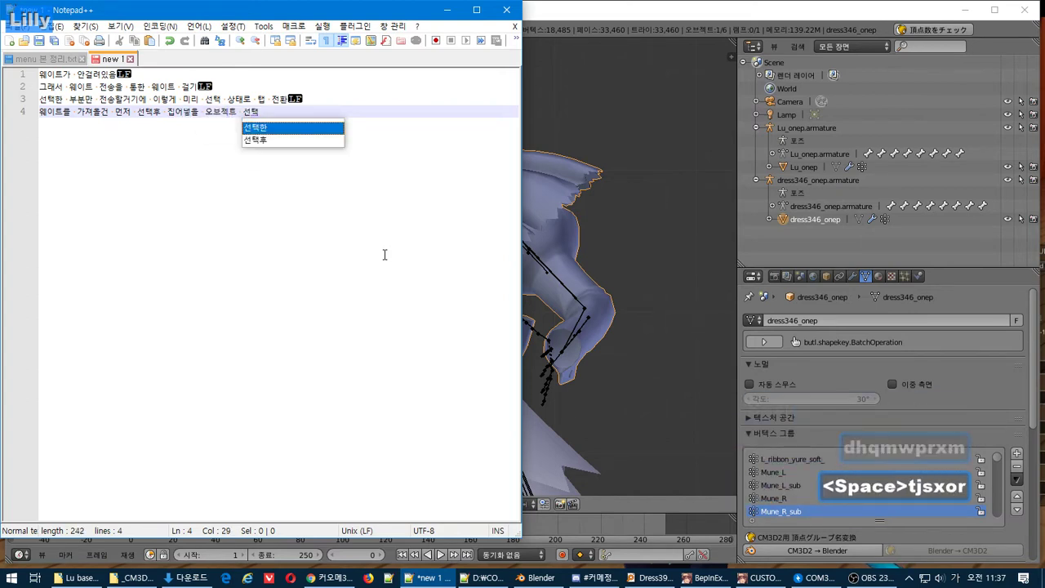
In the fourth note line, replace '가져올건' with '가져올 오브젝트'
key("Left")
key("Left")
key("Left")
key("Left")
key("Left")
key("Left")
key("Left")
key("Left")
key("Left")
key("Left")
key("Left")
key("Left")
key("Left")
key("Left")
key("Left")
key("Left")
key("Left")
key("Left")
key("Left")
key("Left")
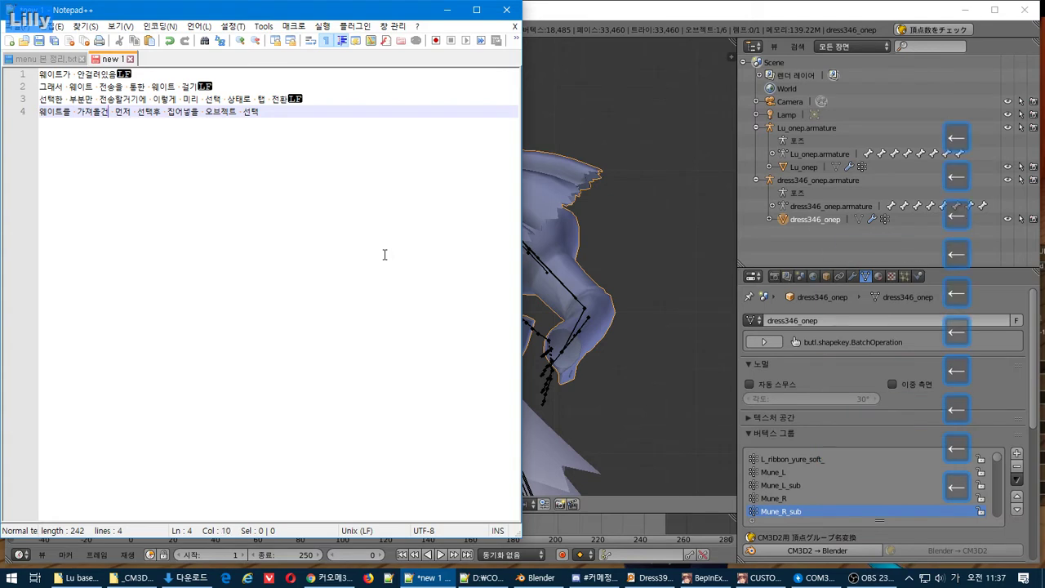
key("BackSpace")
type("dhqm")
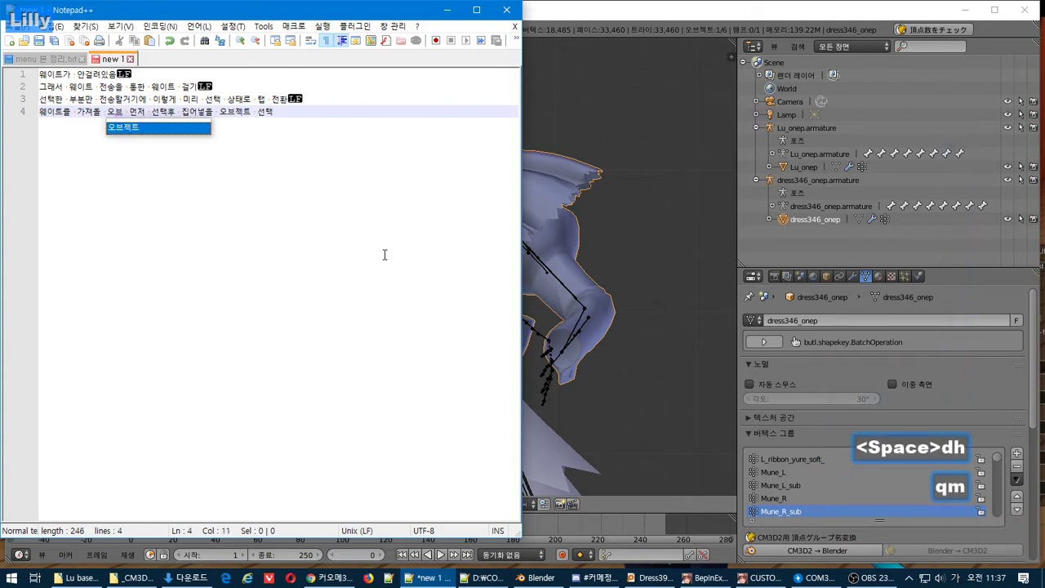
type("wprxm")
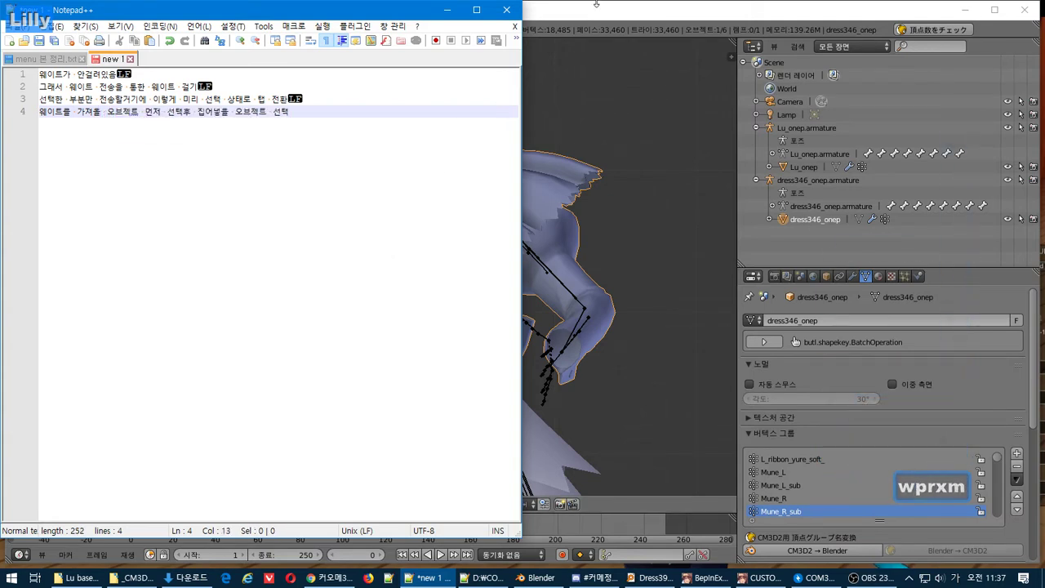
Switch to Blender, add Lu_onep to the dress346_onep selection as the active object and open its quick weight transfer (퀵 웨이트 전송) options
left_click(576, 11)
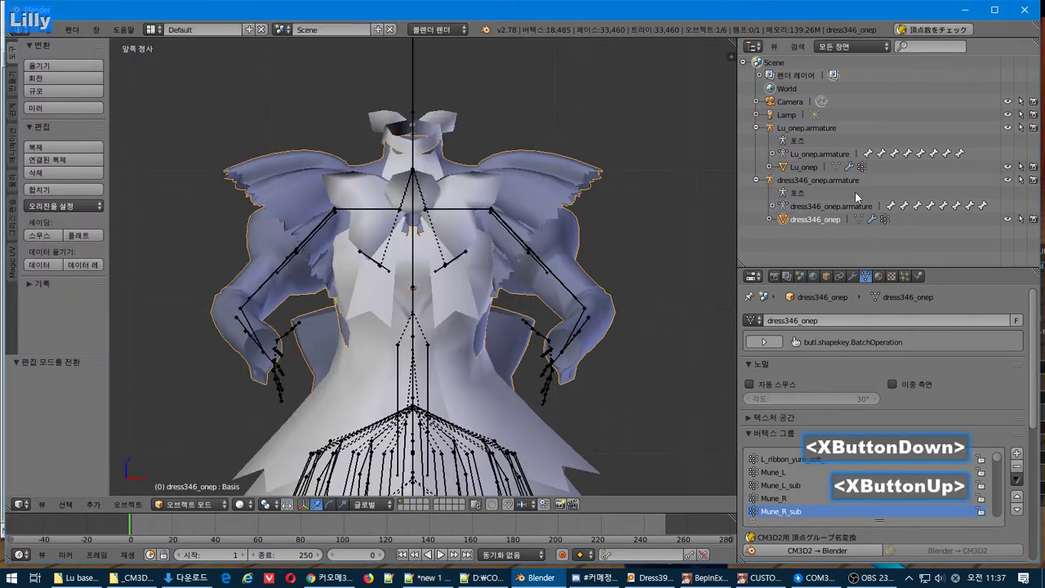
left_click(780, 167, "shift")
left_click(782, 167, "shift")
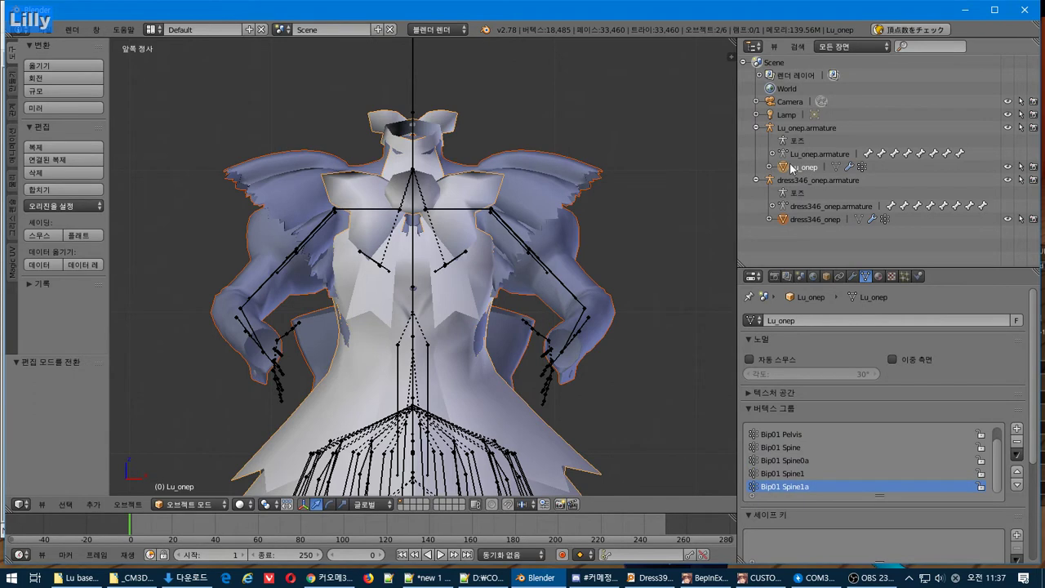
left_click(1016, 455)
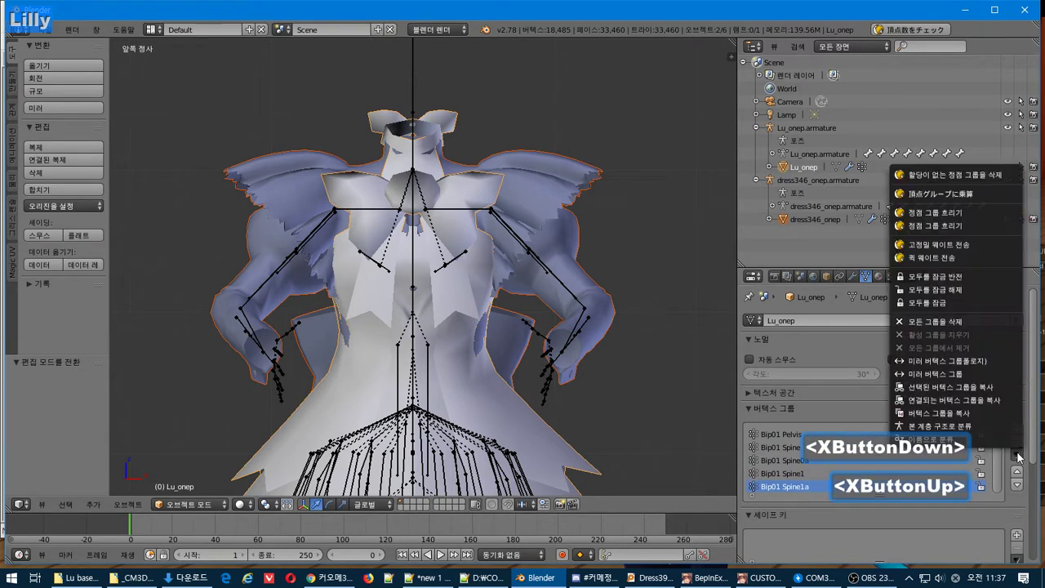
left_click(941, 258)
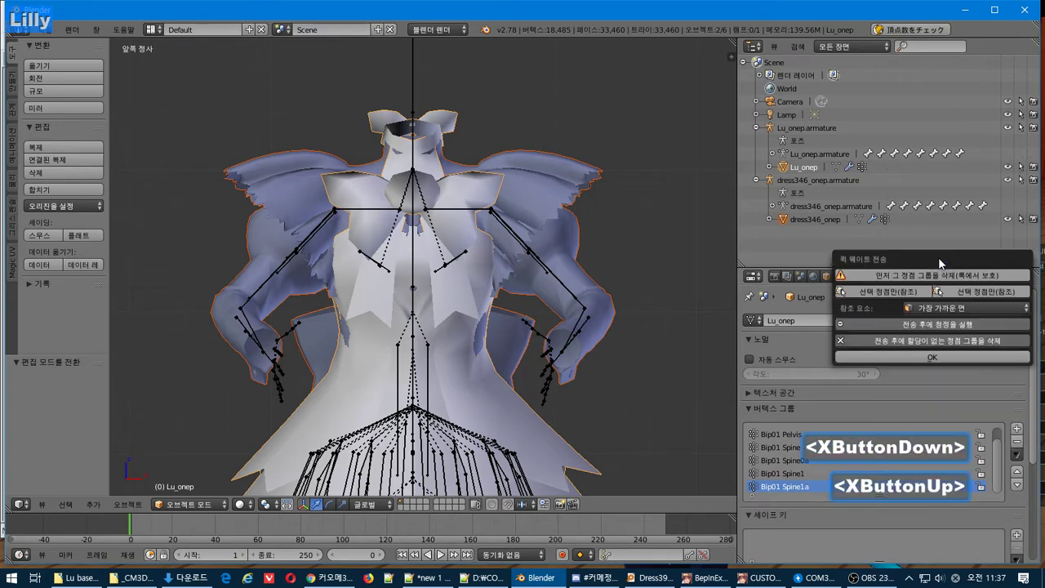
Limit the weight transfer to selected vertices, set the reference element to nearest vertex (가장 가까운 정점), and run it
left_click(890, 292)
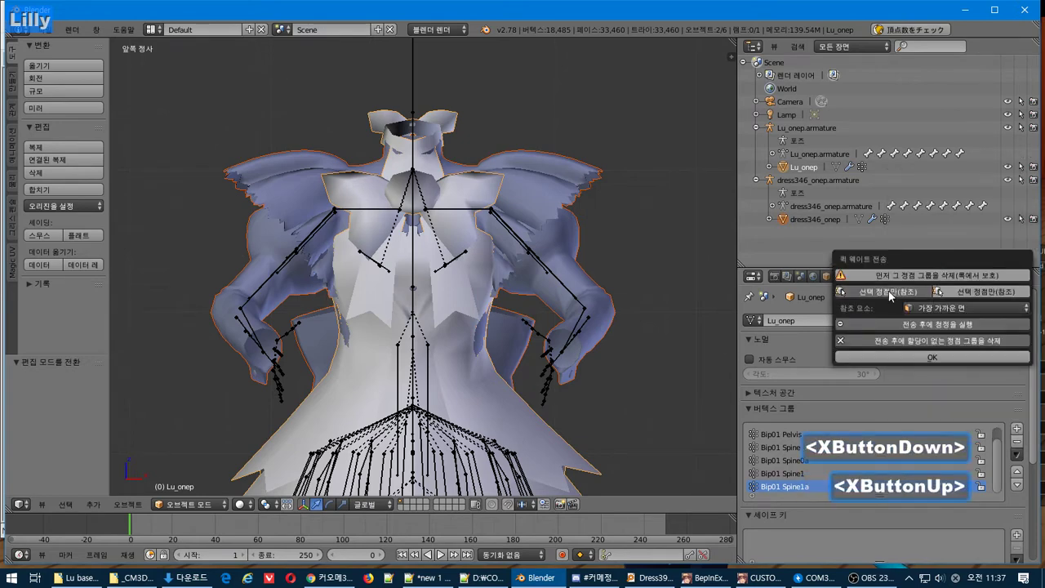
left_click(969, 292)
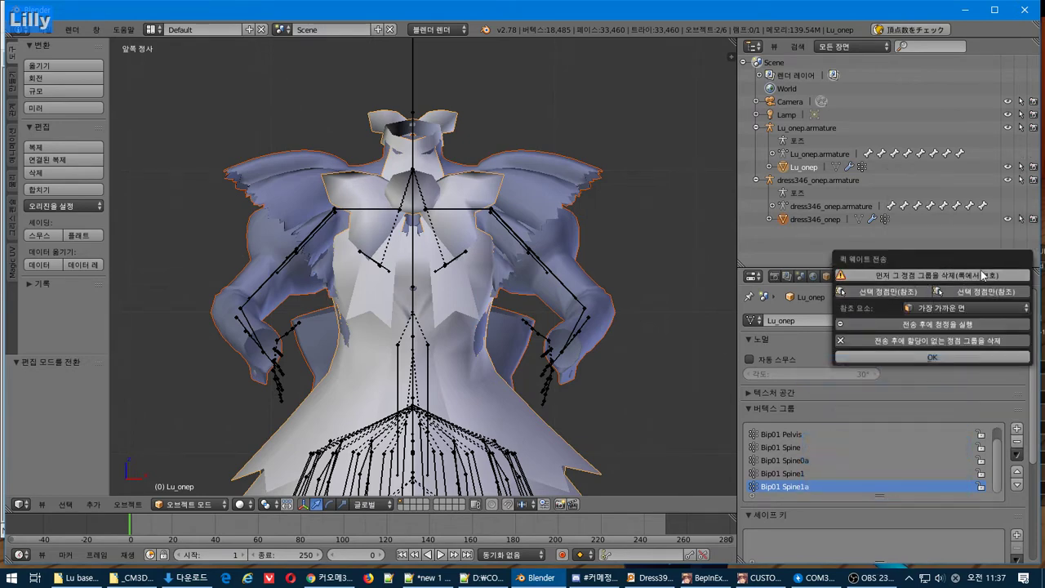
left_click(941, 308)
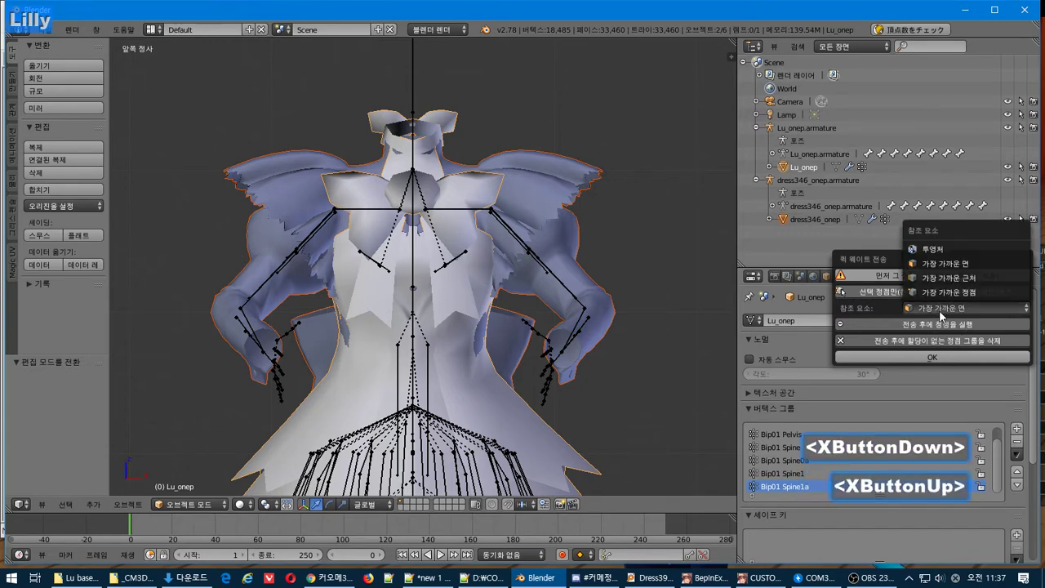
left_click(949, 291)
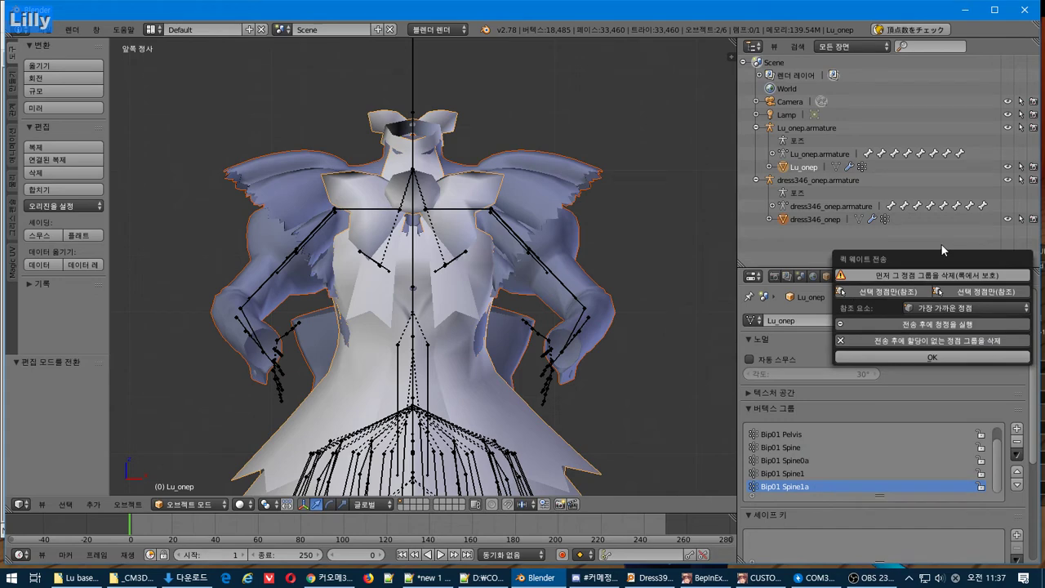
left_click(924, 358)
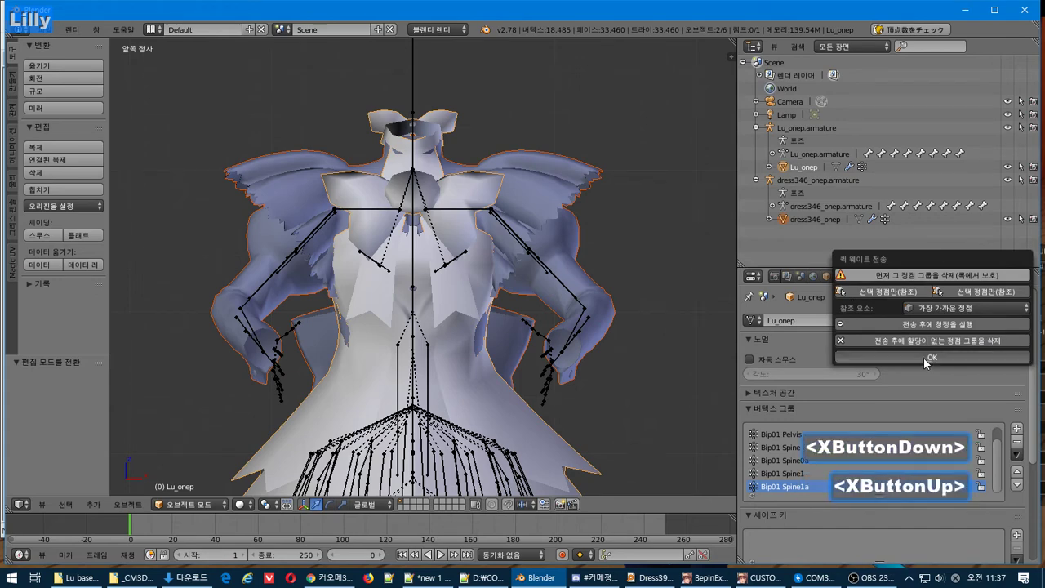
Select Lu_onep alone, briefly check its vertex selection in Edit Mode, and put it into Weight Paint mode
right_click(470, 389)
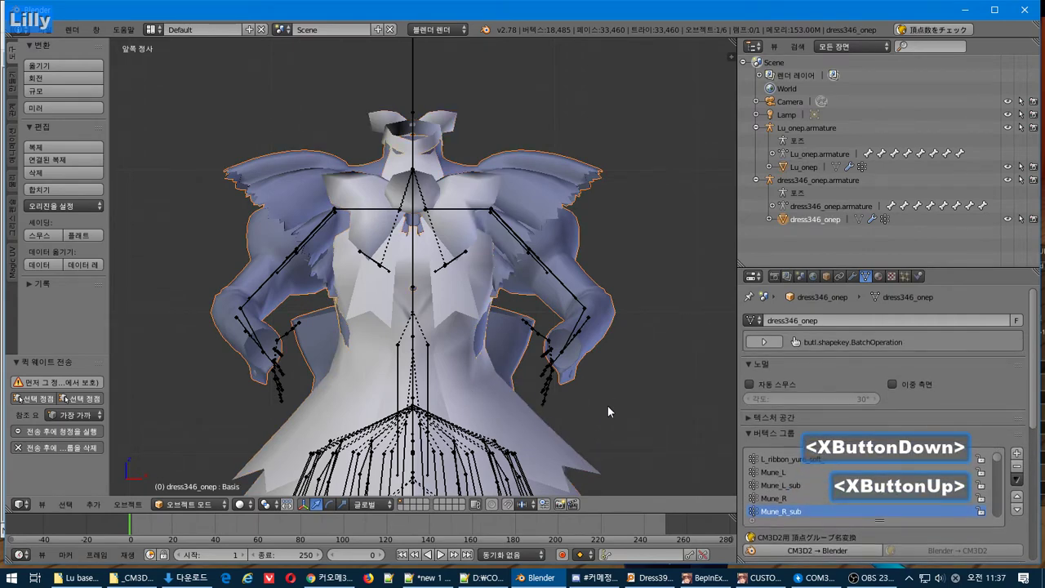
right_click(508, 428)
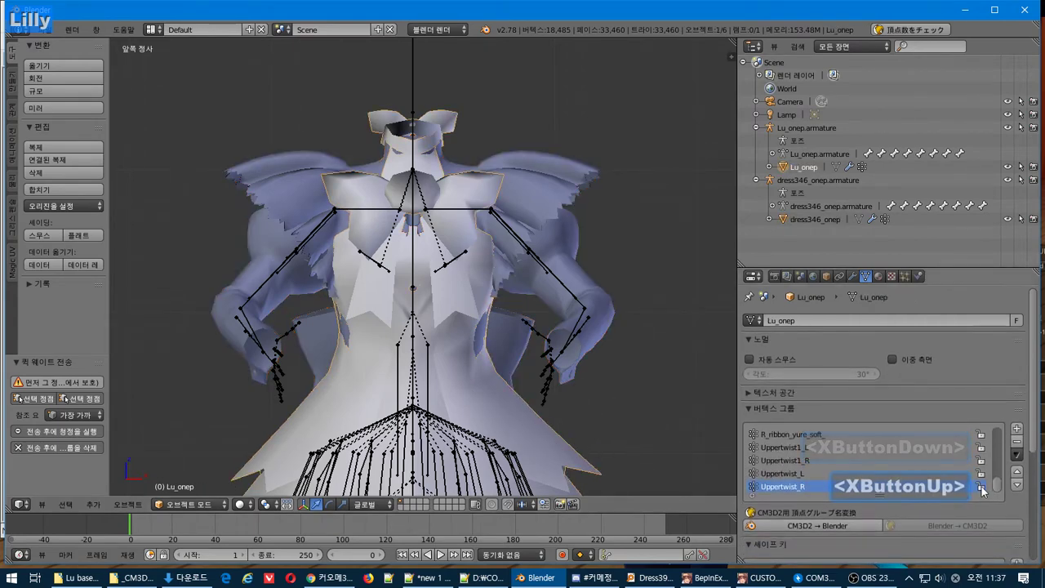
scroll(996, 487, "up", 1)
scroll(1011, 461, "up", 5)
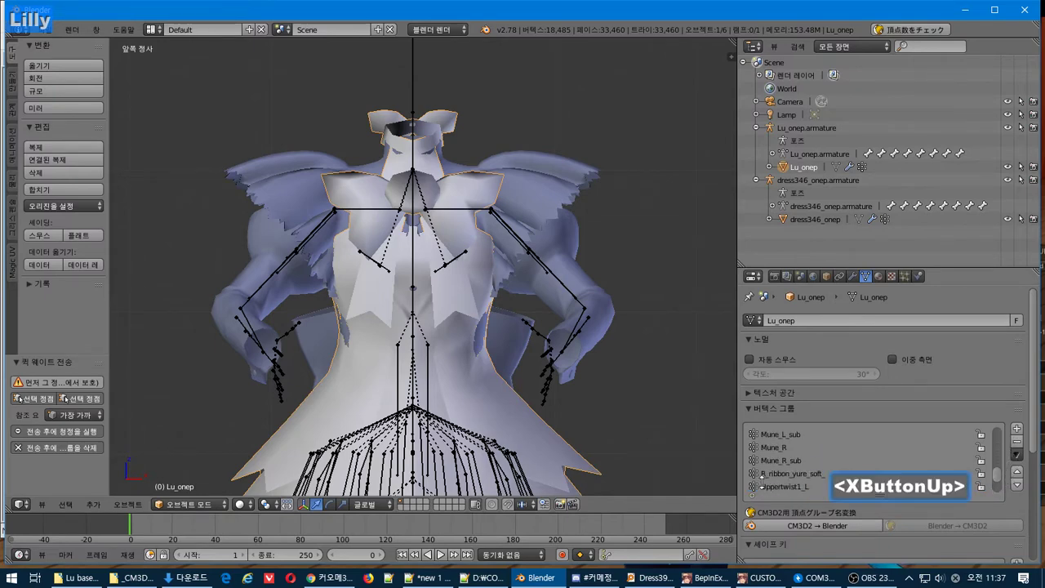
key("Tab")
key("Tab")
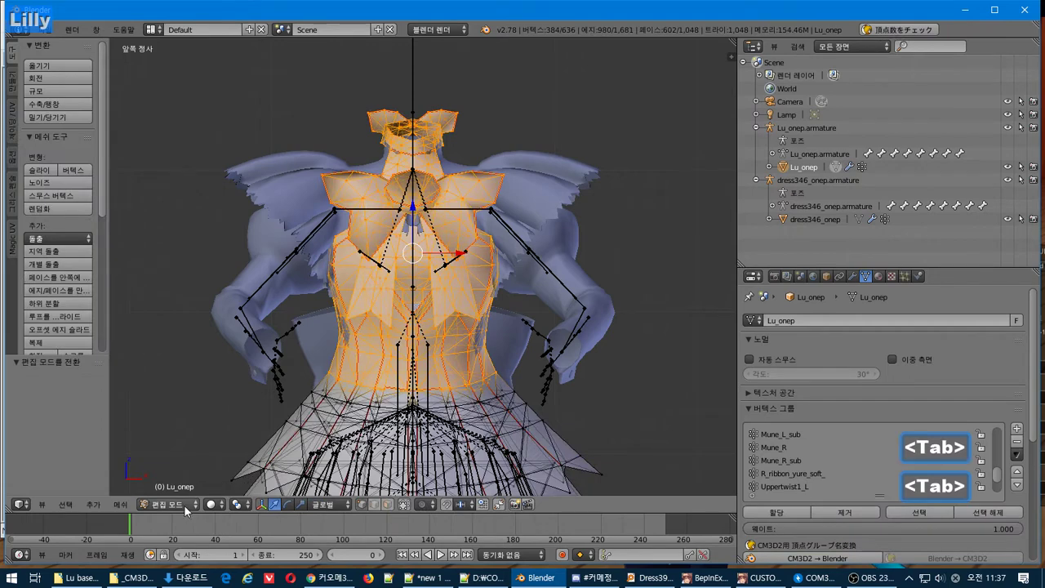
key("Tab")
left_click(190, 504)
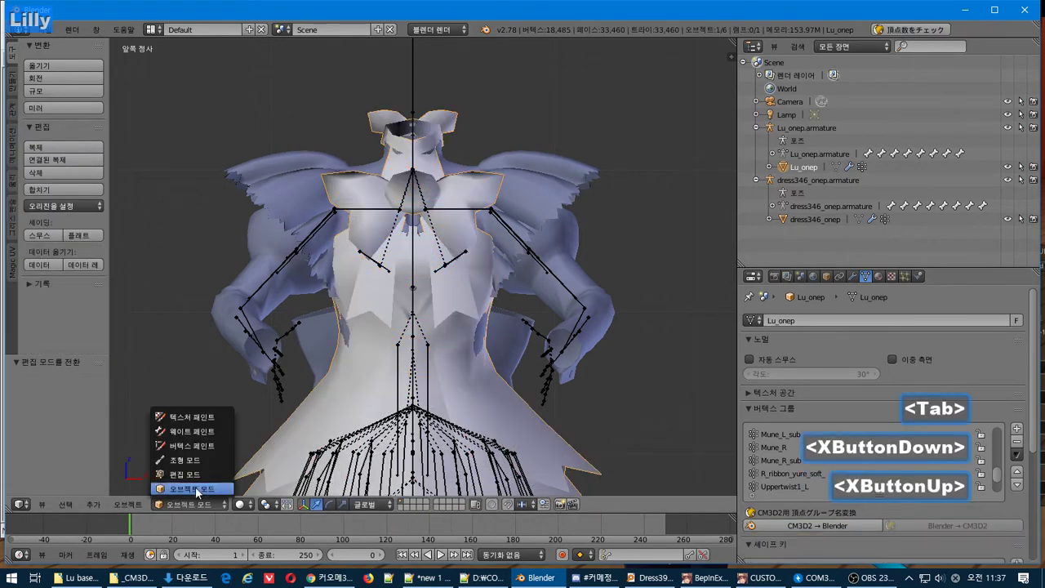
left_click(205, 429)
Examine the transferred weights on Lu_onep by stepping through its vertex groups from Uppertwist_R up to Bip01 Neck
scroll(833, 486, "down", 3)
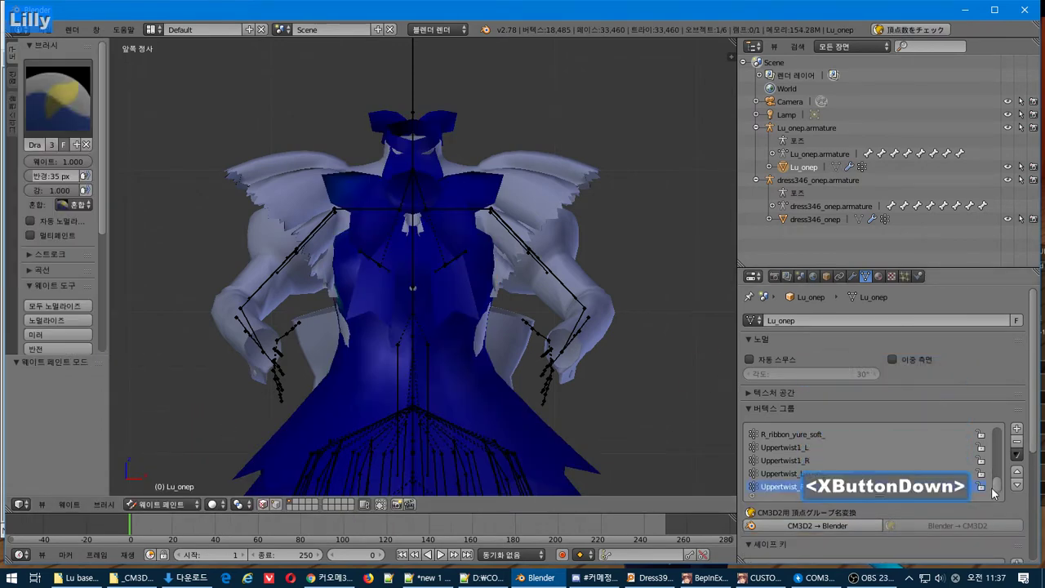
key("Up")
key("Up")
key("Up")
key("Up")
key("Up")
key("Up")
key("Up")
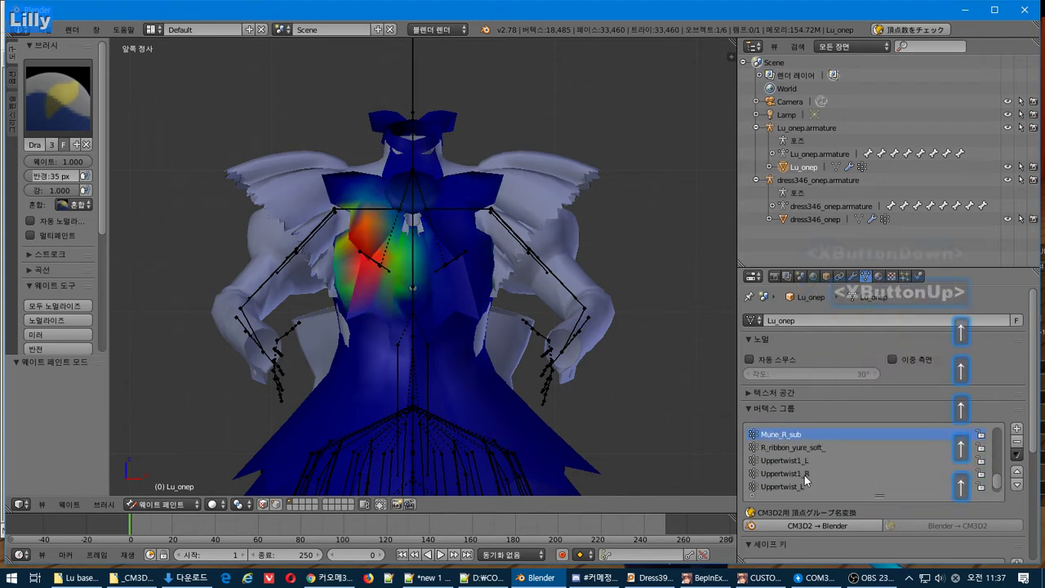
key("Up")
key("Up")
key("Up")
key("Up")
key("Up")
key("Up")
key("Up")
key("Up")
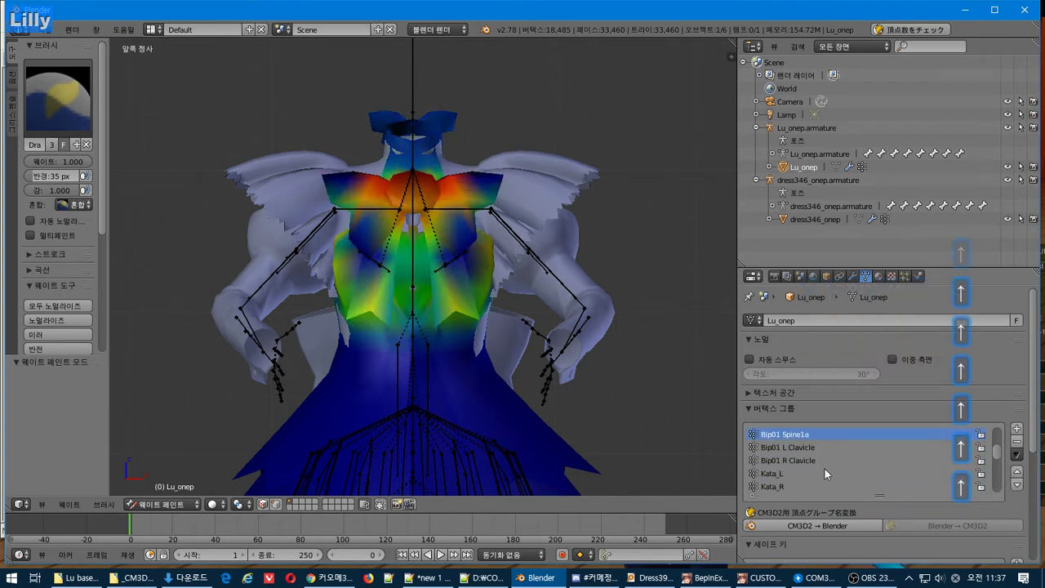
key("Up")
key("Up")
key("Up")
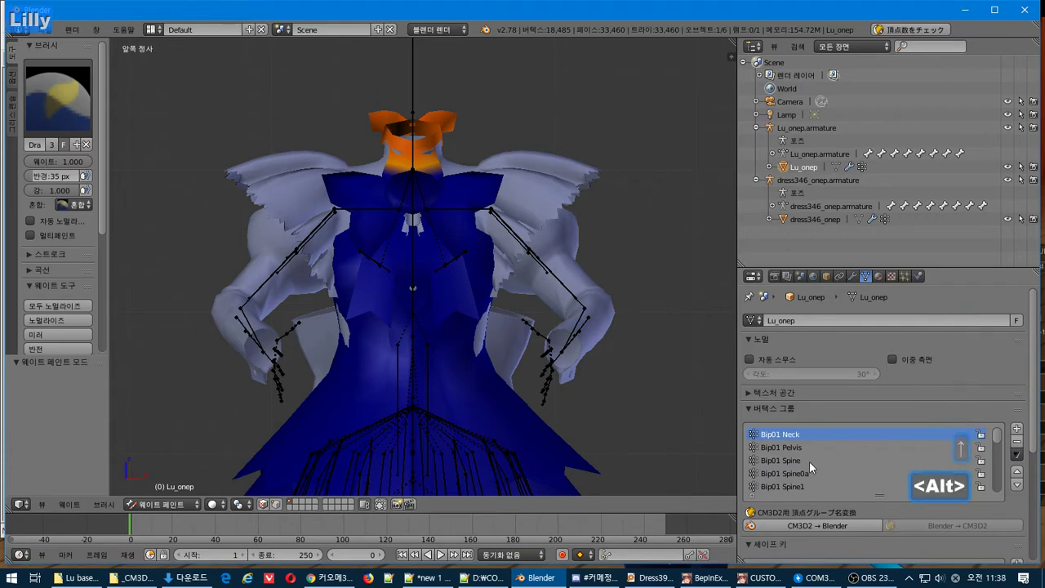
Switch to Notepad++ and begin a fifth note line with '옵션은 상화에 따라 선택'
key("alt+Tab")
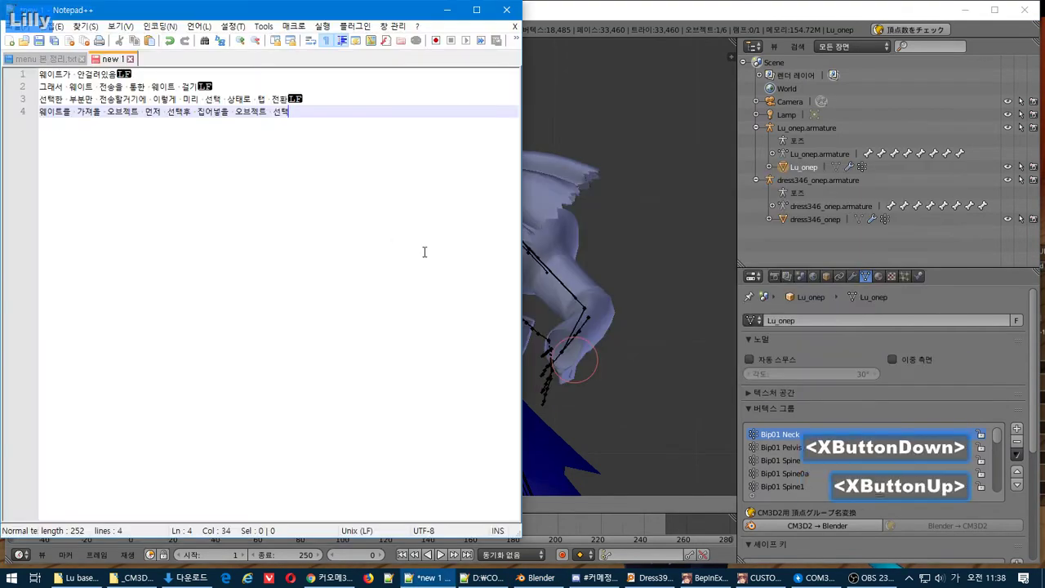
key("Return")
type("옵션은 ")
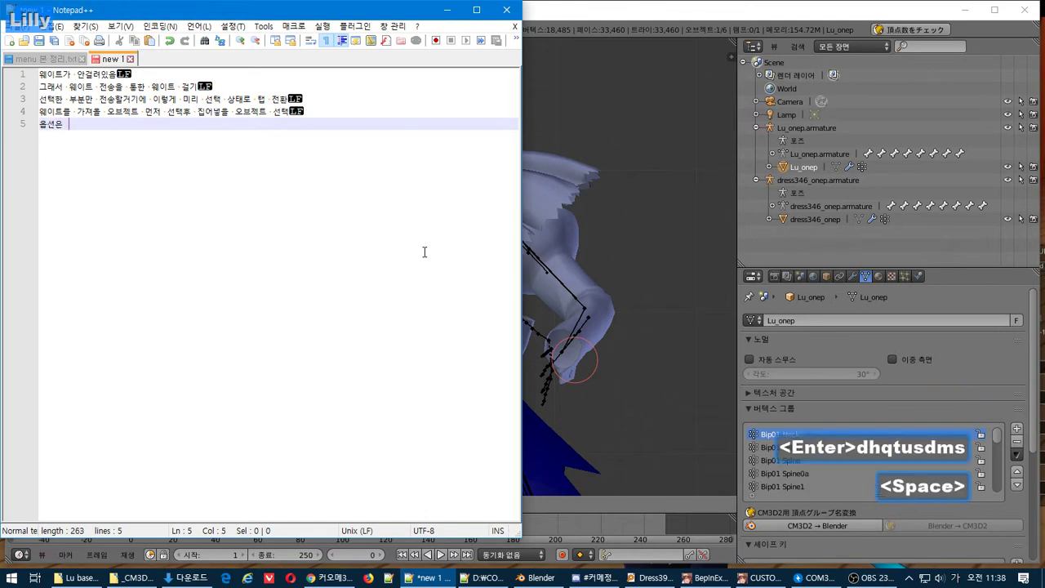
type("알아서 찿")
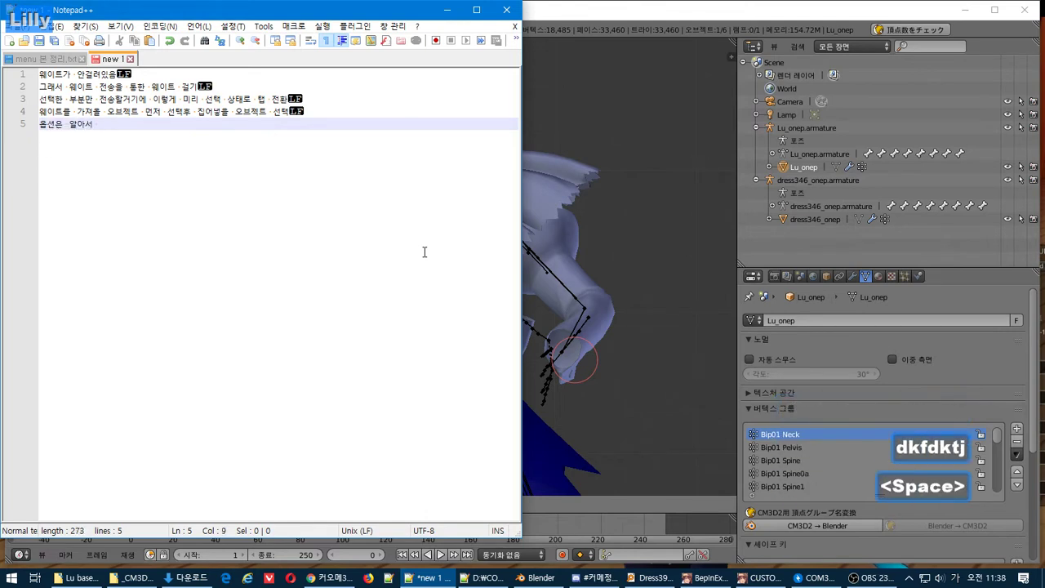
key("BackSpace")
key("BackSpace")
key("BackSpace")
key("BackSpace")
key("BackSpace")
key("BackSpace")
key("BackSpace")
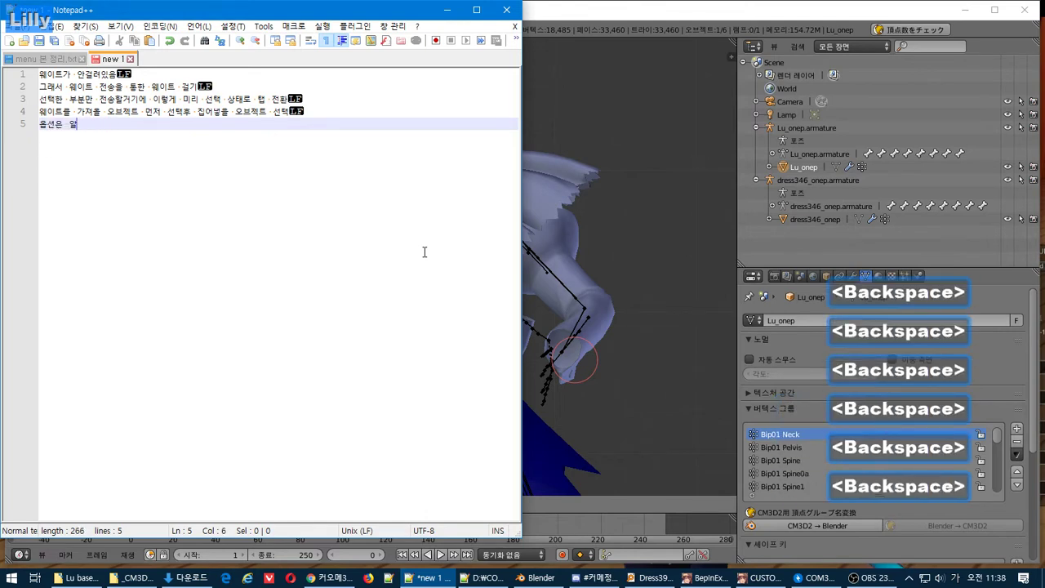
type("상화에 ㄸ")
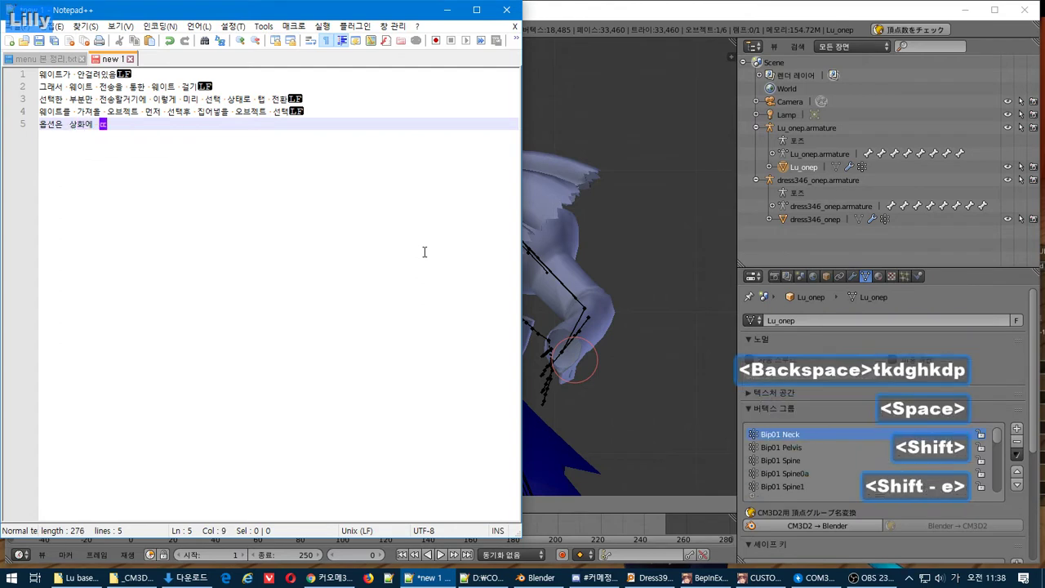
type("따라 선택")
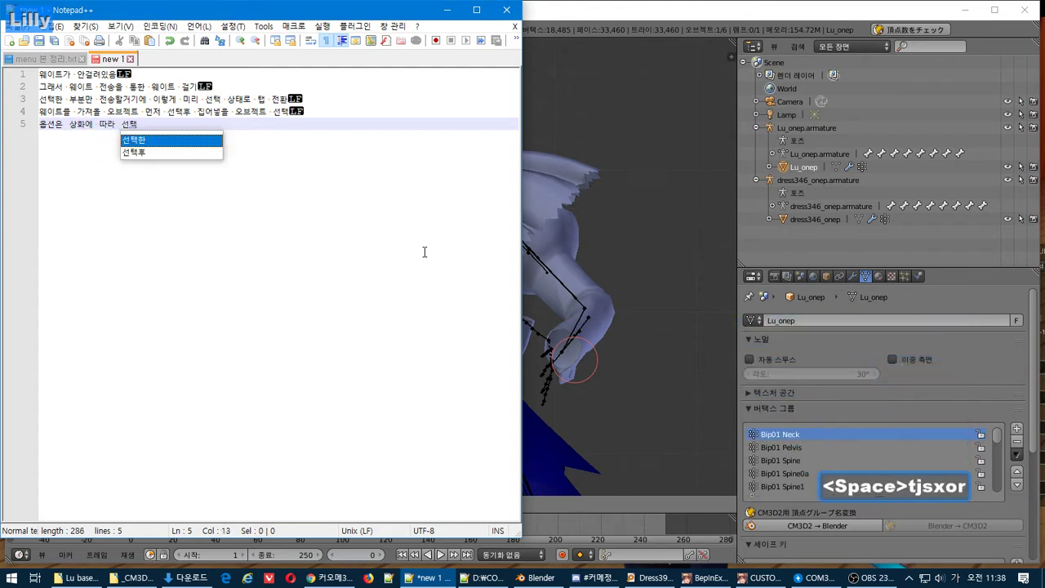
Complete the last word of the fifth note line as '선택한' and append '아까 선택한 부분만 전송했기에'
key("Return")
type("아까 ")
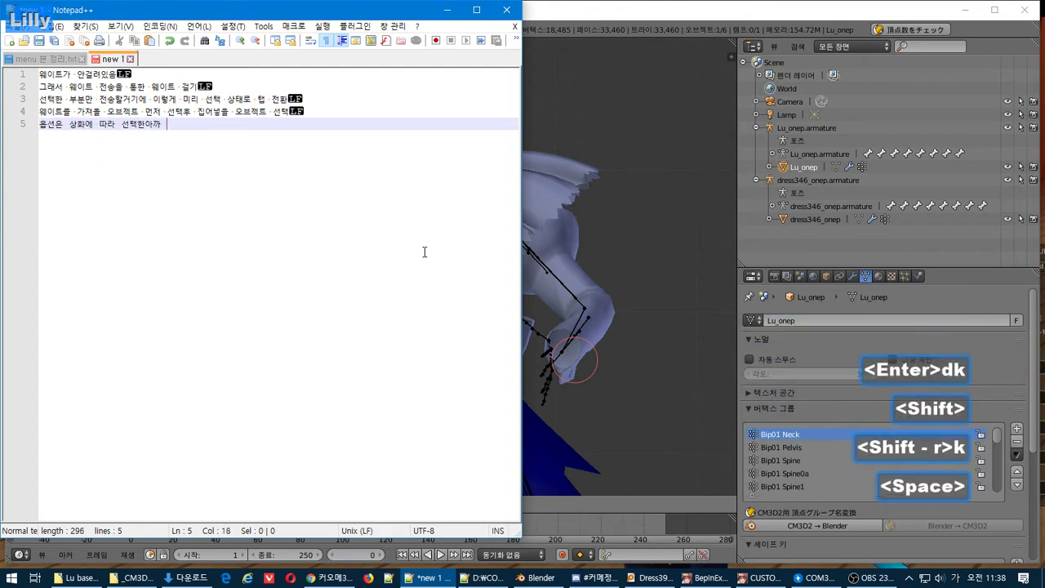
type("선택한 ")
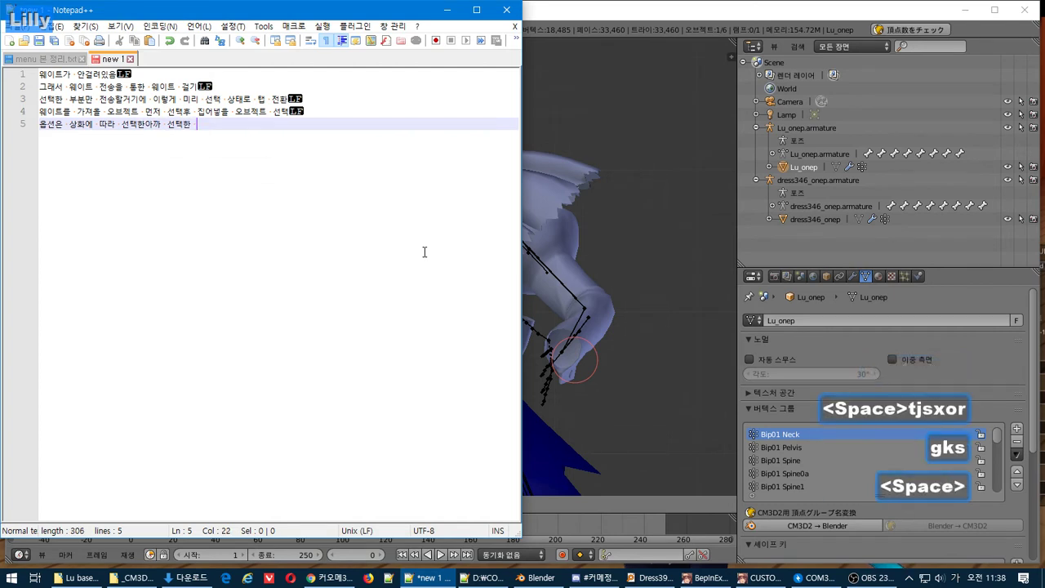
type("부분만 전송")
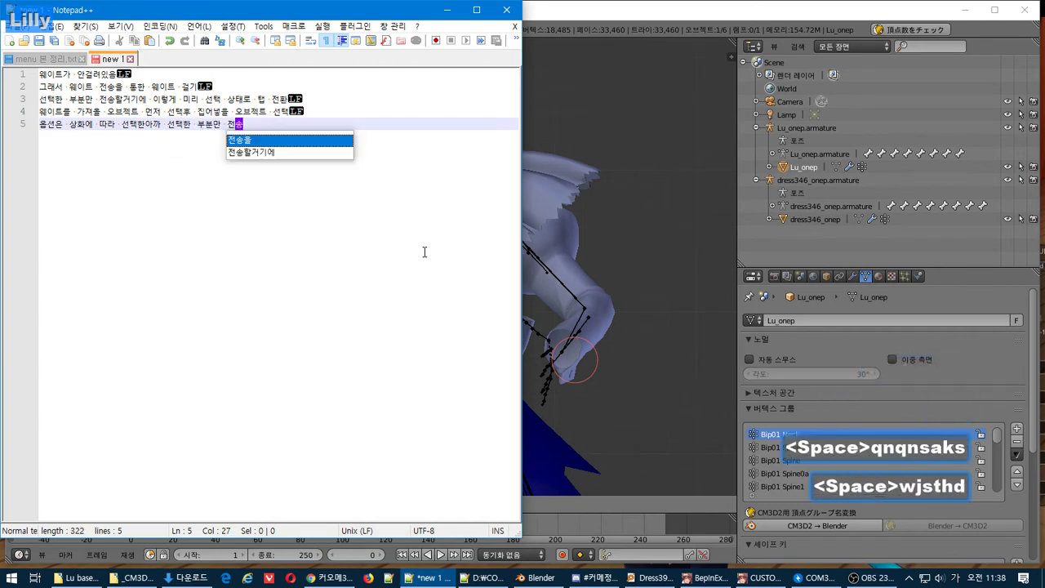
type("해ㅆ기에")
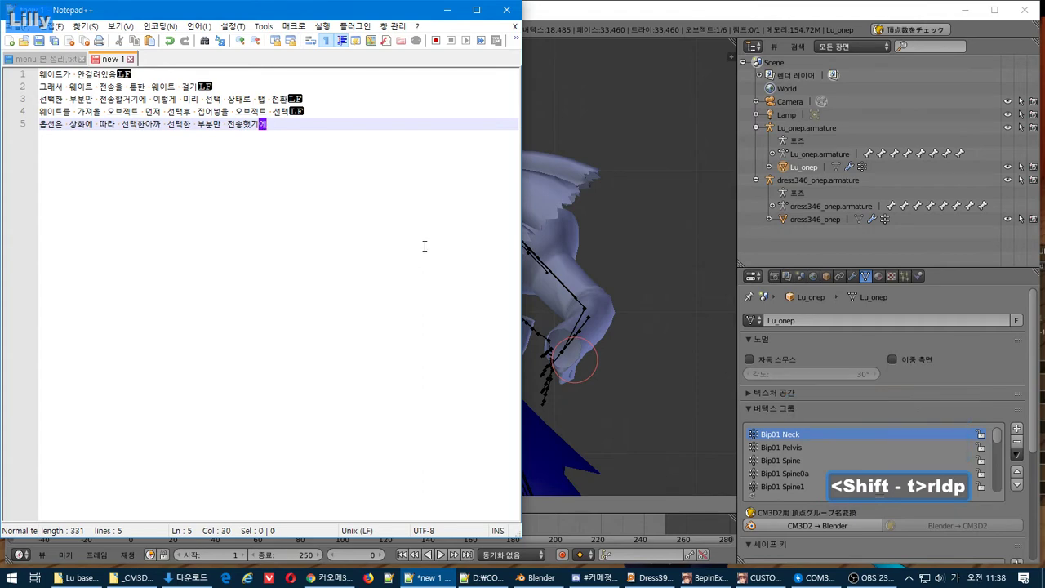
Switch to Blender, select dress346_onep and then Lu_onep, and reopen the quick weight transfer options
left_click(782, 219)
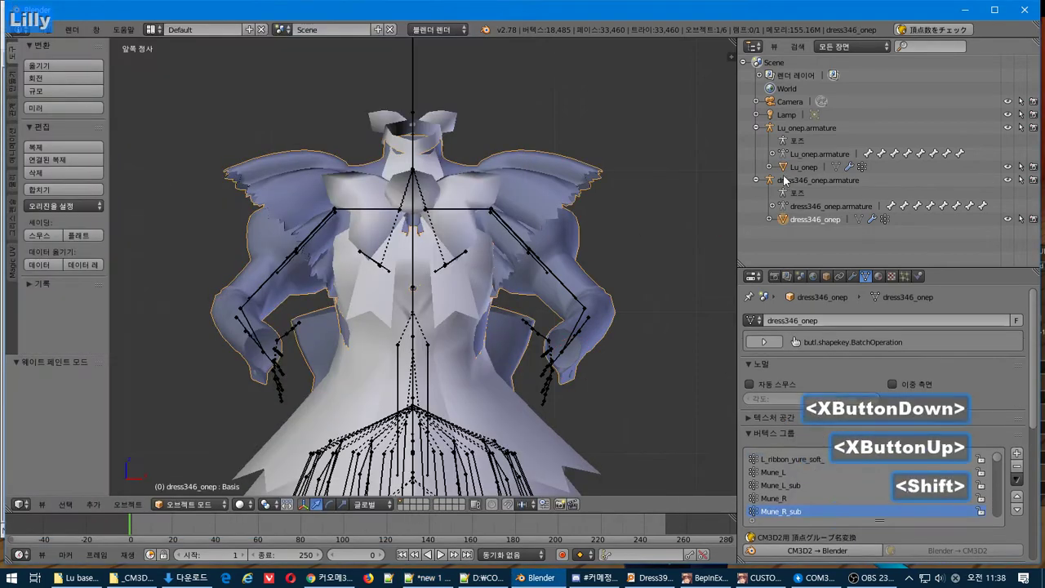
left_click(789, 166, "shift")
left_click(1017, 454)
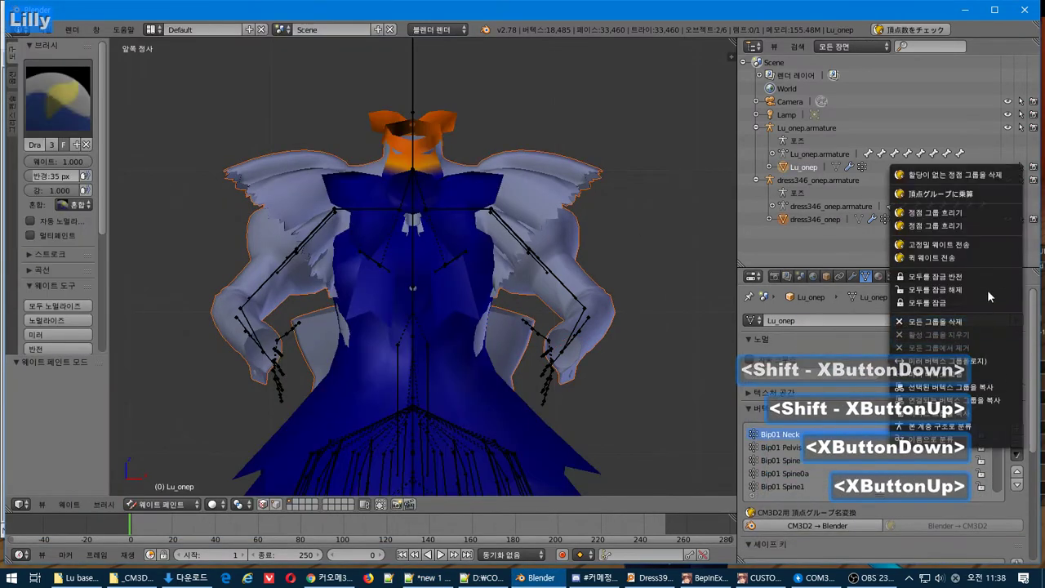
left_click(947, 257)
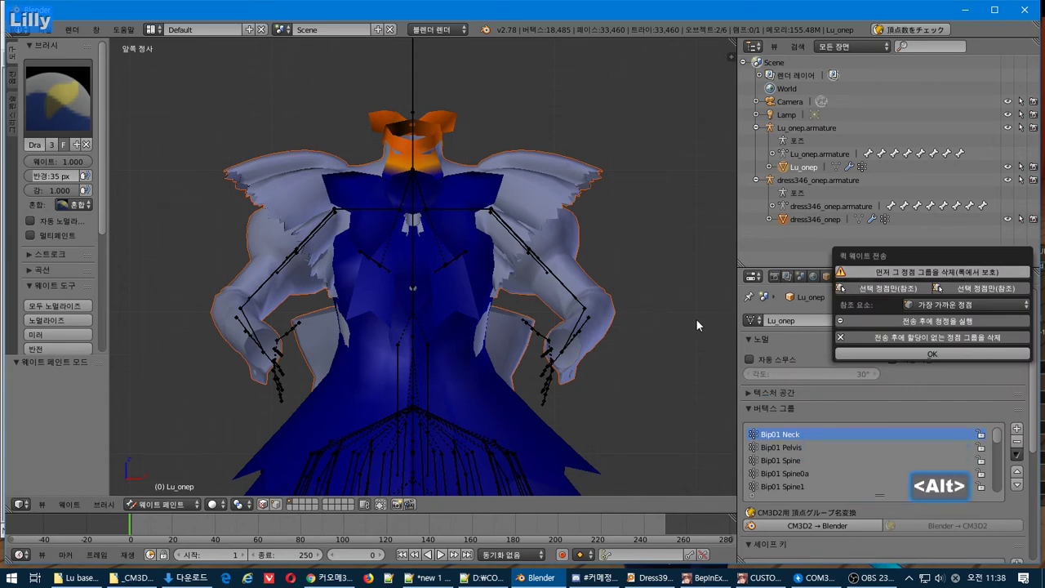
Switch to Notepad++ and begin a sixth note line with '왼쪽에 원본 선택한'
key("alt+Tab")
key("Return")
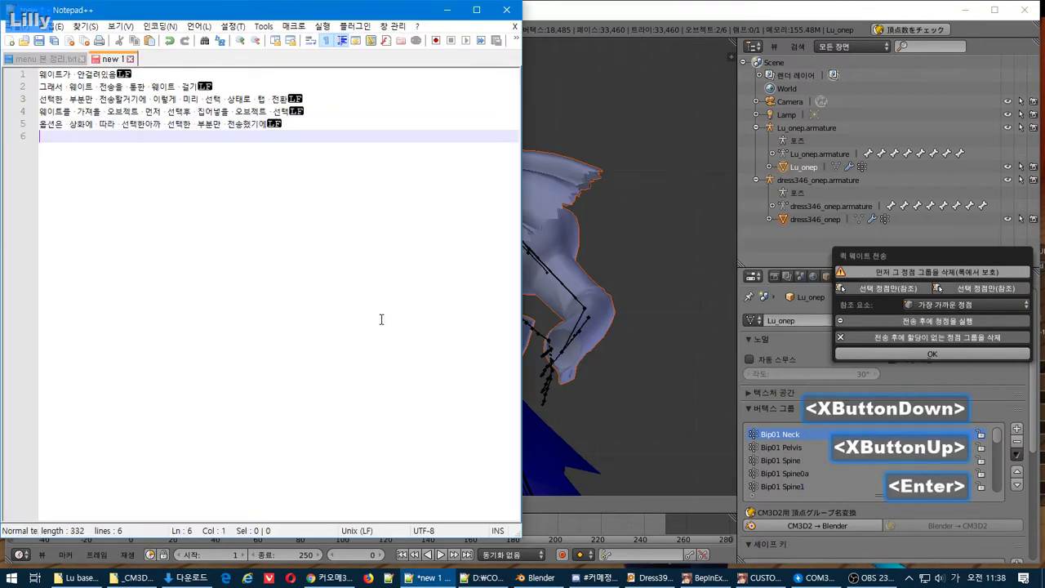
type("ㅇ왼쪽에 워")
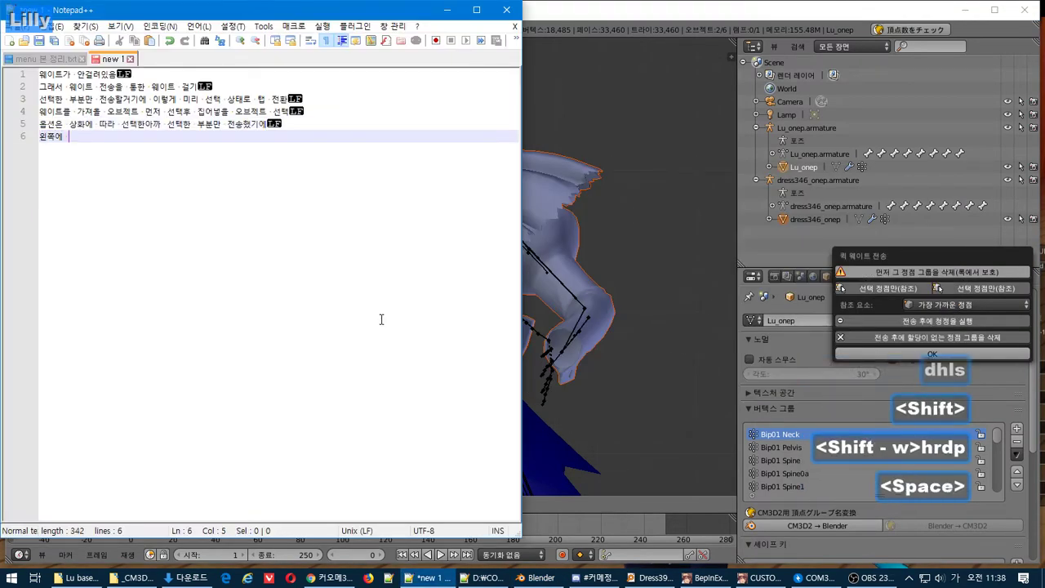
type("ㄴ본 선")
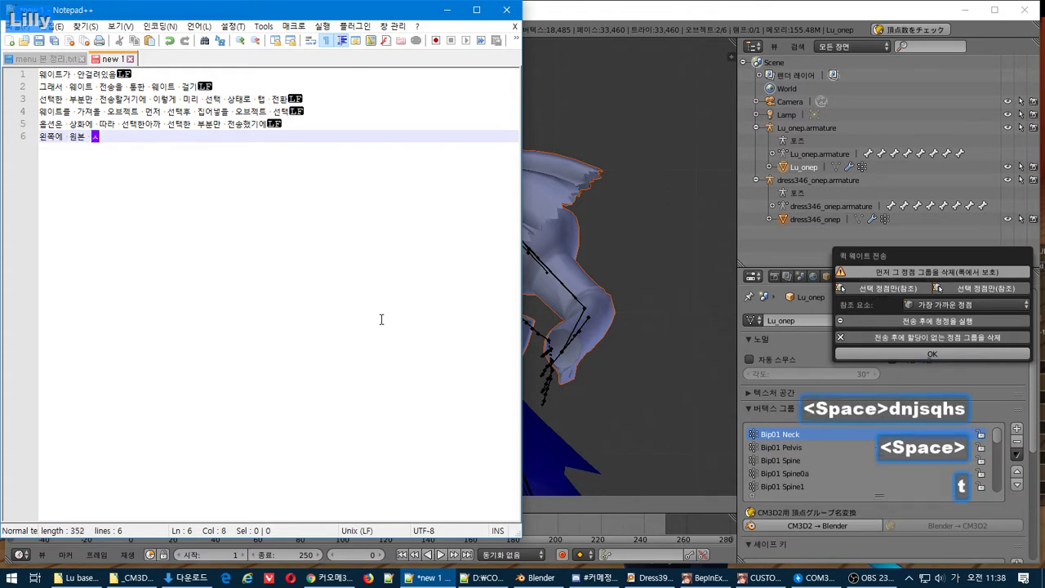
type("택")
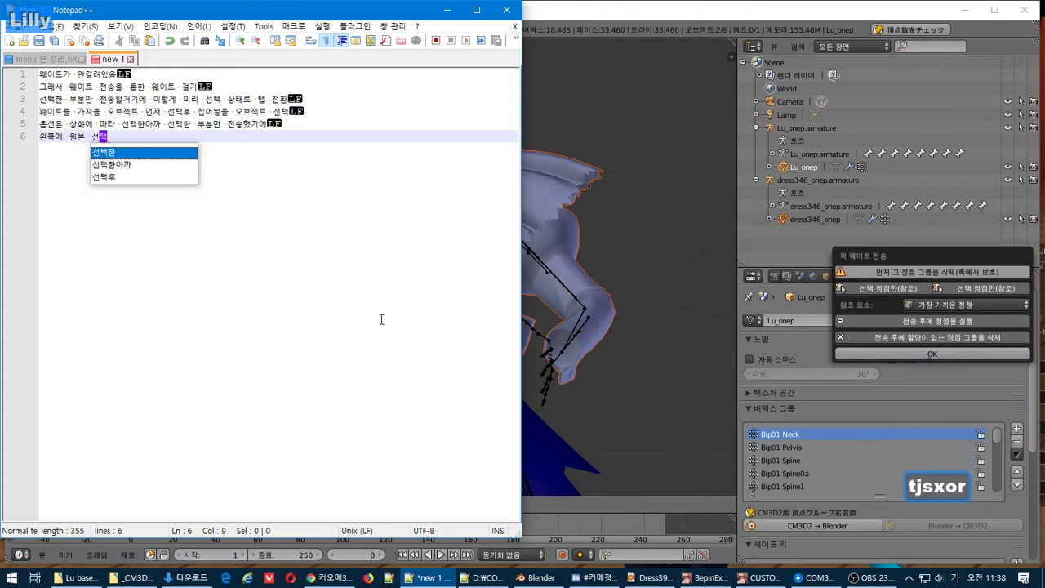
type("한")
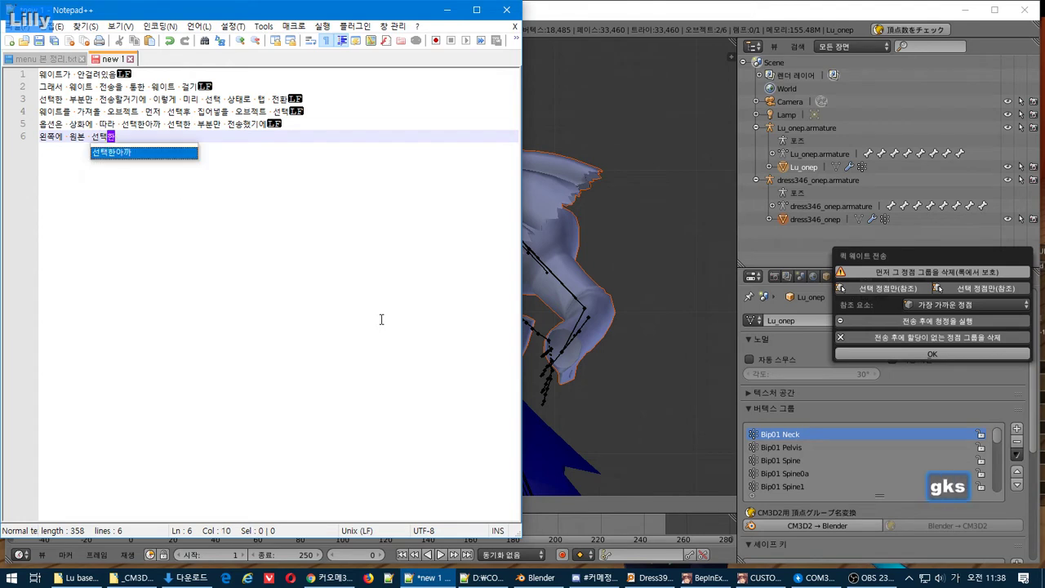
Complete the sixth note line with '것만 적용할거기에 체크'
type("것만 체")
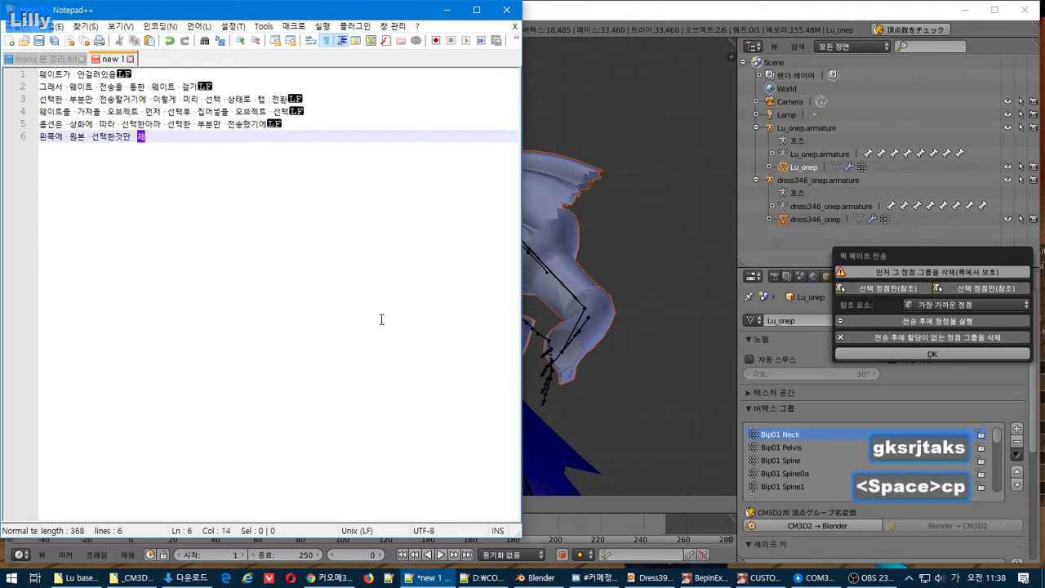
key("BackSpace")
key("BackSpace")
type("적")
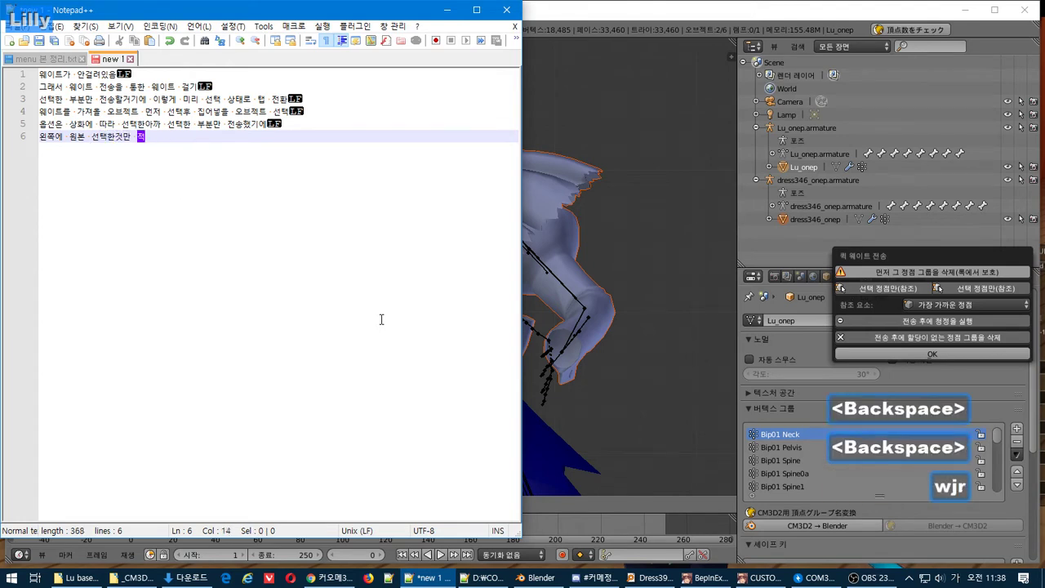
type("용할거기에 ㅊ")
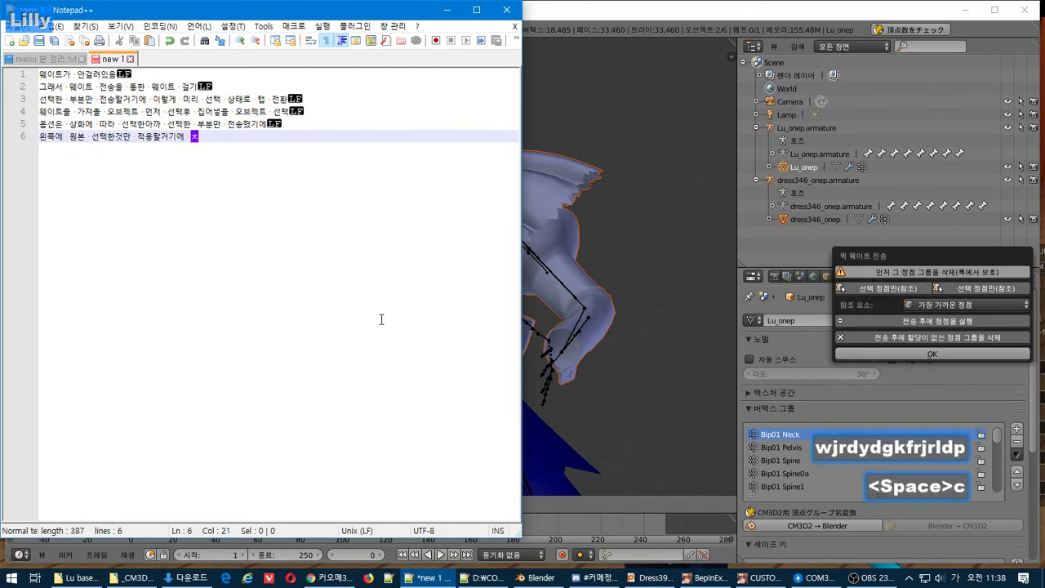
type("크")
key("BackSpace")
key("BackSpace")
key("BackSpace")
key("BackSpace")
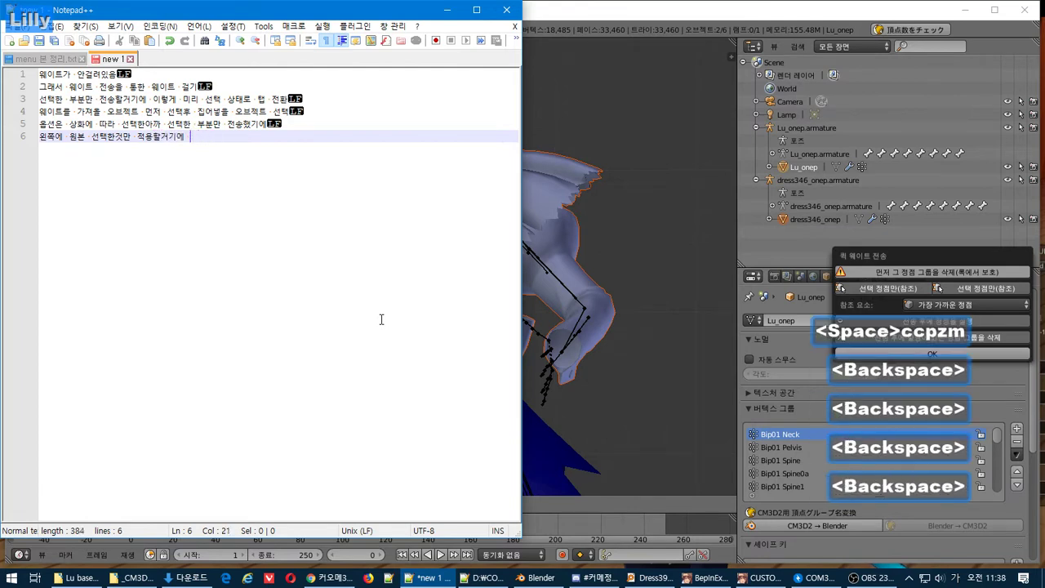
type("체크")
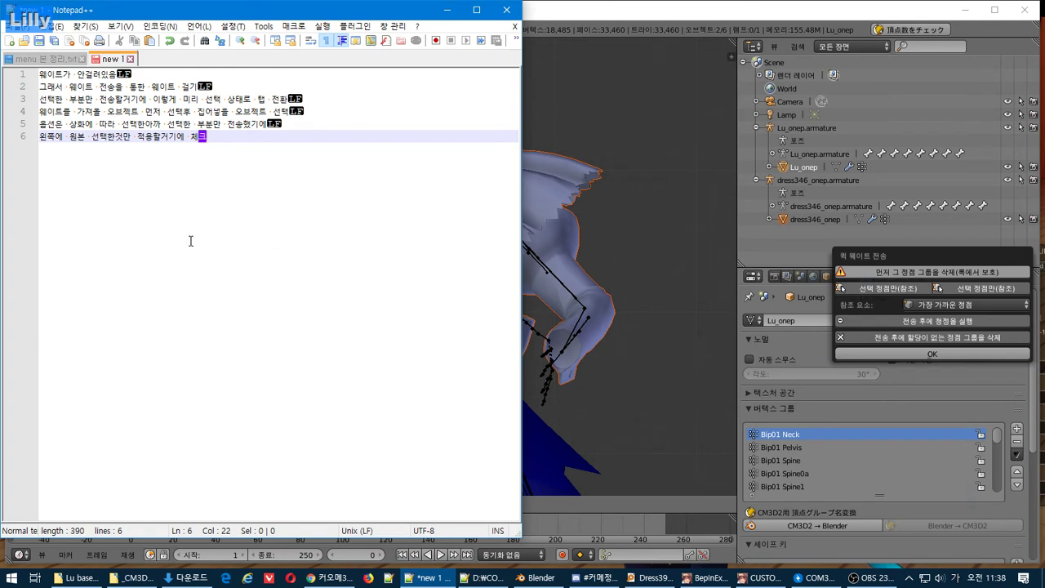
Reword the sixth note line to '원본 선택한것만 적용할거기에 왼쪽버튼체크', checking it against the transfer options in Blender
left_click_drag(72, 137, 39, 136)
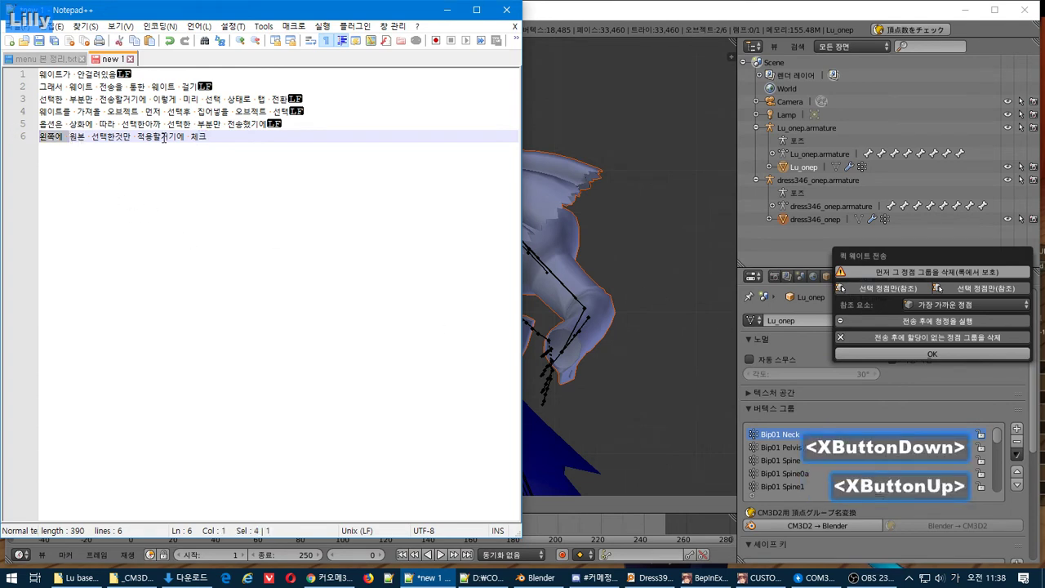
key("ctrl+x")
left_click(160, 136)
key("ctrl+v")
key("BackSpace")
key("BackSpace")
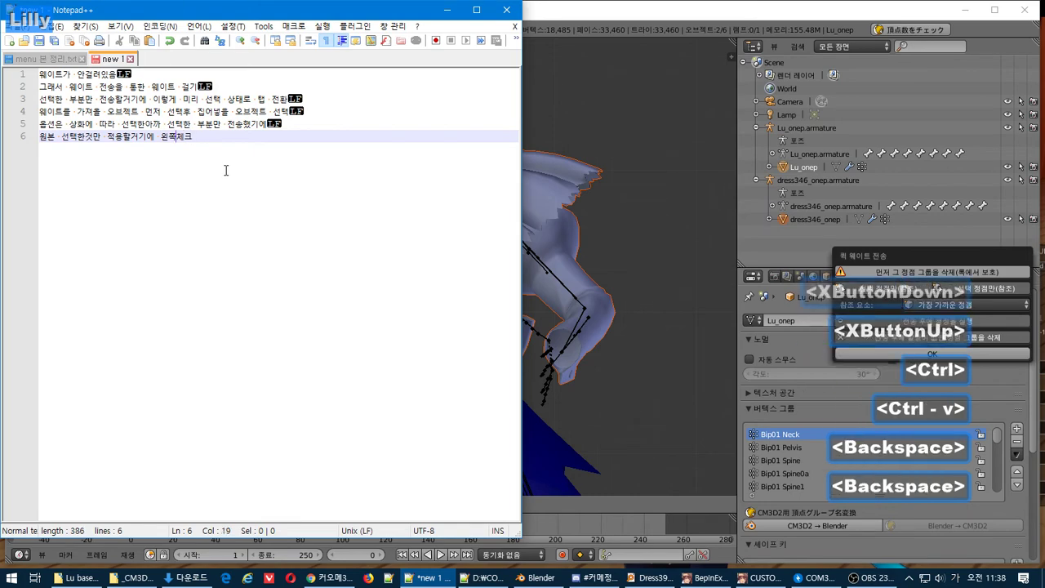
type("ㅂㅓ튼")
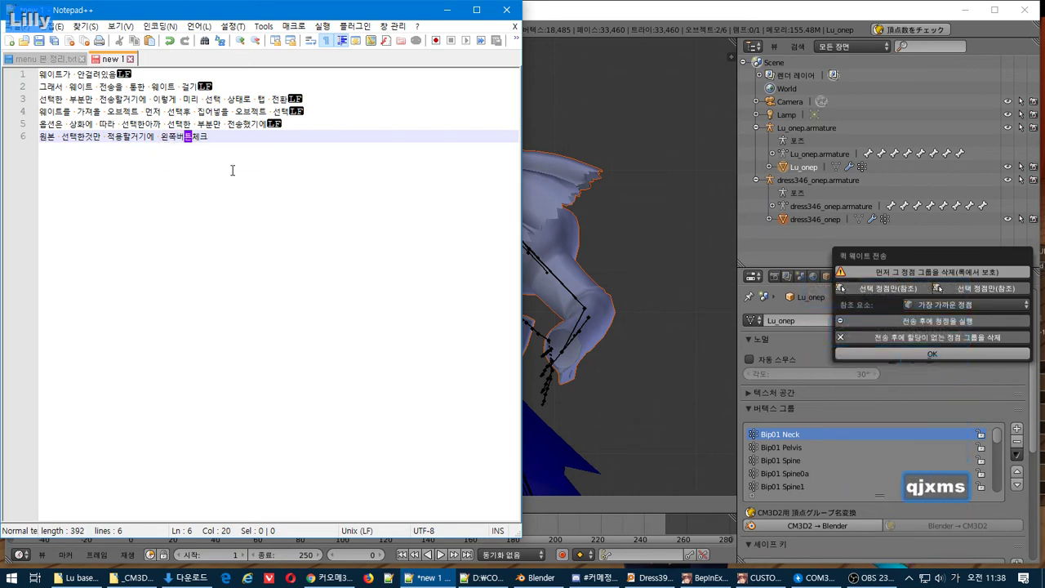
left_click(871, 291)
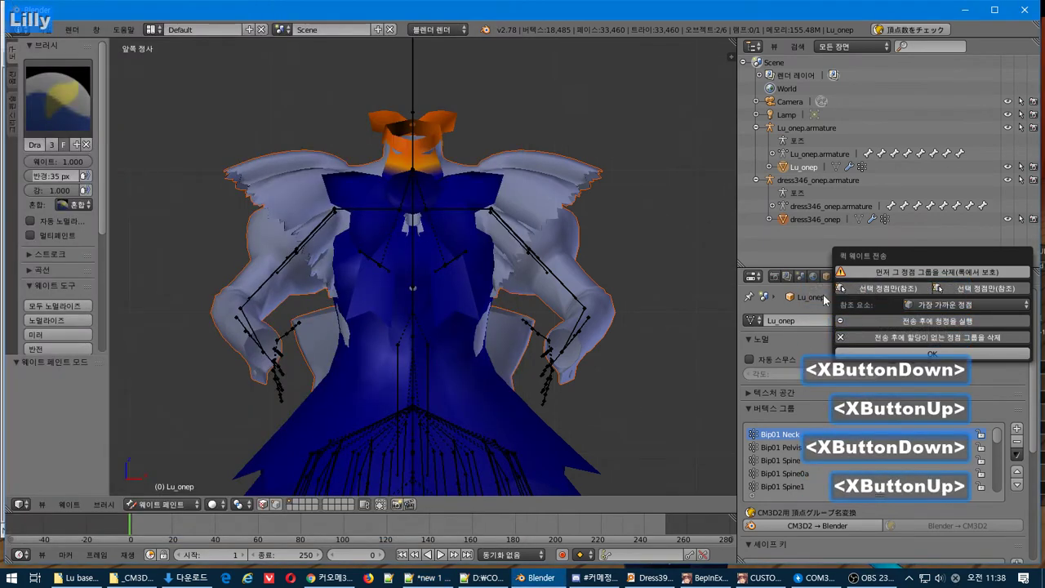
key("alt+Tab")
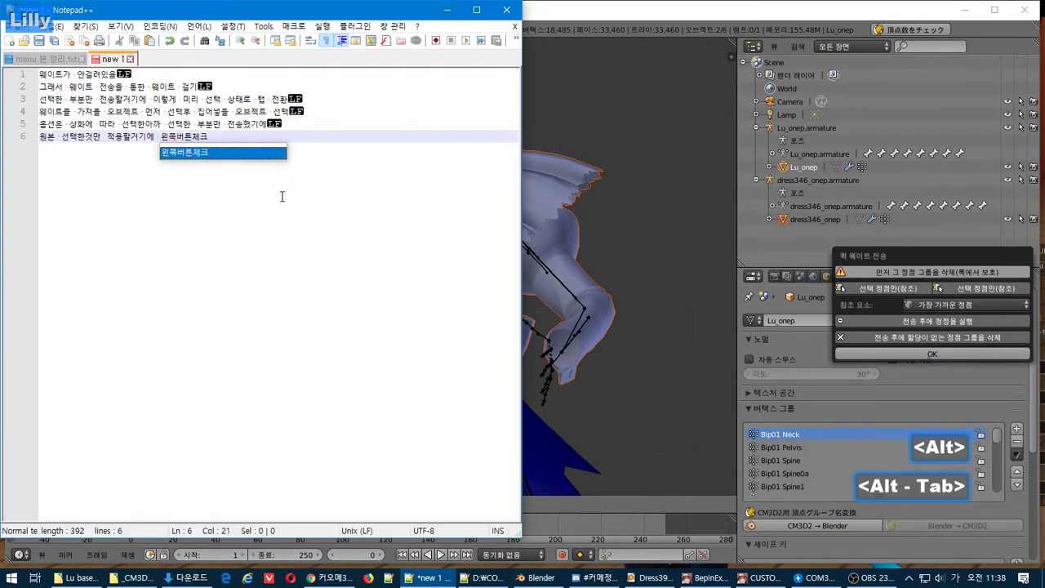
Duplicate the sixth note line and replace '원본' in the copy with '붙연허을 대상중'
left_click(258, 154)
key("ctrl+d")
double_click(47, 150)
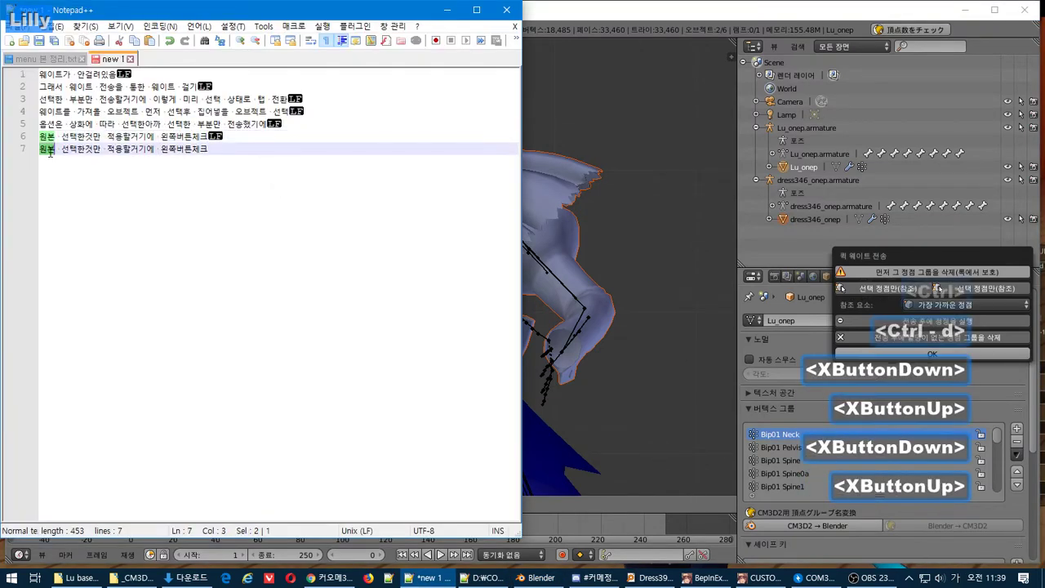
type("분여")
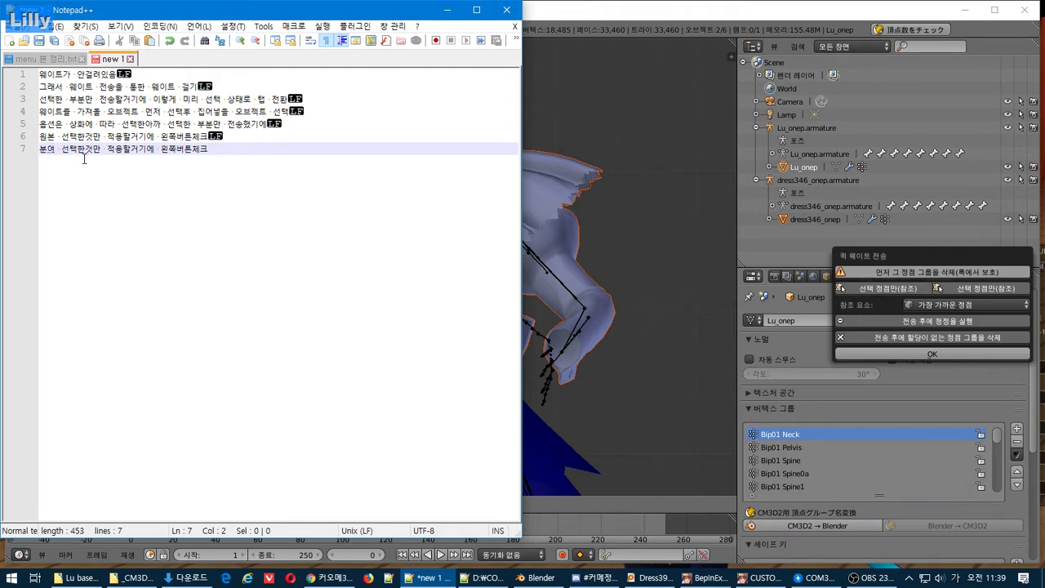
key("BackSpace")
key("BackSpace")
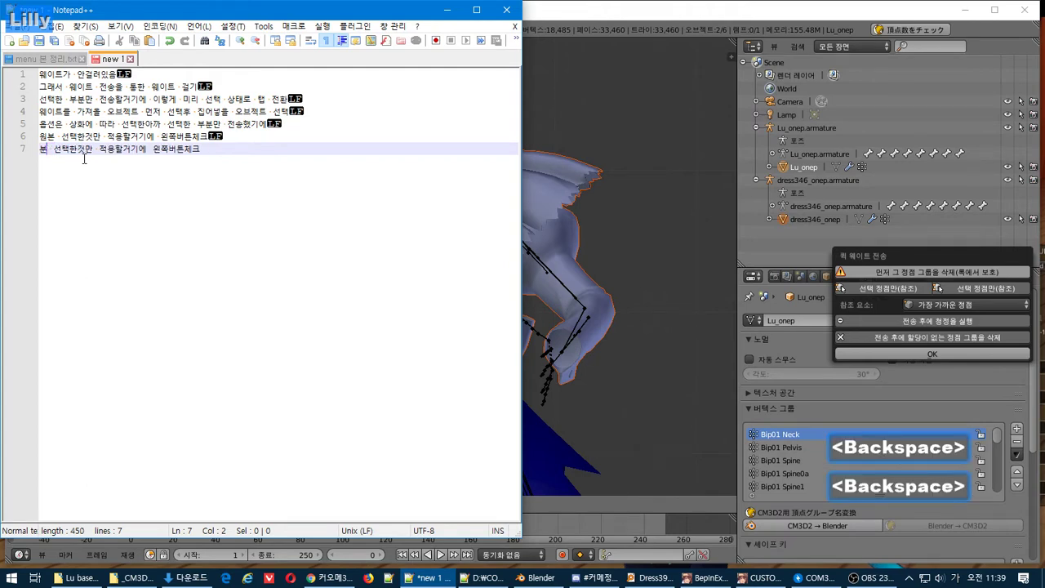
key("BackSpace")
type("ㅂ")
type("붙연허을 대상주")
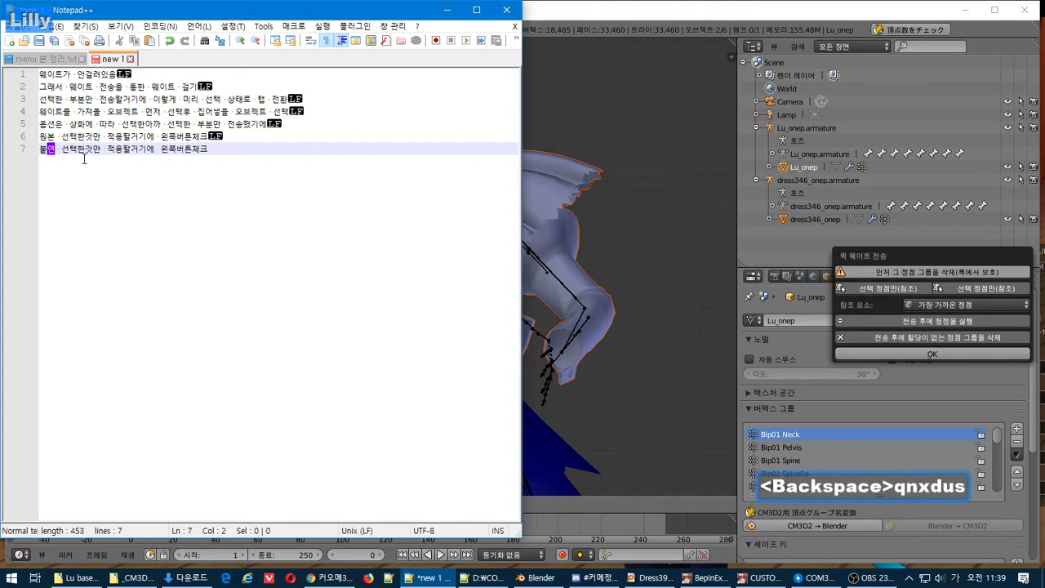
type("ㅇ")
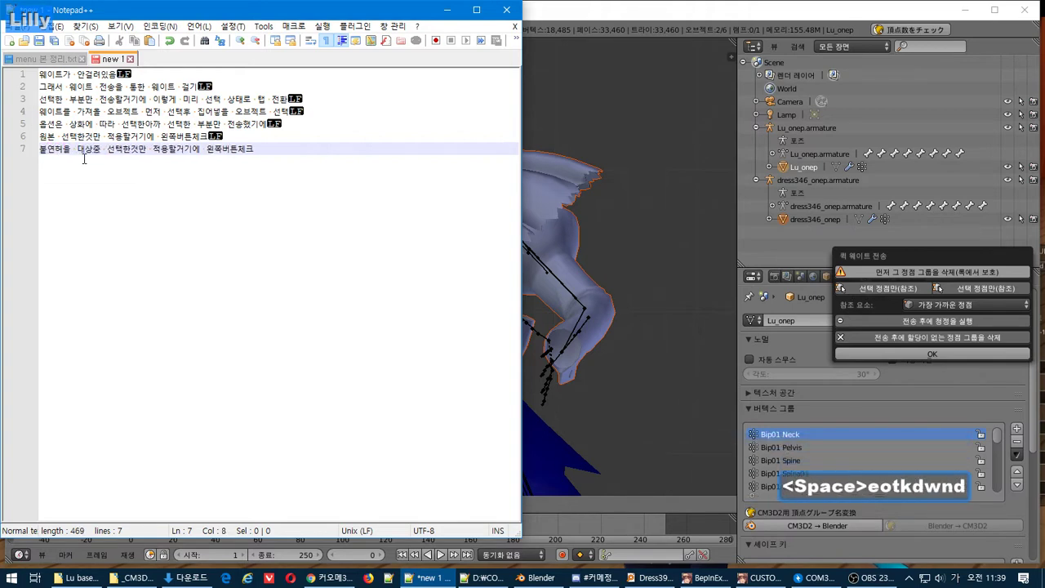
Change '선택한것만' in the seventh note line to '선택한 부분만'
key("Right")
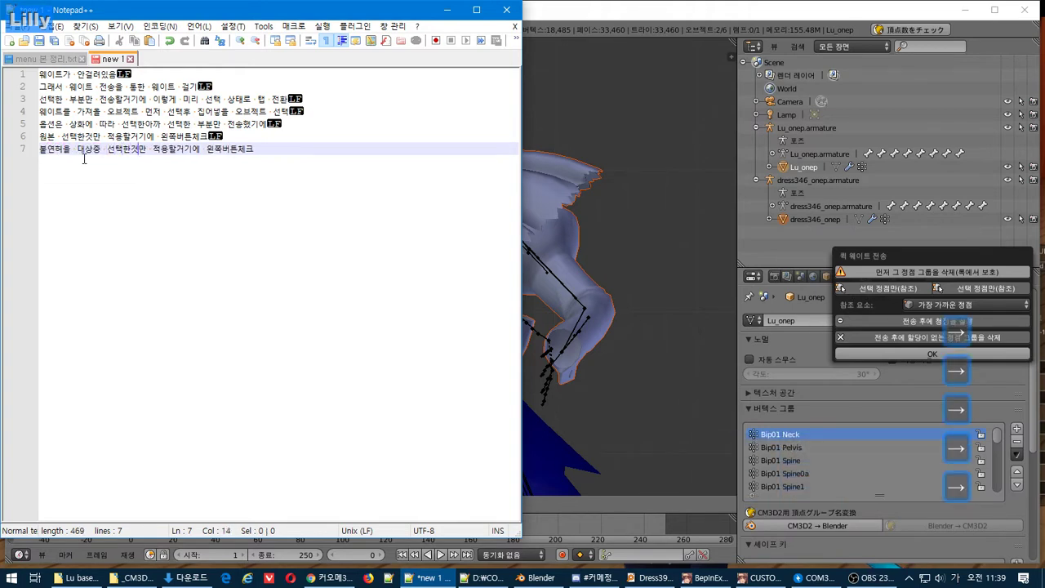
key("BackSpace")
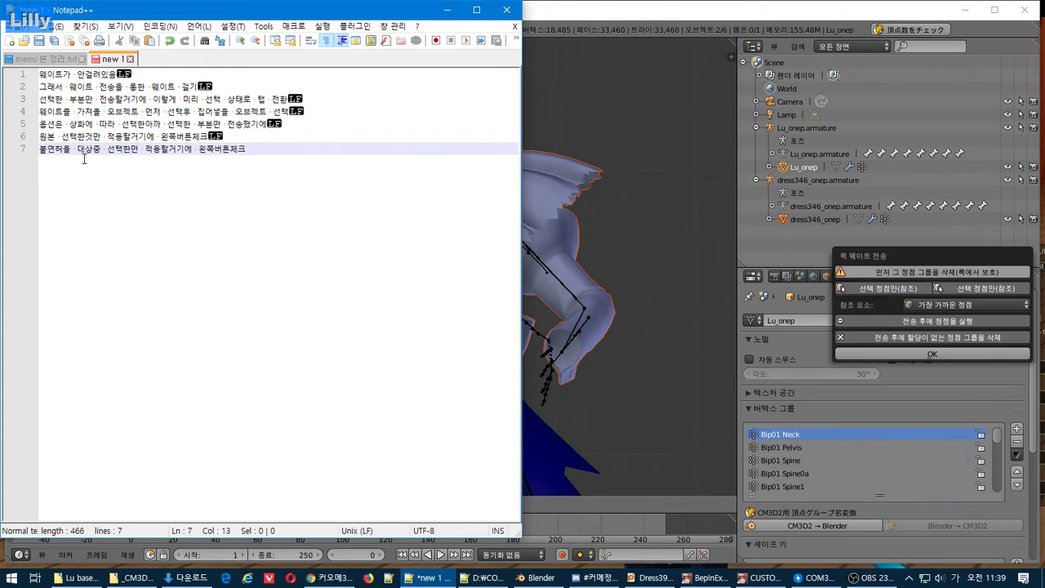
type("부분")
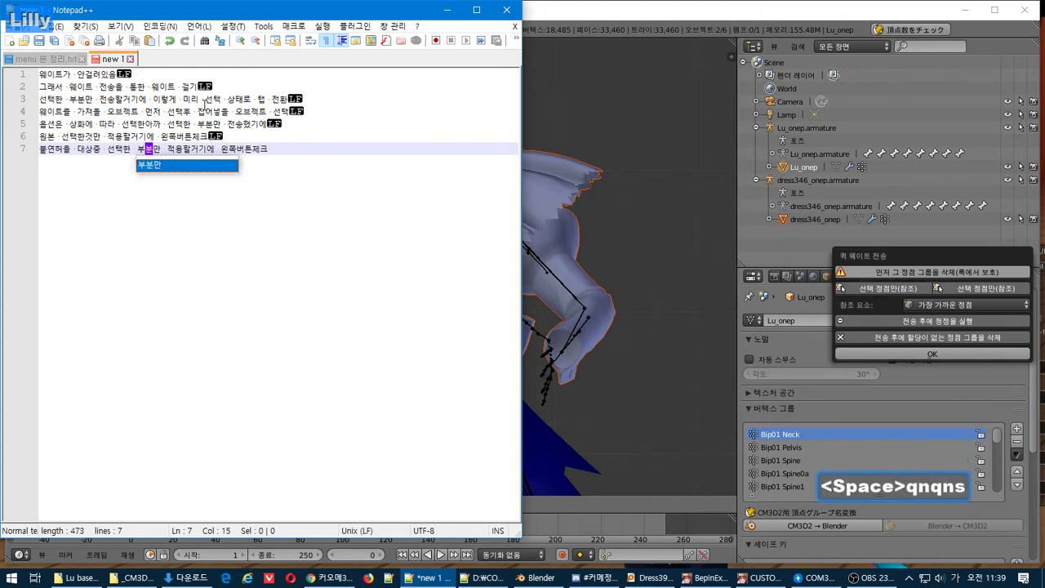
Replace '왼쪽' with '오른쪽' before '버튼체크' in the seventh note line, checking it against the transfer options in Blender
left_click(232, 149)
key("BackSpace")
key("Delete")
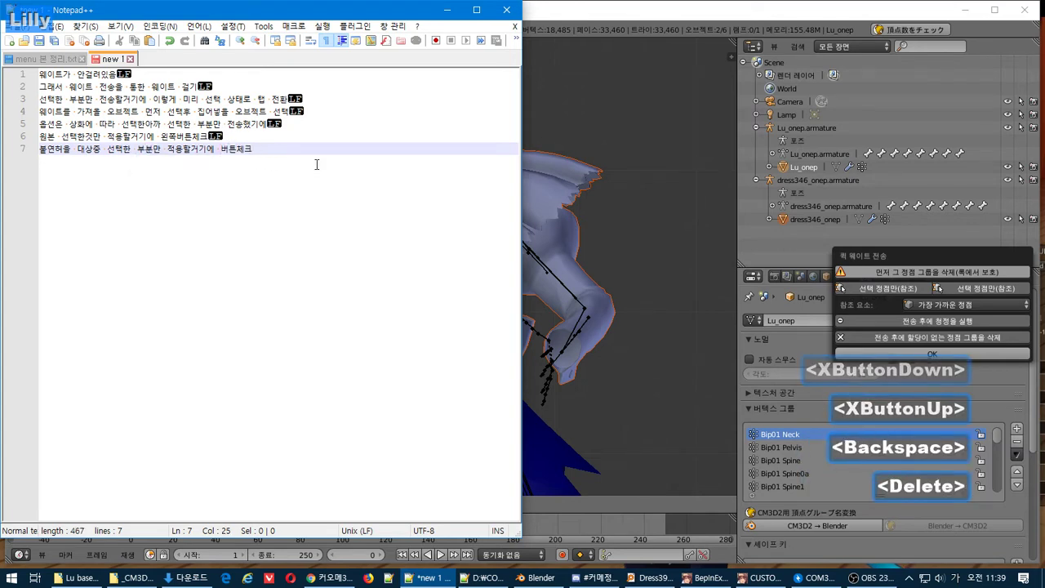
type("올른ㅉ고")
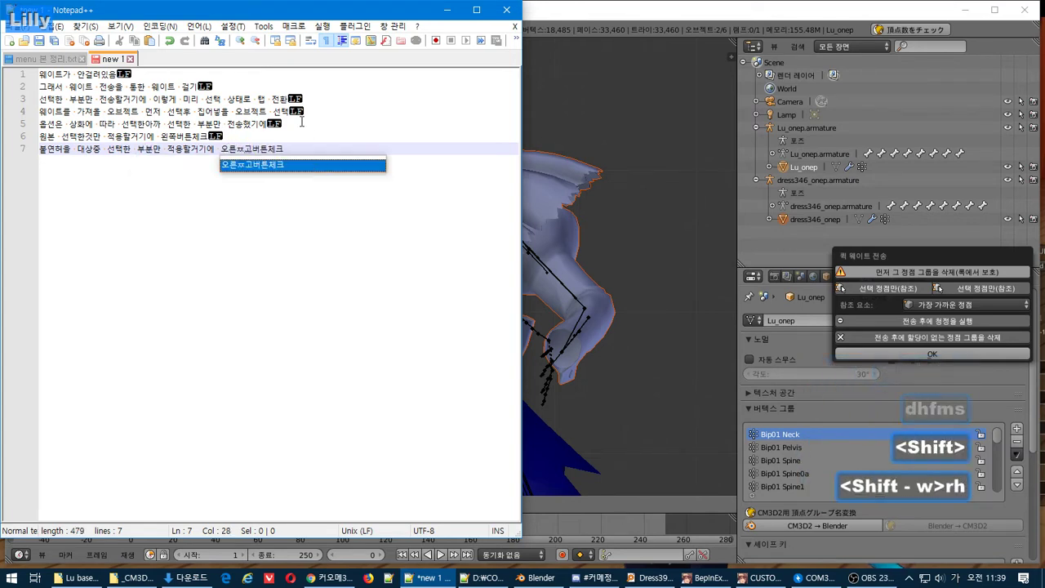
key("BackSpace")
key("BackSpace")
key("BackSpace")
type("쪽")
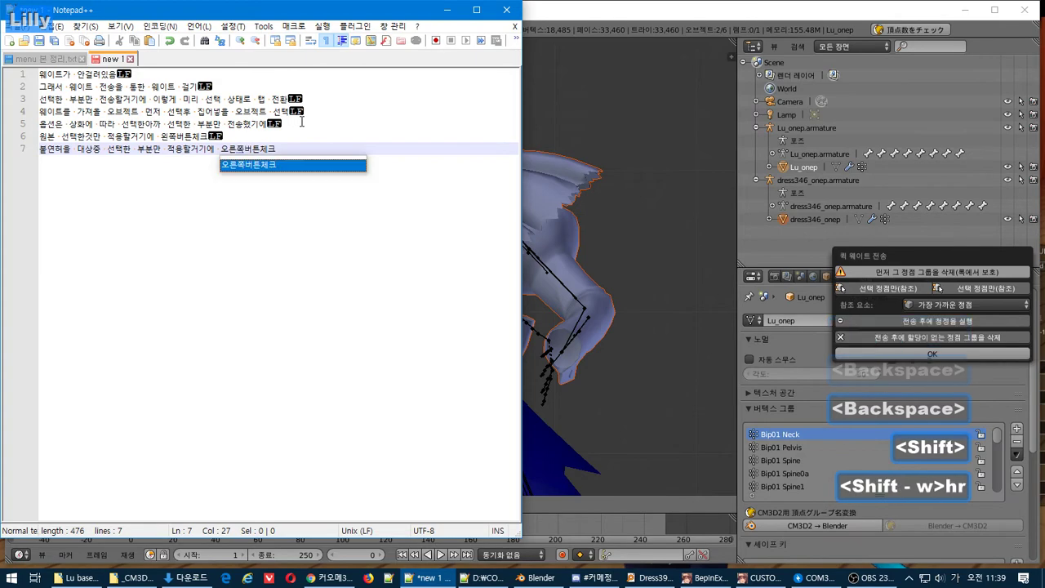
left_click(970, 294)
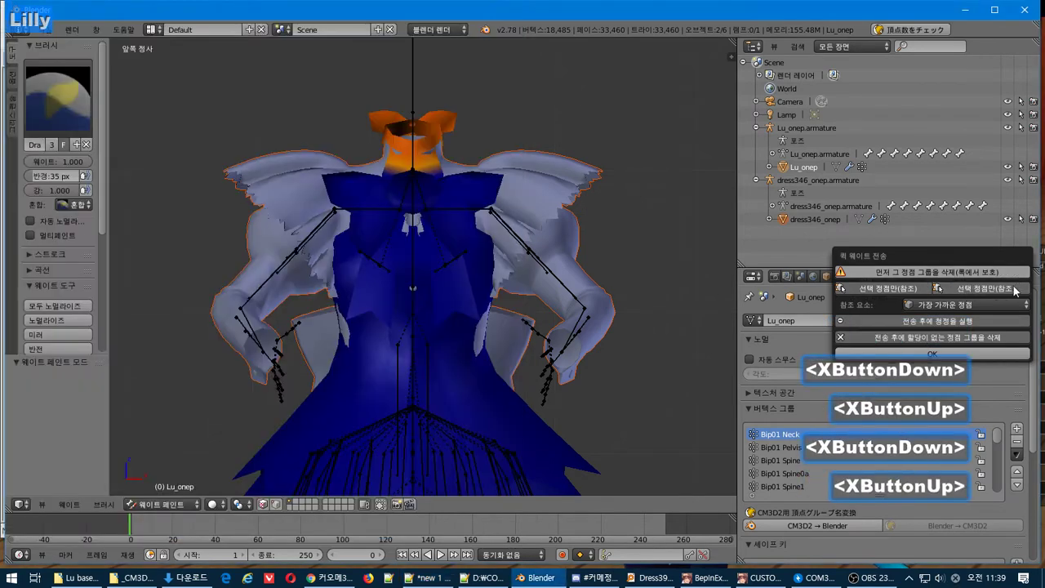
key("alt+Tab")
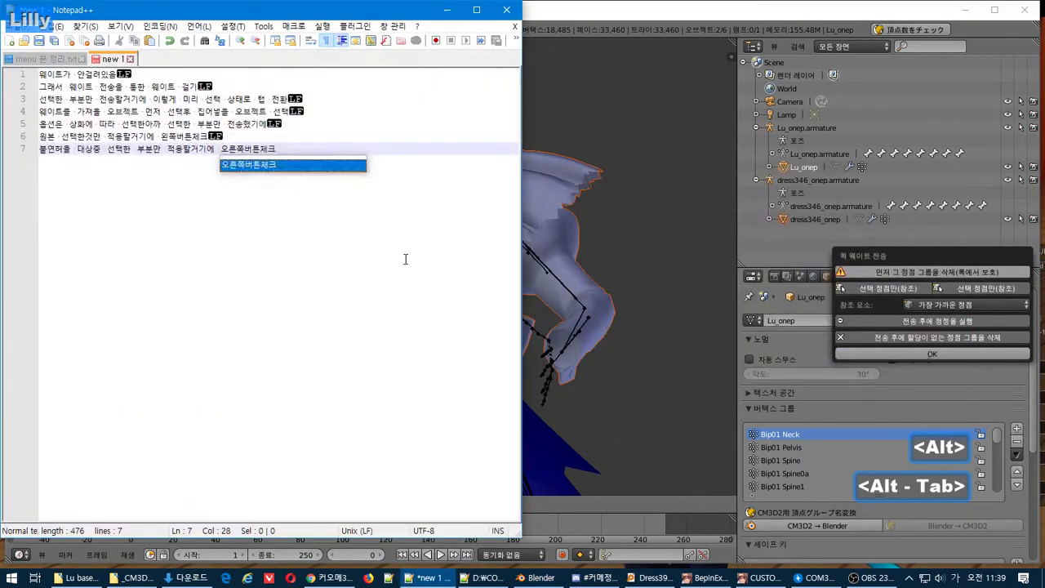
Add an eighth note line reading '그리고 전송하면 딱 우너하는 부분만 전송 됨'
key("Return")
type("그리")
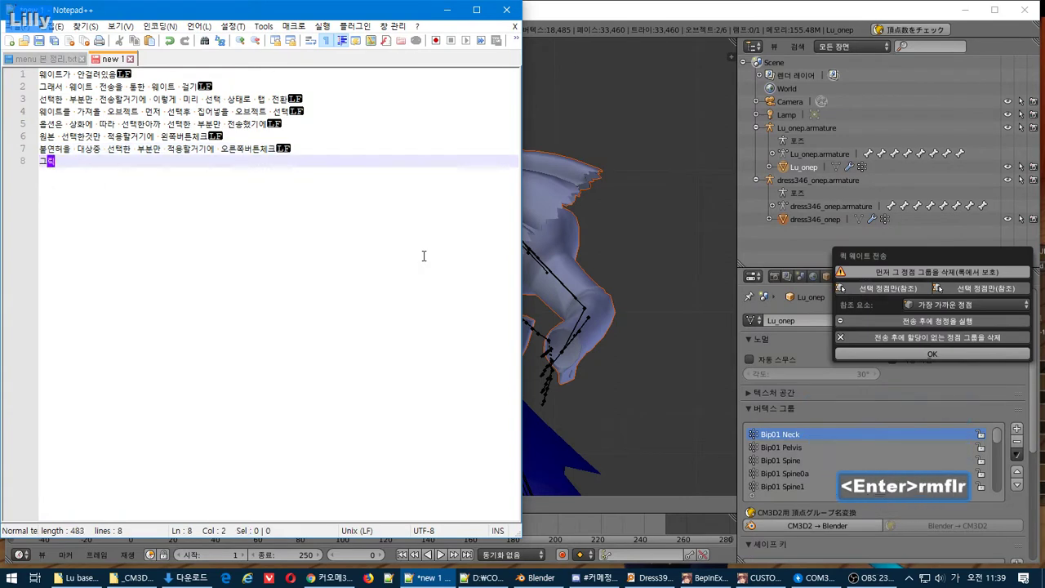
type("고 전송하면")
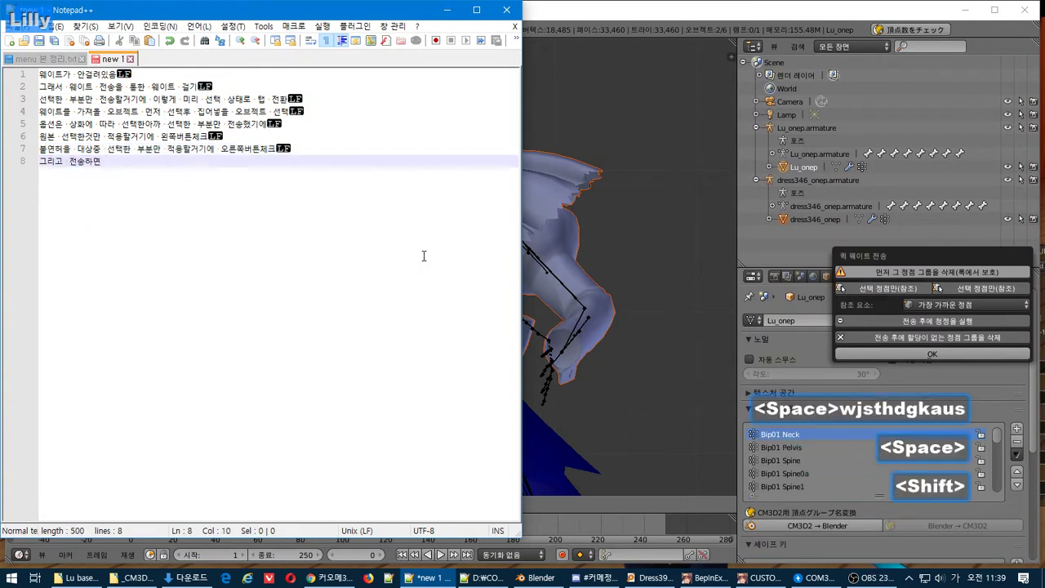
type(" 딱 ㅇ우너하는 ")
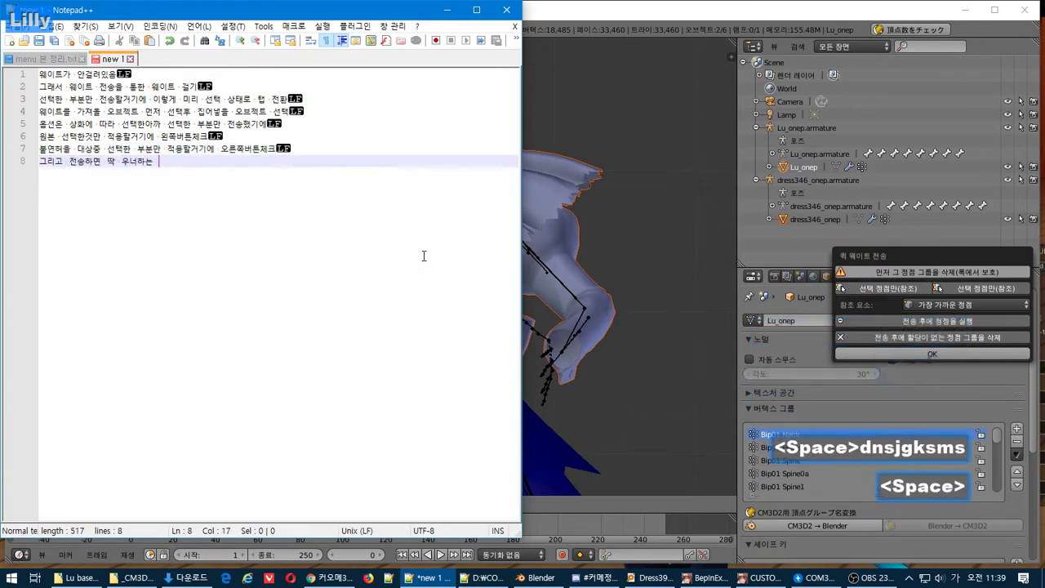
type("부분만 전송 됨")
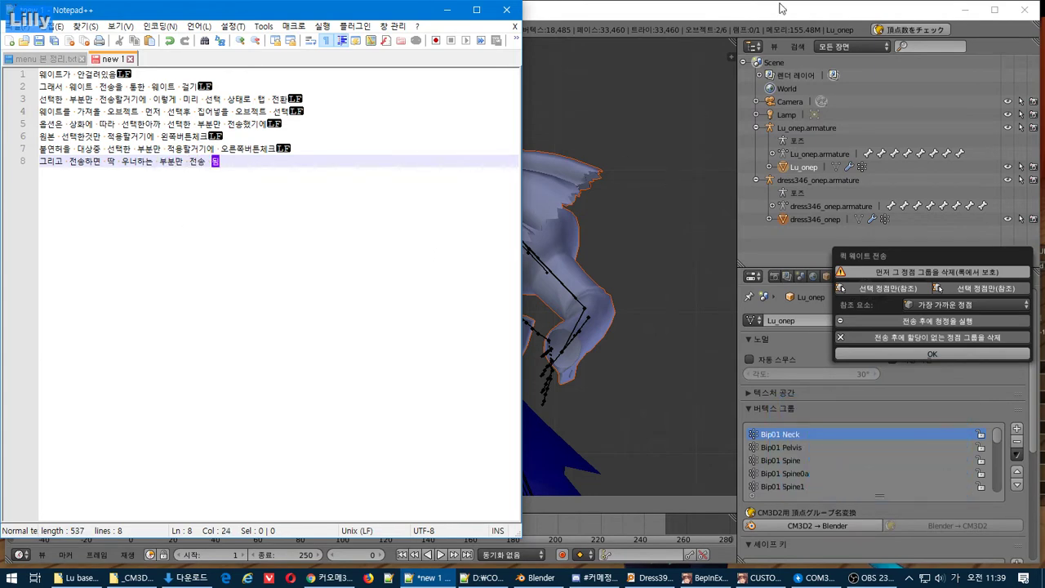
Switch to Blender, dismiss the quick weight transfer options, and undo back to Object Mode with only dress346_onep selected
left_click(779, 9)
left_click(774, 251)
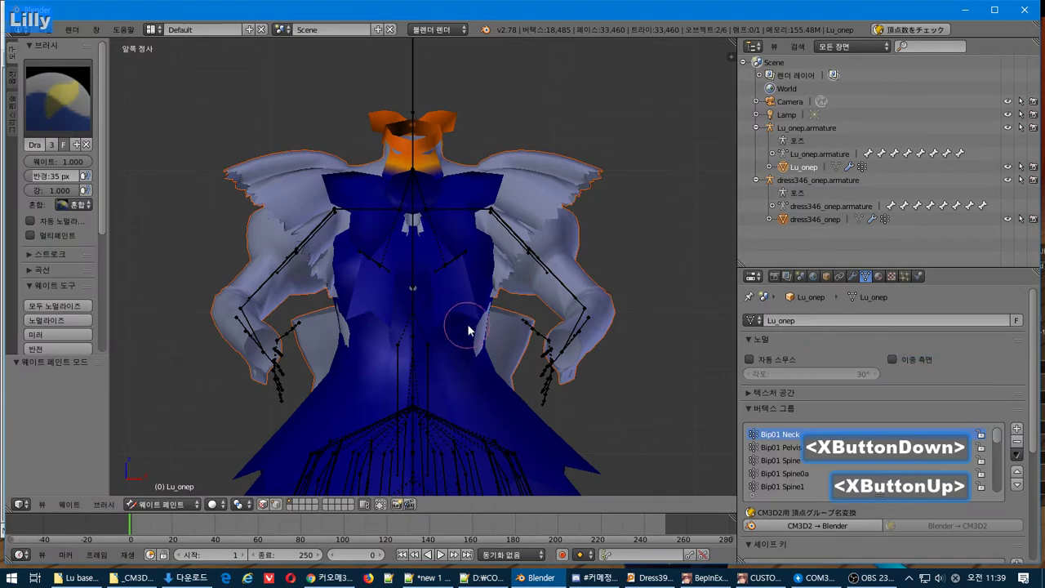
key("ctrl+z")
key("ctrl+z")
key("ctrl+z")
key("ctrl+z")
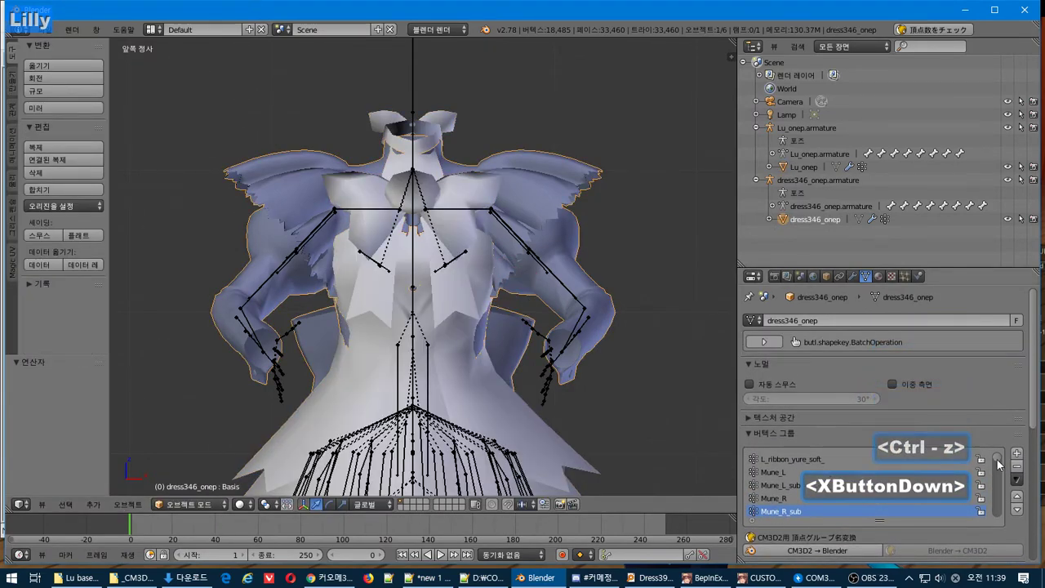
mouse_move(998, 462)
left_mouse_down()
mouse_move(1000, 540)
mouse_move(1005, 440)
mouse_move(1004, 455)
left_mouse_up()
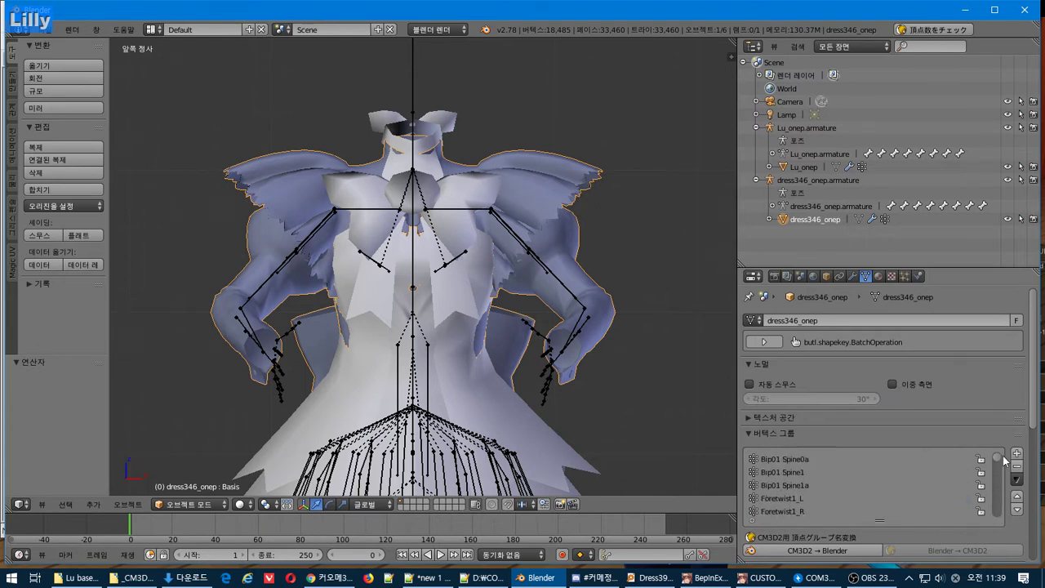
Undo the earlier weight-transfer edits step by step in Object Mode
right_click(415, 365)
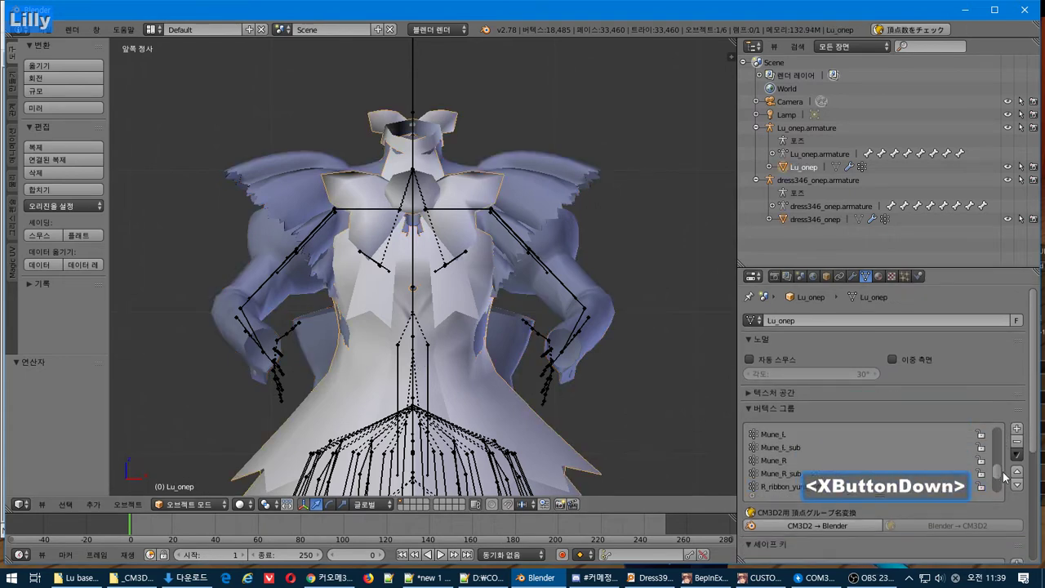
key("ctrl+z")
key("ctrl+z")
key("ctrl+z")
key("ctrl+z")
key("ctrl+z")
key("ctrl+z")
key("ctrl+z")
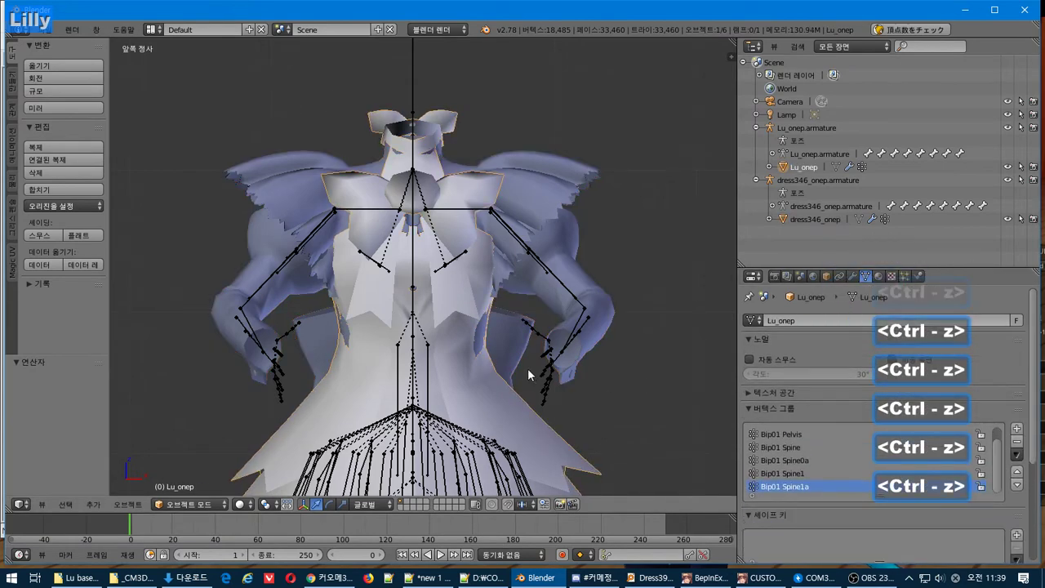
key("ctrl+z")
key("ctrl+z")
key("ctrl+z")
key("ctrl+z")
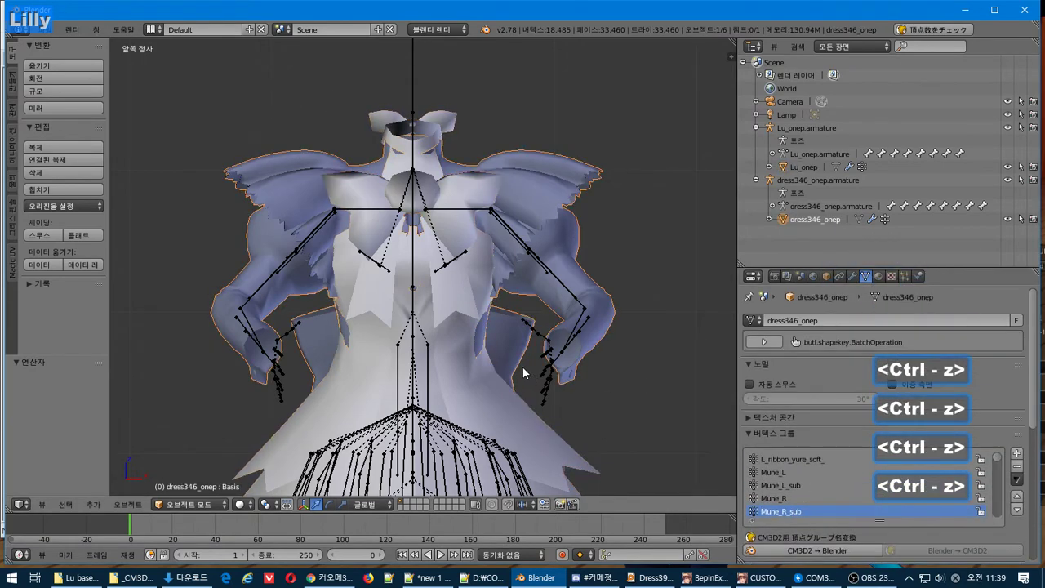
key("ctrl+z")
key("ctrl+z")
key("ctrl+z")
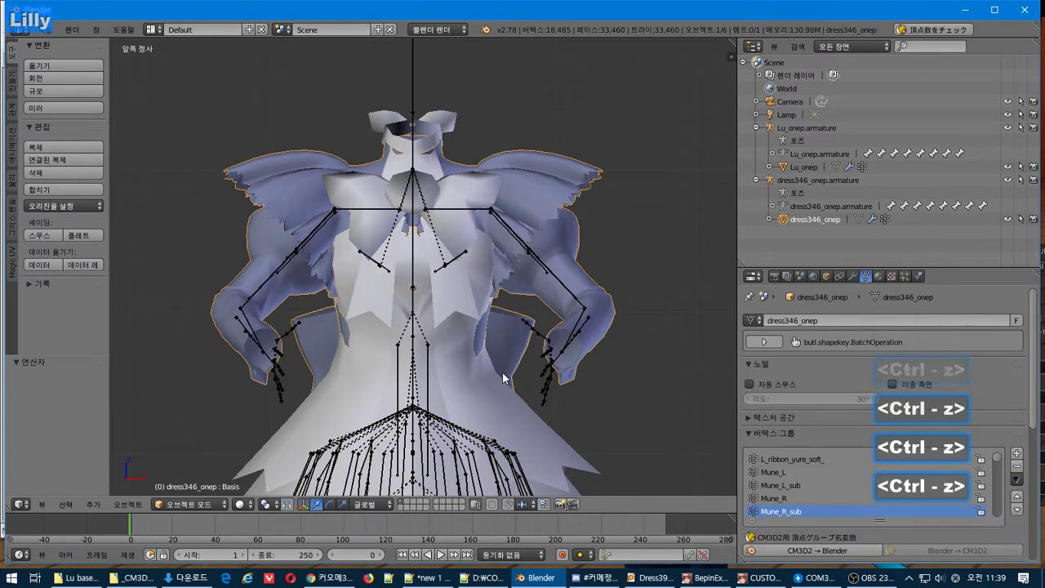
Return through the undo history to Object Mode with Lu_onep shown and selected, and check its vertex group list
scroll(482, 369, "down", 3)
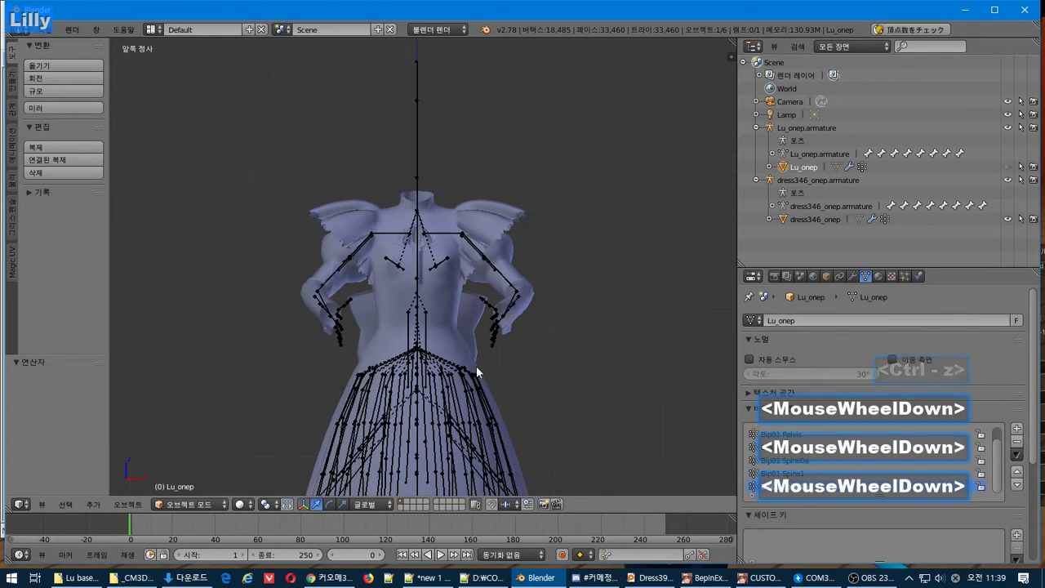
scroll(476, 366, "up", 3)
key("ctrl+z")
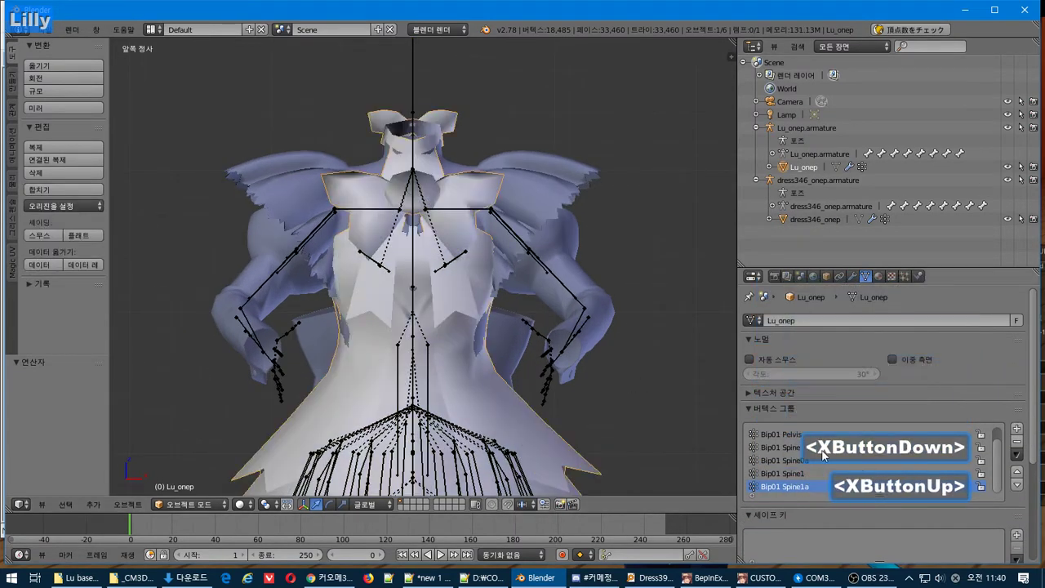
key("ctrl+z")
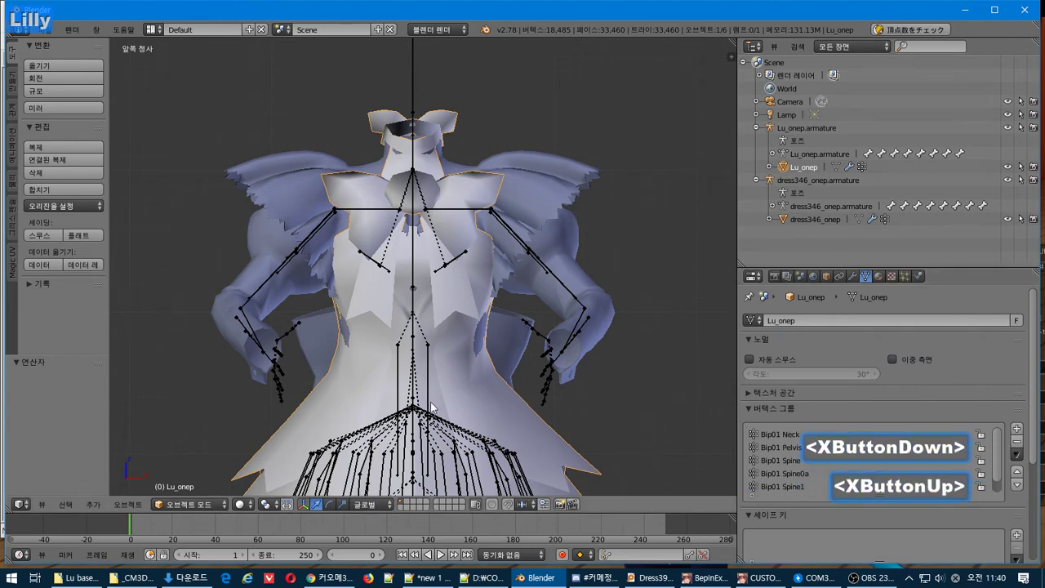
key("ctrl+z")
key("ctrl+z")
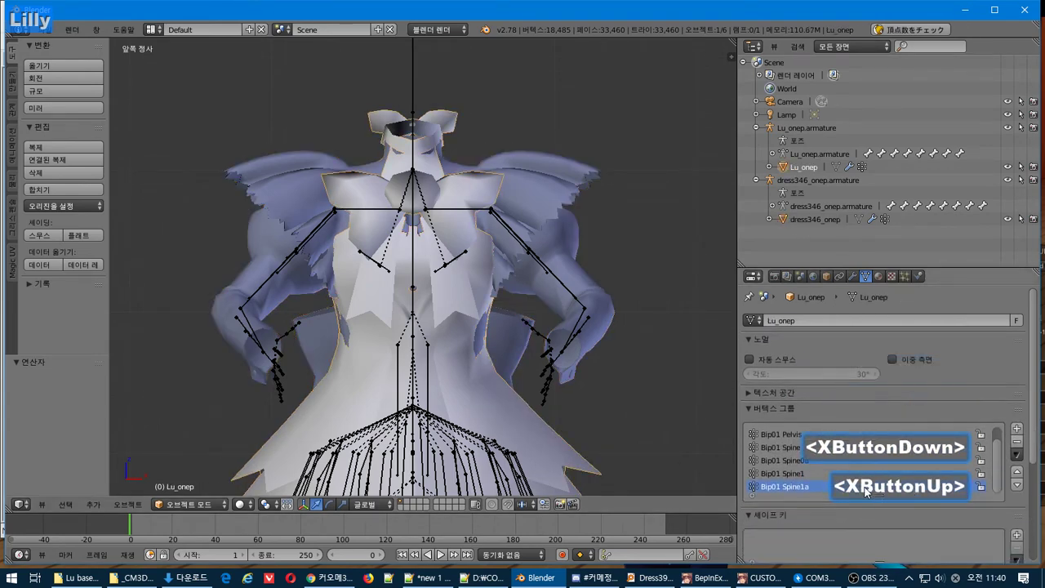
left_click_drag(997, 469, 1011, 450)
Switch to Notepad++ and add a tenth note line reading '다시 되돌렸음' after a blank line
key("alt+Tab")
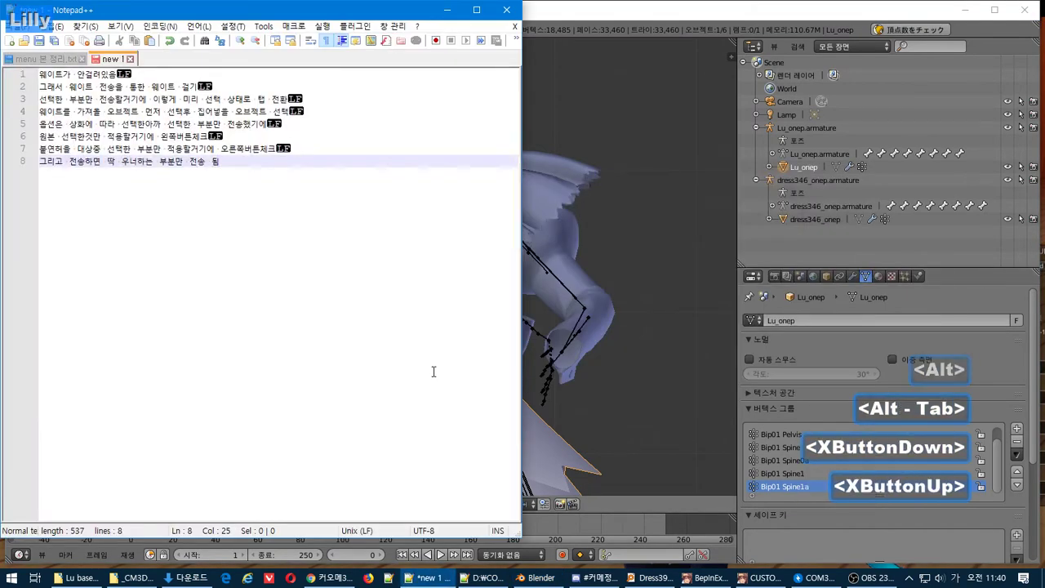
key("Return")
key("Return")
type("닷시 도")
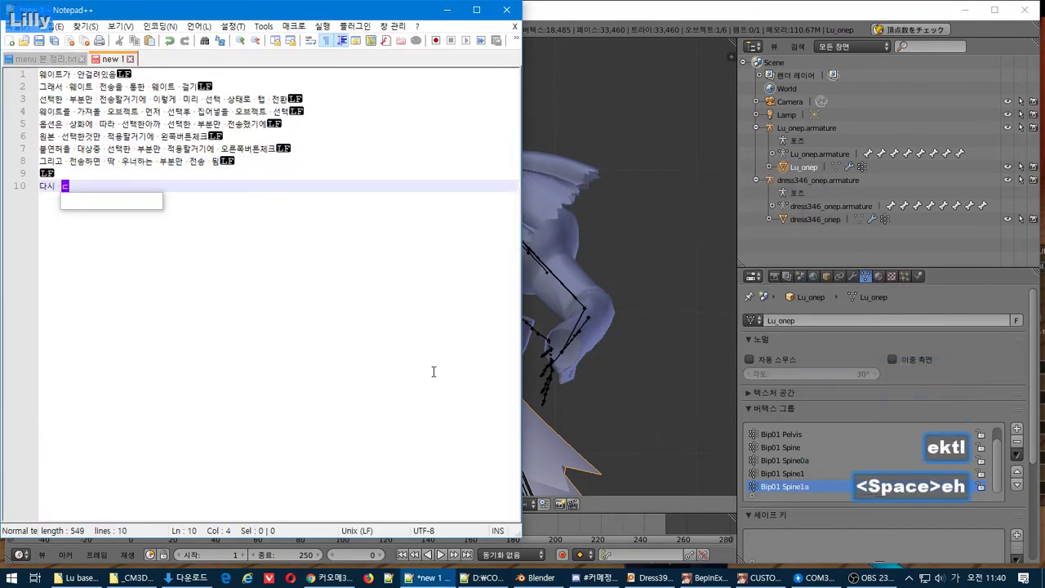
type("렸음")
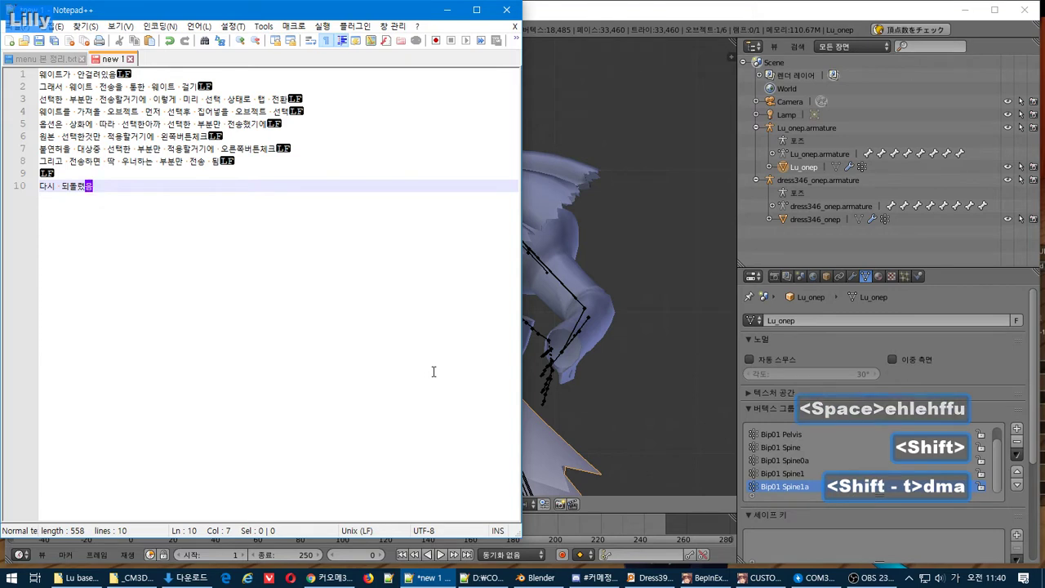
Add an eleventh note line reading '보다시피 웨이트가 거린게 별로 없음'
key("Return")
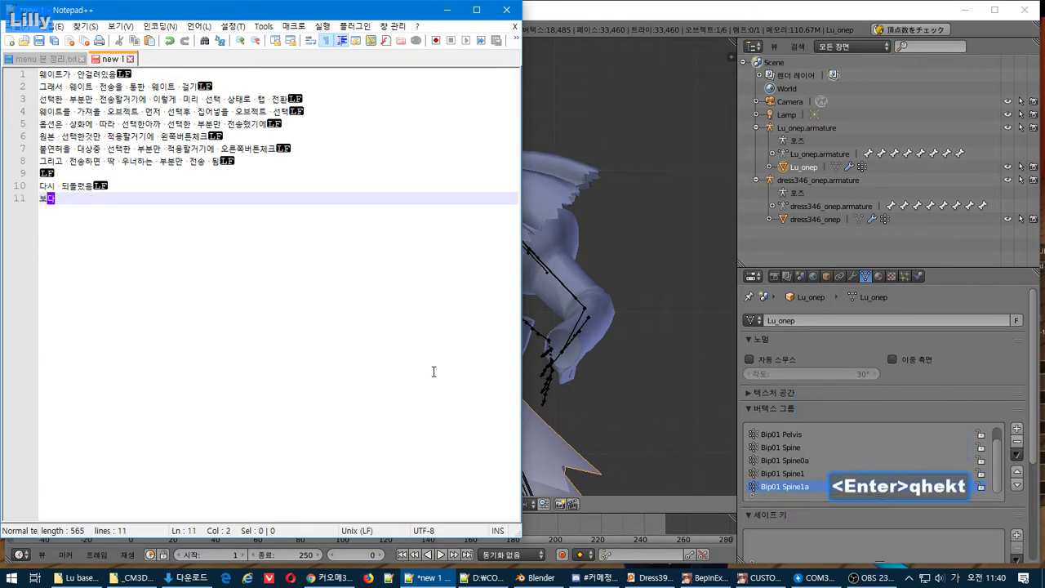
type("보다시피 웨이트")
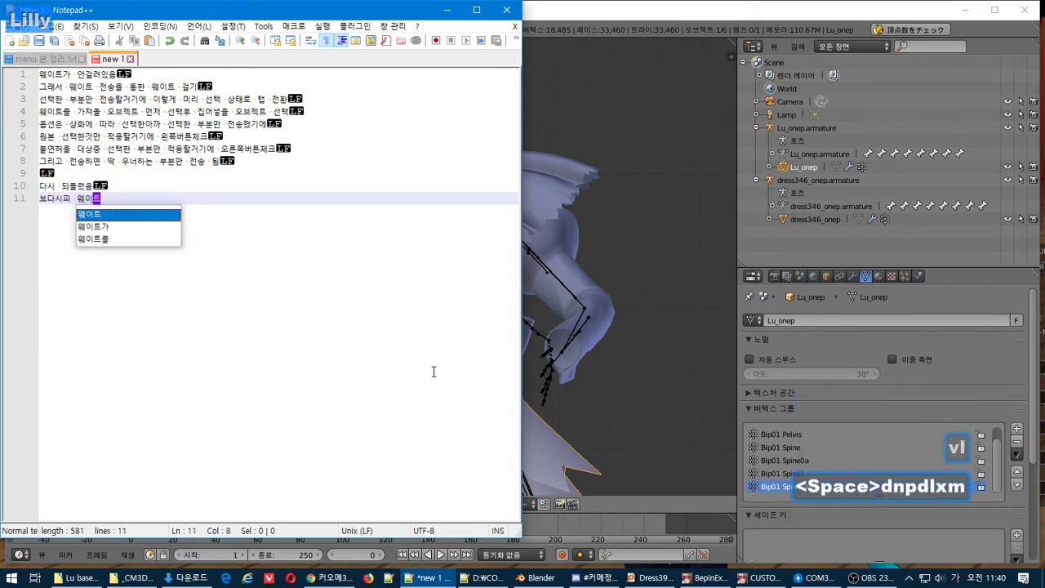
type("가 거린게 ")
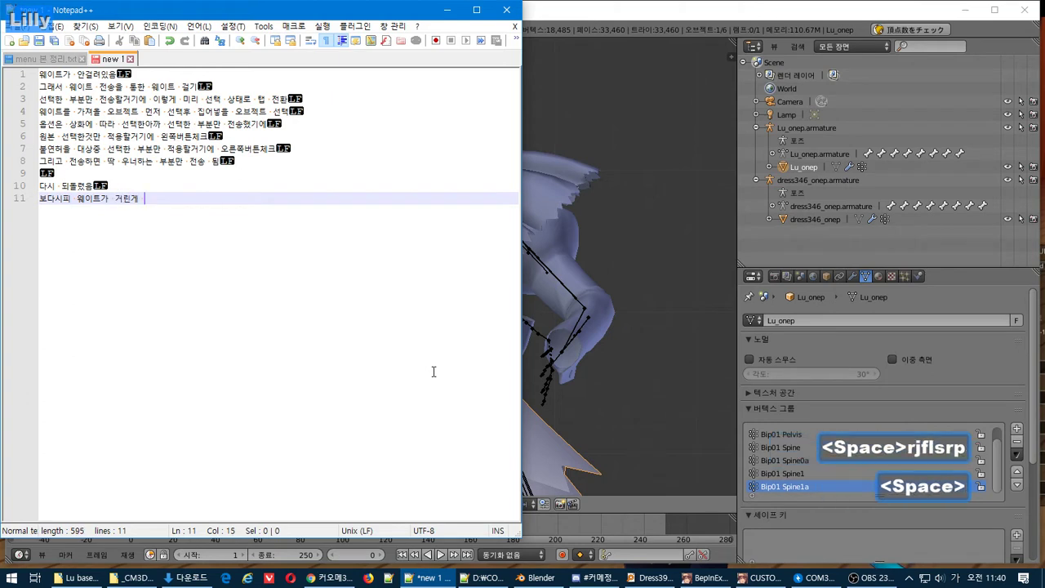
type("별로 없음")
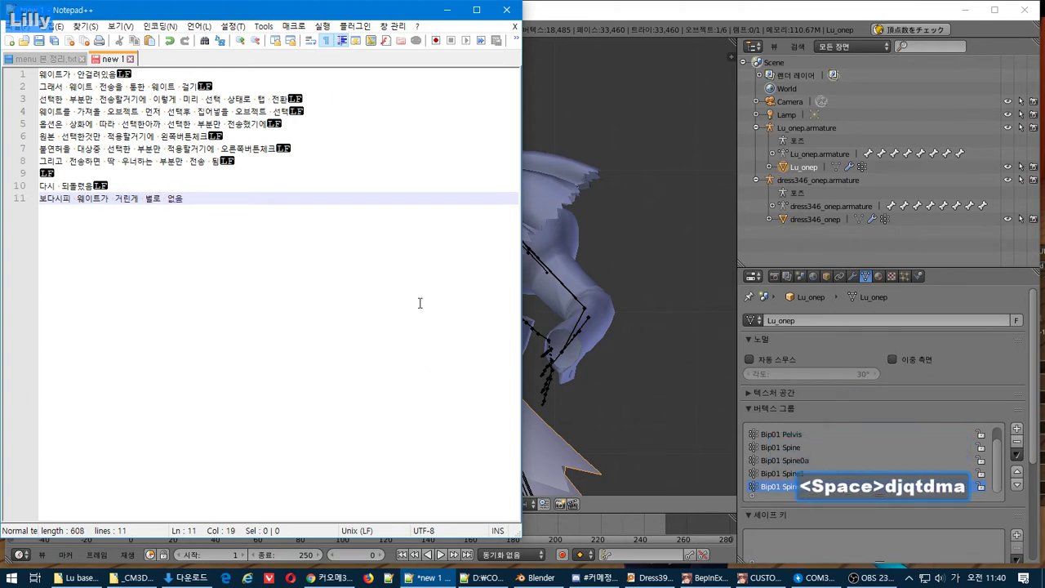
Switch to Blender, check Lu_onep's vertex groups, and select dress346_onep with its Mune_L group active
left_click(994, 468)
scroll(994, 468, "up", 1)
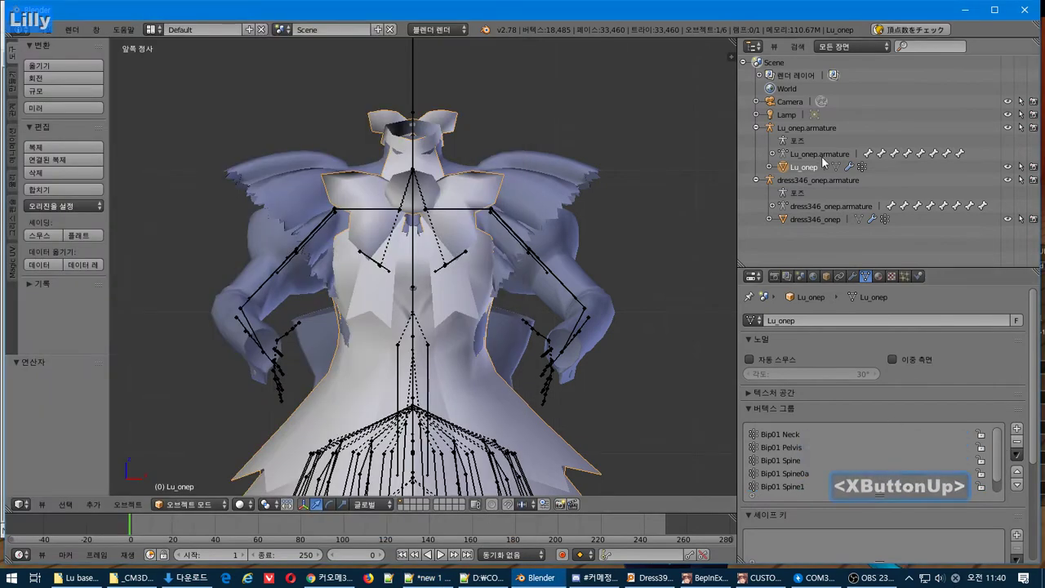
left_click(782, 221)
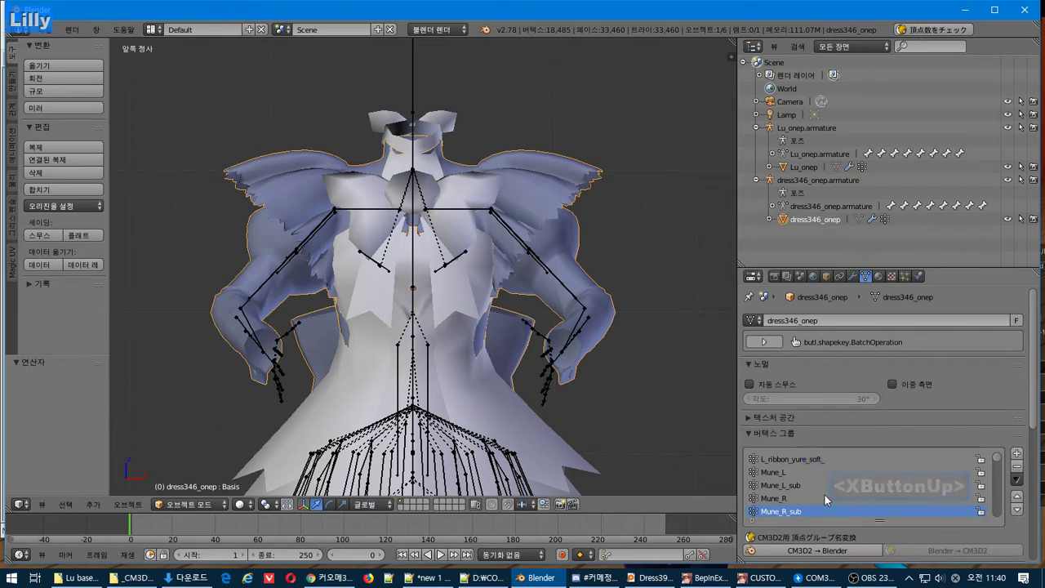
left_click(804, 473)
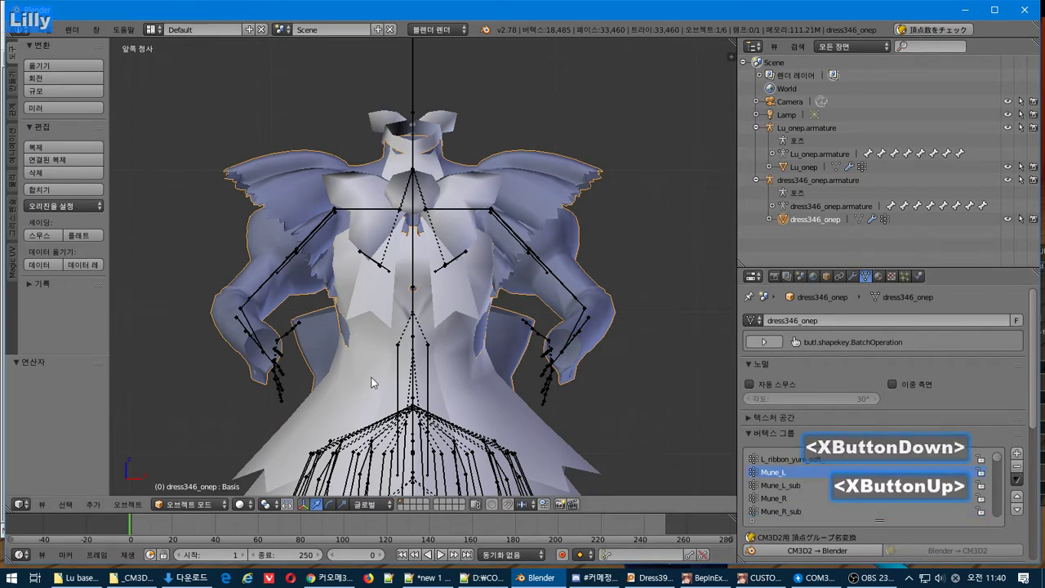
Switch dress346_onep to Weight Paint mode with all its vertices deselected, and hide Lu_onep
key("Tab")
key("a")
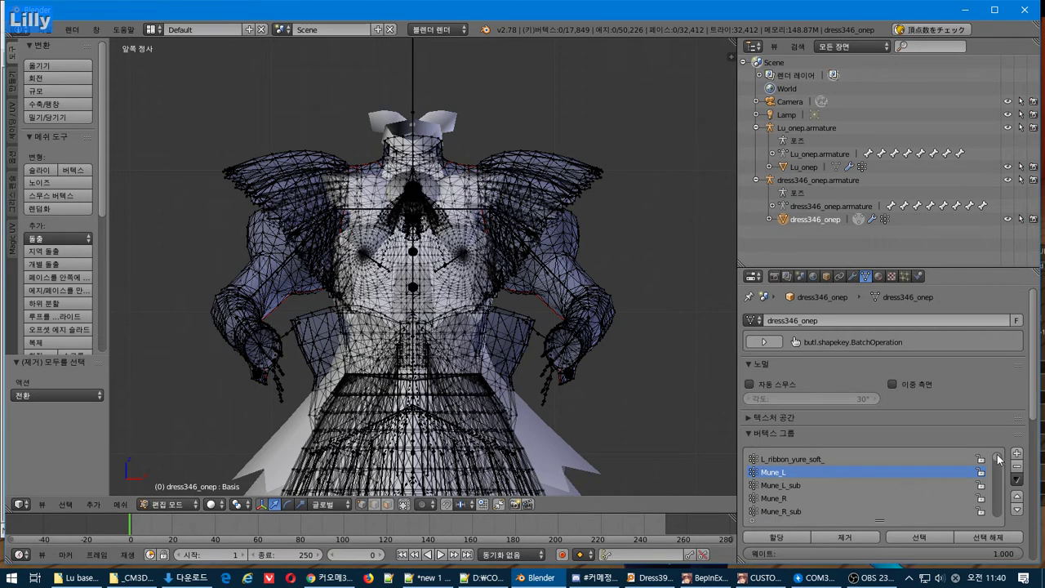
key("Tab")
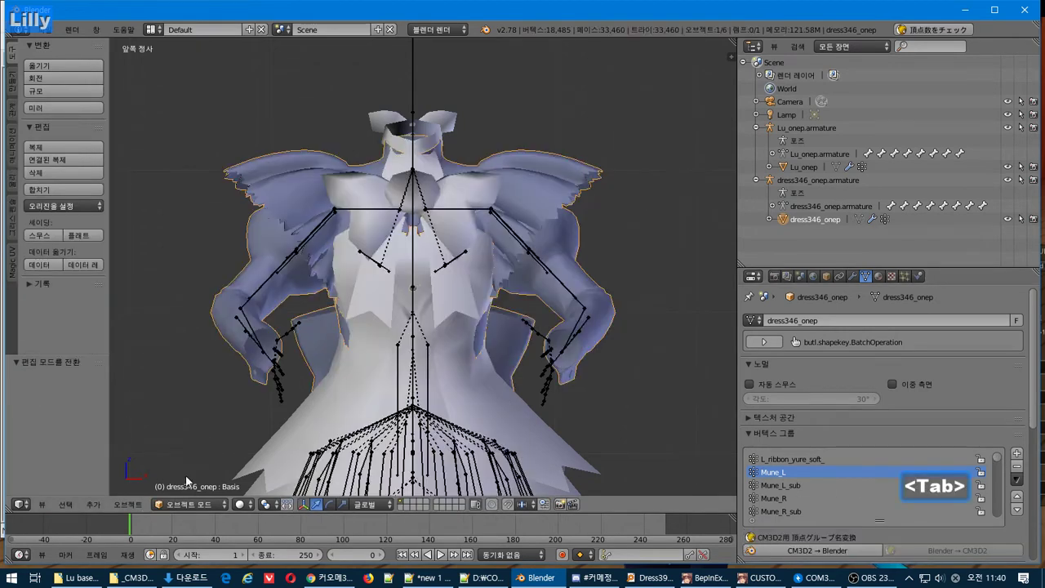
left_click(184, 505)
left_click(173, 431)
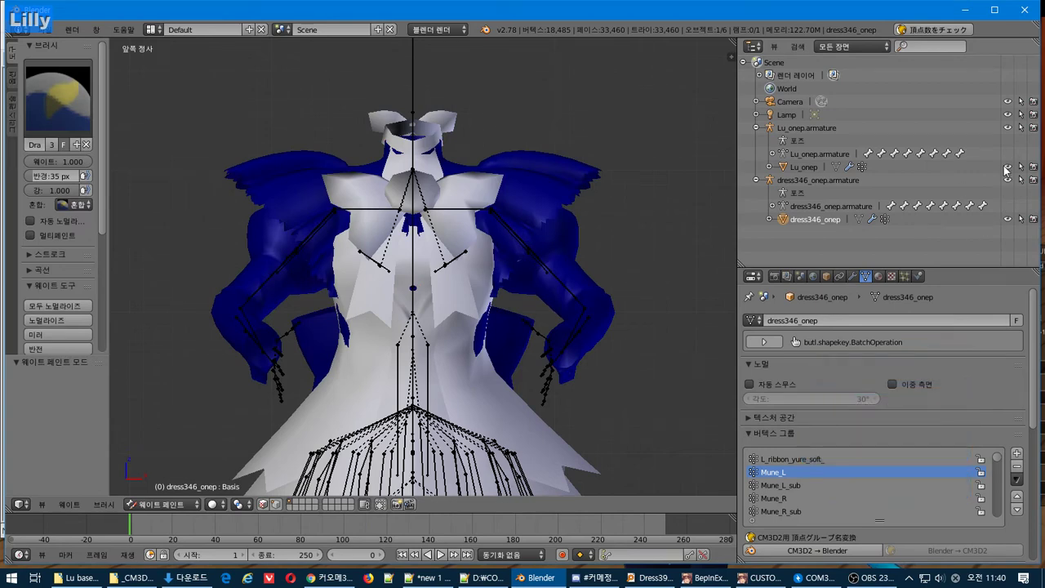
Examine the painted weights of dress346_onep's hip, ribbon, Mune and skirt vertex groups one by one
left_click(802, 486)
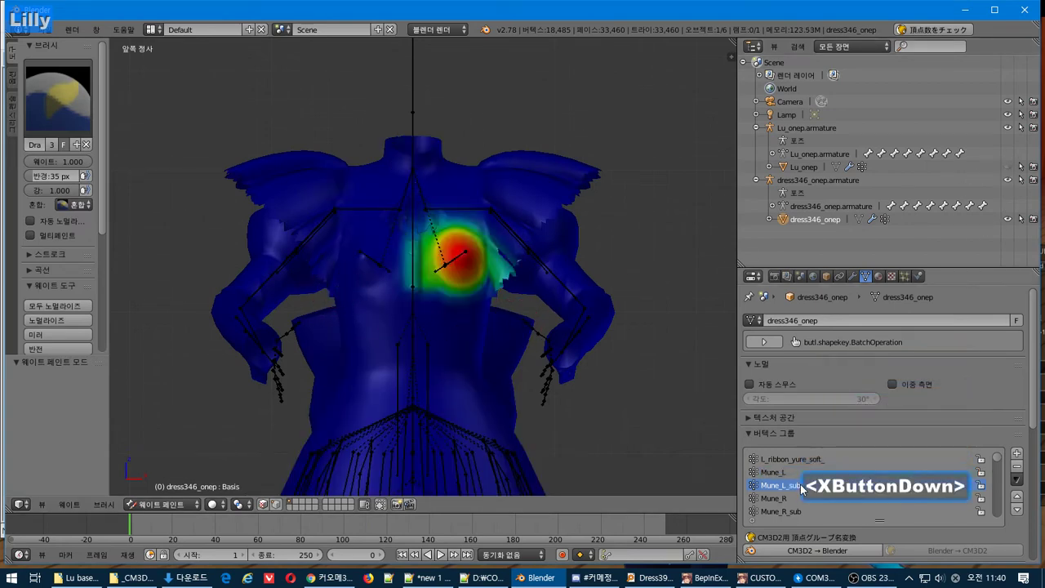
key("Up")
key("Up")
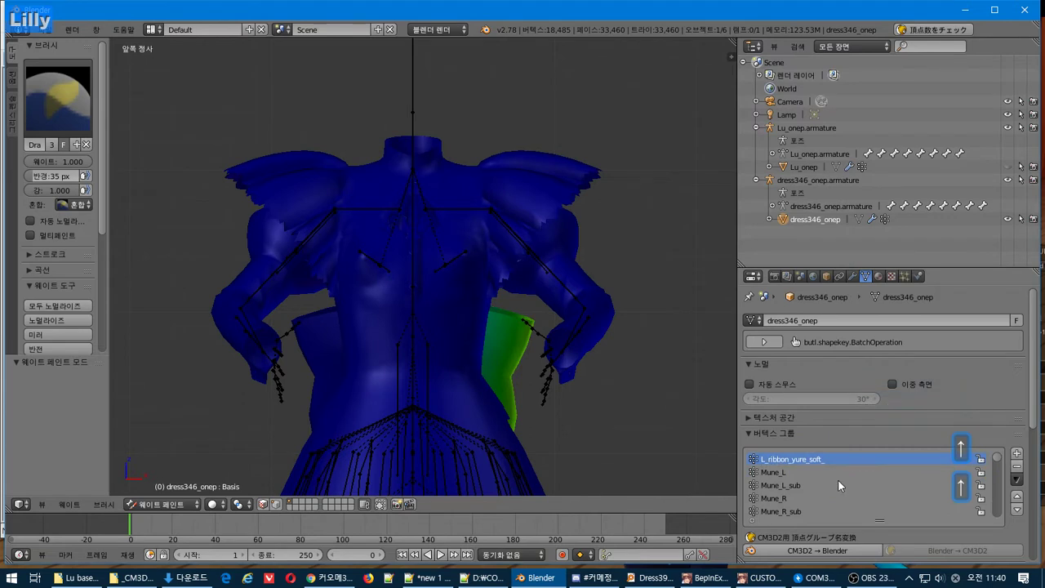
key("Down")
key("Up")
key("Up")
key("Down")
key("Down")
key("Down")
key("Down")
key("Down")
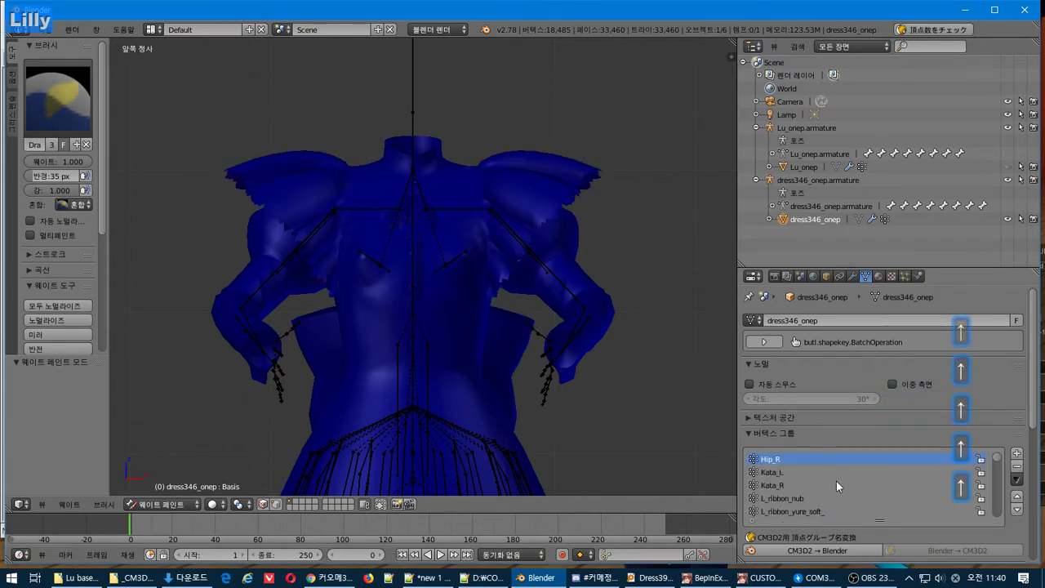
key("Down")
key("Down")
key("Down")
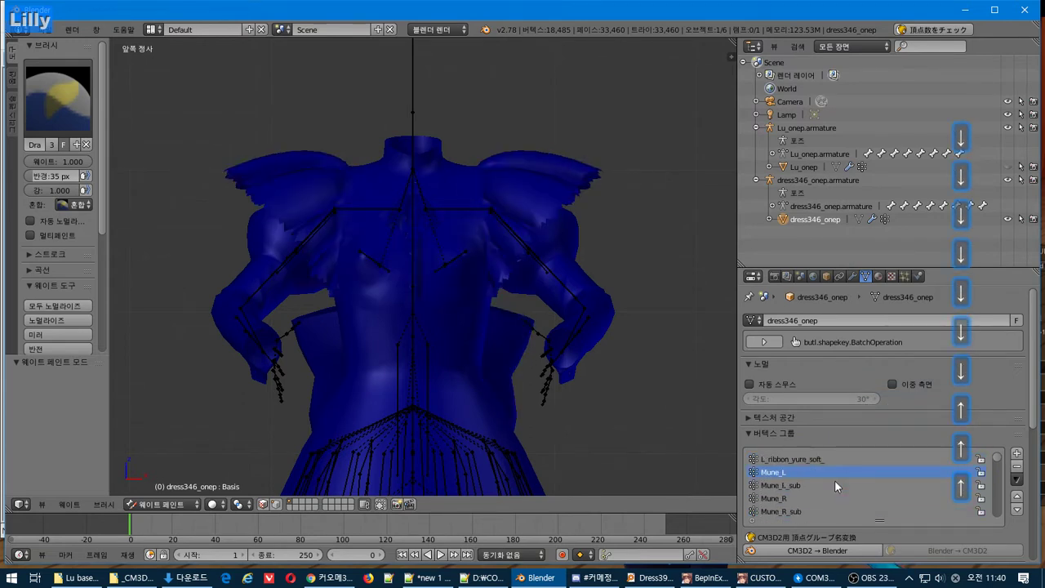
key("Down")
key("Down")
key("Down")
key("Down")
key("Down")
key("Down")
key("Down")
key("Down")
key("Down")
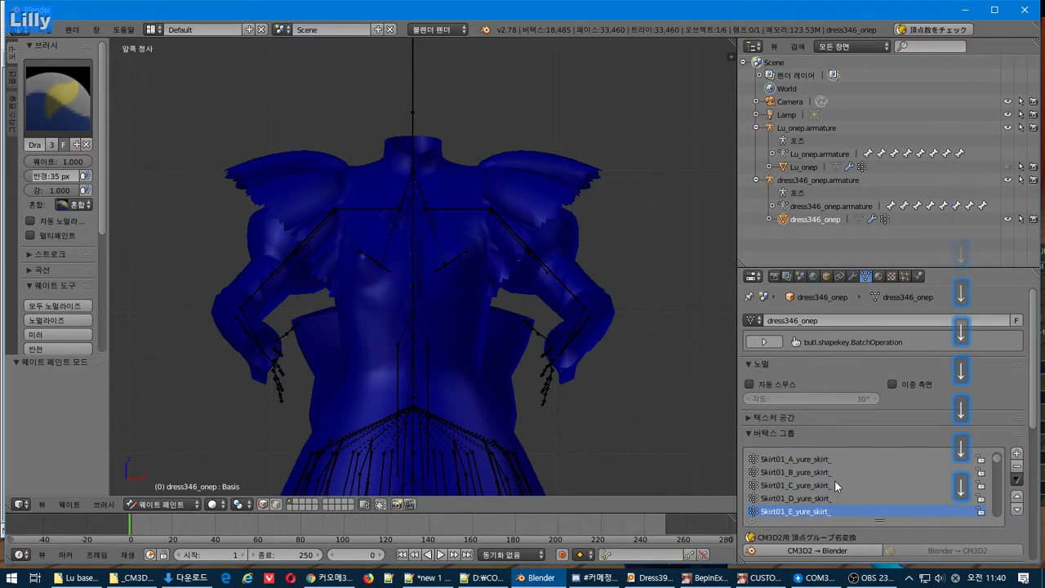
Examine the weights of dress346_onep's Bip01 vertex groups one by one, from the left clavicle to Bip01 Spine1
left_click_drag(998, 464, 996, 454)
left_click(783, 457)
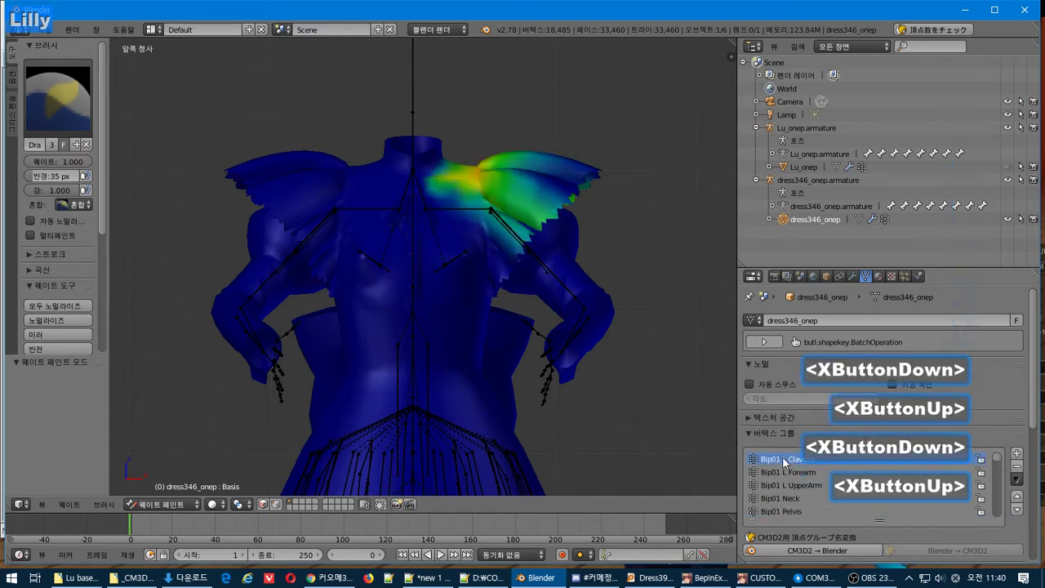
key("Down")
key("Down")
key("Down")
key("Down")
key("Down")
key("Down")
key("Down")
key("Down")
key("Down")
key("Down")
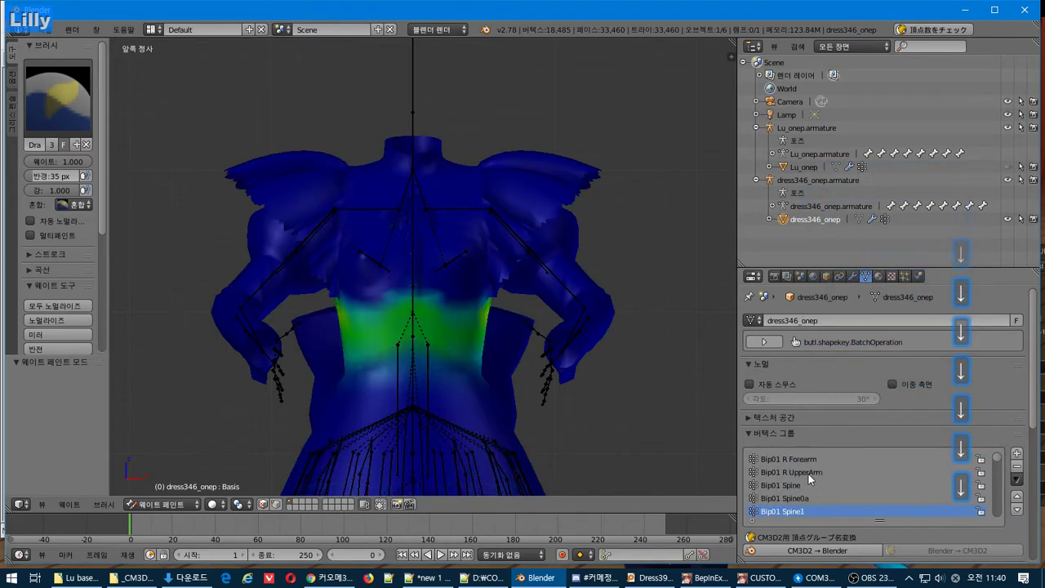
Compare the weights of Bip01 Spine1 and Bip01 Spine1a on dress346_onep, leaving Bip01 Spine1a active
scroll(858, 485, "down", 1)
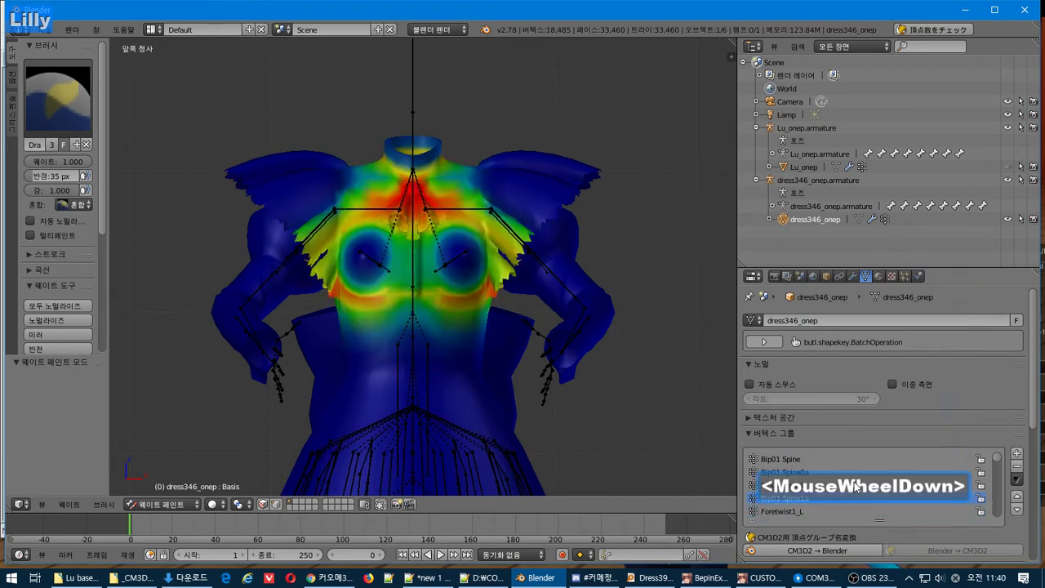
key("Up")
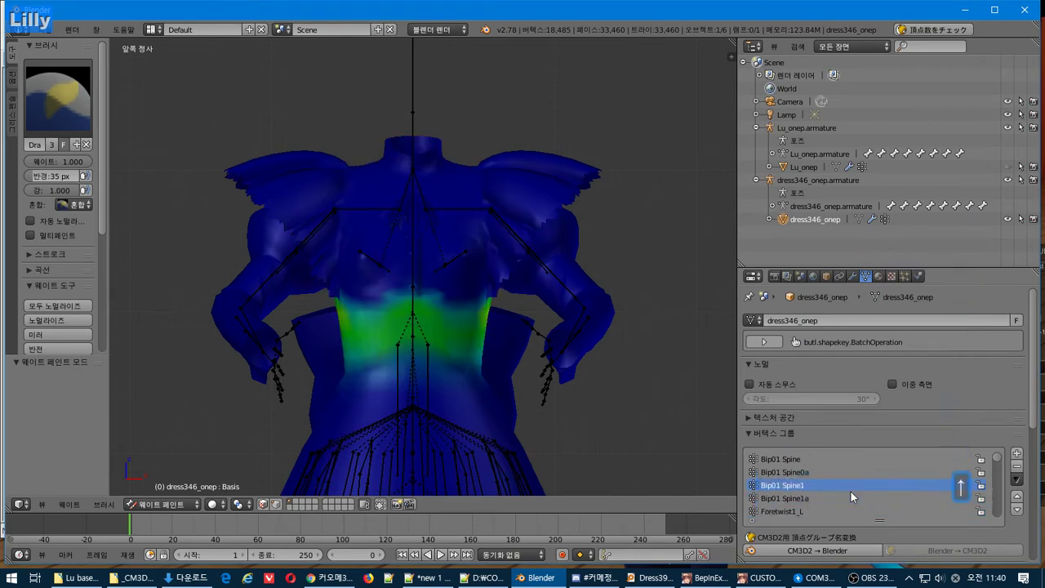
key("Down")
key("Down")
key("Up")
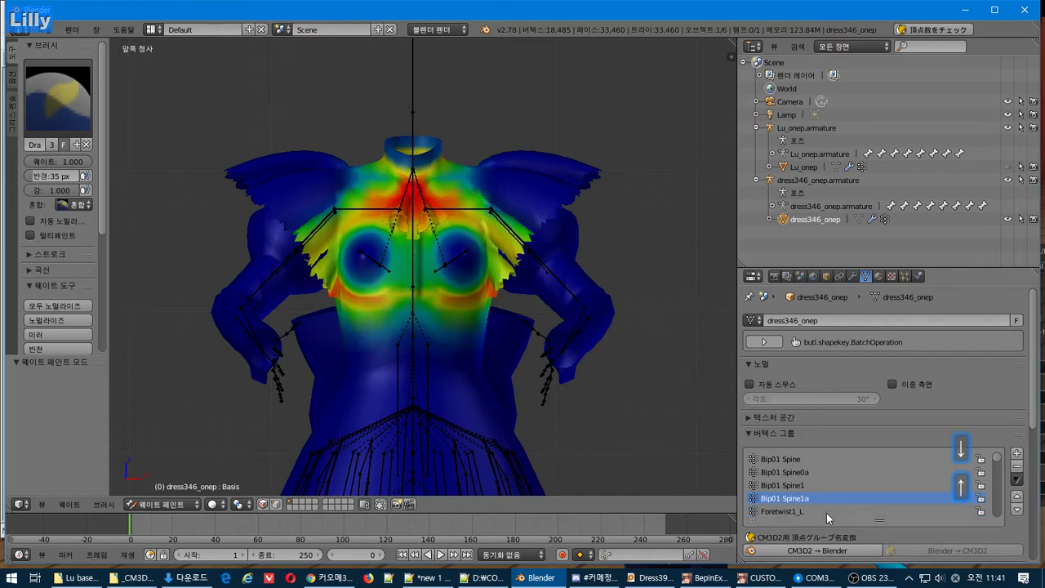
key("Up")
key("Down")
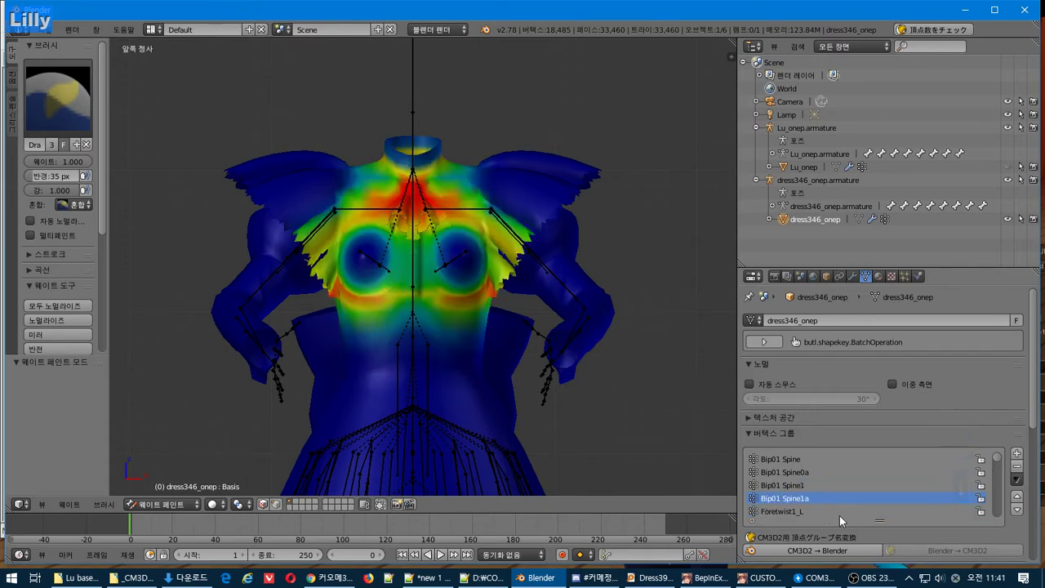
Switch to Notepad++ and add, after a blank line, the note "이번엔 고급지게 선택을 대충하는게 아닌 진짜 콕직어서 복사할거"
key("alt+Tab")
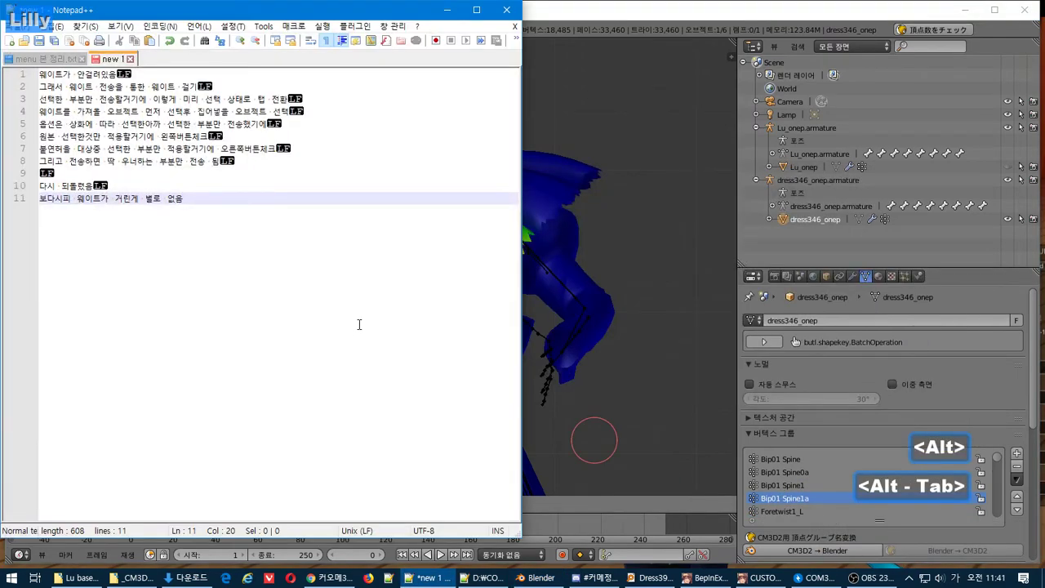
key("Return")
key("Return")
type("이번엔 ㄱ")
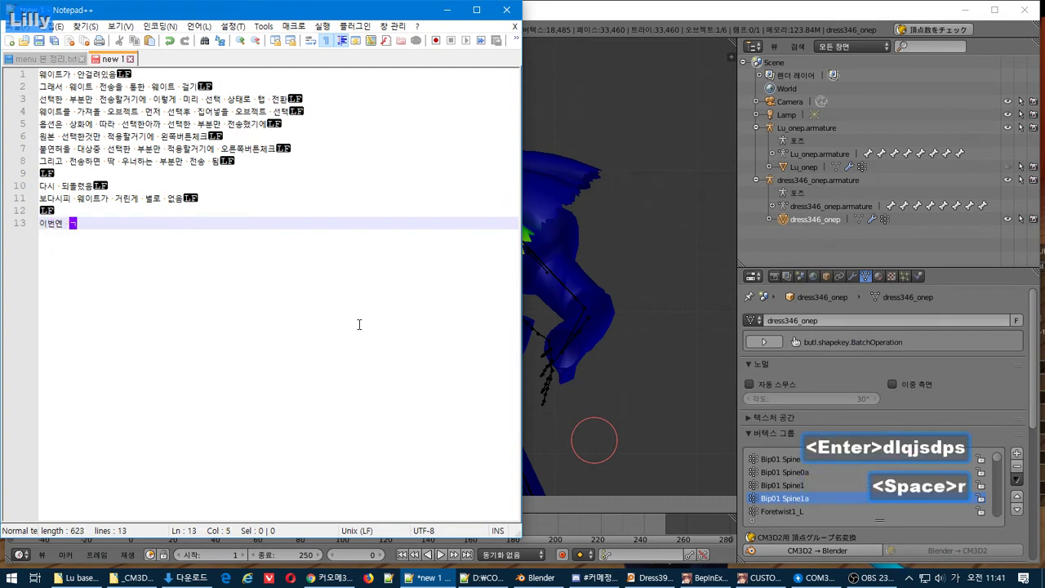
type("급지게")
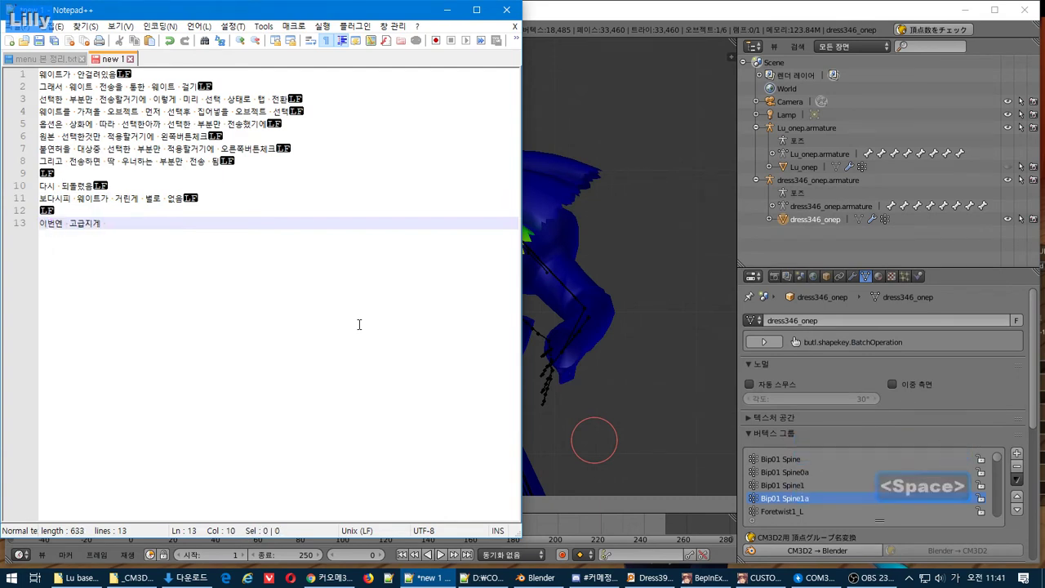
type(" 선택을 대충")
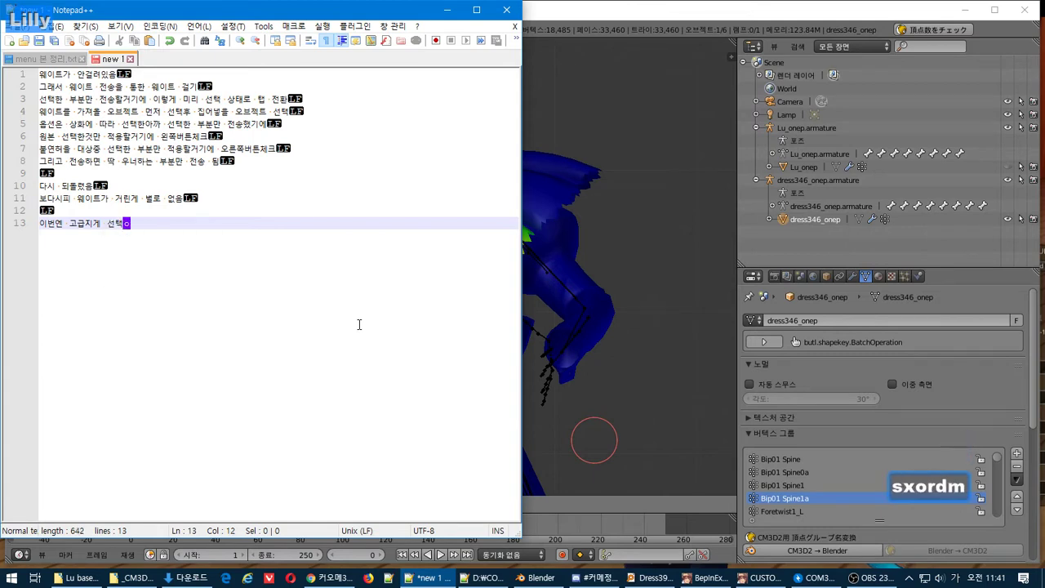
type("하는게")
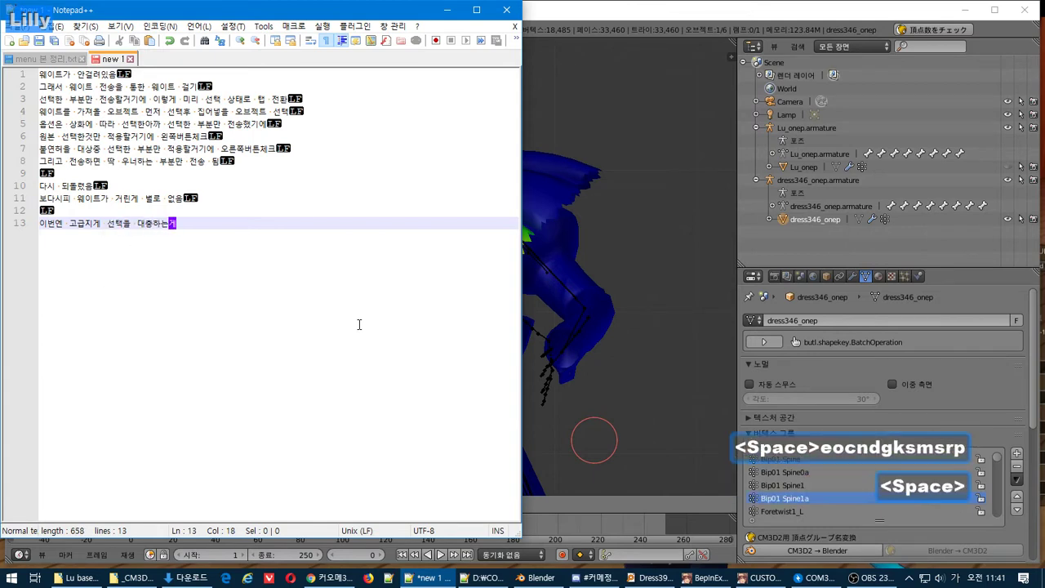
type(" 아닌 진짜 ")
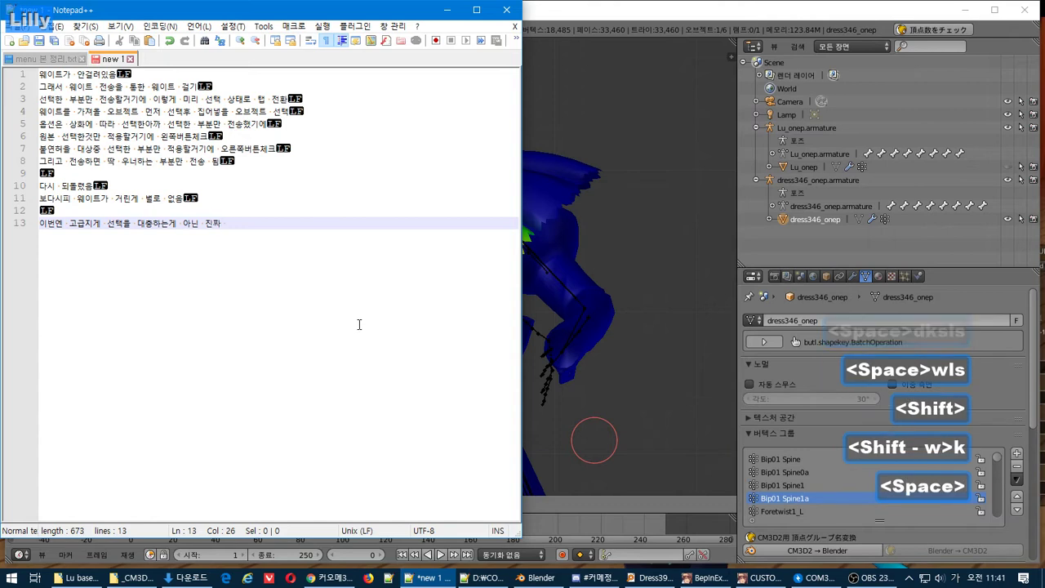
type("ㅋㅗㄱ")
type("찍업")
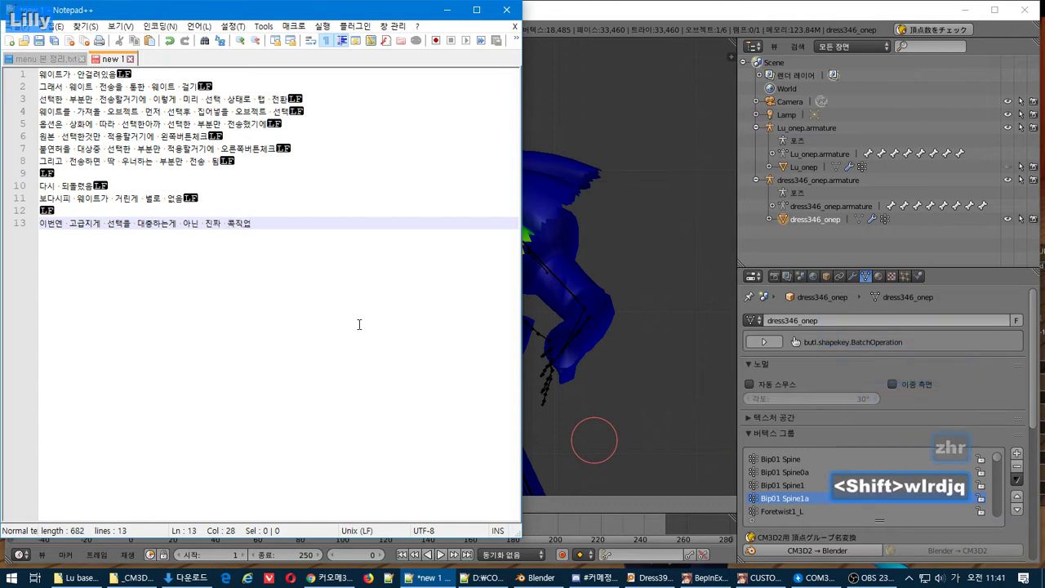
key("BackSpace")
type("어서 ㅂ")
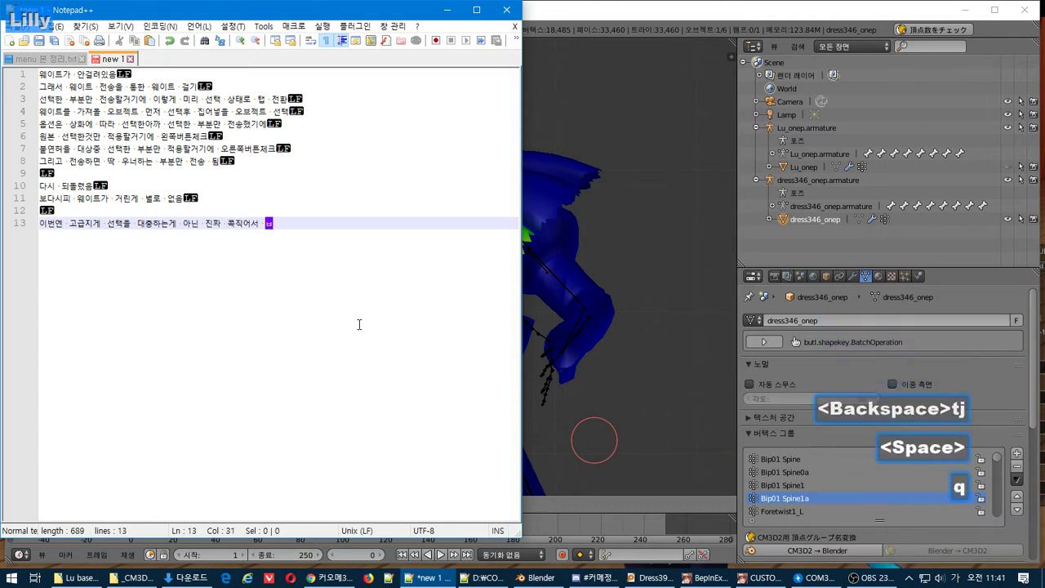
type("ㅗㄱ사할")
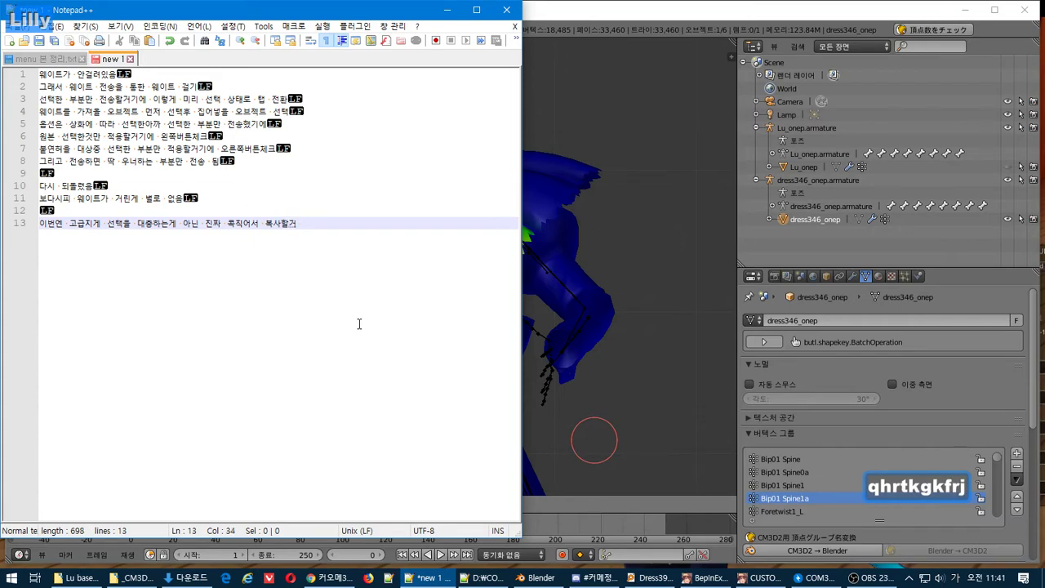
Back in Blender, put dress346_onep in Edit Mode and select the vertices of the Bip01 Spine1a and Bip01 Spine1 groups
left_click(555, 16)
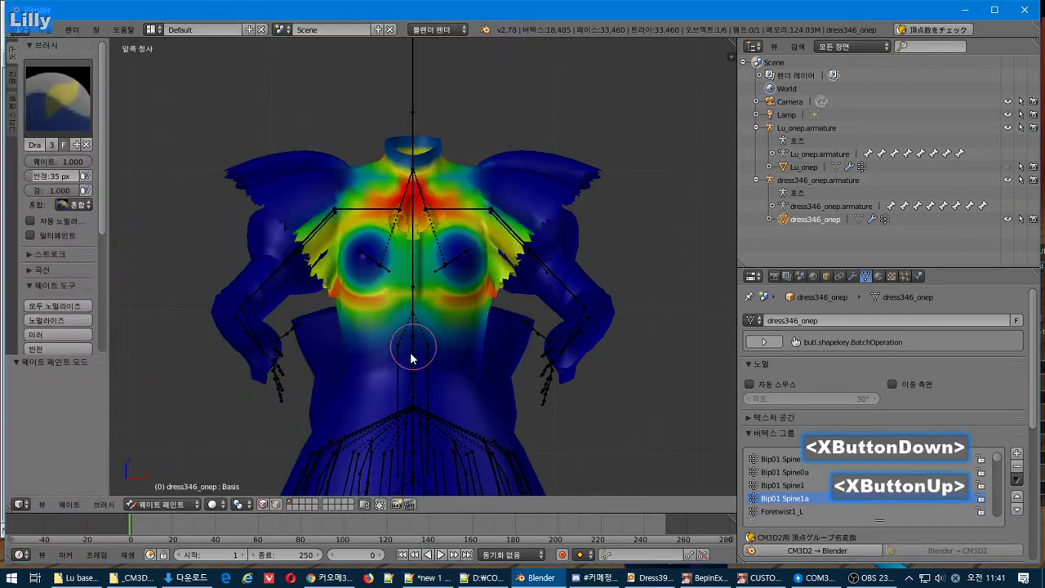
key("Tab")
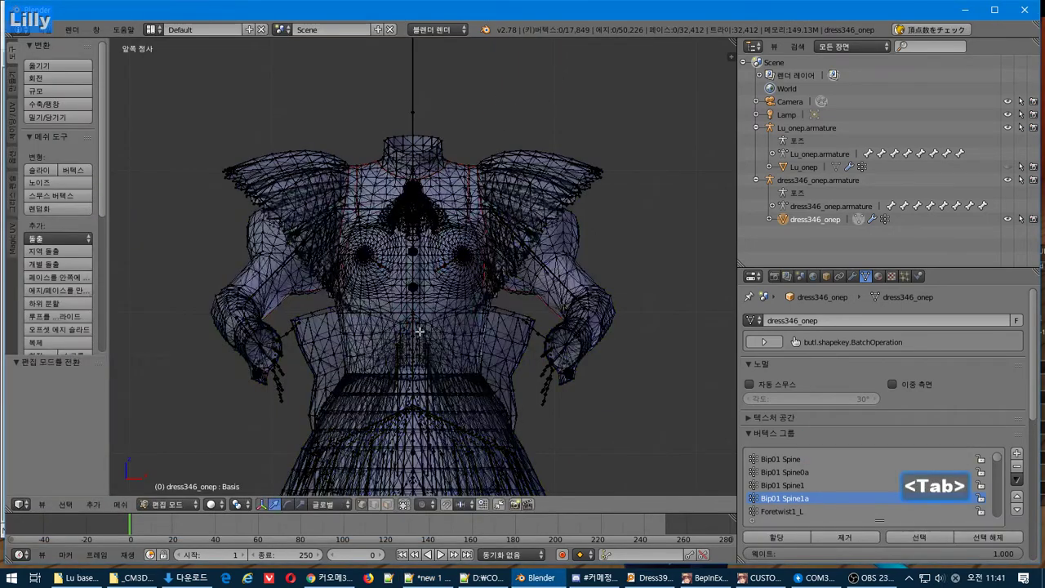
left_click(917, 538)
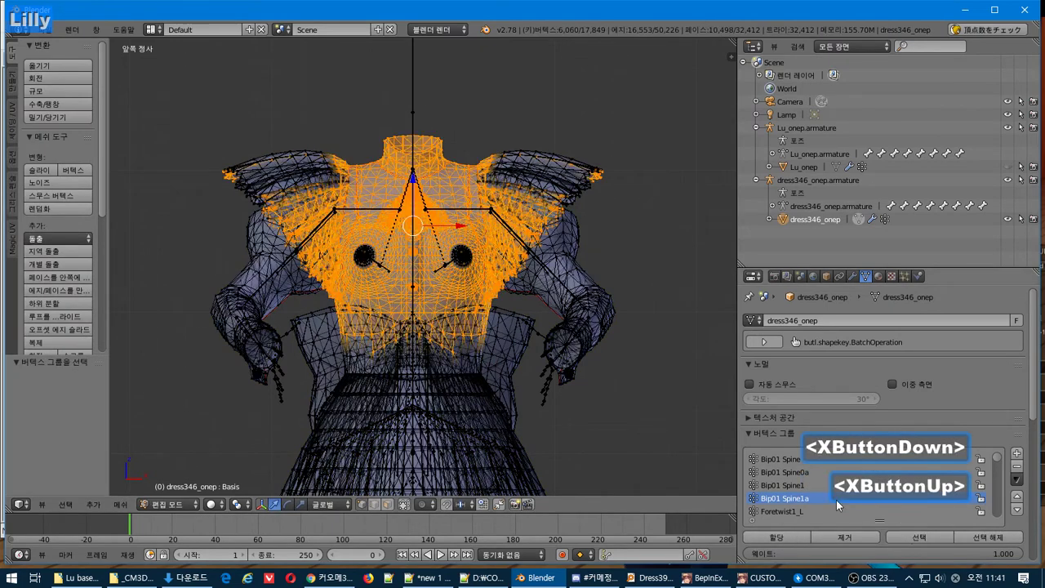
left_click(915, 539)
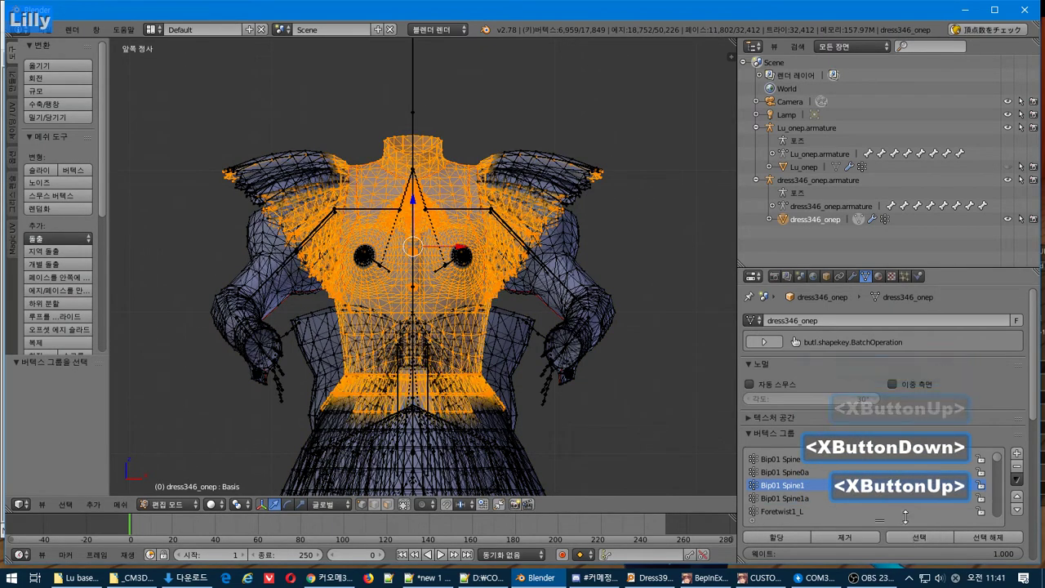
Add the vertices of the Mune_L_sub and Mune_R_sub groups to the selection and check it around the torso
scroll(899, 493, "down", 3)
scroll(802, 490, "down", 5)
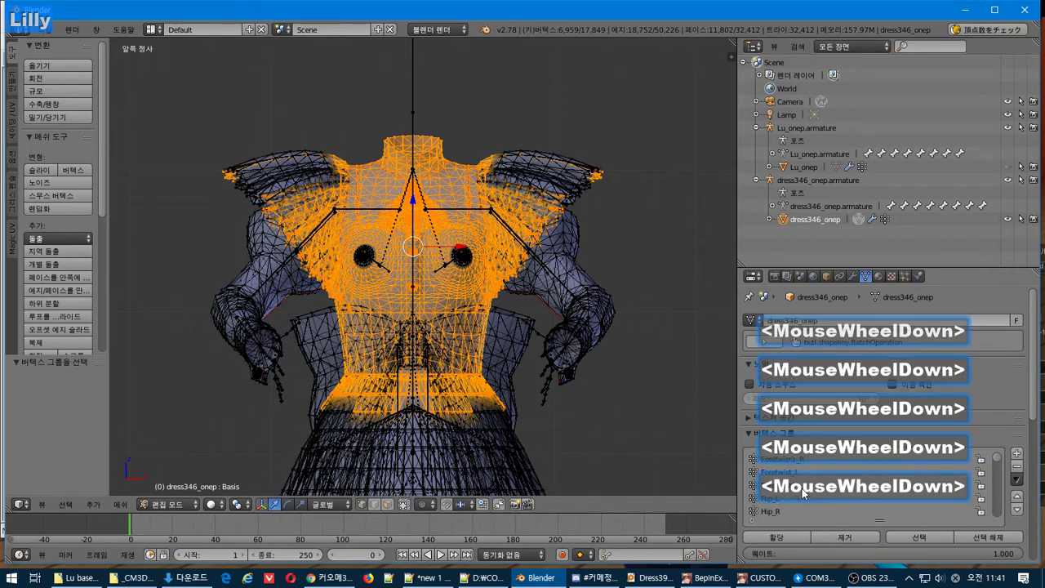
scroll(796, 500, "down", 4)
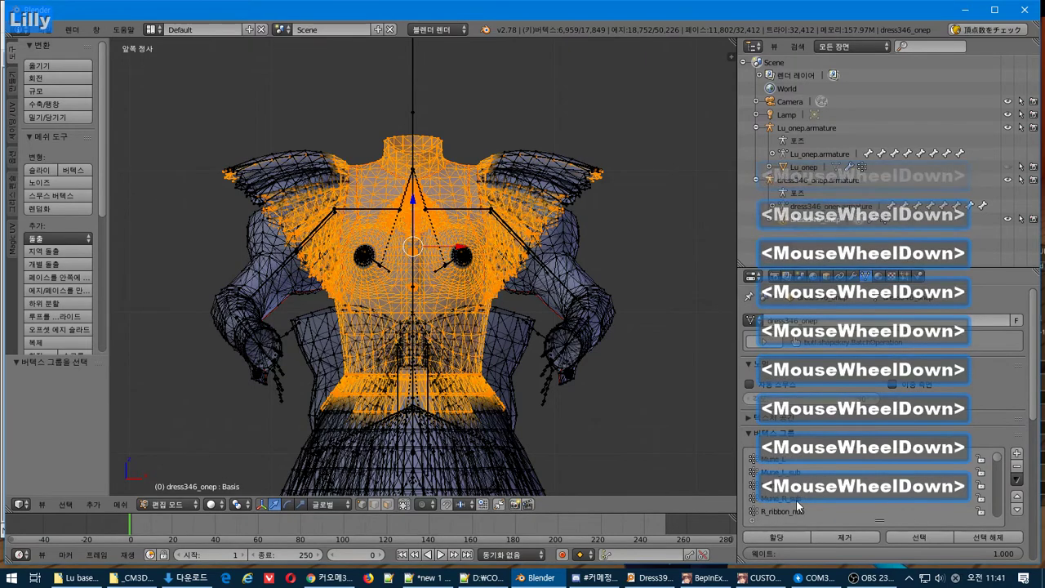
scroll(793, 498, "up", 1)
left_click(784, 485)
left_click(909, 537)
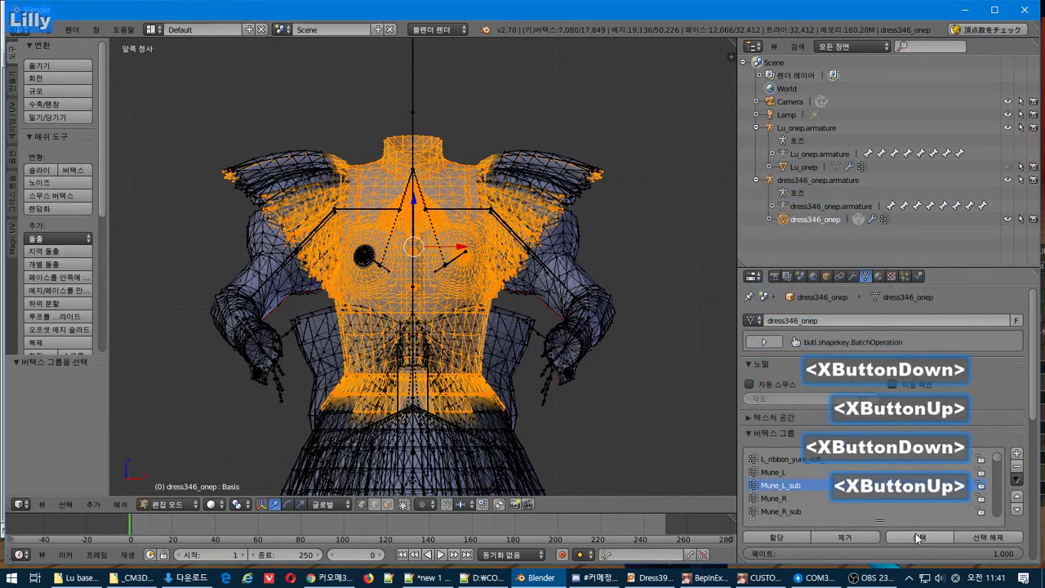
left_click(781, 511)
left_click(909, 537)
left_click(909, 539)
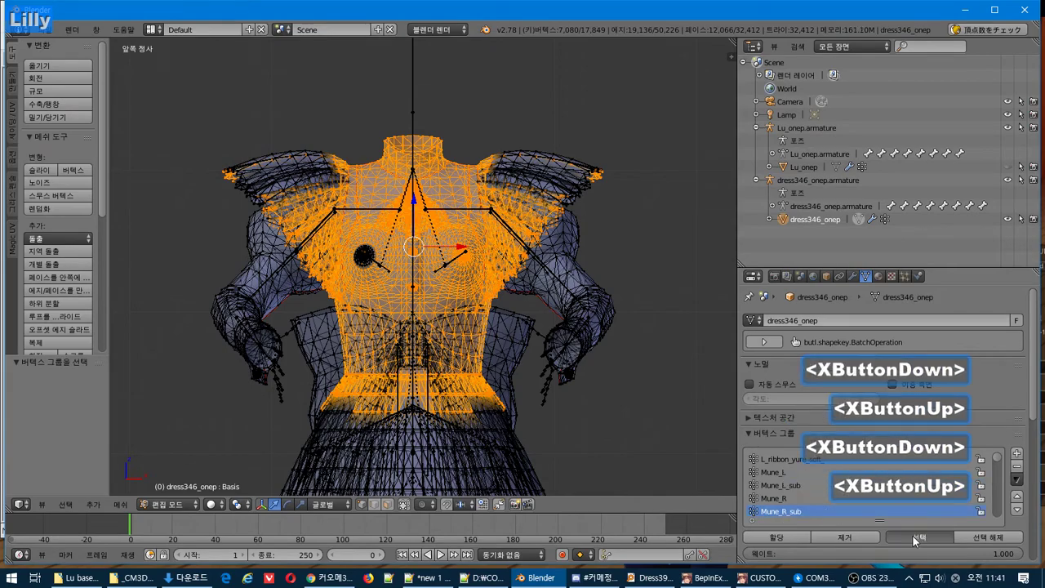
scroll(811, 485, "down", 3)
scroll(811, 485, "up", 2)
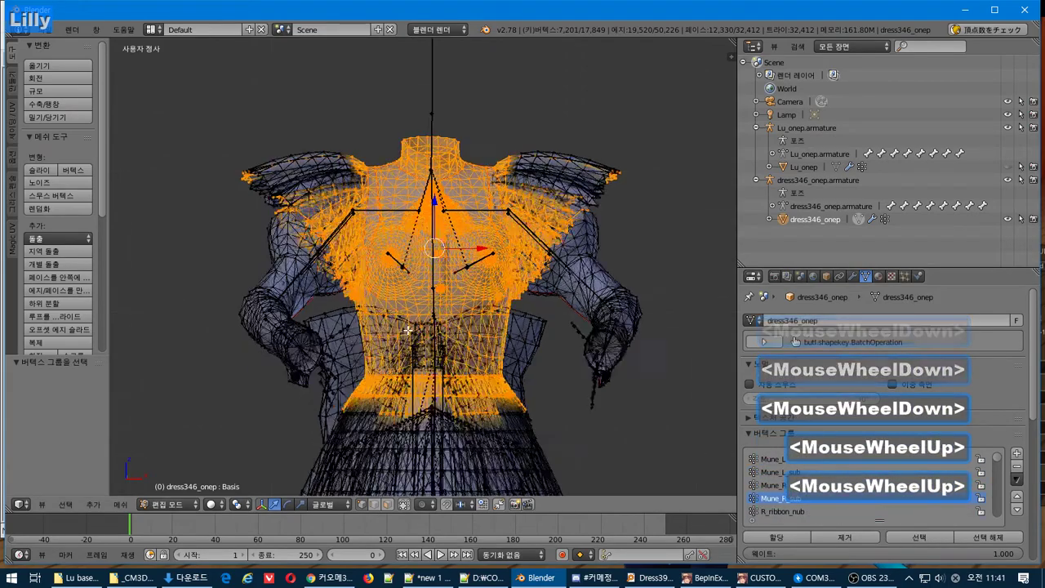
middle_click_drag(621, 351, 640, 329)
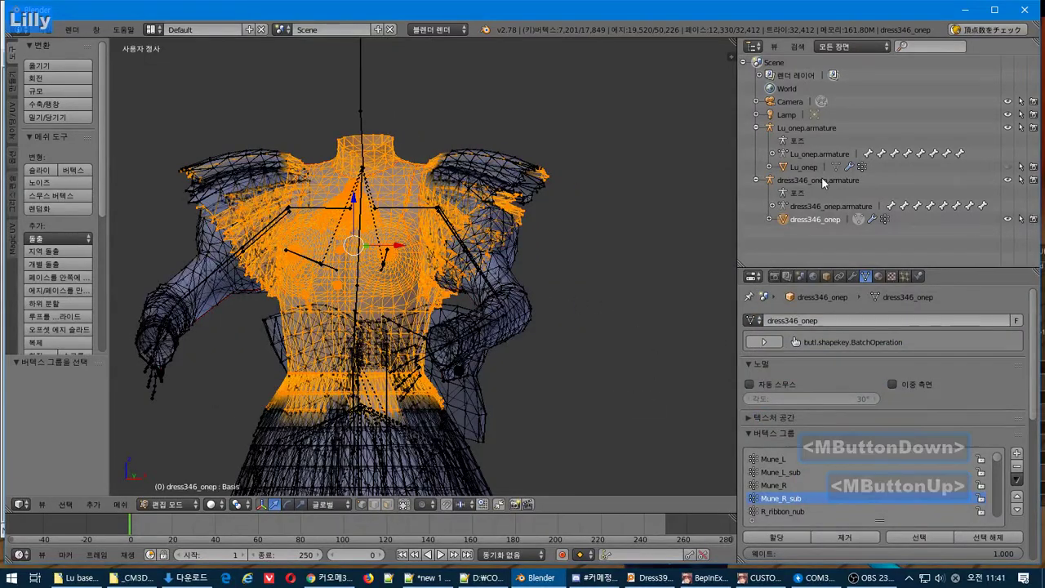
Unhide Lu_onep, select dress346_onep plus Lu_onep as the active object, and open the quick weight transfer options
left_click(795, 169)
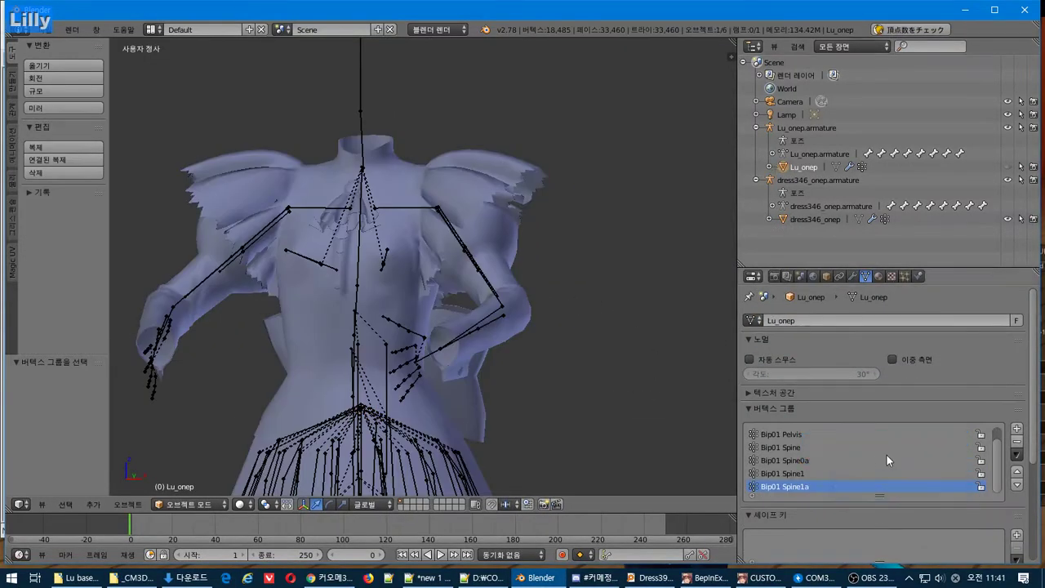
middle_click_drag(494, 281, 526, 282)
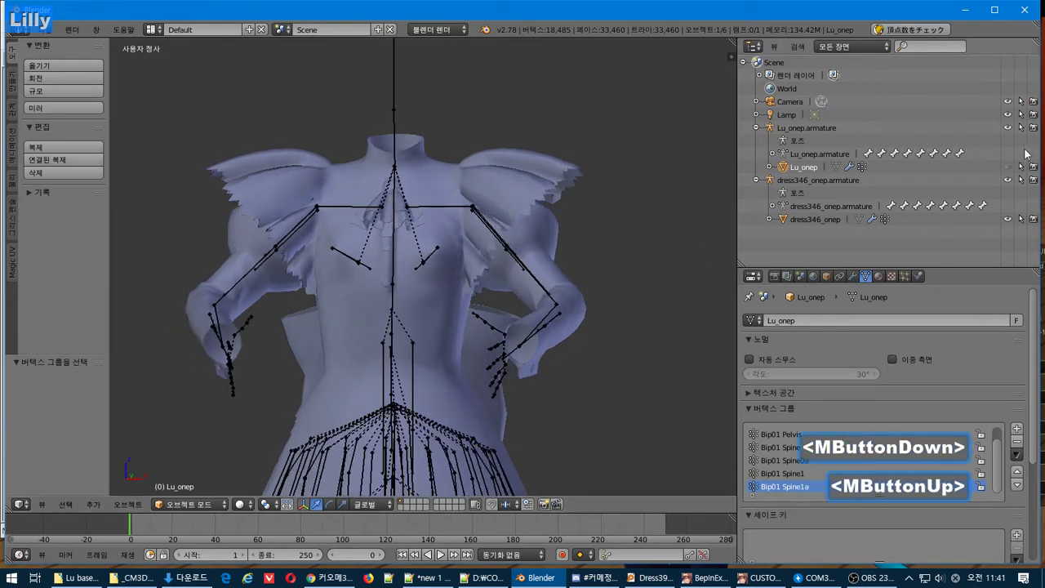
left_click(1009, 167)
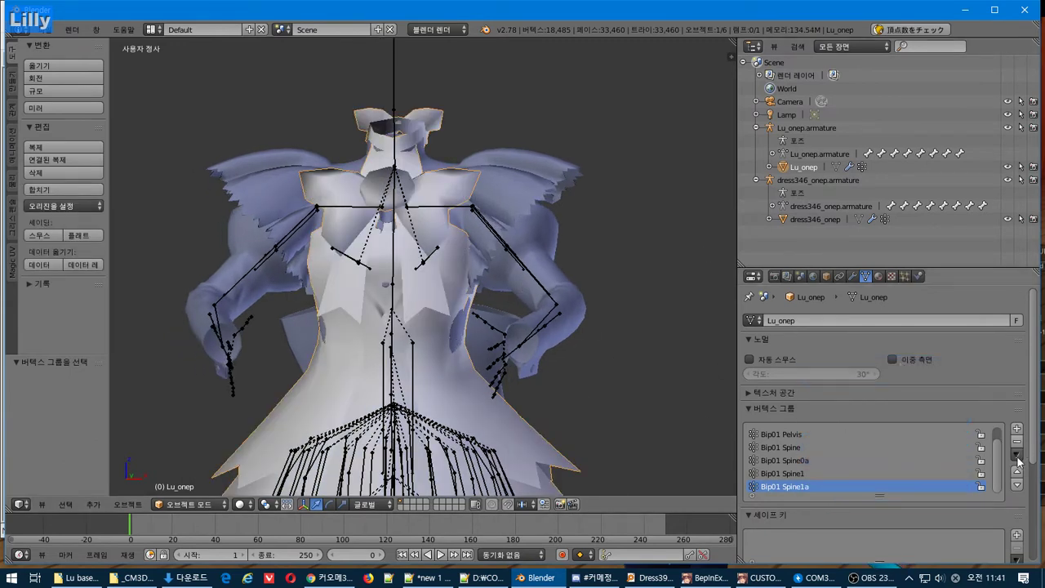
left_click(784, 222)
left_click(786, 169, "shift")
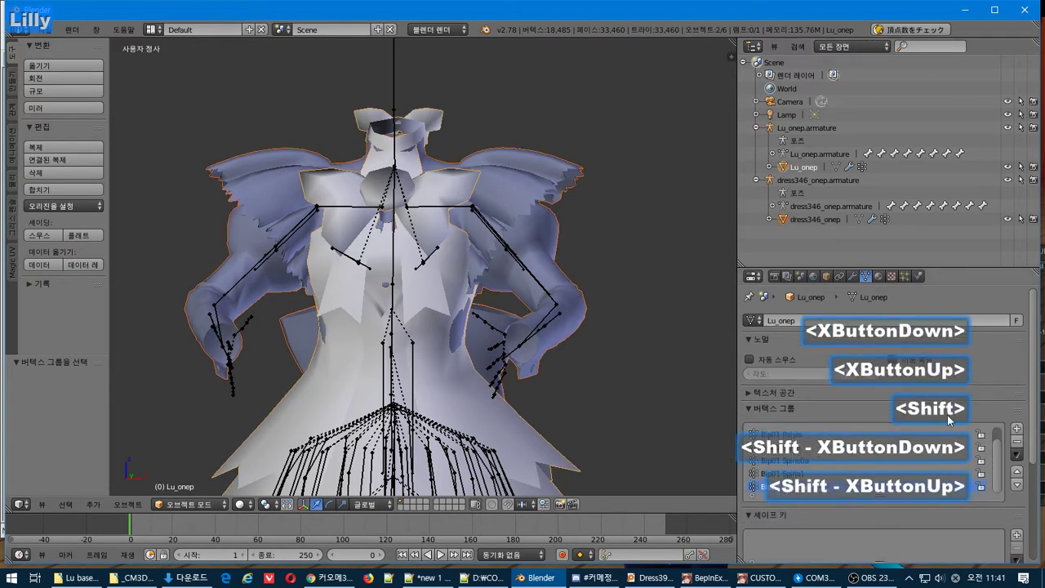
left_click(1017, 454)
left_click(1001, 256)
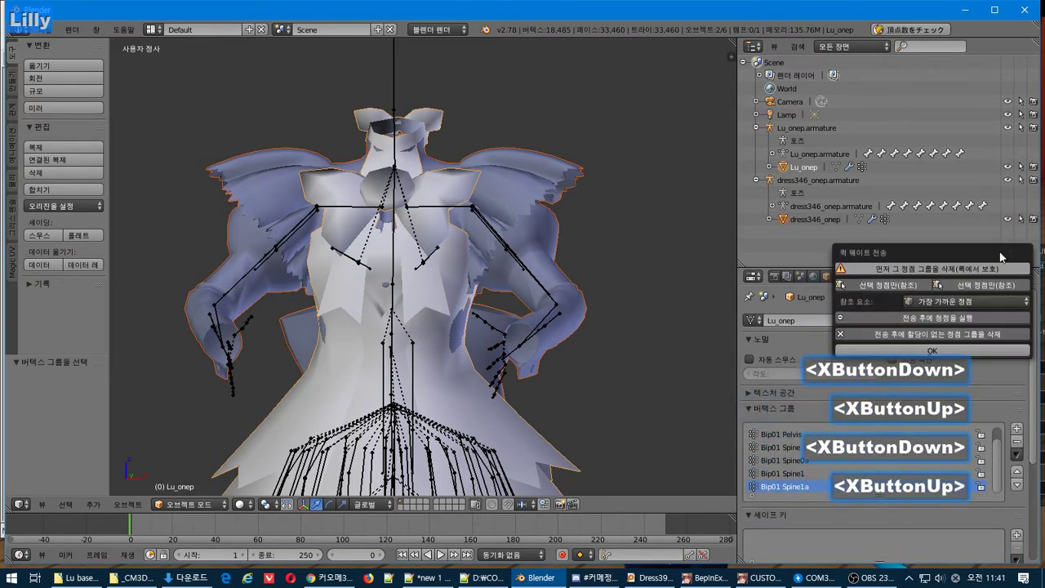
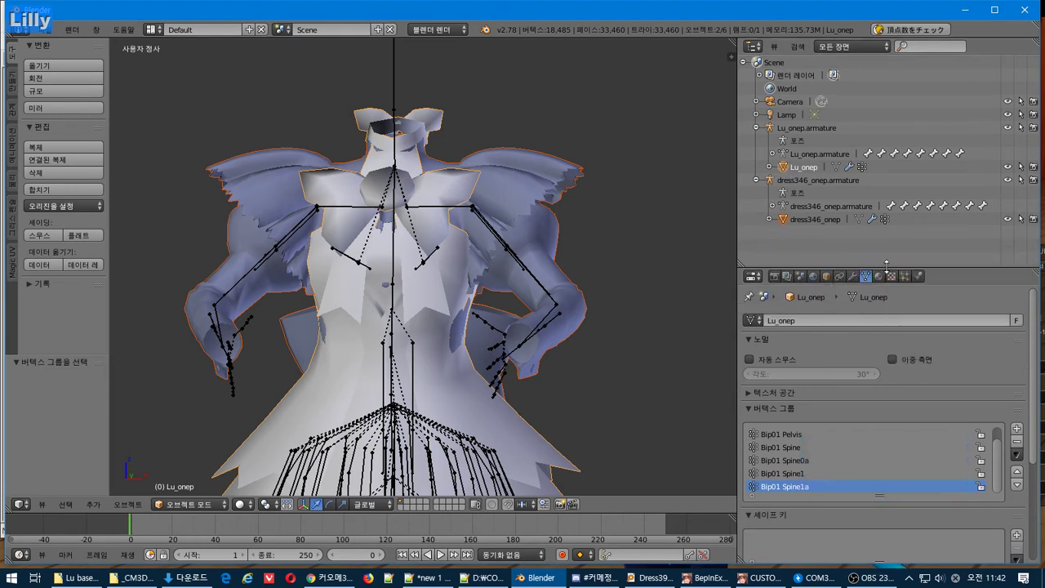
Switch to Notepad++ and add "는 걍 이리저리 해보는거" on a new line below the last note
left_click(1018, 456)
key("alt+Tab")
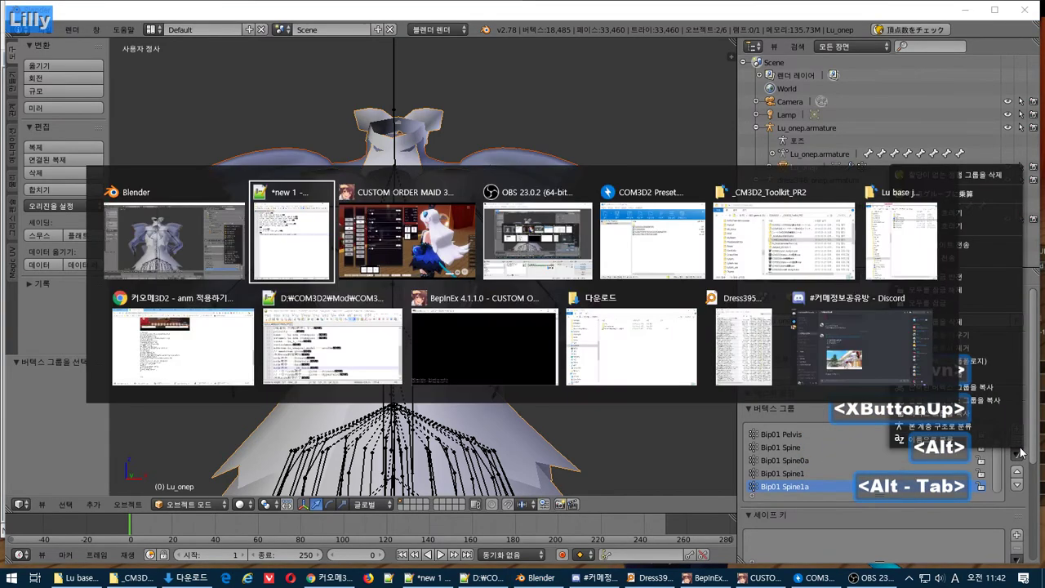
key("Return")
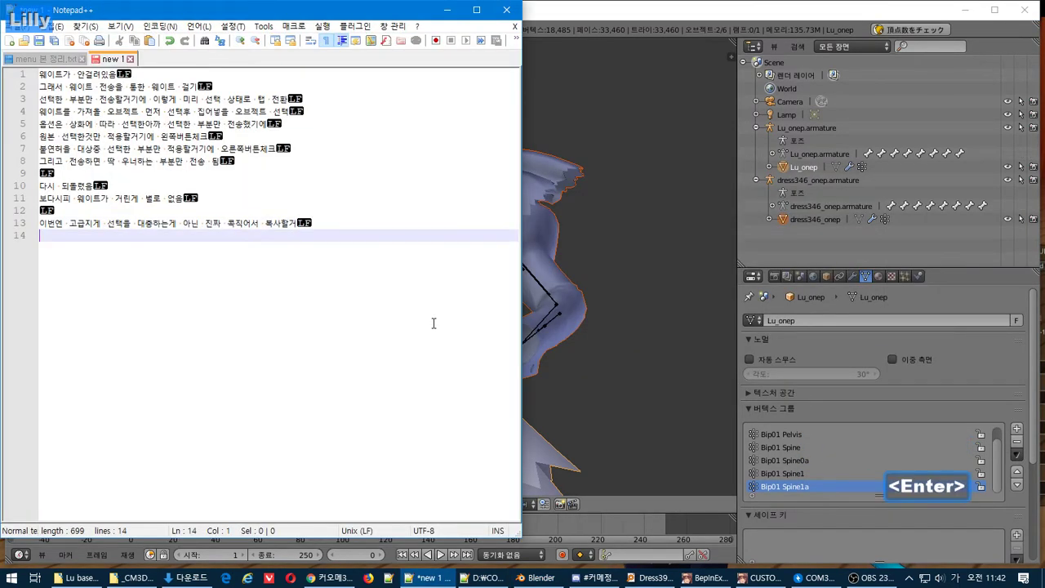
type("는 강 ")
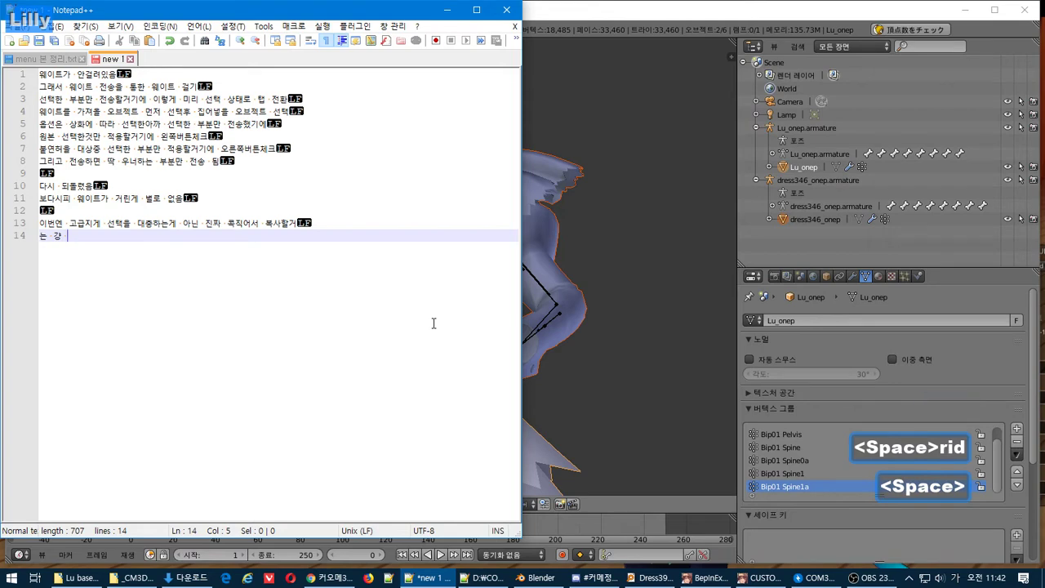
type("이리저리 해보는")
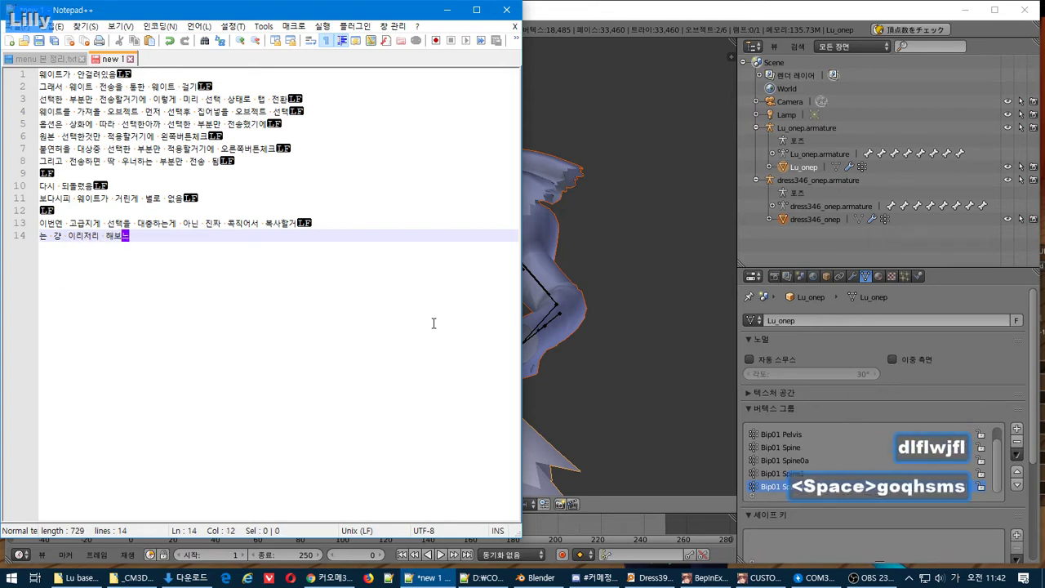
type("거")
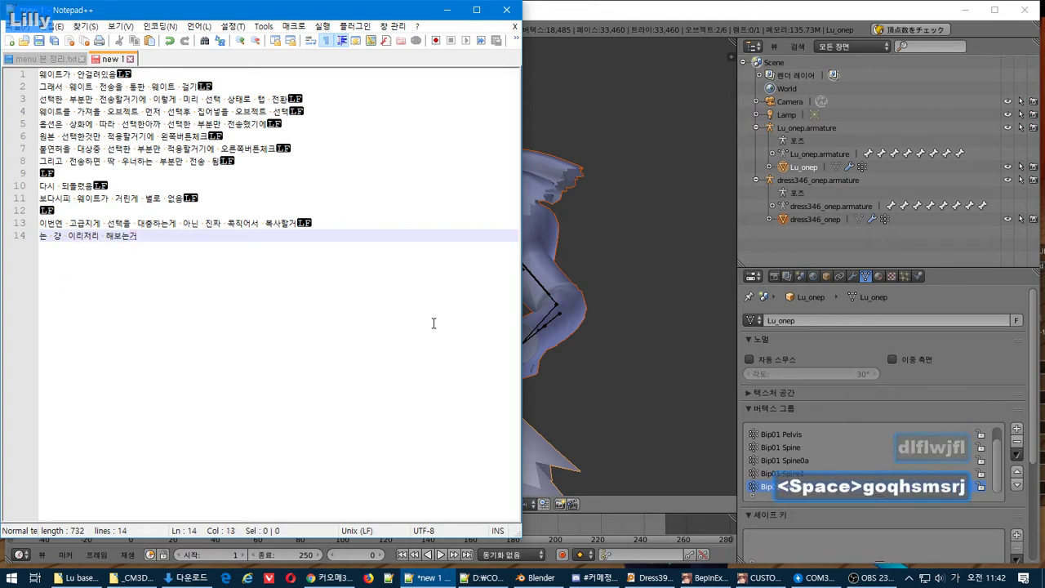
Back in Blender, run the quick weight transfer from dress346_onep to Lu_onep with the nearest vertex (가장 가까운 정점) as reference element
left_click(649, 16)
left_click(1017, 455)
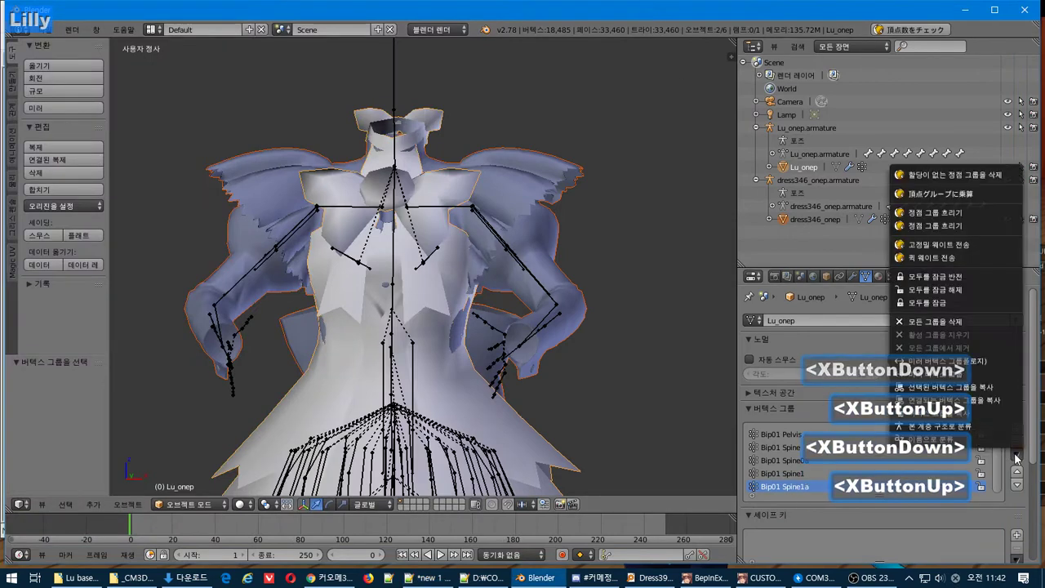
left_click(935, 257)
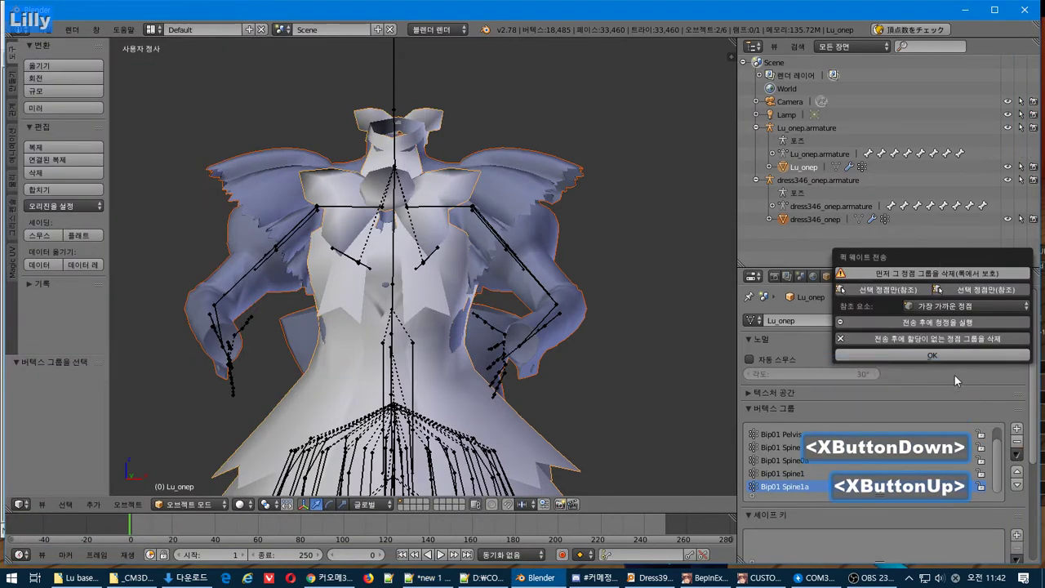
left_click(966, 306)
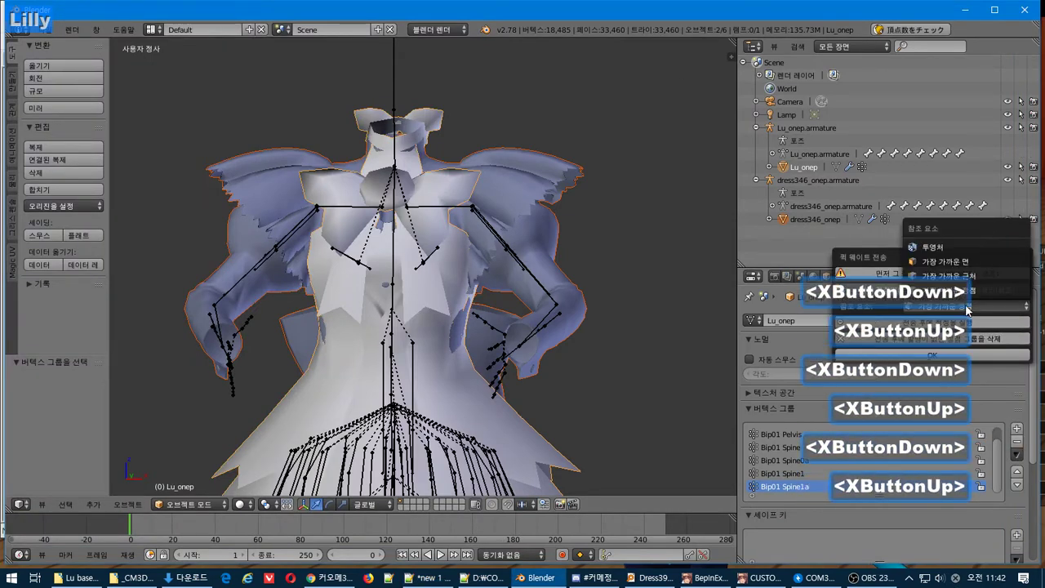
left_click(947, 290)
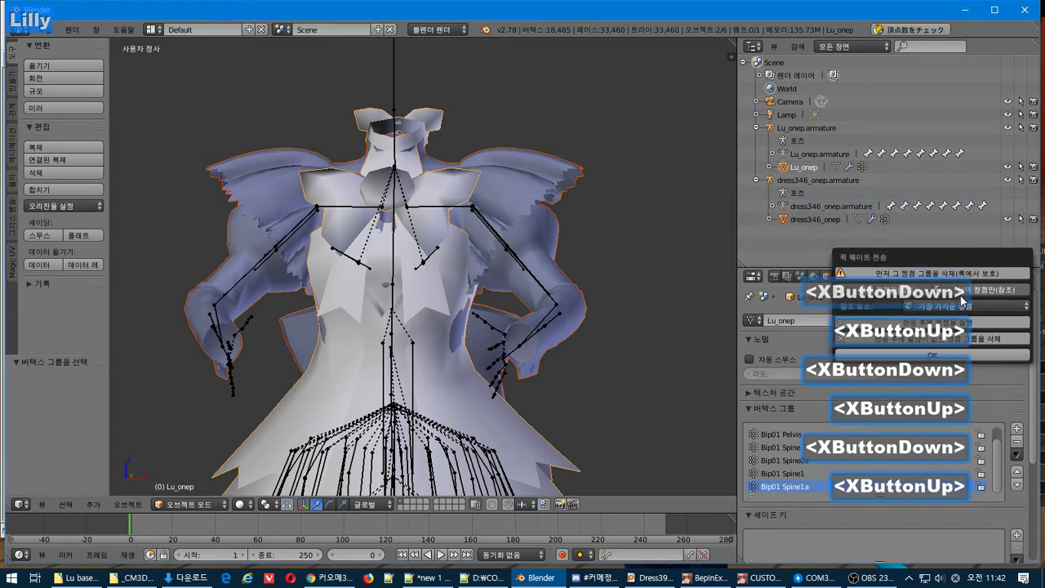
left_click(905, 354)
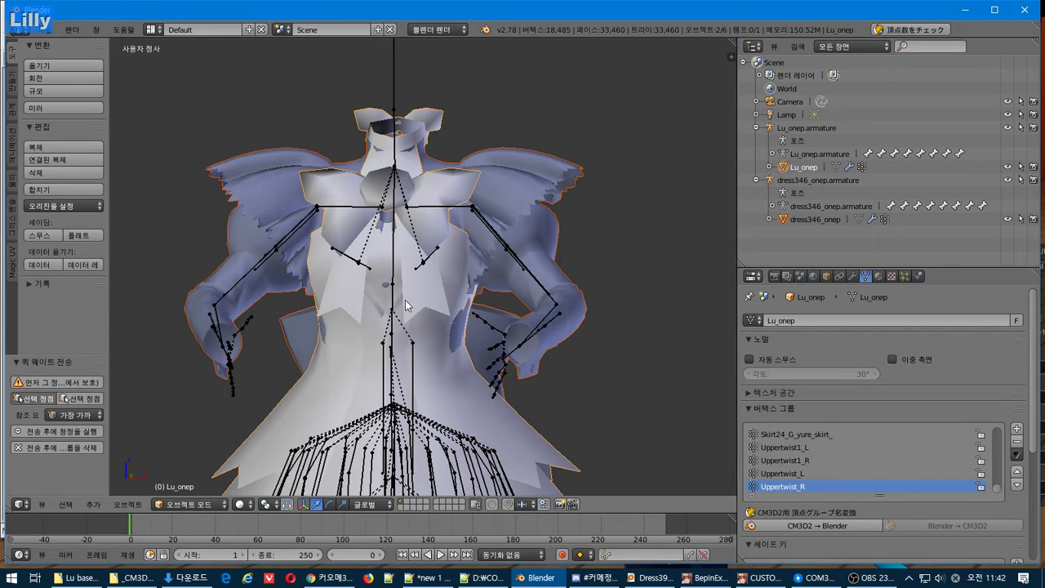
Select Lu_onep on its own and put it in weight paint mode
right_click(468, 369)
right_click(468, 414)
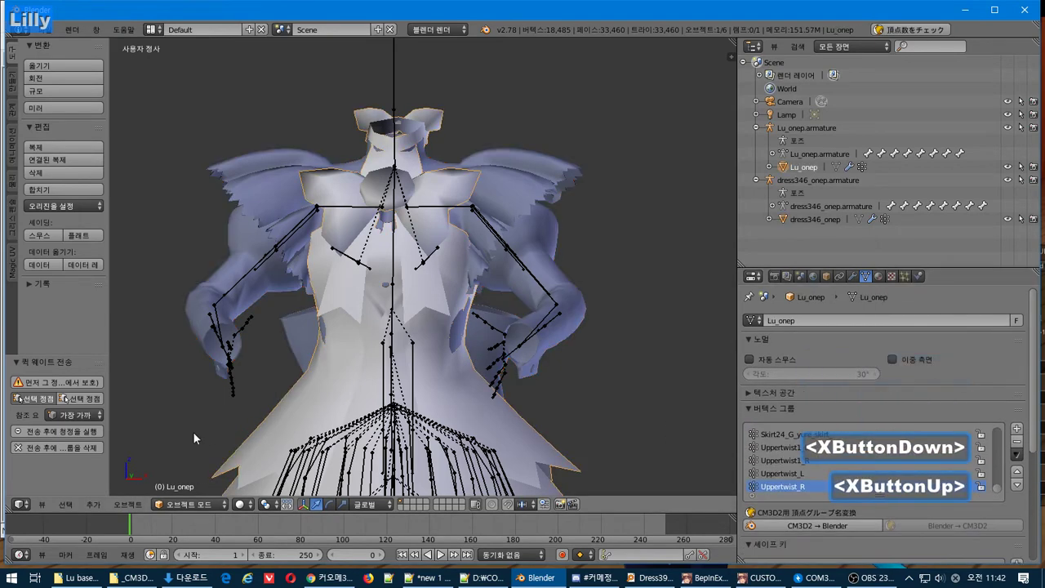
left_click(191, 505)
left_click(219, 438)
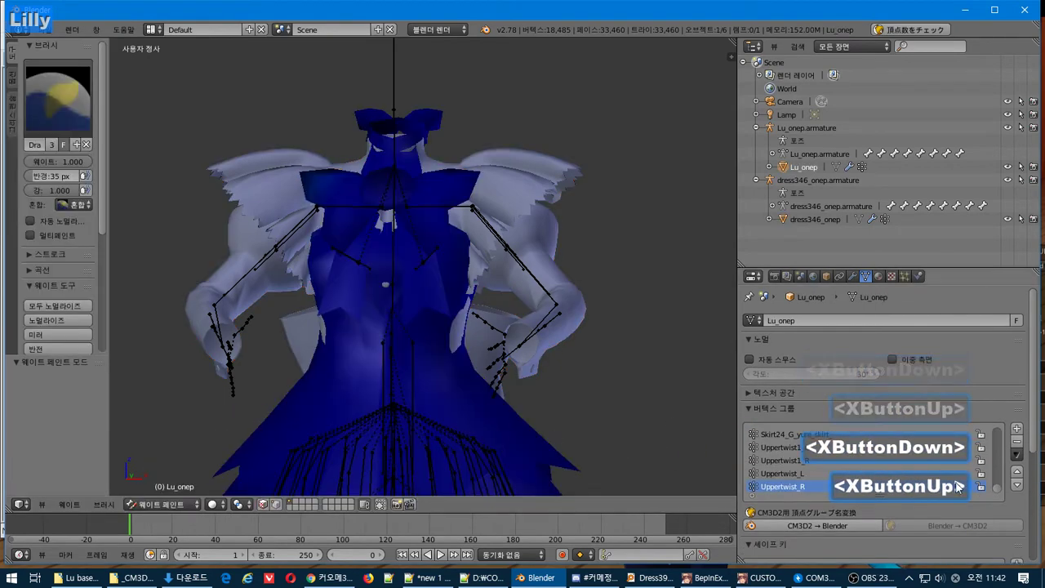
Examine the painted weights of Lu_onep's vertex groups one by one from Uppertwist_L back through the skirt groups to Hip_L
left_click(798, 474)
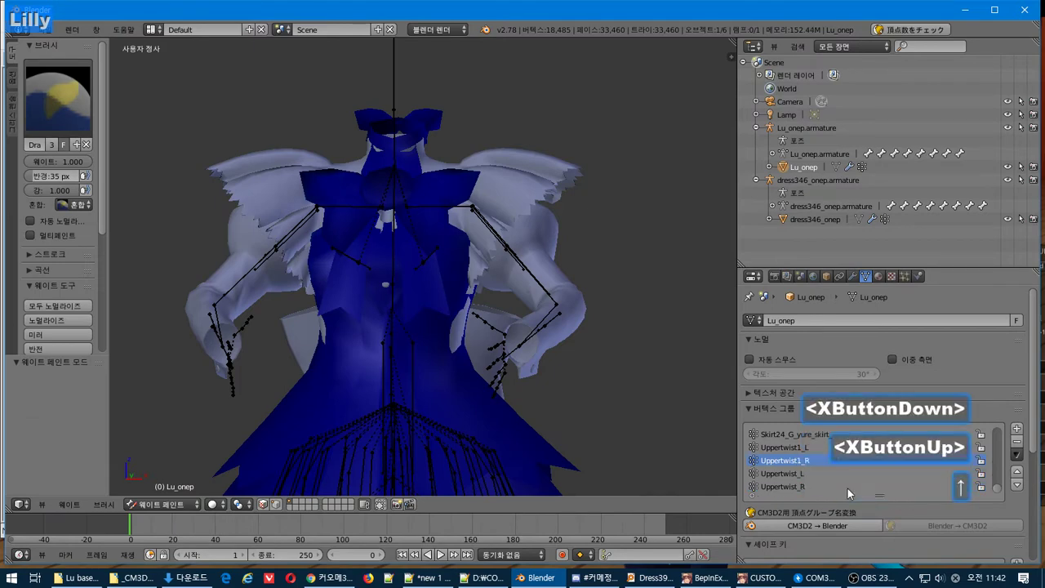
key("Up")
key("Up")
key("Up")
key("Up")
key("Up")
key("Up")
key("Up")
key("Up")
key("Up")
key("Up")
key("Up")
key("Up")
key("Up")
key("Up")
key("Up")
key("Up")
key("Up")
key("Up")
key("Up")
key("Up")
key("Up")
key("Up")
key("Up")
key("Up")
key("Up")
key("Up")
key("Up")
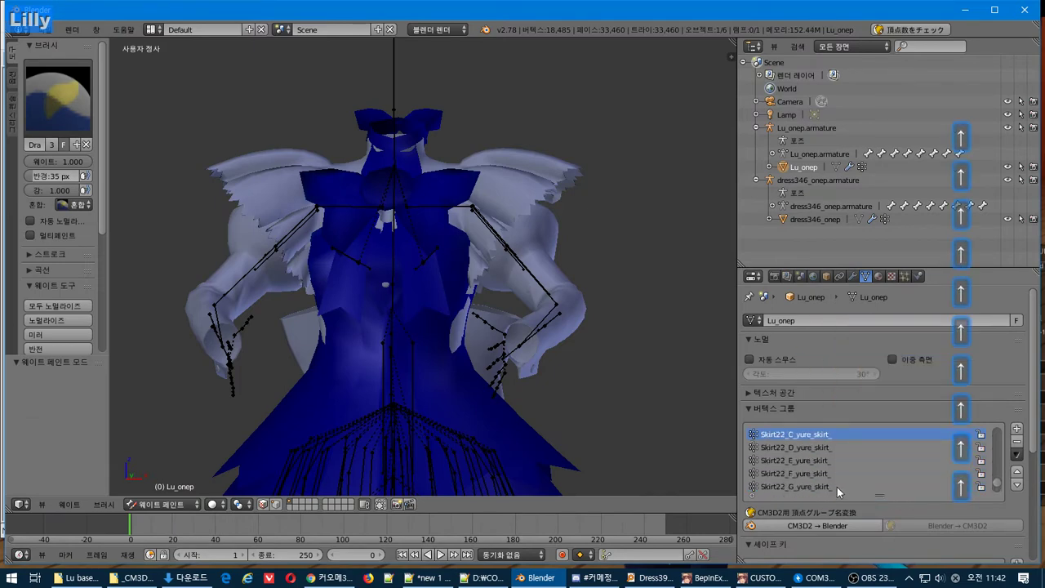
key("Up")
key("Up")
key("Up")
key("Up")
key("Up")
key("Up")
key("Up")
key("Up")
key("Up")
key("Up")
key("Up")
key("Up")
key("Up")
key("Up")
key("Up")
key("Up")
key("Up")
key("Up")
key("Up")
key("Up")
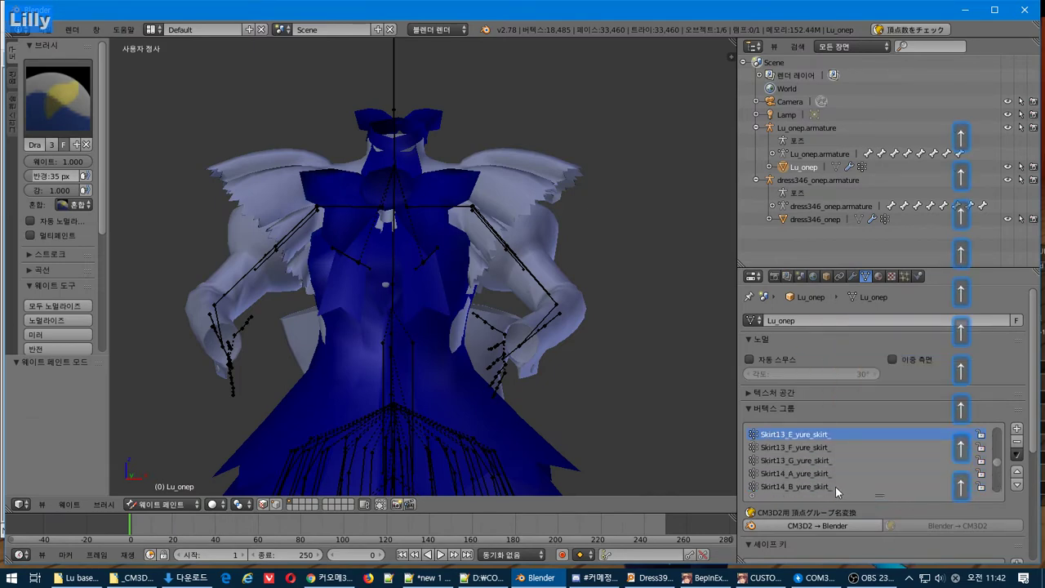
key("Up")
key("Up")
key("Up")
key("Up")
key("Up")
key("Up")
key("Up")
key("Up")
key("Up")
key("Up")
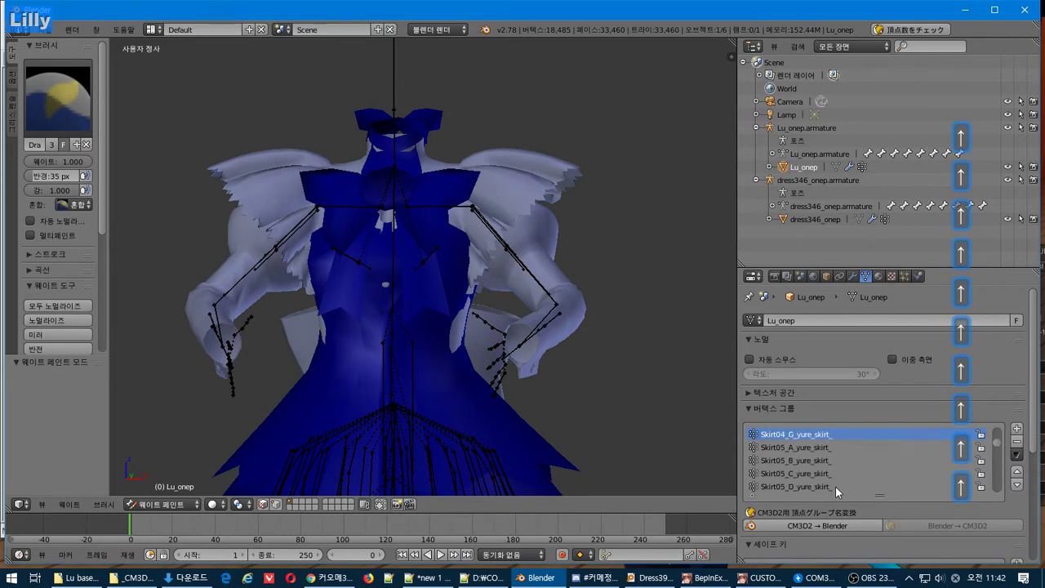
key("Up")
key("Up")
key("Up")
key("Up")
key("Up")
key("Up")
key("Up")
key("Up")
key("Up")
key("Up")
key("Up")
key("Up")
key("Up")
key("Up")
key("Up")
key("Up")
key("Up")
key("Up")
key("Up")
key("Up")
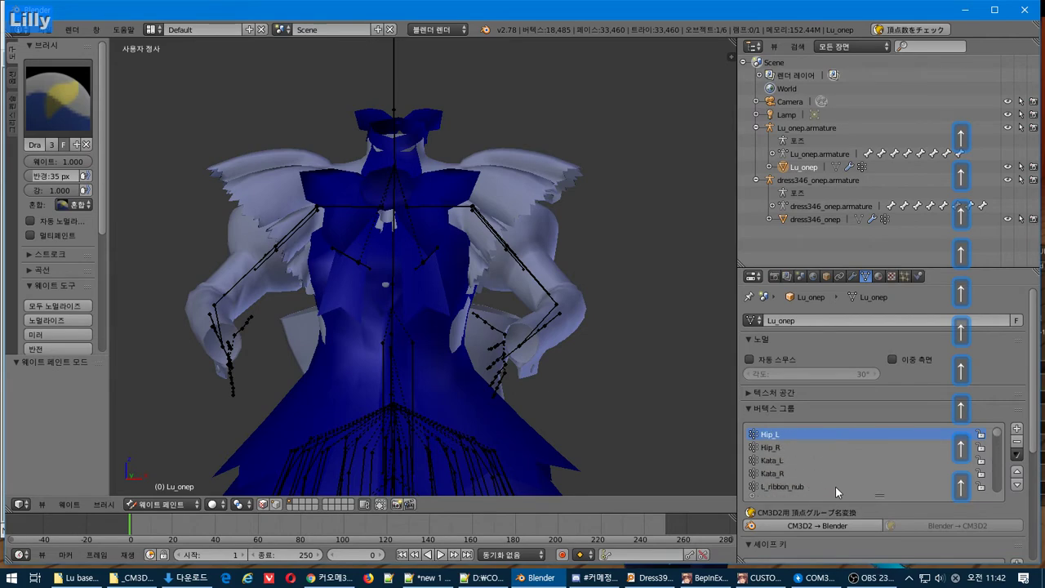
Examine Lu_onep's weights group by group from Bip01 Spine through the clavicle, arm and Kata groups to Mune_R_sub
key("Down")
key("Down")
key("Down")
key("Down")
key("Down")
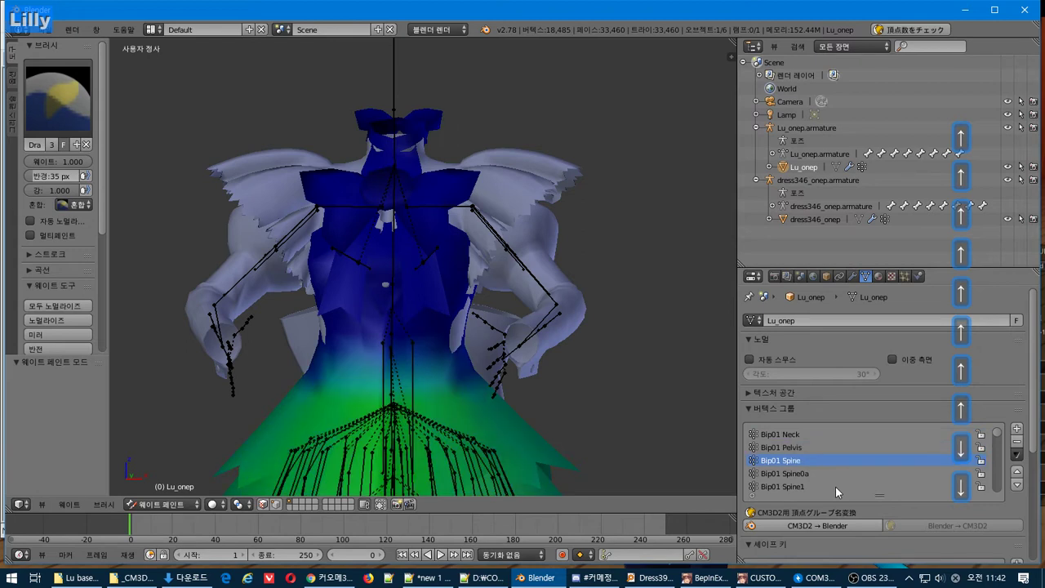
key("Down")
key("Down")
key("Down")
key("Down")
key("Down")
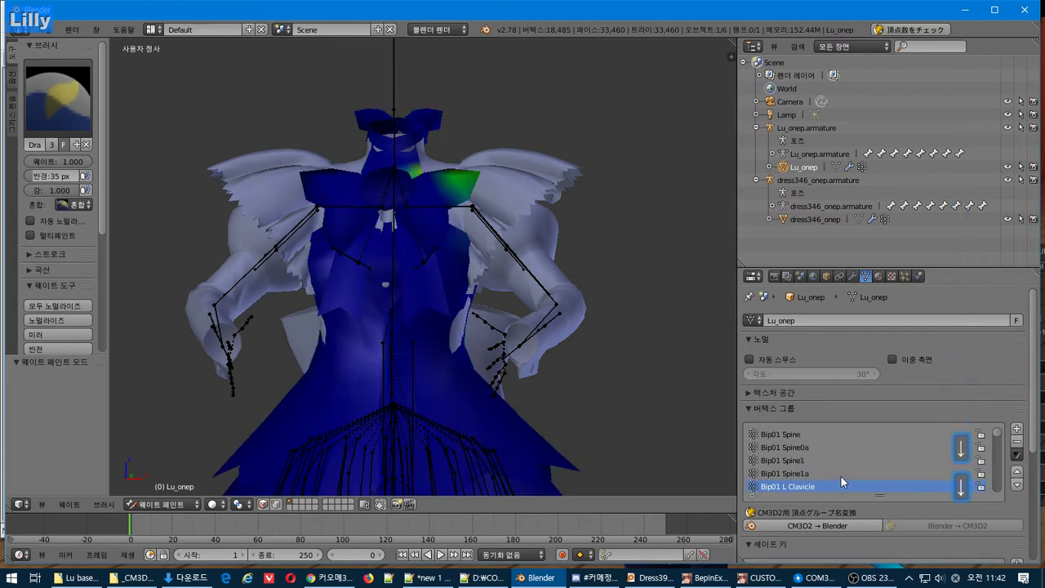
key("Down")
key("Down")
key("Down")
key("Down")
key("Down")
key("Down")
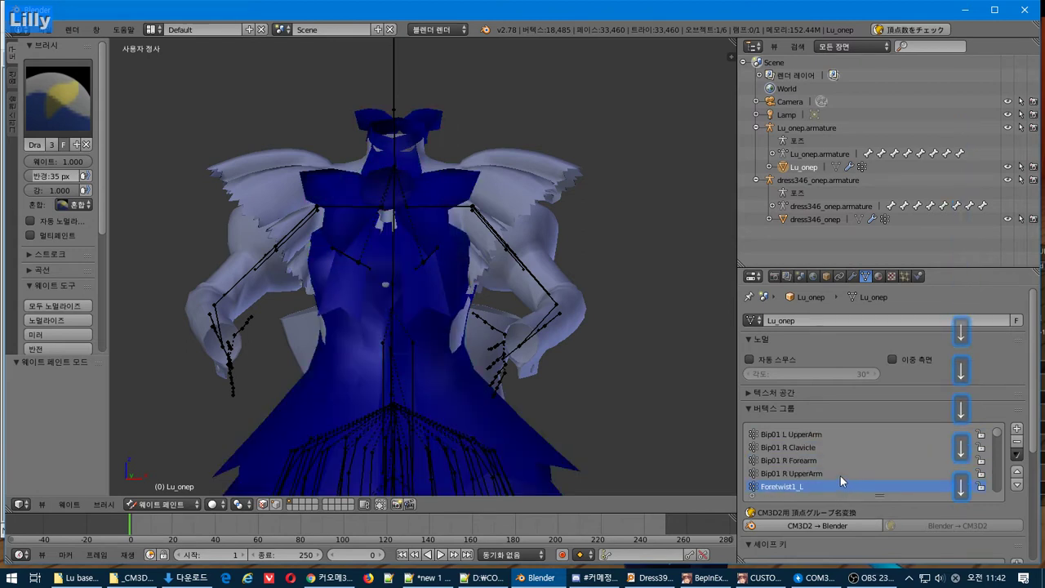
key("Down")
key("Down")
key("Down")
key("Down")
key("Down")
key("Down")
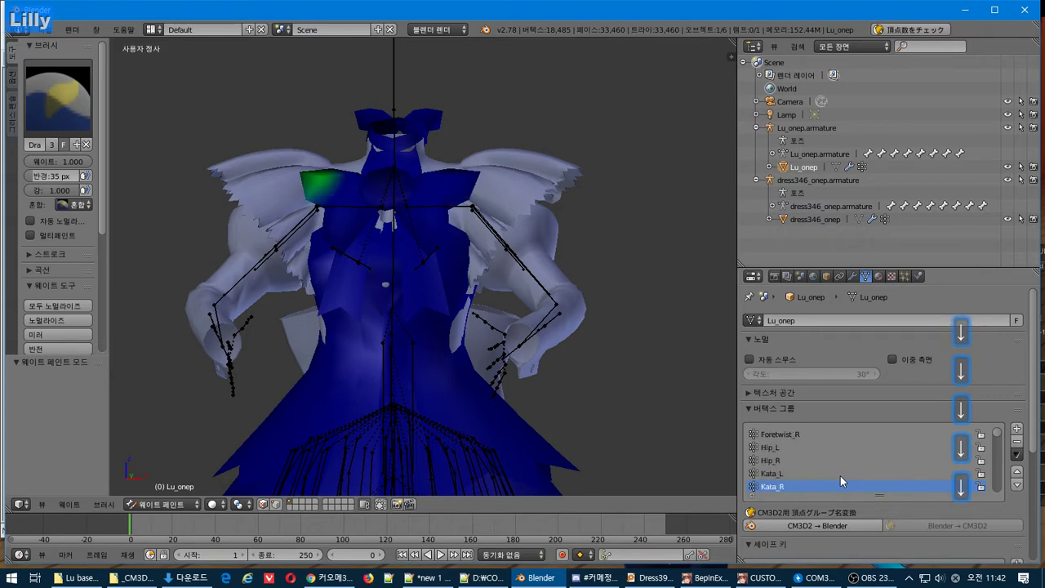
key("Down")
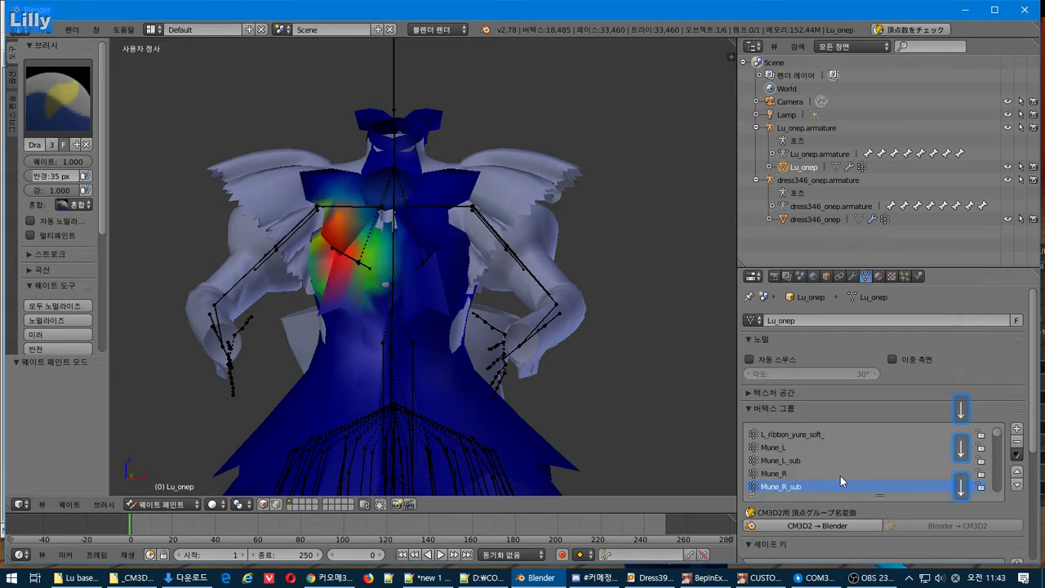
Check Lu_onep's mesh in edit mode and add "그런데 모드의 밀도가 낮아서 제대로된 효과 보기 힘들드" as a new last line in Notepad++
middle_click_drag(421, 359, 442, 337)
key("Tab")
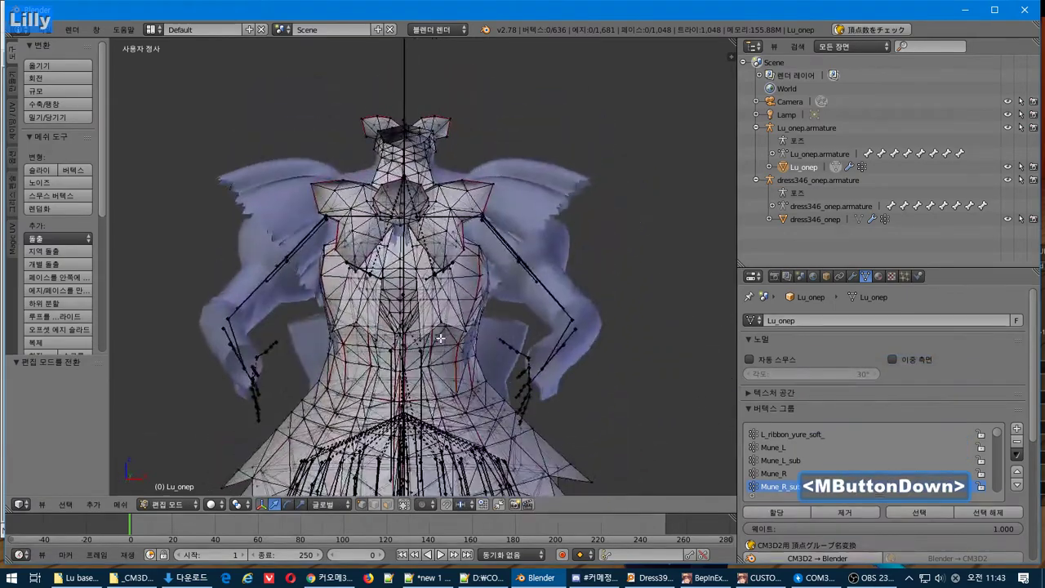
key("alt+Tab")
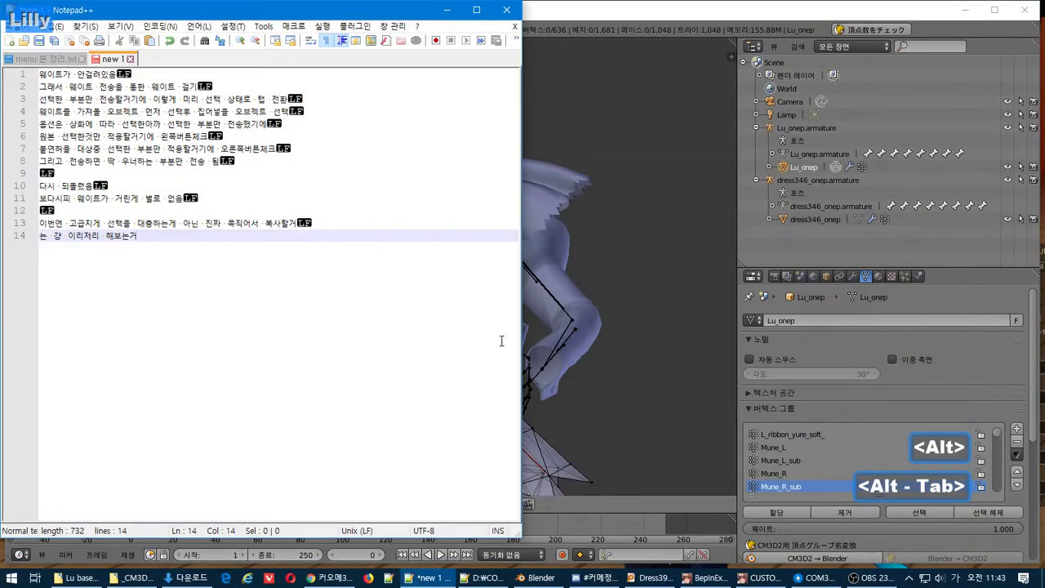
key("Return")
type("그런")
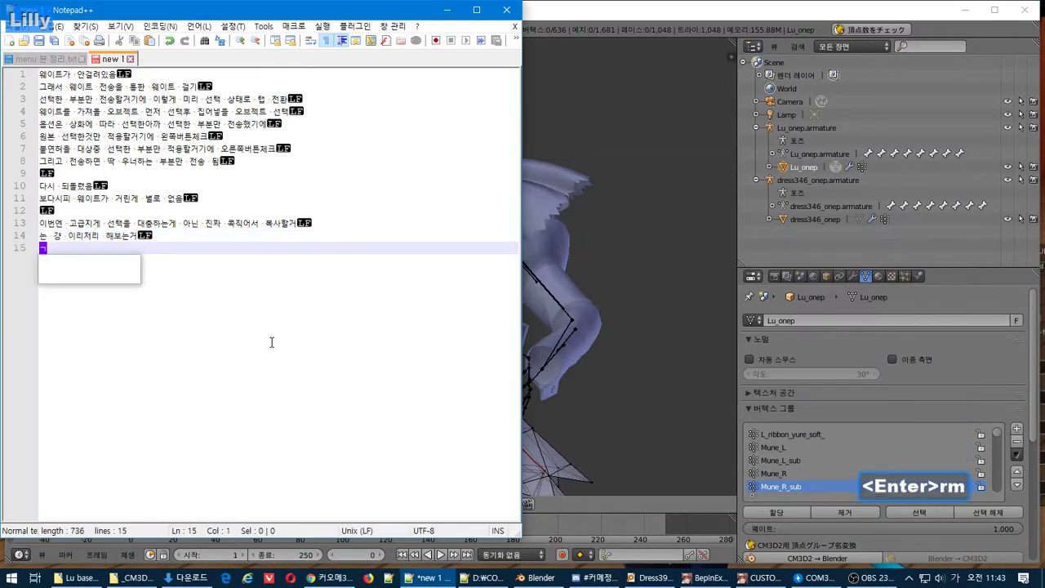
type("데 ")
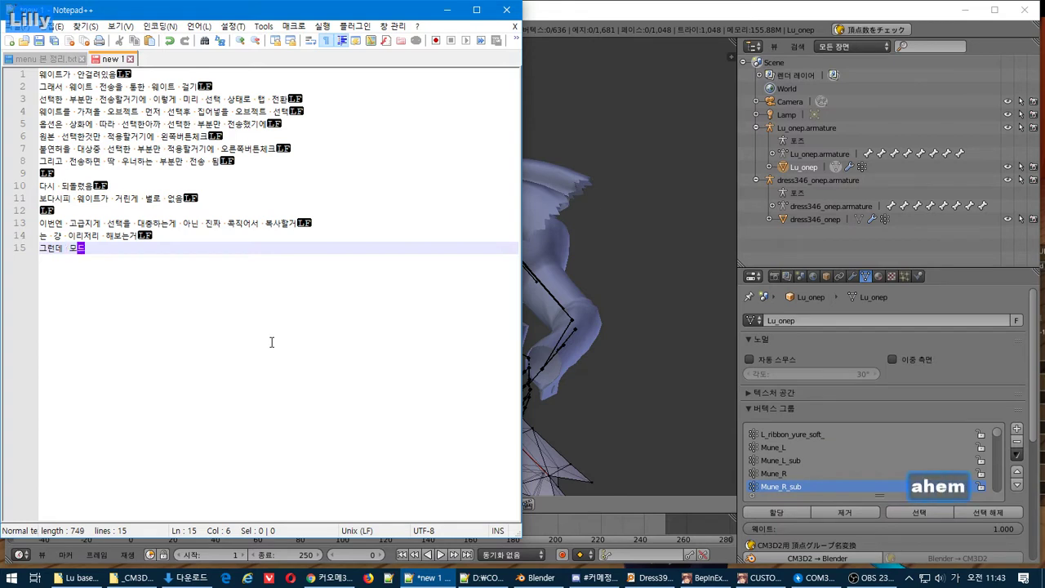
type("모드의 ")
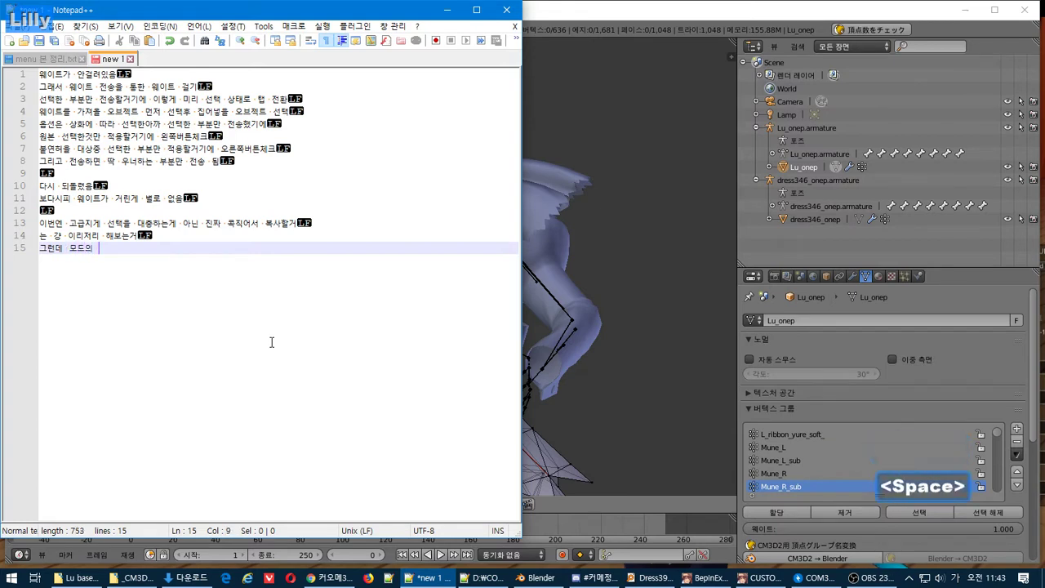
type("미")
type("도가 나")
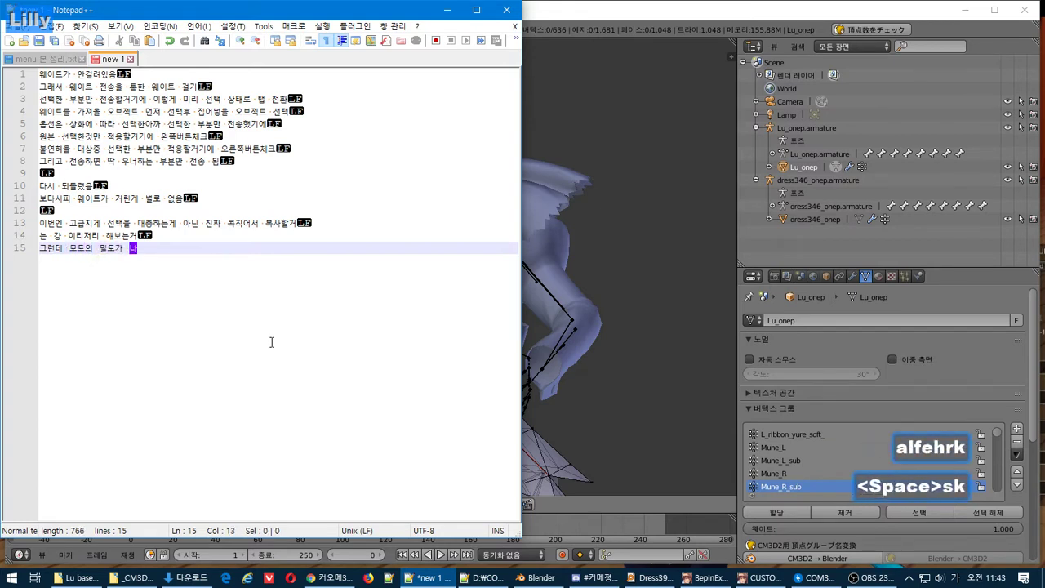
type("아서 제대로된 효과 보기")
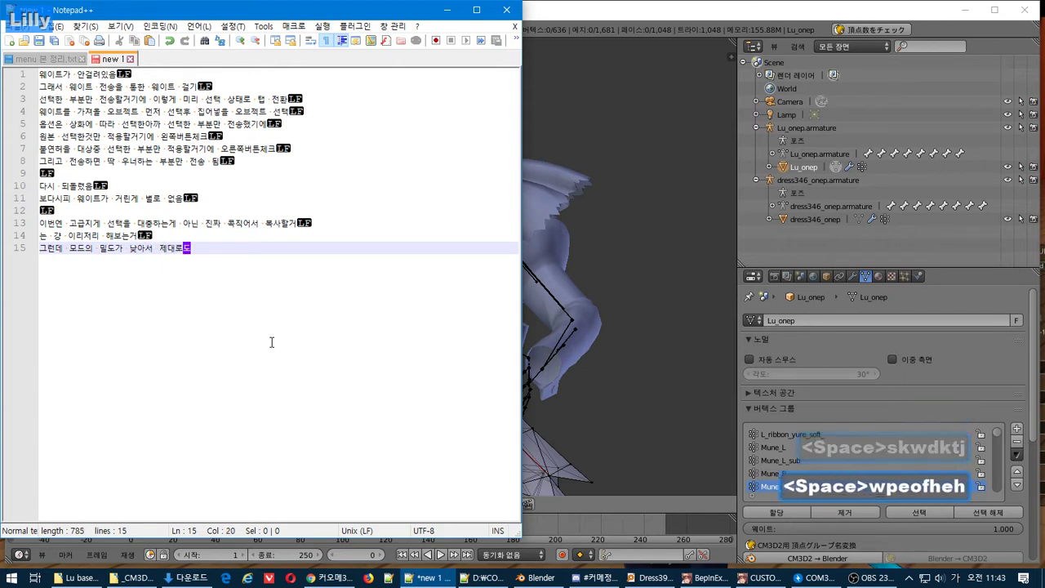
type(" 힘들드")
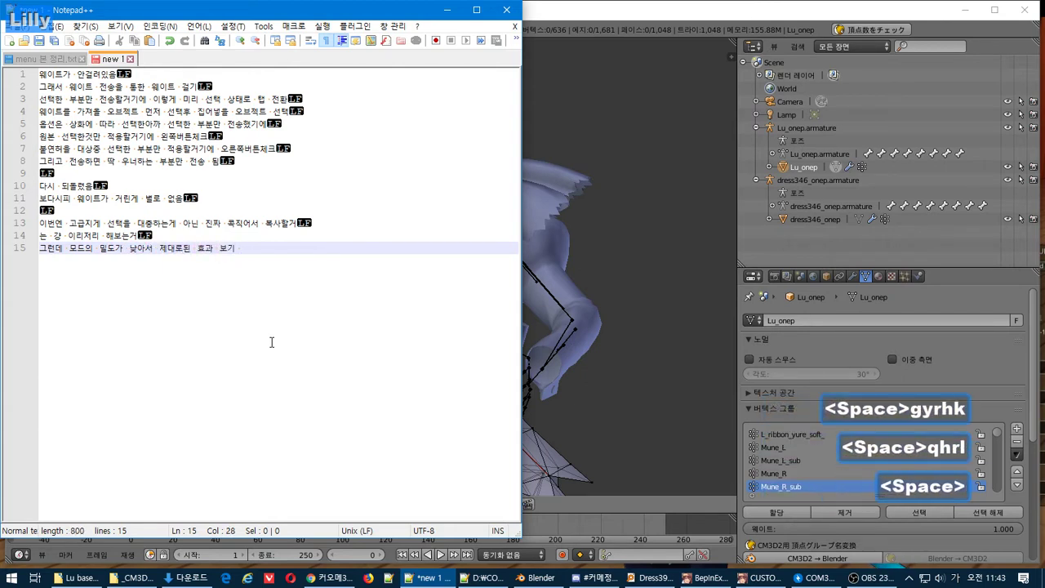
Back in Blender, return Lu_onep to object mode and move it about 1.9 units sideways, clear of dress346_onep
left_click(542, 5)
key("Tab")
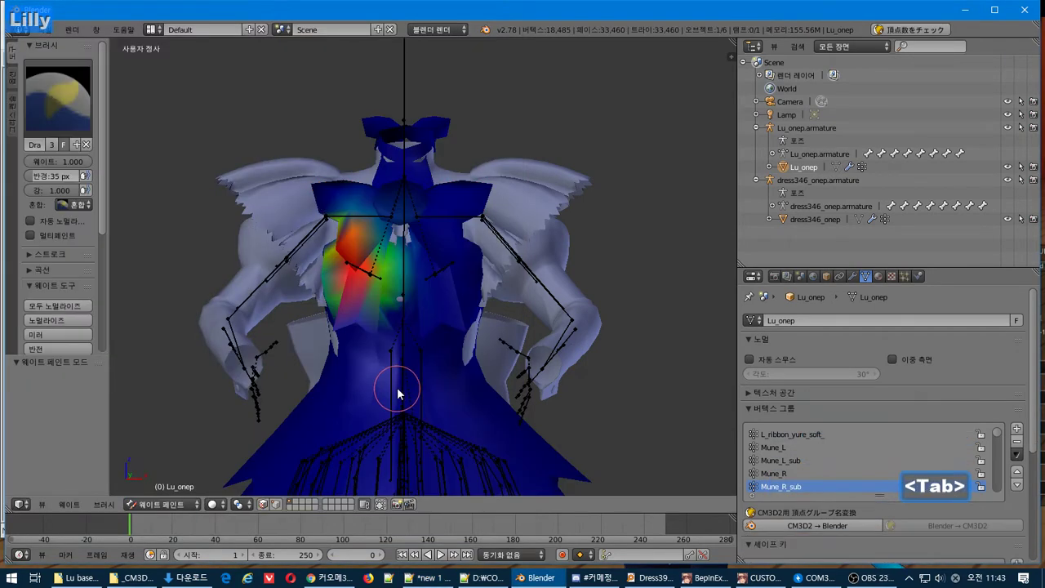
left_click(187, 500)
left_click(156, 493)
key("g")
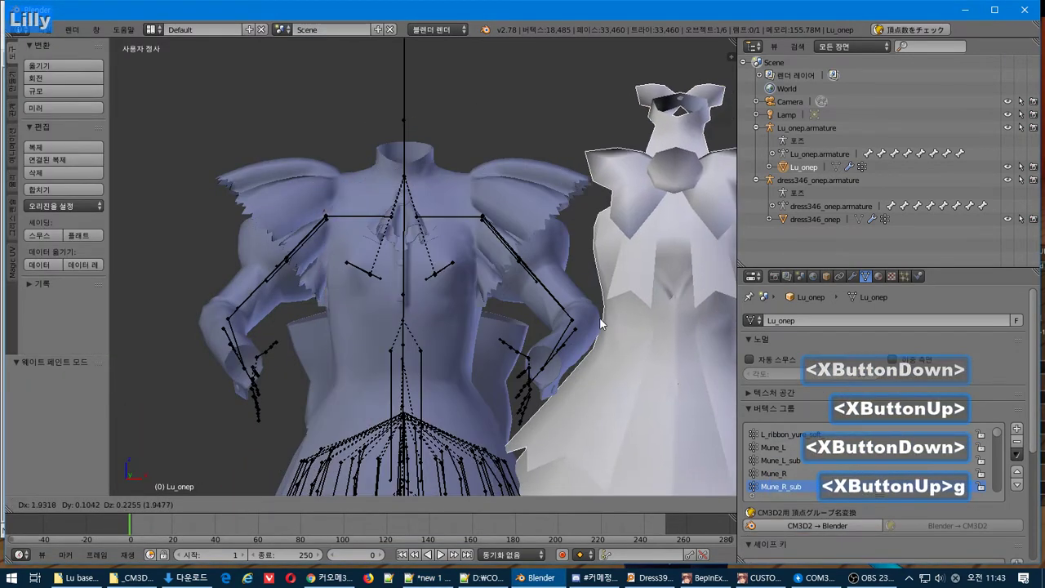
left_click(608, 333)
Compare the mesh density of Lu_onep and dress346_onep by viewing each in edit mode, ending in object mode
key("Tab")
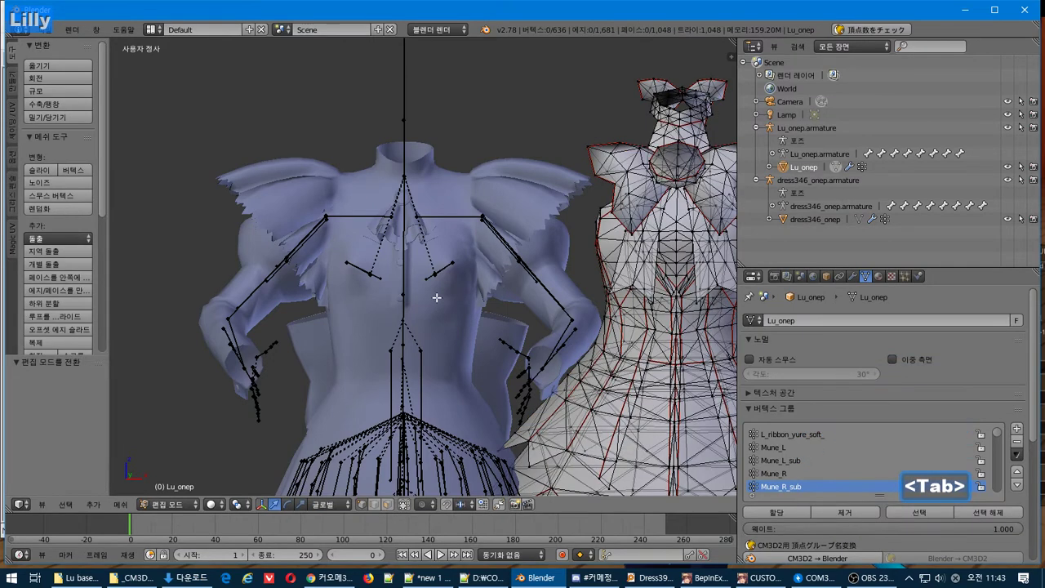
left_click(429, 349)
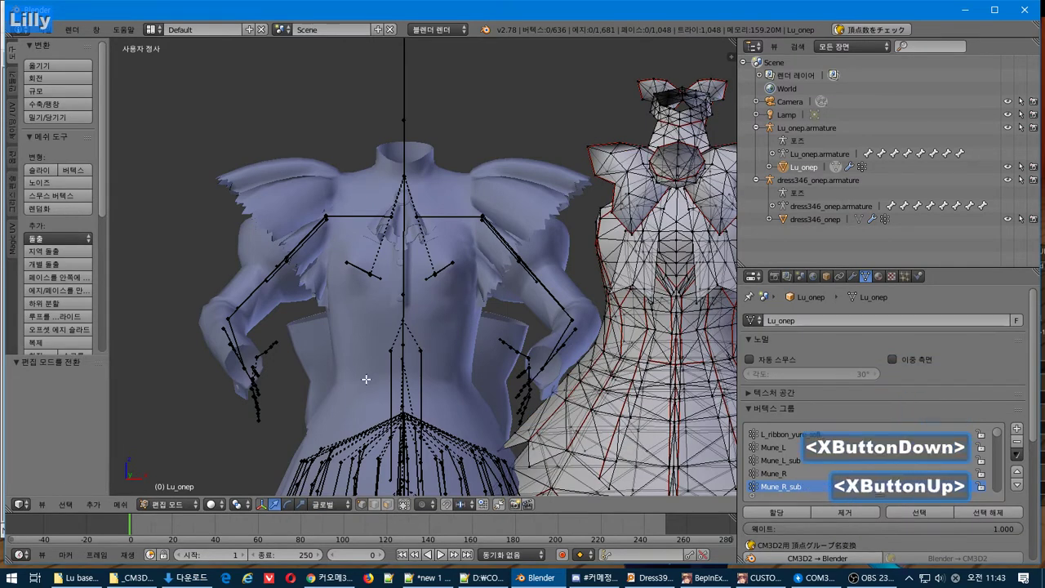
left_click(781, 219)
key("Tab")
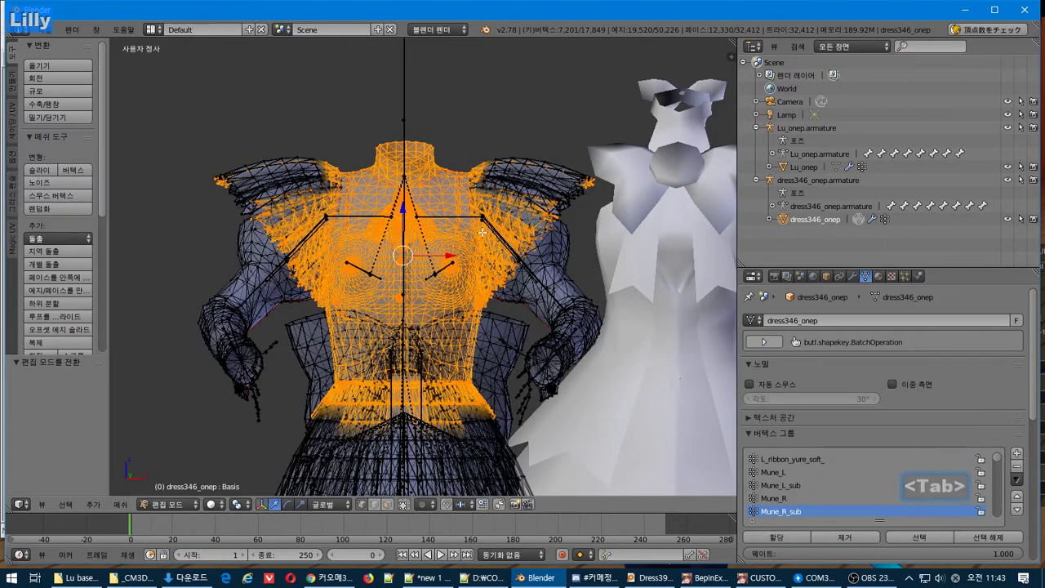
key("Tab")
right_click(668, 343)
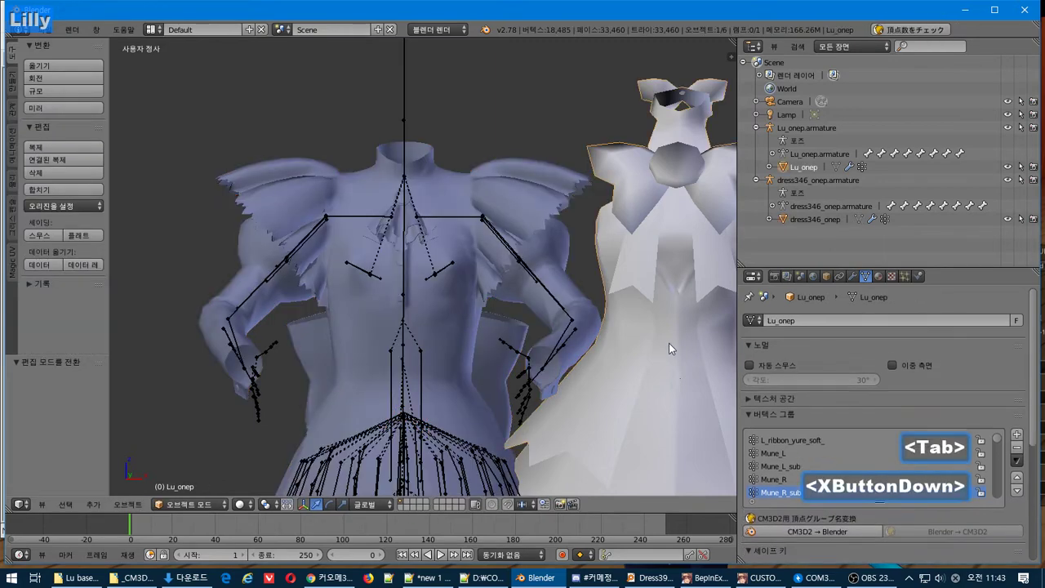
key("Tab")
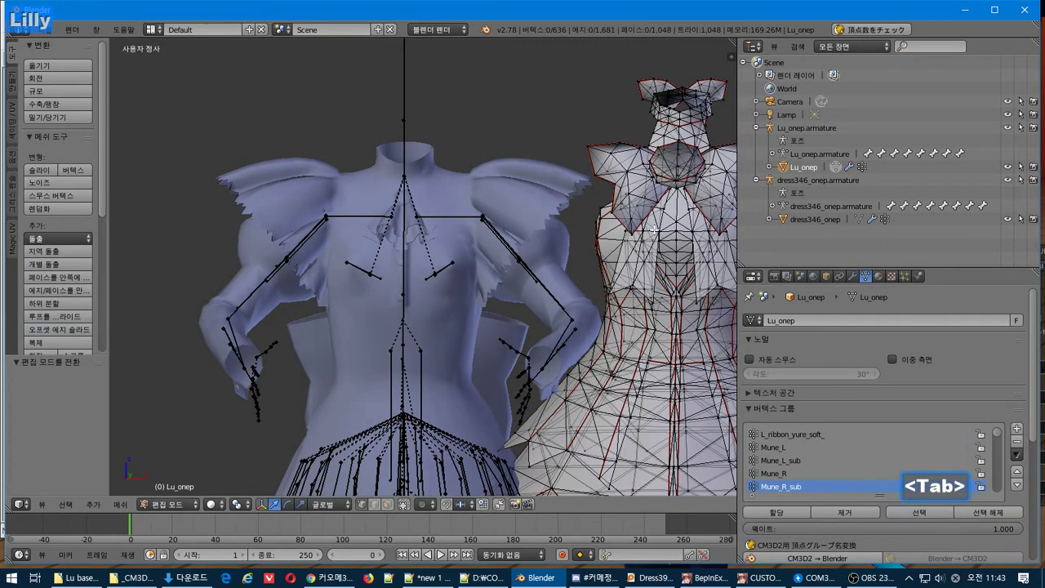
key("Tab")
scroll(579, 320, "down", 4)
scroll(578, 315, "up", 2)
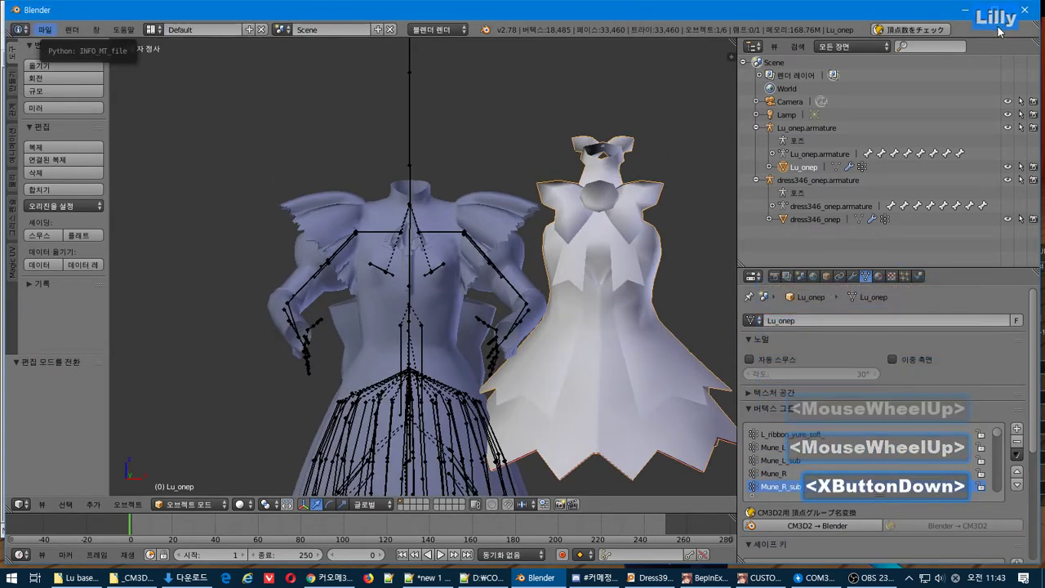
Start a CM3D2 model (.model) export of Lu_onep and choose the recent Lu base job folder as destination
left_click(47, 30)
mouse_move(115, 285)
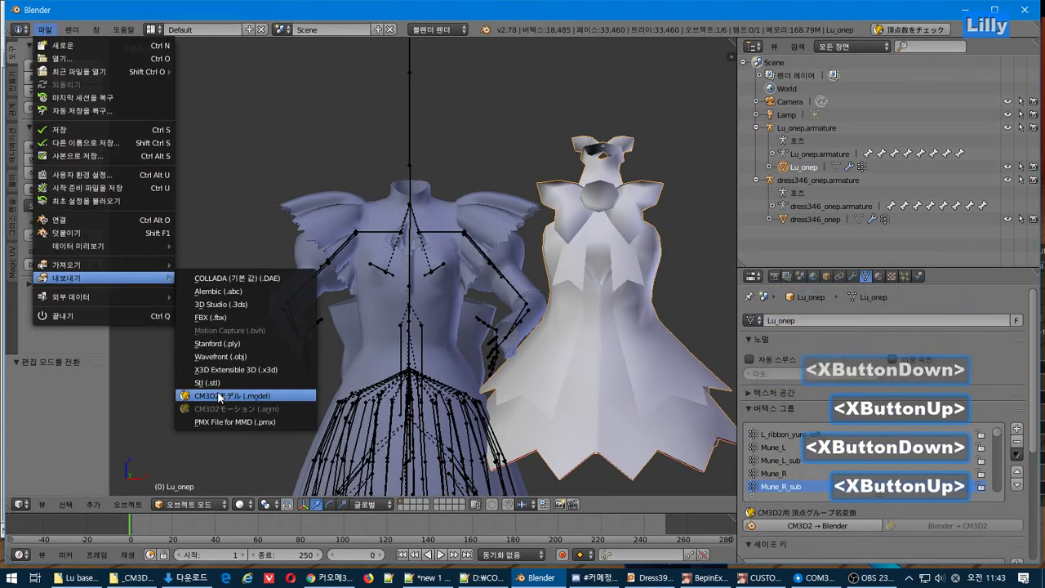
left_click(237, 398)
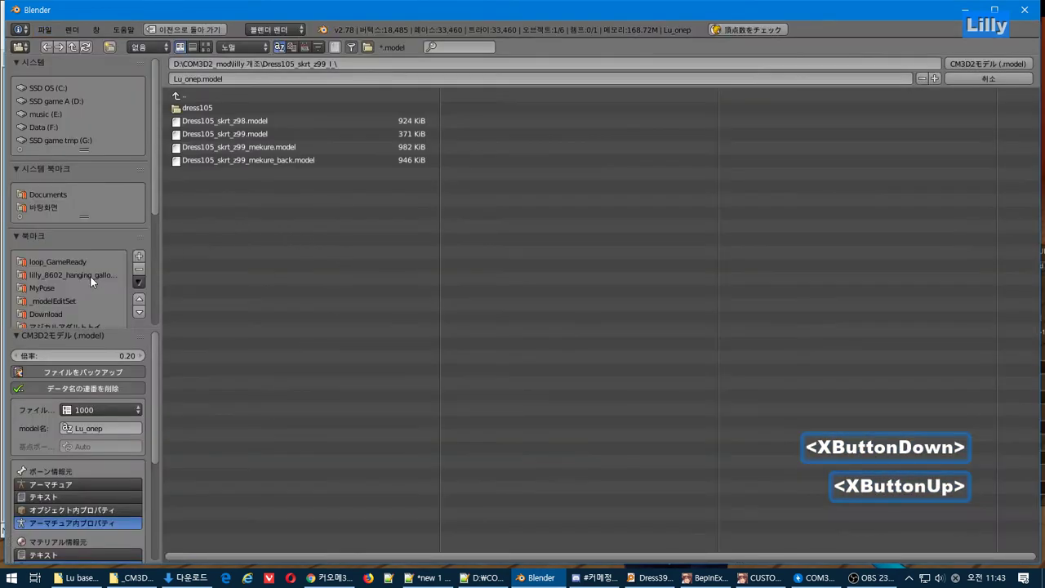
scroll(78, 251, "down", 7)
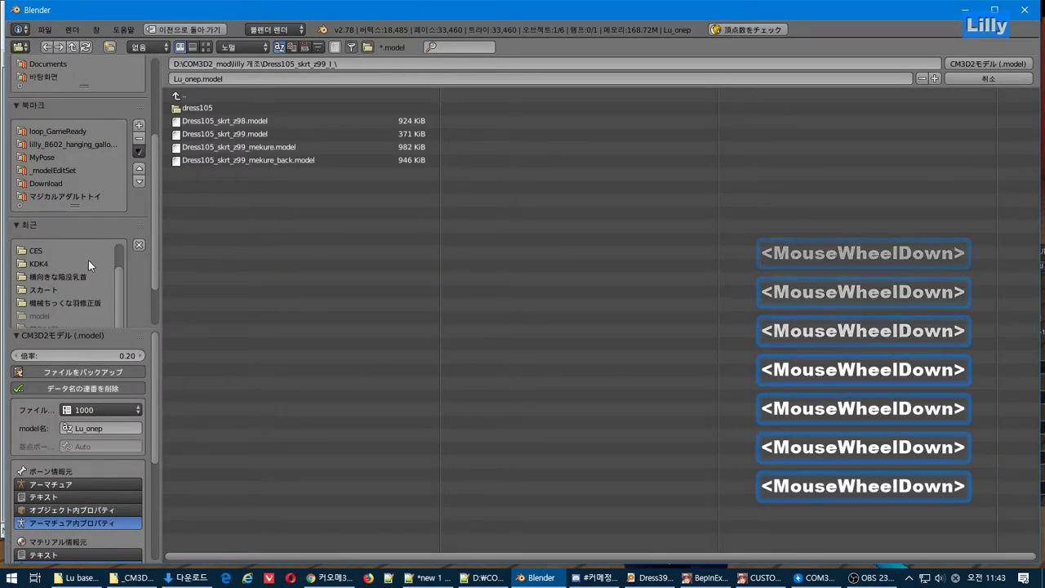
scroll(79, 260, "up", 3)
left_click(39, 249)
left_click(51, 263)
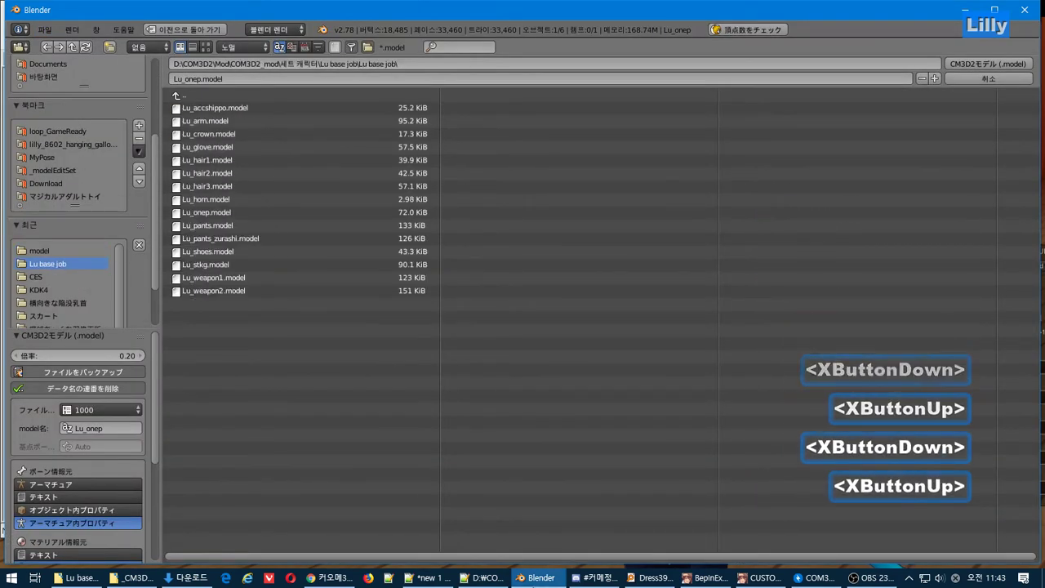
In File Explorer, open the inner Lu base job folder and duplicate Lu_onep.model there
left_click(76, 577)
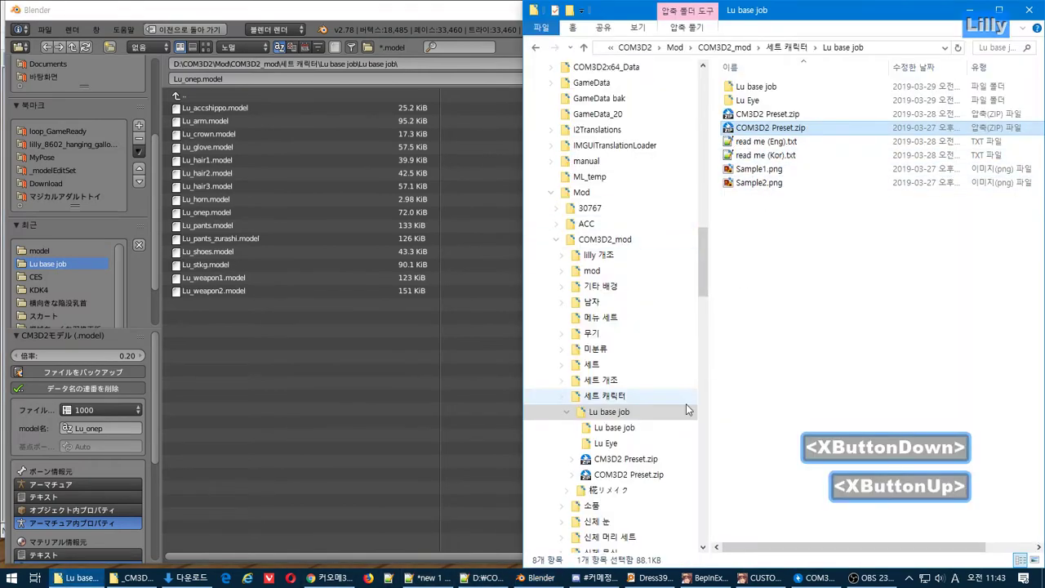
left_click(648, 430)
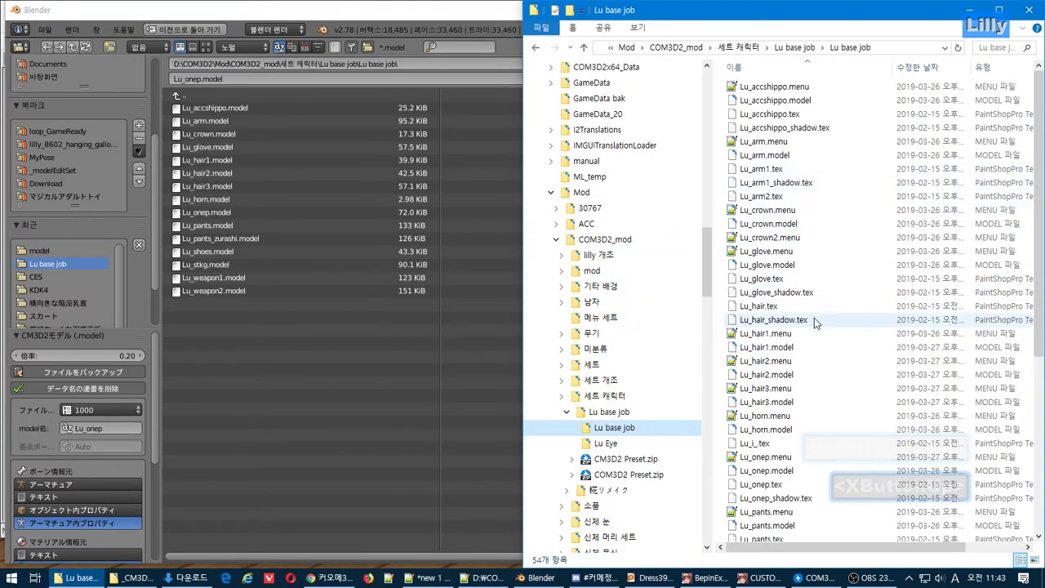
scroll(809, 351, "down", 3)
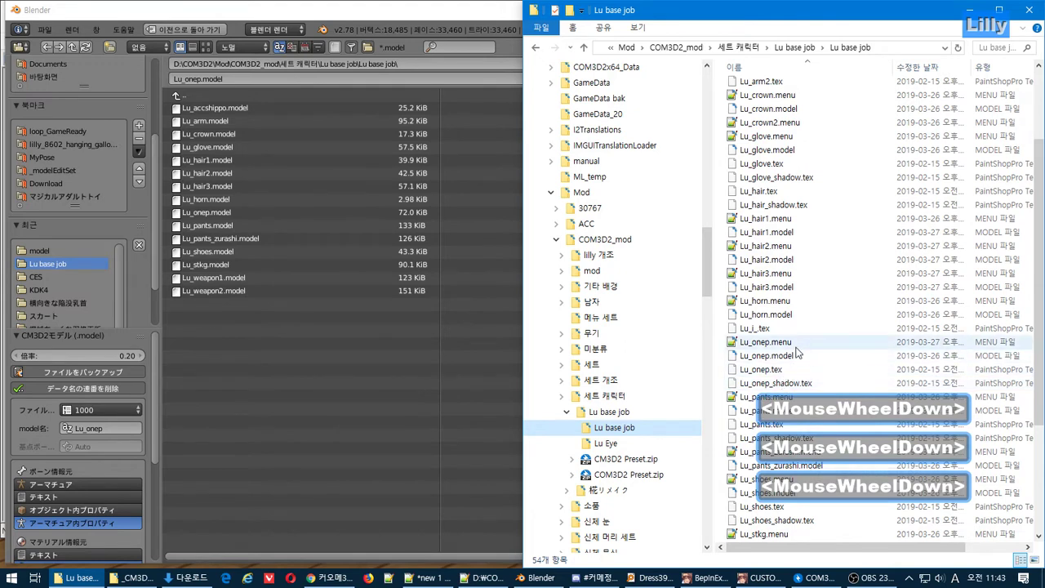
left_click(797, 355)
key("ctrl+c")
key("ctrl+v")
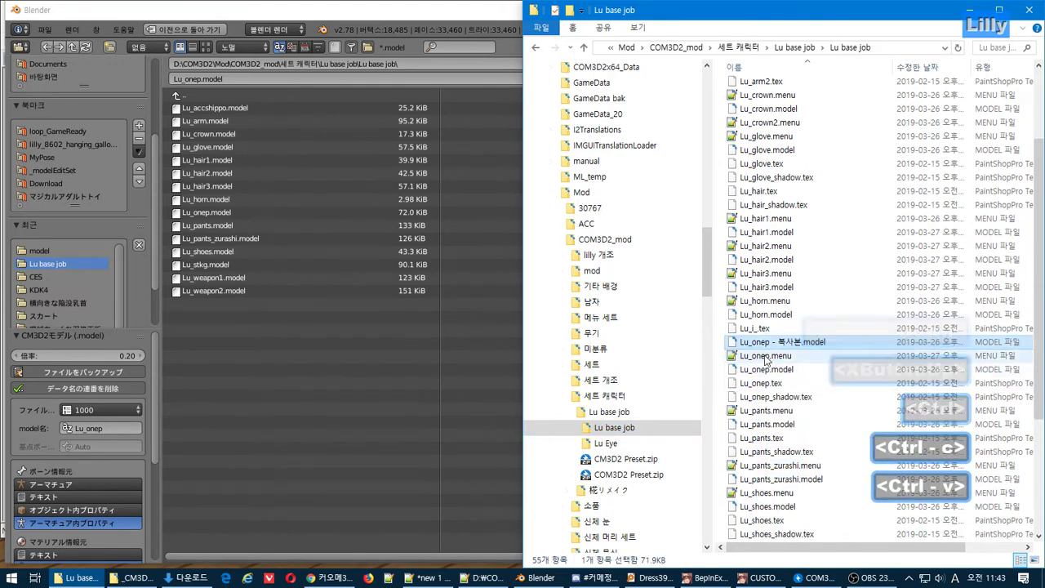
Rename the duplicated model file as Lu_onep_ori.model
key("F2")
left_click_drag(772, 343, 797, 357)
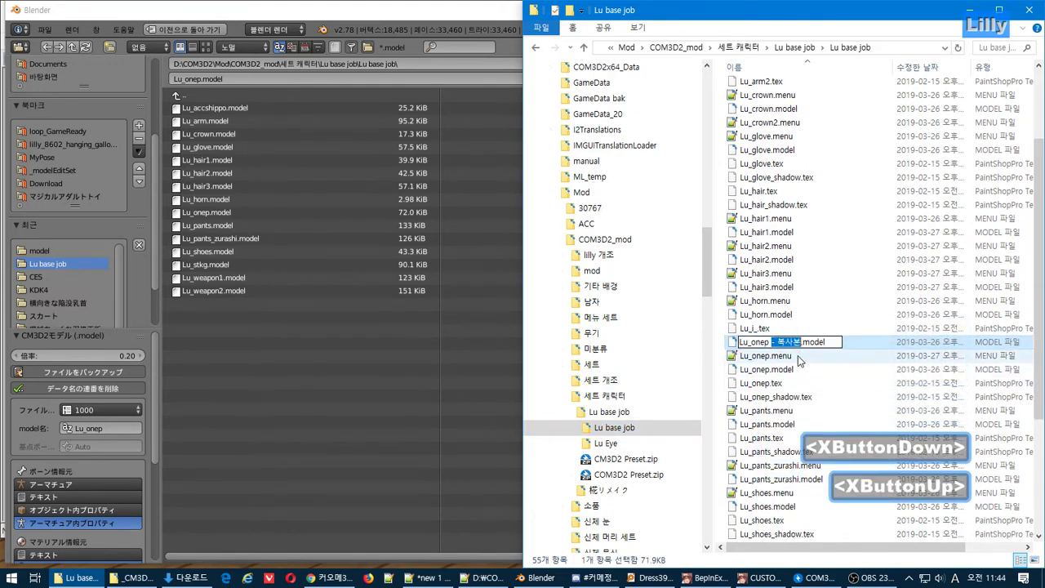
key("BackSpace")
key("BackSpace")
type("_")
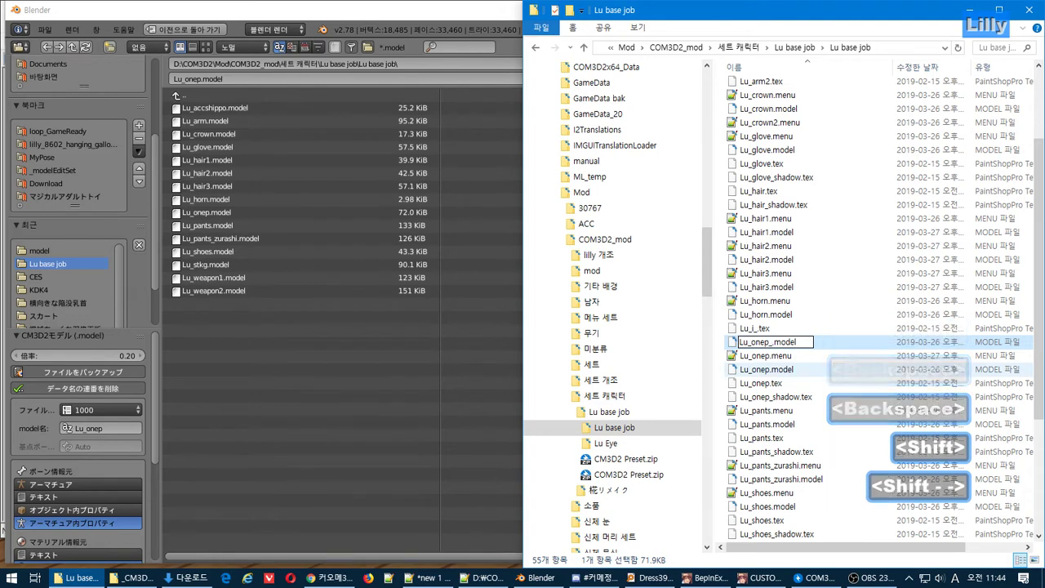
type("ori")
key("Return")
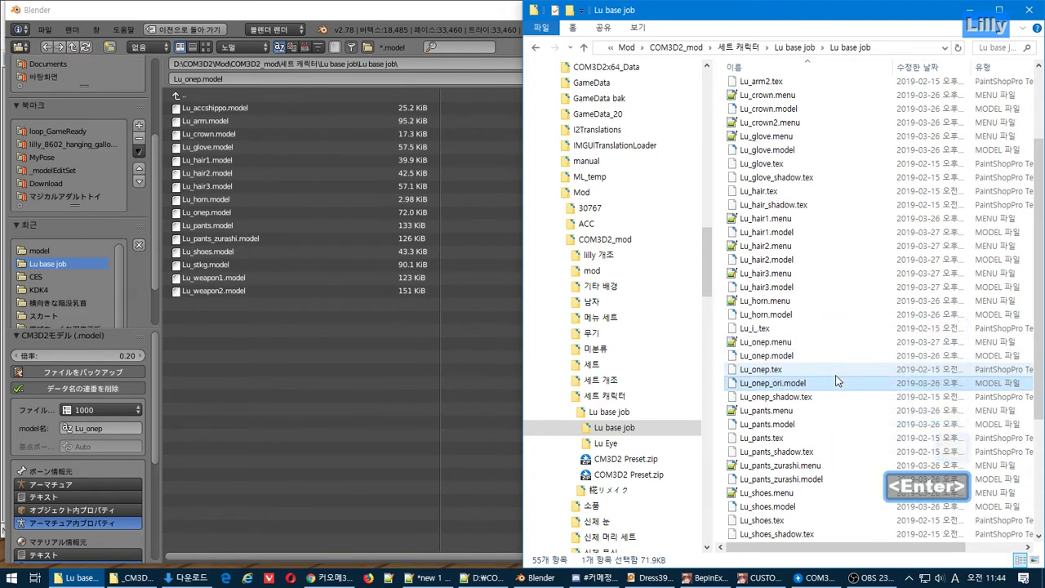
Back in Blender, complete the export as Lu_onep.model and switch to Custom Order Maid 3D 2 with the PropMyItem window shown
left_click(214, 345)
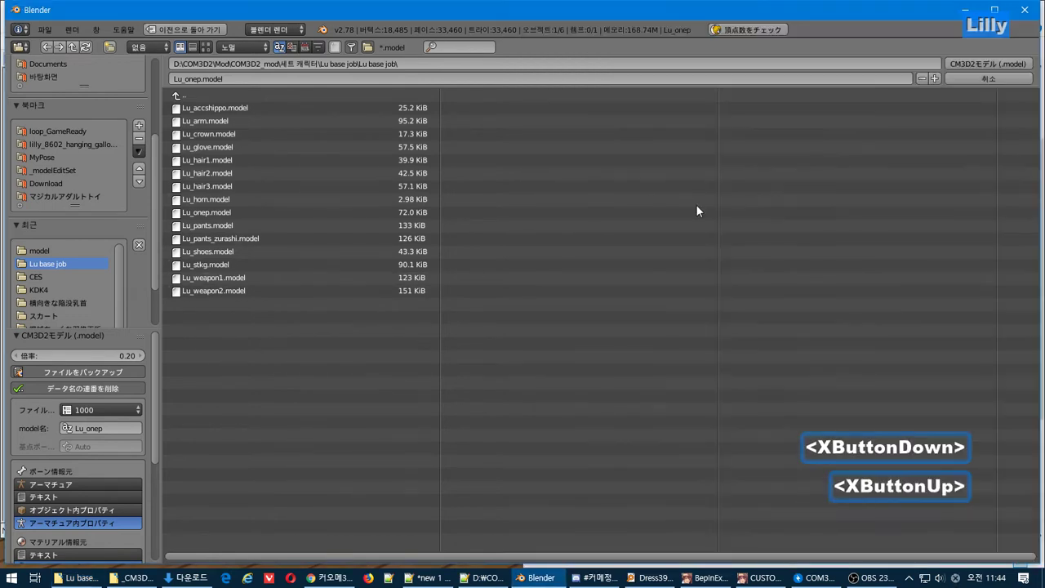
left_click(985, 76)
key("alt+Tab")
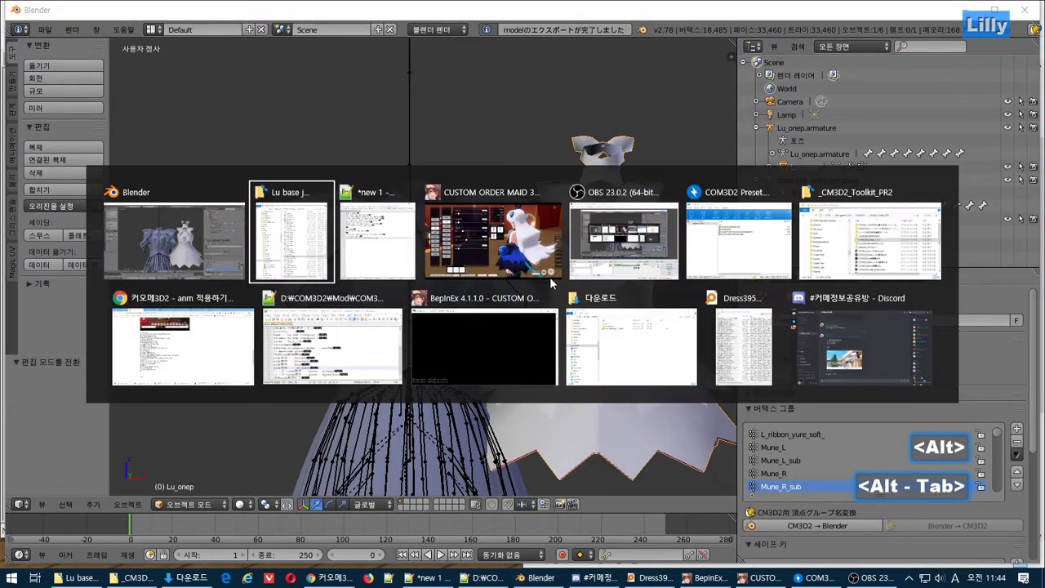
left_click(552, 283)
key("shift+i")
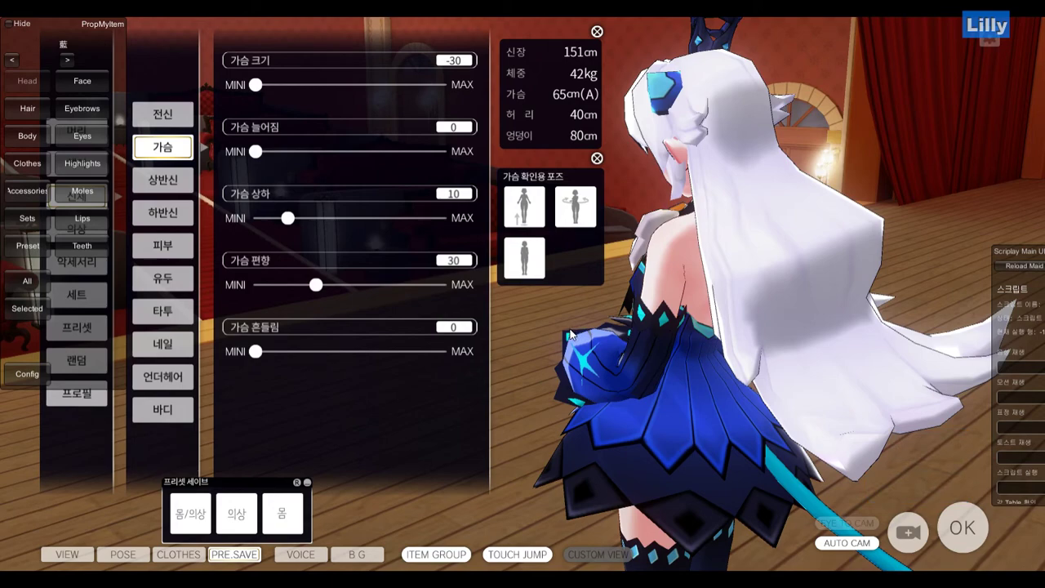
key("alt+Tab")
key("alt+Tab")
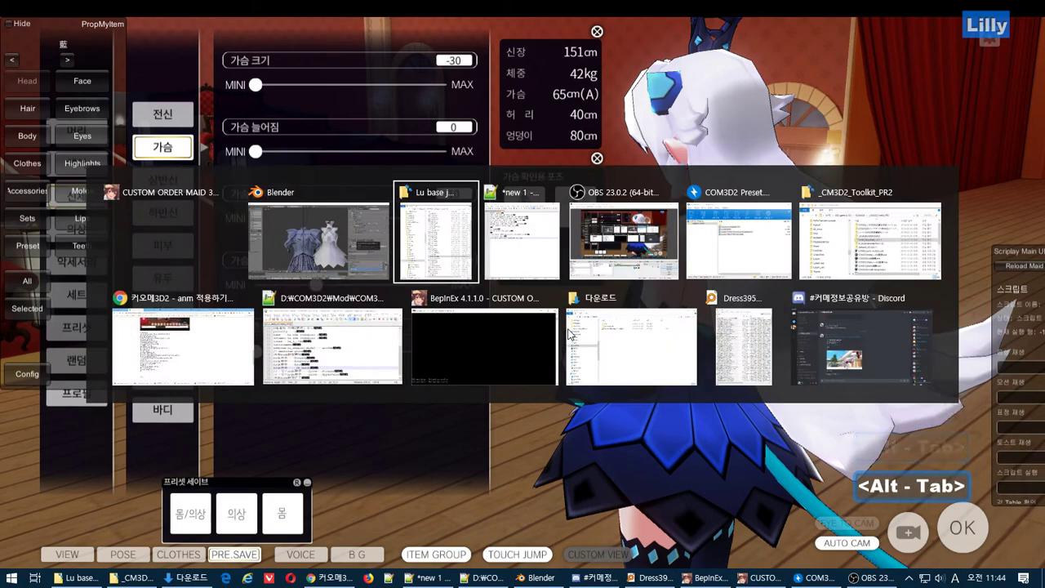
left_click(733, 250)
left_click_drag(761, 415, 709, 392)
left_click(582, 274)
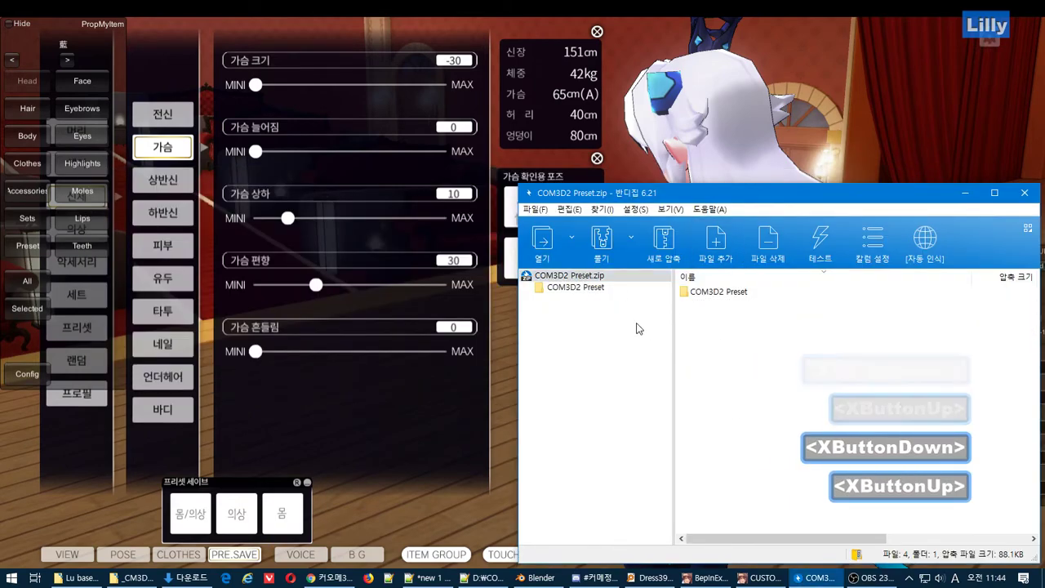
key("alt+Right")
key("alt+Left")
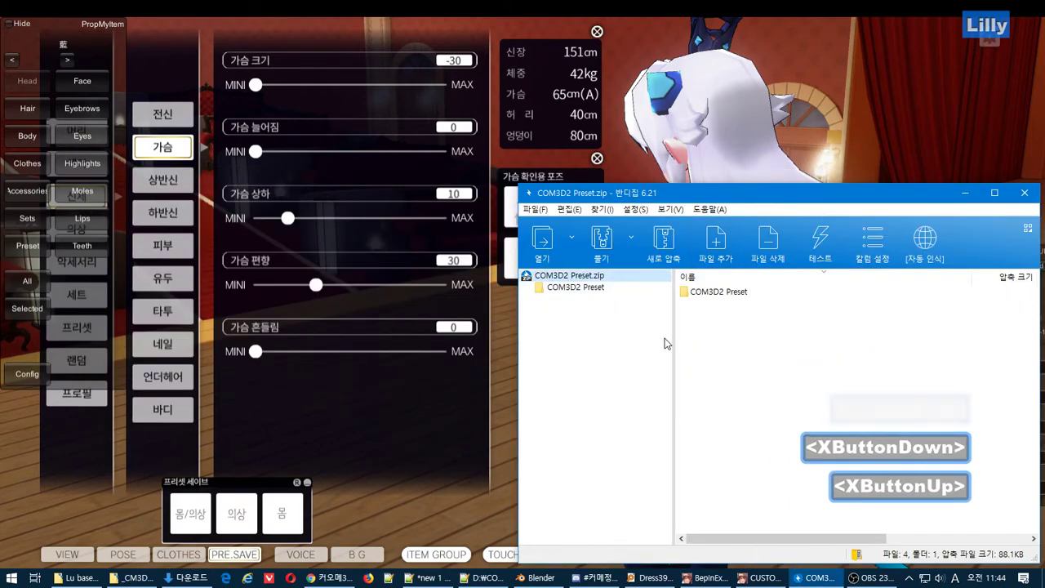
key("Escape")
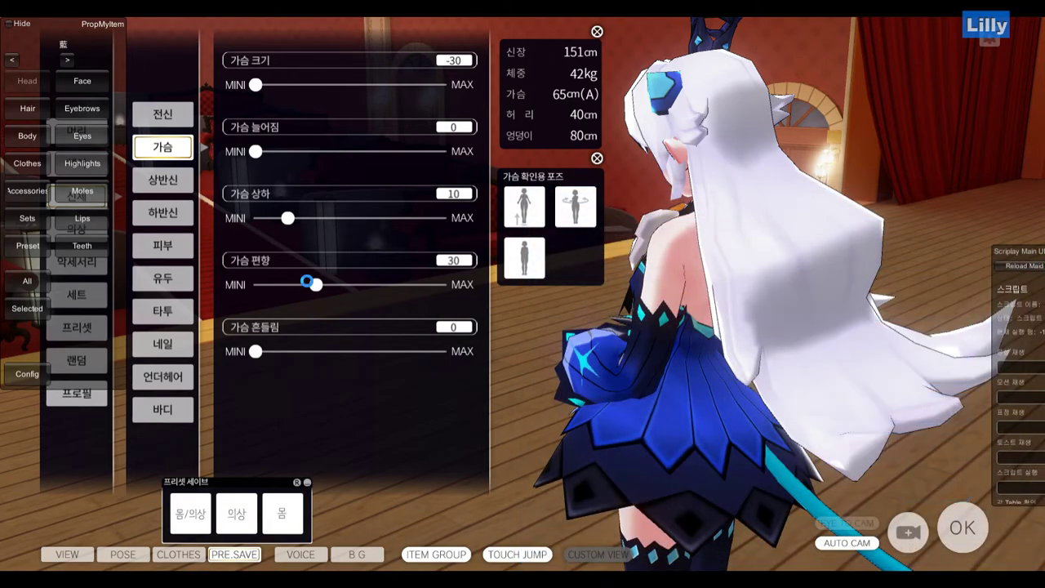
Switch to the Lu base job folder window, shrink it to a quarter of the screen and show the parent folder containing Lu Eye
key("super")
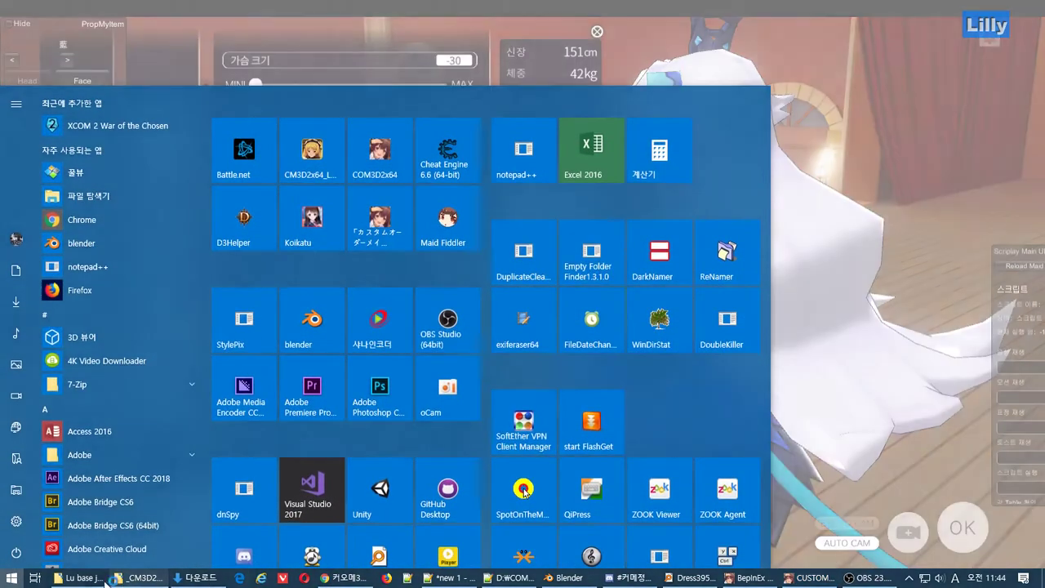
left_click(106, 582)
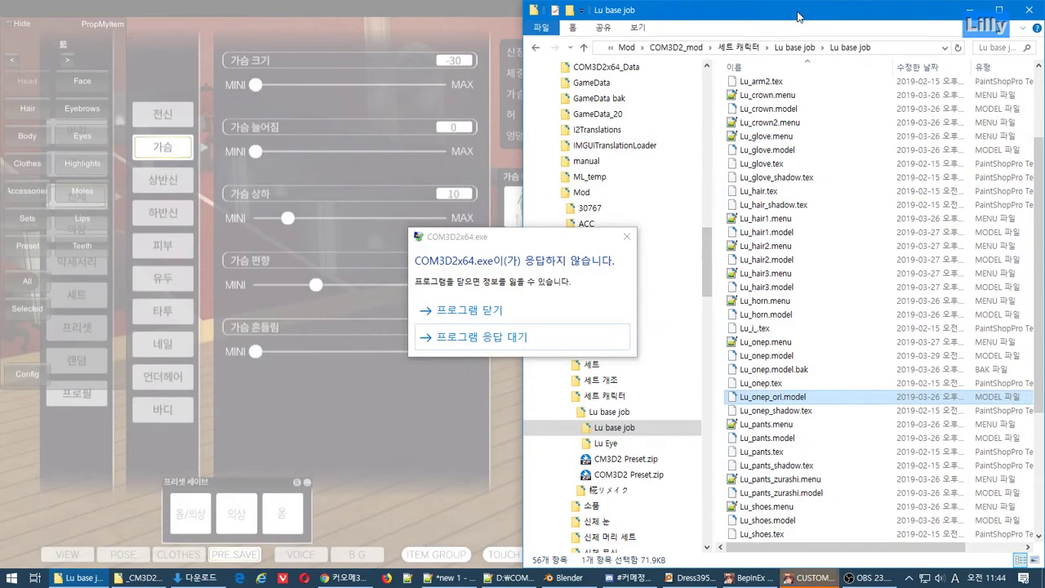
key("super+Up")
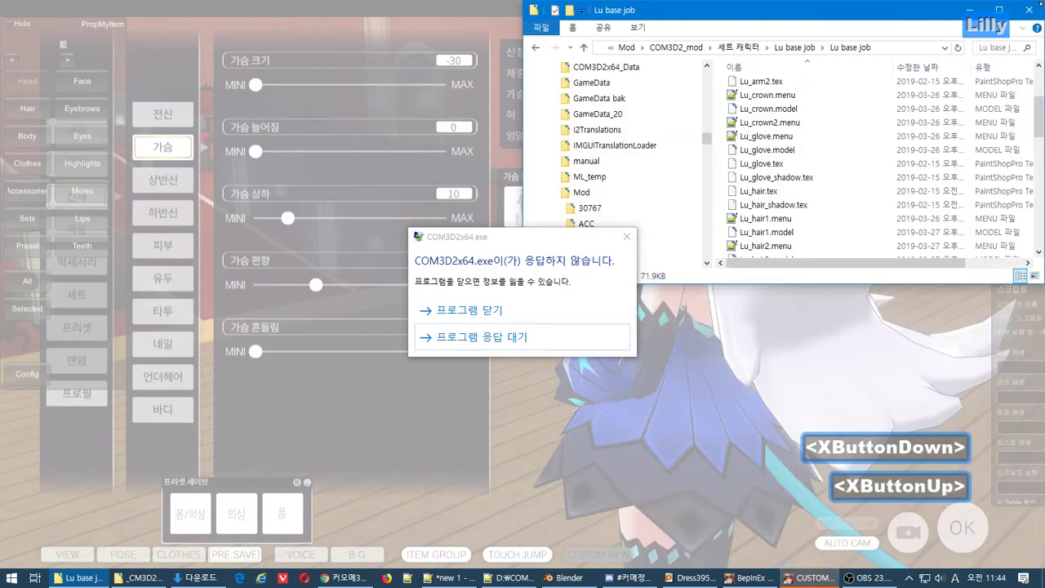
left_click(794, 48)
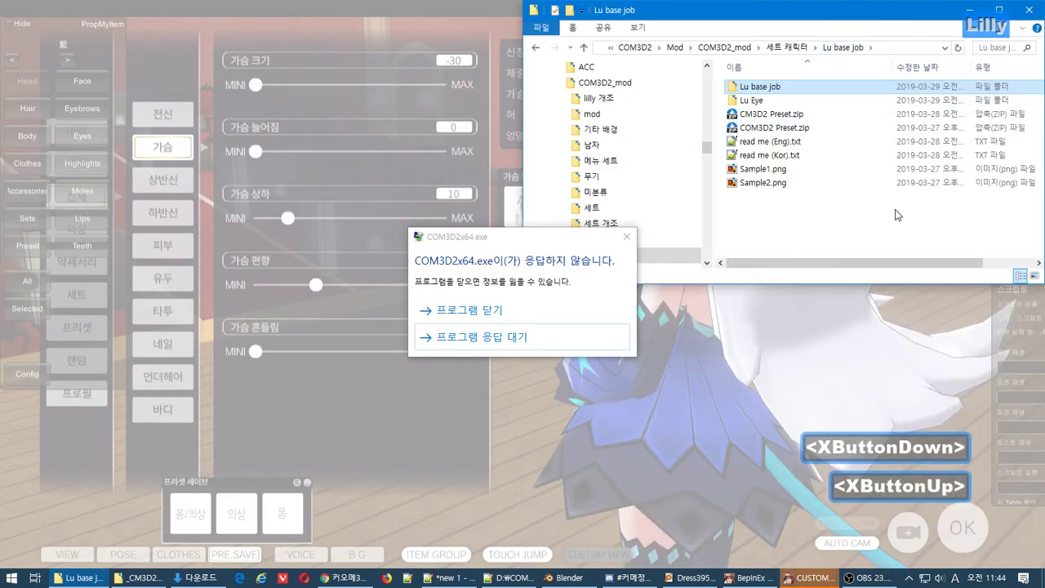
double_click(798, 101)
key("BackSpace")
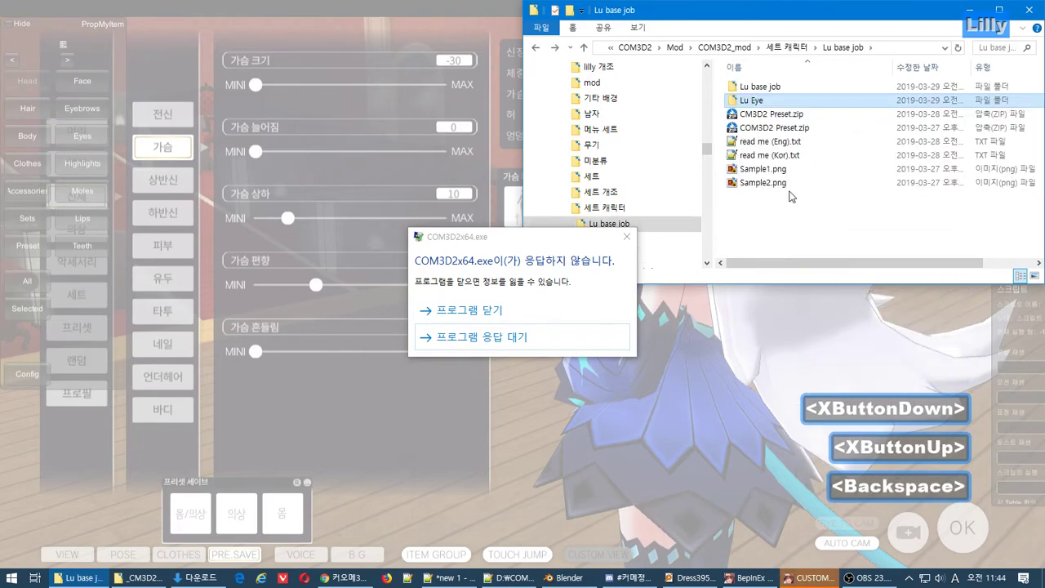
mouse_move(815, 581)
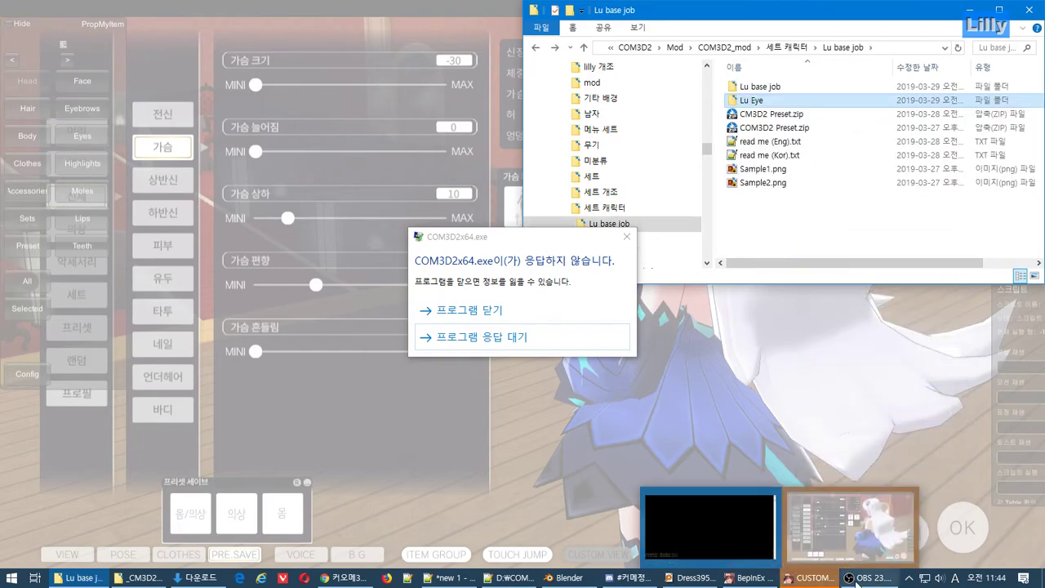
left_click(855, 583)
left_click(856, 583)
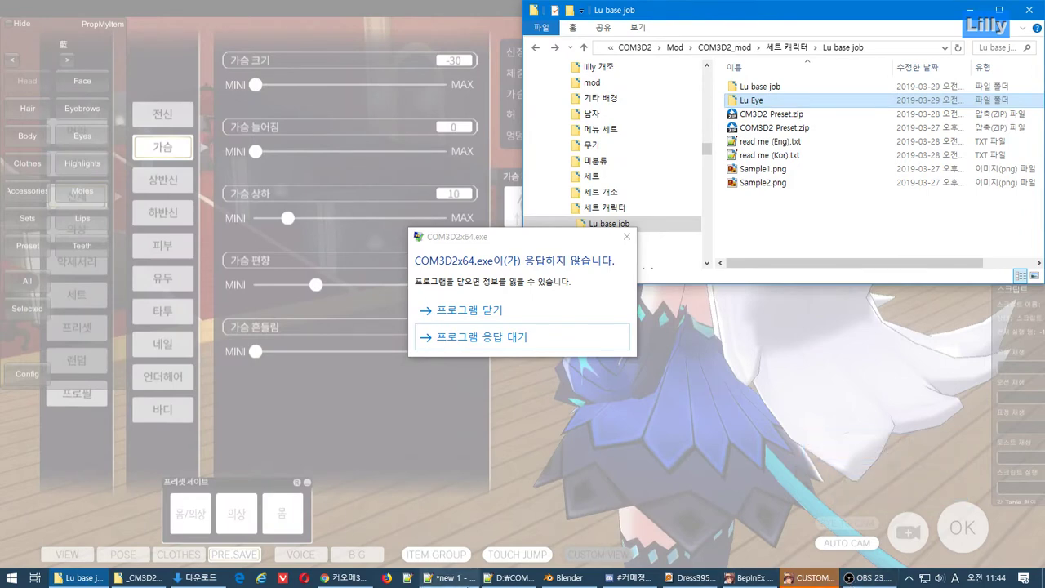
In Notepad++, add a blank line and a drawn-out "로오오…오딩" as the last line, and minimize the window
left_click(454, 578)
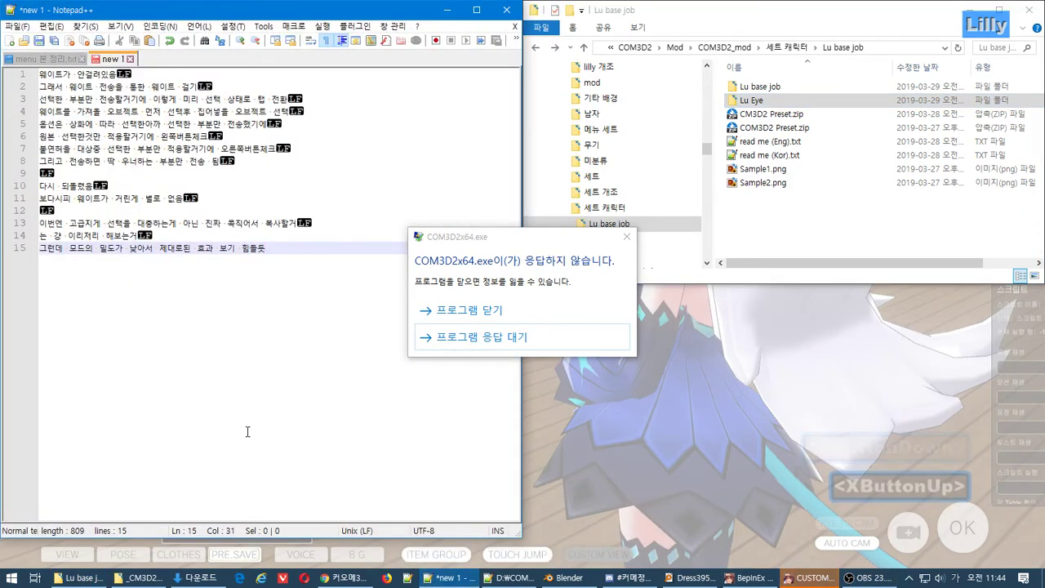
key("Return")
key("Return")
type("로오옹")
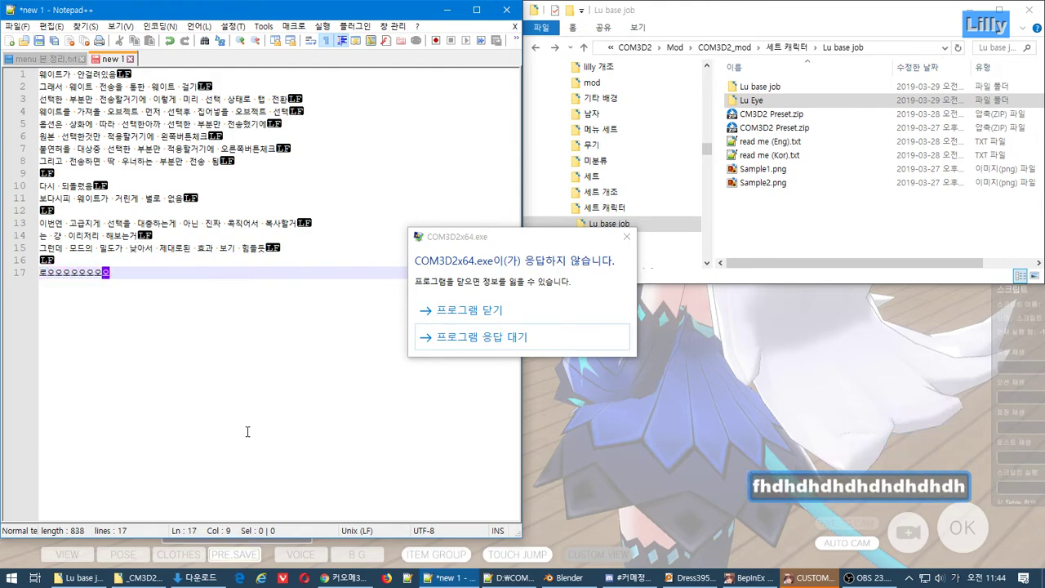
type("오오오오오오오오오오오오오오")
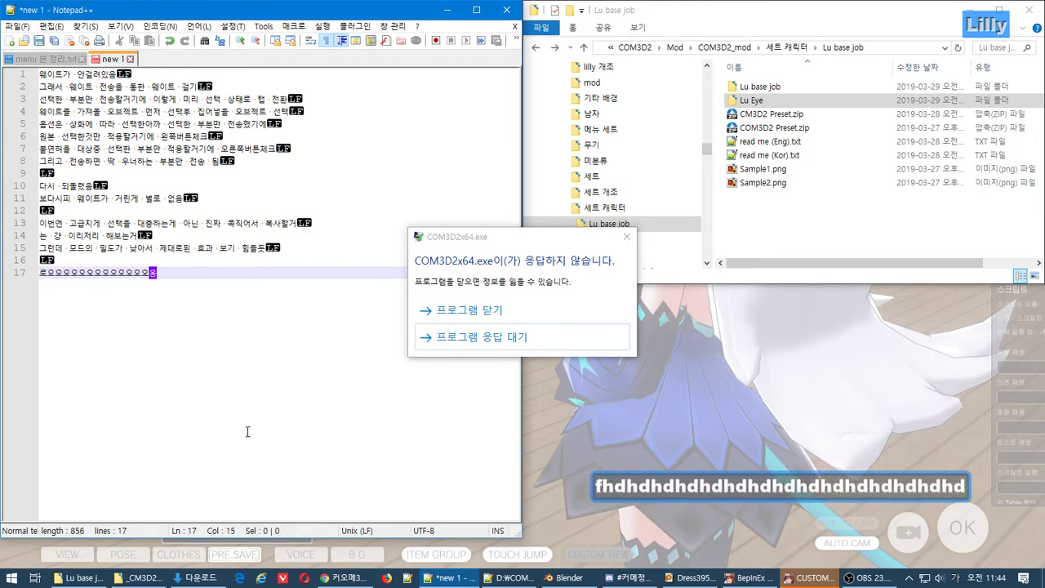
type("오")
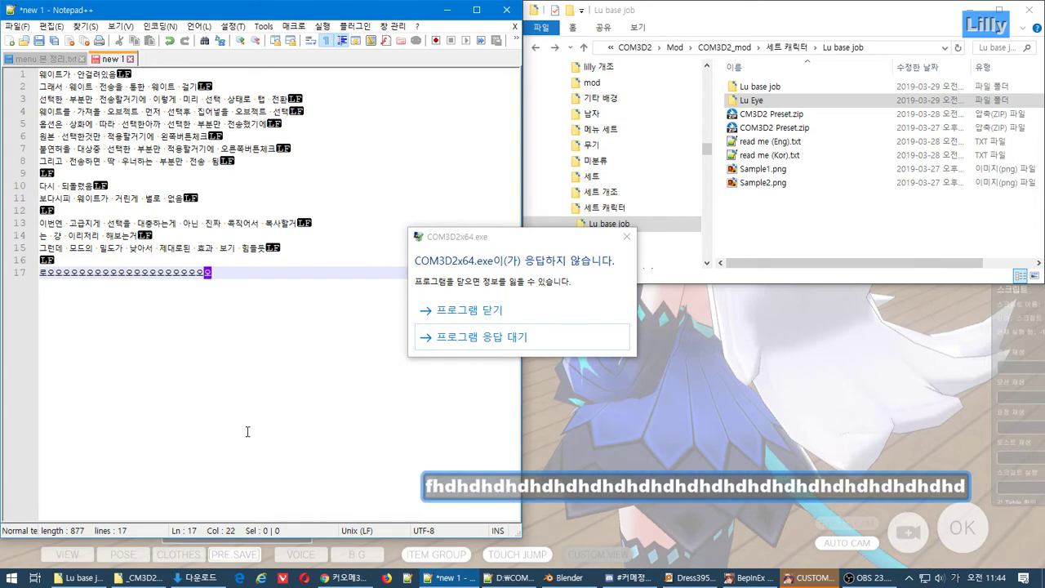
type("오오오오오오오")
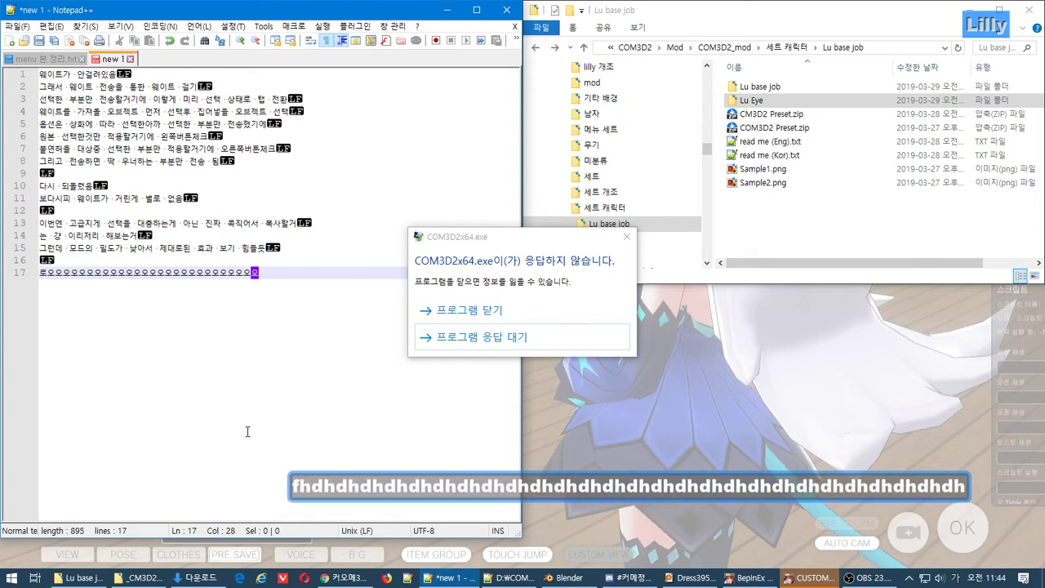
type("딩")
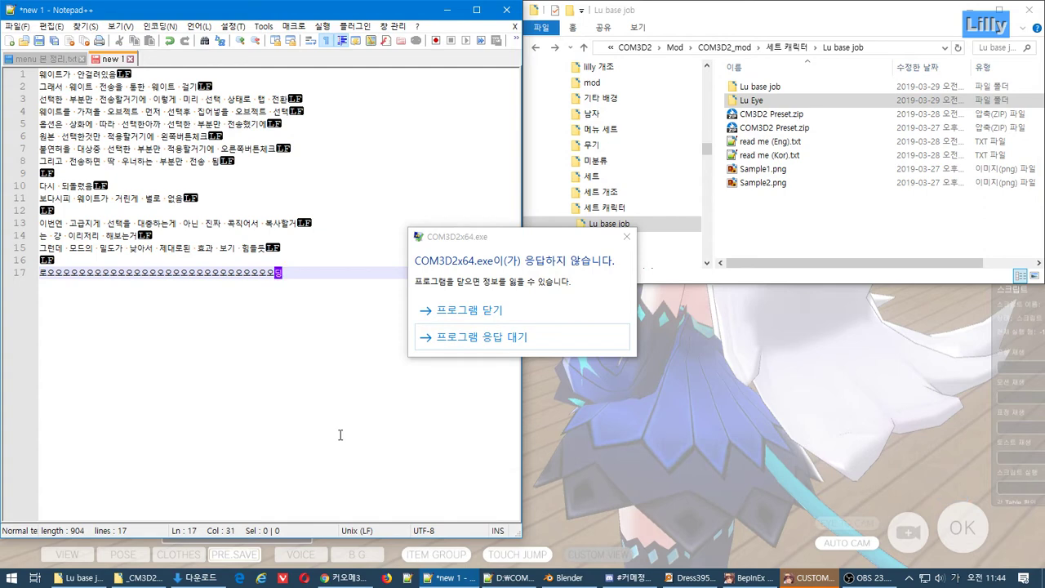
left_click(442, 12)
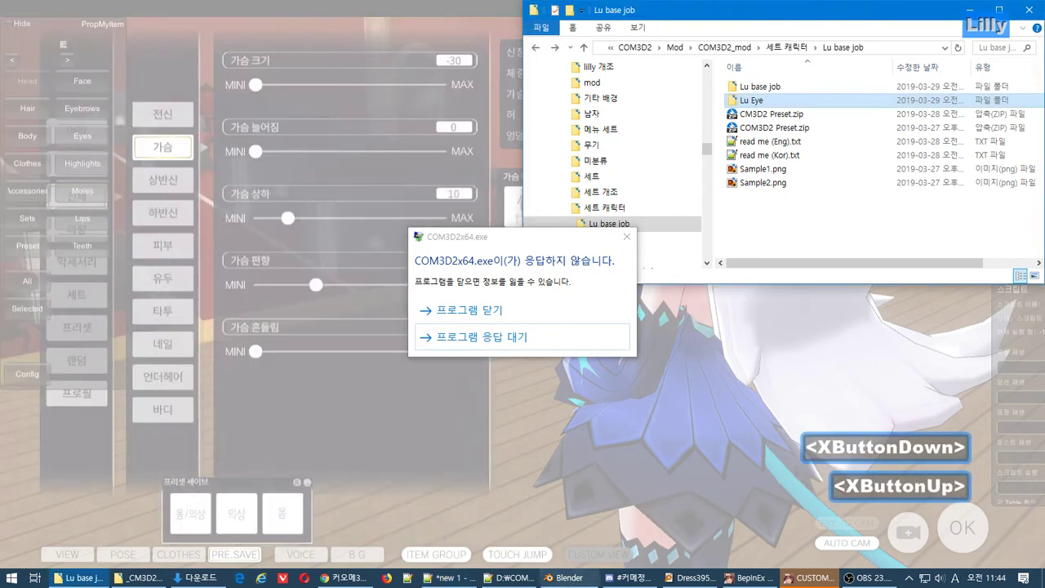
Return to the game and list the one-piece clothes in the PropMyItem window
left_click(668, 581)
key("Escape")
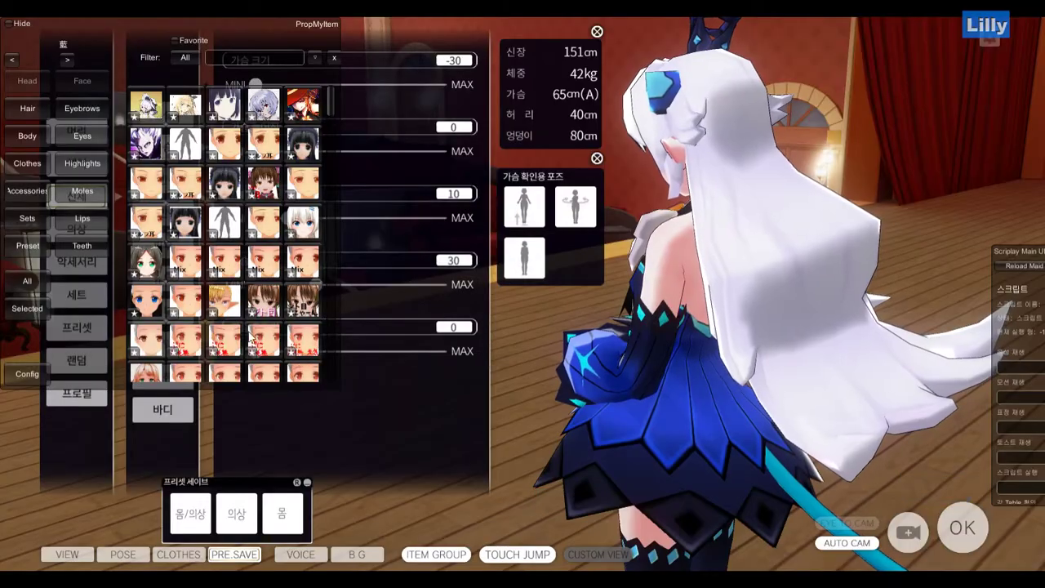
left_click(25, 172)
left_click(88, 193)
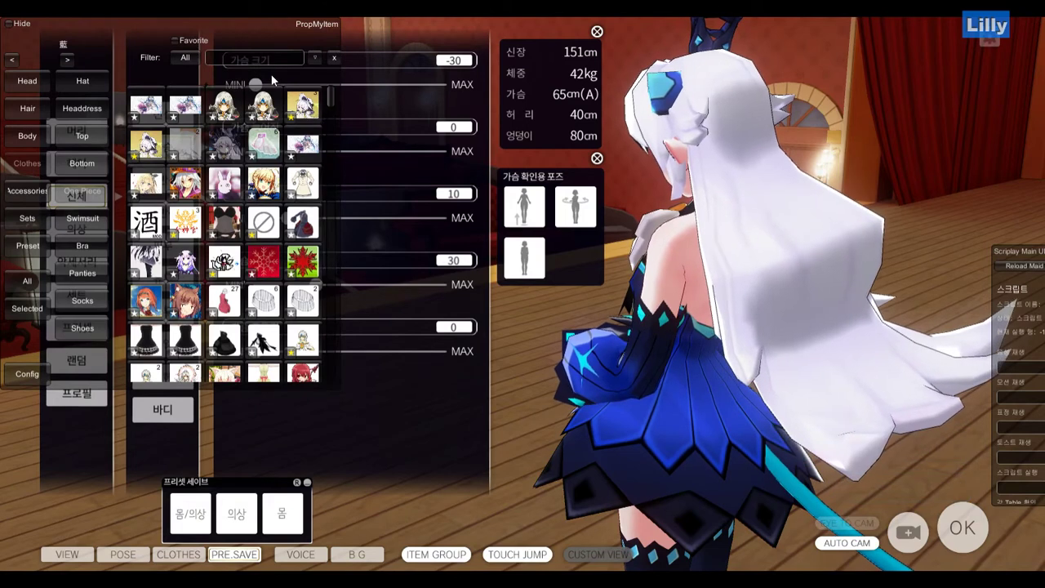
View the currently worn items, and return to the one-piece clothes list to look through it for the Lu dress
left_click(24, 313)
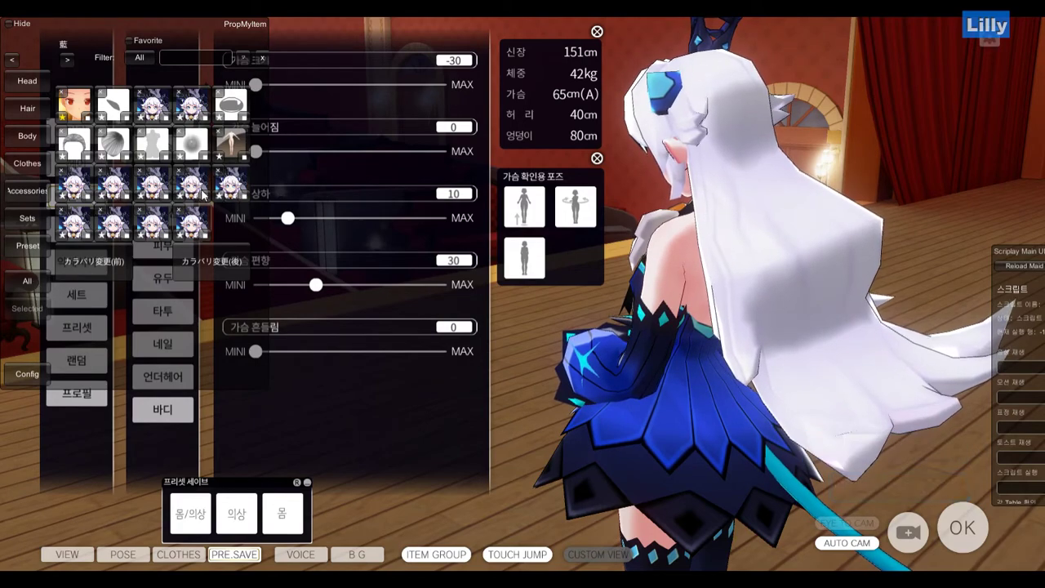
left_click(13, 191)
left_click(16, 166)
left_click(99, 191)
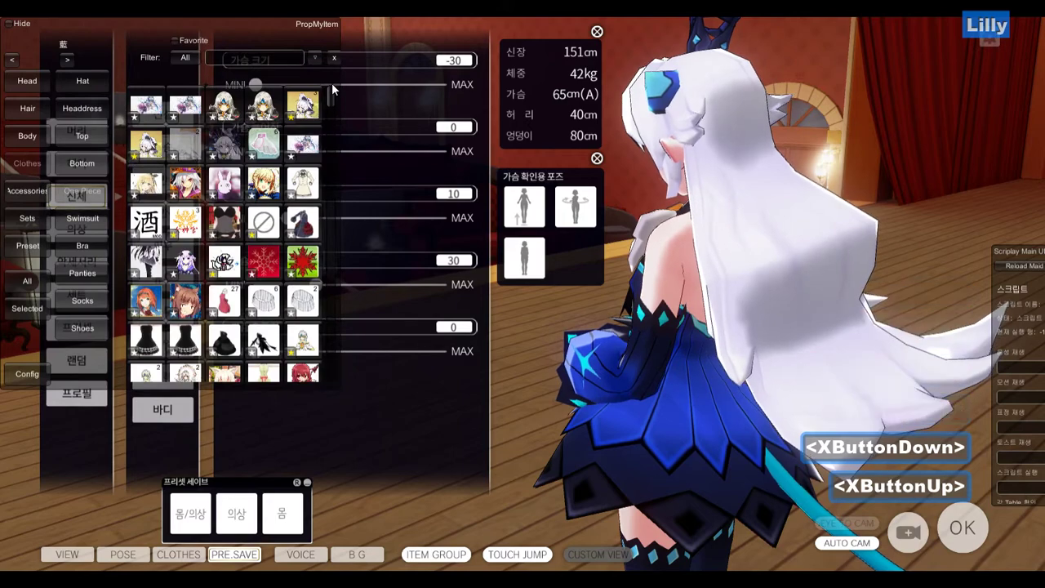
left_click_drag(332, 83, 320, 329)
Copy "Lu" from the Lu Eye folder's name in File Explorer and filter the game's one-piece clothes list by it
key("alt+Tab")
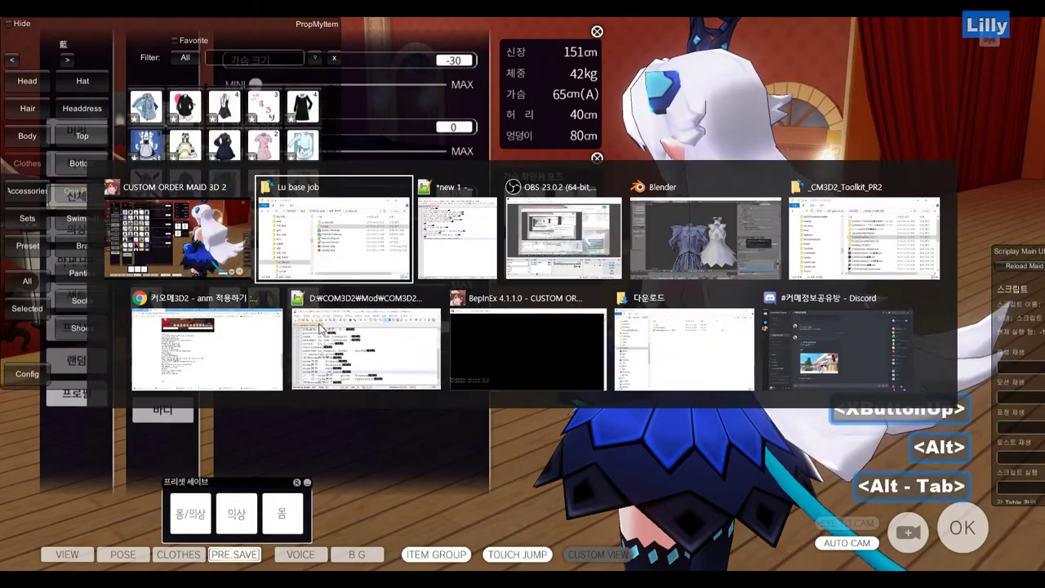
left_click(335, 237, "alt")
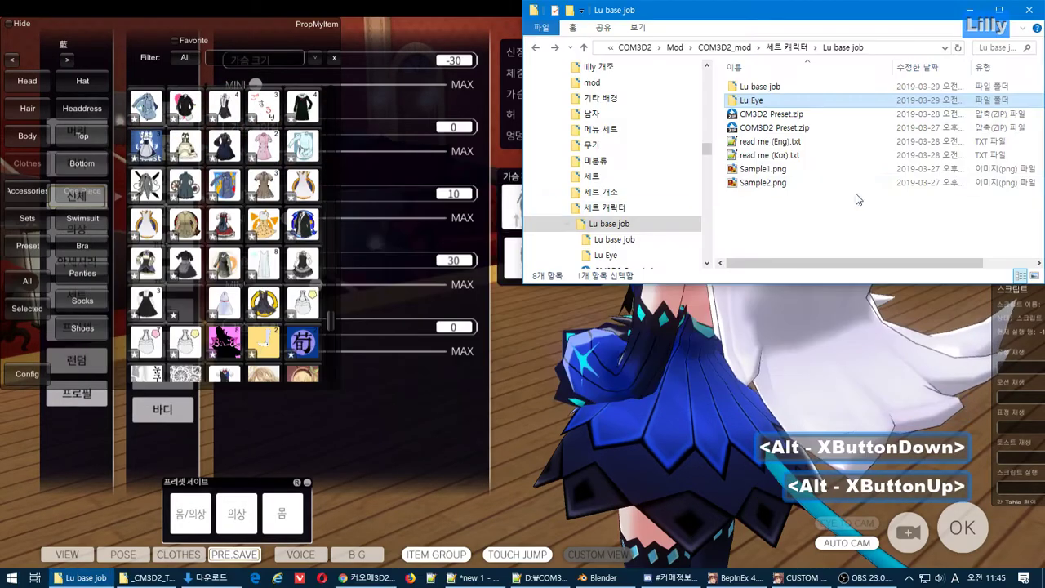
left_click(750, 101)
key("F2")
left_click_drag(749, 101, 675, 103)
key("ctrl+c")
left_click(237, 58)
key("ctrl+v")
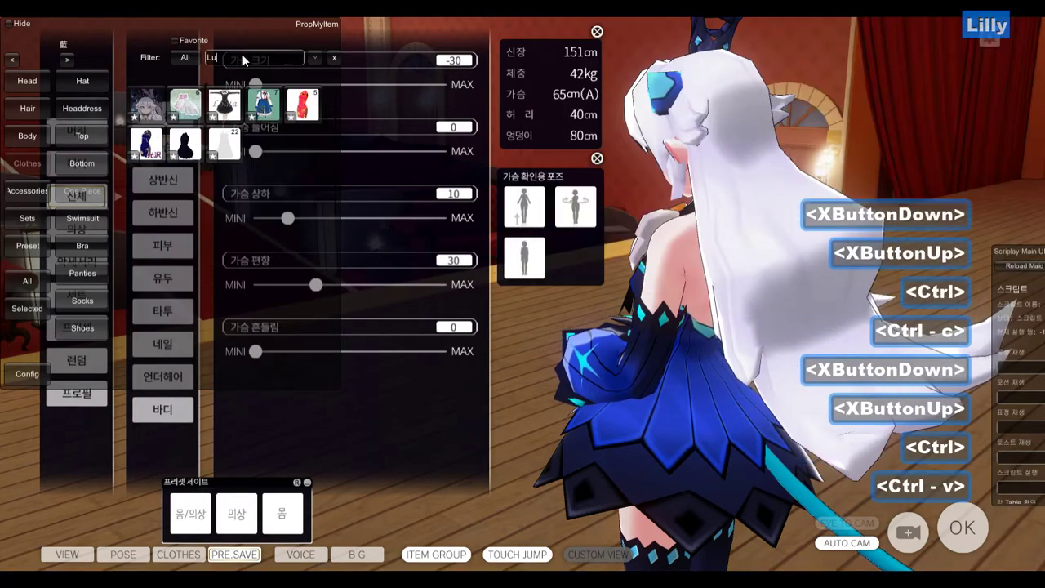
Put another one-piece from the filtered list on the maid, switch back to the Lu dress to reload it, and close the PropMyItem window
left_click(186, 103)
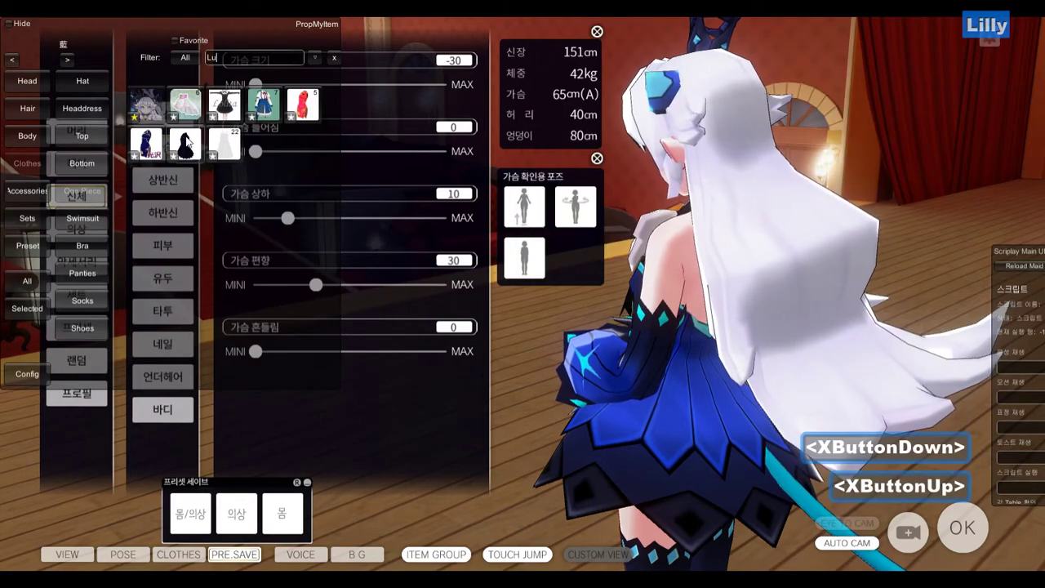
left_click(157, 107)
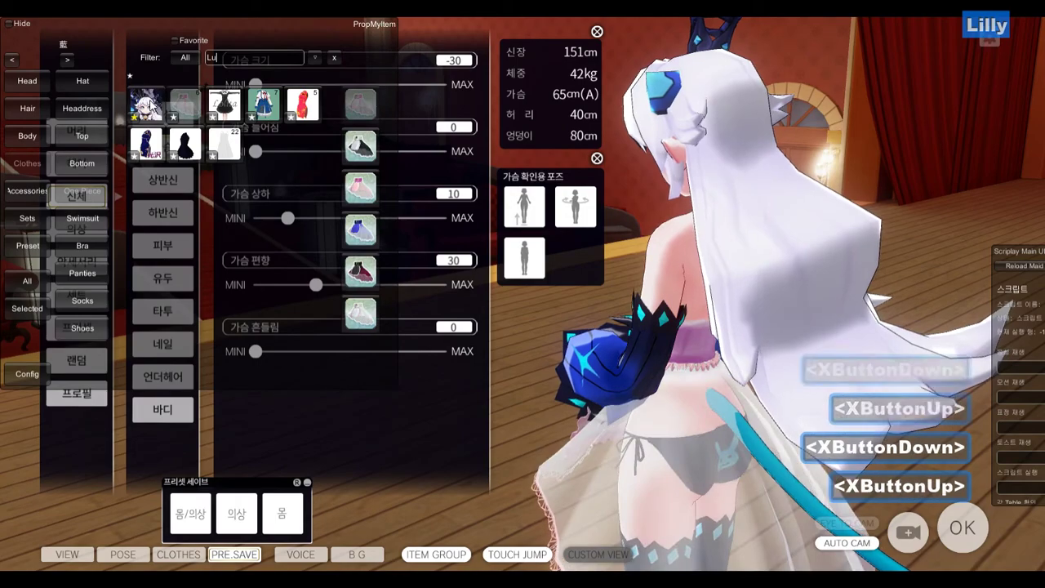
left_click(157, 106)
right_click_drag(680, 354, 1044, 343)
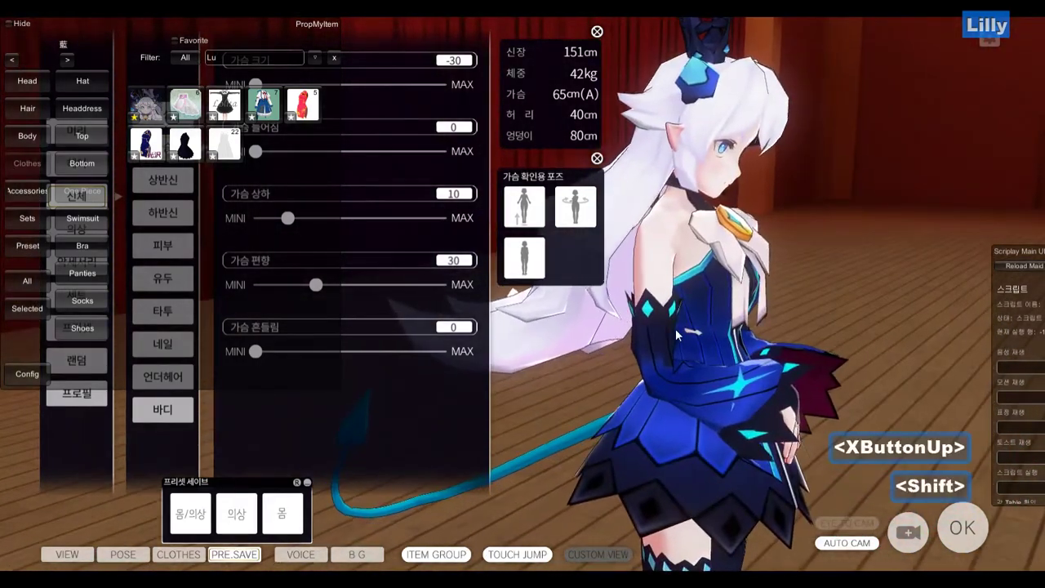
key("shift+i")
Test how the dress deforms by raising the 가슴 크기 body value to 59 and returning it to -30, and inspect it from several sides
right_click_drag(444, 279, 261, 199)
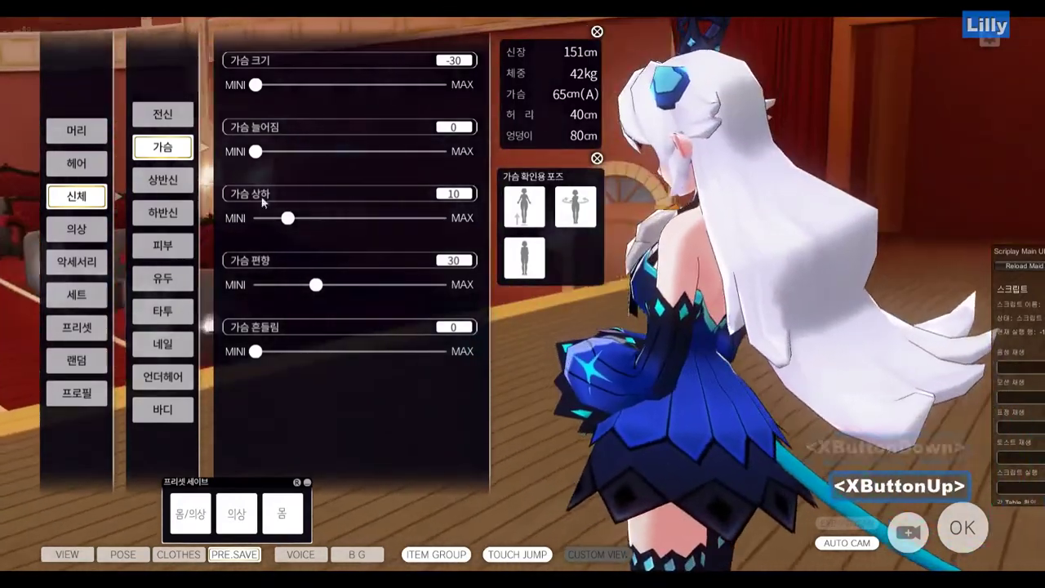
left_click(261, 88)
left_click_drag(303, 90, 334, 89)
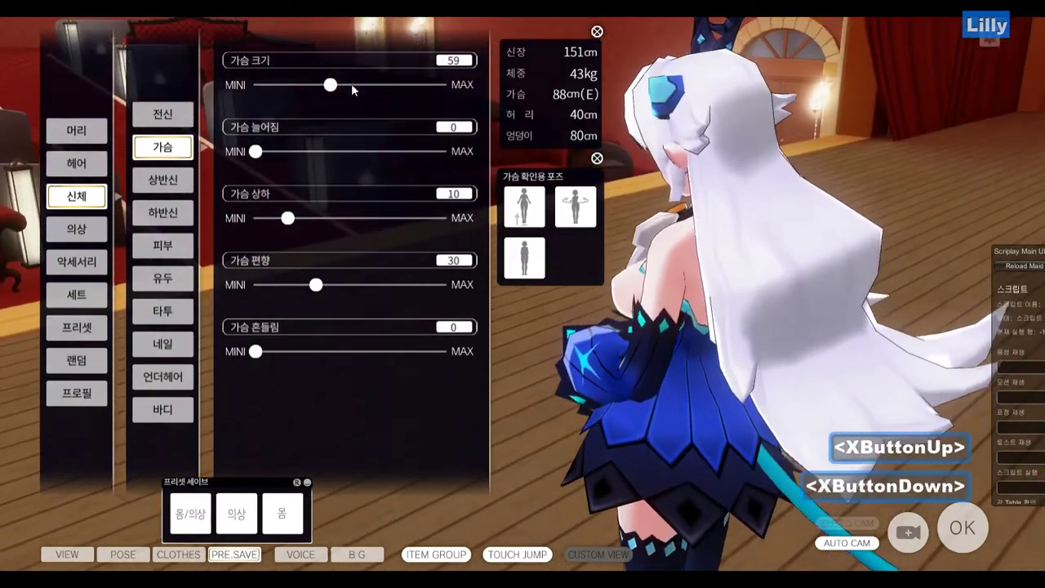
left_click_drag(330, 85, 360, 88)
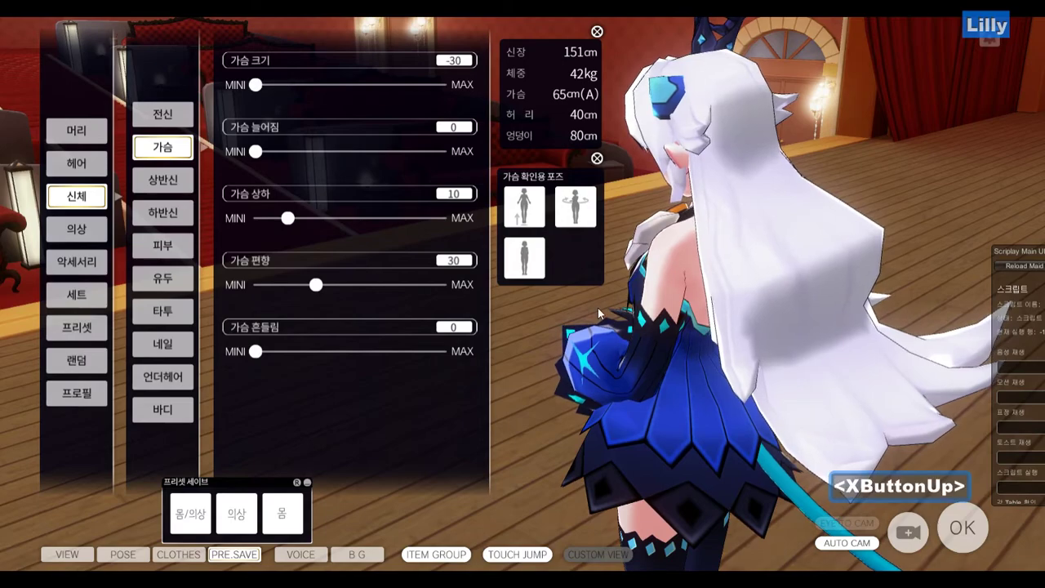
right_click_drag(598, 307, 839, 291)
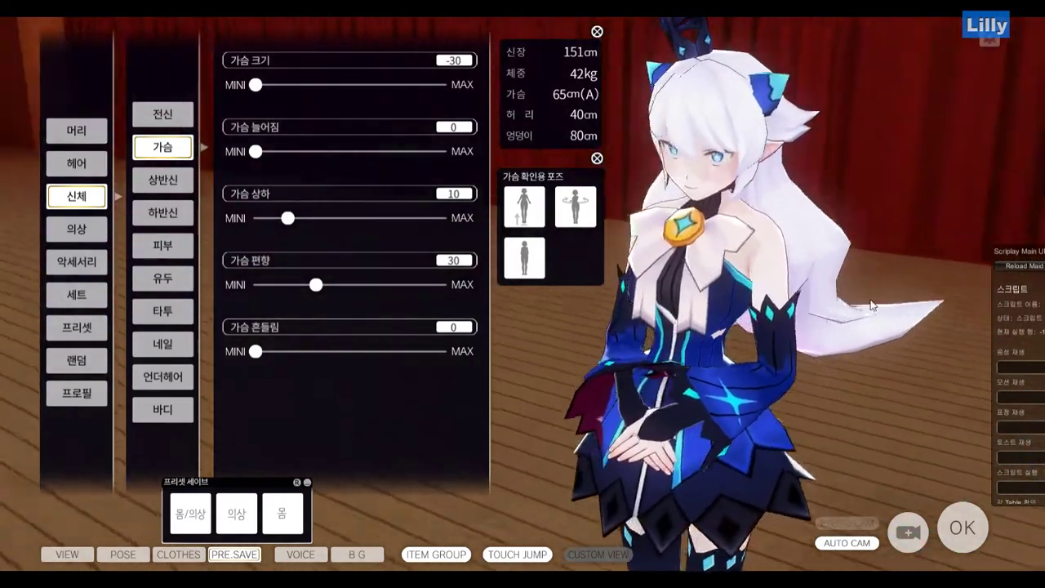
left_click_drag(871, 305, 753, 309)
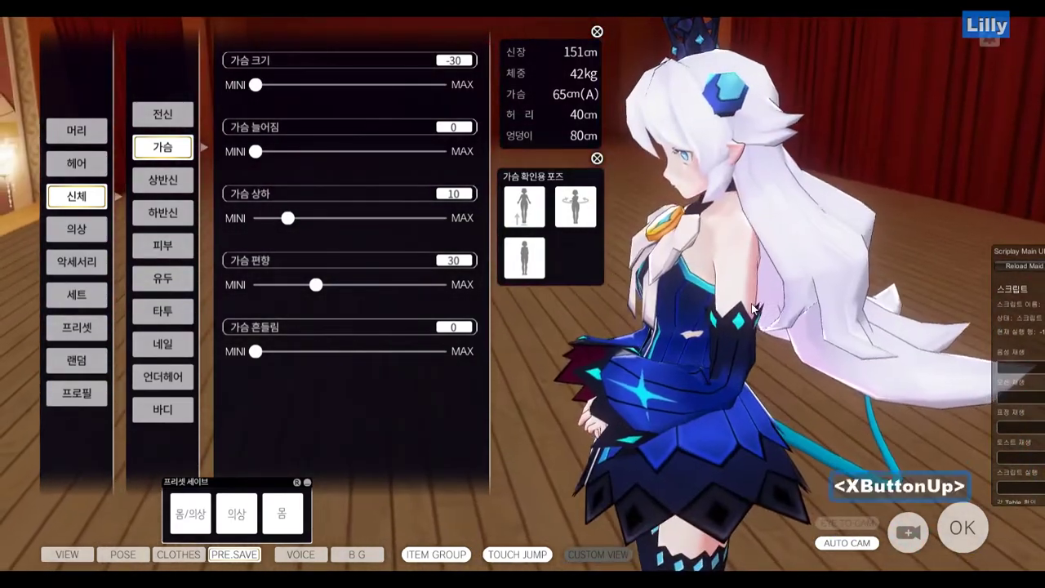
Switch to Notepad++ and add a blank line and the note "역시 모델링 밀도가 낮아서 효과가 영.." below the last line
key("alt+Tab")
key("alt+Tab")
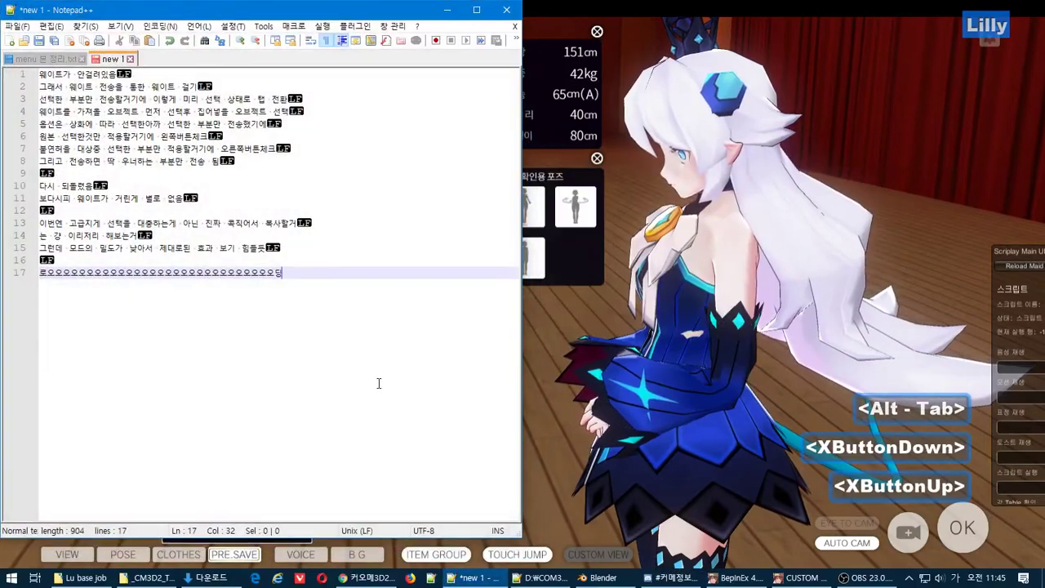
key("Return")
key("Return")
type("역시 모델")
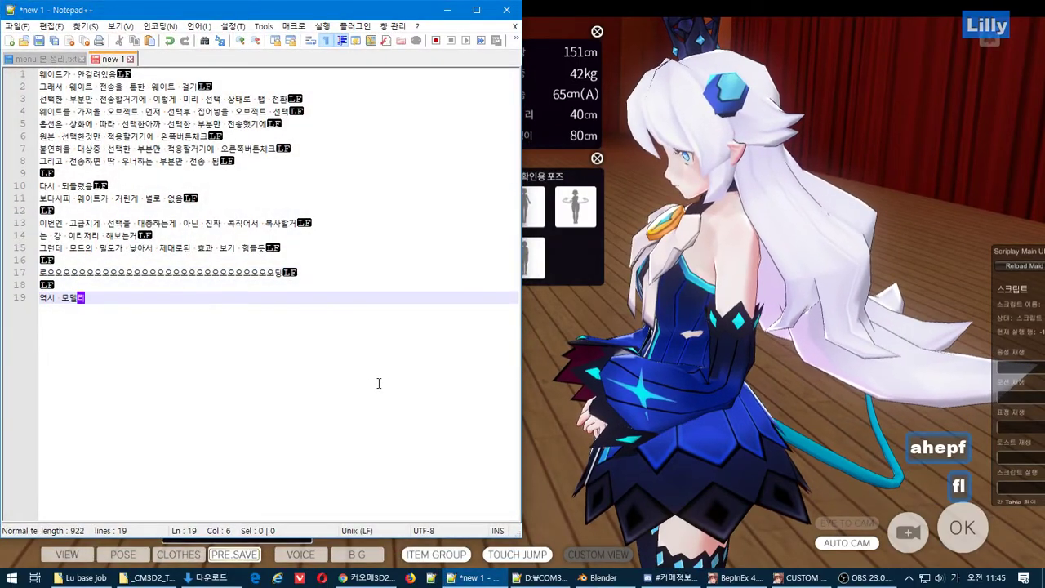
type("링 밀도가 낮")
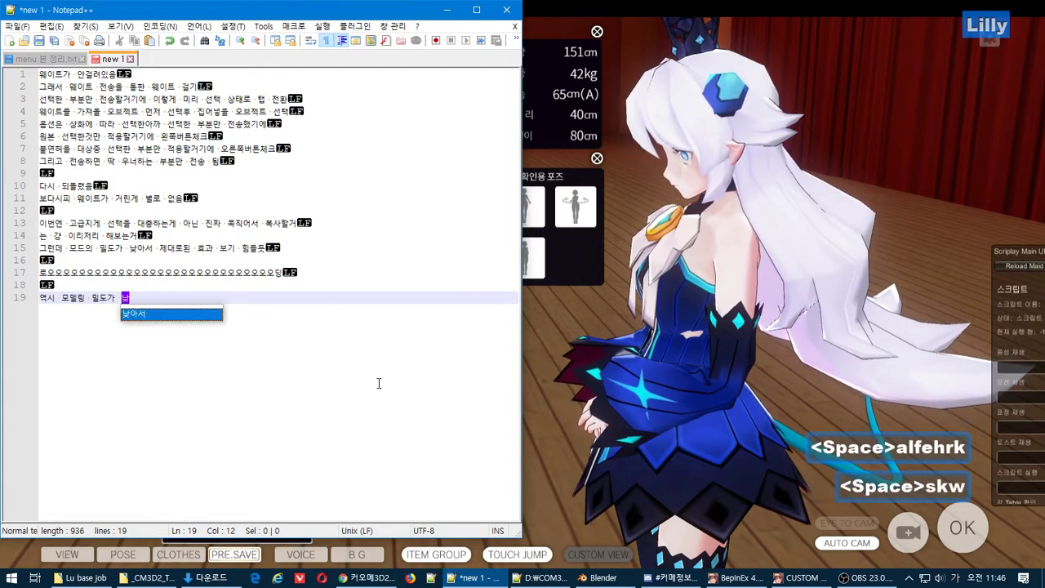
type("아서 효과가 ")
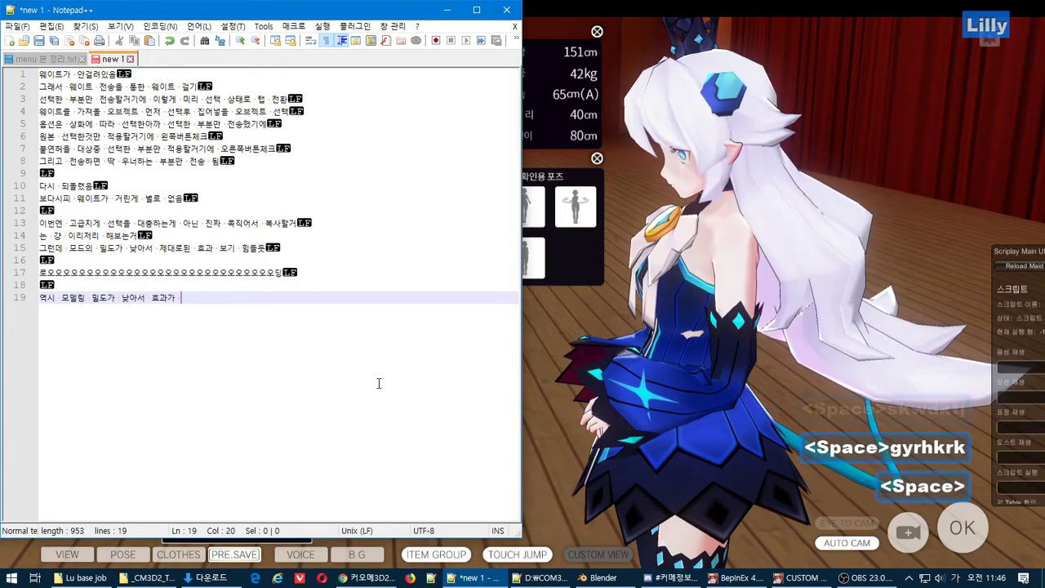
type("영..")
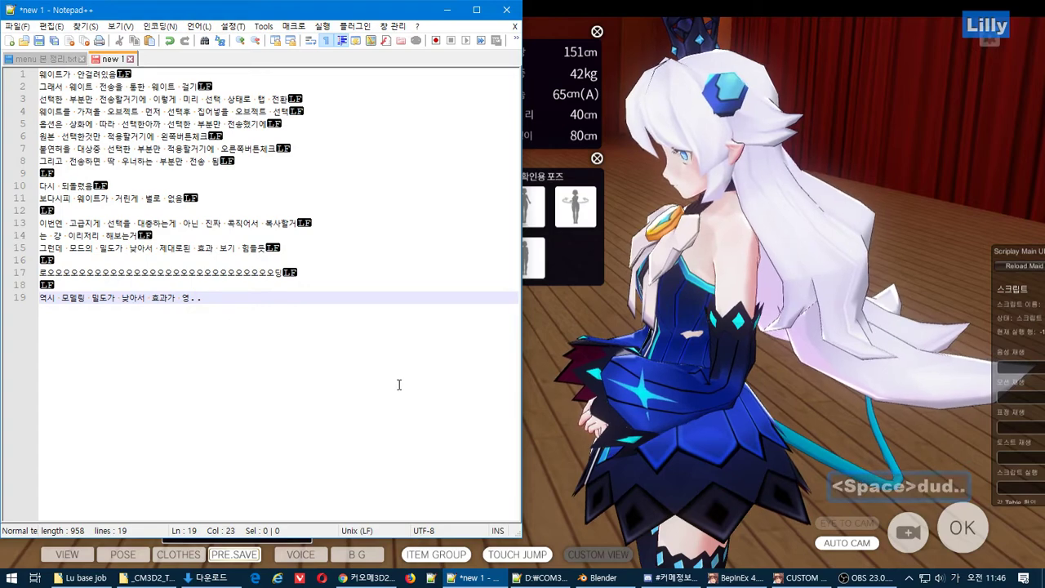
Switch to Blender and undo the recent changes back to the state where Lu_onep and dress346_onep overlap, with dress346_onep selected
key("alt+Tab")
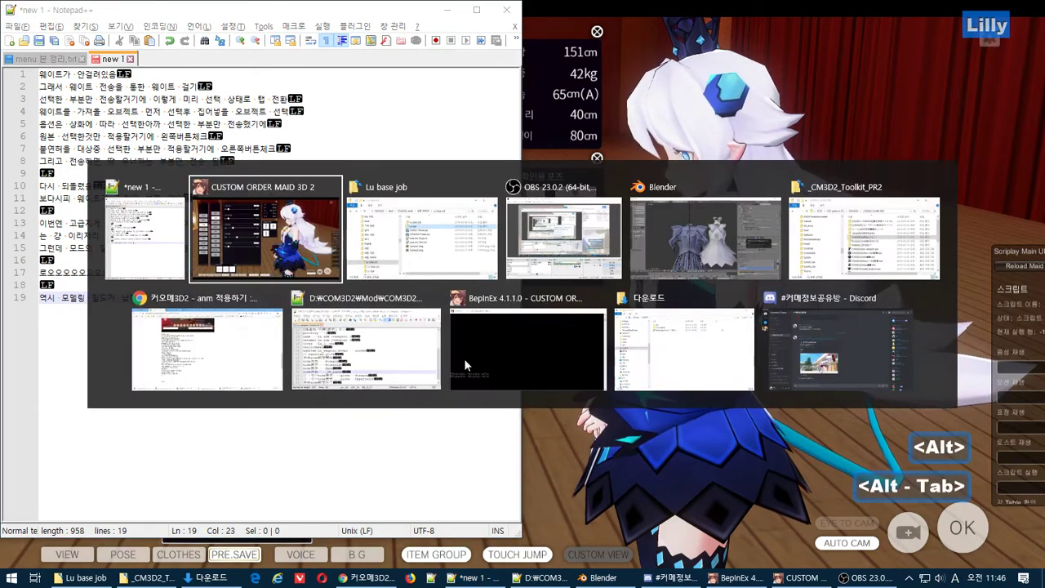
left_click(726, 239, "alt")
scroll(581, 299, "up", 2)
scroll(621, 274, "down", 1)
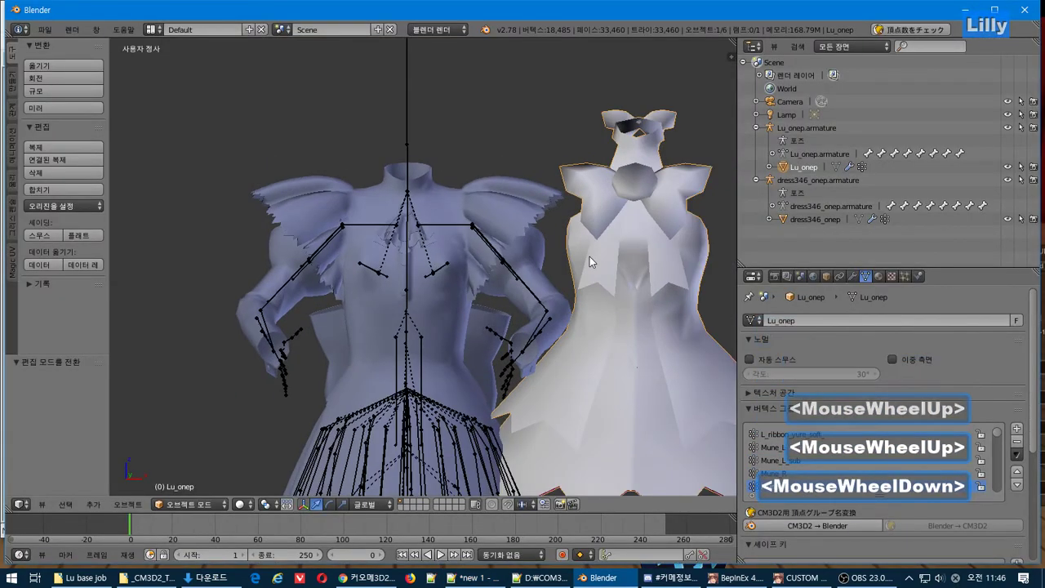
key("ctrl+z")
key("ctrl+z")
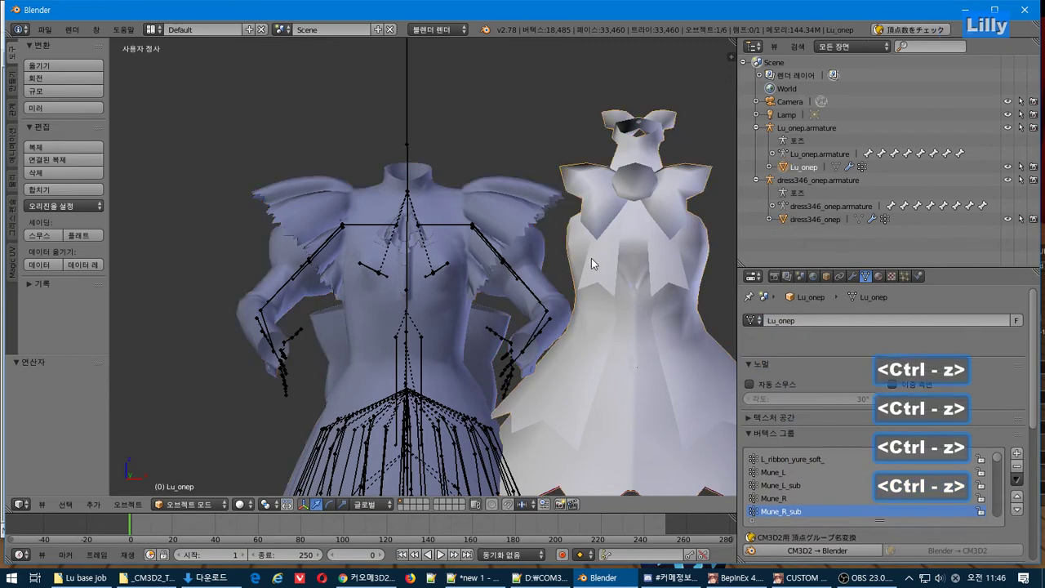
key("ctrl+shift+z")
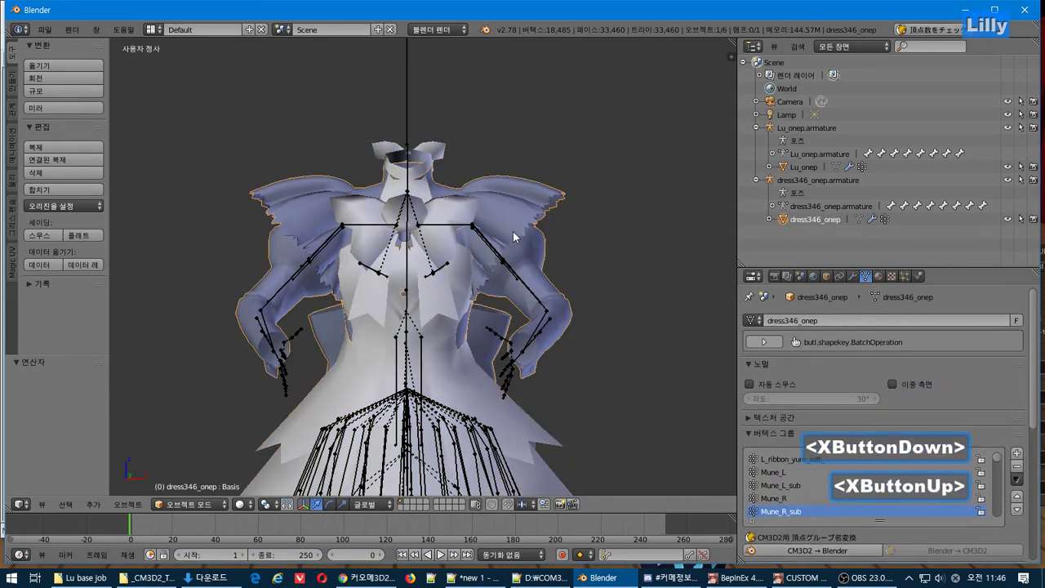
Move dress346_onep beside Lu_onep by about X 1.810, Y 0.107, Z 0.425, and open Lu_onep's mesh in Edit Mode
key("g")
left_click(716, 183)
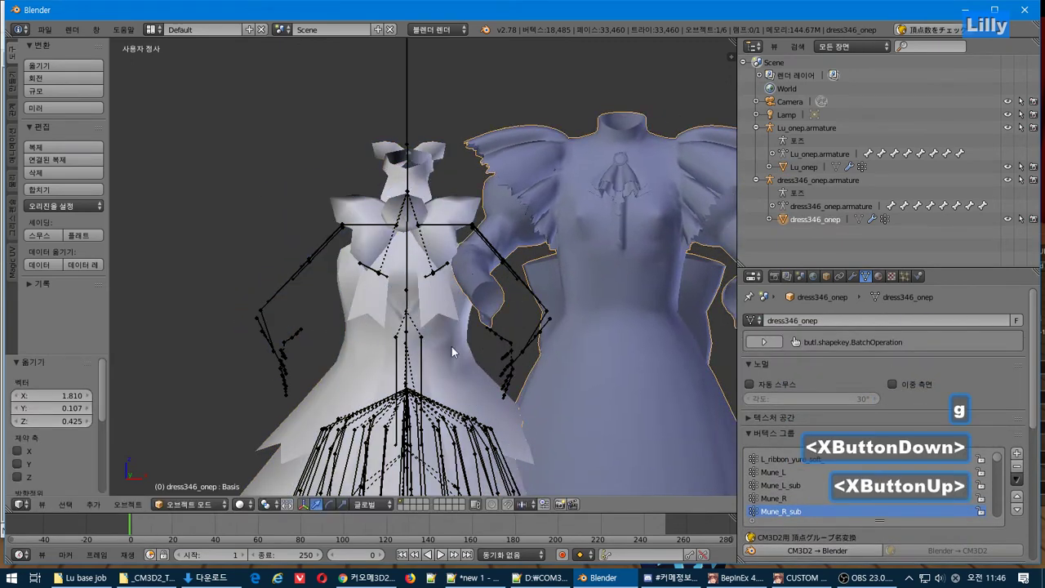
right_click(390, 314)
key("Tab")
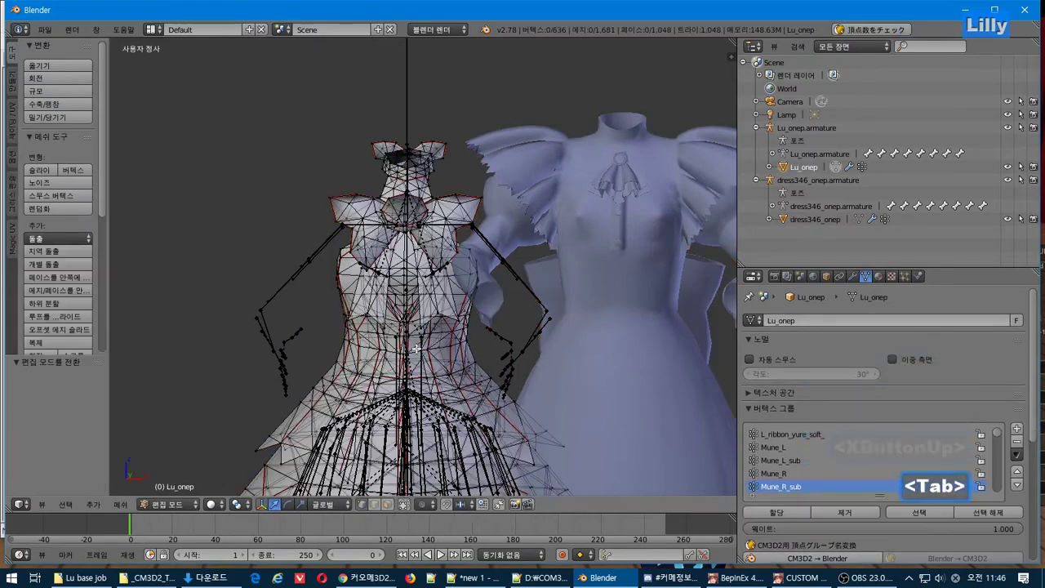
In the left orthographic view, box-select the vertices along the upper side of Lu_onep's bodice
scroll(421, 337, "up", 3)
middle_click_drag(421, 337, 351, 321)
key("KP_Decimal")
key("KP_3")
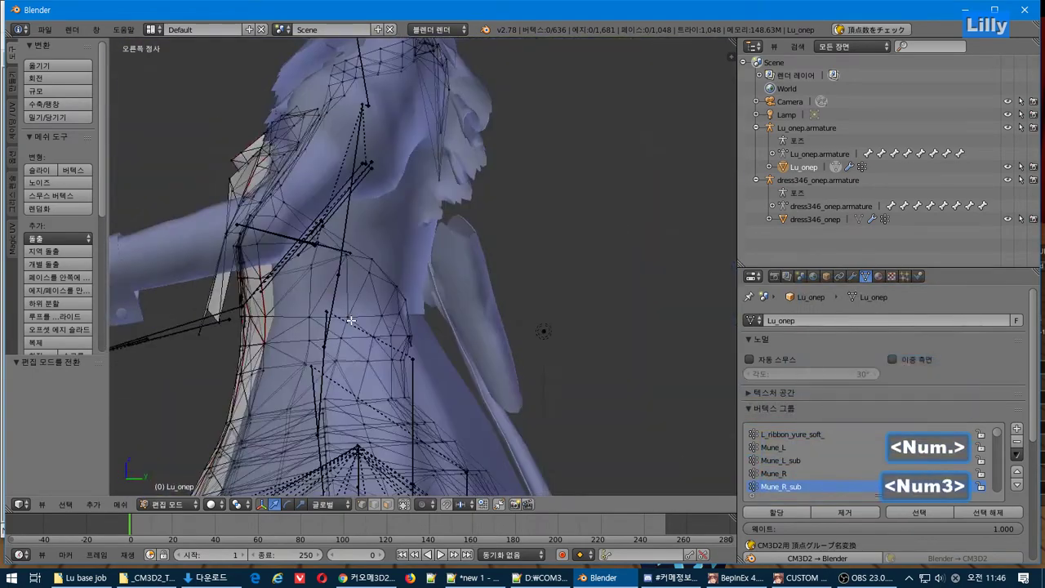
key("Page_Down")
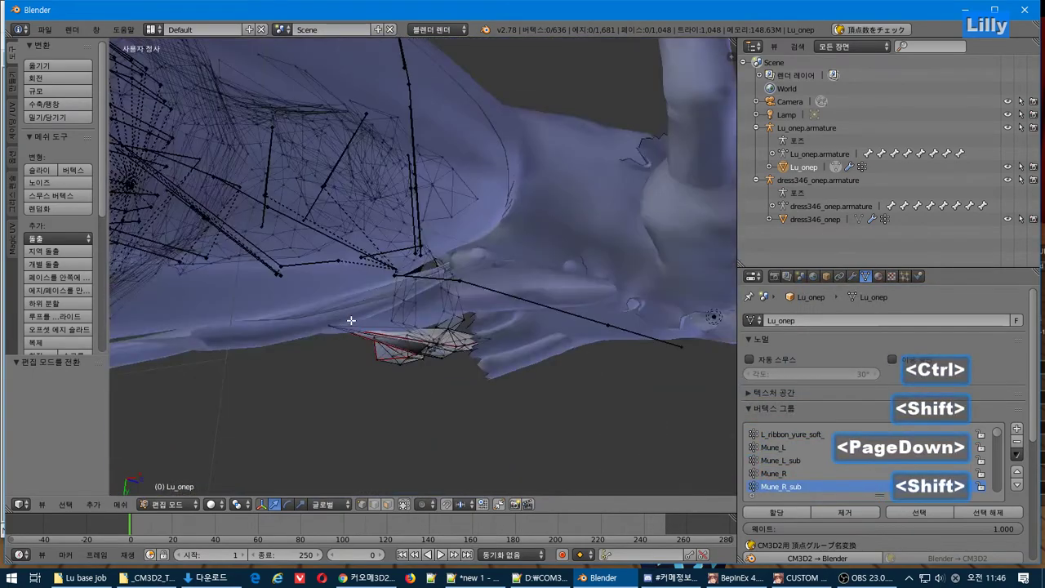
key("KP_3")
key("ctrl+KP_3")
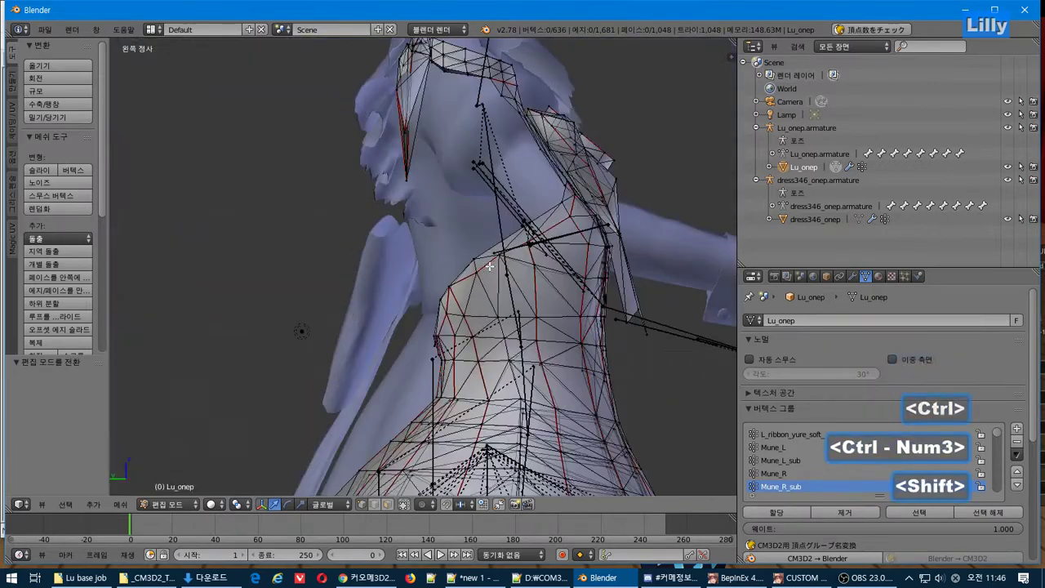
middle_click_drag(351, 320, 415, 301, "shift")
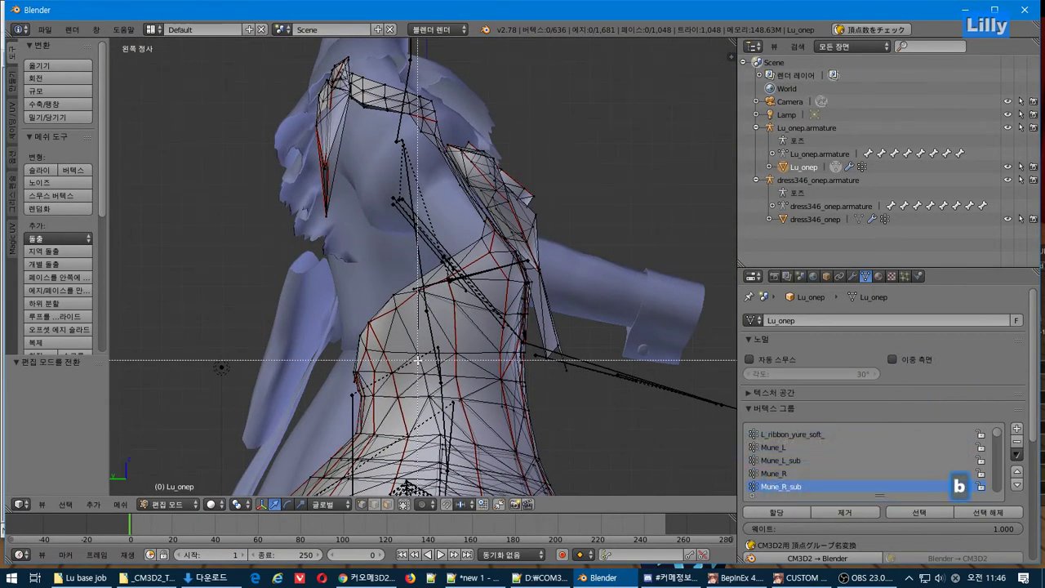
left_click_drag(418, 360, 500, 210)
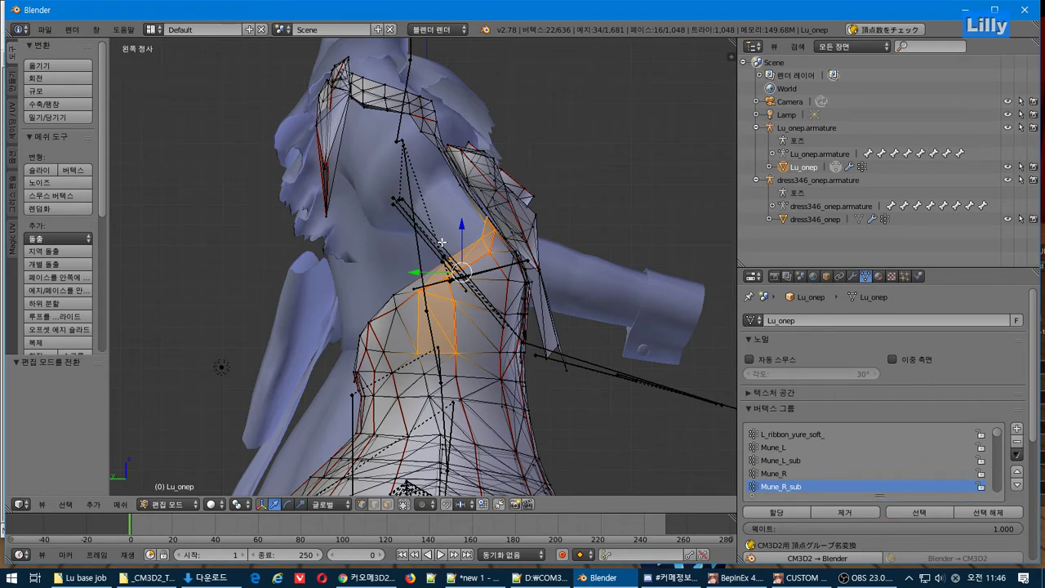
Leave Edit Mode on the Lu_onep mesh and select the dress346_onep dress mesh in Object Mode
key("Tab")
right_click(419, 214)
right_click(453, 212)
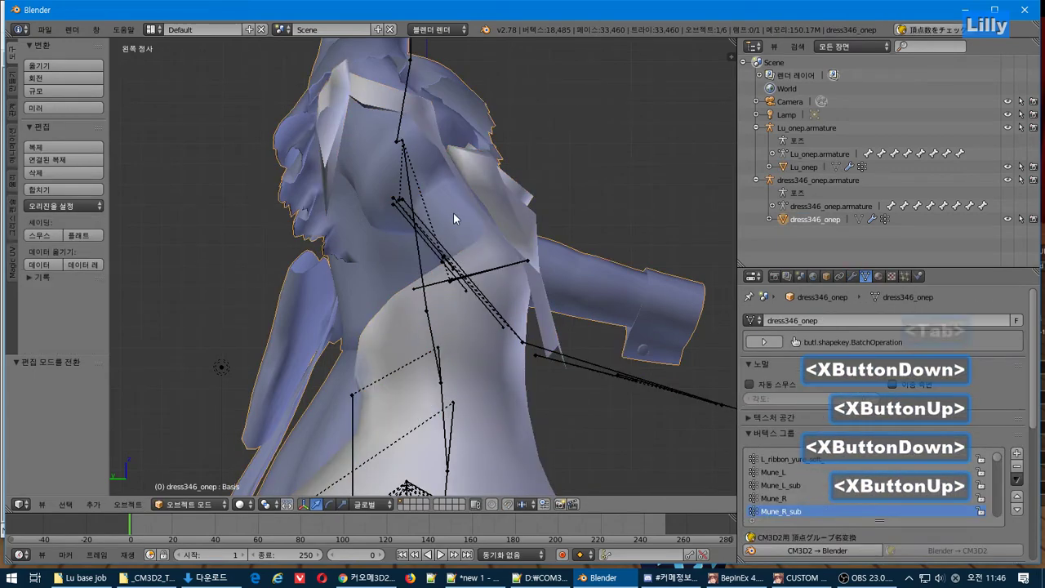
middle_click_drag(453, 213, 343, 220)
key("Tab")
key("Tab")
scroll(382, 221, "down", 2)
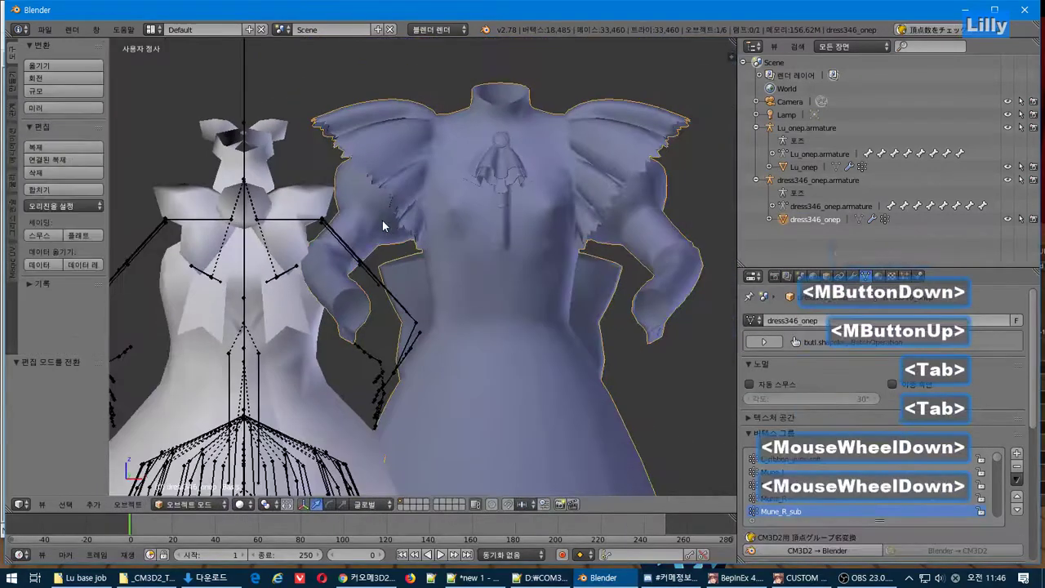
key("Tab")
key("Tab")
Undo the recent operations, back through the sideways shift of the dress346_onep mesh
key("ctrl+z")
key("ctrl+z")
key("ctrl+z")
key("ctrl+z")
key("ctrl+z")
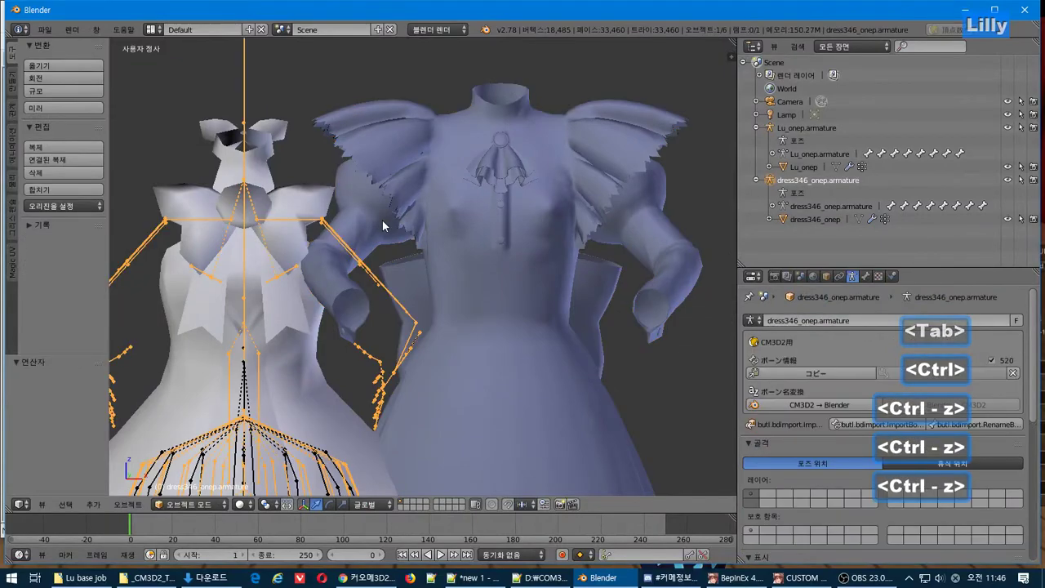
key("ctrl+z")
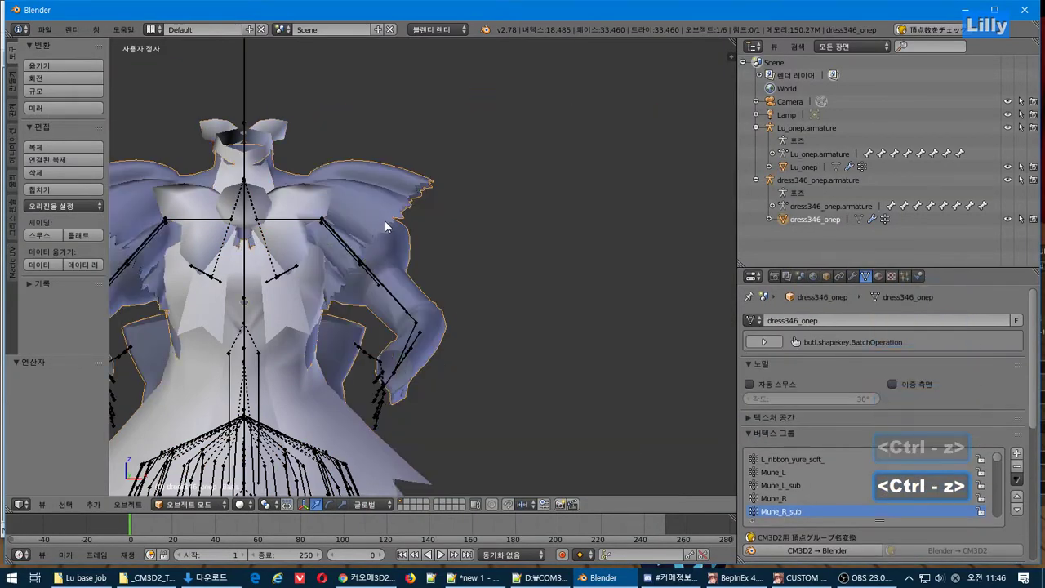
Move the dress346_onep mesh 1.778 units along the global X axis, beside the Lu_onep dress
mouse_move(390, 223)
middle_mouse_down()
mouse_move(465, 226)
mouse_move(374, 217)
middle_mouse_up()
key("KP_1")
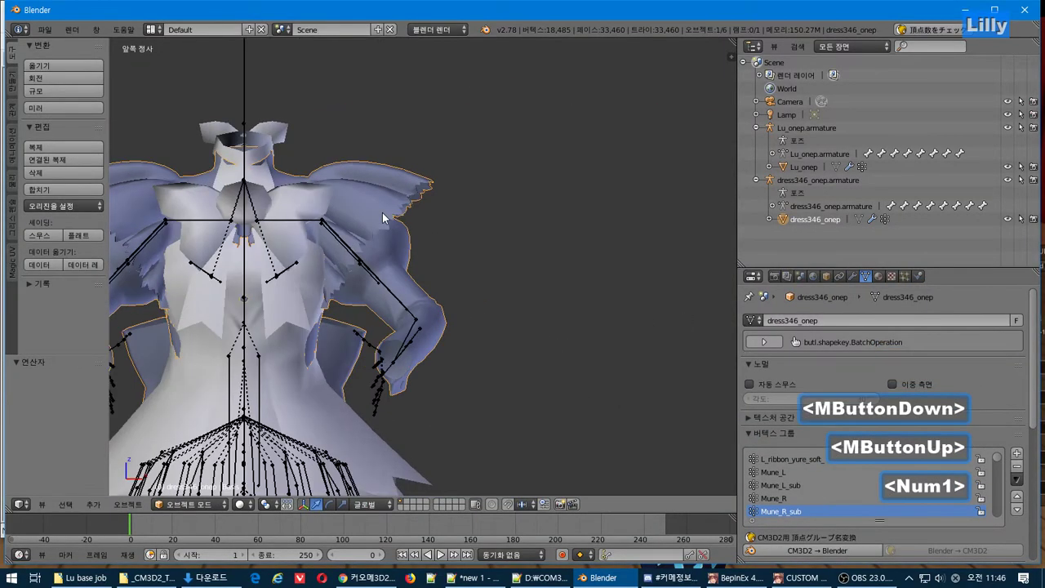
key("g")
key("z")
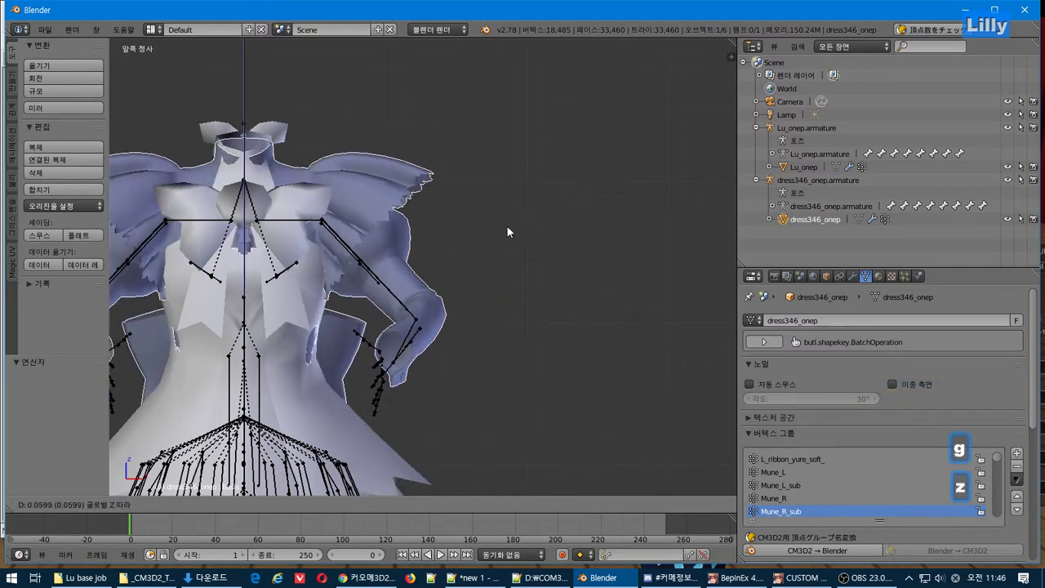
key("y")
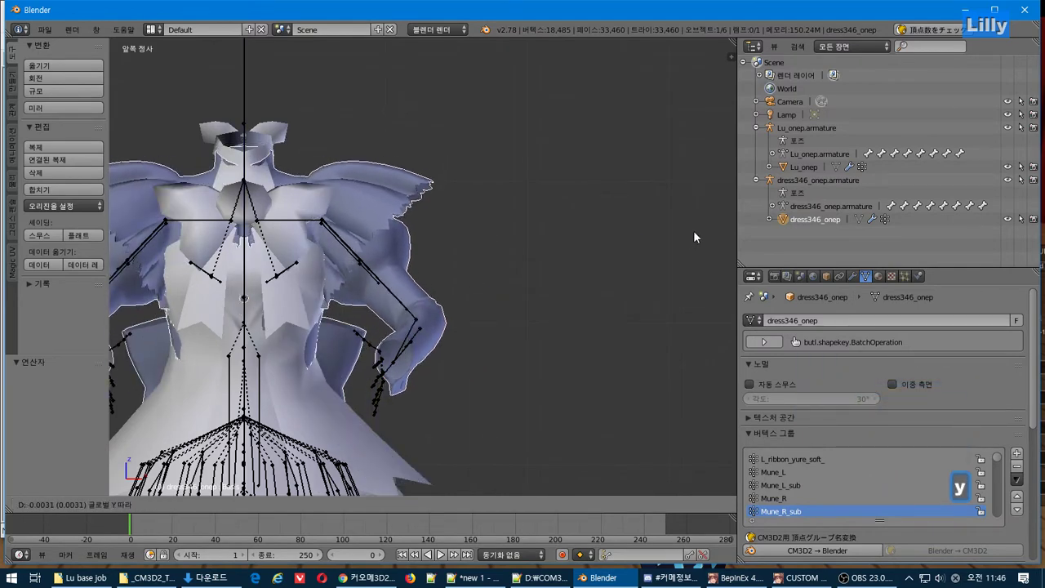
key("x")
left_click(682, 268)
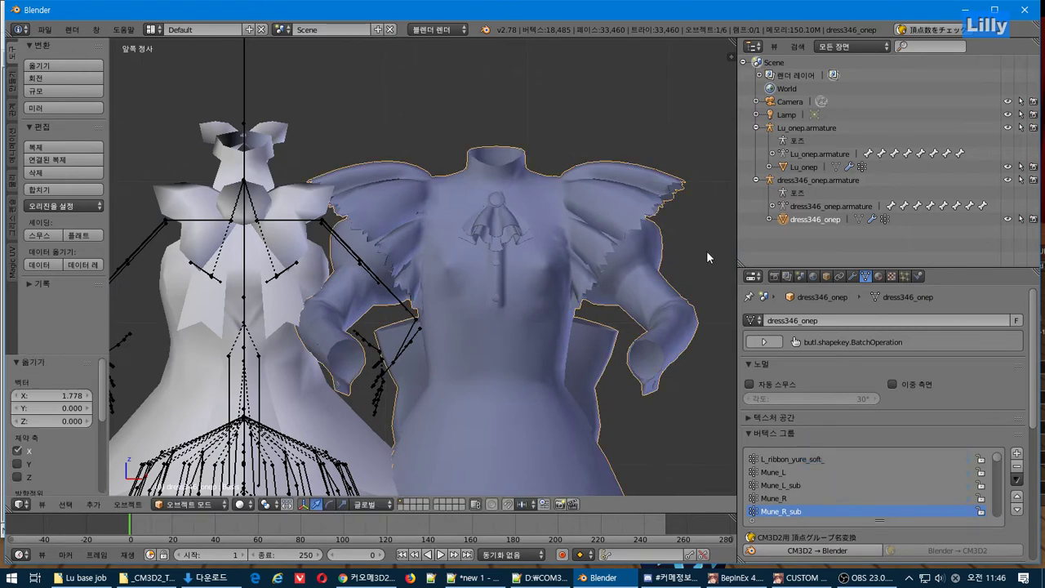
In Edit Mode on dress346_onep, box-select the vertices over the front chest and upper sleeves, adding them to the existing selection
key("KP_3")
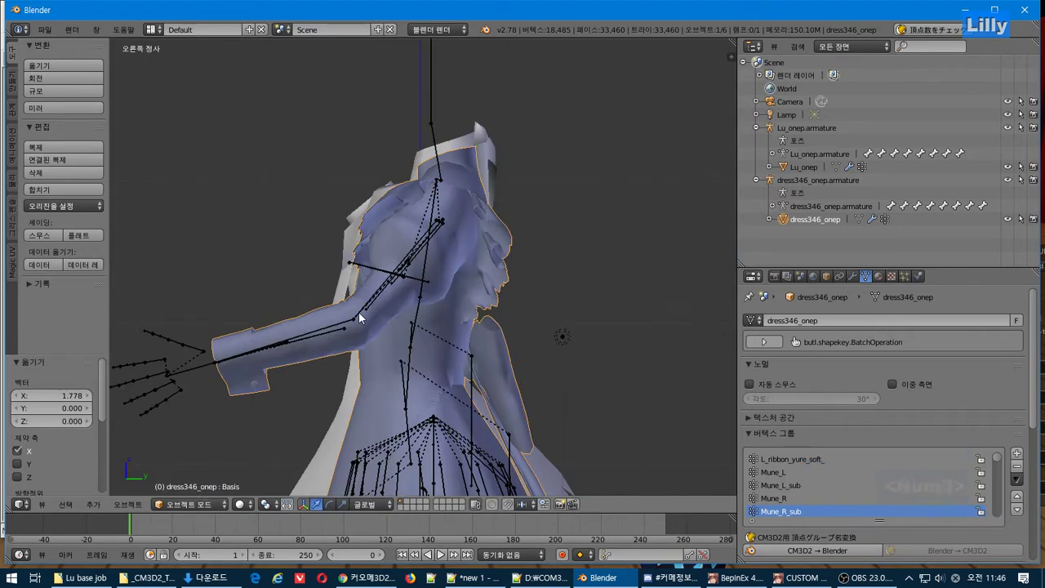
key("Tab")
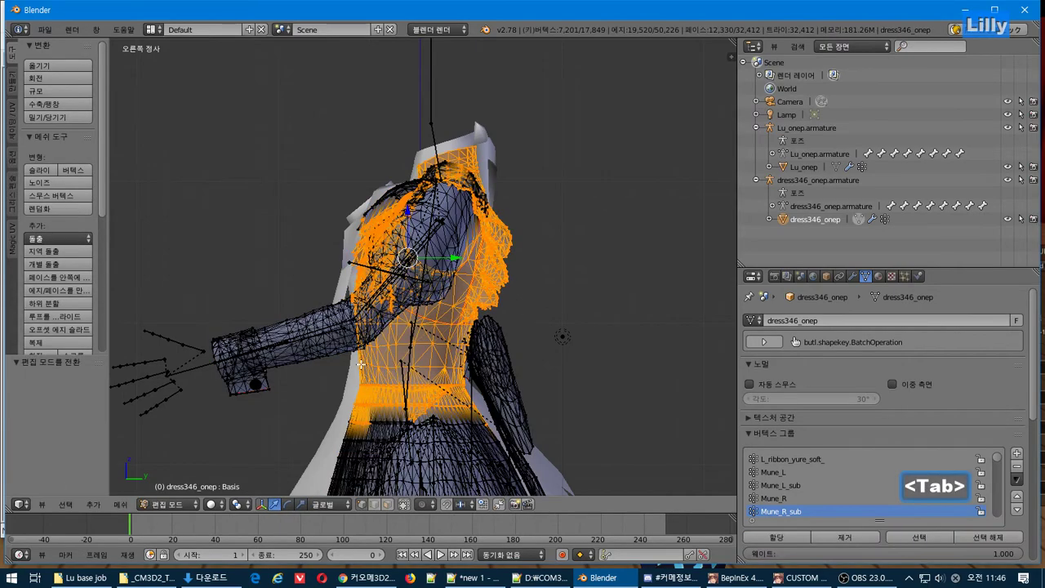
scroll(290, 348, "down", 2)
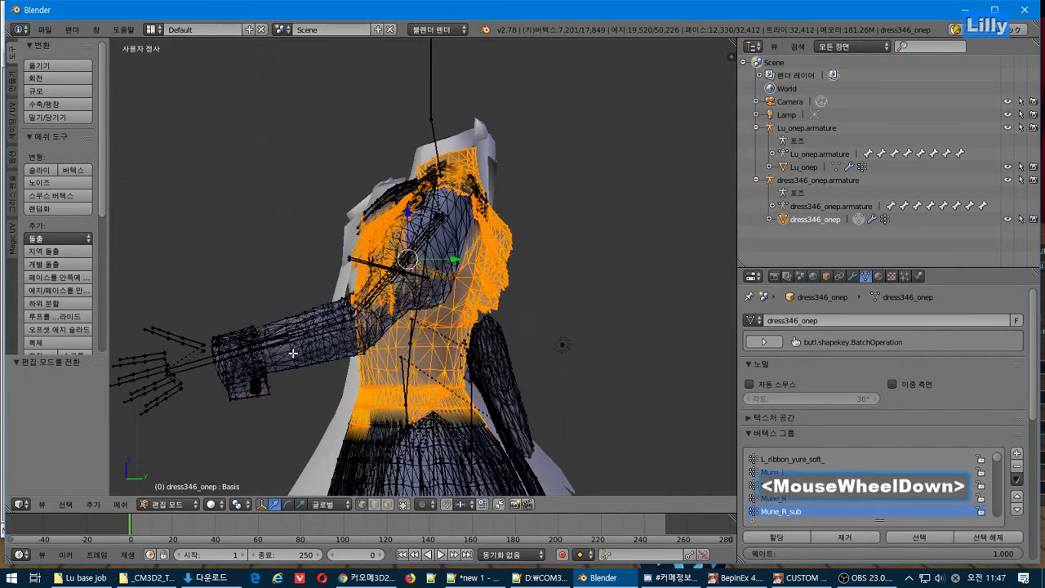
middle_click_drag(290, 349, 330, 349)
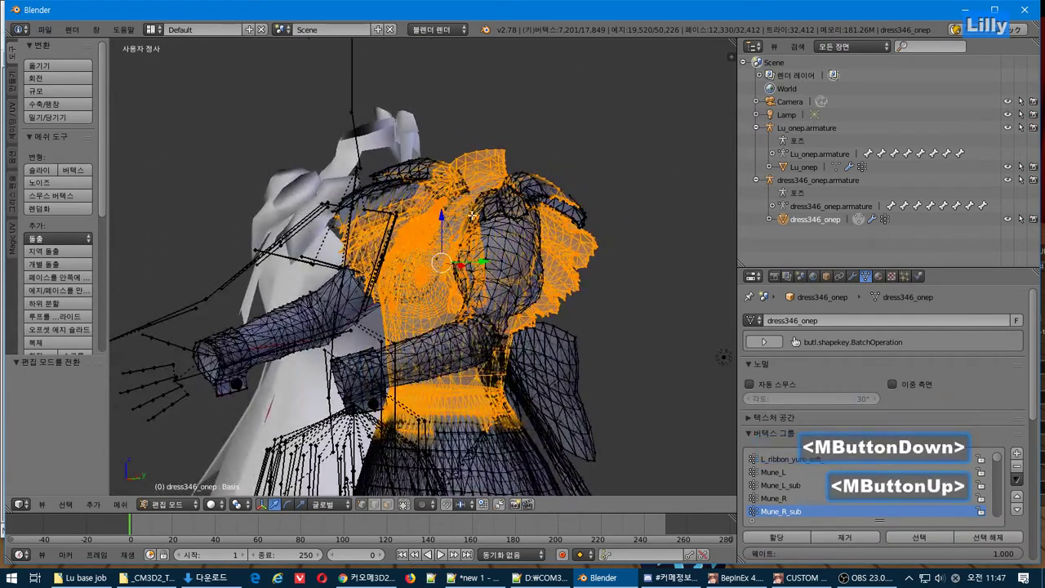
middle_click_drag(472, 213, 302, 289)
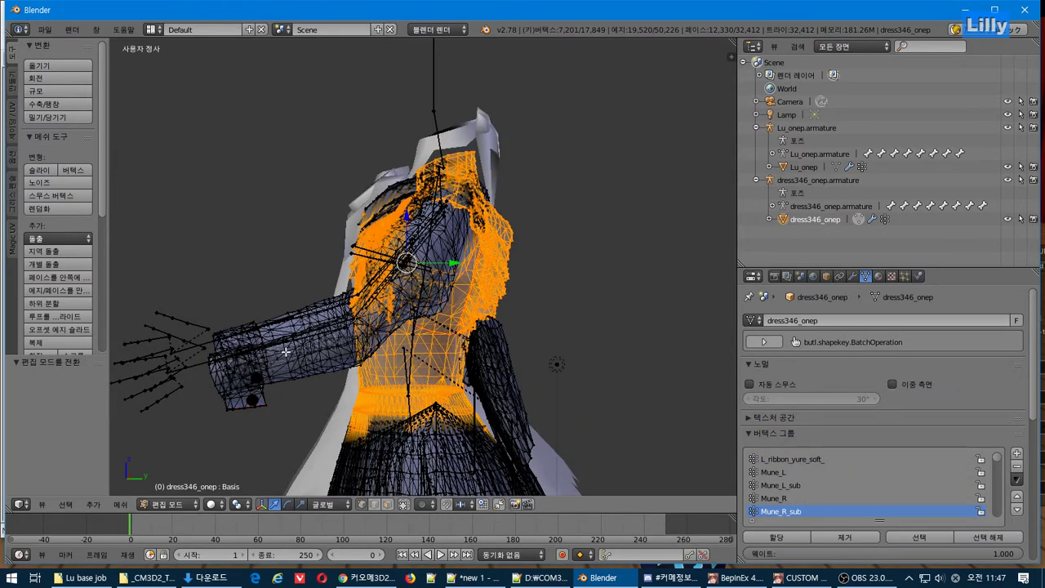
left_click_drag(253, 362, 433, 129)
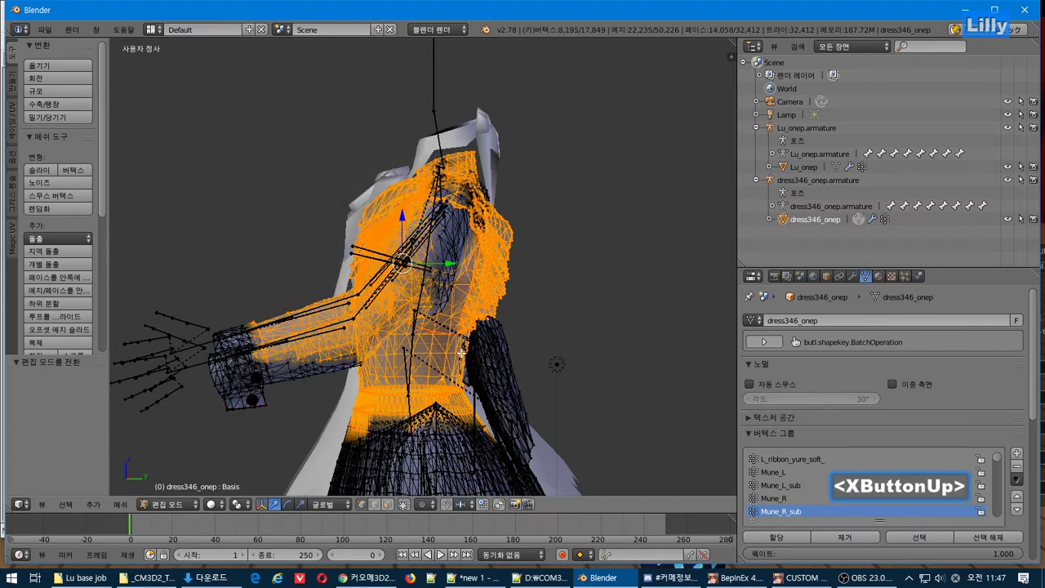
key("Tab")
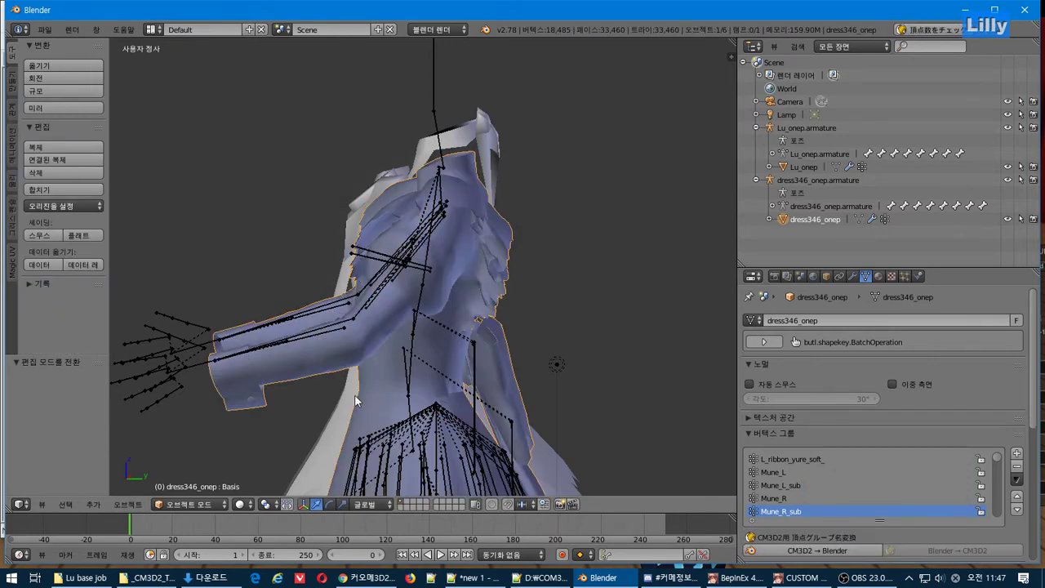
Select the Lu_onep mesh and box-select its front chest vertices in Edit Mode from the right side view
key("ctrl+KP_1")
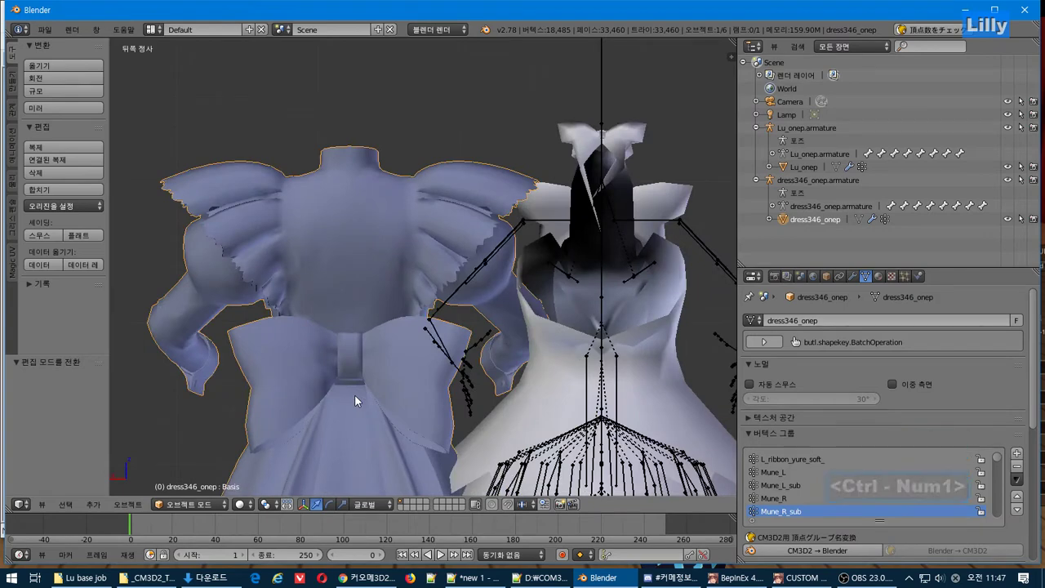
key("KP_3")
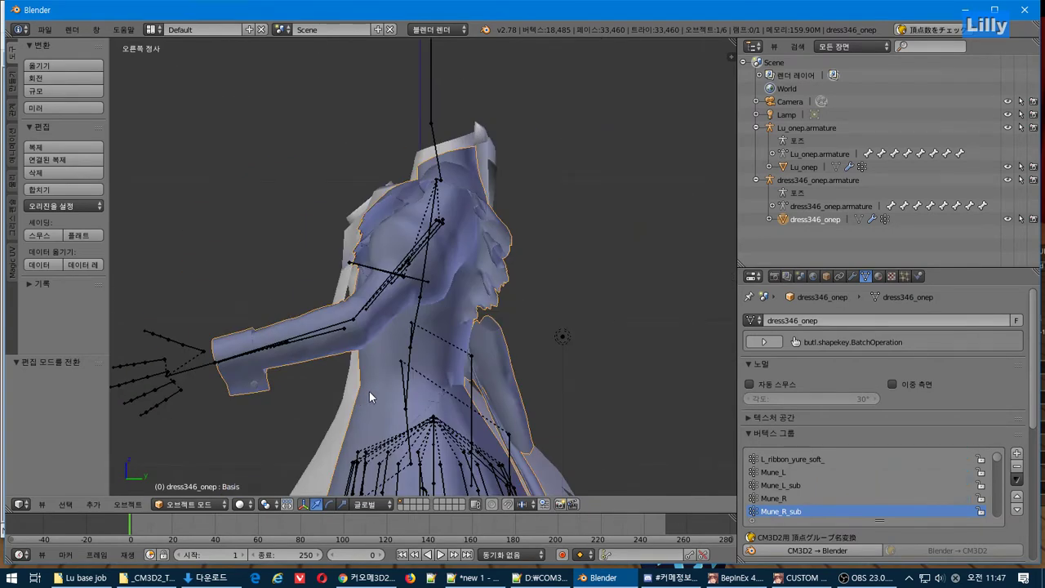
right_click(335, 415)
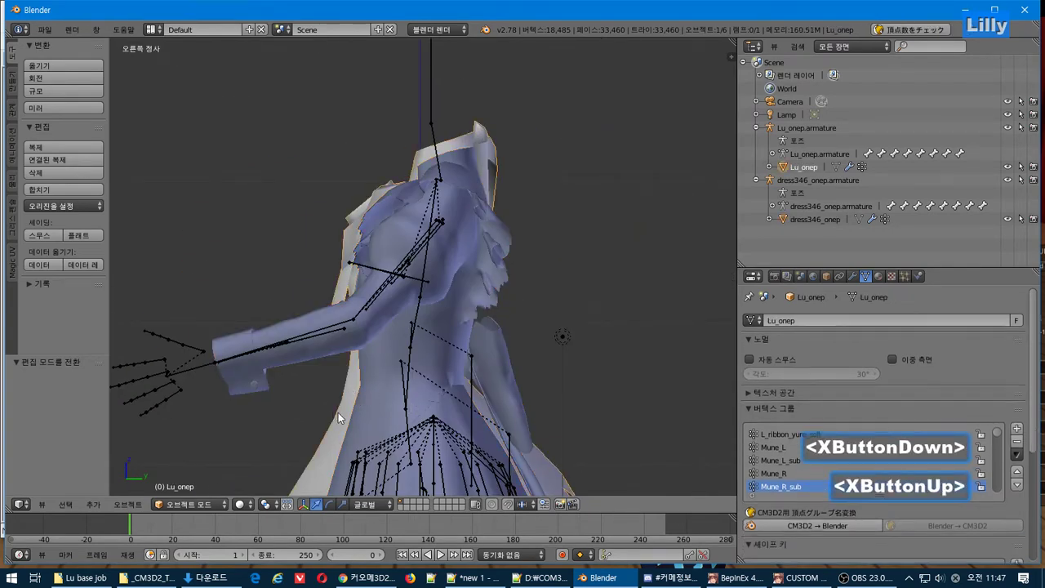
key("Tab")
key("b")
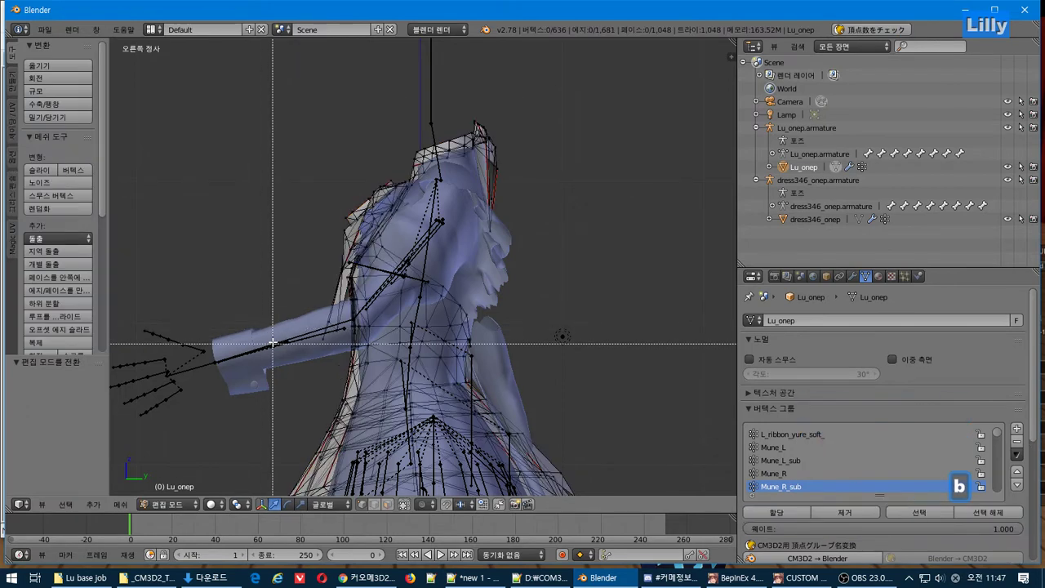
left_click_drag(273, 345, 404, 120)
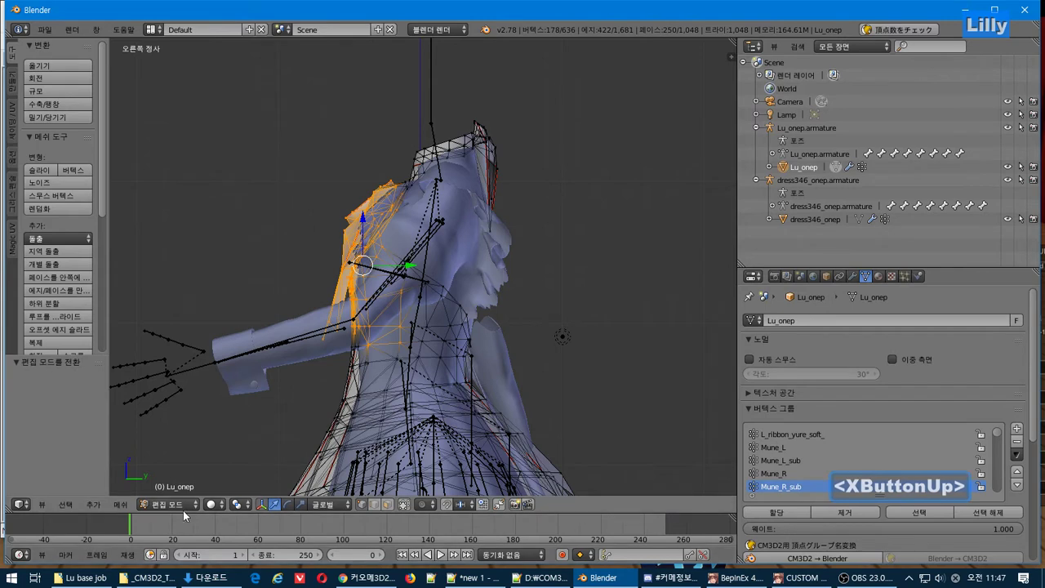
left_click(99, 505)
mouse_move(67, 504)
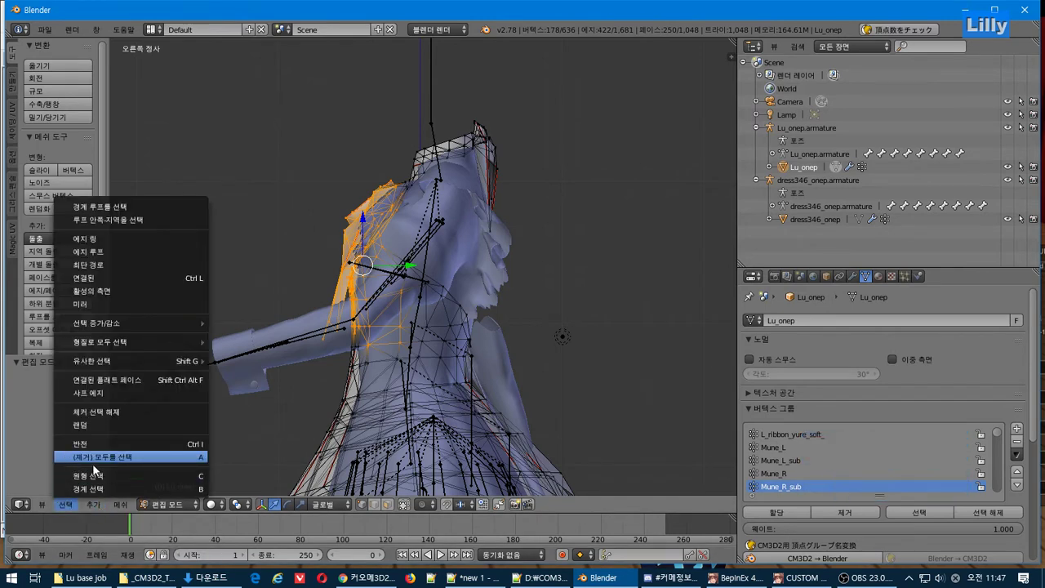
left_click(120, 505)
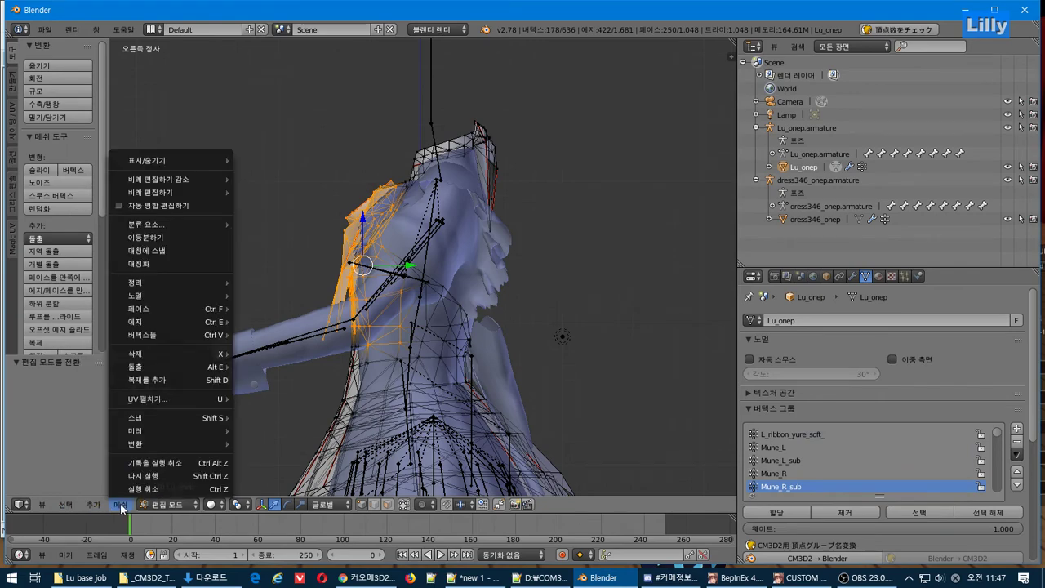
mouse_move(196, 333)
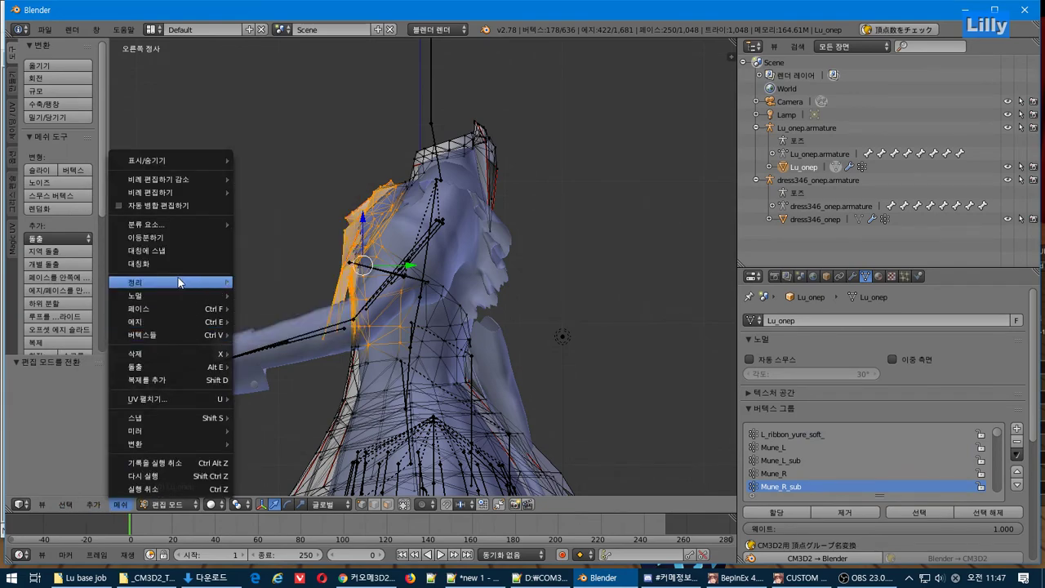
middle_click_drag(274, 288, 237, 317)
left_click_drag(99, 187, 112, 253)
left_click(50, 271)
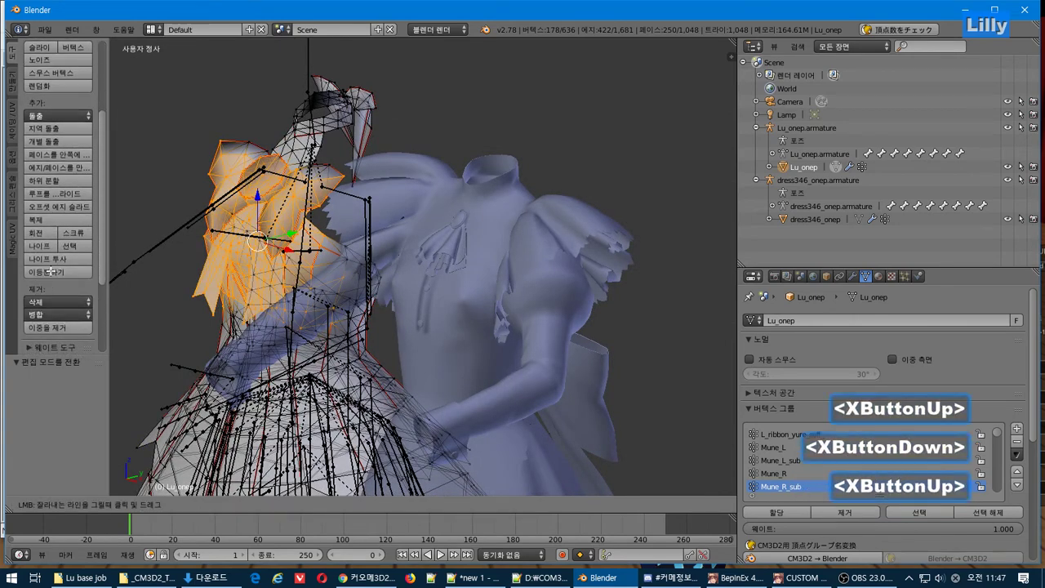
key("Escape")
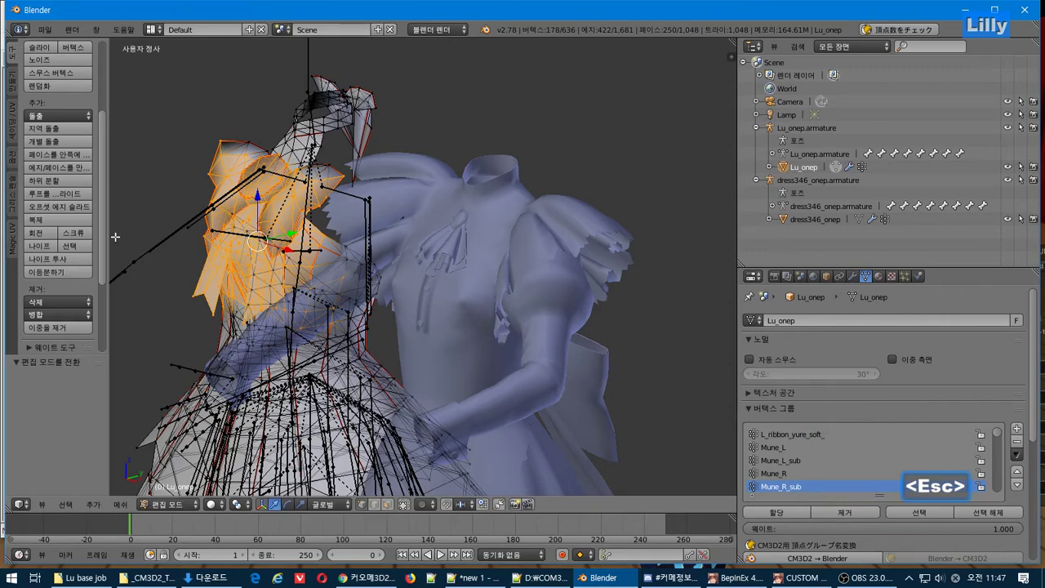
Try subdividing the selected chest area of Lu_onep twice, and undo both subdivisions
left_click(51, 181)
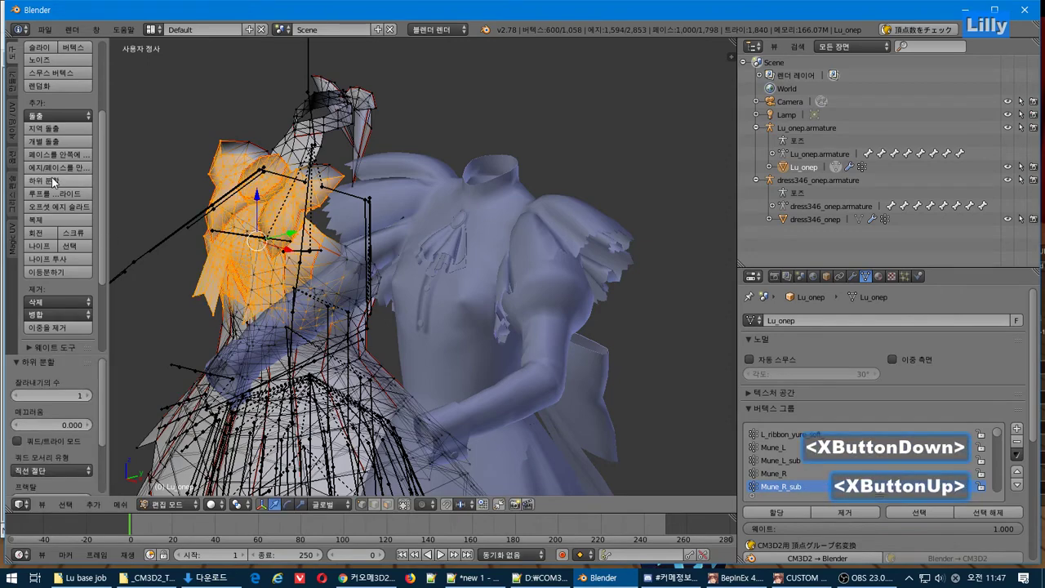
left_click(52, 182)
middle_click_drag(207, 281, 361, 270)
key("ctrl+z")
key("ctrl+z")
Extend the Lu_onep chest selection slightly further back with a box selection, subdivide it twice and return to Object Mode
key("KP_3")
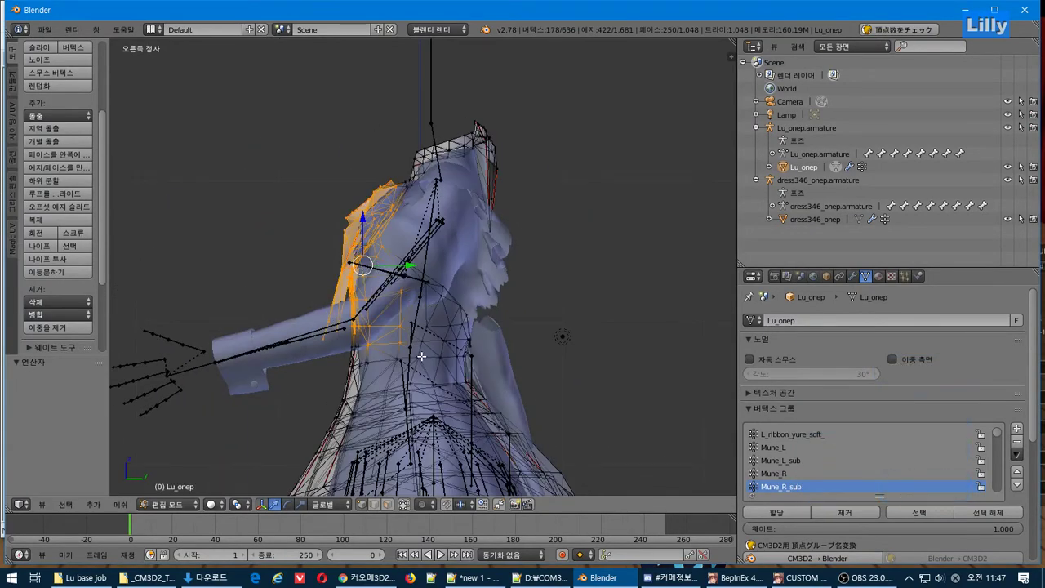
left_click_drag(416, 320, 306, 120)
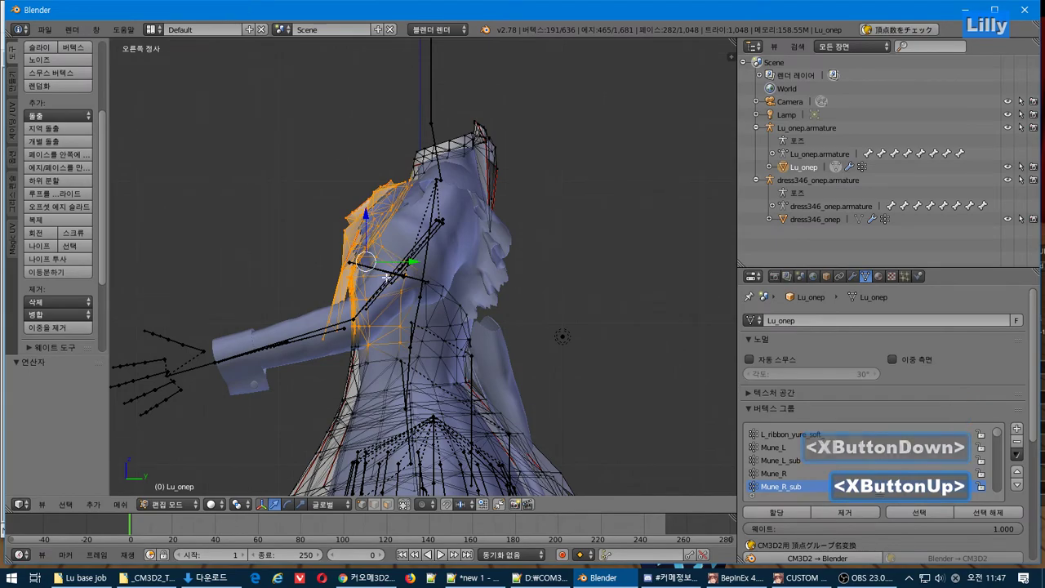
middle_click_drag(351, 280, 160, 327)
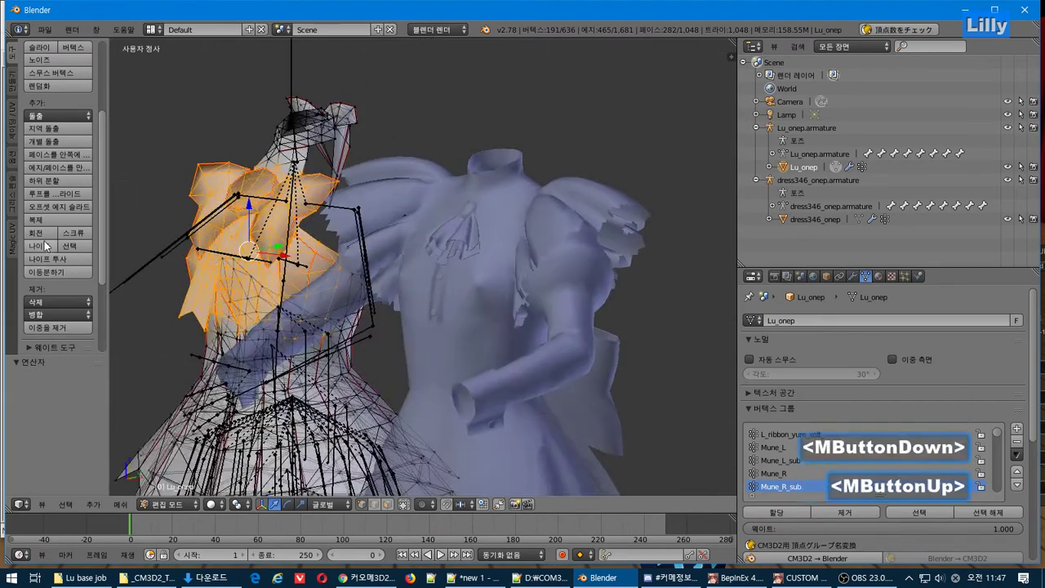
left_click(62, 182)
left_click(62, 181)
mouse_move(414, 339)
middle_mouse_down()
mouse_move(553, 329)
mouse_move(461, 330)
mouse_move(482, 298)
mouse_move(460, 334)
mouse_move(433, 330)
middle_mouse_up()
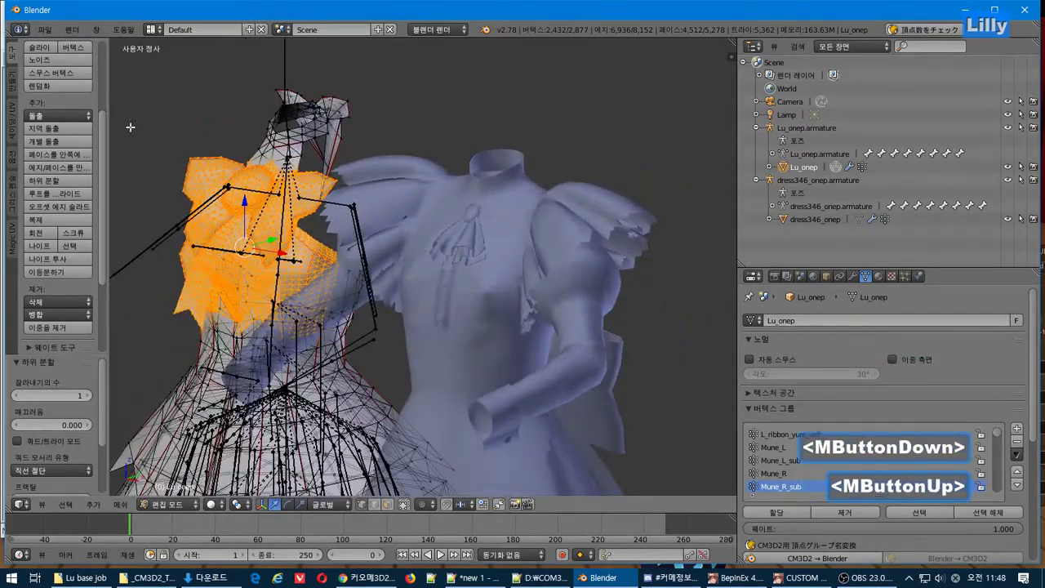
scroll(408, 253, "down", 2)
middle_click_drag(408, 253, 467, 252)
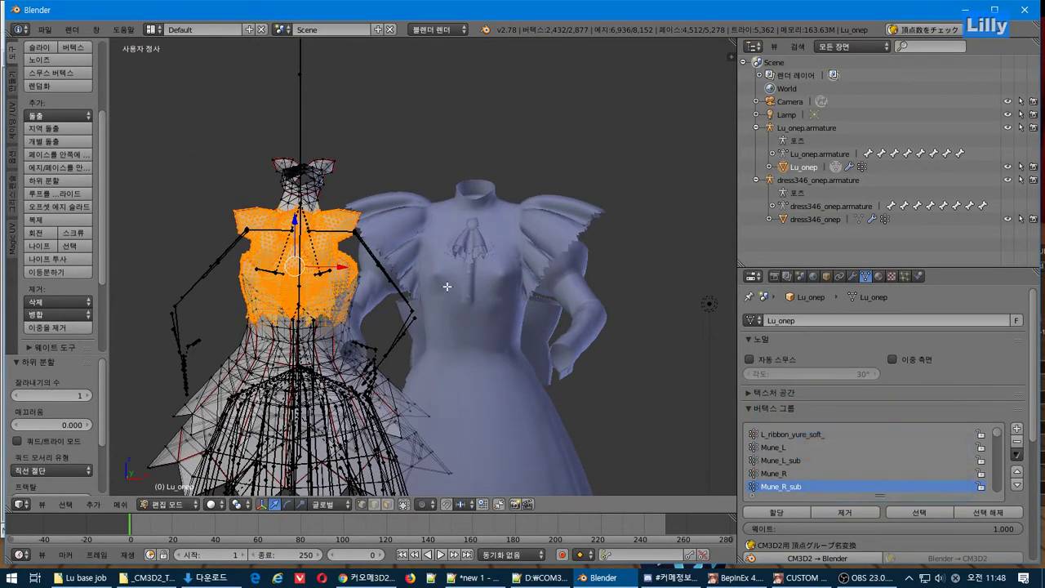
key("Tab")
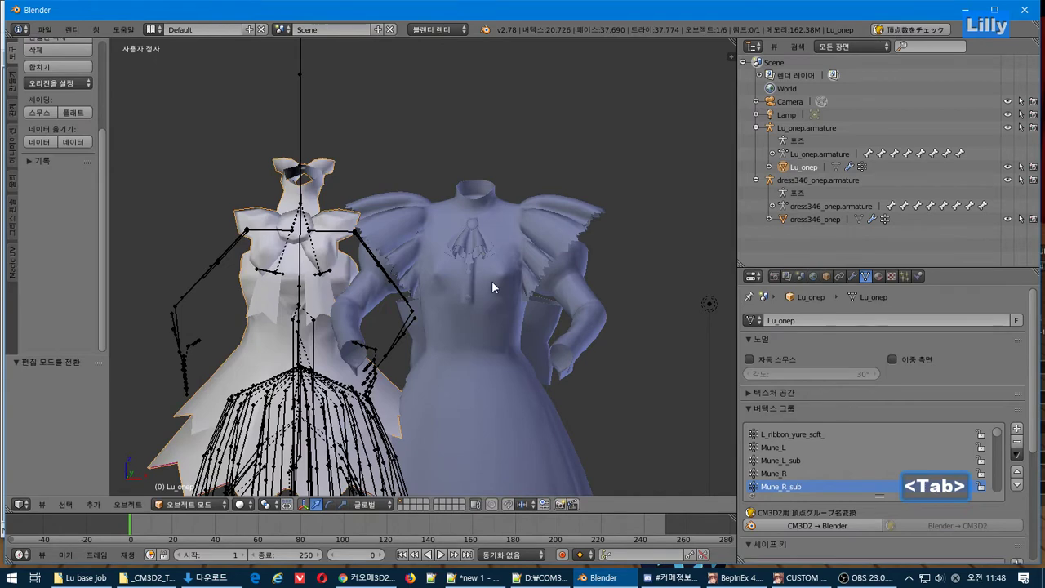
Select the dress346_onep mesh and set its X location to 0
right_click(491, 281)
key("n")
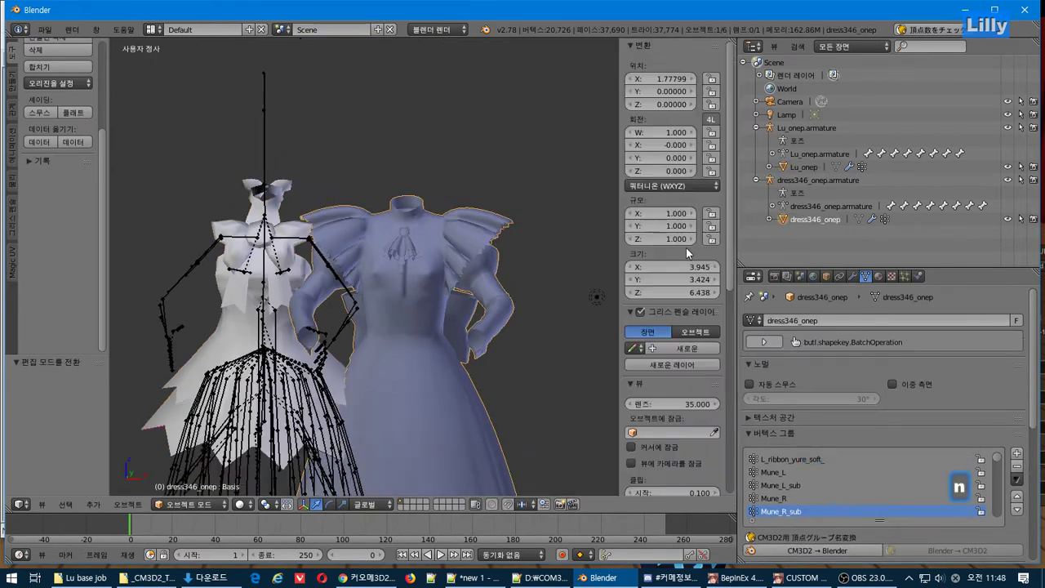
left_click(653, 78)
type("0")
key("Return")
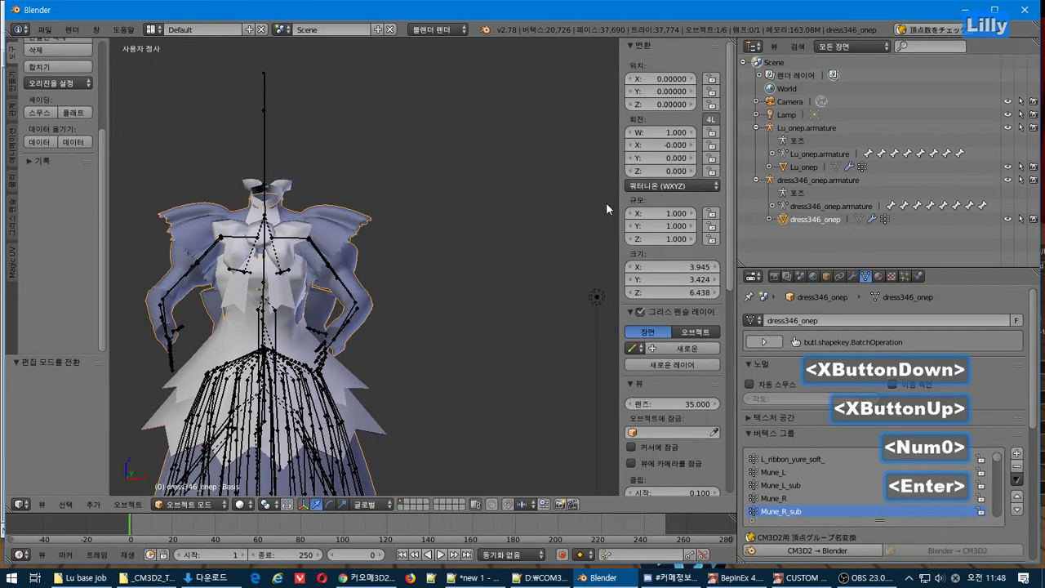
middle_click_drag(427, 291, 330, 321, "shift")
scroll(499, 231, "up", 3)
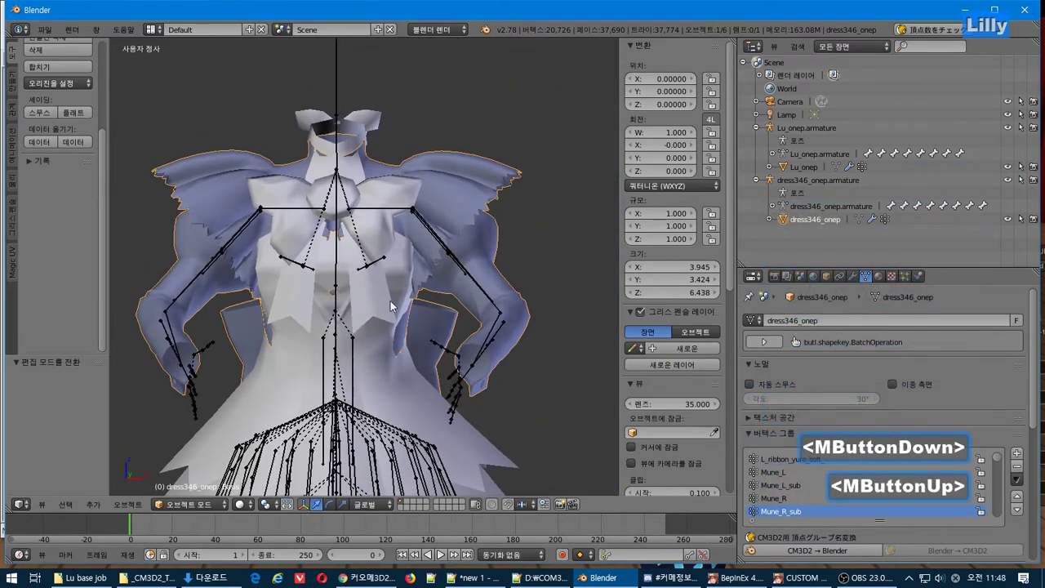
Add Lu_onep to the selection as the active object and run Quick Weight Transfer from dress346_onep using the nearest vertex
right_click(383, 377, "shift")
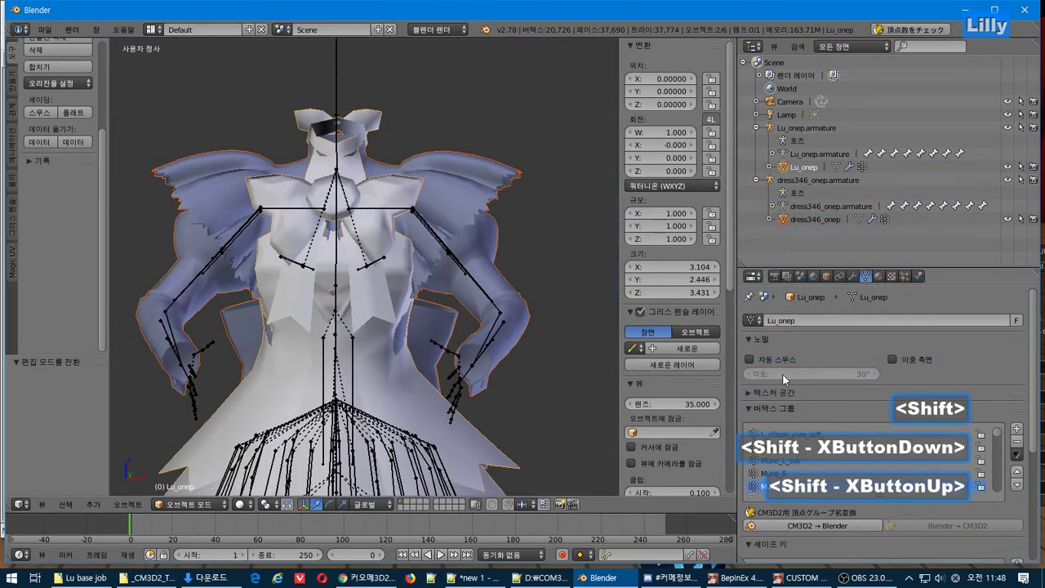
left_click(1017, 454)
left_click(965, 258)
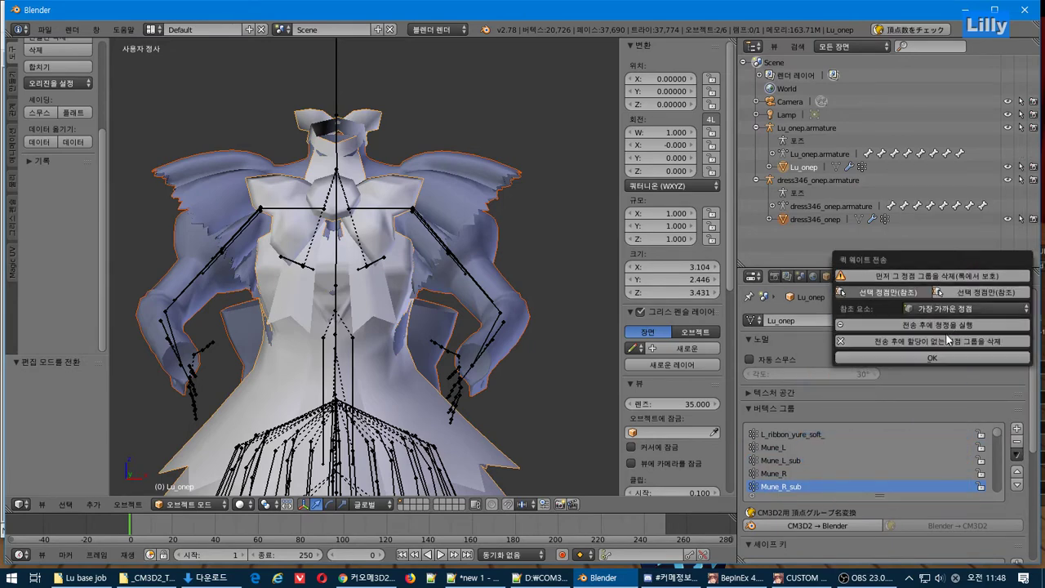
left_click(945, 361)
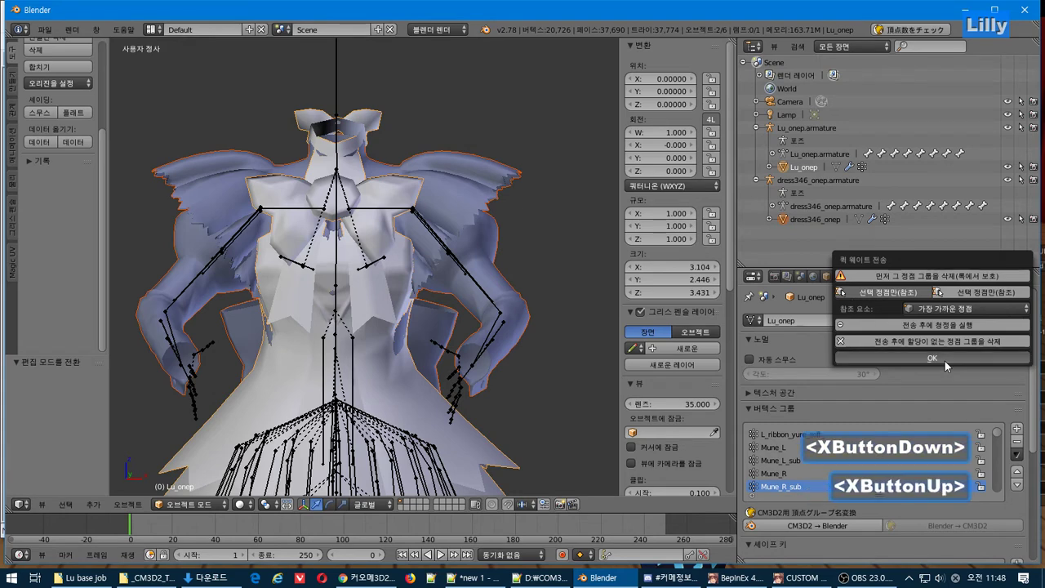
Inspect the Mune_R_sub weights on Lu_onep in Weight Paint mode and return to Object Mode
key("Tab")
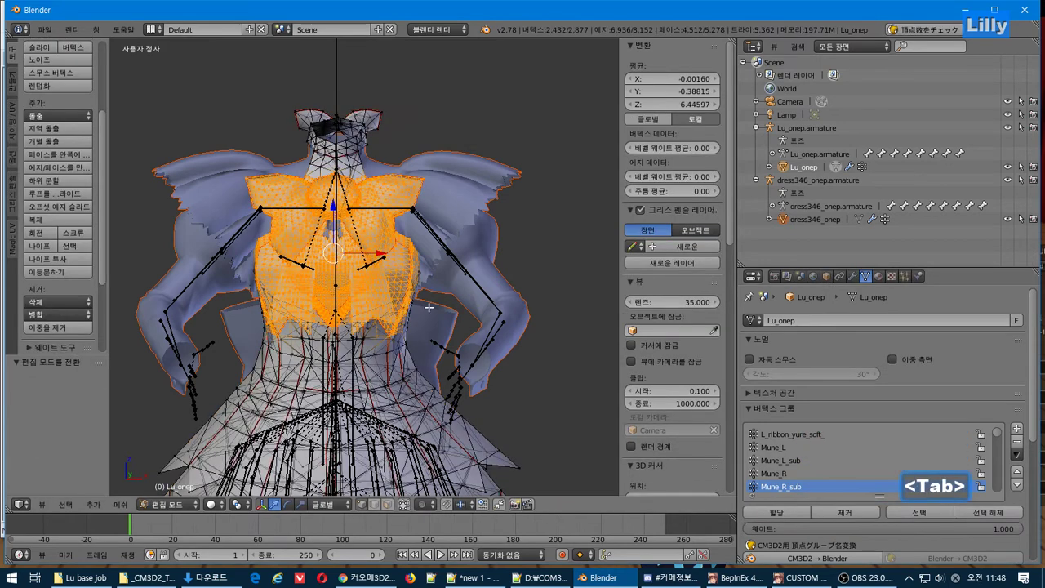
left_click(168, 504)
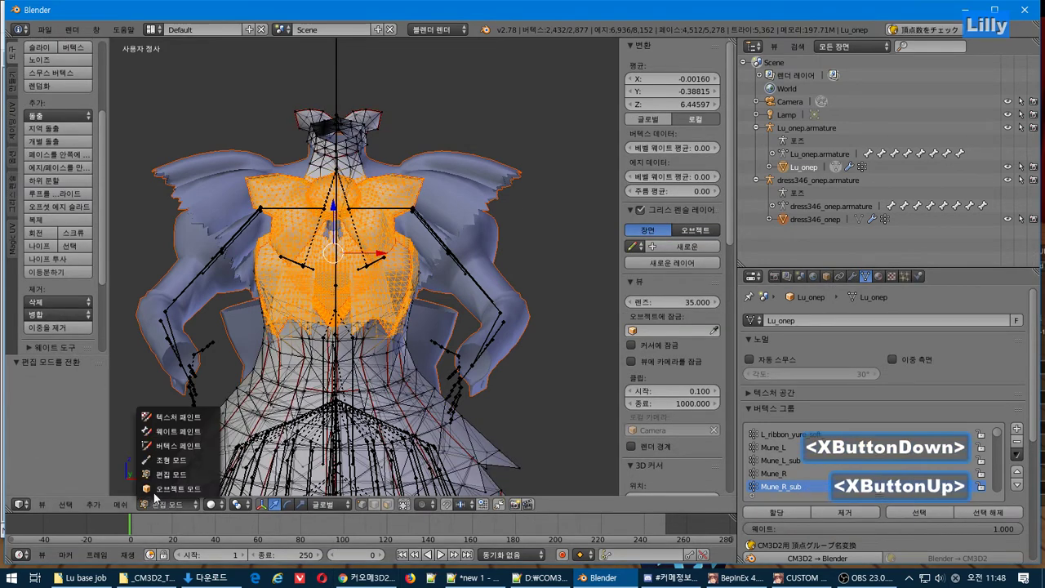
left_click(173, 432)
mouse_move(345, 350)
middle_mouse_down()
mouse_move(362, 326)
mouse_move(355, 343)
mouse_move(225, 323)
middle_mouse_up()
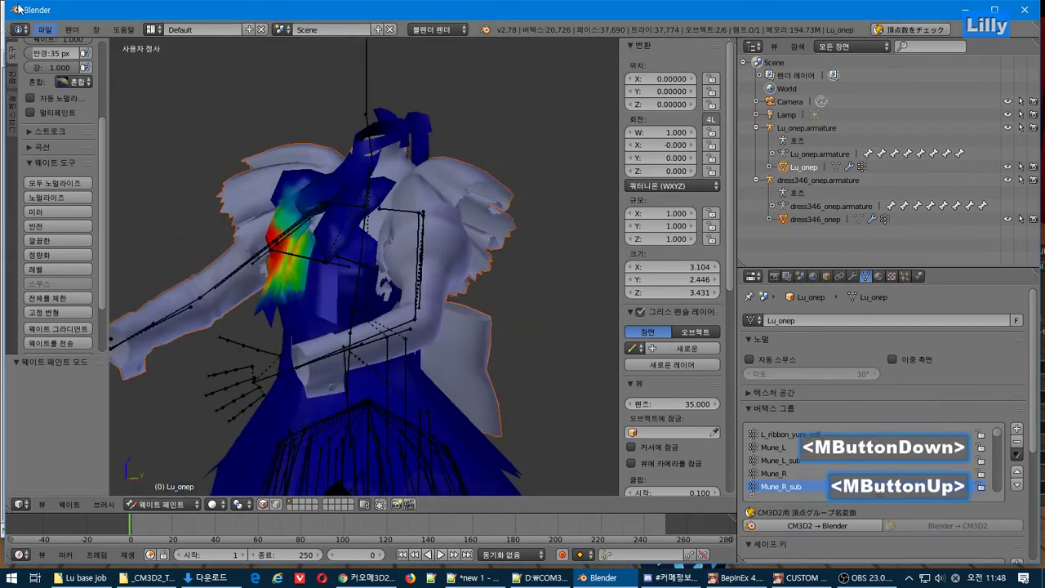
left_click(51, 31)
mouse_move(105, 284)
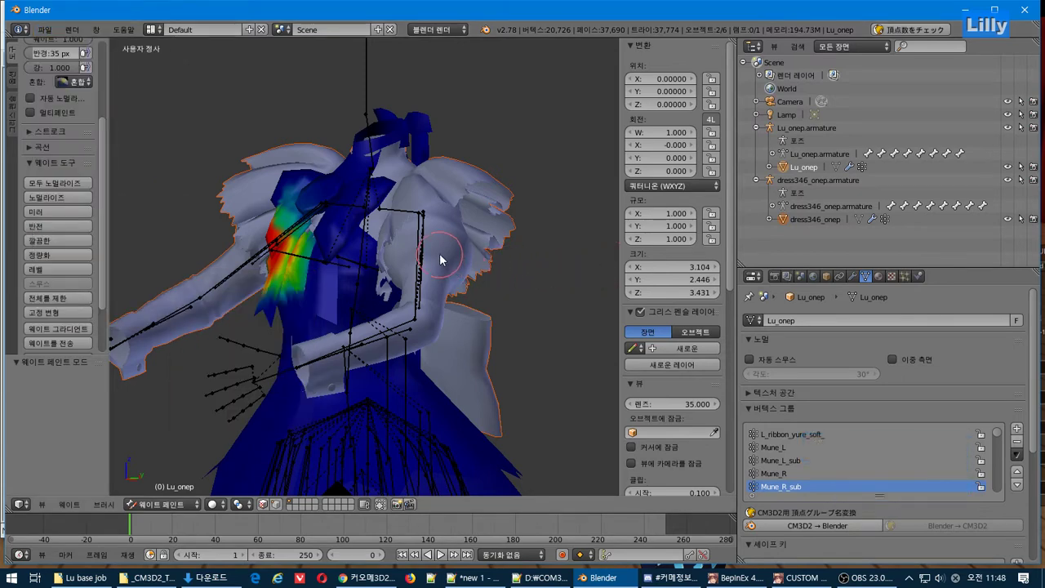
key("Tab")
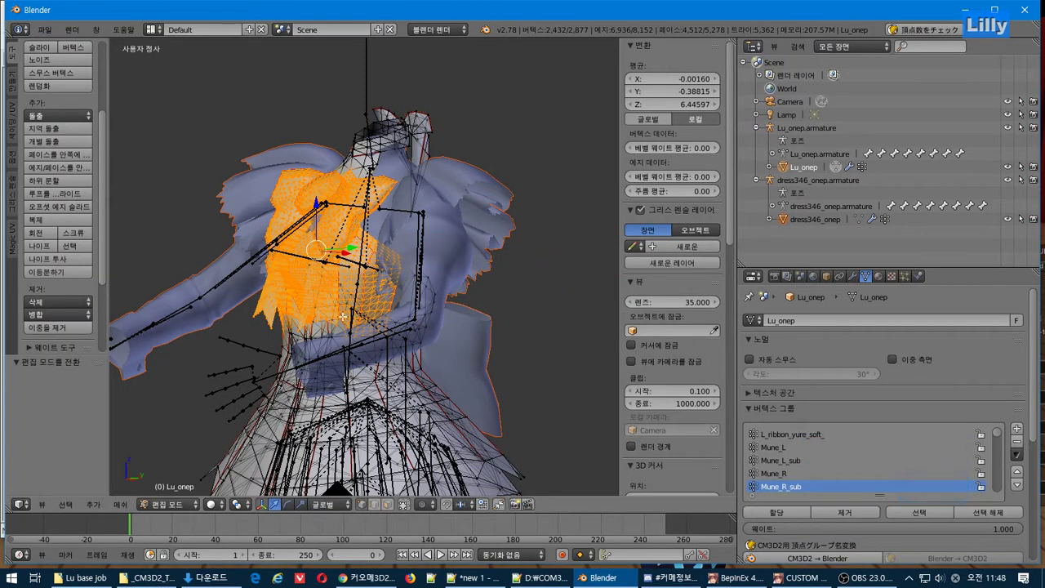
left_click(164, 505)
left_click(173, 492)
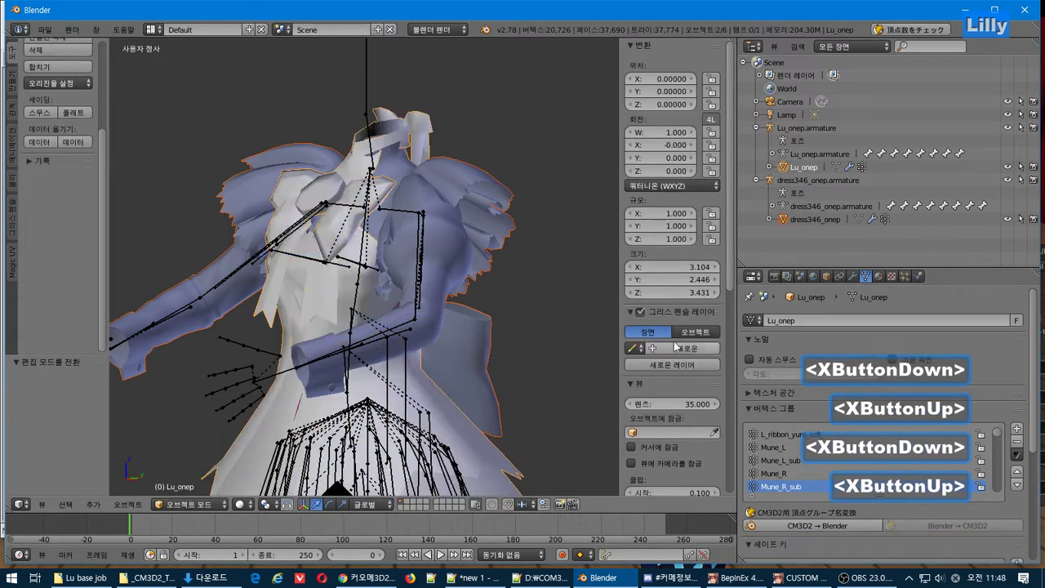
Select dress346_onep, set its arml shape key to 0.121 and hara to 1.000, and make munel the active key
left_click_drag(1038, 412, 1037, 468)
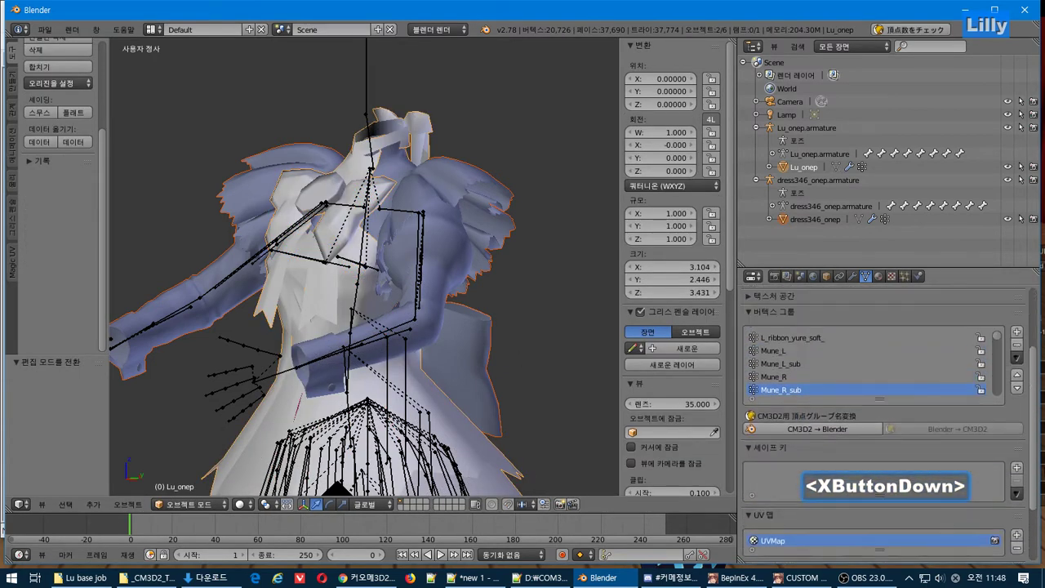
right_click(476, 239)
scroll(1041, 419, "down", 3)
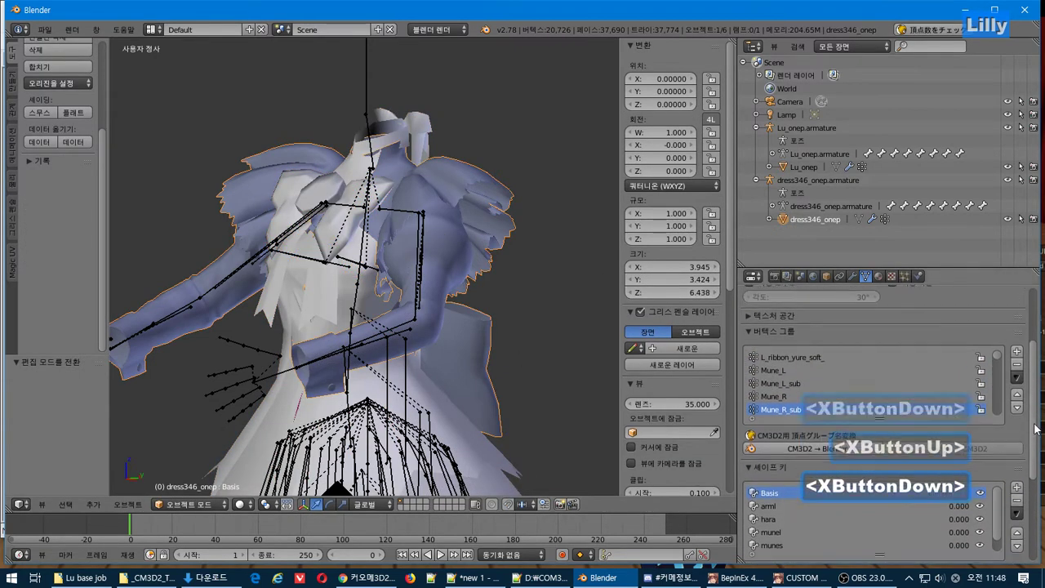
left_click(783, 451)
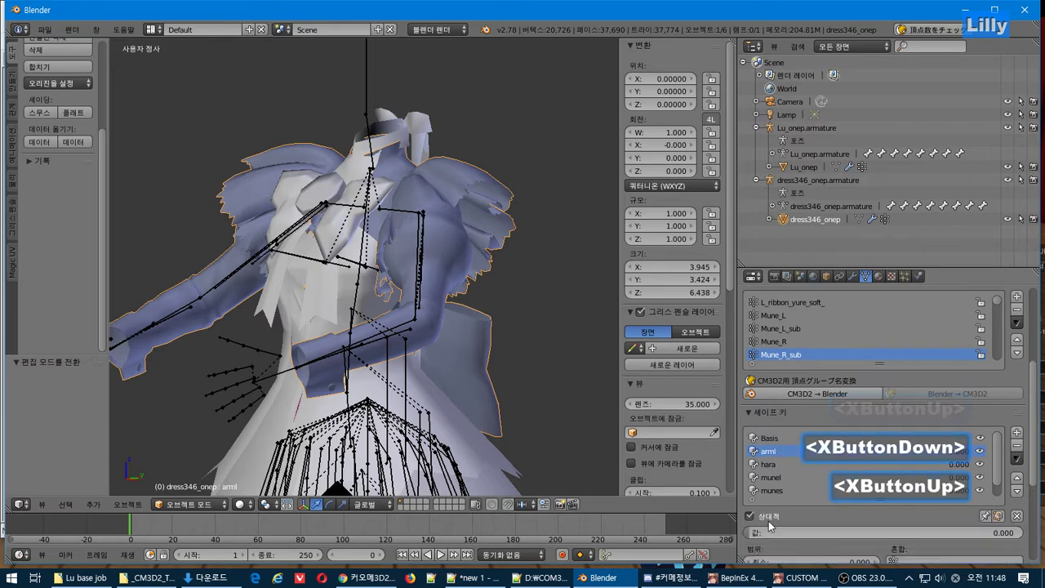
left_click(767, 464)
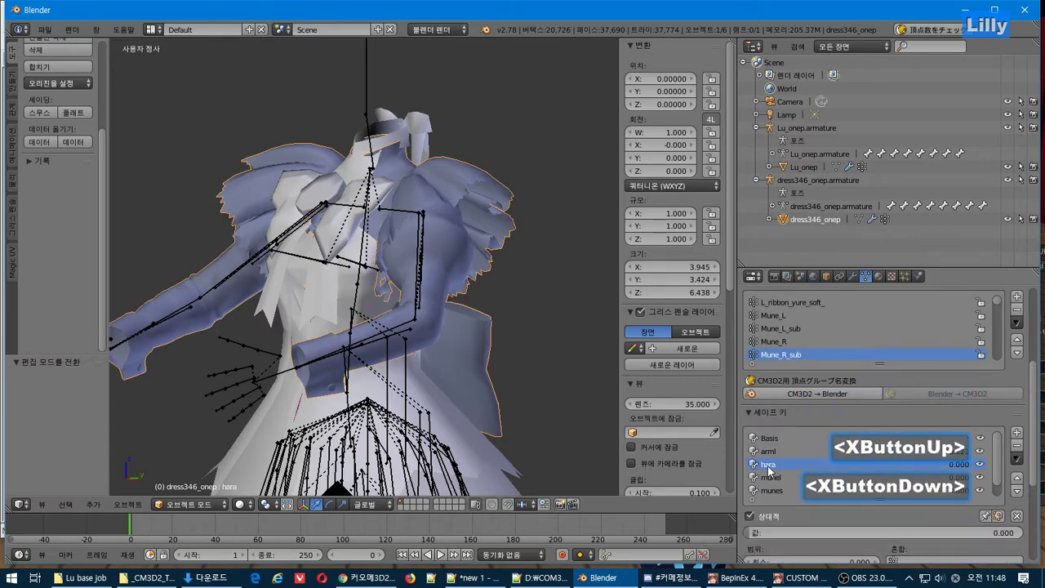
left_click_drag(750, 532, 1020, 533)
left_click(792, 490)
left_click(771, 478)
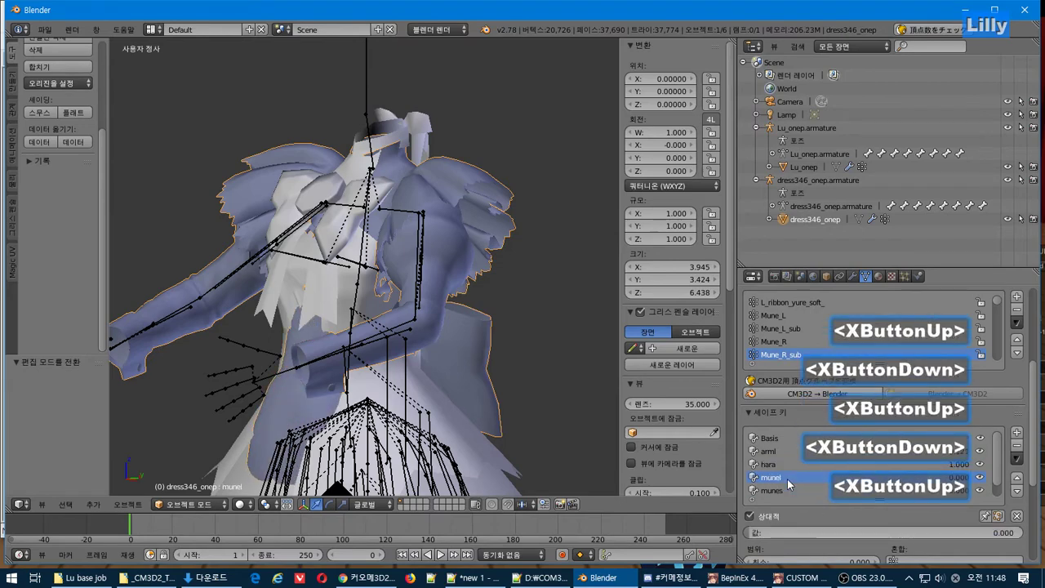
left_click_drag(800, 532, 752, 535)
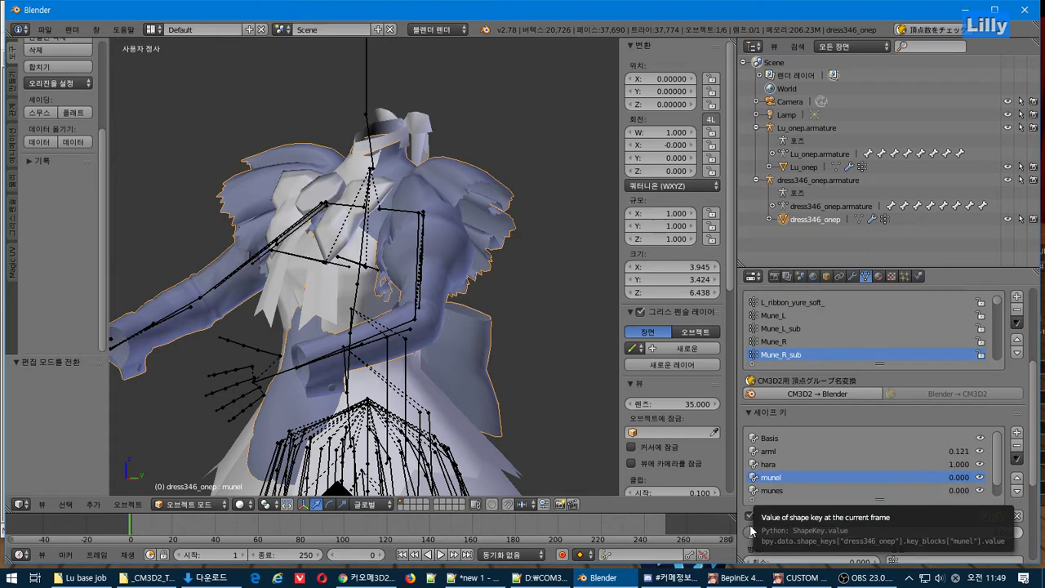
left_click(753, 490)
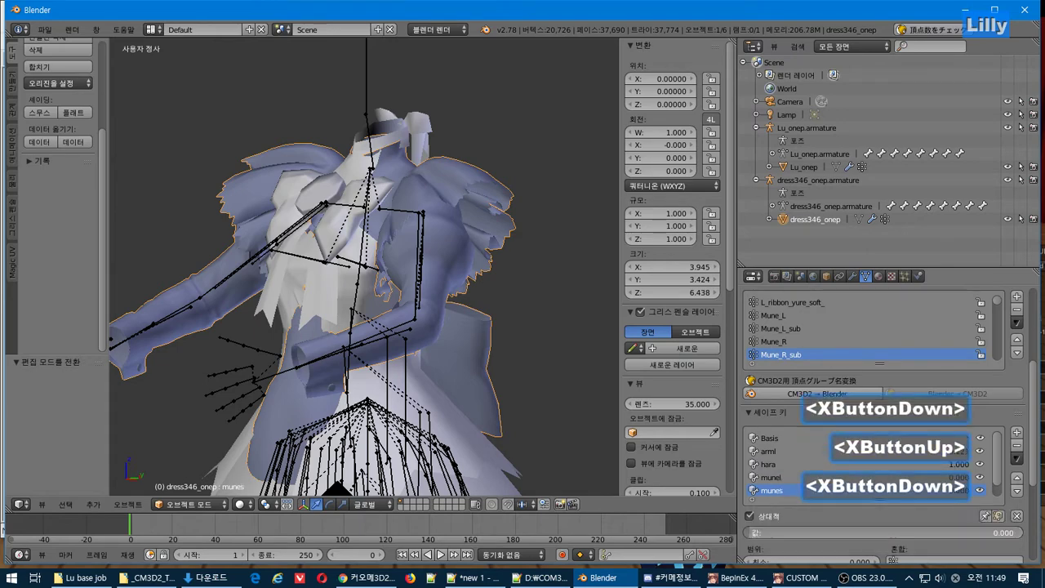
left_click(799, 480)
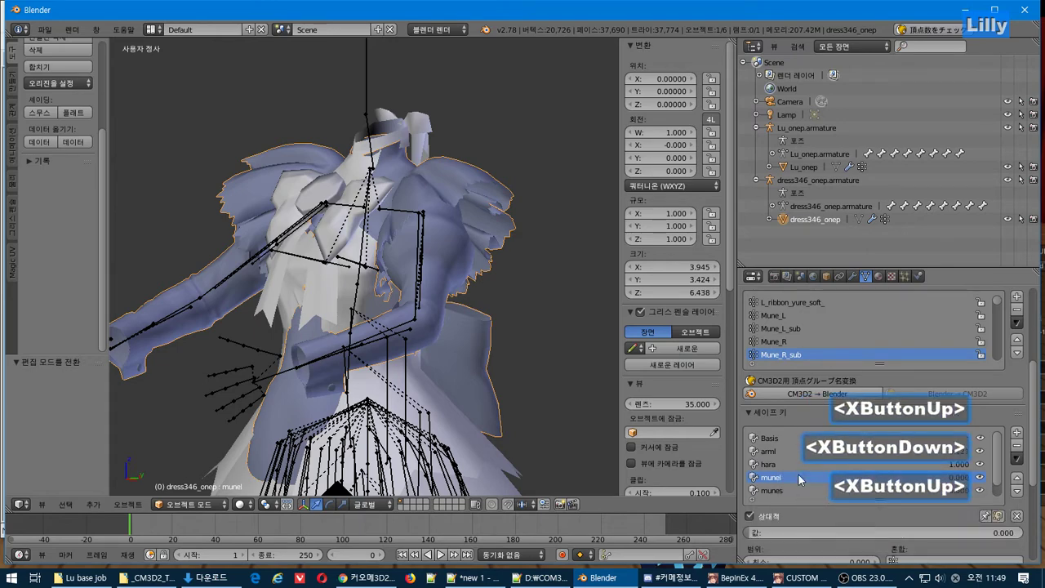
Switch to Notepad++ and add the line "세이프키도 옮겨야하는데;;" at the end of the notes
key("alt+Tab")
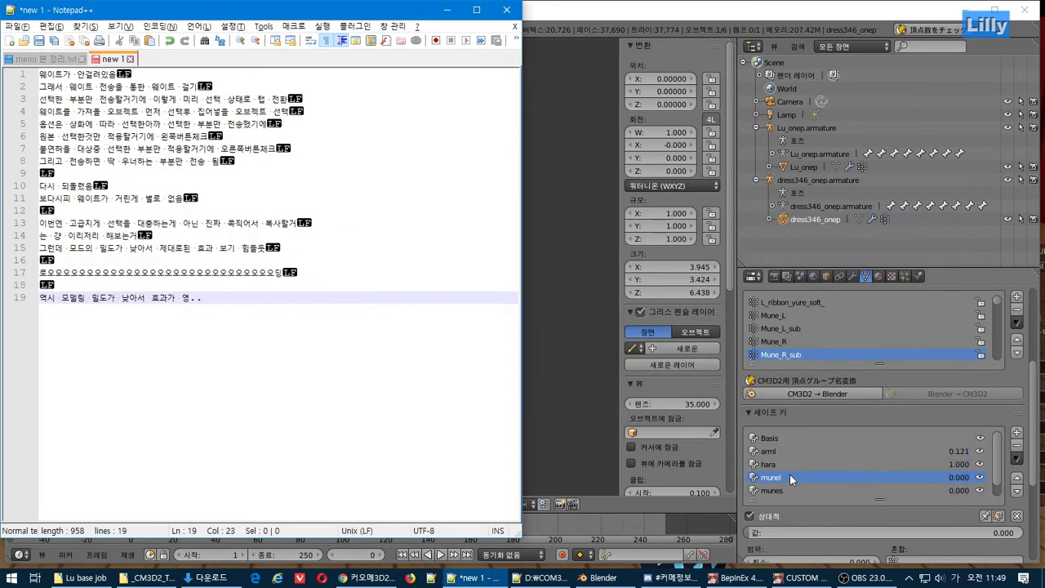
key("XF86Back")
type("ㅔ이프")
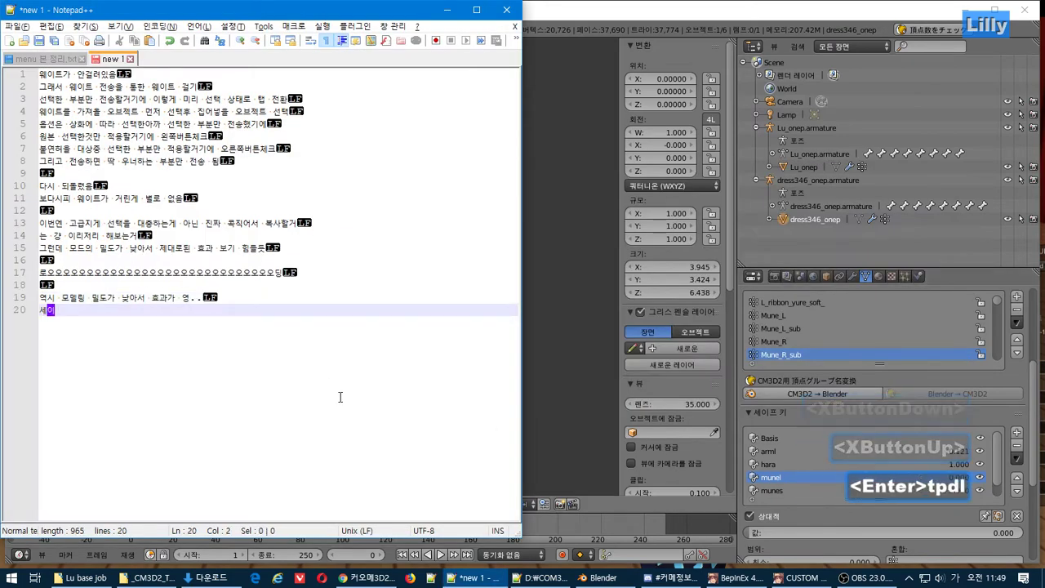
type("ㅋㅣ도 ㅇ")
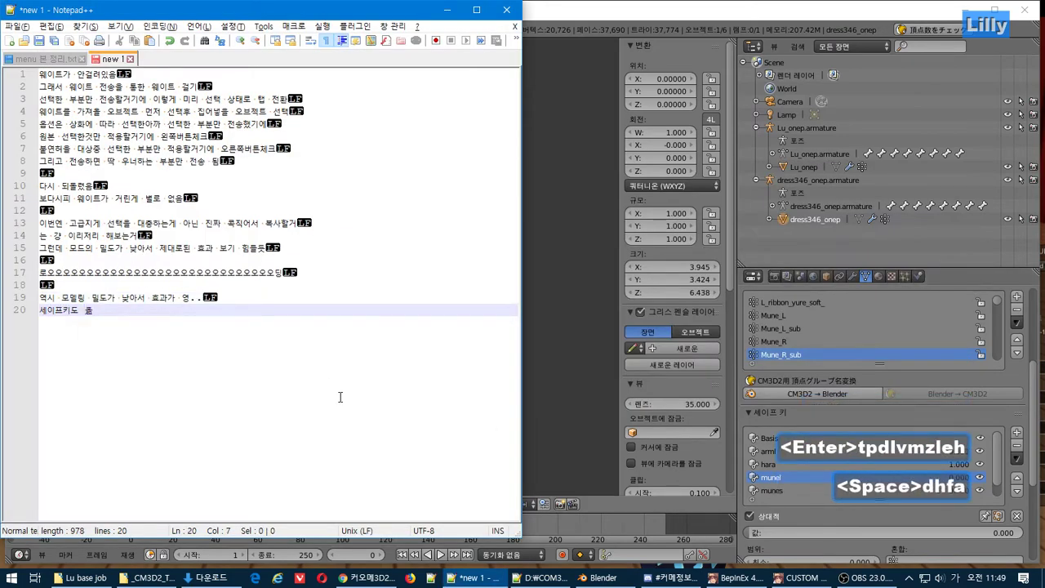
type("겨야하는데;;")
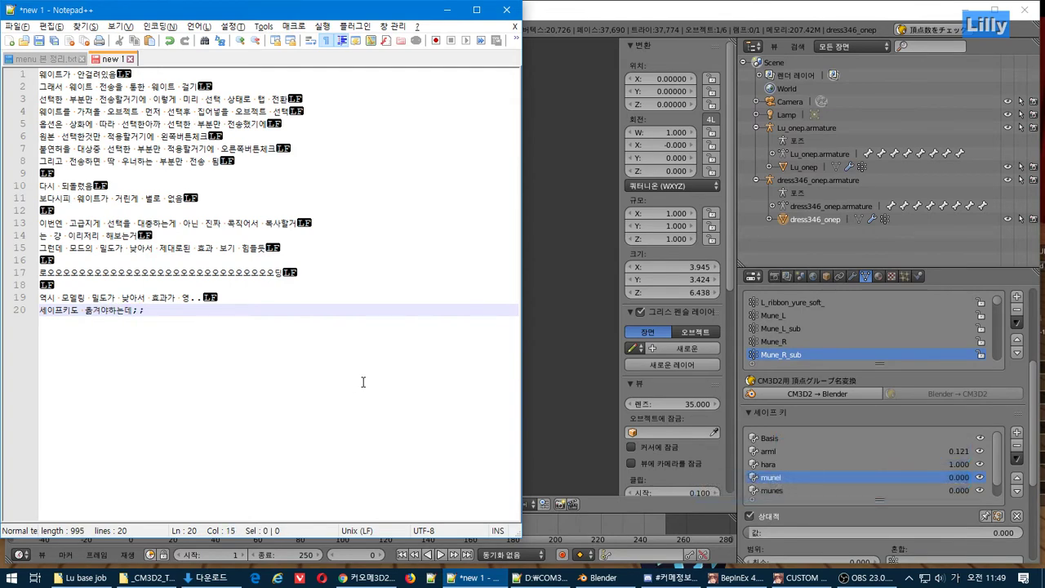
Switch back to Blender and examine the shape key operations for dress346_onep and Lu_onep, including the blur and deformation-multiply options
left_click(1017, 460)
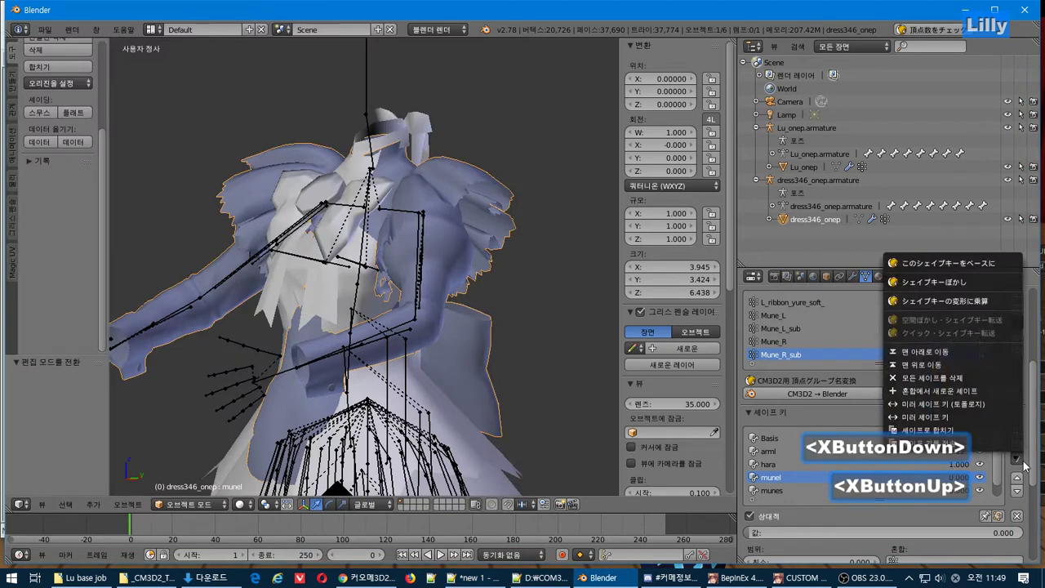
right_click(435, 253)
right_click(341, 281, "shift")
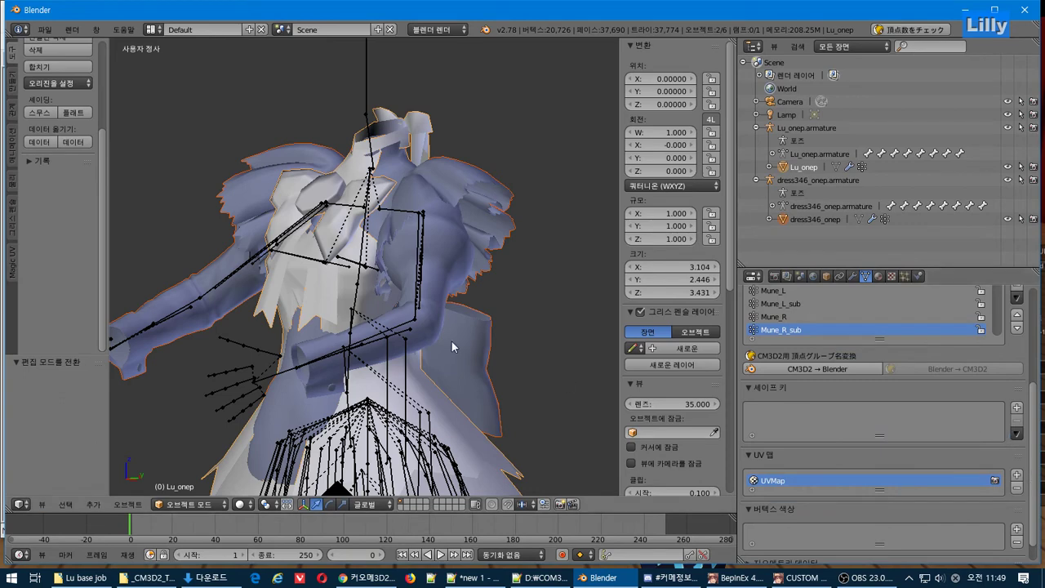
right_click(456, 244)
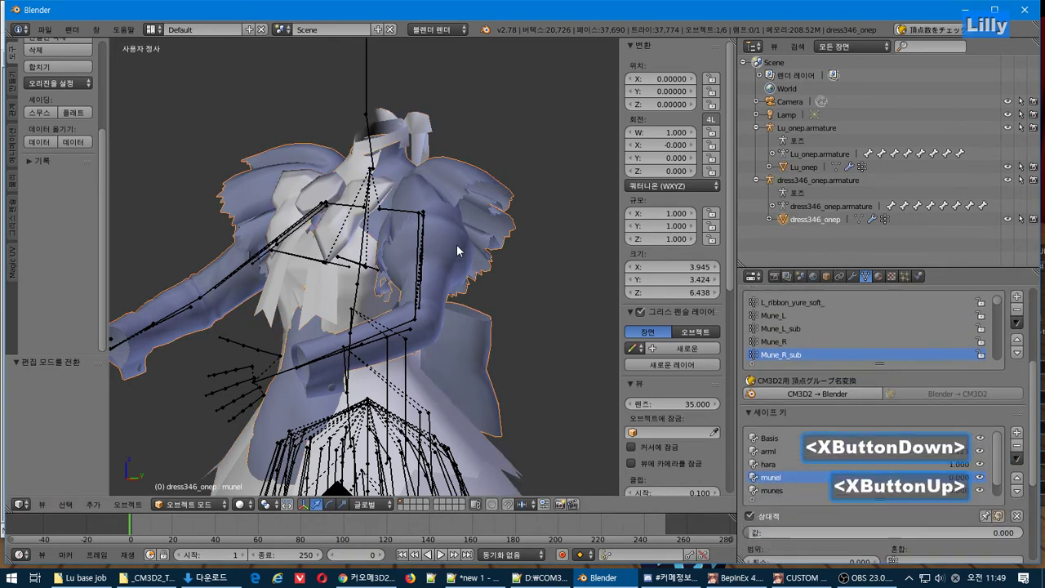
left_click(1018, 325)
left_click(1018, 460)
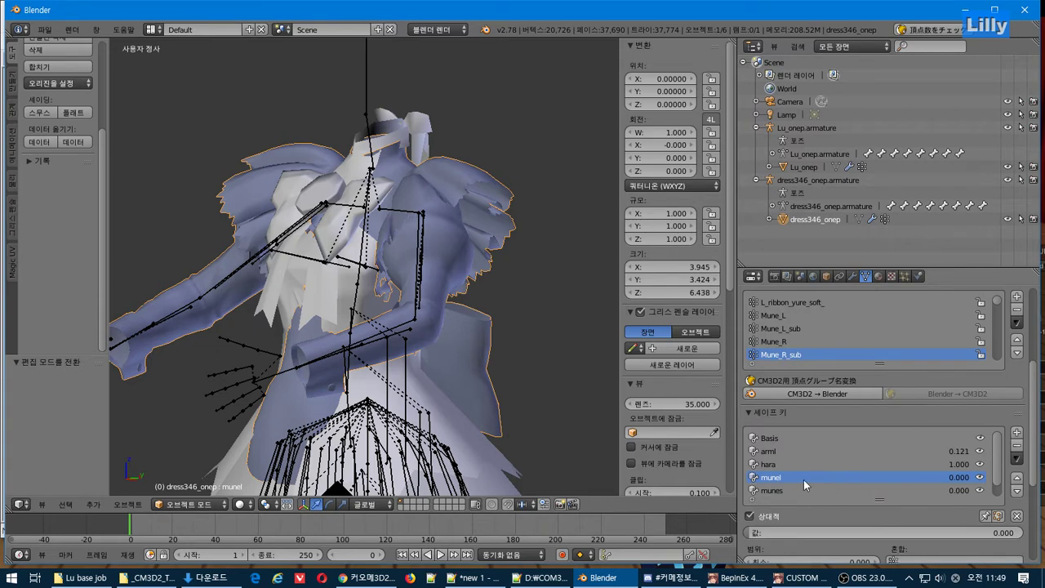
scroll(805, 484, "down", 2)
left_click(1015, 458)
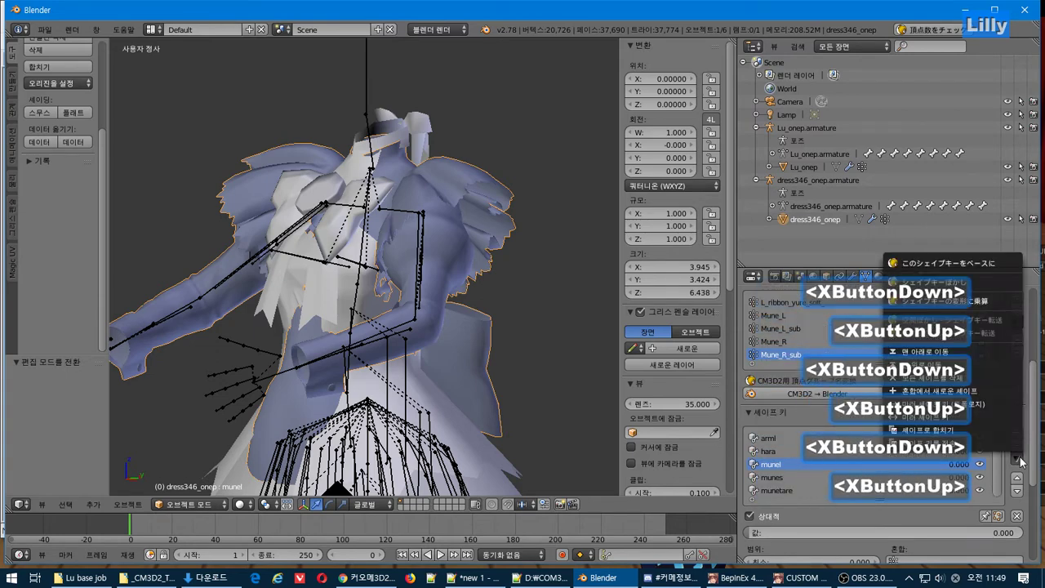
left_click(946, 281)
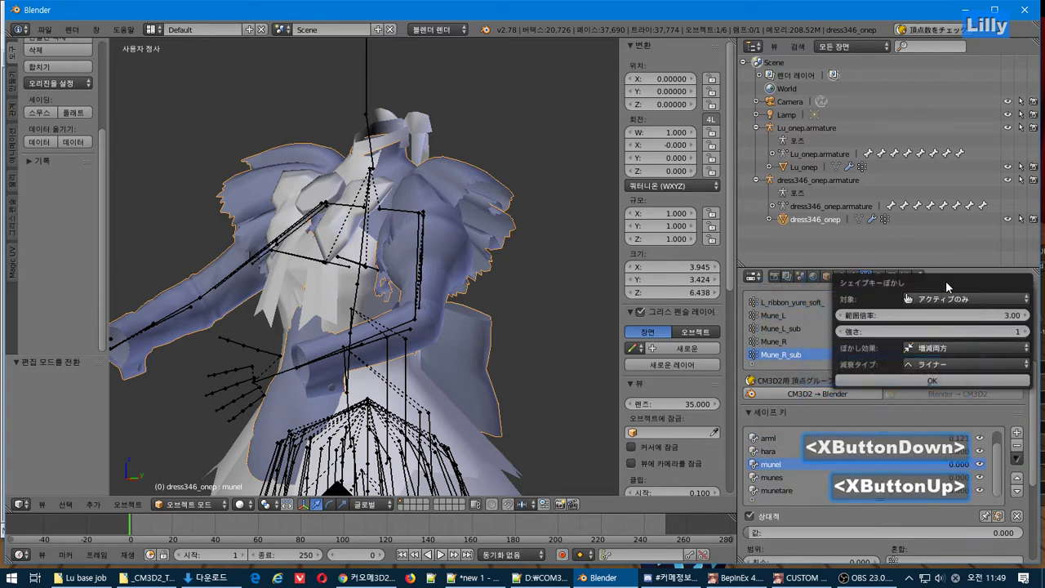
key("Escape")
left_click(1015, 459)
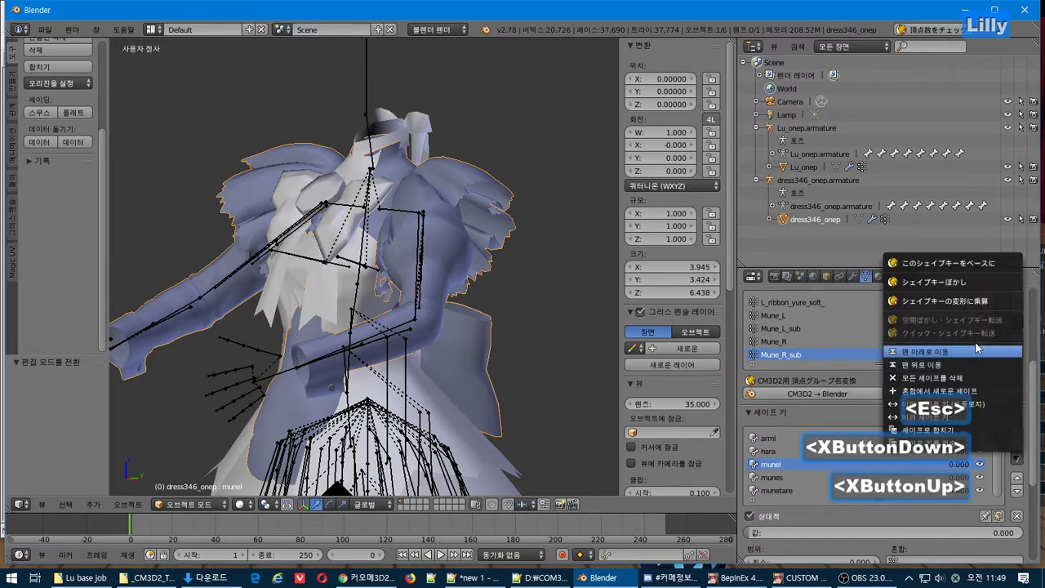
left_click(947, 301)
key("Escape")
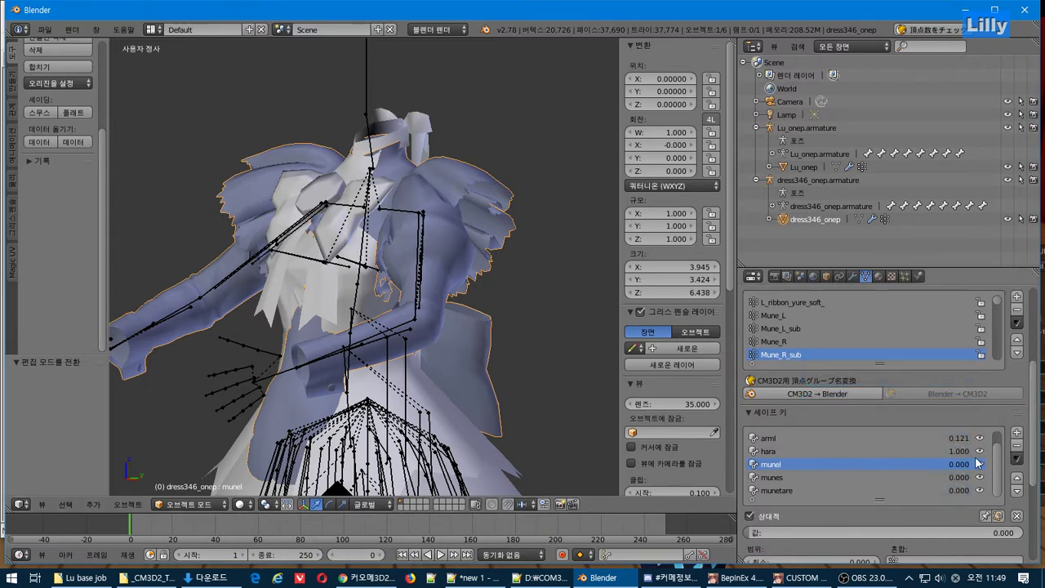
Set the munel shape key of dress346_onep to 0.986 and copy the key's name
left_click_drag(766, 534, 1018, 533)
double_click(833, 464)
key("ctrl+c")
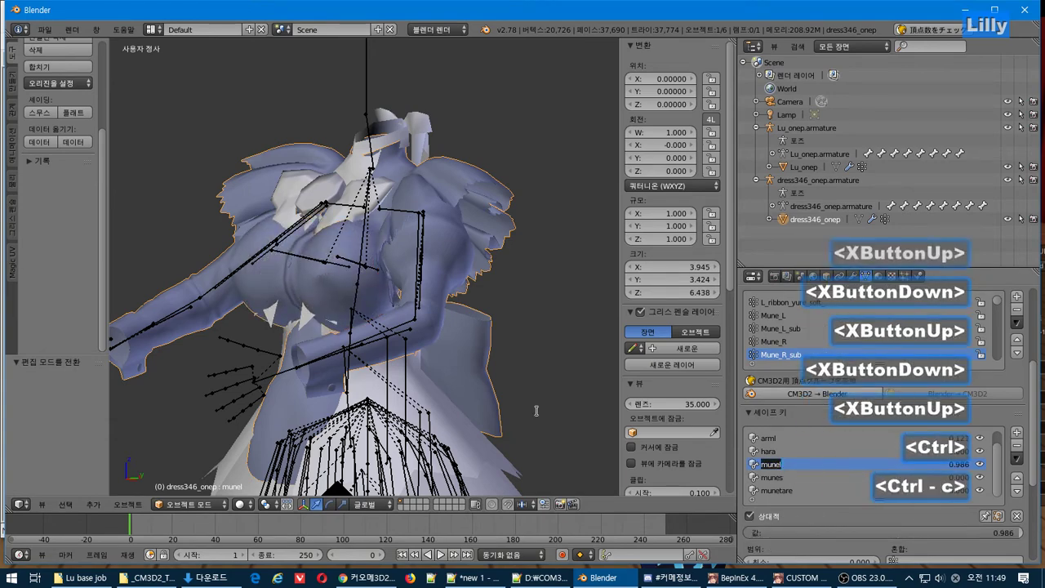
Select the Lu_onep mesh and add a base shape key to it
right_click(350, 348)
right_click(359, 376)
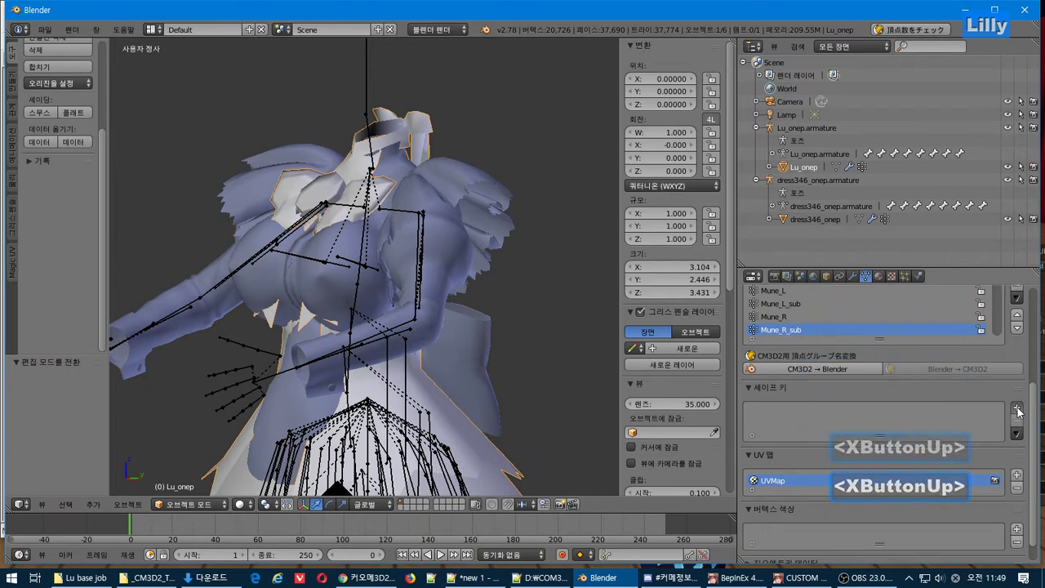
left_click(1018, 410)
left_click(1020, 463)
Transfer the shape keys from dress346_onep to Lu_onep with the quick shape key transfer, using a source subdivision of 1
right_click(423, 254)
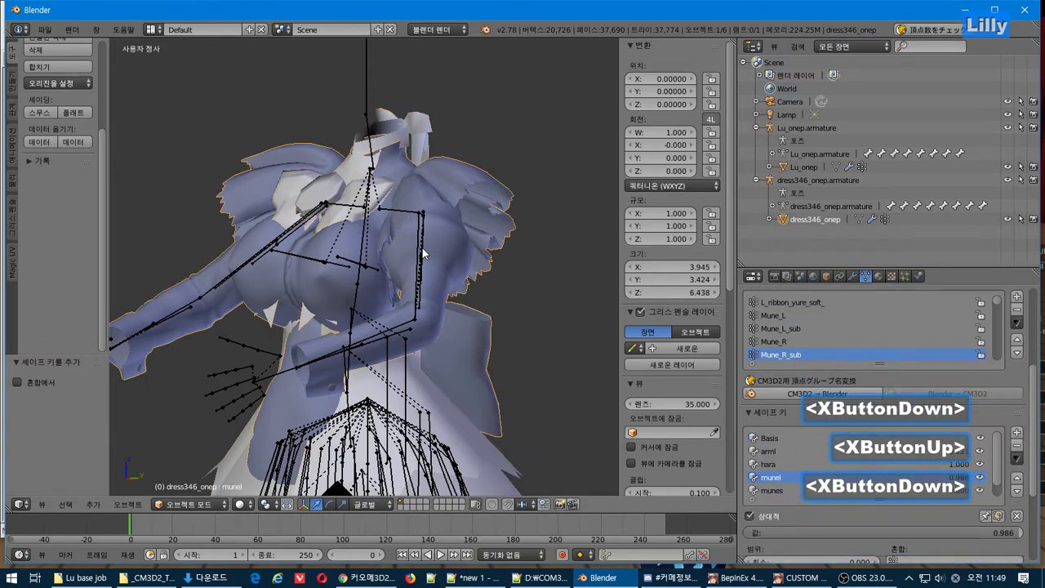
right_click(392, 374, "shift")
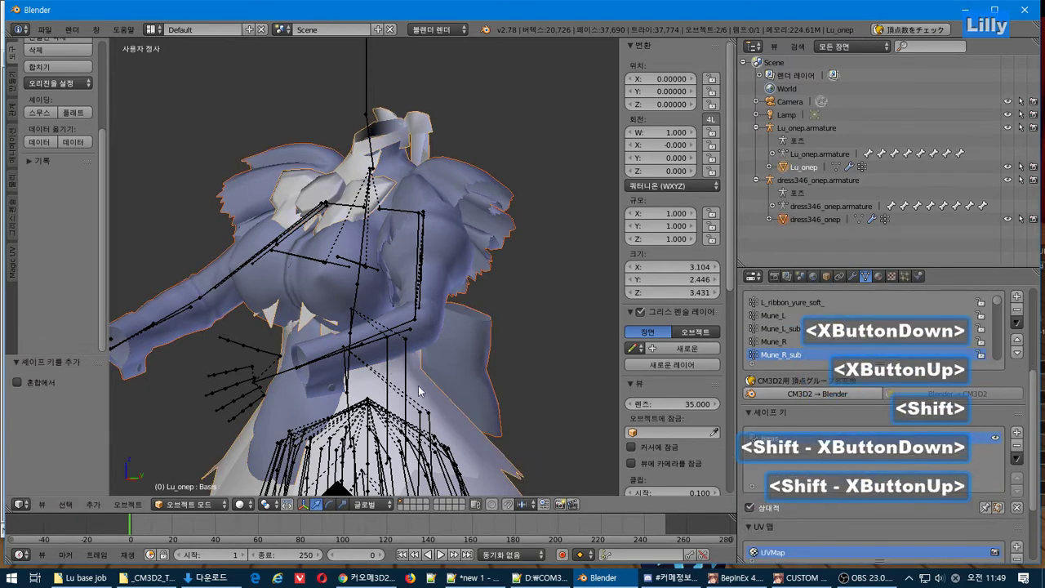
left_click(1017, 459)
left_click(988, 320)
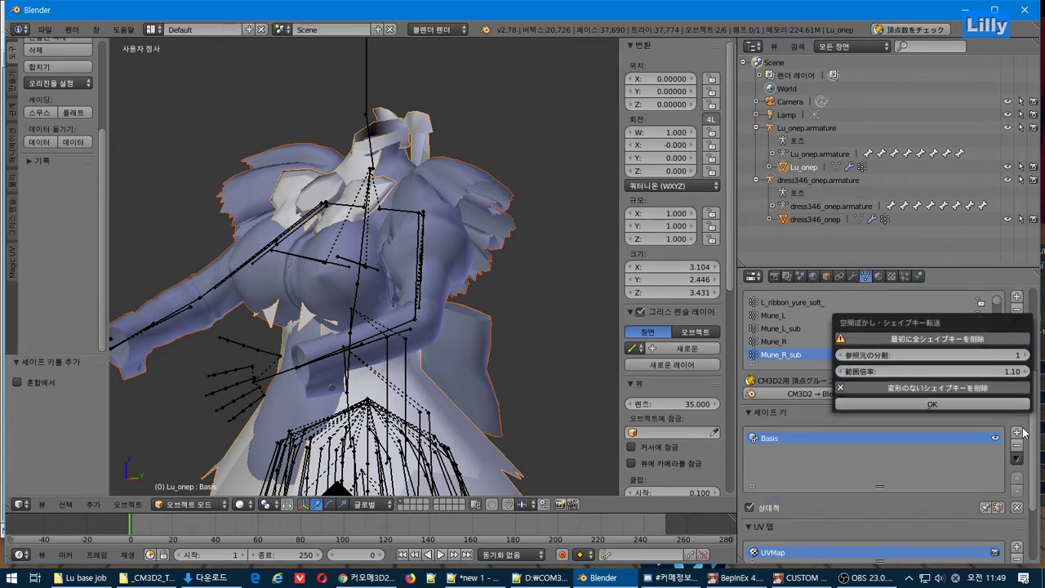
left_click(1016, 459)
left_click(1017, 463)
left_click(988, 307)
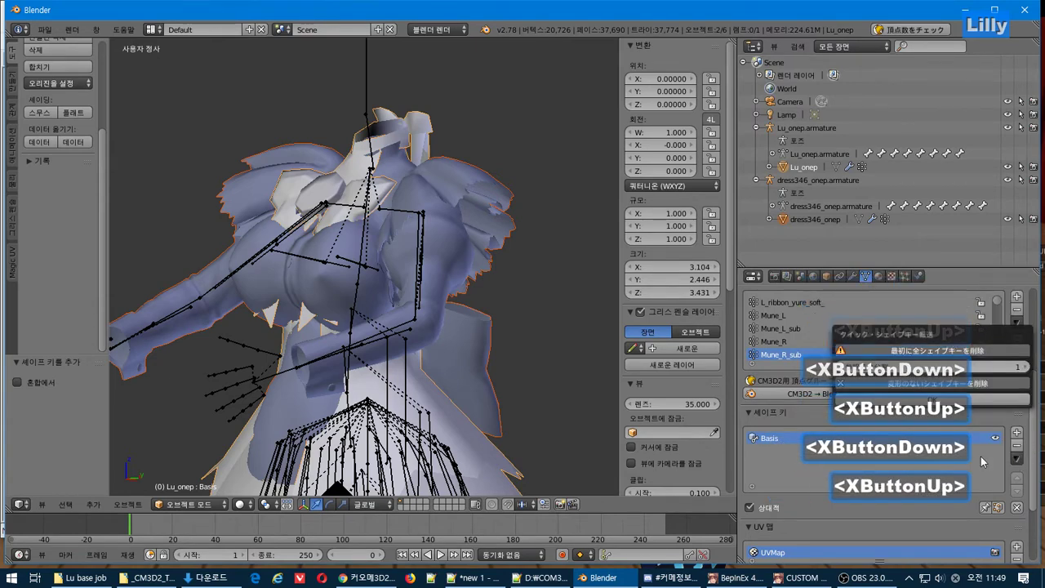
left_click(968, 399)
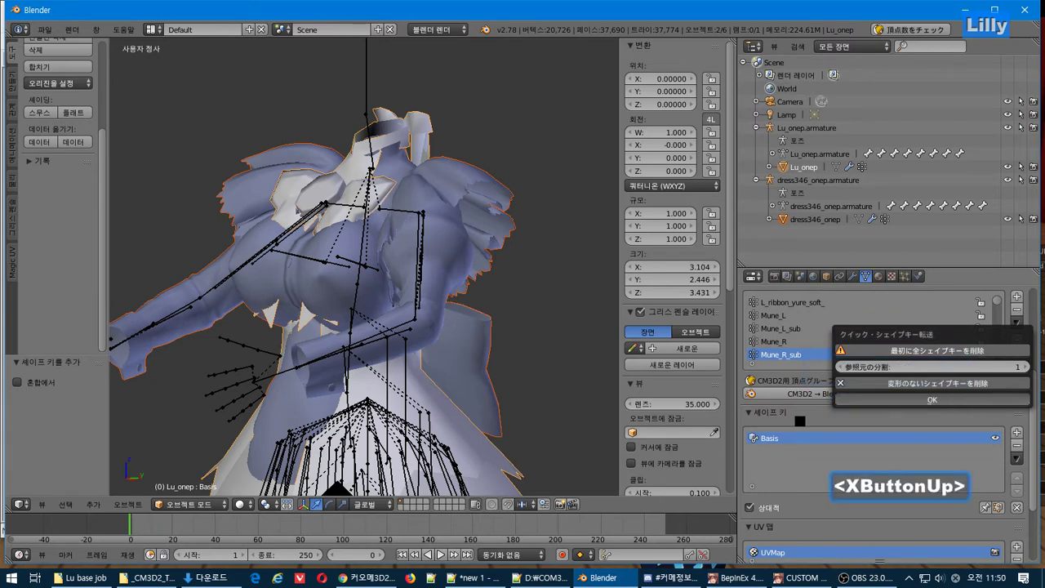
Set the hara shape key of dress346_onep to 0 and lower its munel key to the minimum
right_click(455, 196)
left_click(778, 465)
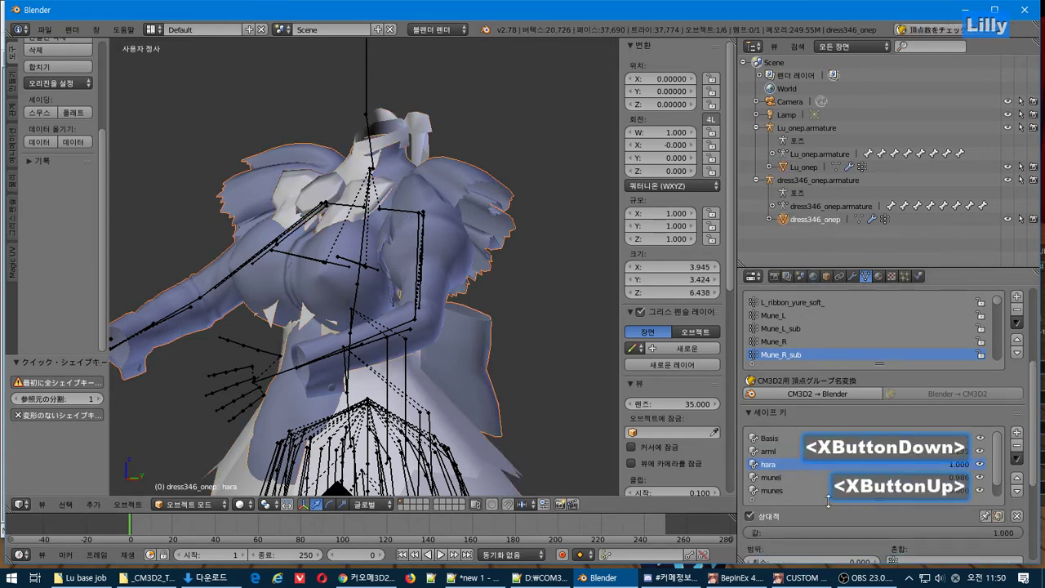
left_click_drag(913, 531, 645, 531)
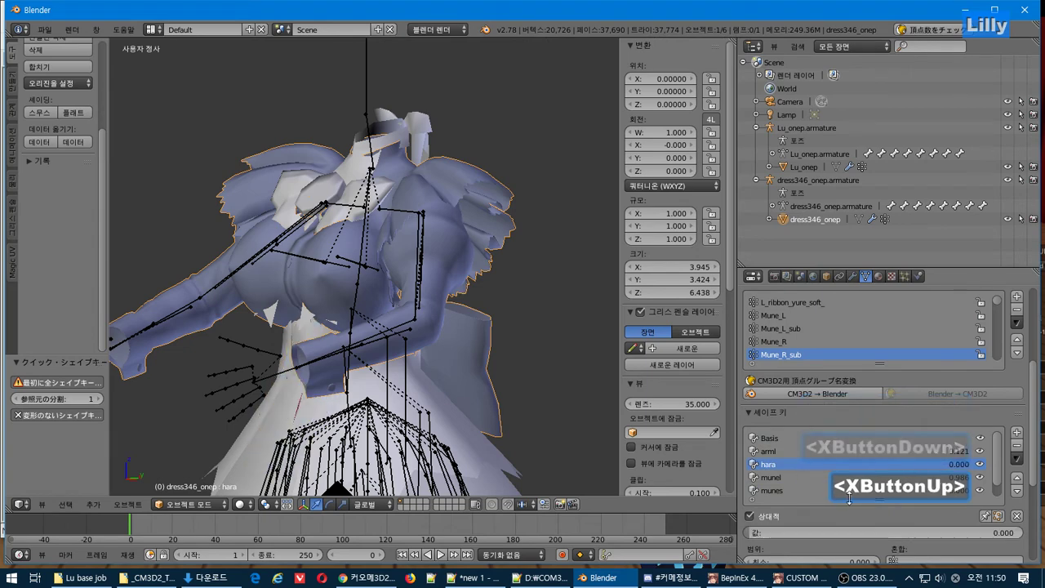
left_click(858, 479)
left_click_drag(849, 531, 576, 531)
Check the effect of the transferred hara shape key on Lu_onep, leave it at 0 and select munel
right_click(312, 287)
left_click(773, 465)
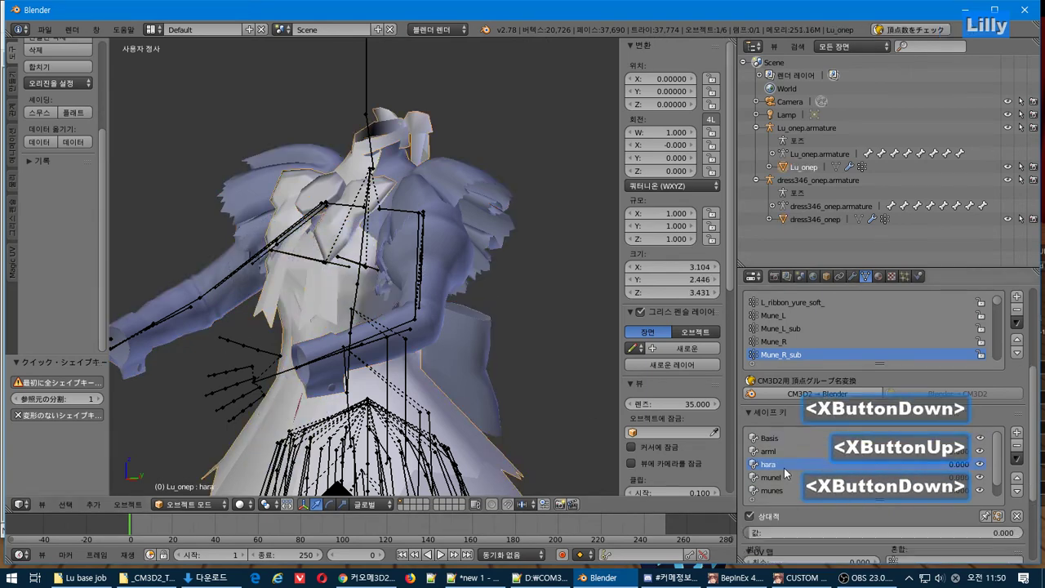
left_click_drag(915, 533, 915, 533)
mouse_move(751, 533)
left_mouse_down()
mouse_move(1020, 533)
mouse_move(751, 532)
left_mouse_up()
left_click(781, 477)
Switch to Notepad++, add the line "세이프키 옮기는건 첨 써봄" after a blank line in the notes, and return to Blender
key("alt+Tab")
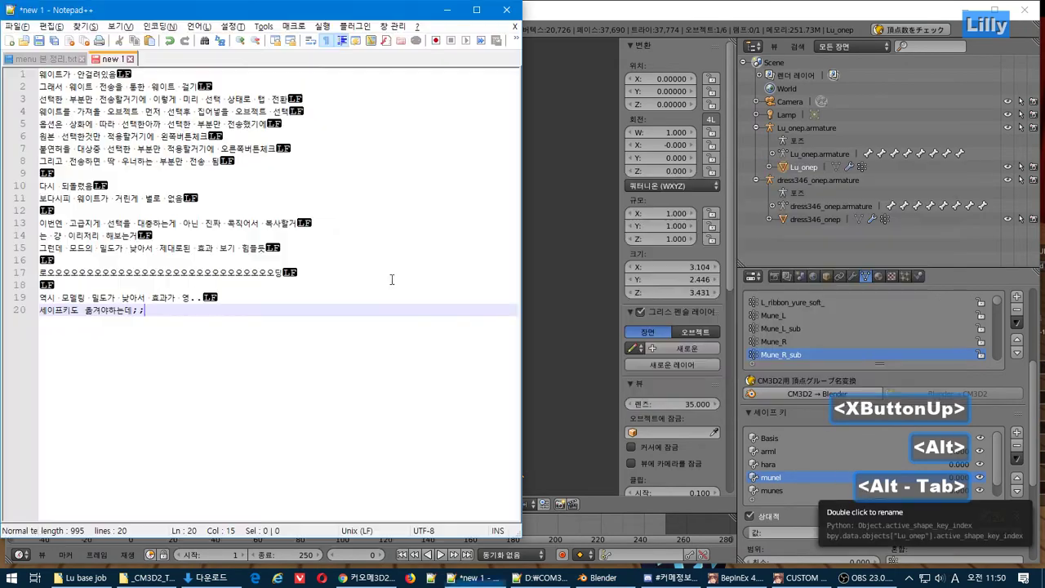
key("Return")
key("Return")
type("세")
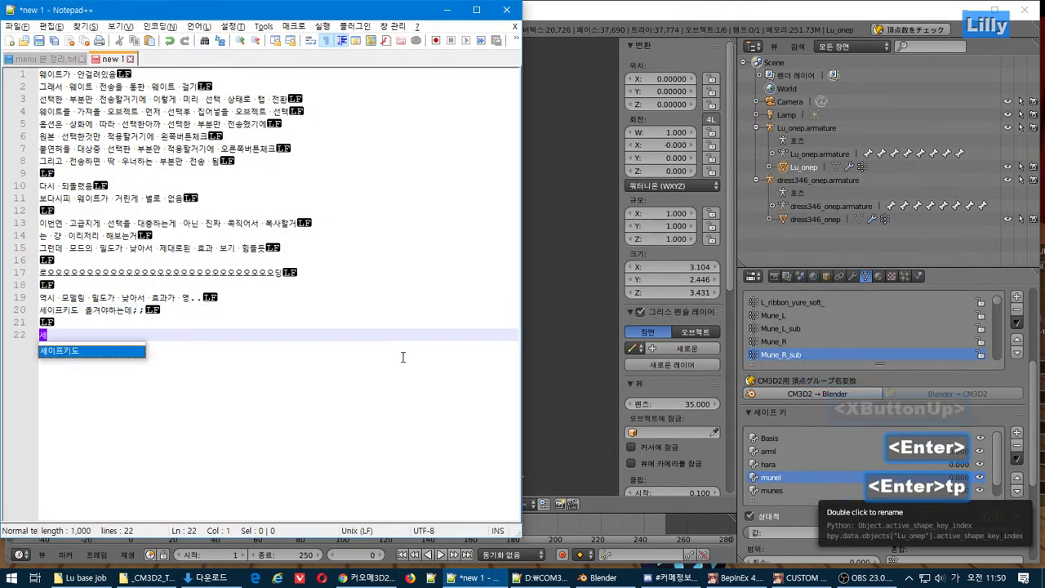
type("이프키 옮기는거")
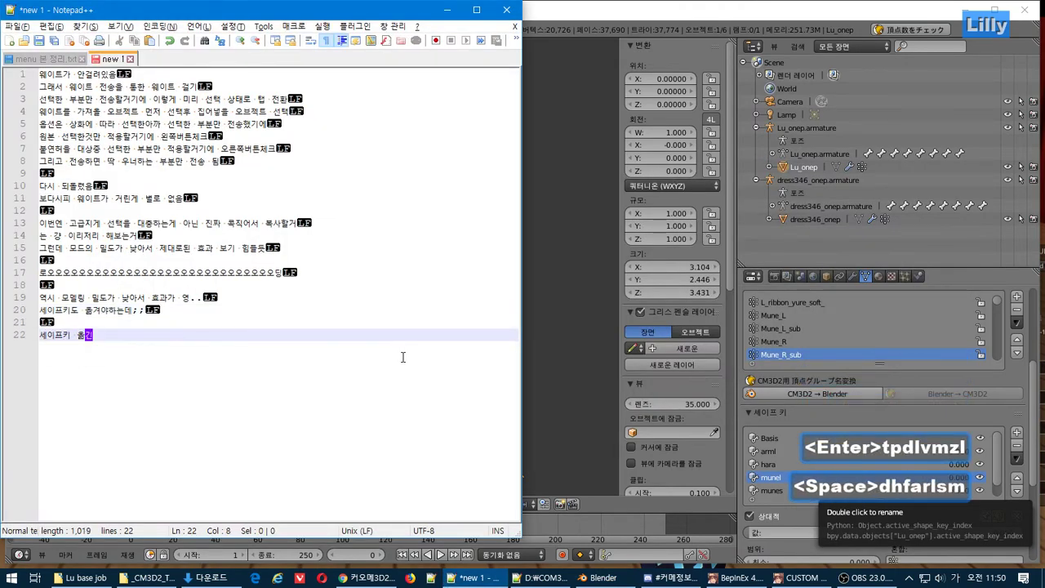
type("ㄴ 첨 써봄")
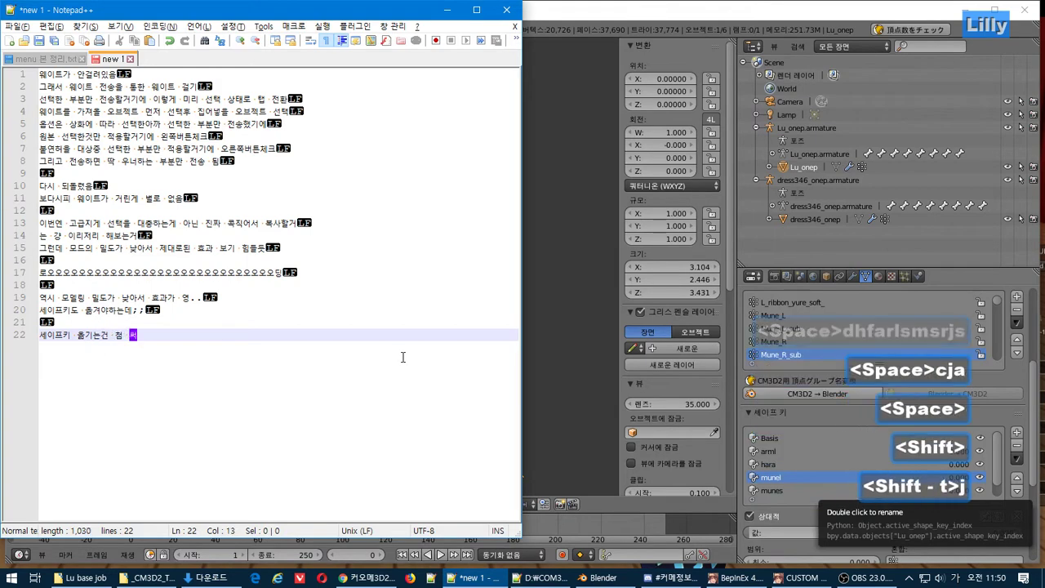
left_click(549, 15)
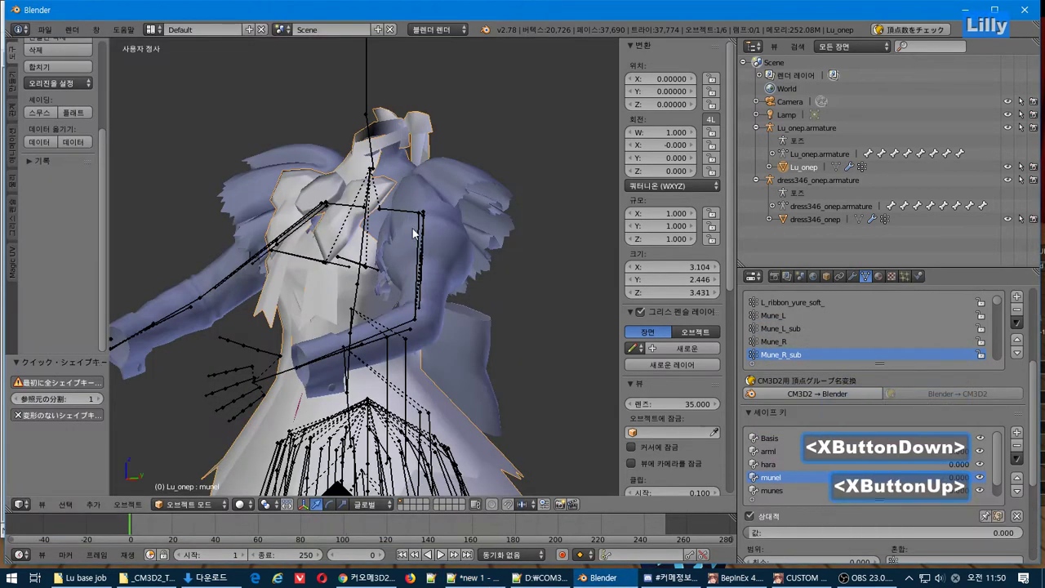
Export the Lu_onep mesh as a CM3D2 model, overwriting Lu_onep.model in the Lu base job folder
left_click(44, 29)
mouse_move(104, 263)
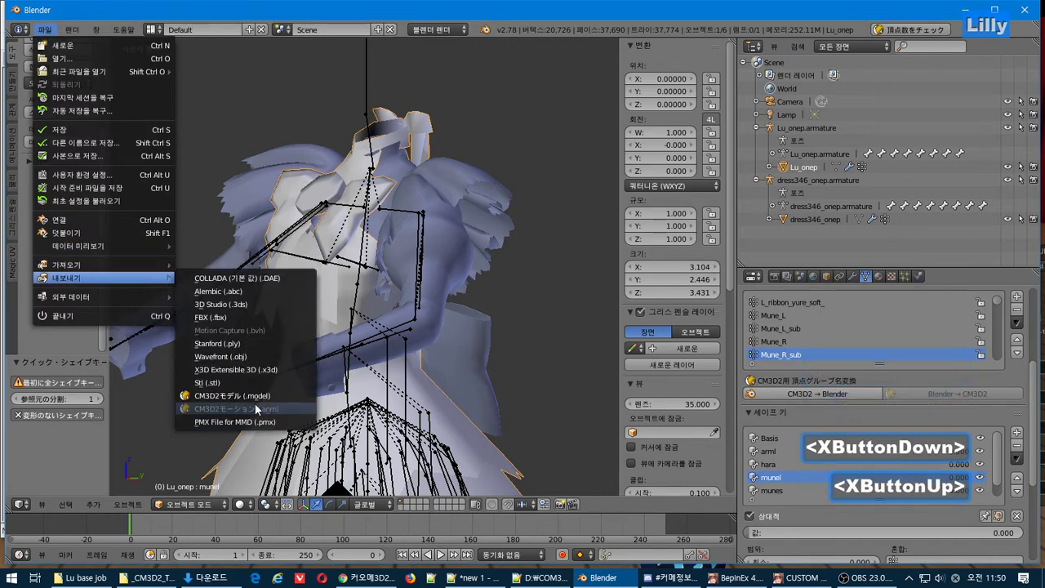
left_click(248, 394)
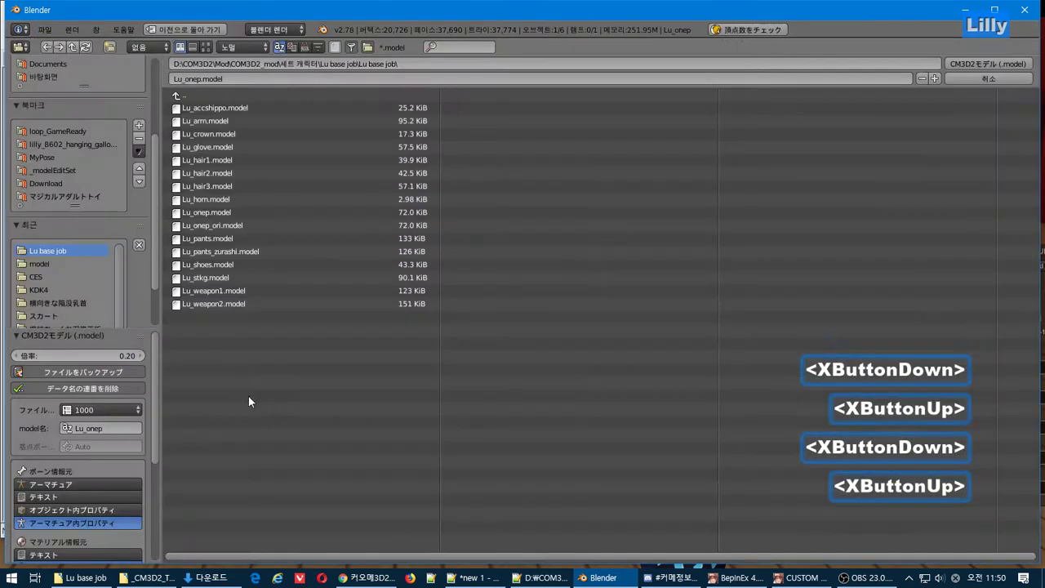
left_click(972, 64)
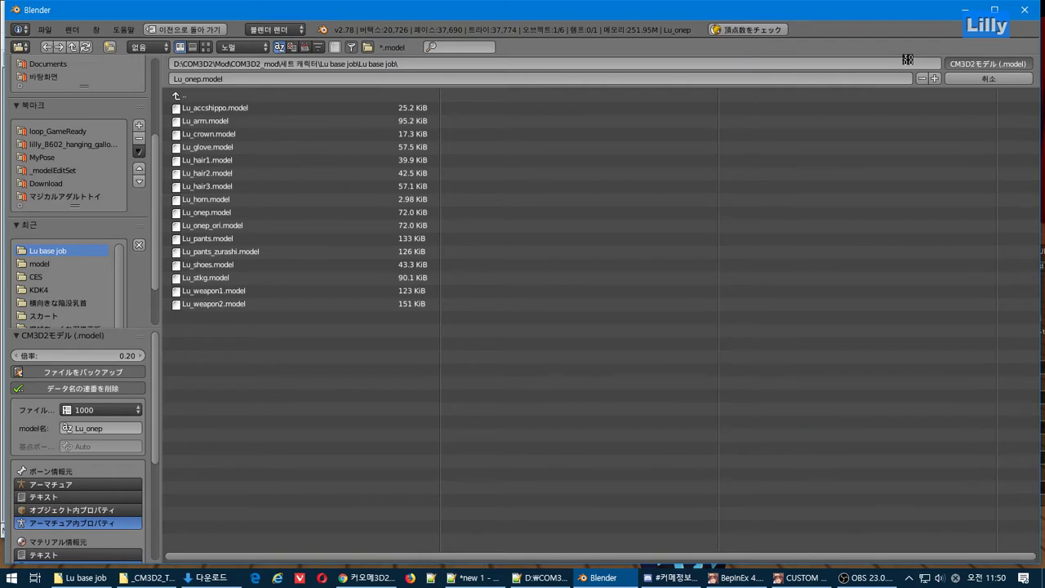
Switch to CUSTOM ORDER MAID 3D 2 and reload the Lu one-piece through the PropMyItem list filtered by "Lu"
key("alt+Tab")
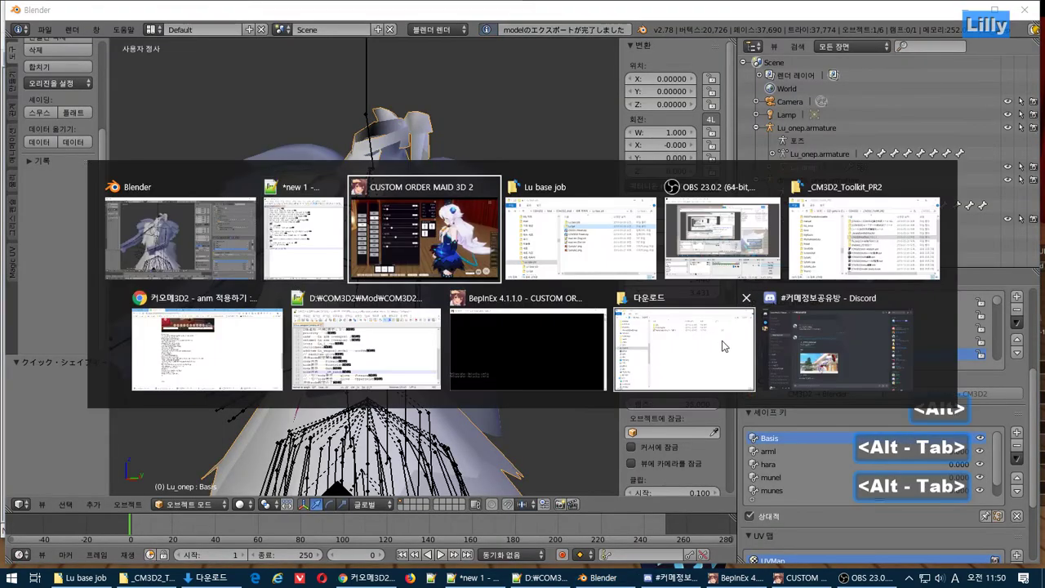
key("shift+i")
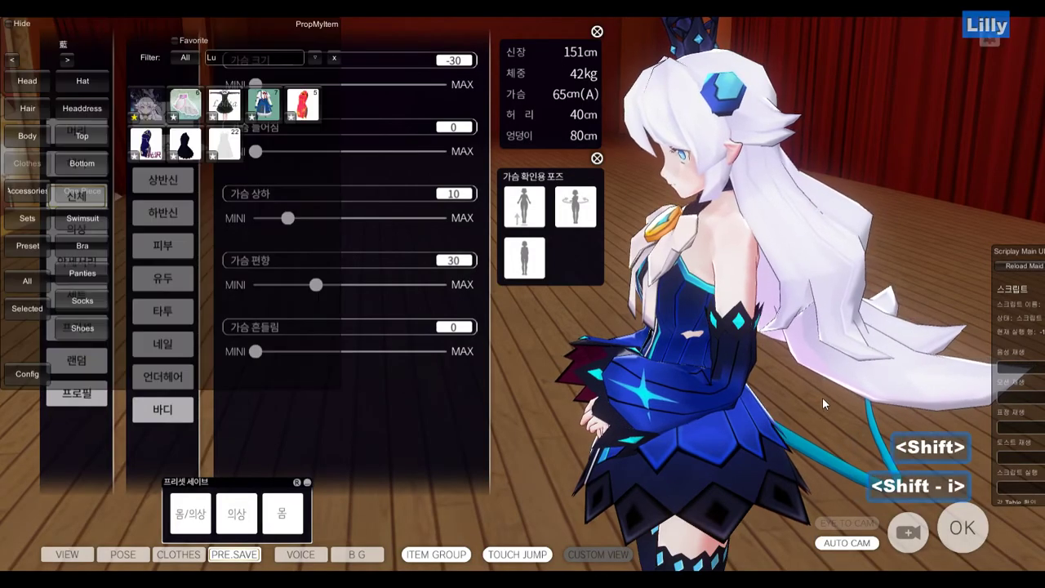
right_click_drag(823, 399, 539, 399)
left_click(157, 102)
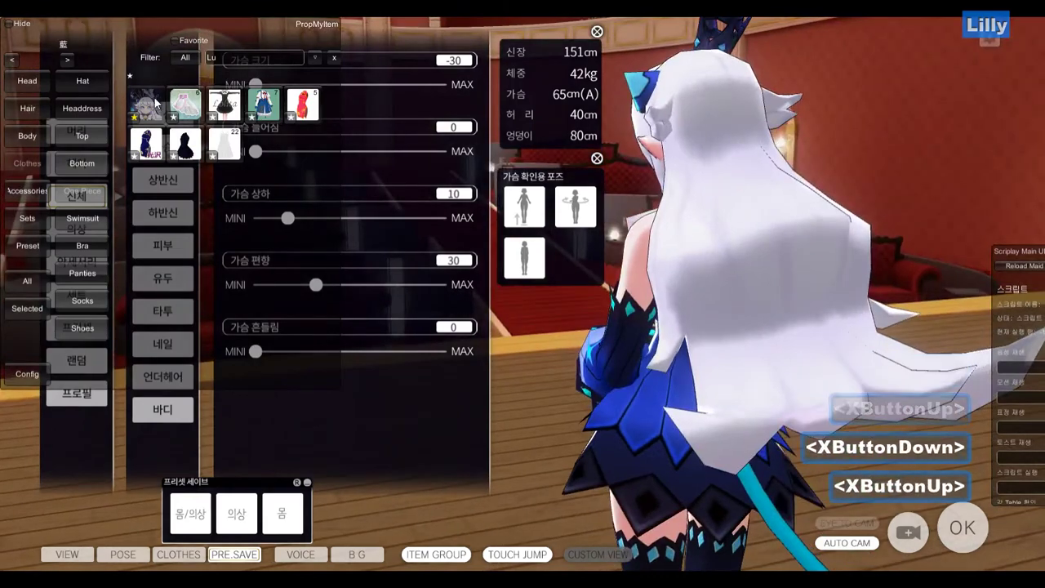
left_click(157, 103)
right_click_drag(663, 340, 758, 341)
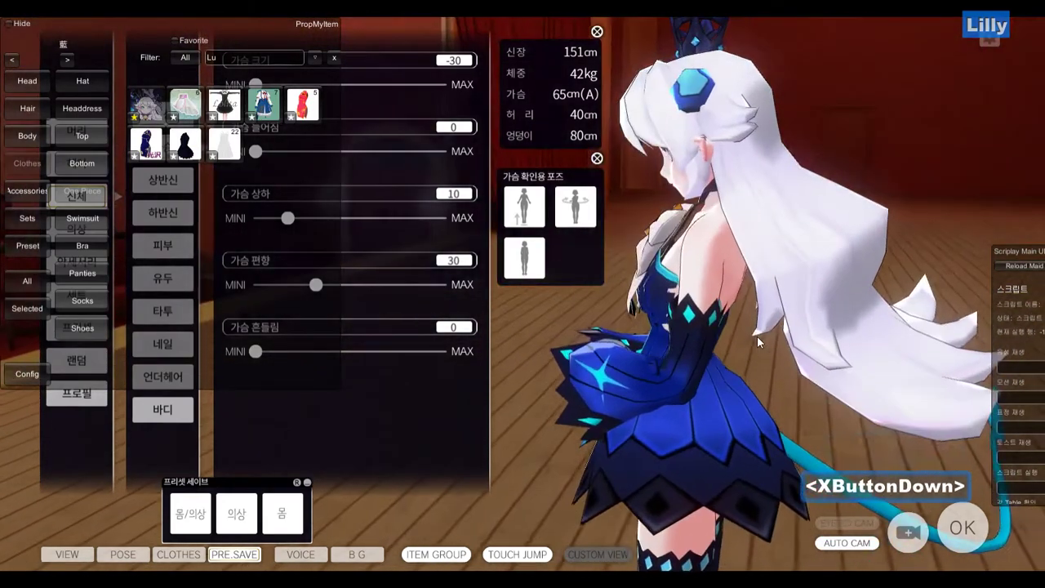
key("shift+i")
Examine how the dress deforms with the 가슴 크기 setting at 195 and back at -30
right_click_drag(814, 252, 653, 205)
left_click_drag(256, 85, 511, 103)
right_click_drag(707, 303, 793, 289)
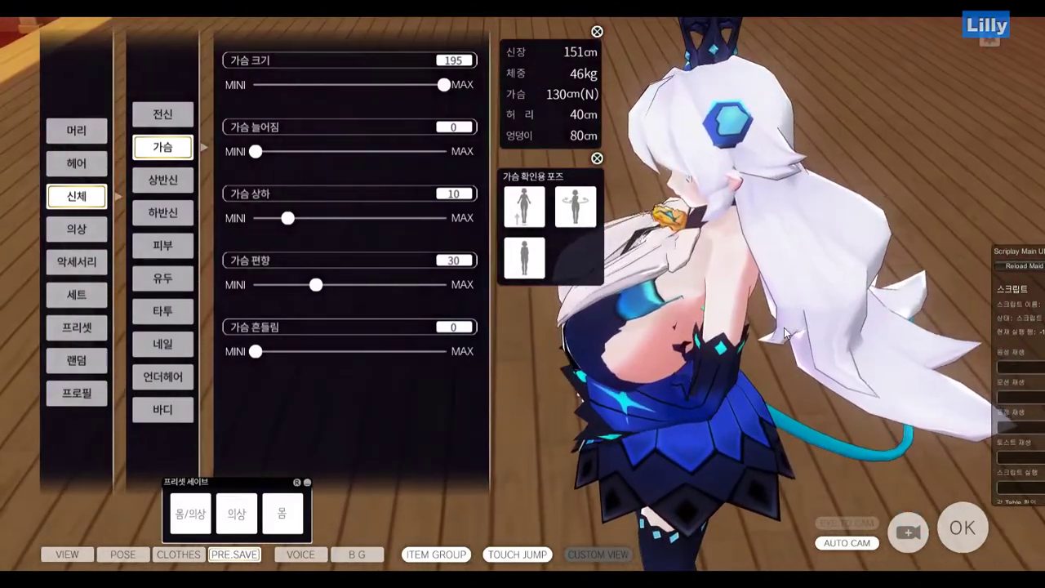
left_click_drag(793, 294, 572, 262)
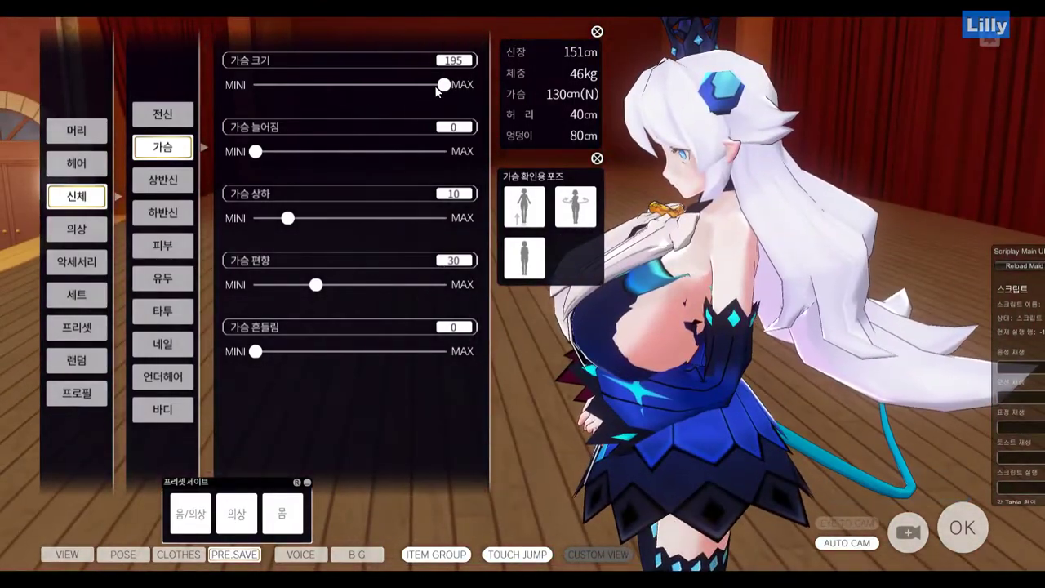
left_click_drag(437, 89, 252, 122)
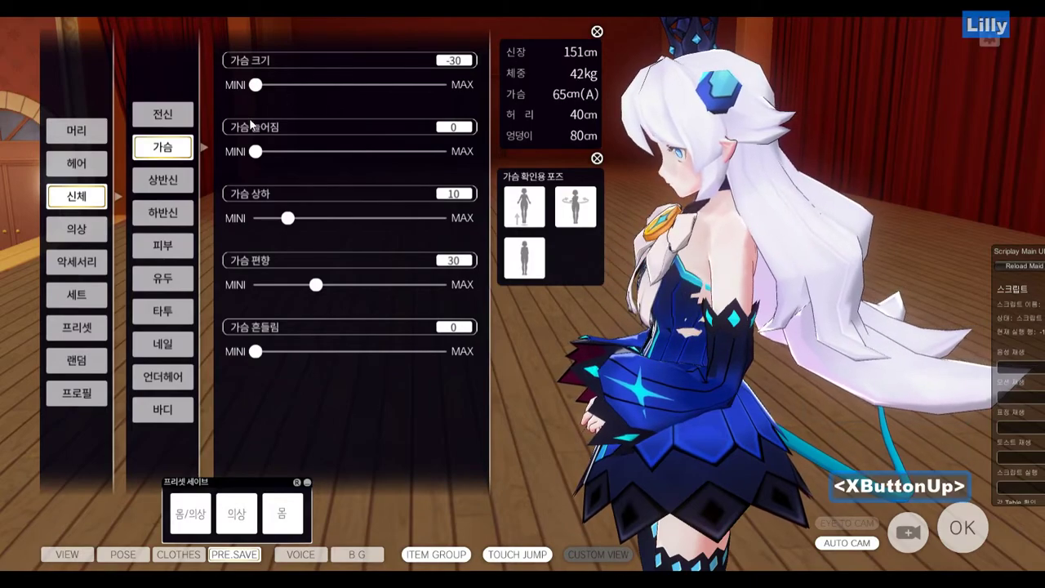
left_click_drag(621, 343, 918, 358)
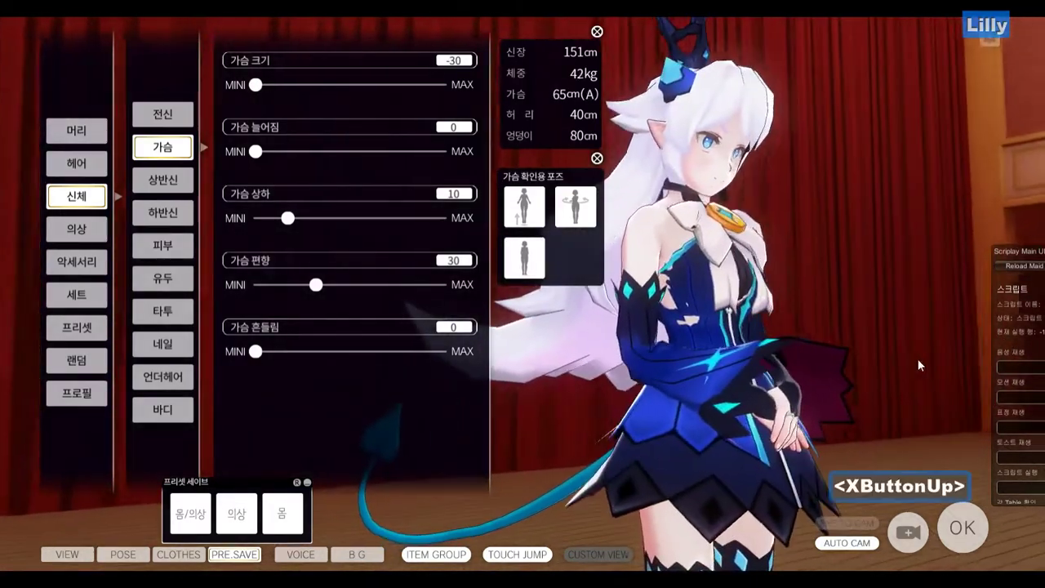
Switch to Notepad++ and add the line "웨이트 범위부터 손볼곳이 좀 많네.." after a blank line at the end of the notes
key("alt+Tab")
key("alt+Tab")
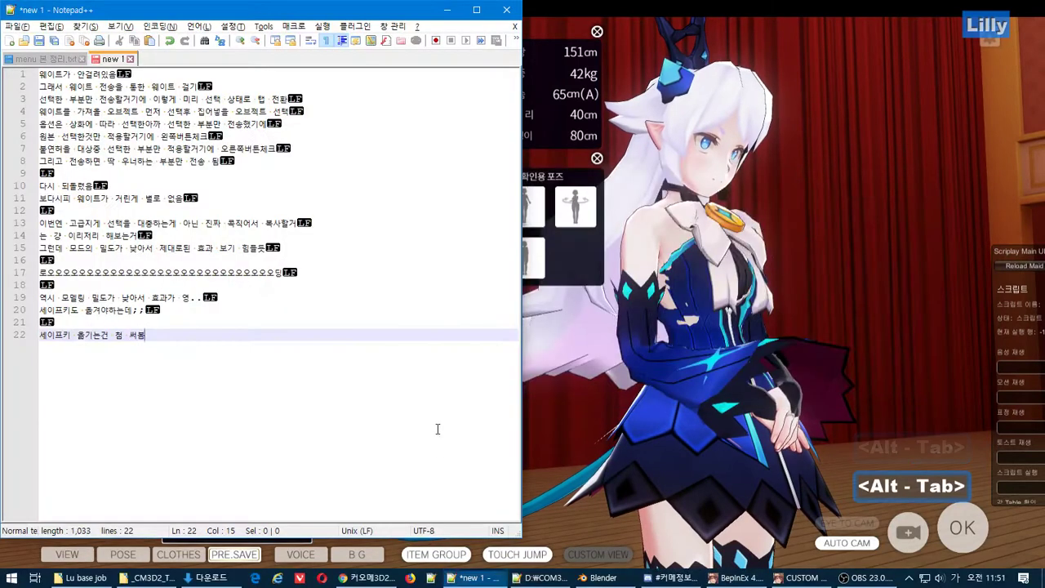
left_click(350, 403)
key("Return")
key("Return")
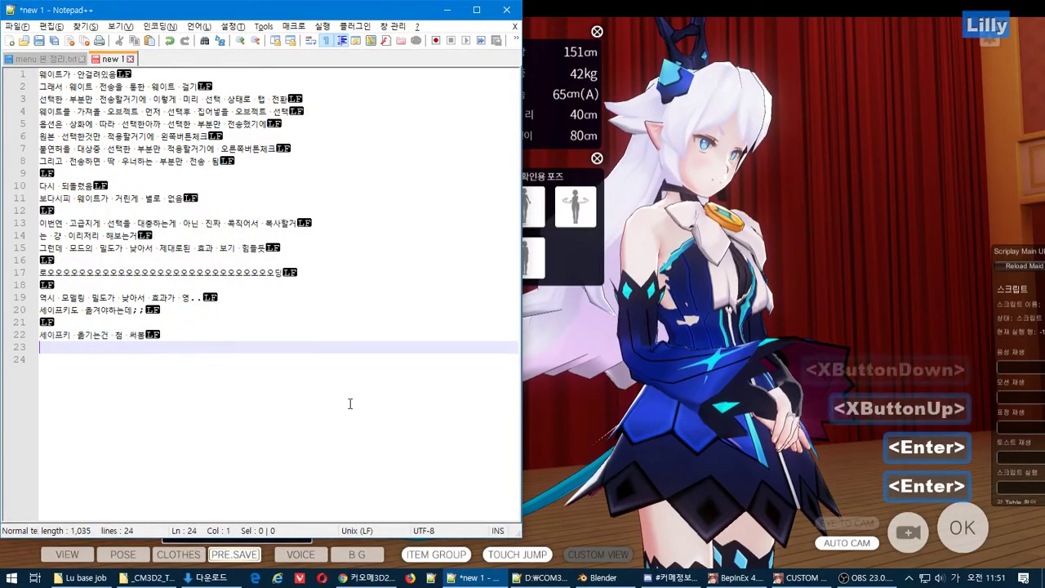
type("웽이트 범위")
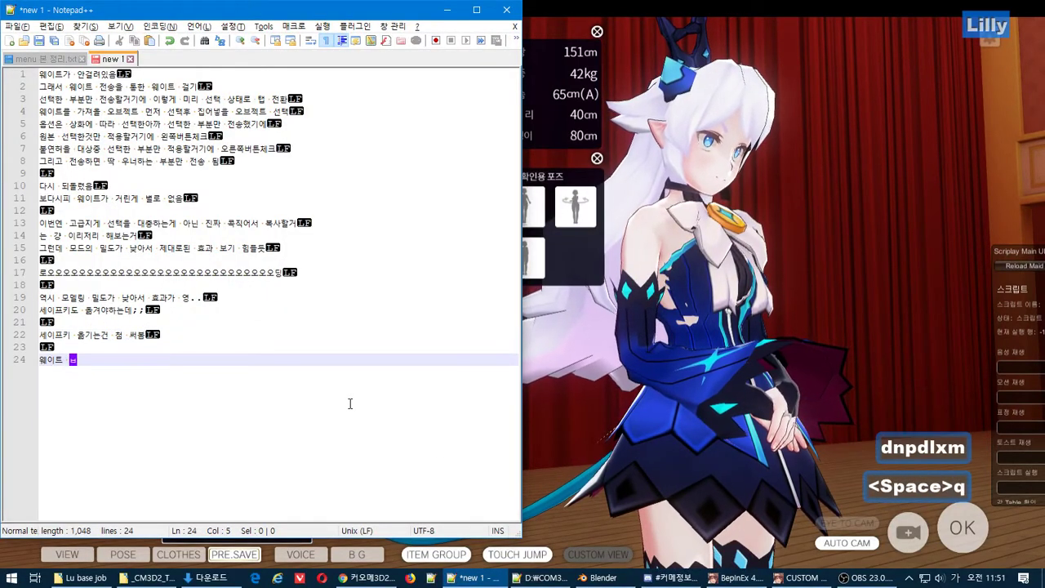
type("부터 손")
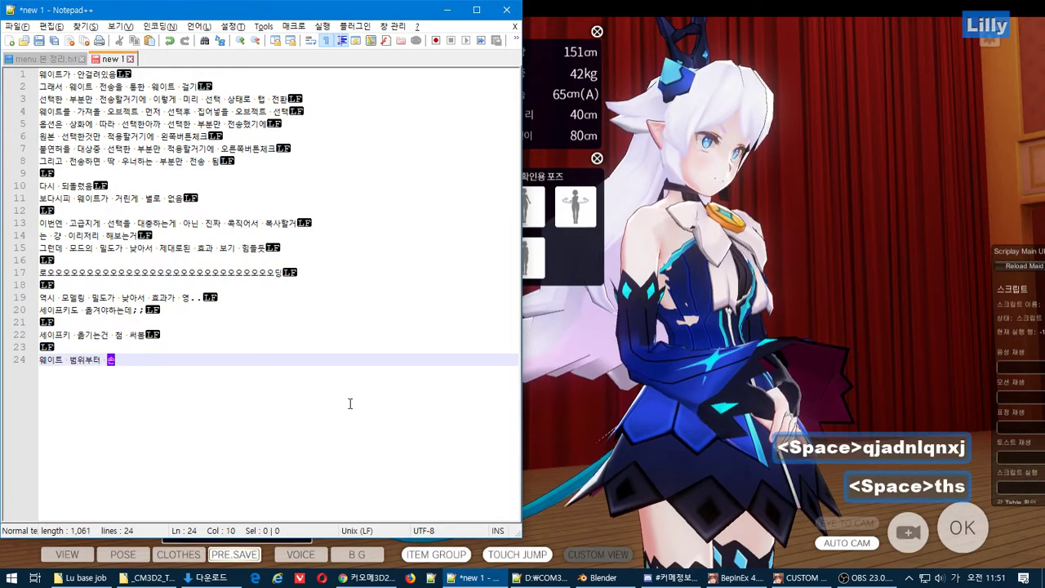
type("볼곳이 좀")
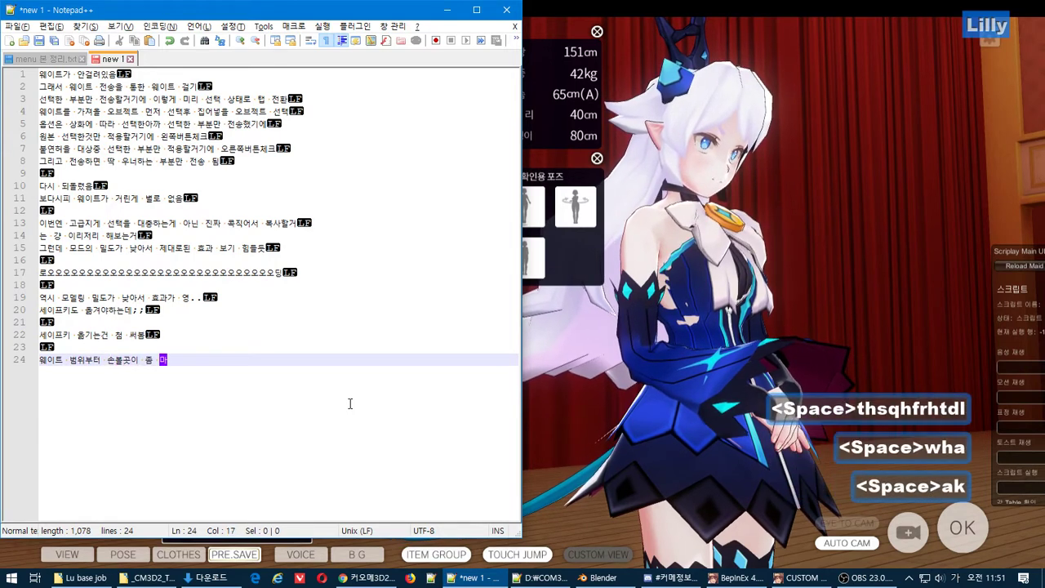
type(" 많네..")
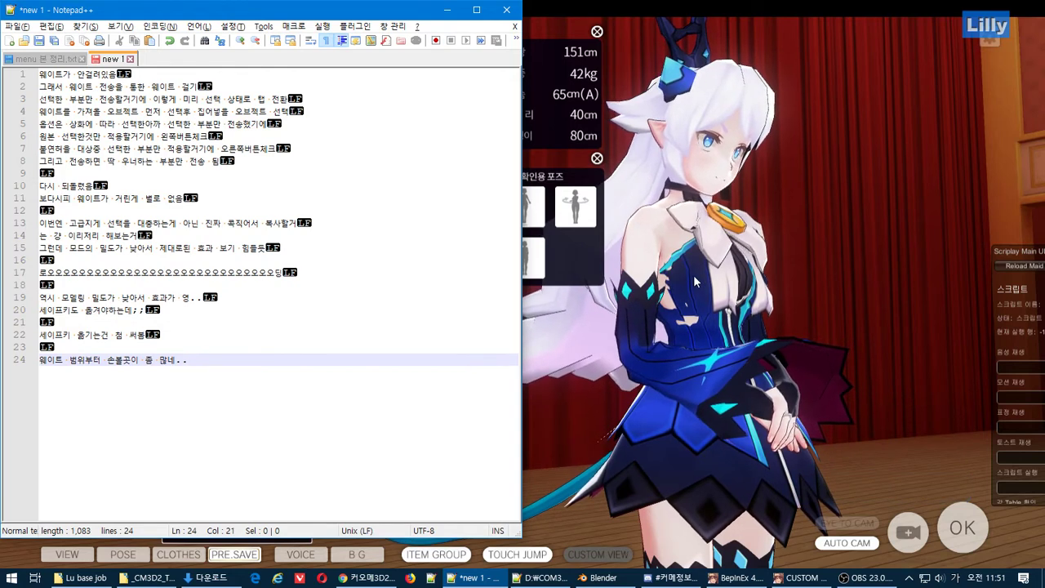
Switch to Blender and delete Lu_onep.armature together with its whole hierarchy
key("alt+Tab")
key("Tab")
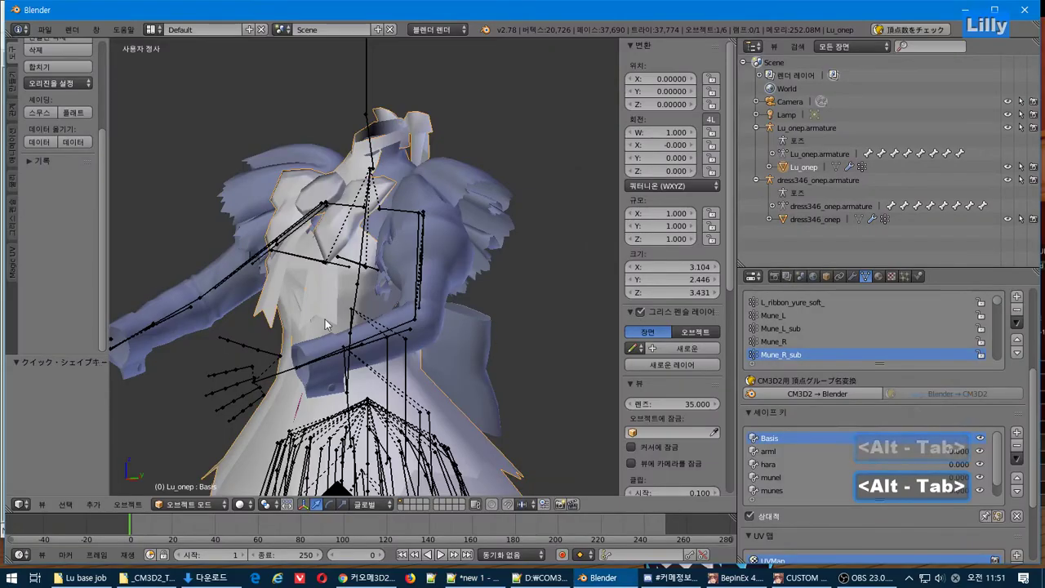
right_click(798, 132)
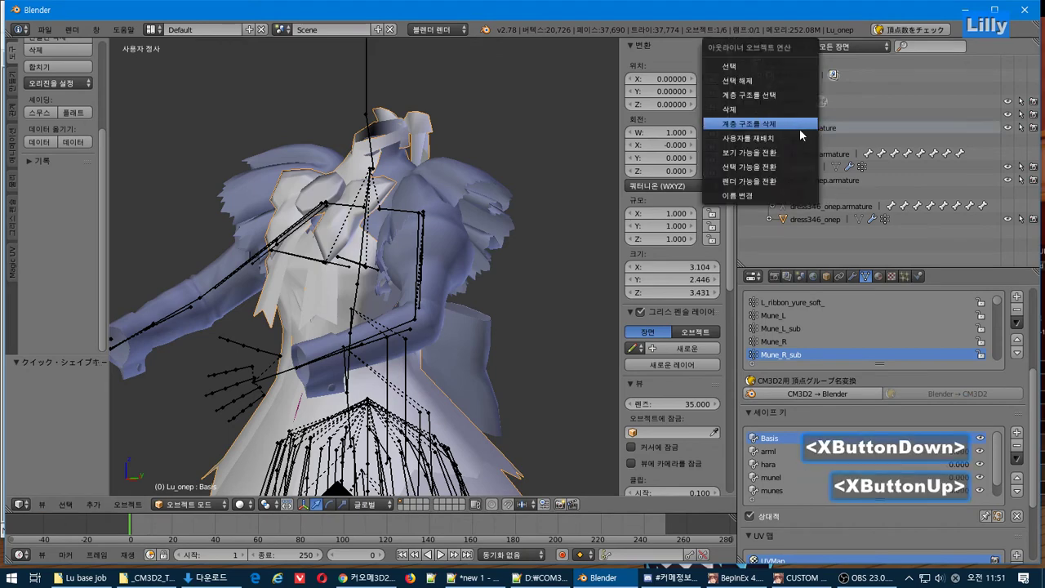
left_click(798, 125)
Import the original dress model Lu_onep_ori.model from the Lu base job folder as a CM3D2 model
left_click(45, 29)
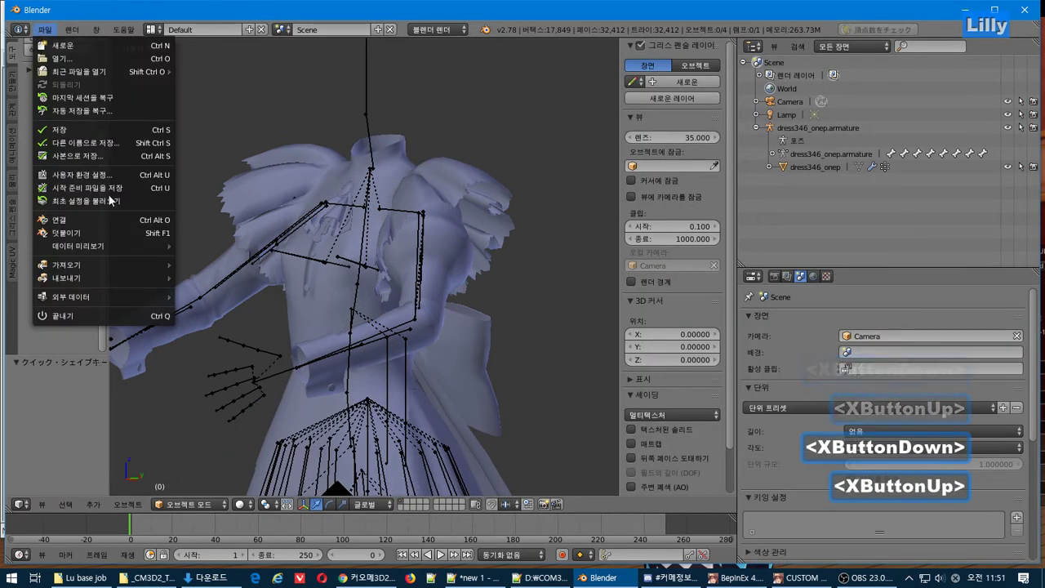
mouse_move(117, 265)
left_click(249, 396)
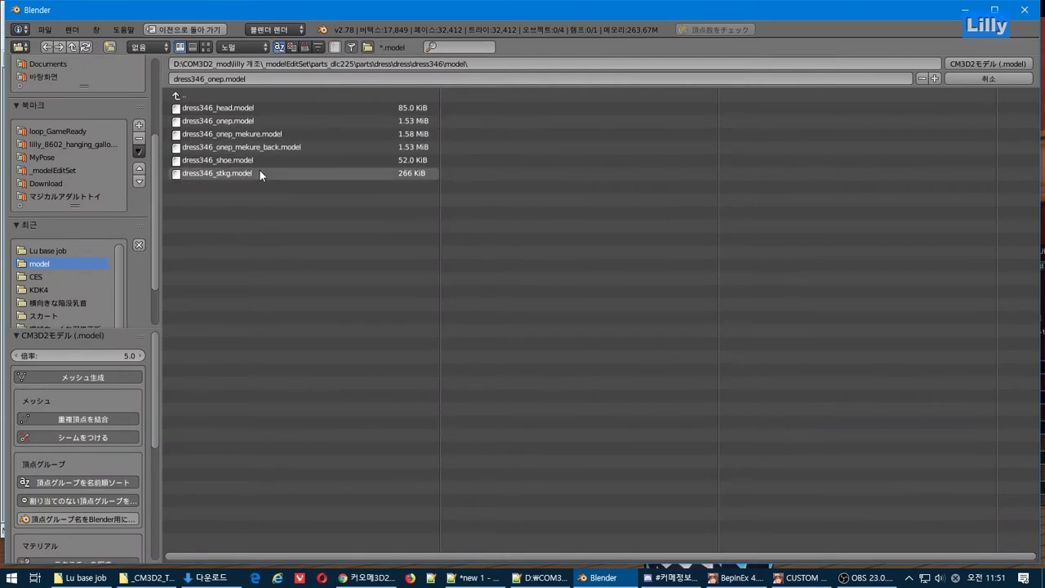
left_click(28, 248)
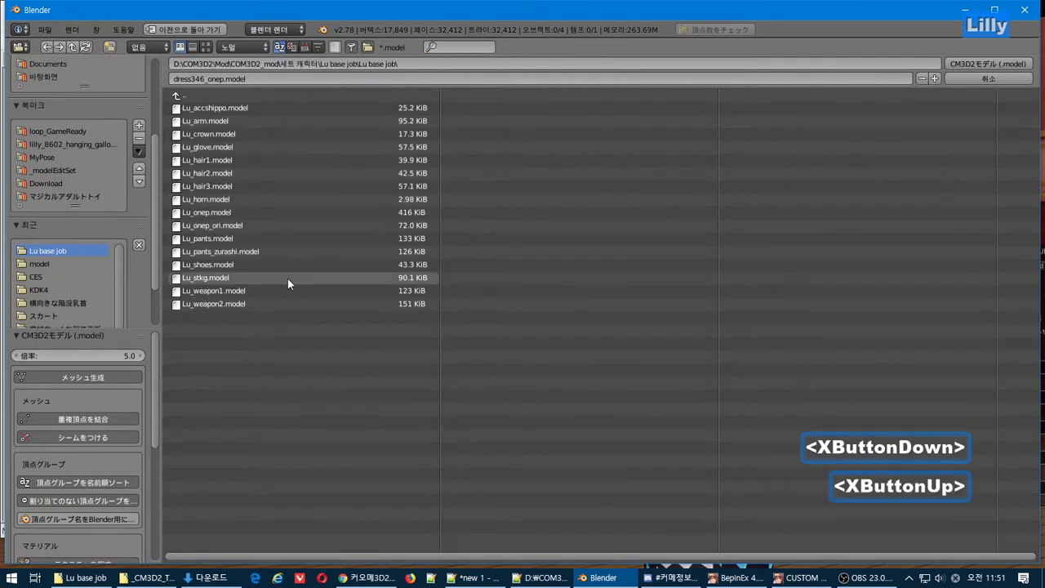
double_click(245, 224)
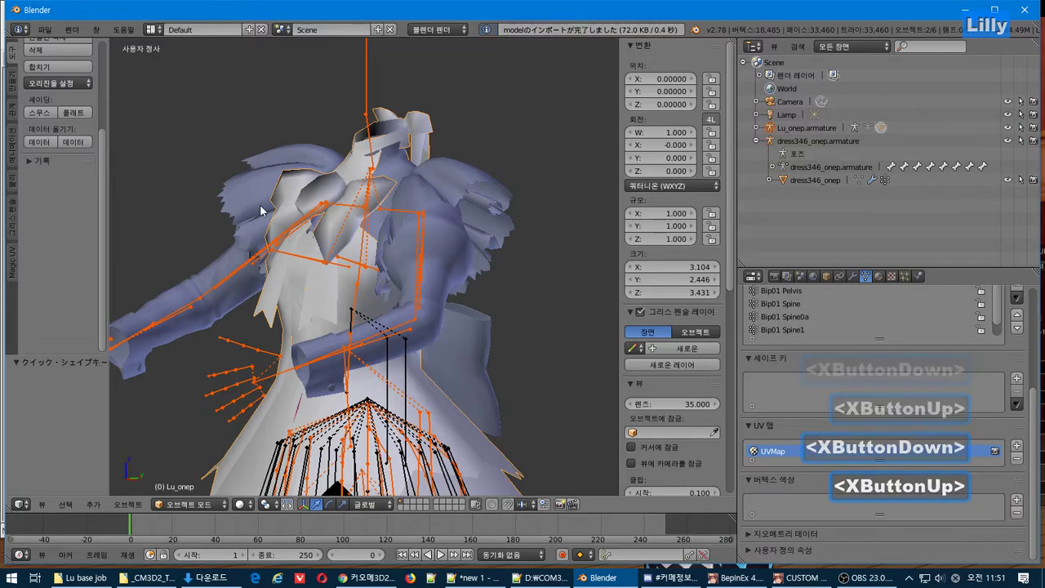
In Edit Mode, box-select the upper part of the Lu_onep mesh from the waist up, in right side view
scroll(337, 294, "down", 1)
middle_click_drag(343, 298, 422, 314)
key("KP_1")
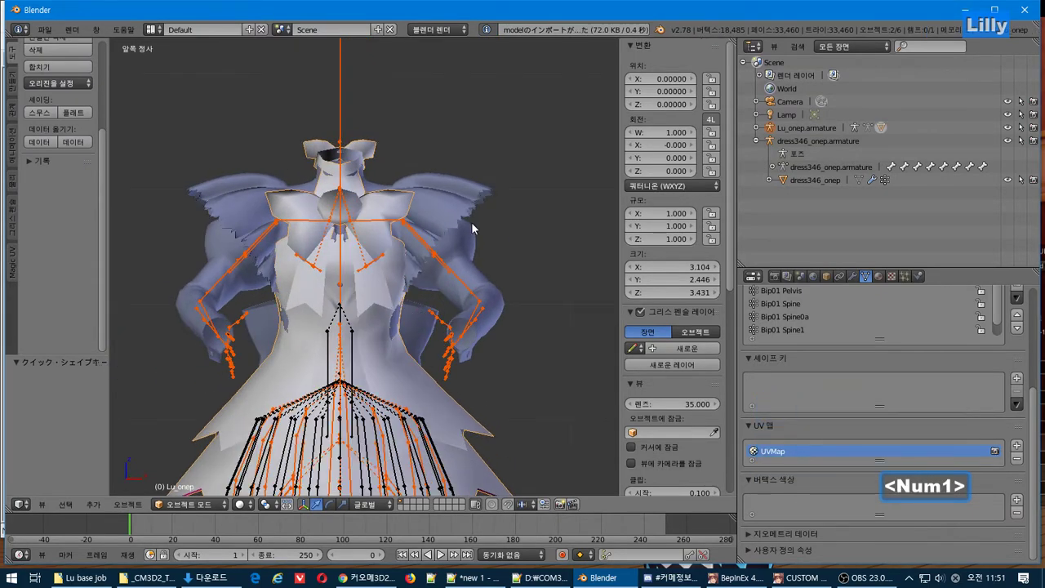
key("Tab")
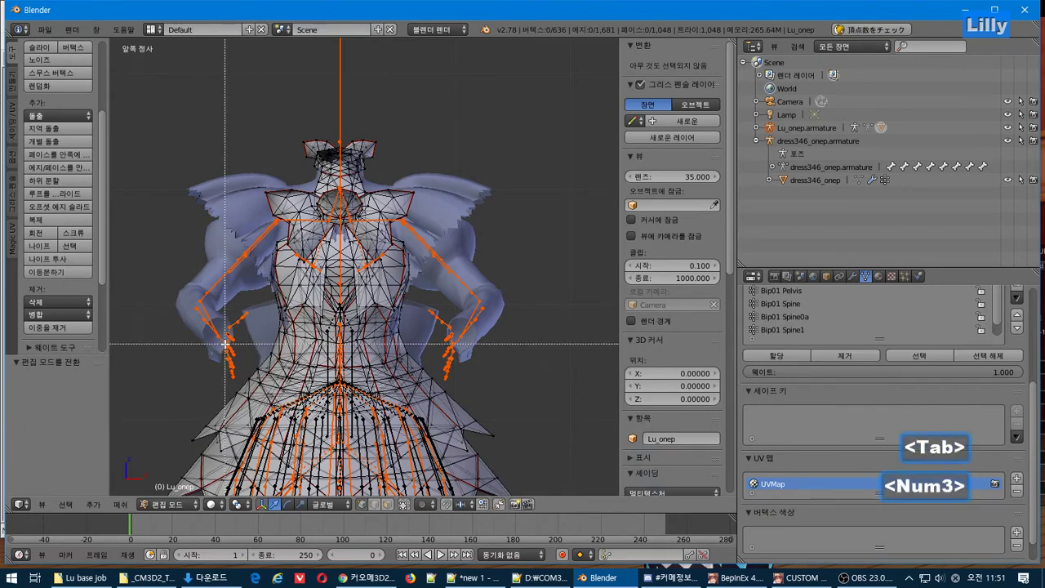
key("Escape")
key("KP_3")
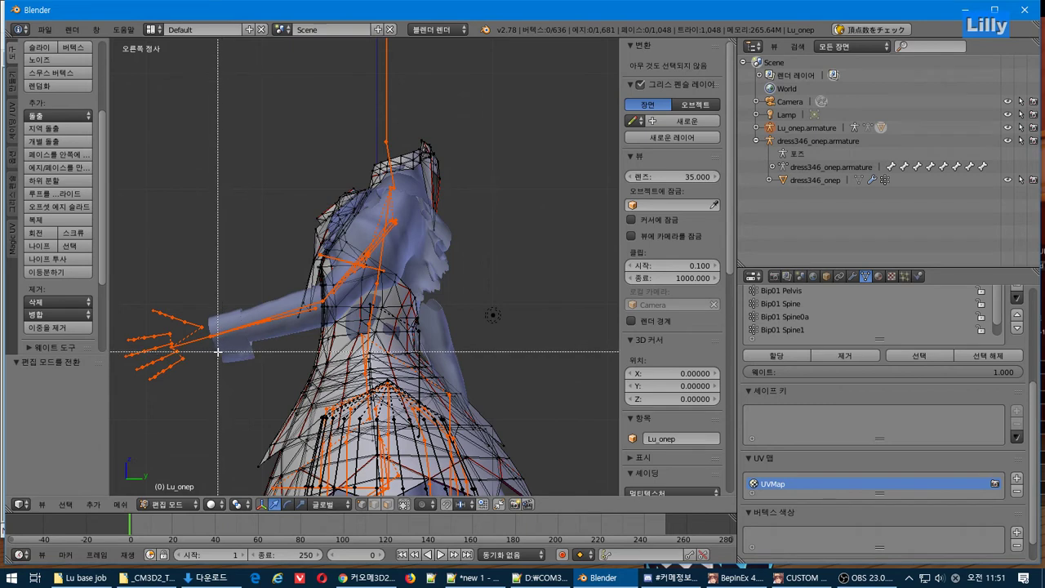
left_click_drag(218, 352, 400, 185)
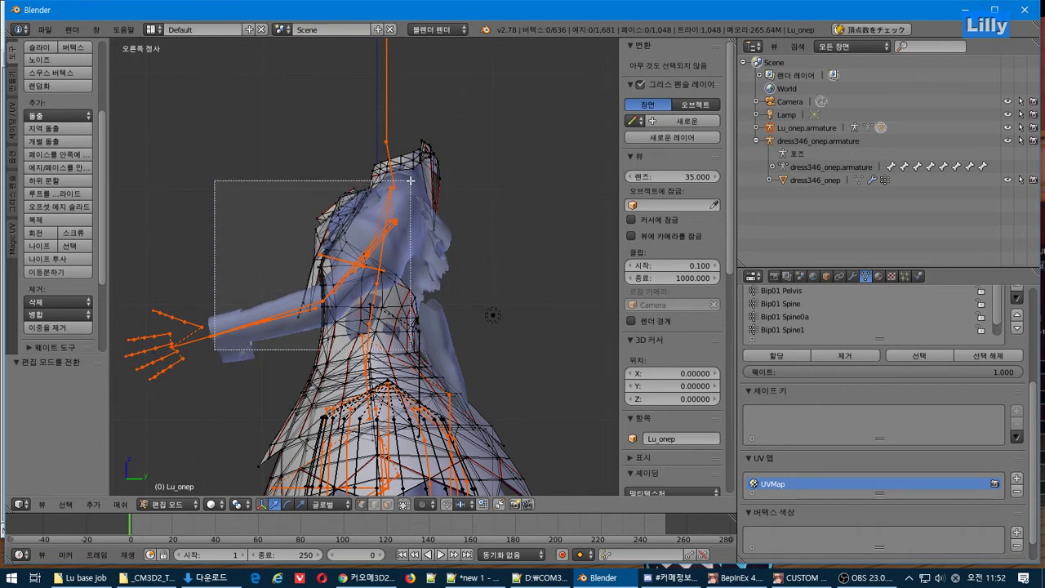
left_click_drag(405, 189, 504, 125)
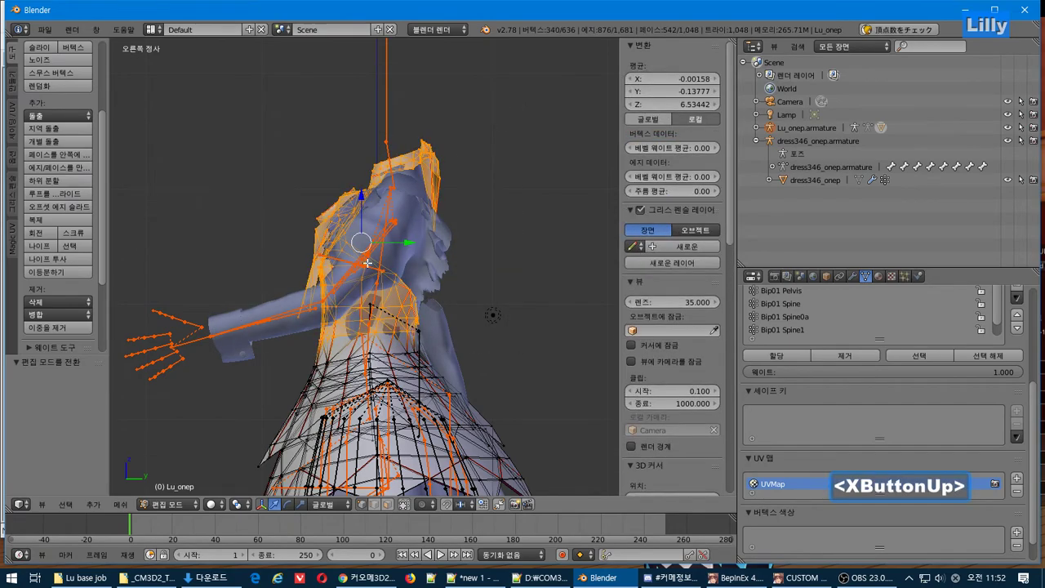
Hide the dress346_onep mesh and remove the back of the Lu_onep bodice from the selection in side view
key("KP_1")
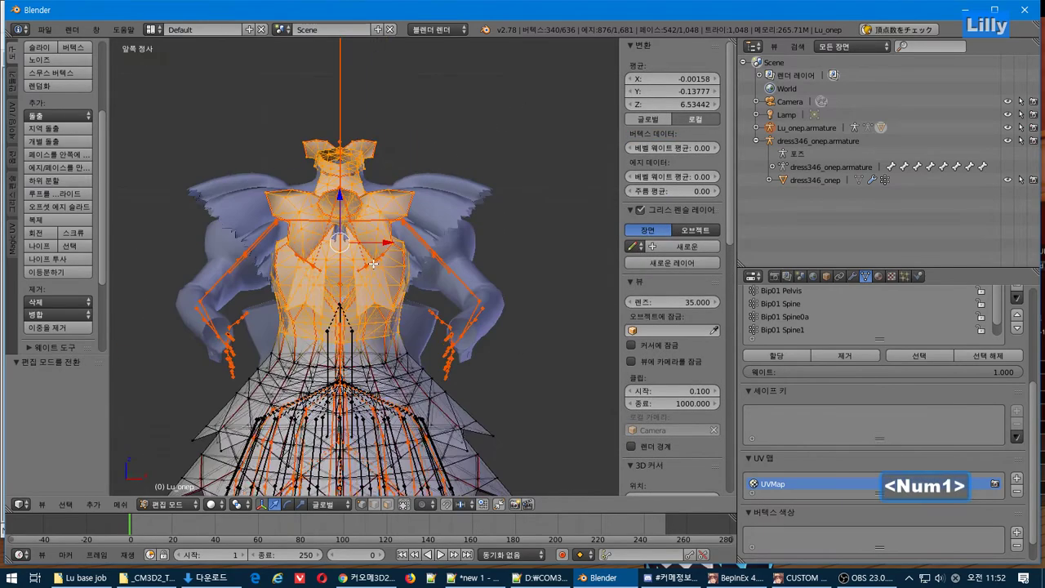
scroll(382, 235, "up", 3)
middle_click_drag(383, 235, 245, 311)
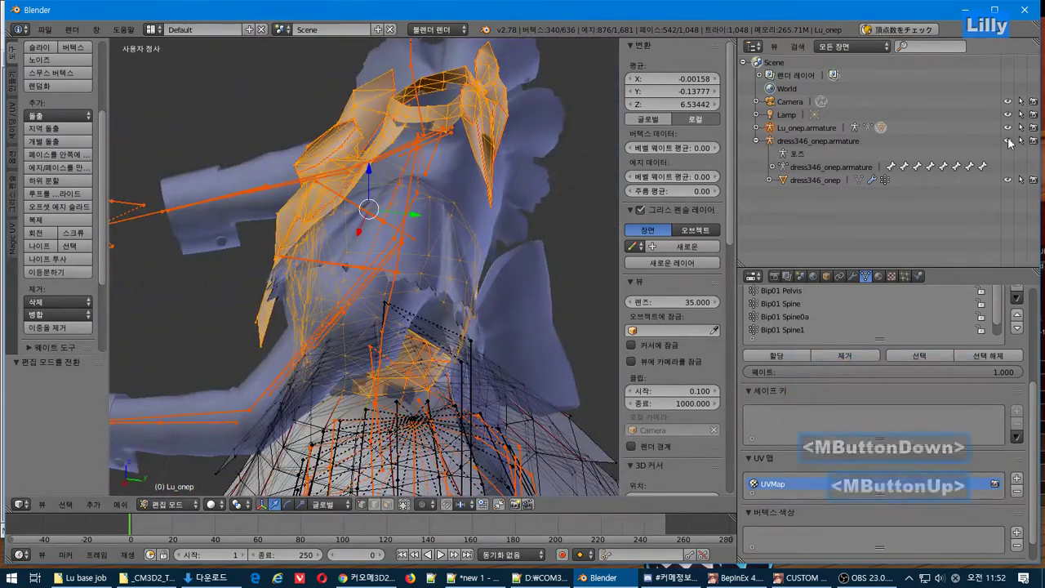
left_click(1007, 179)
middle_click_drag(532, 285, 544, 248)
key("KP_3")
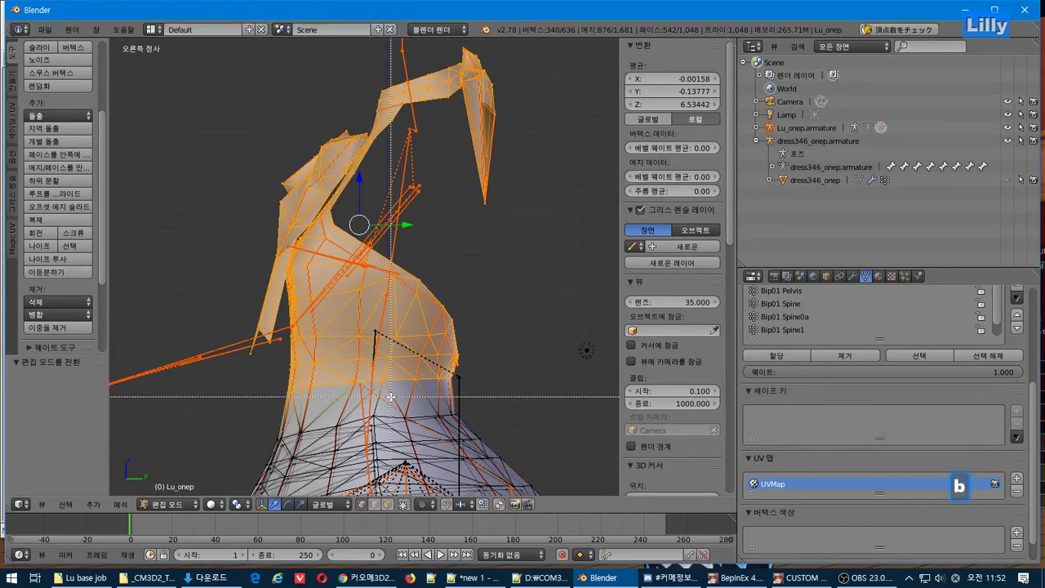
left_click_drag(418, 402, 571, 232, "shift")
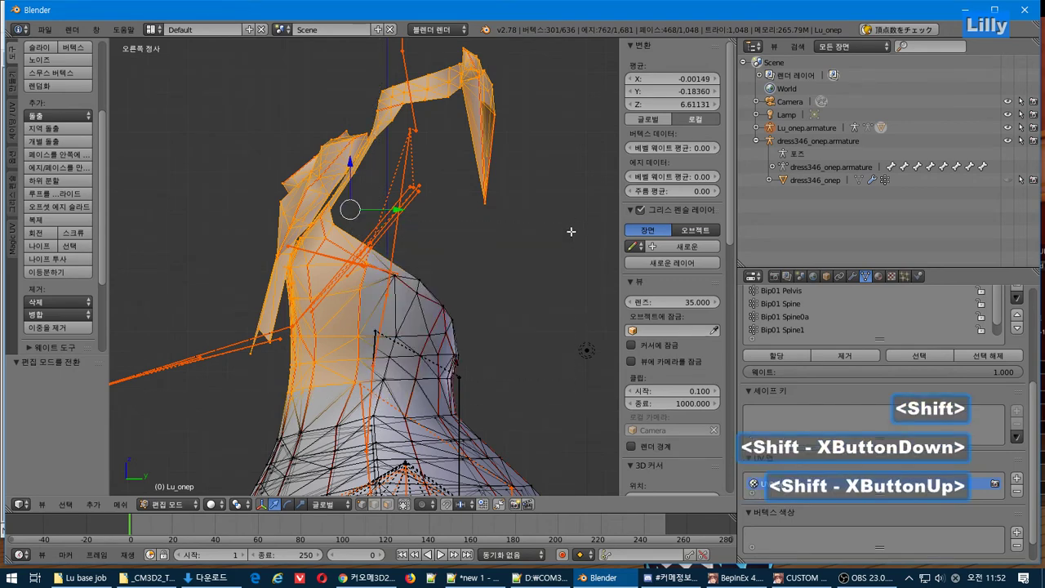
Deselect the collar and neck vertices of Lu_onep, keeping only the chest area and its ribbon selected
key("b")
left_click_drag(394, 220, 619, 39, "shift")
middle_click_drag(440, 141, 466, 256, "shift")
scroll(466, 256, "up", 5)
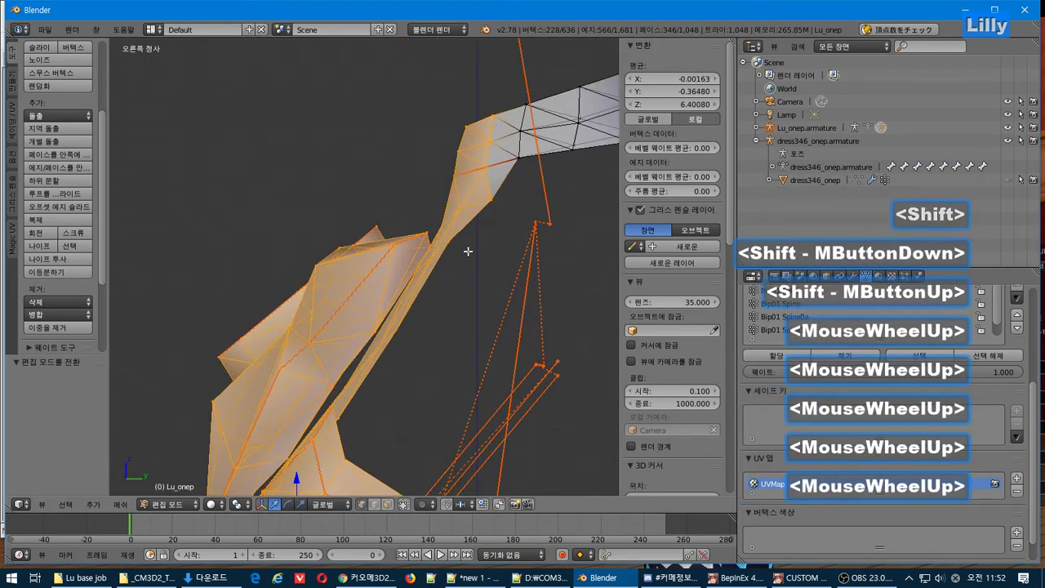
key("b")
left_click_drag(506, 231, 455, 131, "shift")
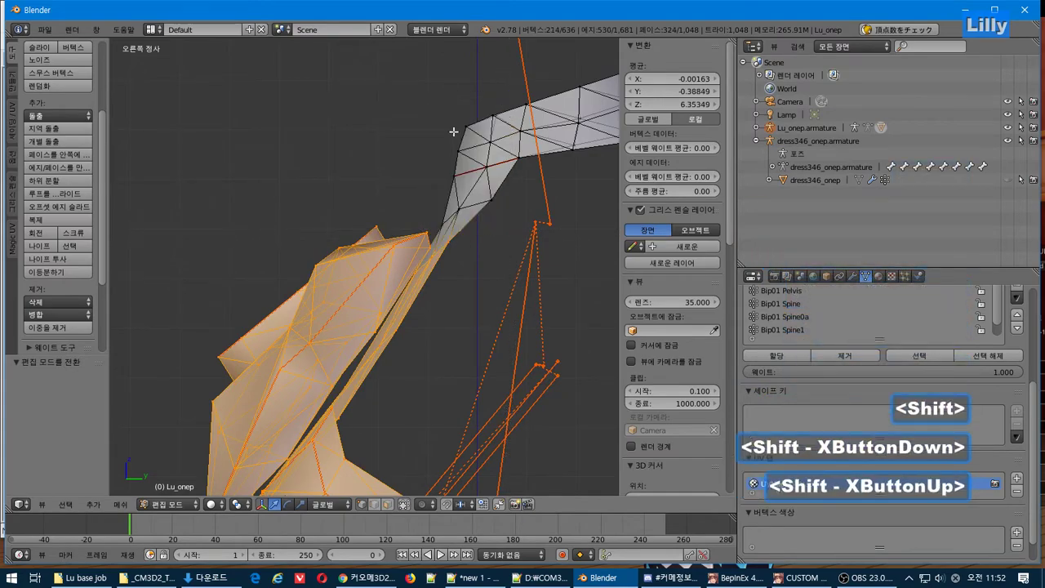
Examine the chest selection on Lu_onep from several angles and return to Object Mode
scroll(441, 281, "down", 4)
middle_click_drag(441, 281, 546, 321)
scroll(562, 339, "down", 5)
middle_click_drag(558, 321, 532, 330)
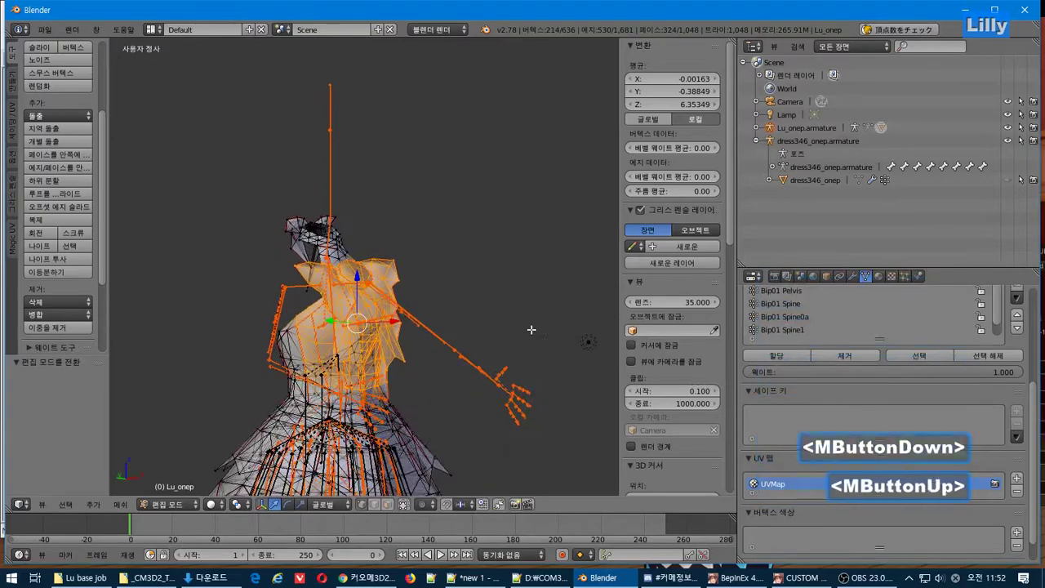
scroll(506, 330, "up", 3)
middle_click_drag(474, 354, 474, 312, "shift")
scroll(486, 308, "up", 1)
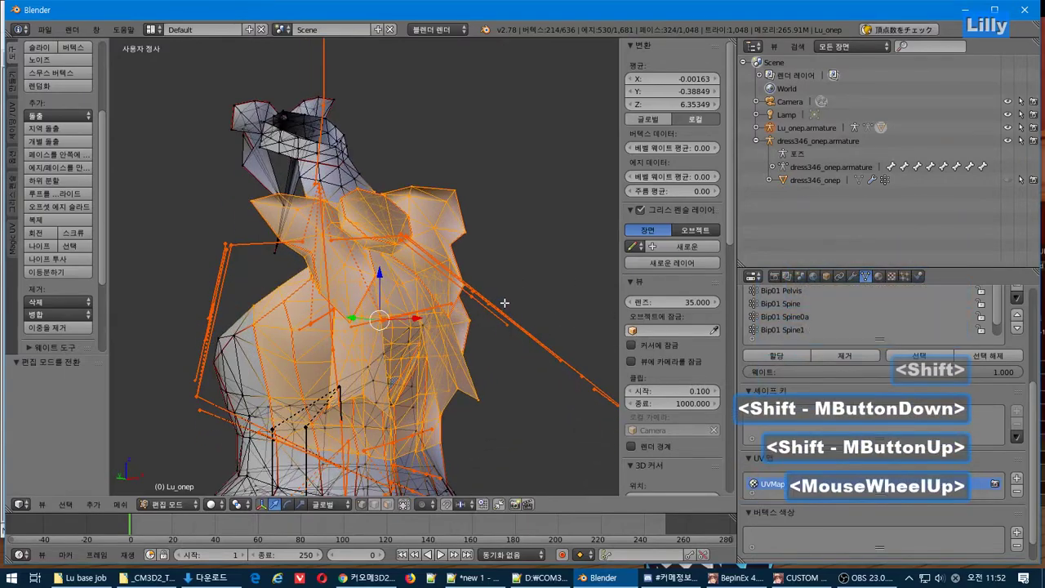
key("Tab")
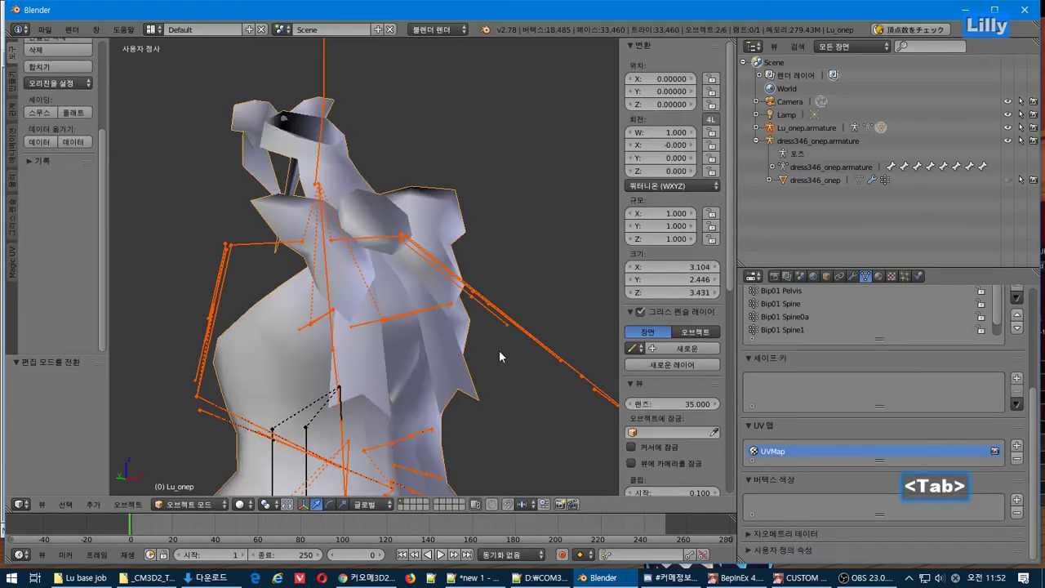
Show dress346_onep again, then expand Lu_onep.armature and hide its Lu_onep mesh
left_click(1008, 180)
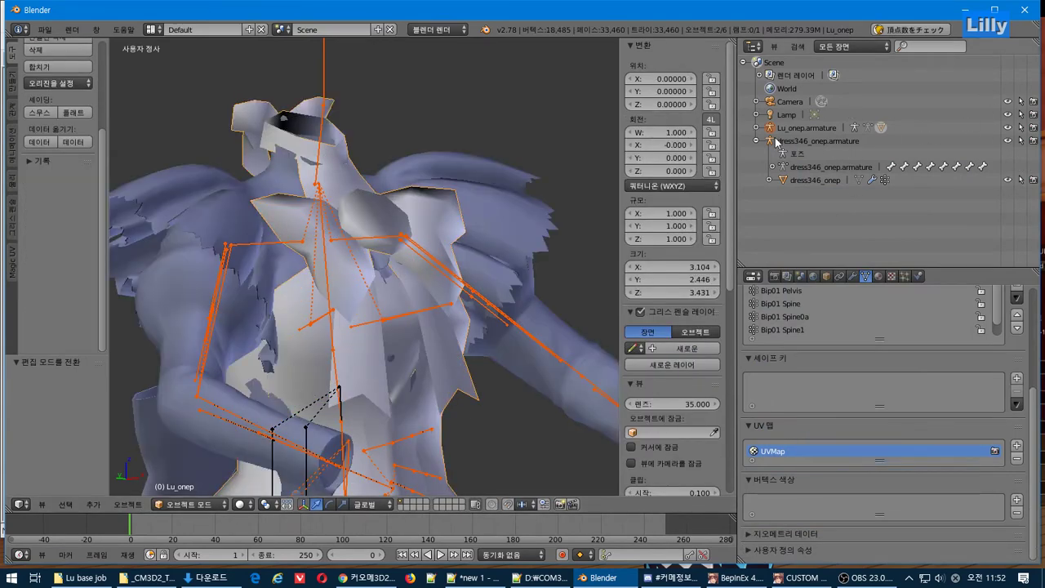
left_click(757, 116)
left_click(756, 114)
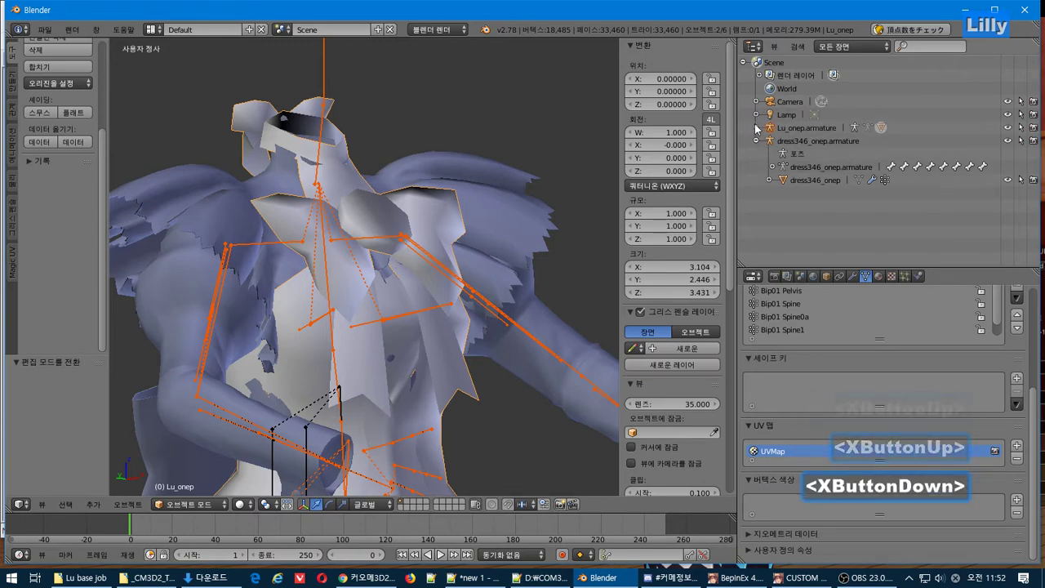
left_click(756, 127)
left_click(799, 167)
left_click(1007, 167)
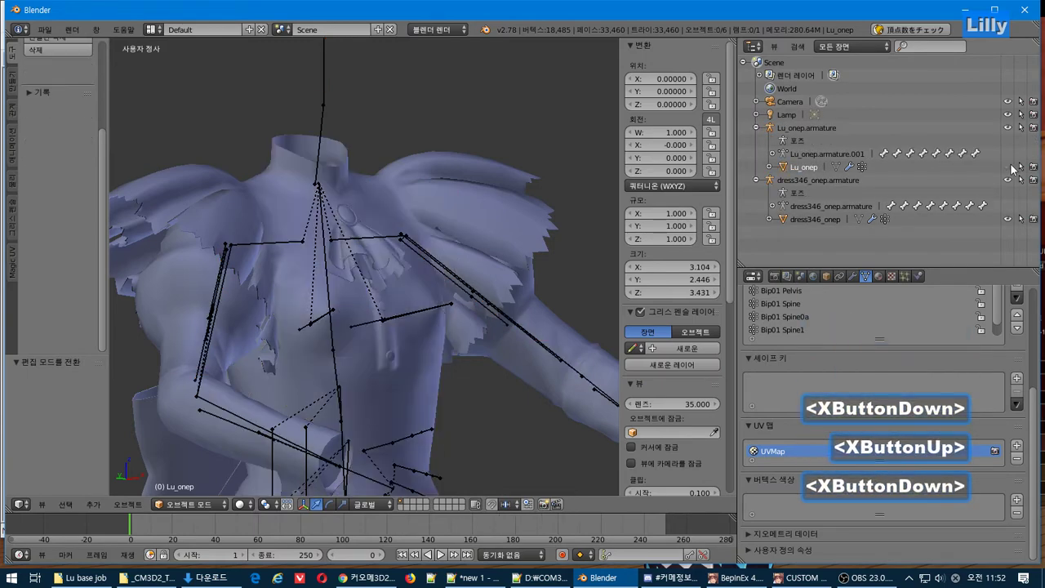
Select dress346_onep and inspect its chest mesh from the front in Edit Mode
key("Tab")
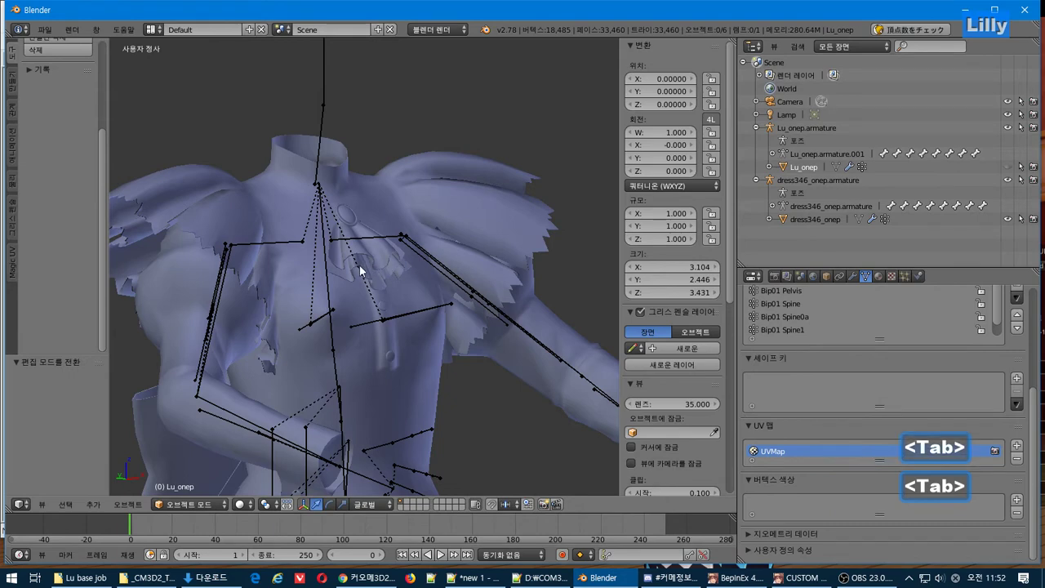
left_click(786, 167)
key("Tab")
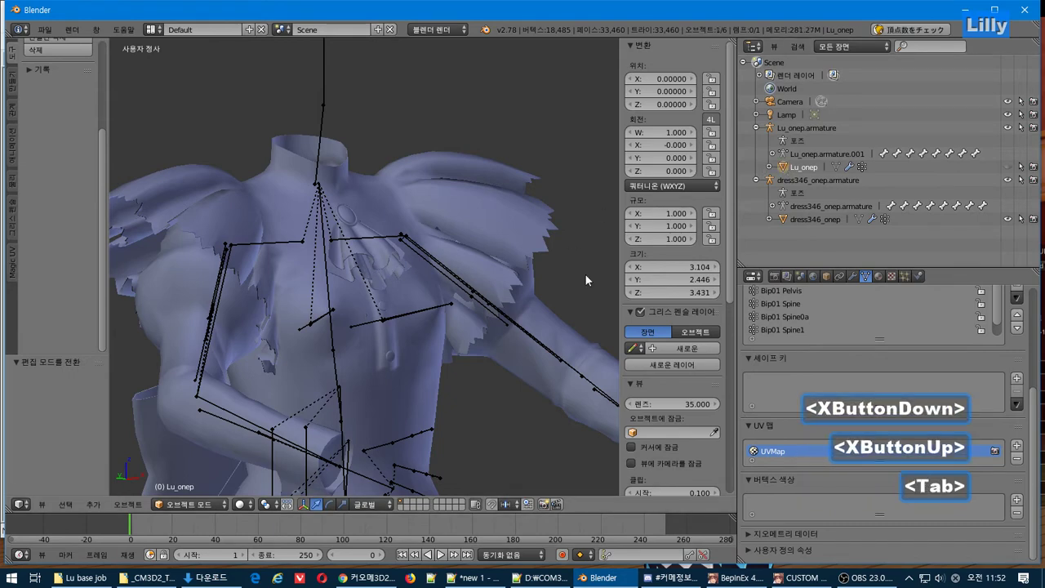
left_click(782, 219)
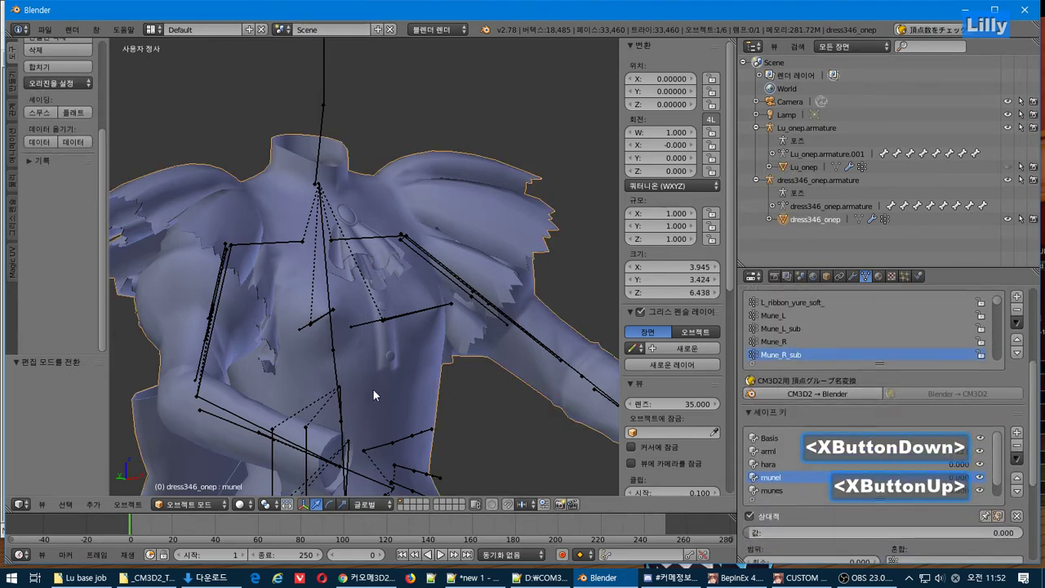
key("Tab")
scroll(375, 376, "down", 2)
middle_click_drag(375, 376, 318, 365)
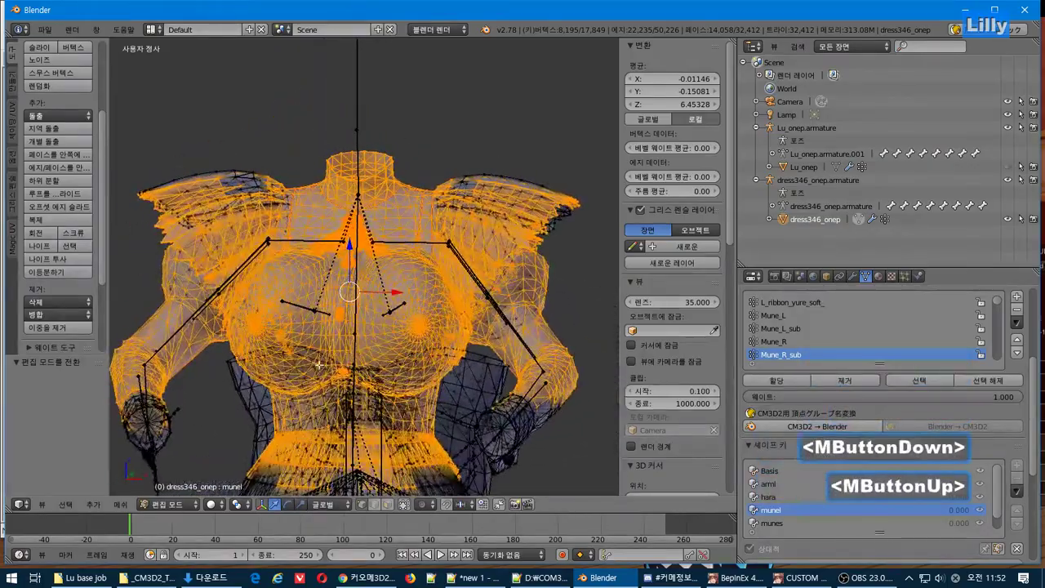
Show Lu_onep again, reopen it in Edit Mode and subdivide the selected chest area twice with one cut each
left_click(787, 168)
key("Tab")
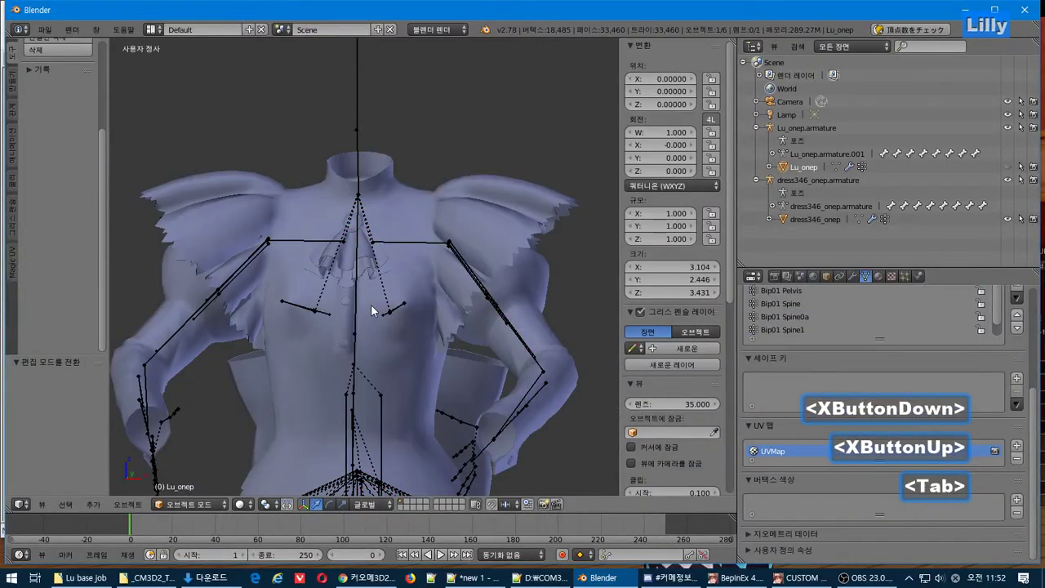
key("Tab")
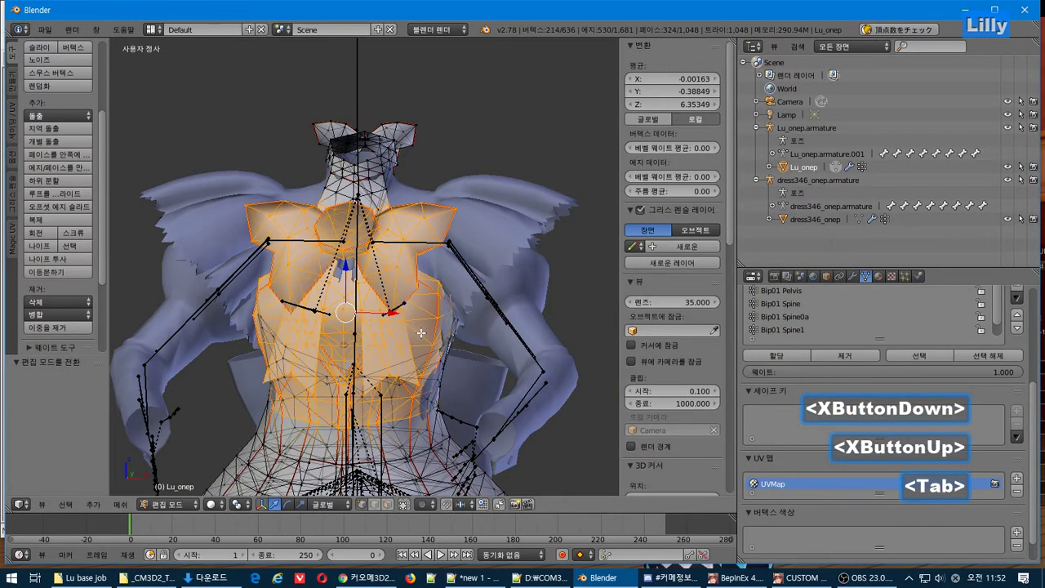
middle_click_drag(123, 199, 117, 205)
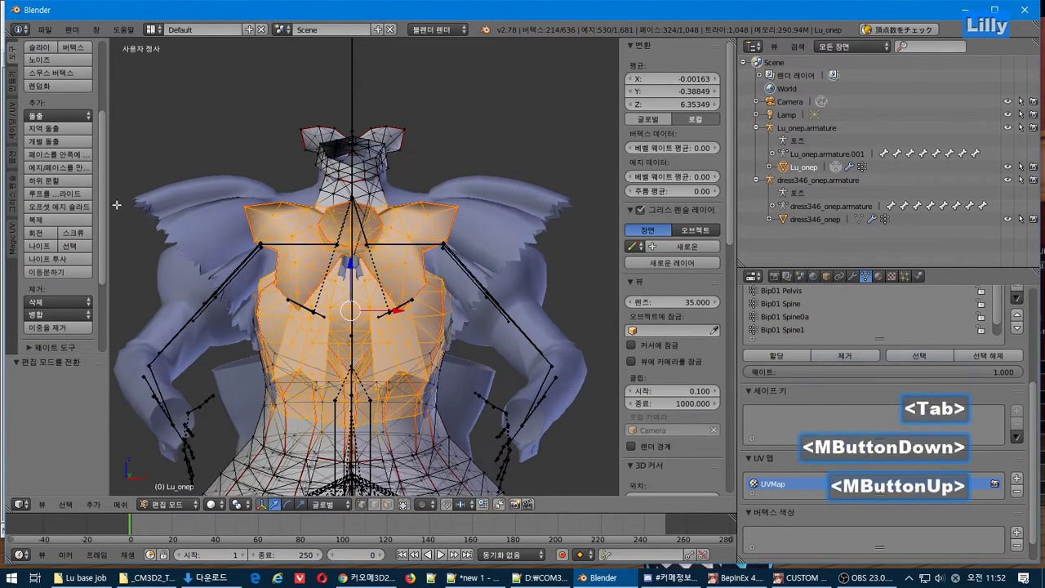
left_click(62, 180)
middle_click_drag(327, 229, 201, 223)
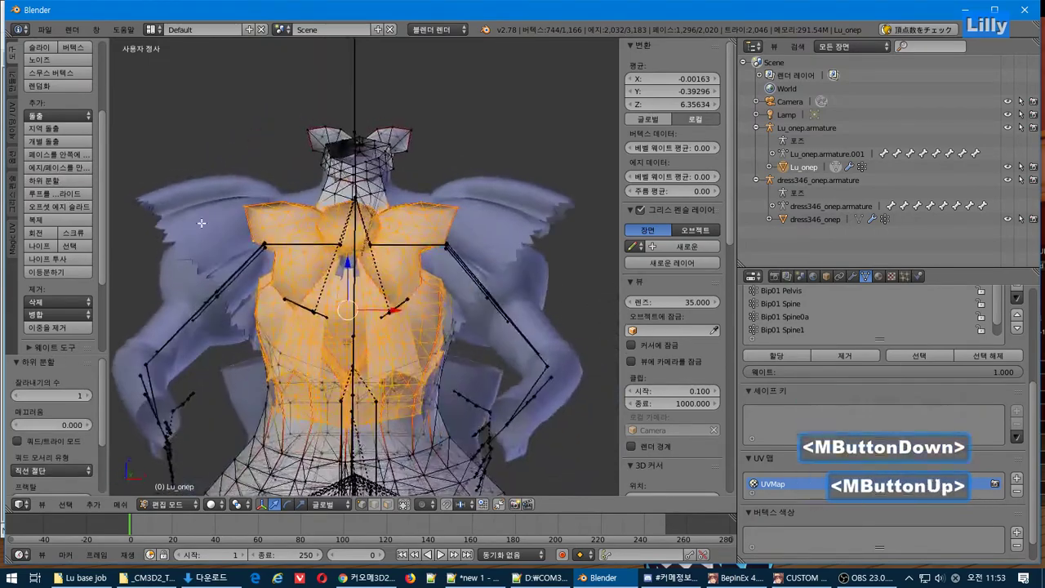
left_click(57, 181)
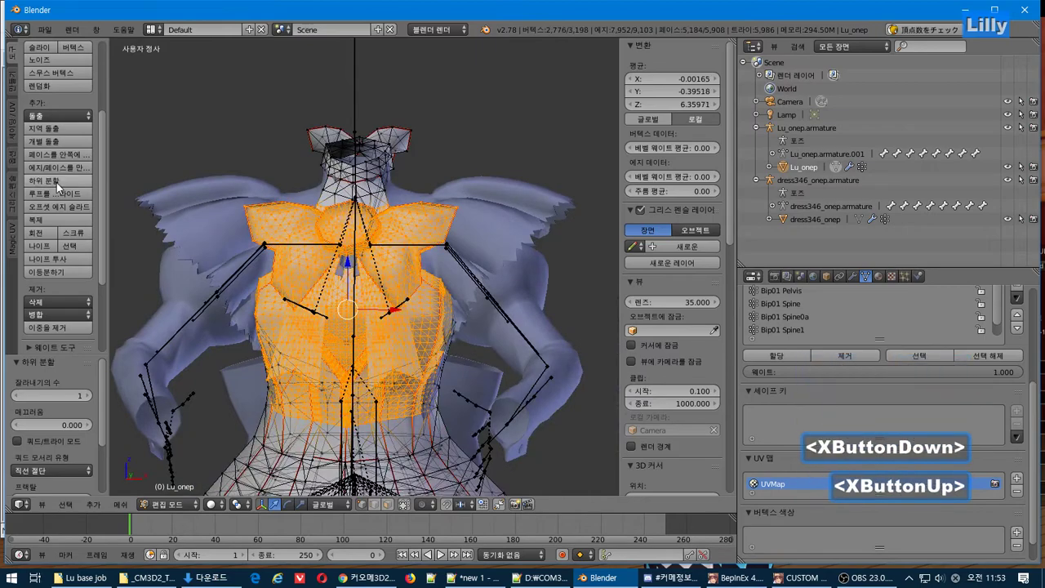
Check the subdivided chest of Lu_onep, undo the last change and return to Object Mode
middle_click_drag(254, 325, 418, 357)
middle_click_drag(474, 300, 247, 350)
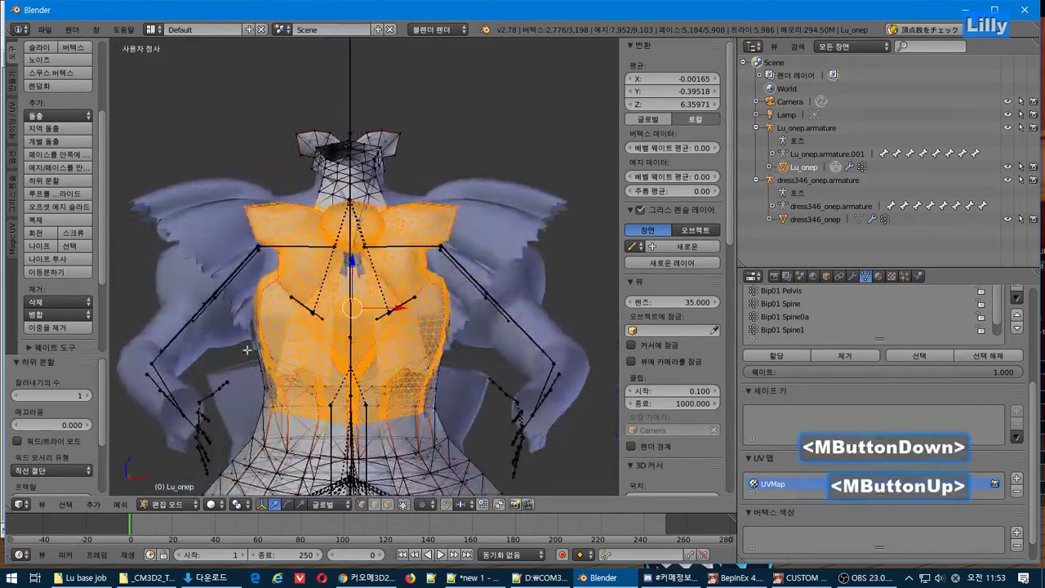
middle_click_drag(343, 384, 428, 382)
key("ctrl+z")
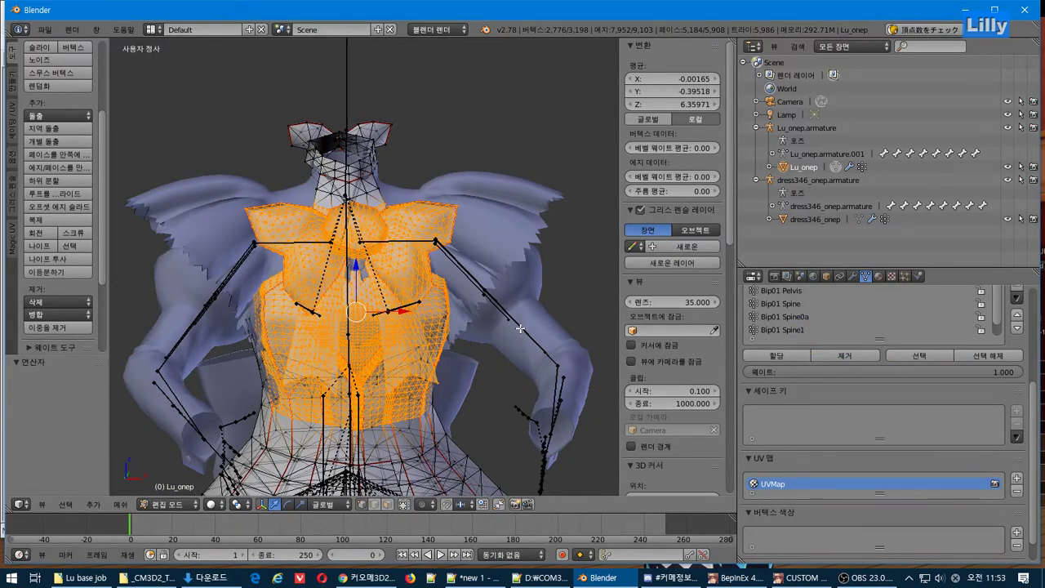
middle_click_drag(520, 328, 467, 317)
key("Tab")
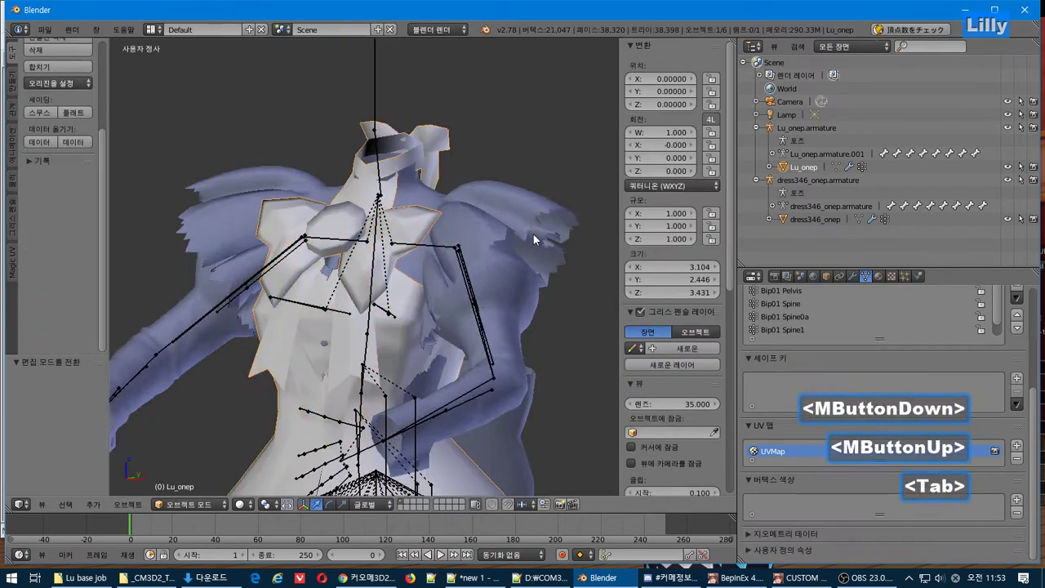
Select dress346_onep and then Lu_onep as the target, and run the quick weight transfer using the nearest vertex as reference
right_click(533, 234)
right_click(303, 349, "shift")
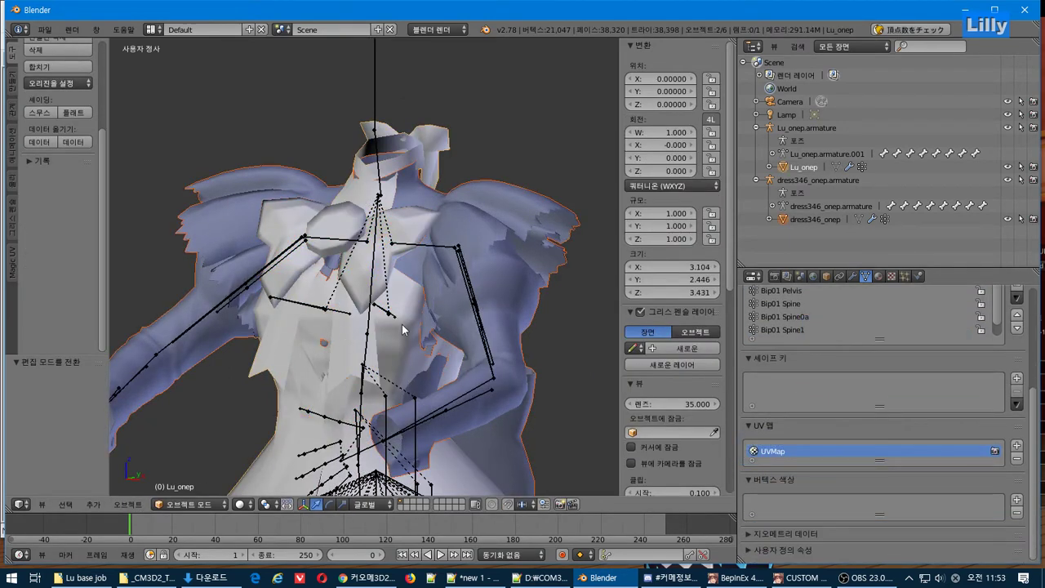
right_click(539, 202)
right_click(266, 472, "shift")
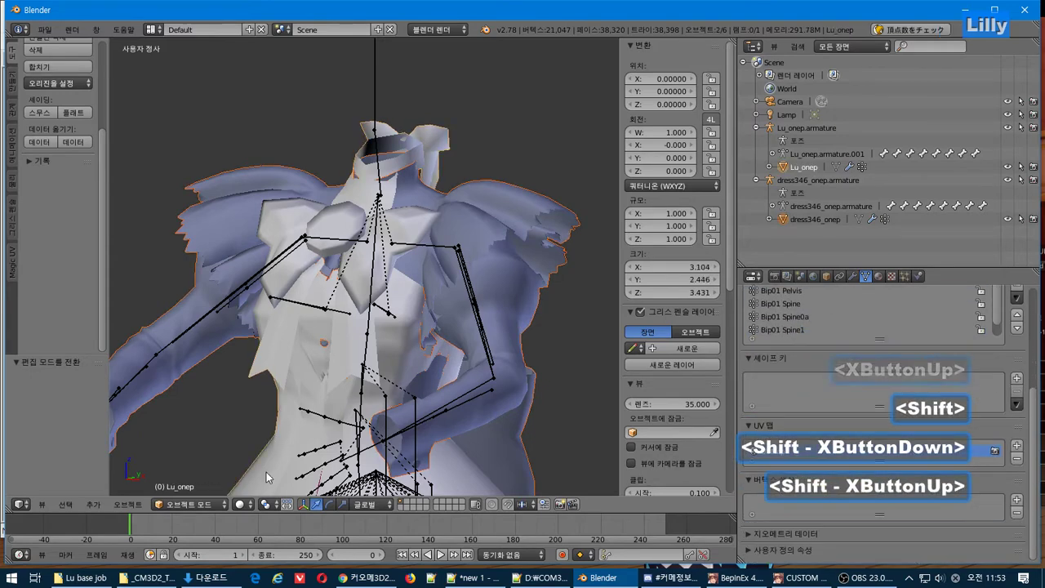
left_click_drag(1034, 445, 1035, 347)
left_click(1018, 456)
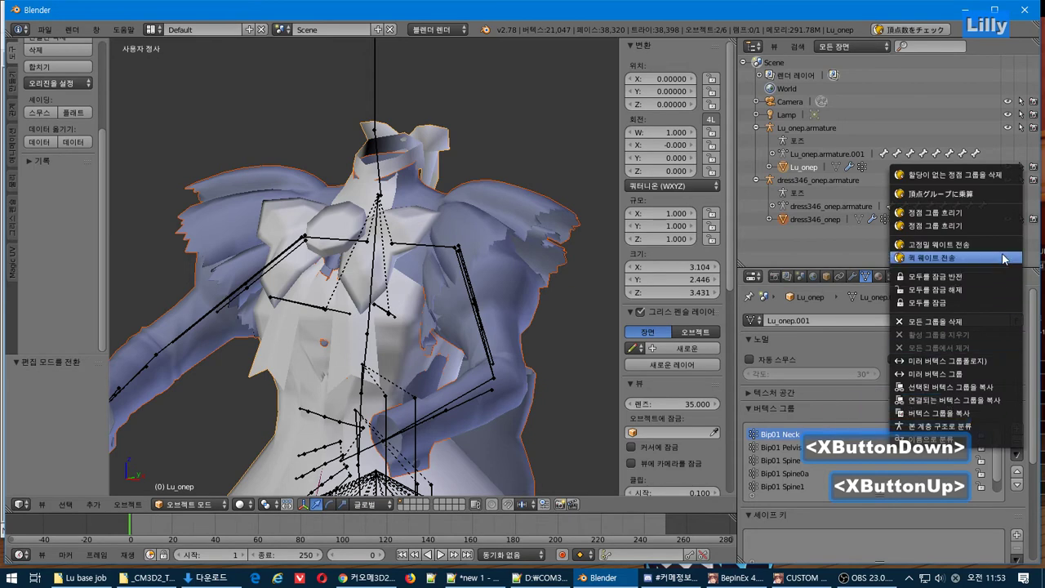
left_click(1005, 258)
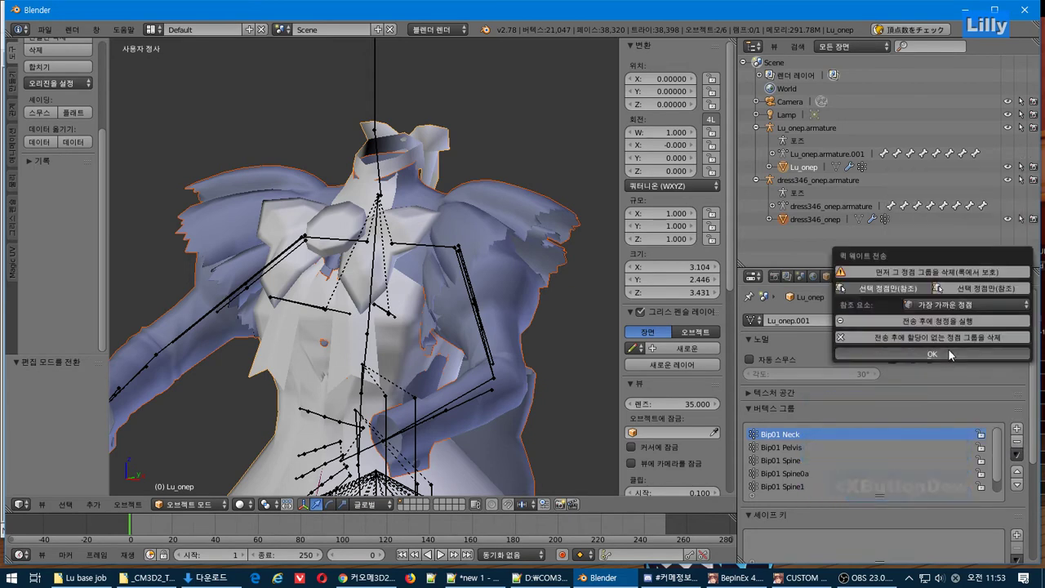
left_click(949, 349)
scroll(420, 342, "down", 2)
scroll(421, 341, "up", 1)
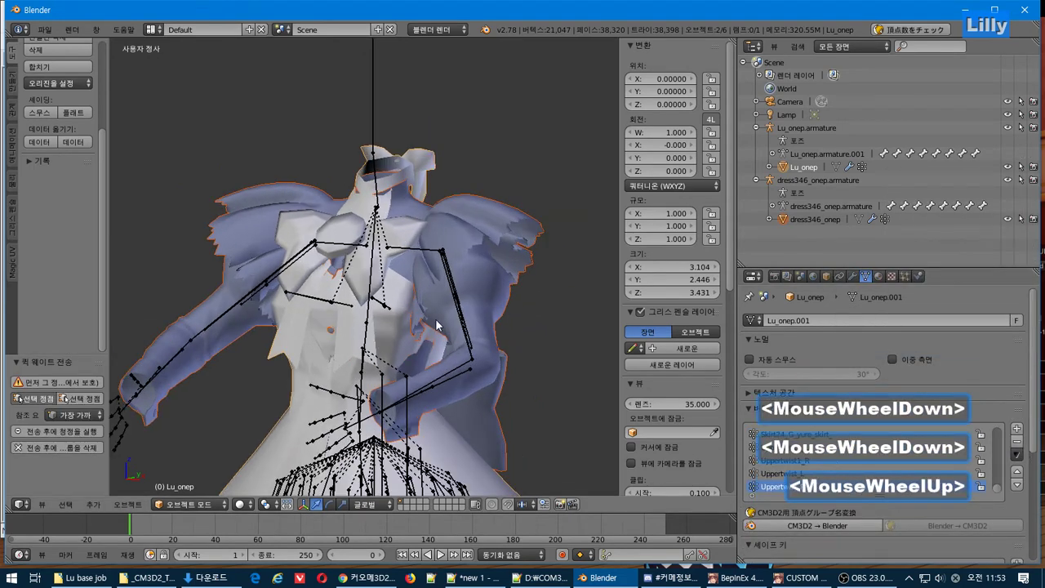
Switch Lu_onep to Weight Paint and examine its transferred vertex group weights from the Bip01 groups through Mune_L and Mune_L_sub
key("Tab")
left_click(168, 504)
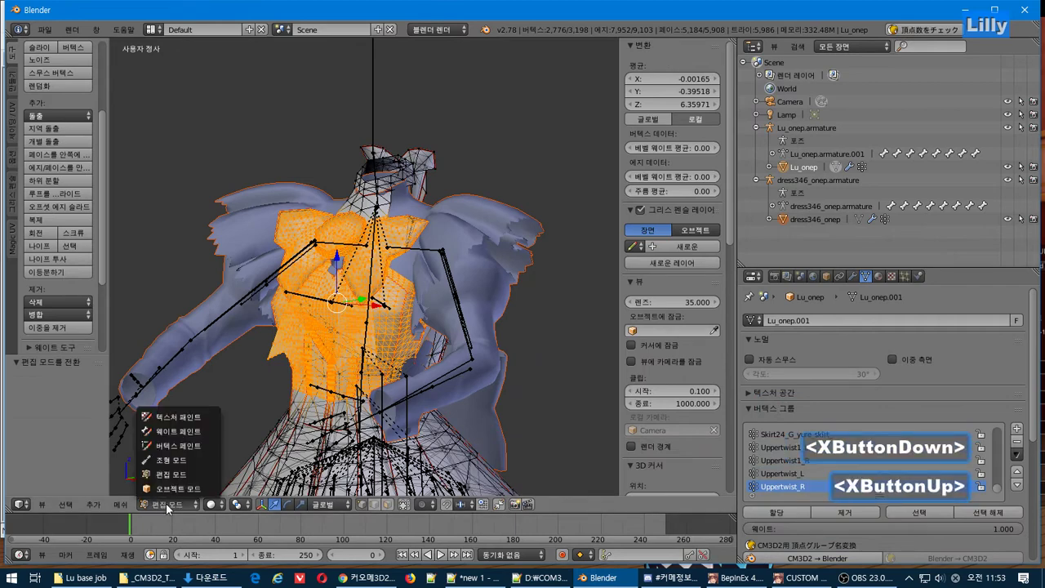
left_click(193, 434)
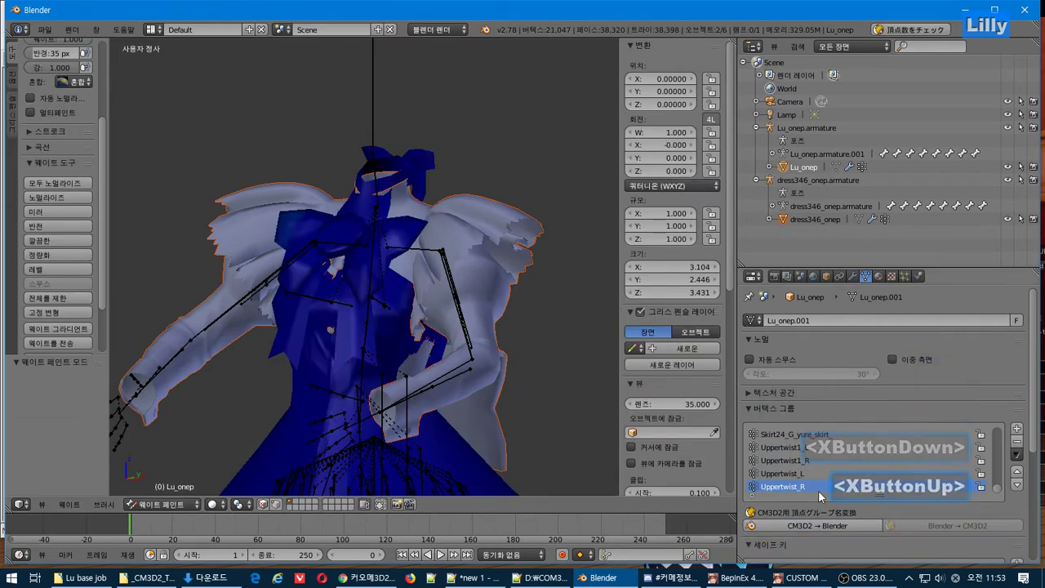
scroll(908, 476, "up", 2)
left_click_drag(998, 489, 1018, 423)
left_click(825, 477)
left_click(821, 461)
left_click(826, 461)
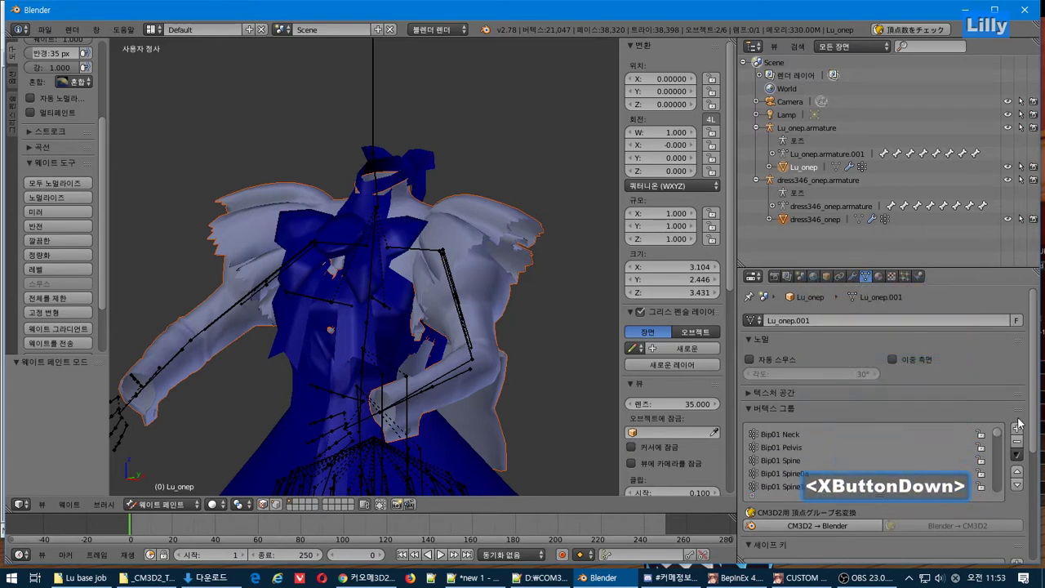
left_click(789, 436)
left_click(788, 445)
key("Down")
key("Down")
key("Down")
key("Down")
key("Down")
key("Down")
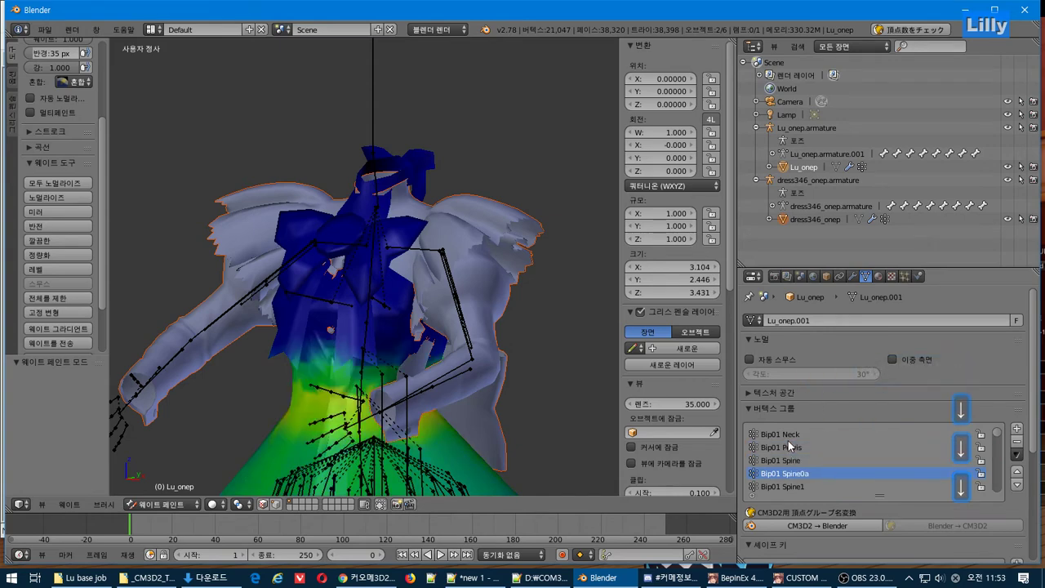
key("Down")
key("Down")
key("Down")
key("Down")
key("Down")
key("Down")
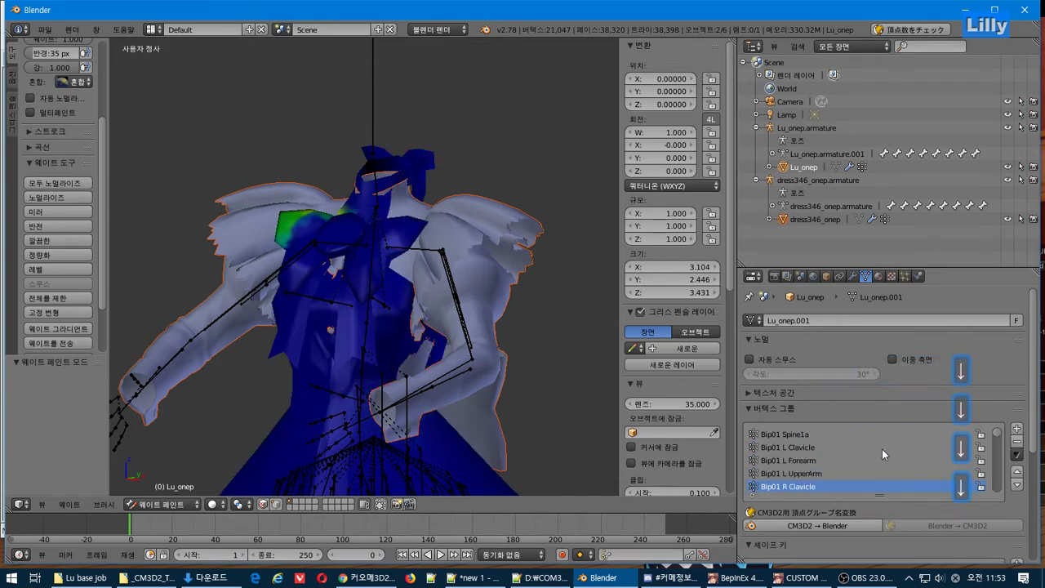
key("Down")
key("Down")
key("Down")
key("Down")
key("Down")
key("Down")
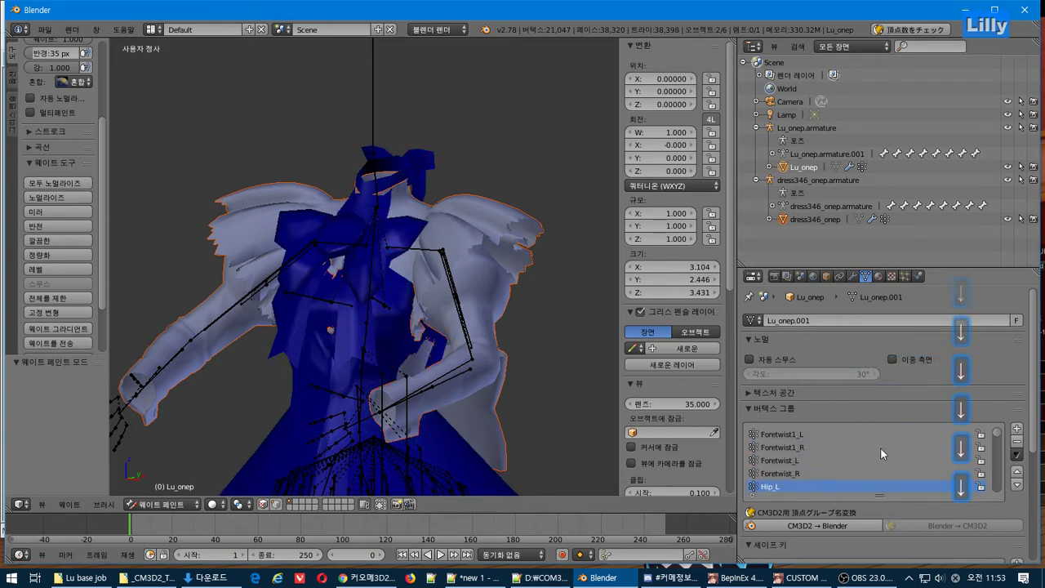
key("Down")
key("Down")
key("Down")
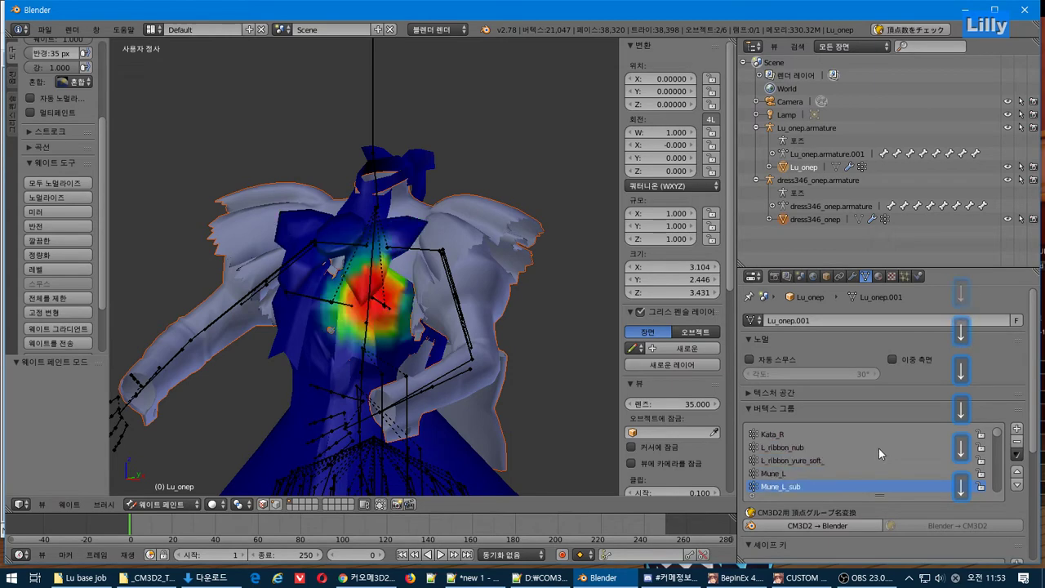
key("Up")
middle_click_drag(398, 356, 572, 366)
Add a Basis shape key to Lu_onep, check the selected chest vertices in Edit Mode, and return to Object Mode
scroll(849, 484, "down", 3)
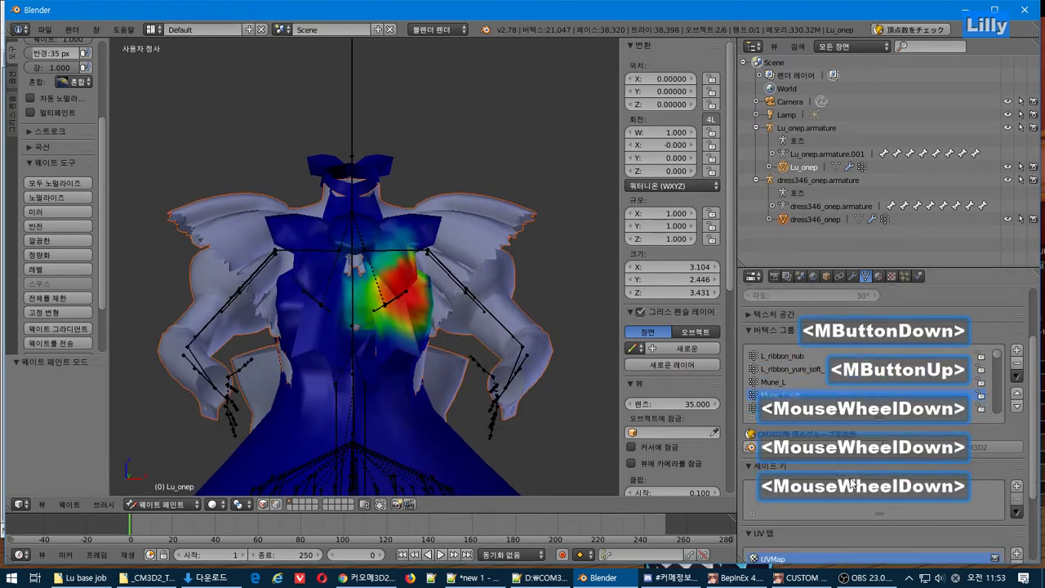
left_click(1017, 485)
middle_click_drag(526, 330, 366, 324)
key("Tab")
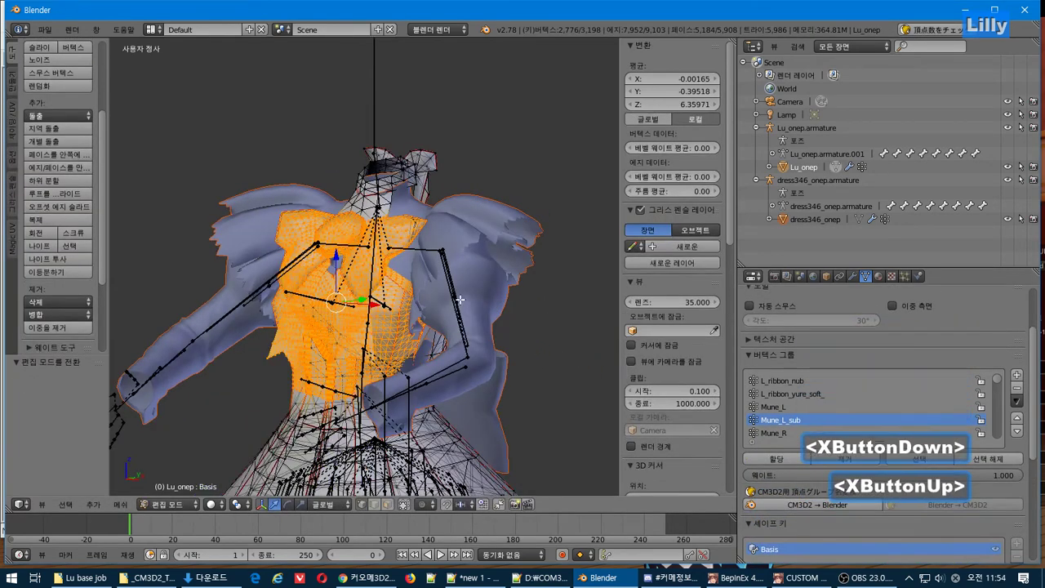
key("Tab")
key("Tab")
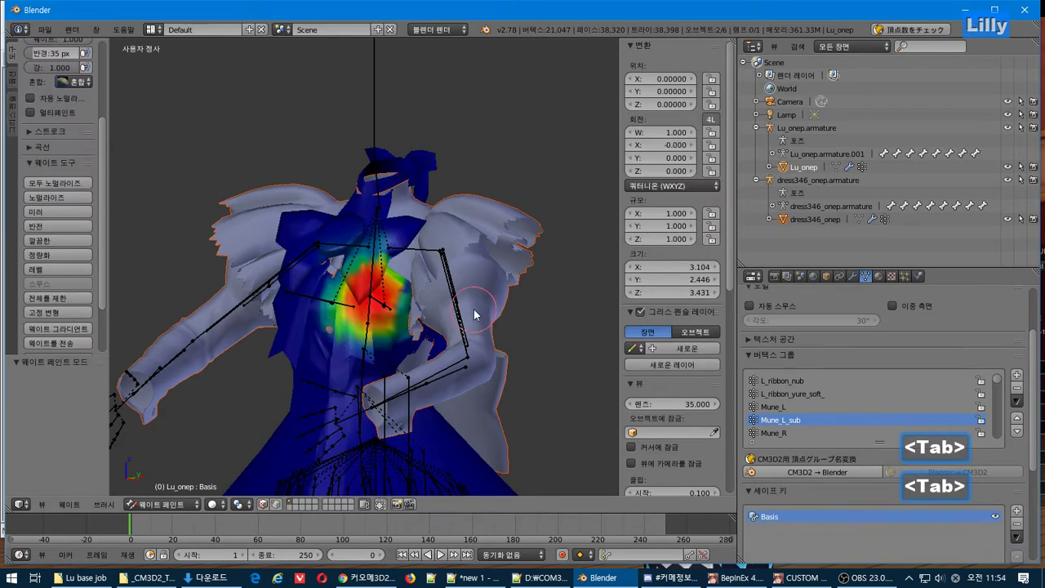
left_click(175, 503)
left_click(159, 494)
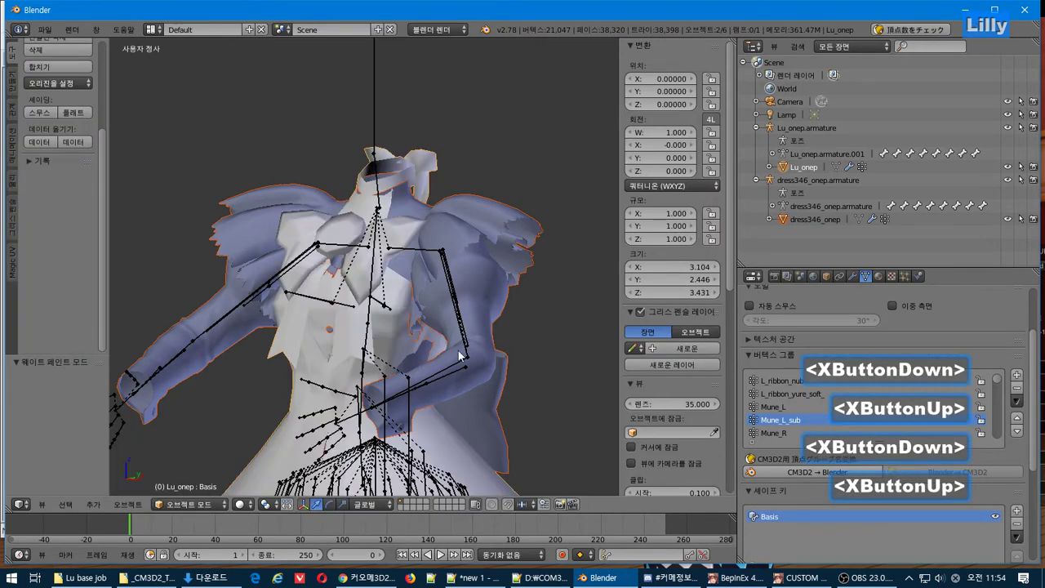
Select dress346_onep and then Lu_onep, and run the quick shape key transfer with a reference subdivision of 1
right_click(478, 269)
right_click(258, 449, "shift")
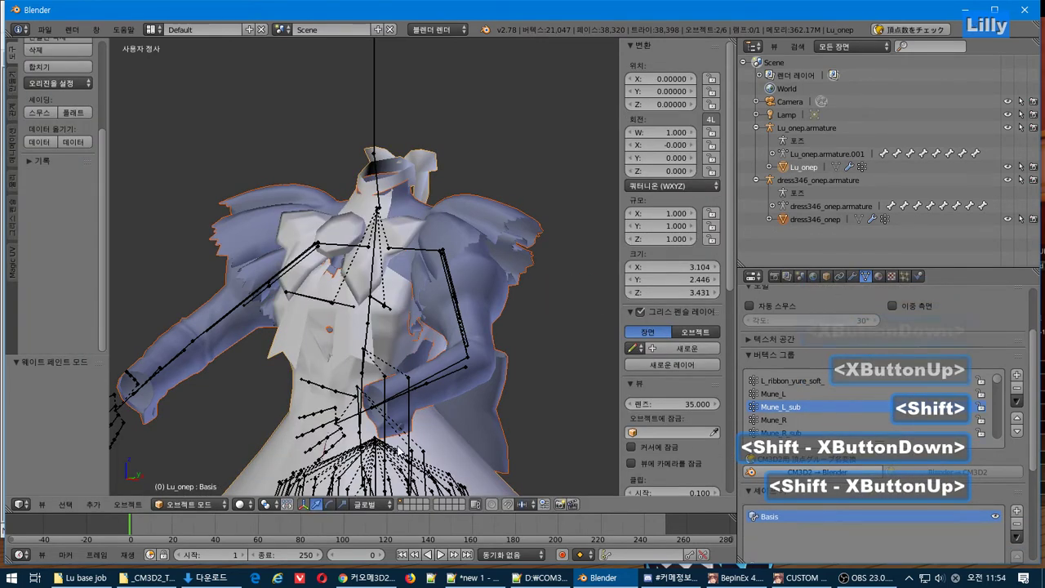
left_click(1018, 538)
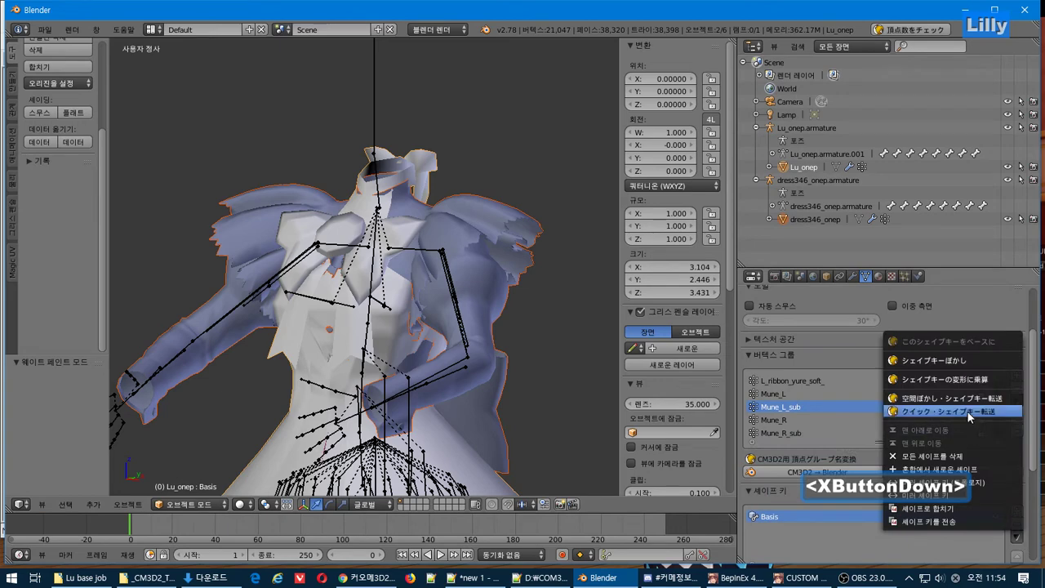
left_click(968, 412)
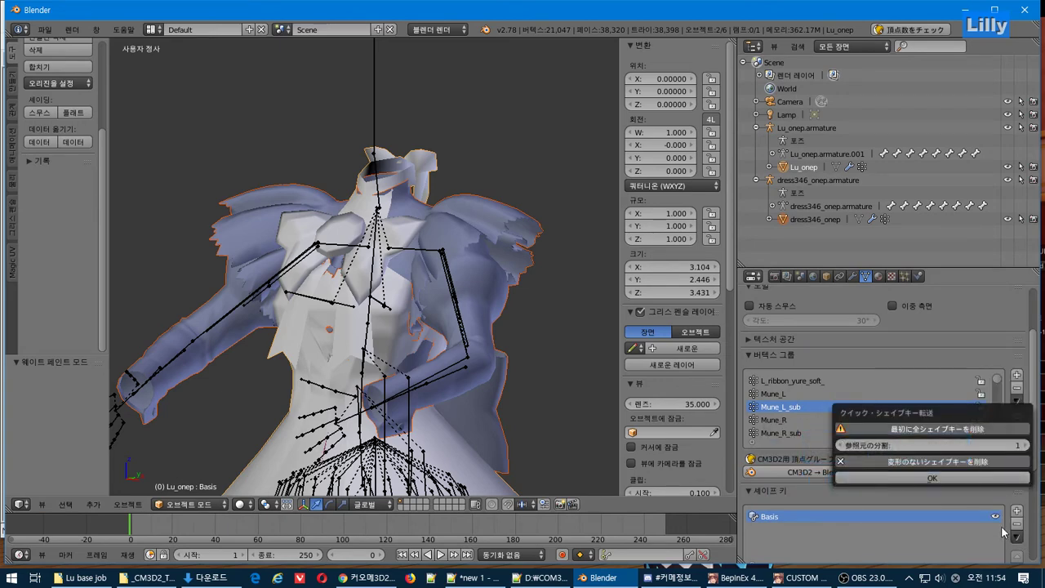
left_click(955, 481)
Switch to the Notepad++ notes and add the line "플러그인 번역부터 해나야지 원;;" after a blank line at the end
key("alt+Tab")
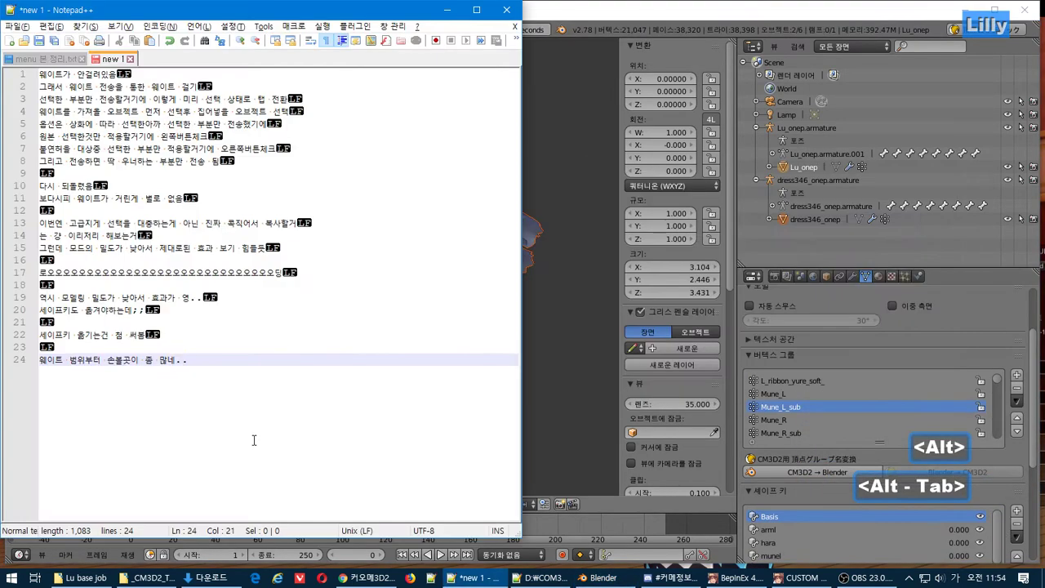
left_click(341, 461)
key("Return")
key("Return")
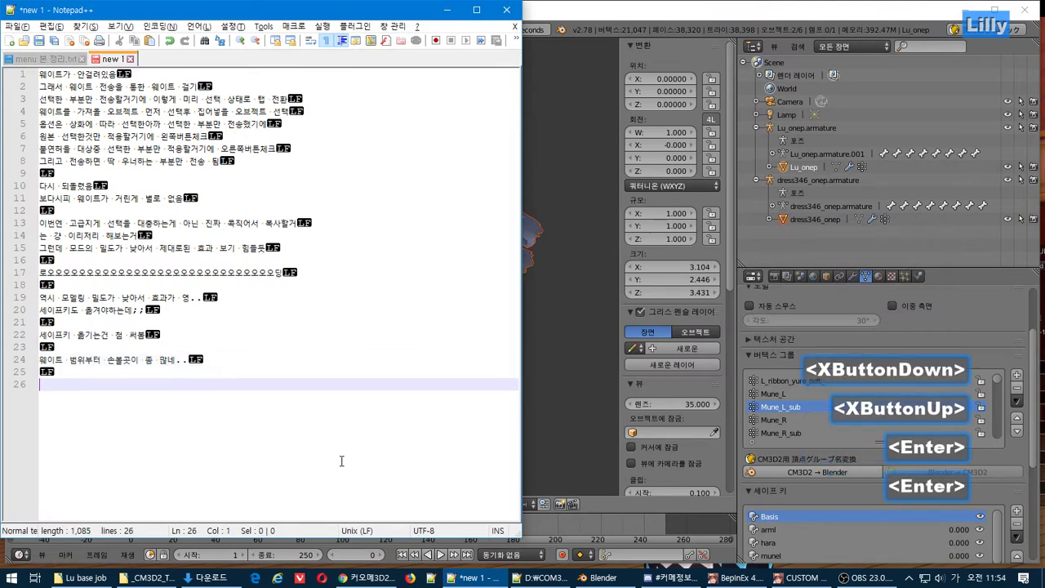
type("플러그이ㄴ 버ㄴ역")
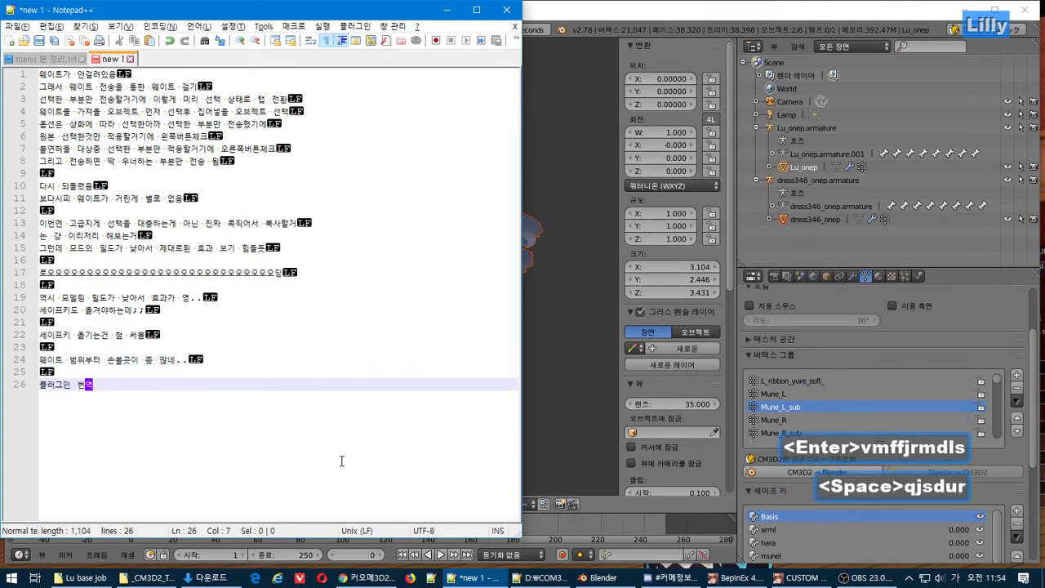
type("부")
type("터 ㅎ")
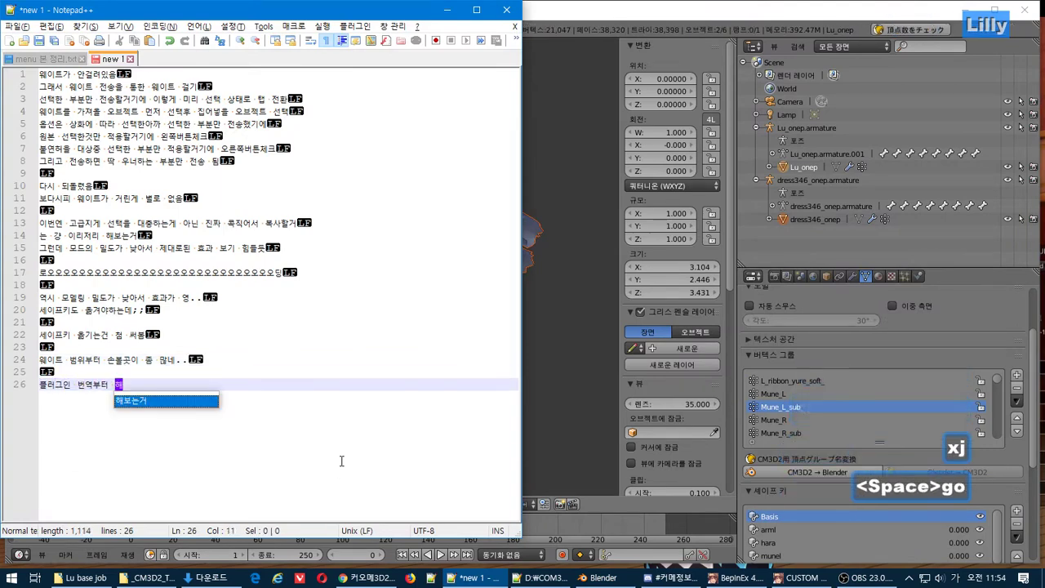
type("나오")
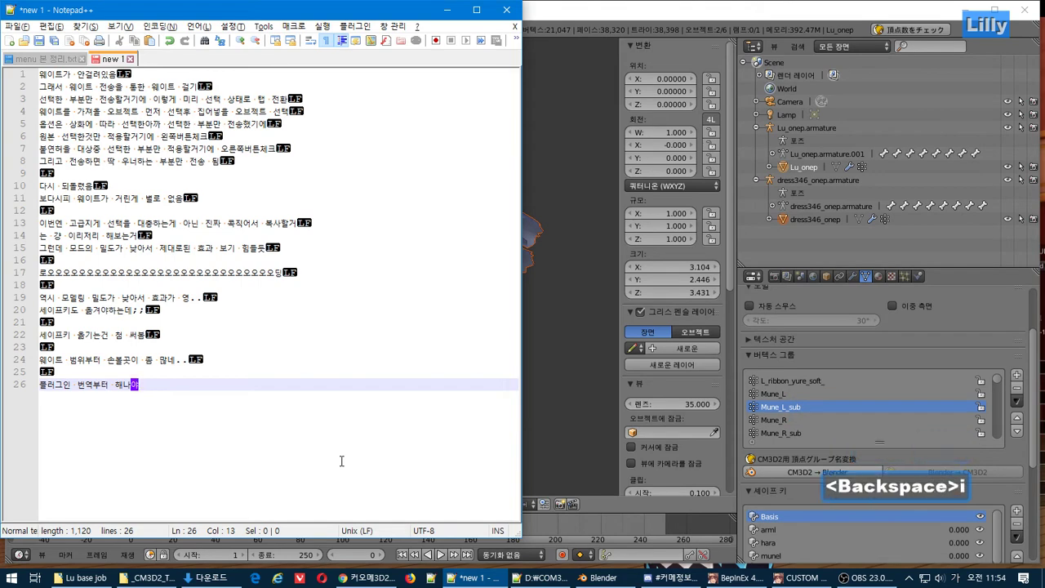
type("지 원;;")
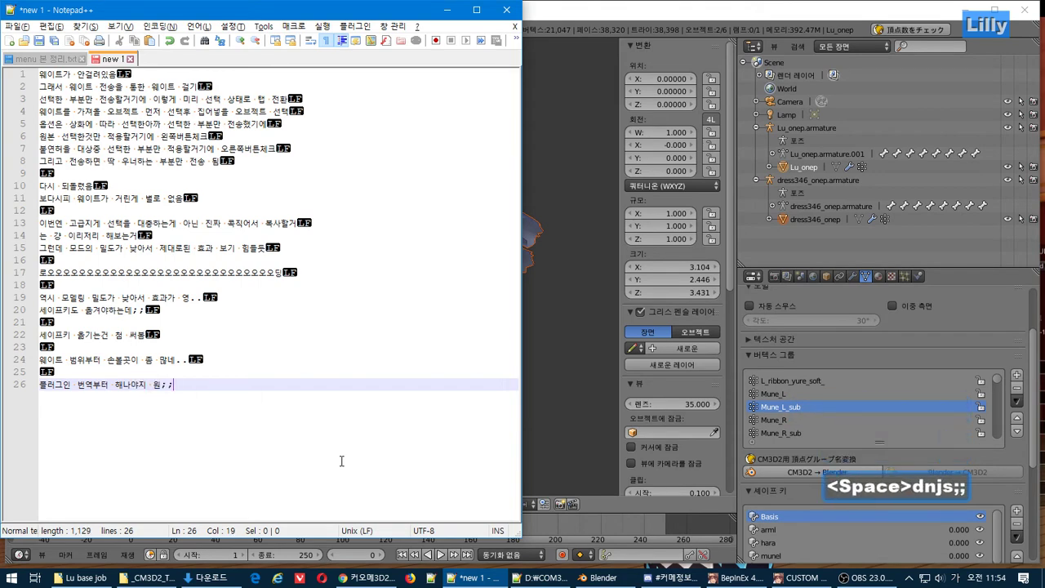
Return to Blender and check Lu_onep's munetare and munes shape keys, trying munes at 1.000 and restoring it to 0.000
left_click(627, 8)
scroll(414, 327, "down", 2)
scroll(424, 359, "up", 2)
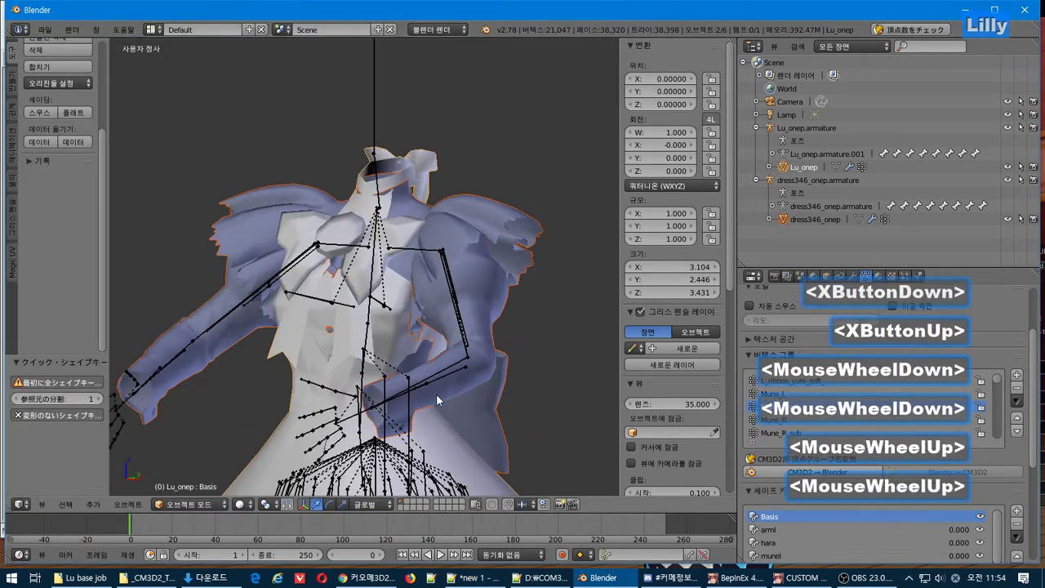
scroll(823, 512, "down", 2)
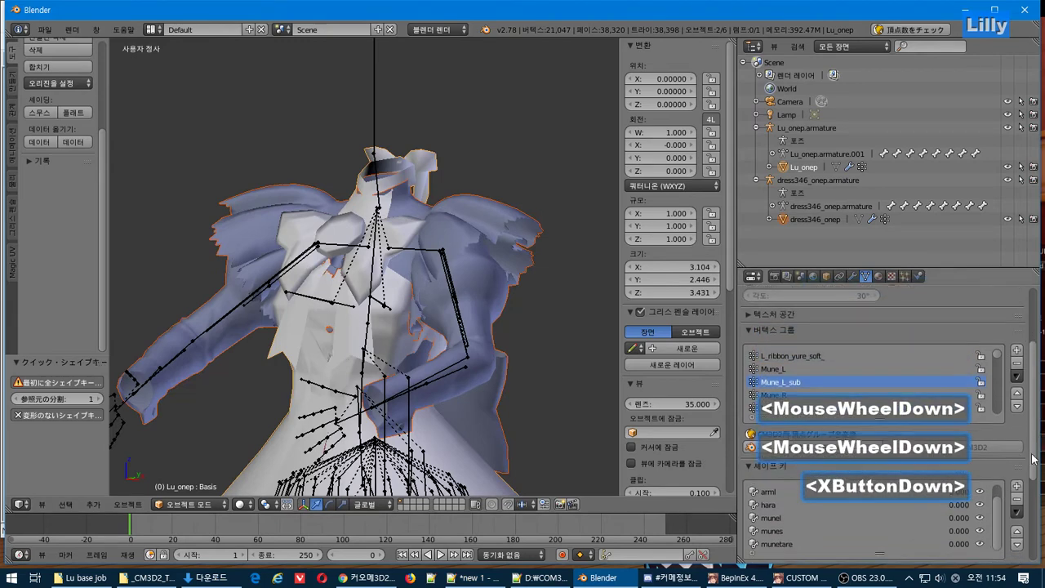
left_click(787, 489)
left_click_drag(792, 559, 748, 560)
left_click(802, 515)
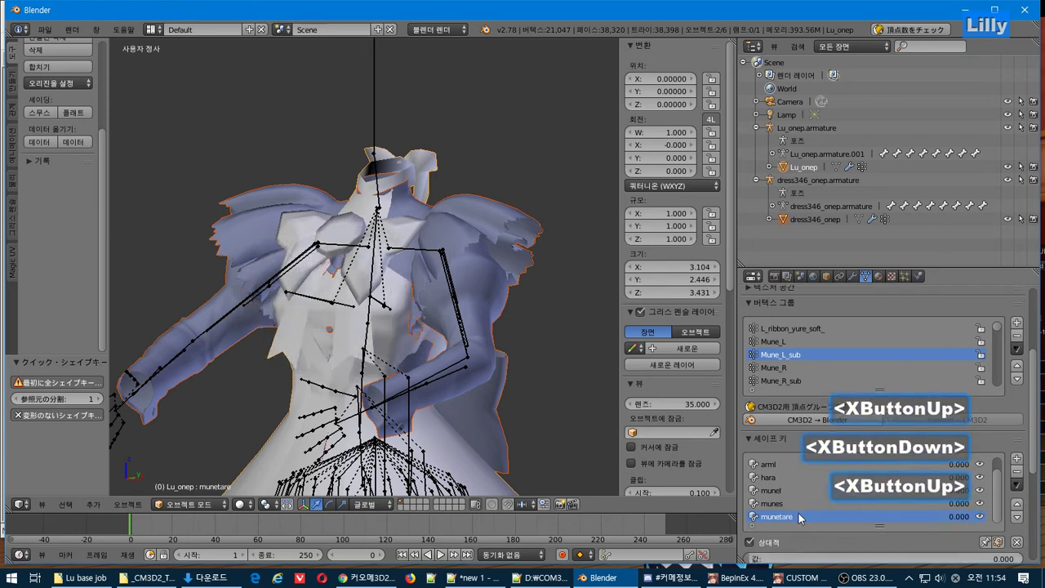
left_click(790, 504)
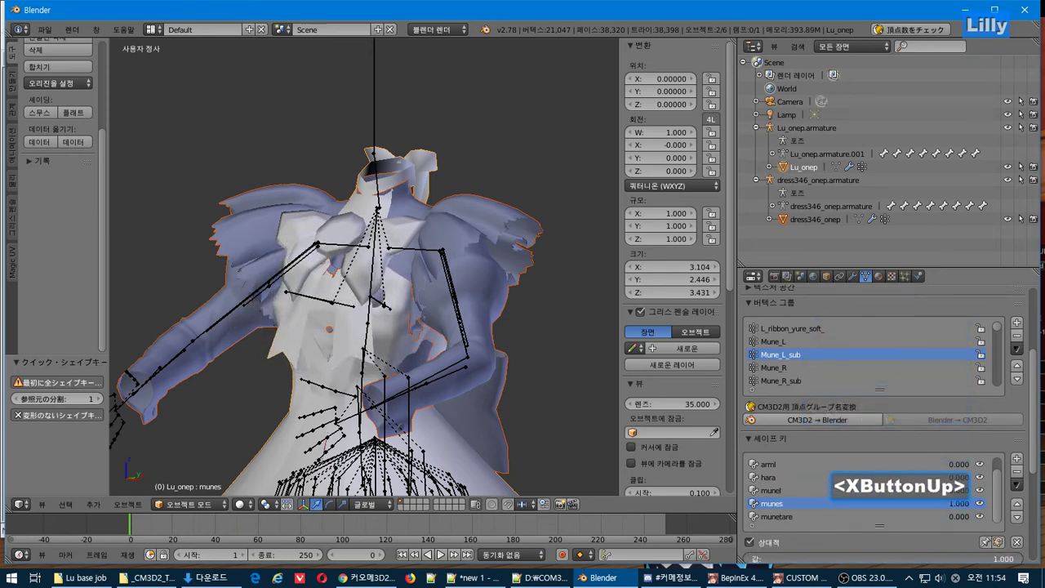
key("ctrl+z")
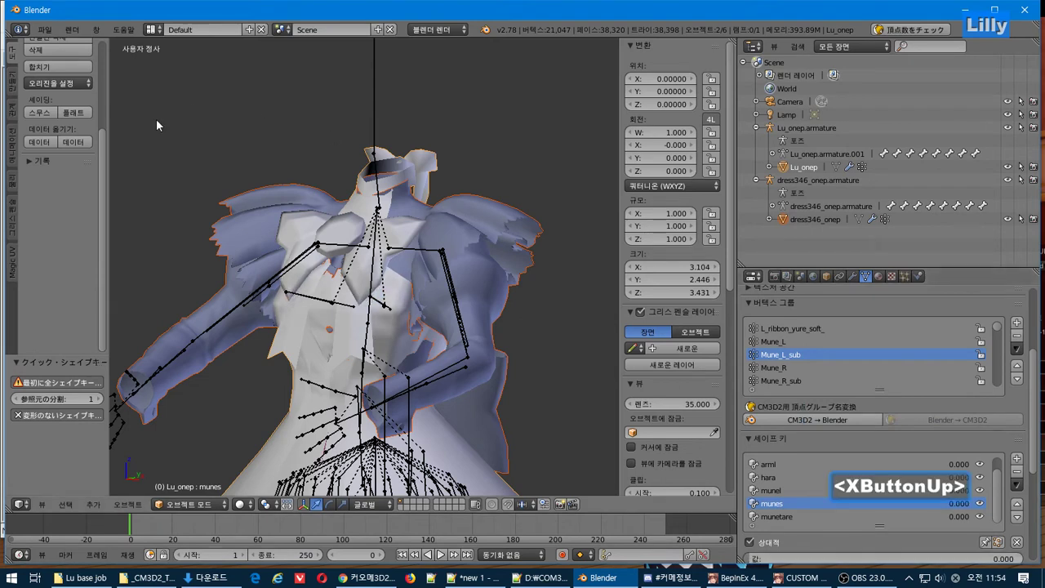
key("ctrl+z")
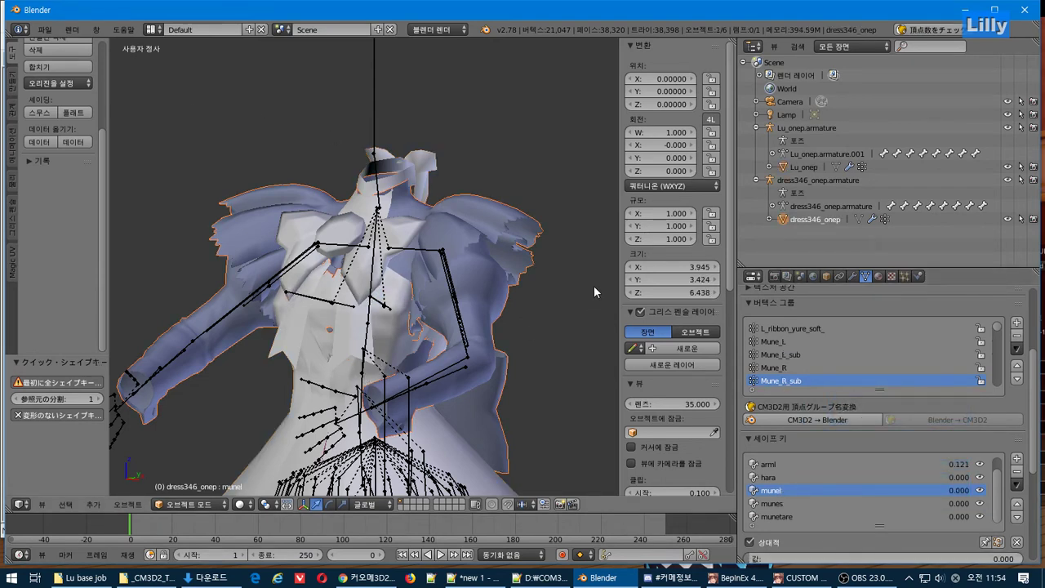
Export only Lu_onep as the CM3D2 model Lu_onep.model in the Lu base job folder at scale 0.20, and switch to CUSTOM ORDER MAID 3D 2
scroll(515, 340, "down", 1)
right_click(270, 446)
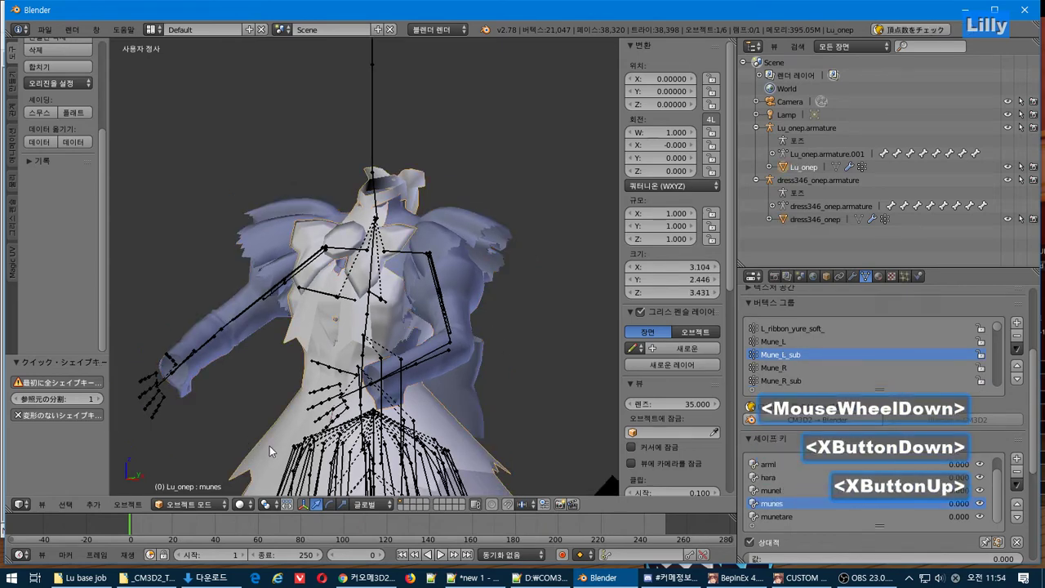
left_click(45, 29)
mouse_move(92, 278)
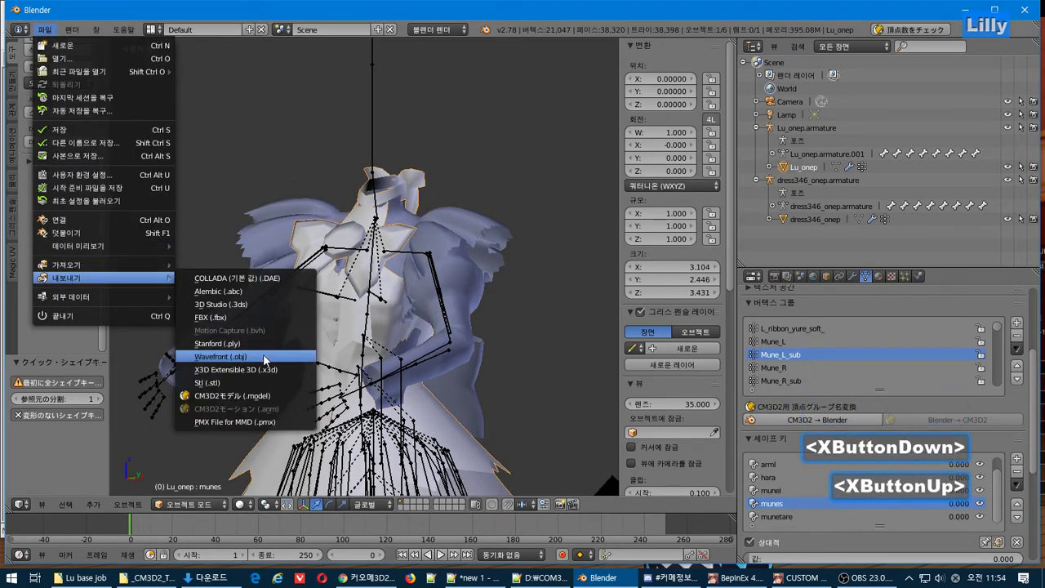
left_click(270, 400)
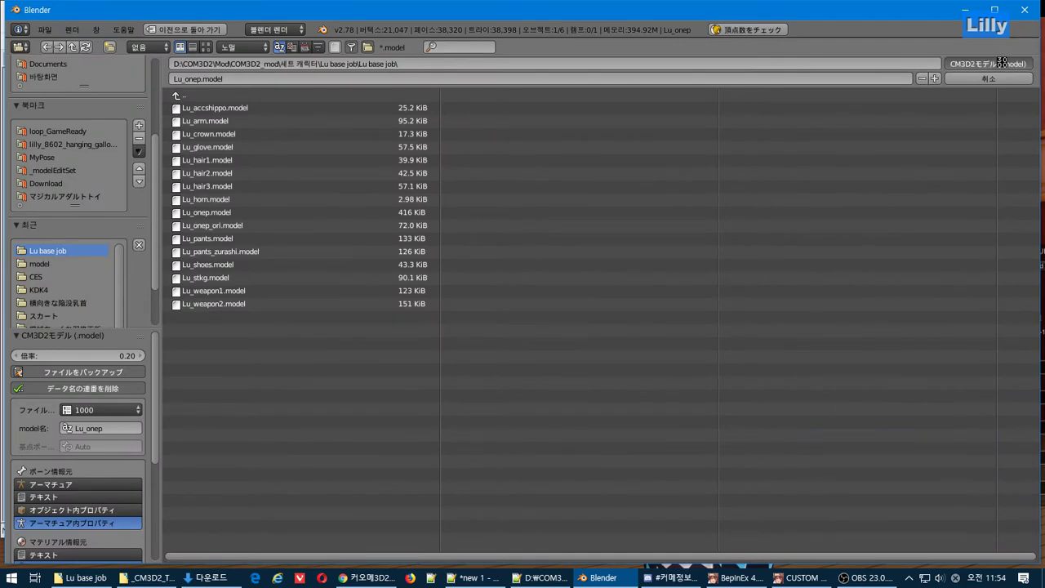
left_click(1001, 64)
key("alt+Tab")
key("alt+Tab")
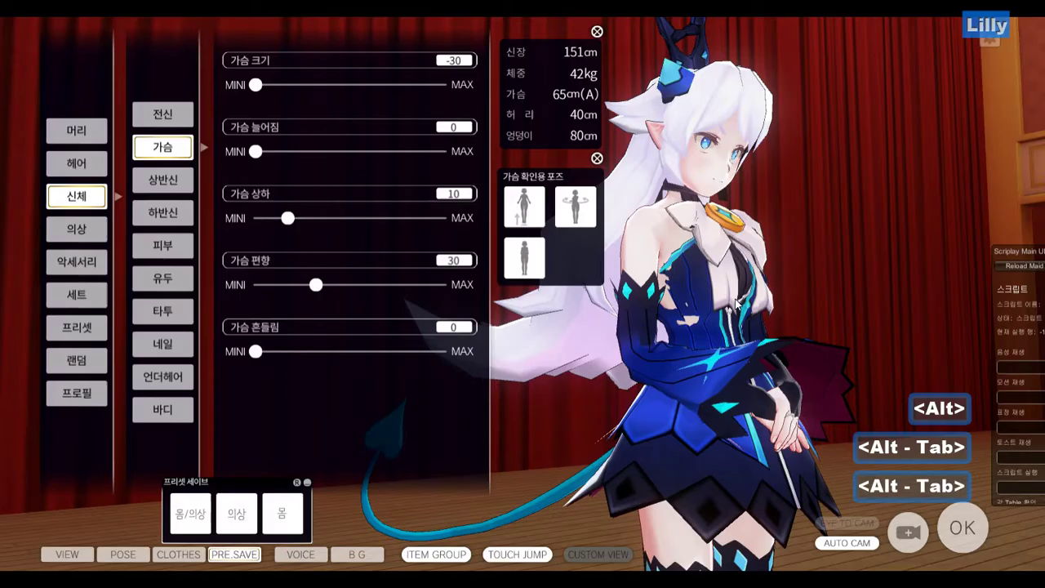
Reapply the first item in the item list filtered by Lu to load the newly exported dress model
right_click_drag(728, 318, 256, 181)
key("shift+i")
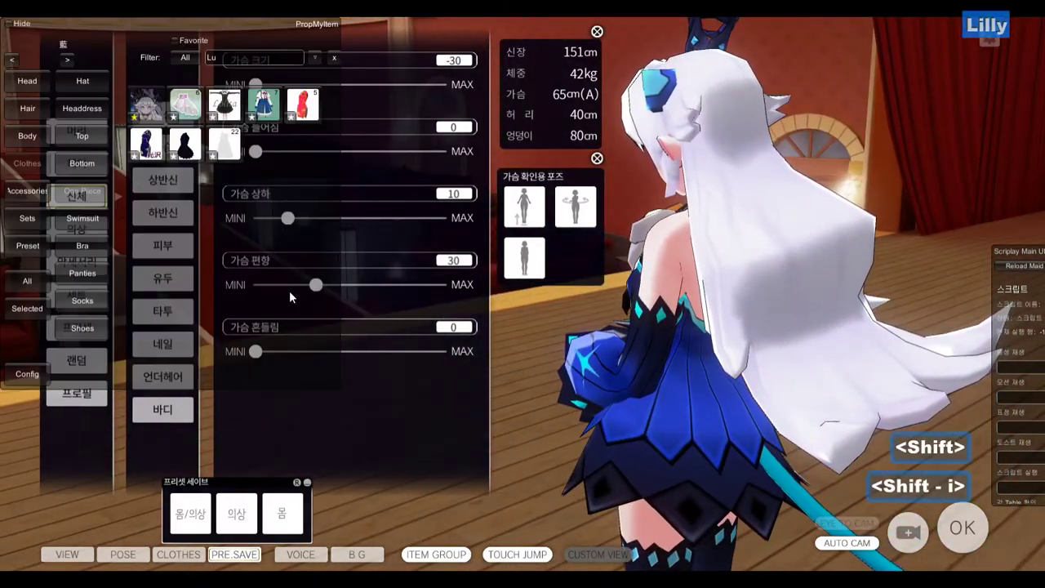
left_click(176, 108)
left_click(147, 105)
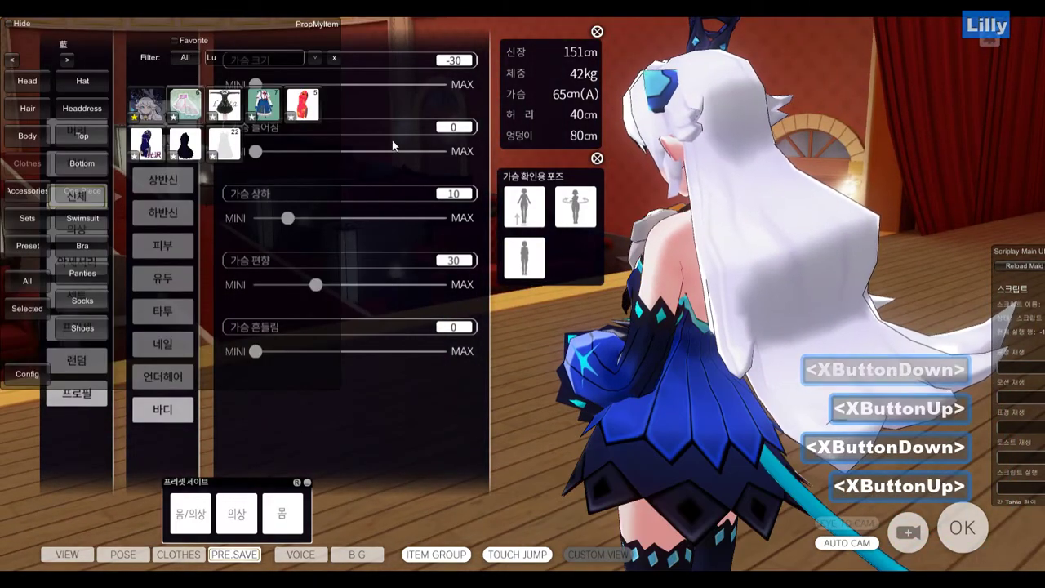
key("shift+i")
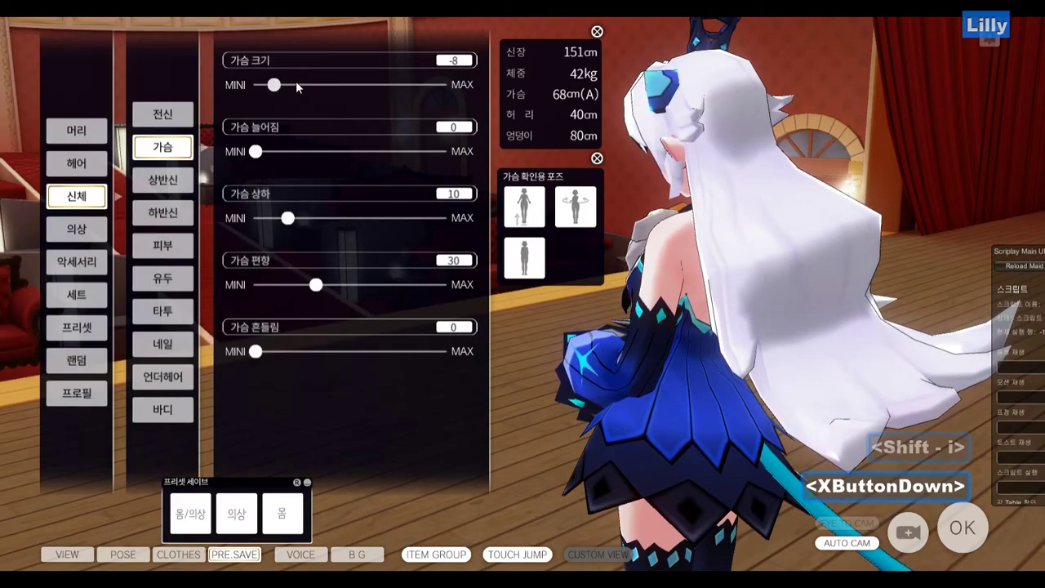
Raise the chest size (가슴 크기) to 195 and inspect the dress's chest from the side and the front
left_click_drag(296, 87, 464, 89)
right_click_drag(620, 462, 653, 445)
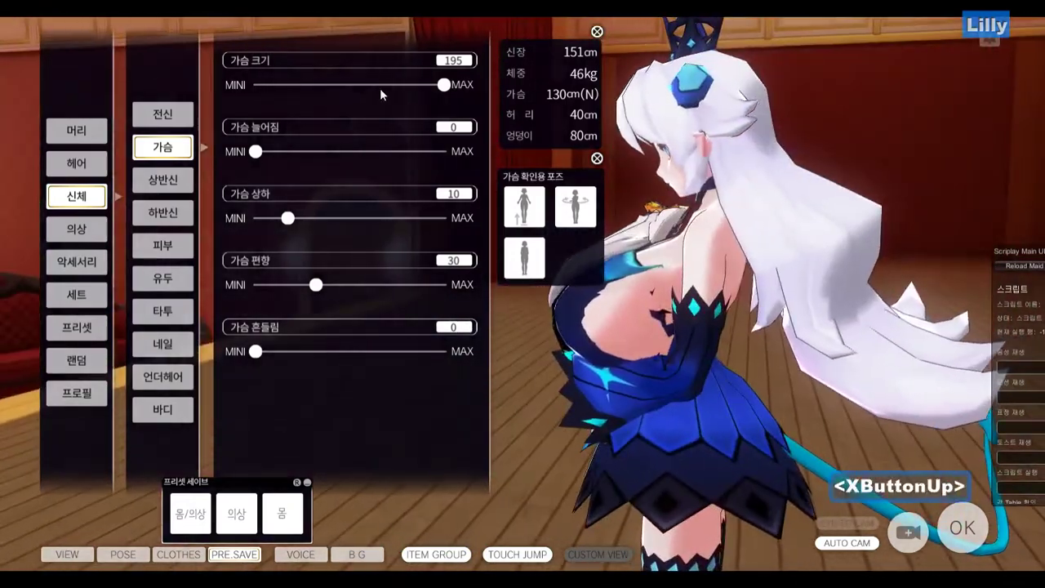
left_click_drag(419, 81, 443, 86)
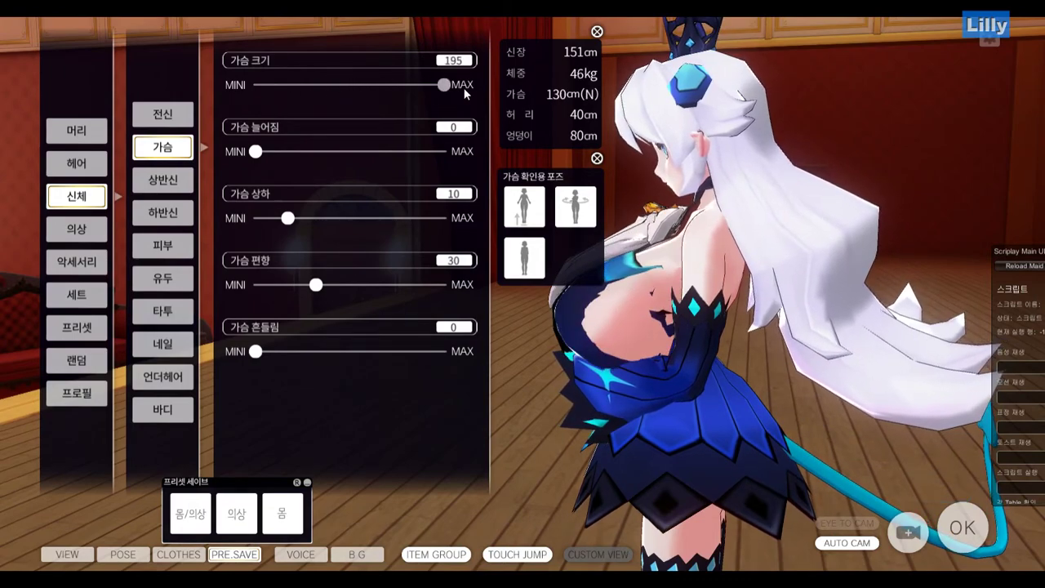
right_click_drag(692, 370, 853, 382)
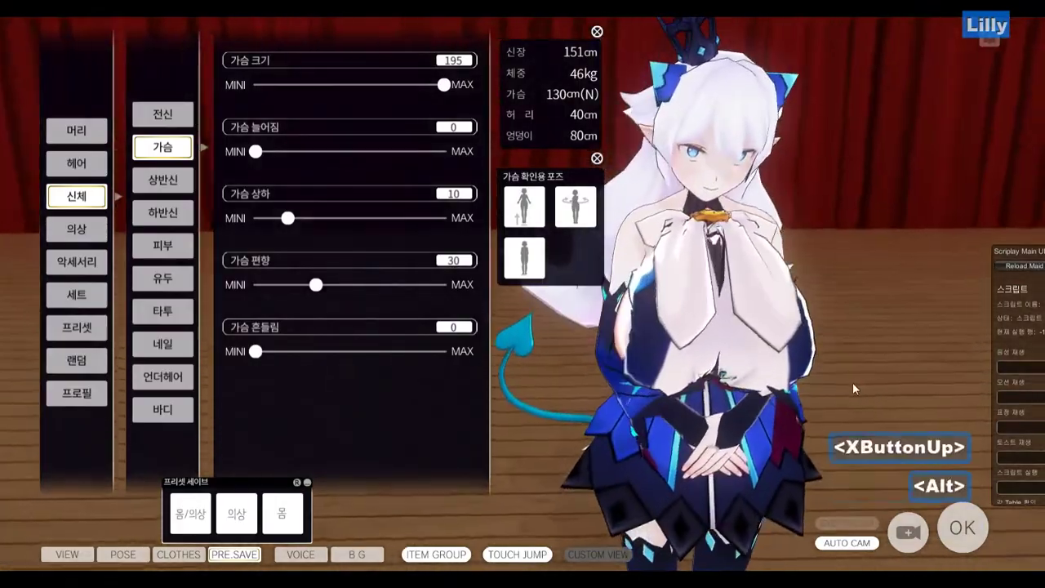
Switch to Blender and delete the dress346_onep mesh together with its leftover armature hierarchy
key("alt+Tab")
scroll(418, 341, "down", 3)
scroll(418, 341, "up", 3)
right_click(488, 249)
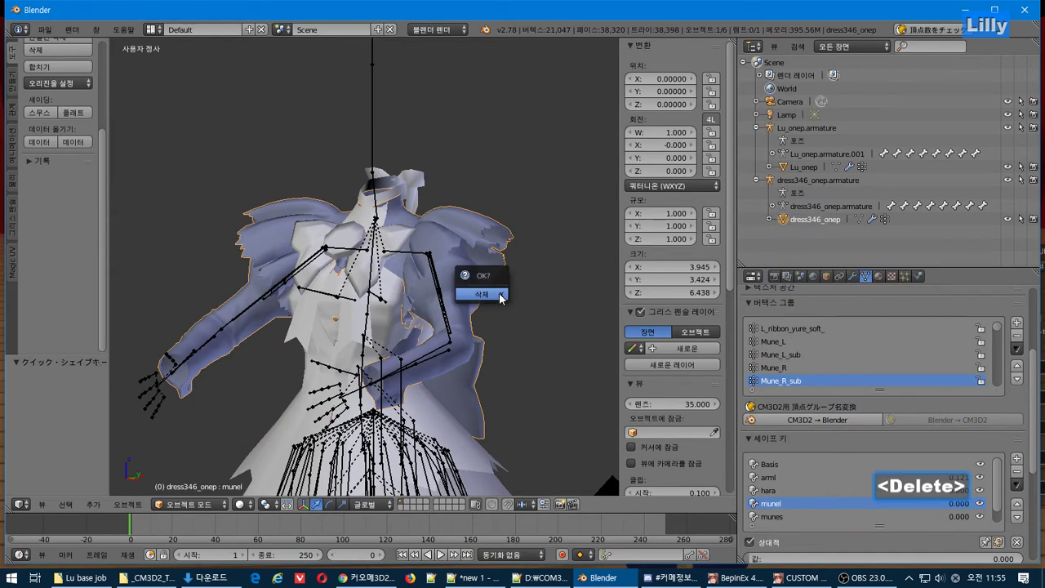
key("Return")
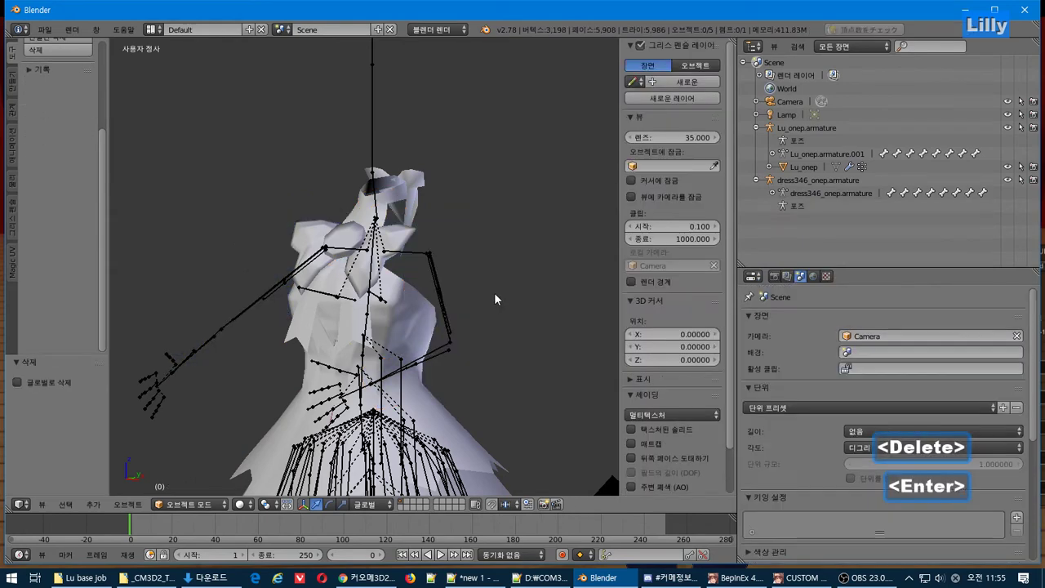
left_click(94, 505)
right_click(817, 181)
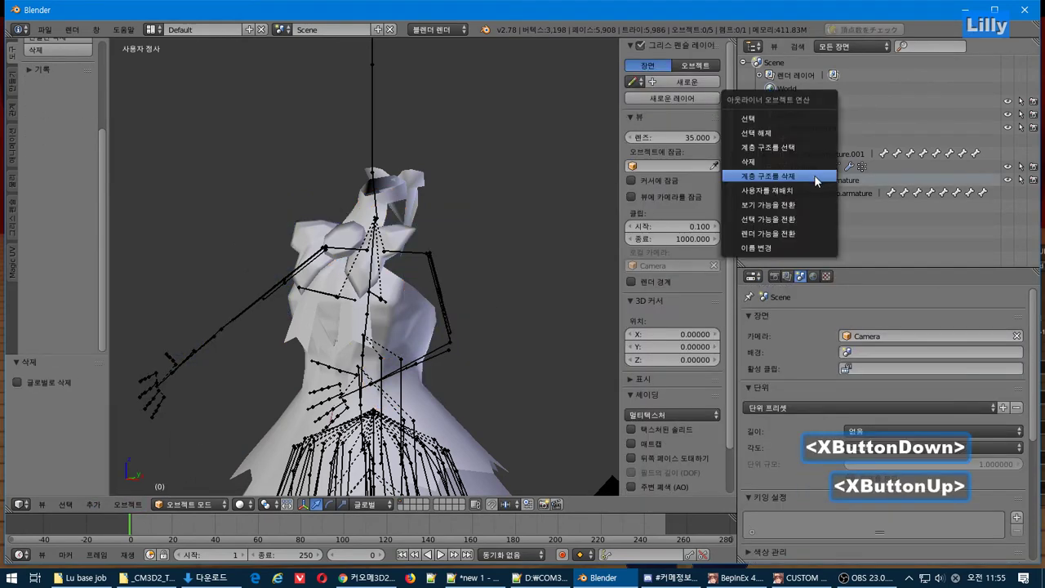
left_click(818, 181)
Add the CM3D2 body001 reference body to the scene
left_click(93, 505)
mouse_move(123, 283)
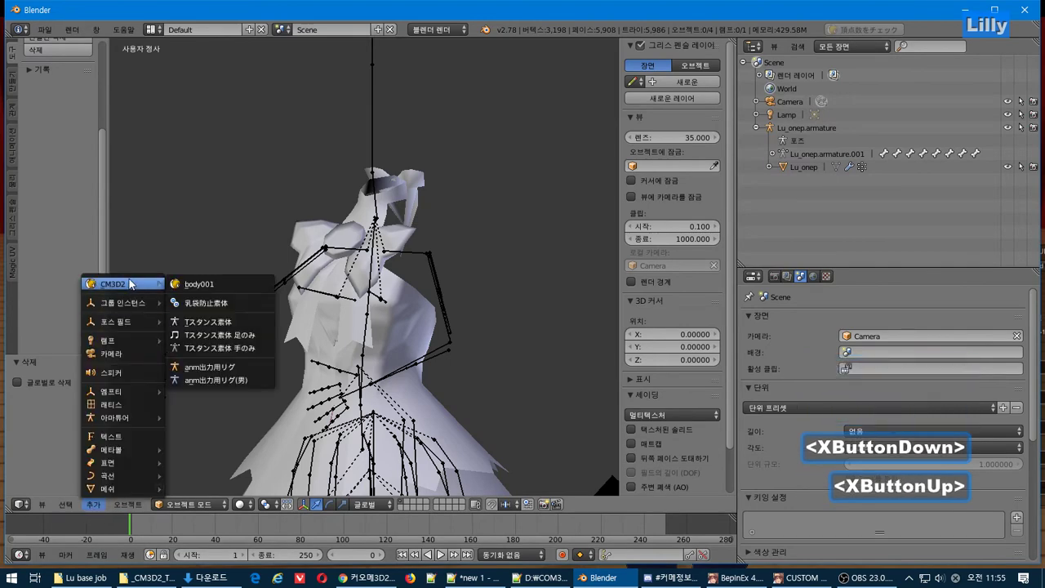
left_click(206, 284)
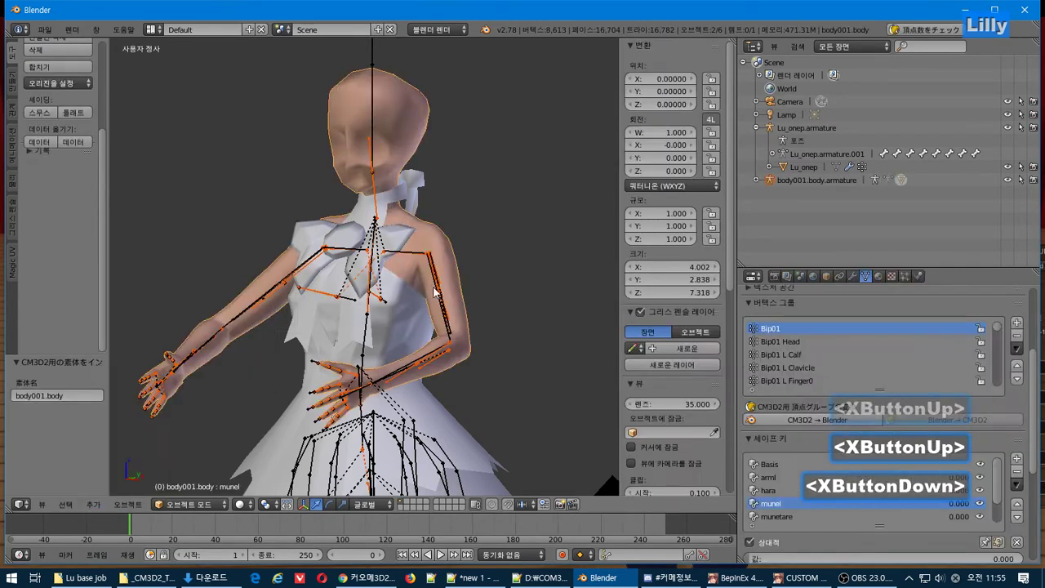
Set the munel shape key to 1.000 on both the Lu_onep dress and the body001.body mesh
right_click(407, 413)
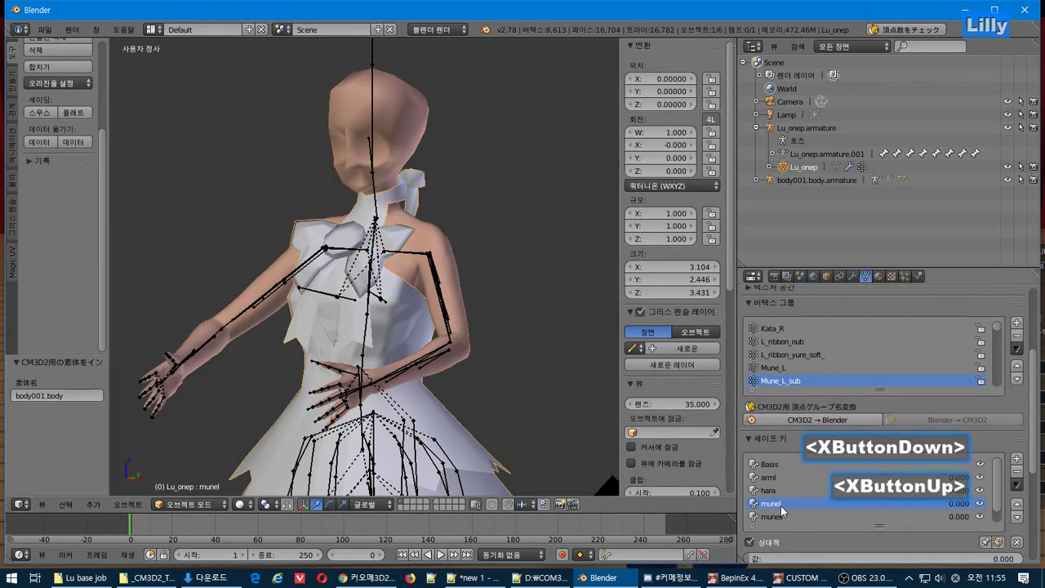
left_click_drag(763, 562, 1017, 558)
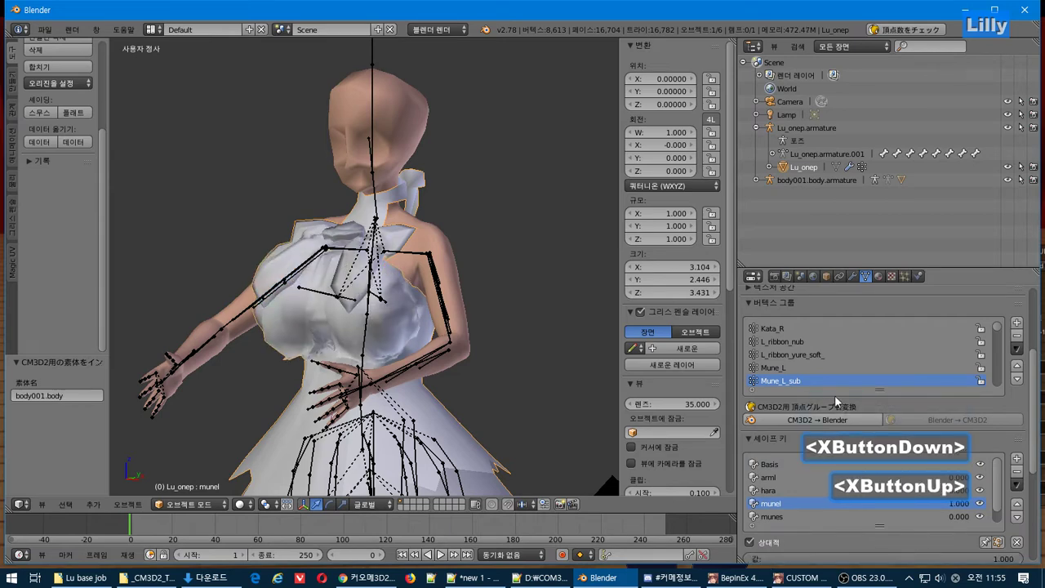
left_click(784, 179)
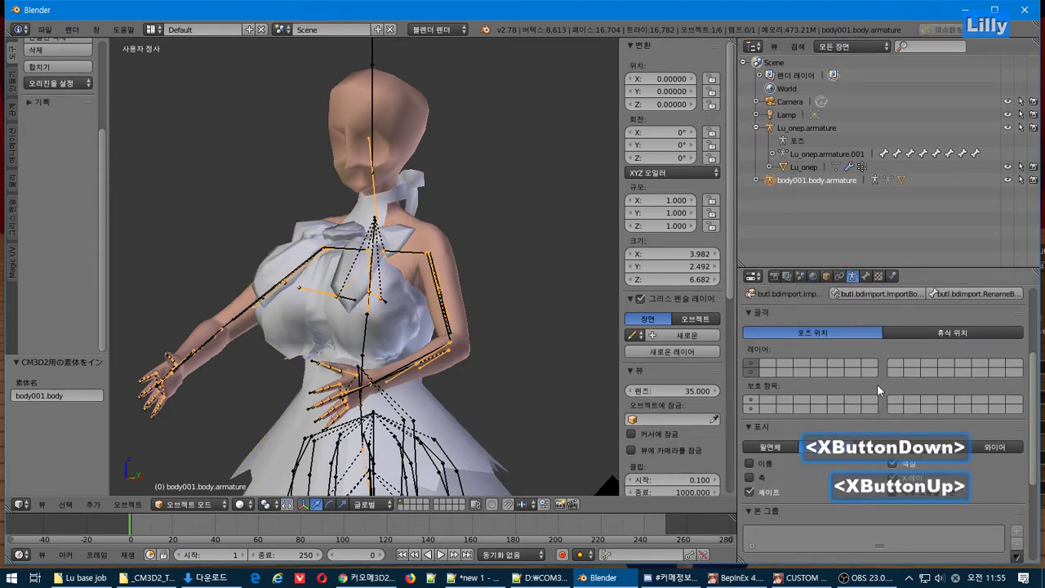
left_click(755, 180)
left_click(814, 219)
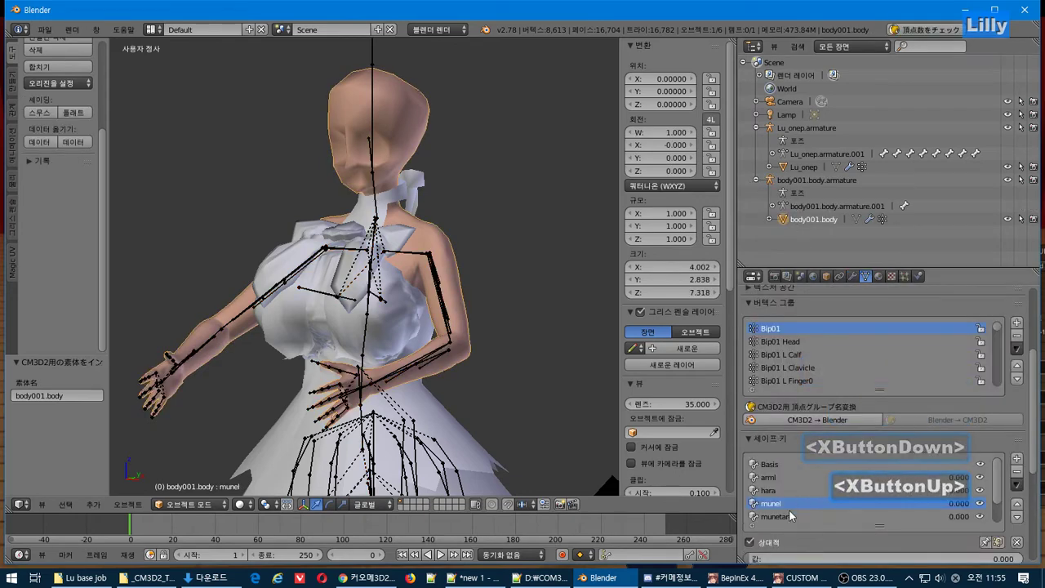
left_click_drag(764, 558, 797, 559)
left_click_drag(997, 558, 1024, 559)
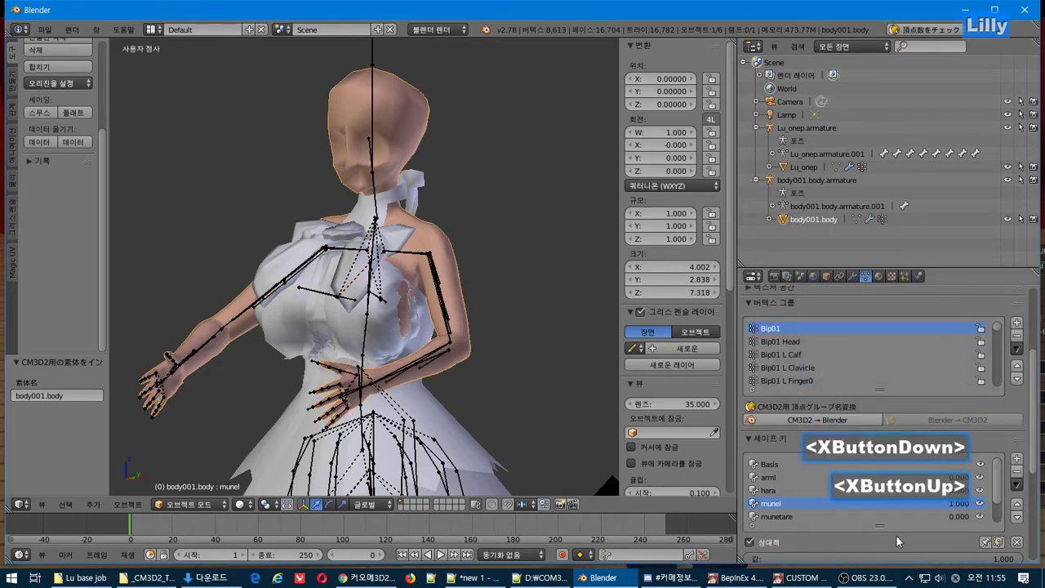
Select Lu_onep and open its munel shape key in Edit Mode, focusing on the skin showing through beside the arm
middle_click_drag(485, 376, 436, 399)
scroll(435, 375, "up", 5)
middle_click_drag(471, 400, 475, 399)
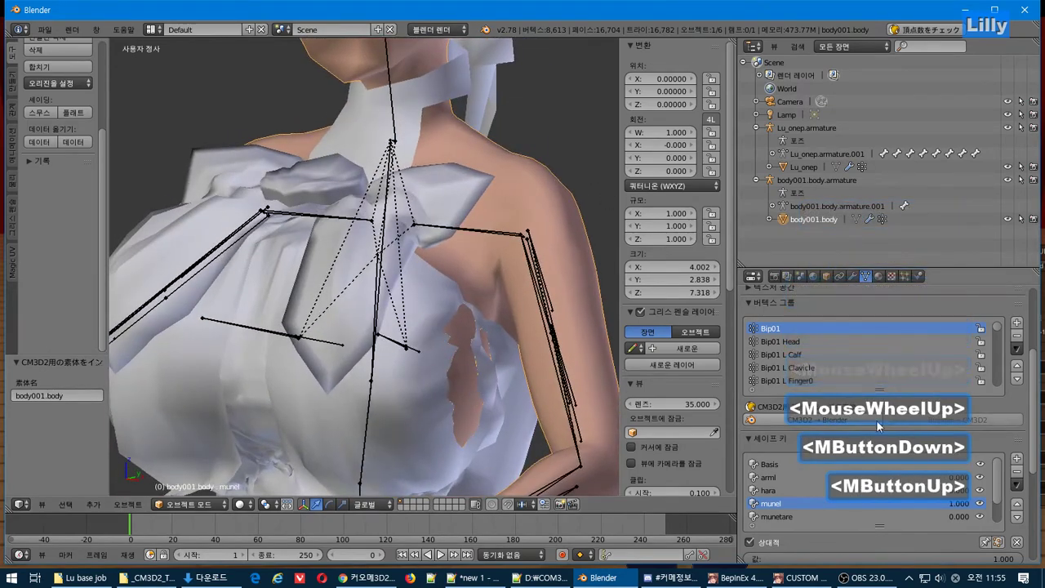
left_click(789, 168)
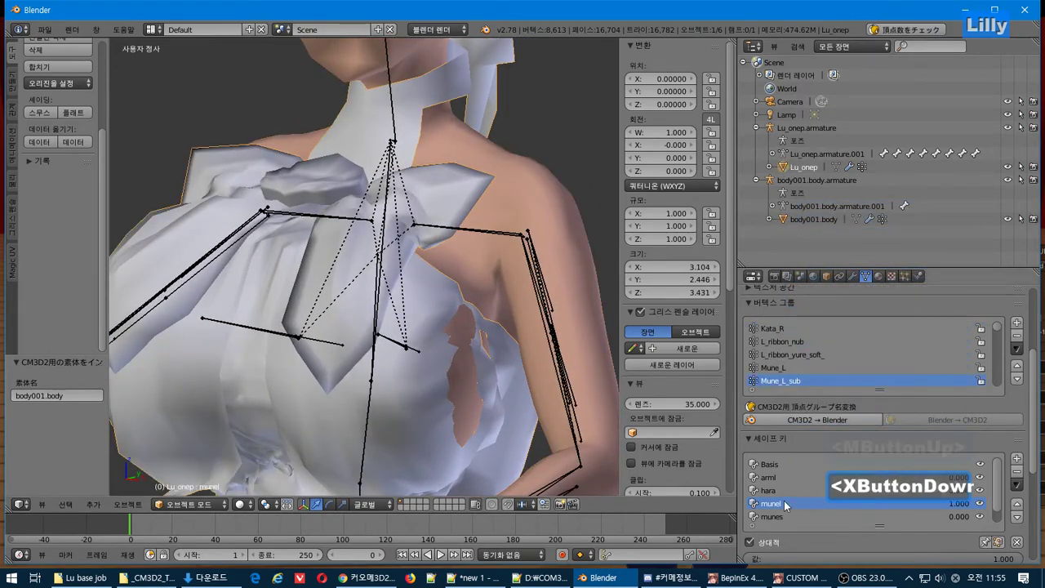
key("Tab")
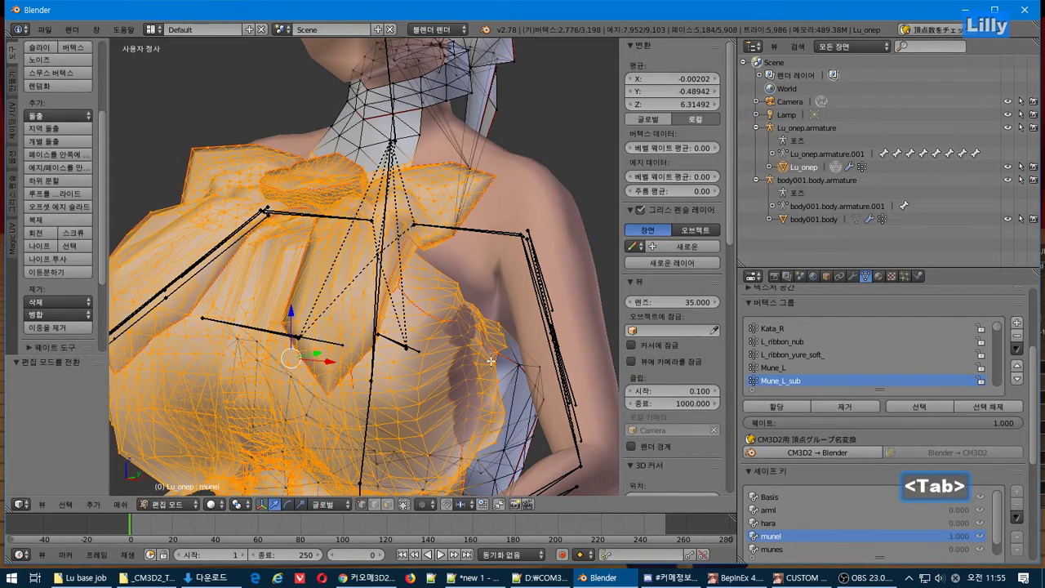
middle_click_drag(490, 361, 343, 243)
scroll(494, 374, "up", 2)
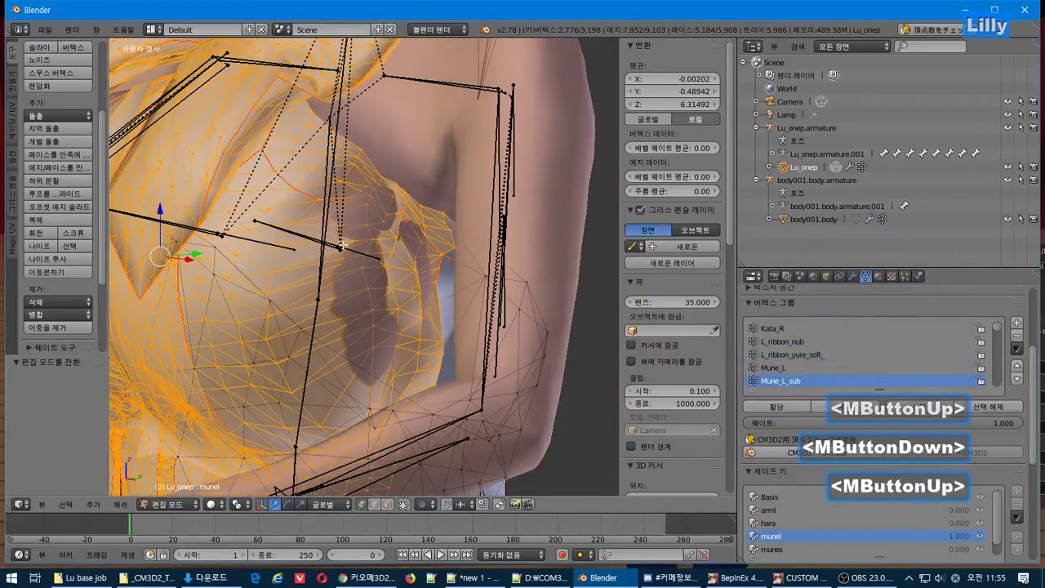
Clear the vertex selection and limit selecting to visible geometry around the gap in the dress's chest side
key("a")
right_click(372, 200)
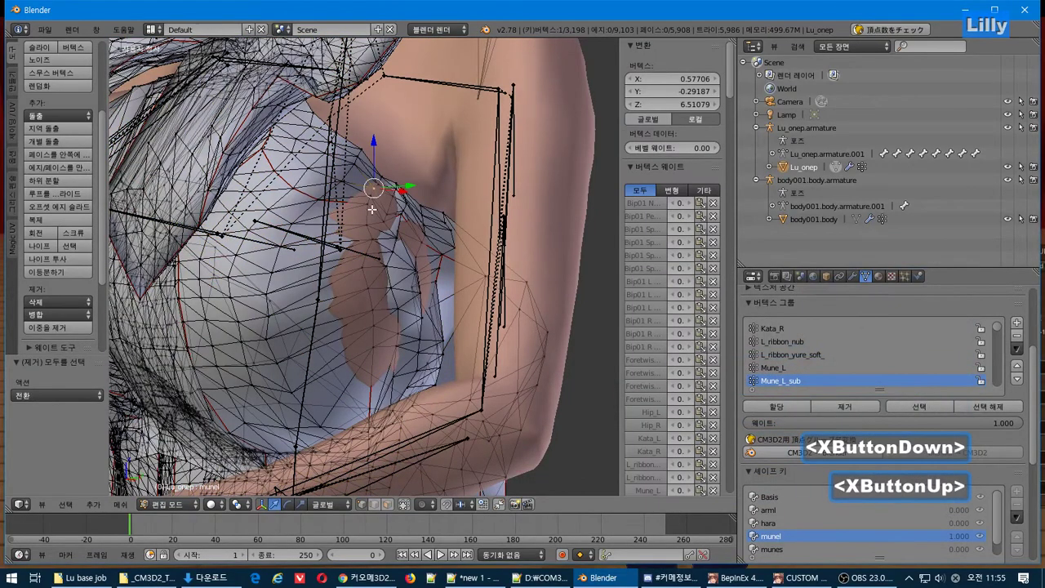
scroll(372, 210, "up", 2)
scroll(367, 217, "up", 1)
middle_click_drag(368, 217, 300, 402)
left_click(402, 503)
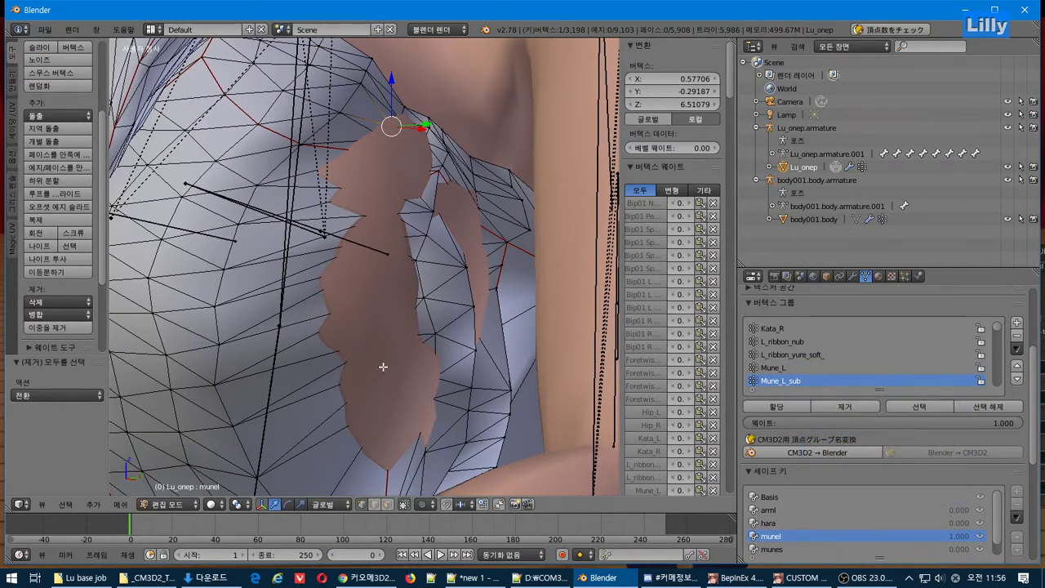
Box-select the sunken dress vertices along the middle of the side gap and move them 0.019 along X
left_click_drag(402, 356, 360, 427)
key("b")
left_click_drag(380, 280, 350, 355)
key("b")
left_click_drag(373, 245, 318, 292)
key("b")
left_click_drag(387, 198, 369, 247)
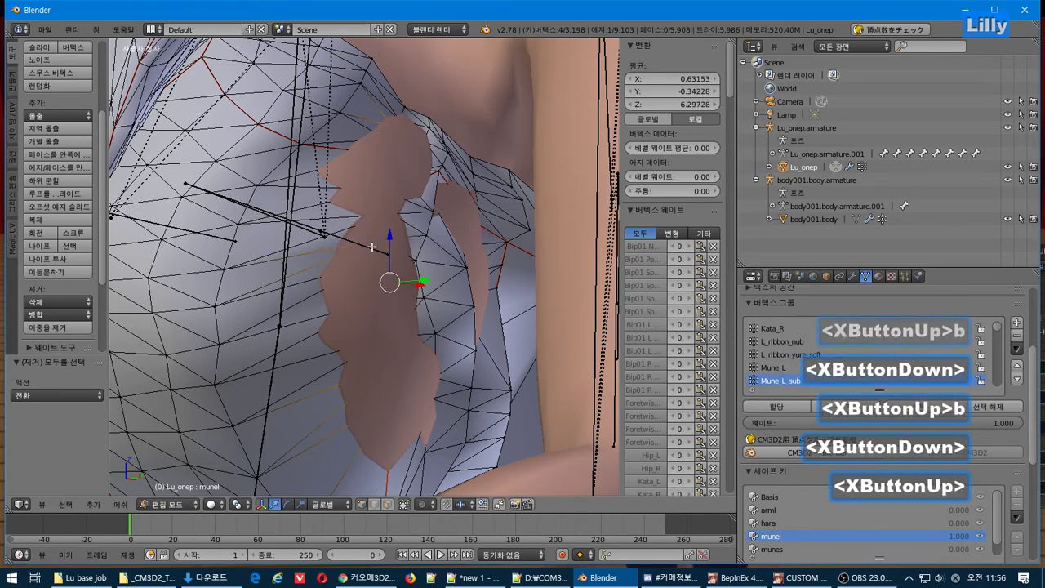
middle_click_drag(369, 247, 376, 324)
middle_click(376, 325)
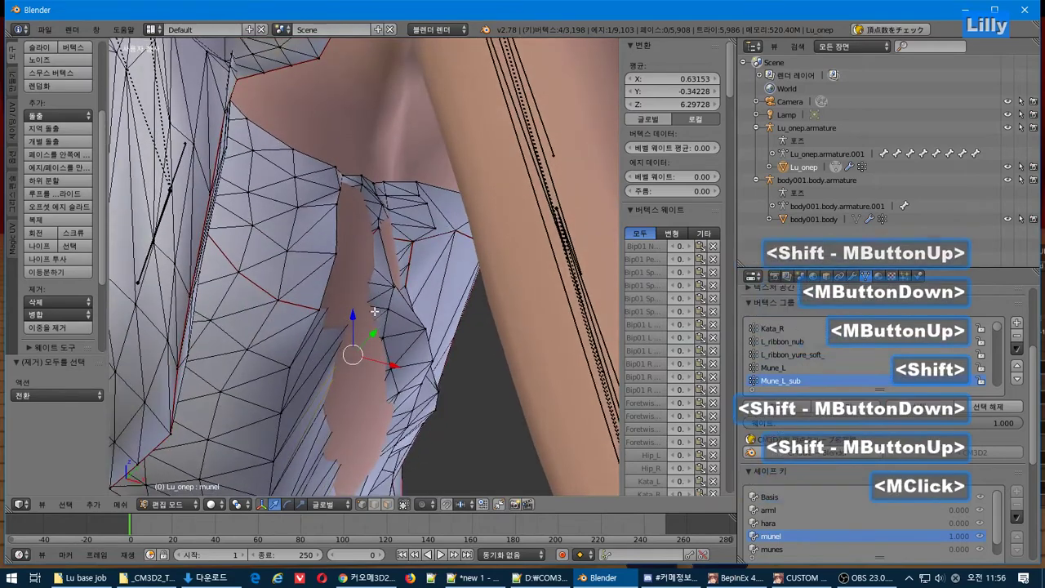
key("KP_7")
scroll(354, 243, "up", 3)
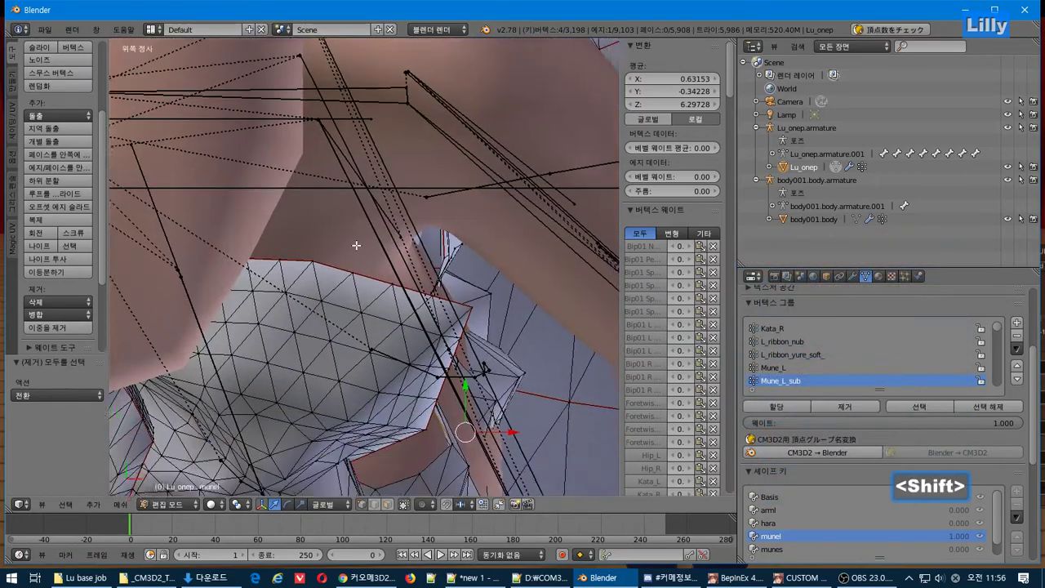
middle_click_drag(354, 242, 328, 61, "shift")
scroll(517, 244, "up", 1)
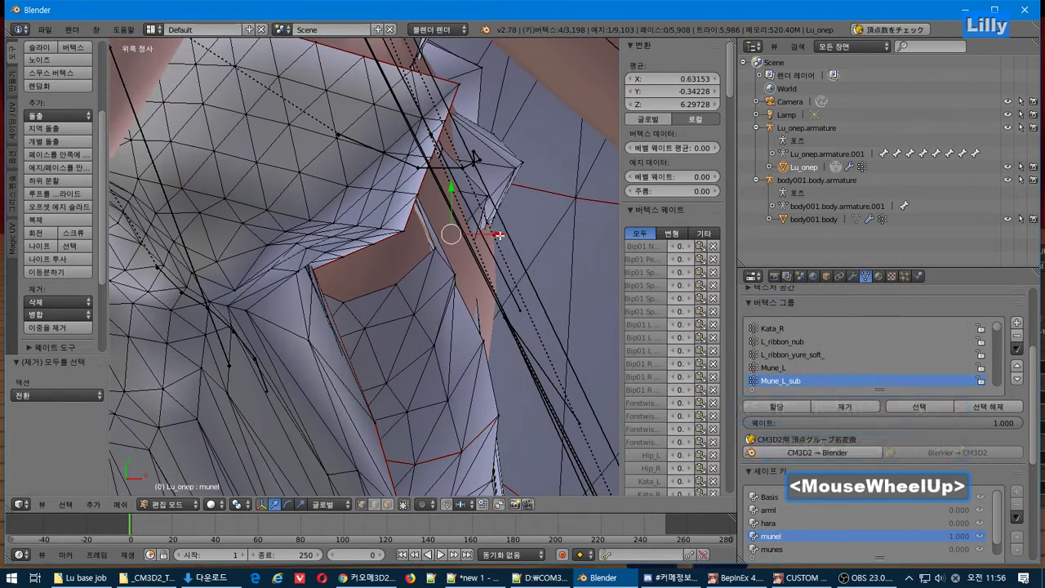
key("g")
key("x")
left_click(516, 234)
middle_click_drag(541, 241, 441, 144)
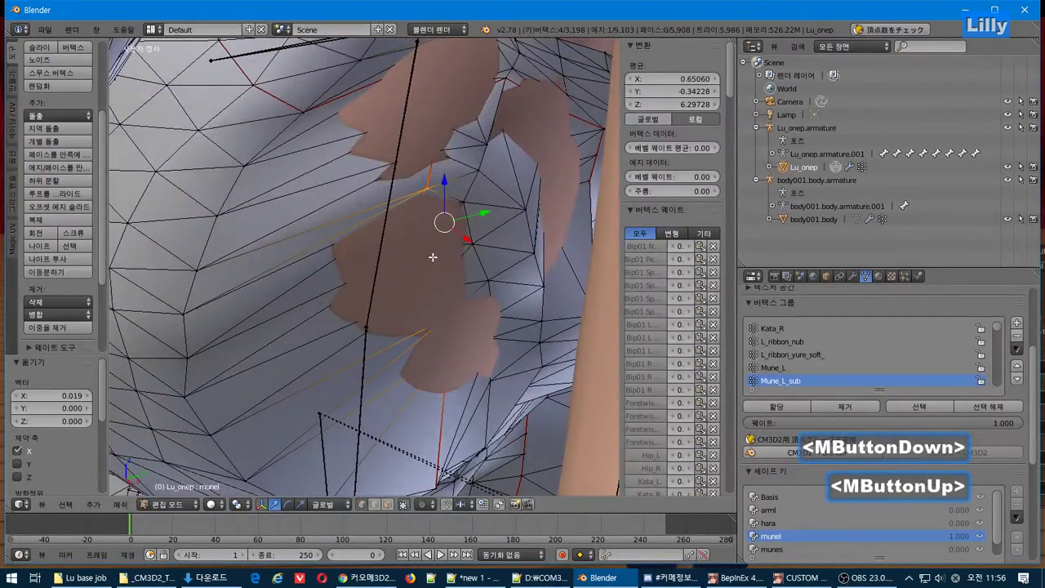
key("Tab")
key("Tab")
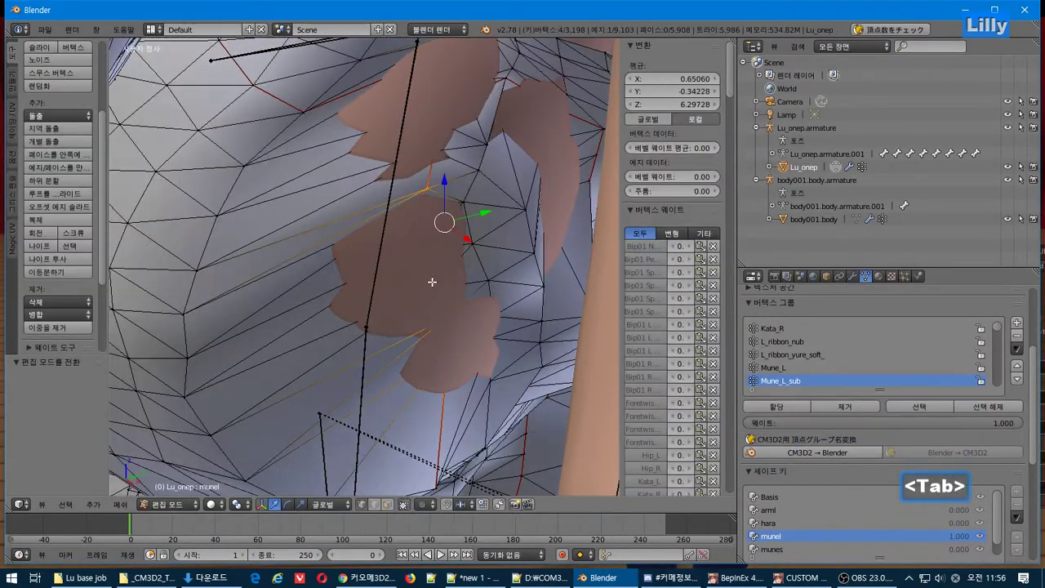
Select the remaining sunken vertices in the middle of the gap in small groups and pull them outward, the last 0.011 along X
key("a")
left_click_drag(419, 274, 464, 307)
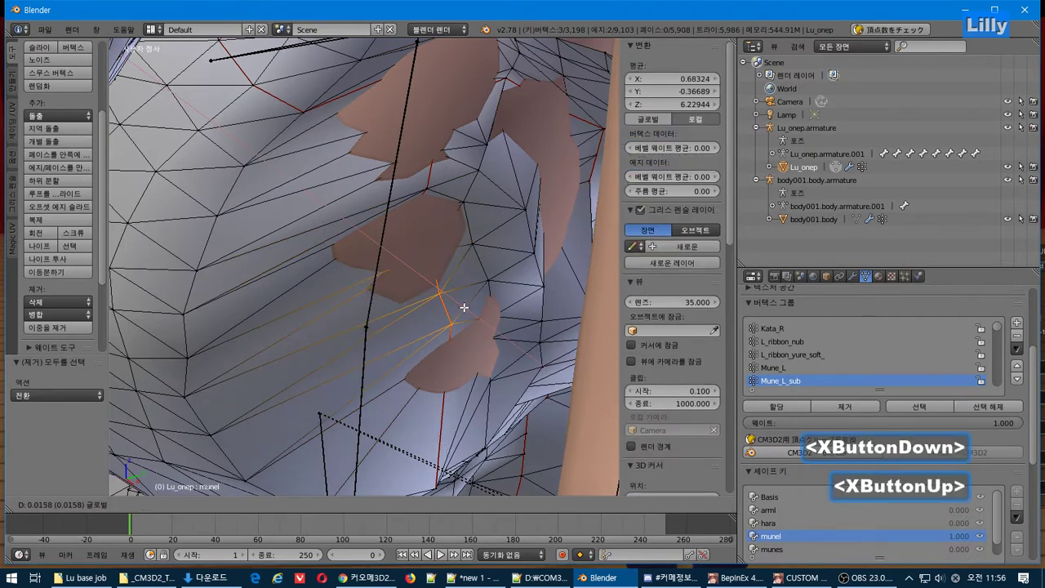
key("a")
key("b")
left_click_drag(434, 202, 388, 252)
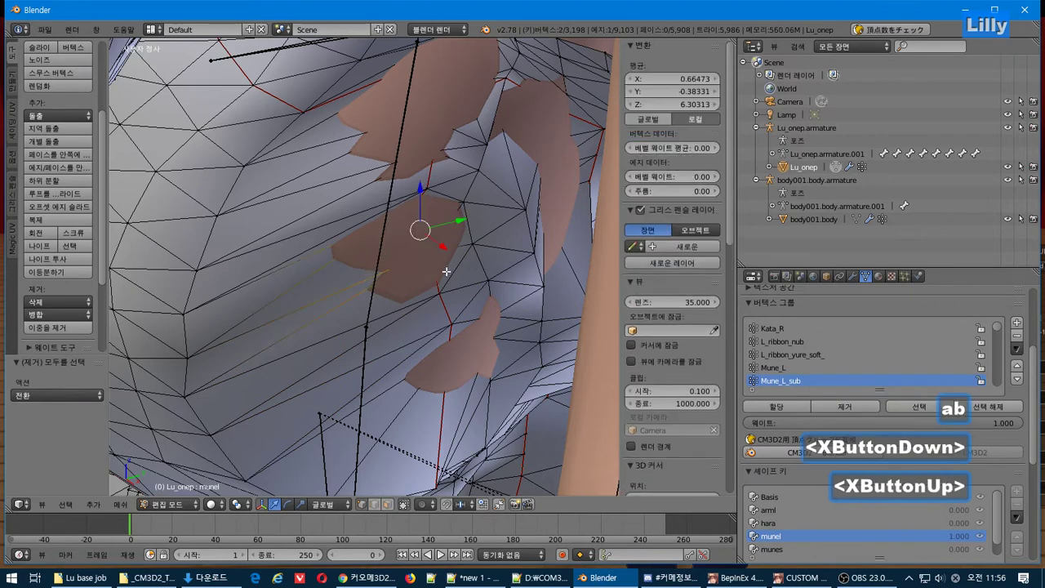
key("a")
key("b")
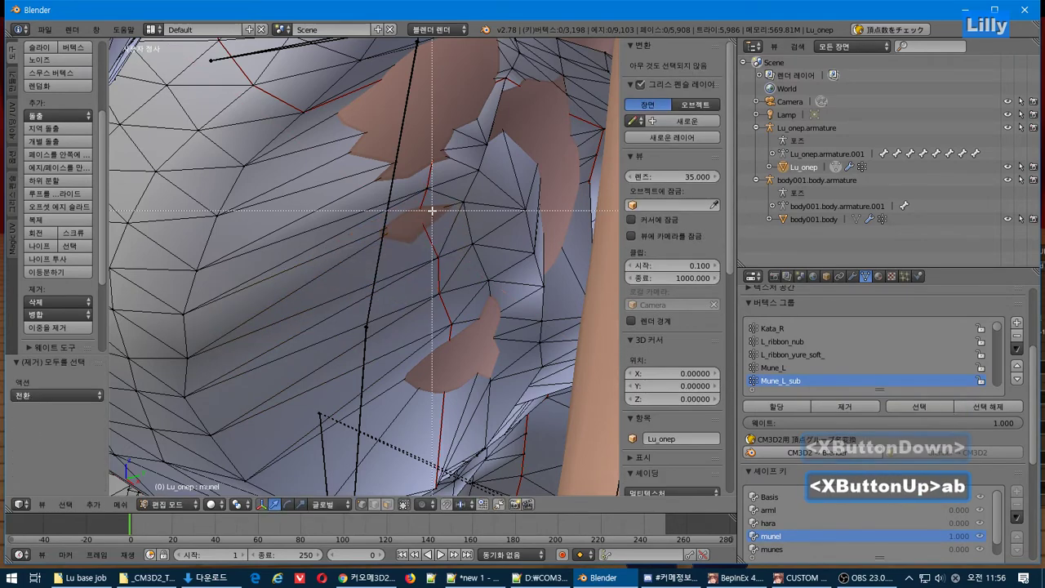
left_click_drag(381, 233, 443, 232)
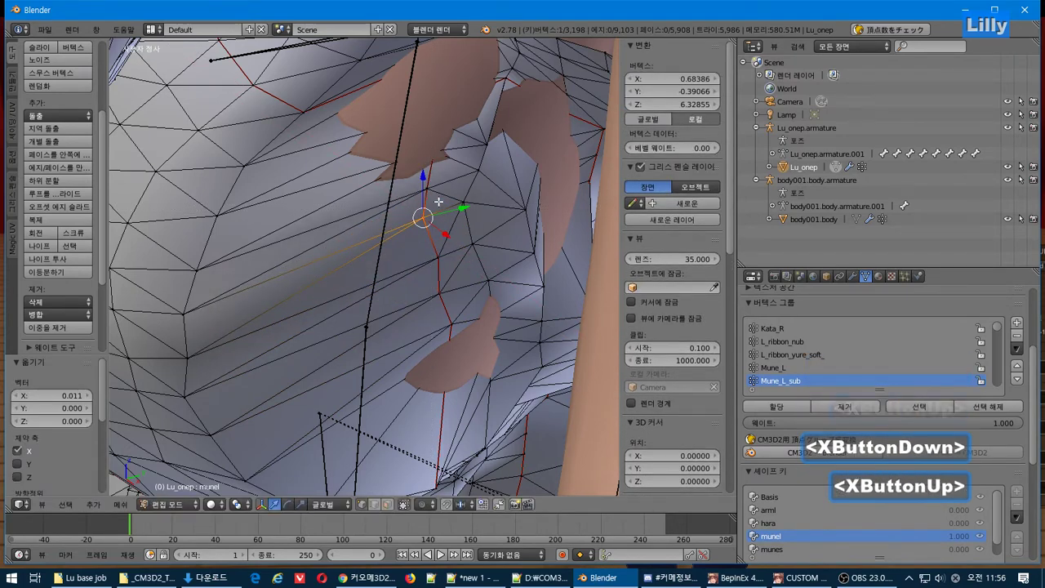
Box-select the sunken vertices around the small lower gap beside the arm and pull them outward over the skin
middle_click_drag(449, 176, 400, 180, "shift")
key("a")
key("b")
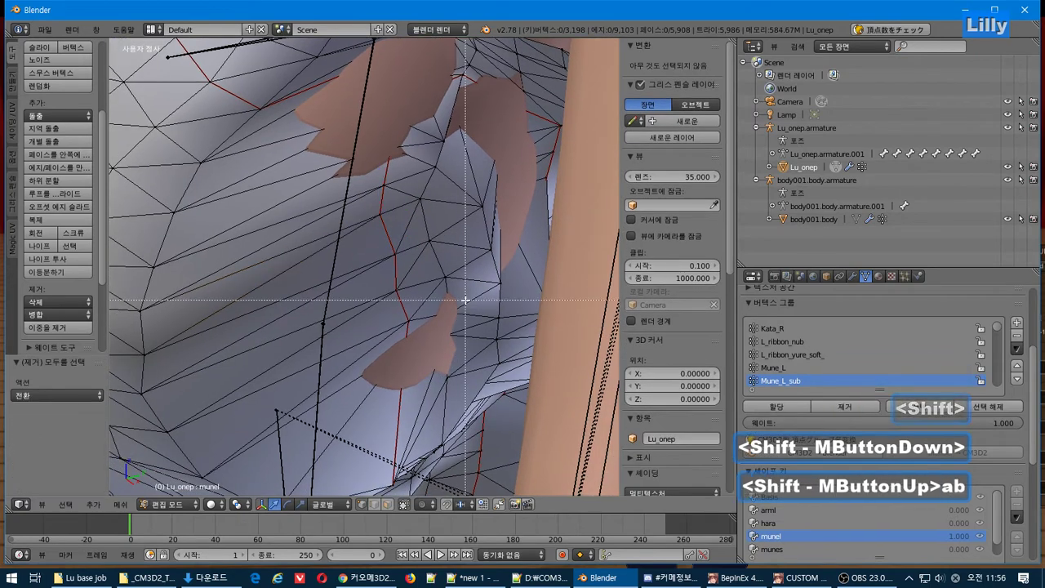
left_click_drag(465, 298, 434, 373)
key("a")
key("b")
Box-select the sunken dress vertices around the upper gap in the chest side and move them 0.010 along X
middle_click_drag(462, 226, 448, 402, "shift")
key("a")
key("b")
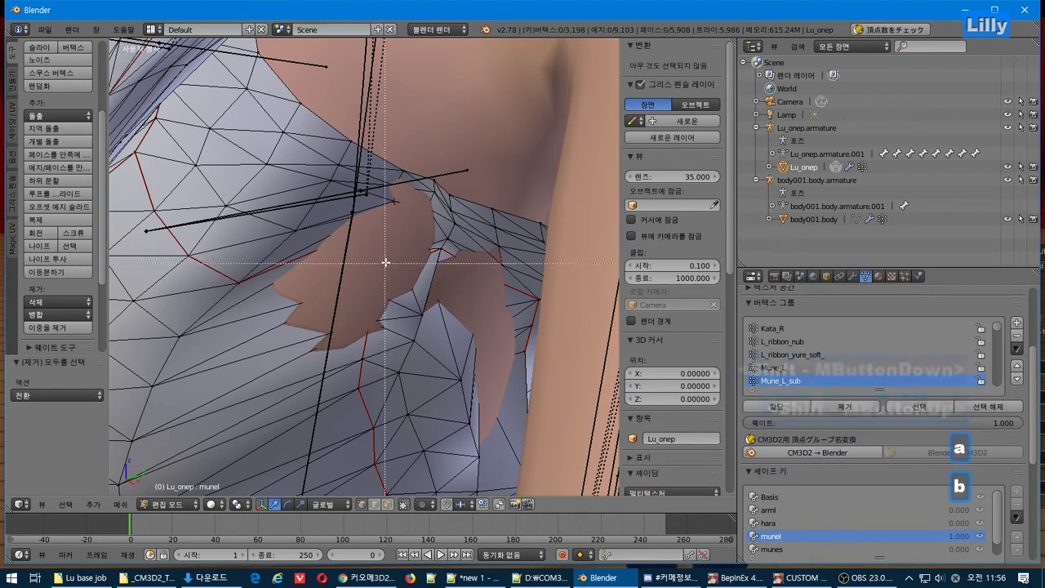
left_click_drag(405, 192, 343, 358)
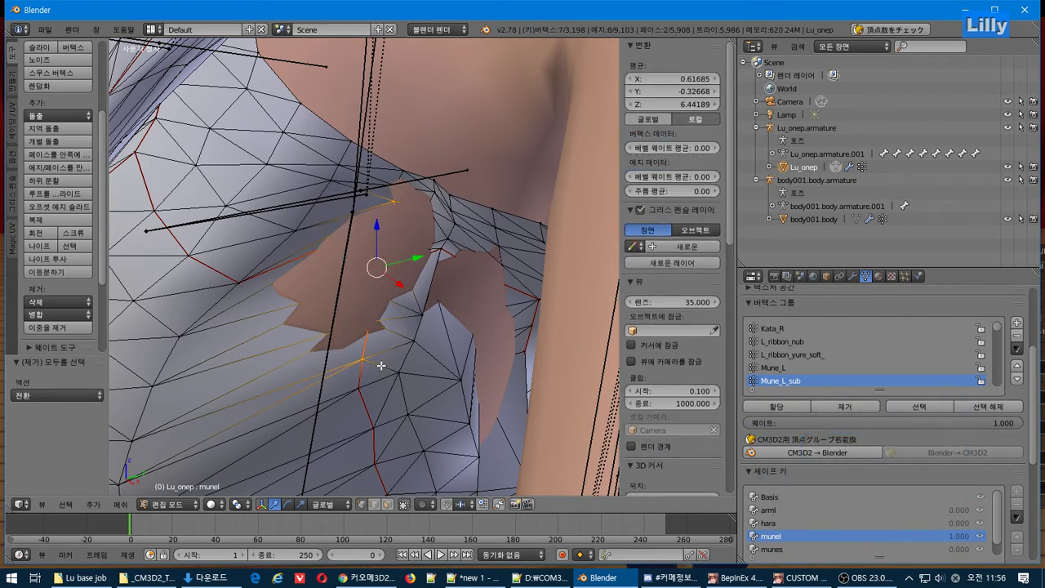
key("n")
key("n")
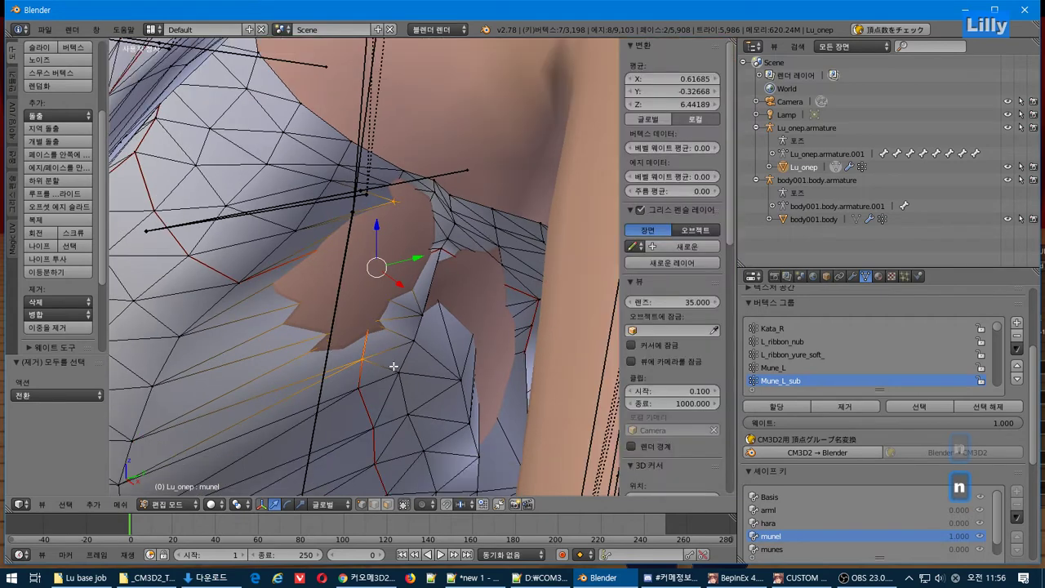
middle_click(324, 385, "shift")
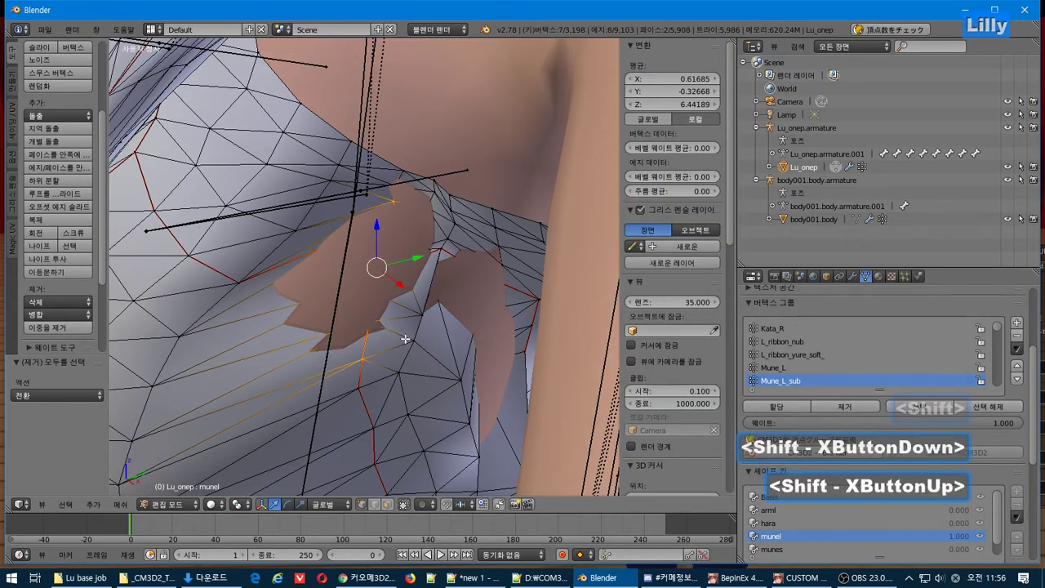
middle_click_drag(375, 343, 390, 342, "shift")
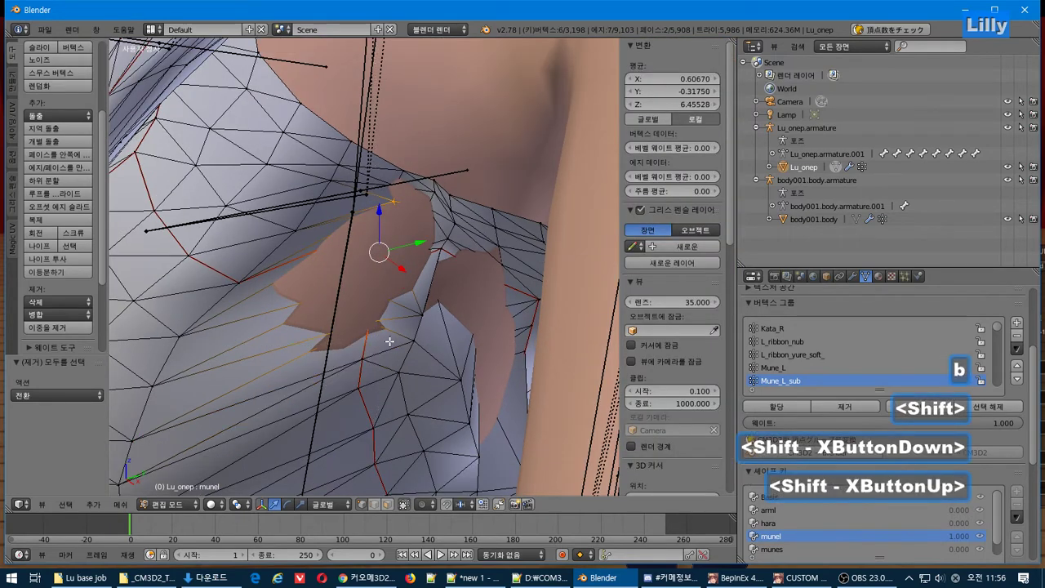
key("g")
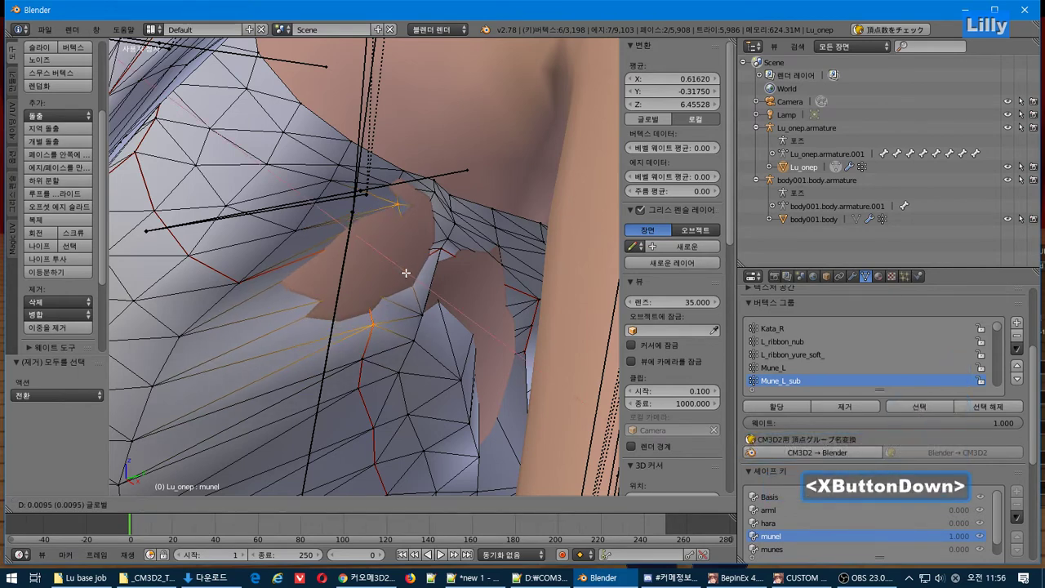
left_click(406, 273)
Drop the lowest vertices and move the rest 0.003 along X; drop the uppermost one and move the others 0.011
key("b")
middle_click_drag(363, 330, 410, 244, "shift")
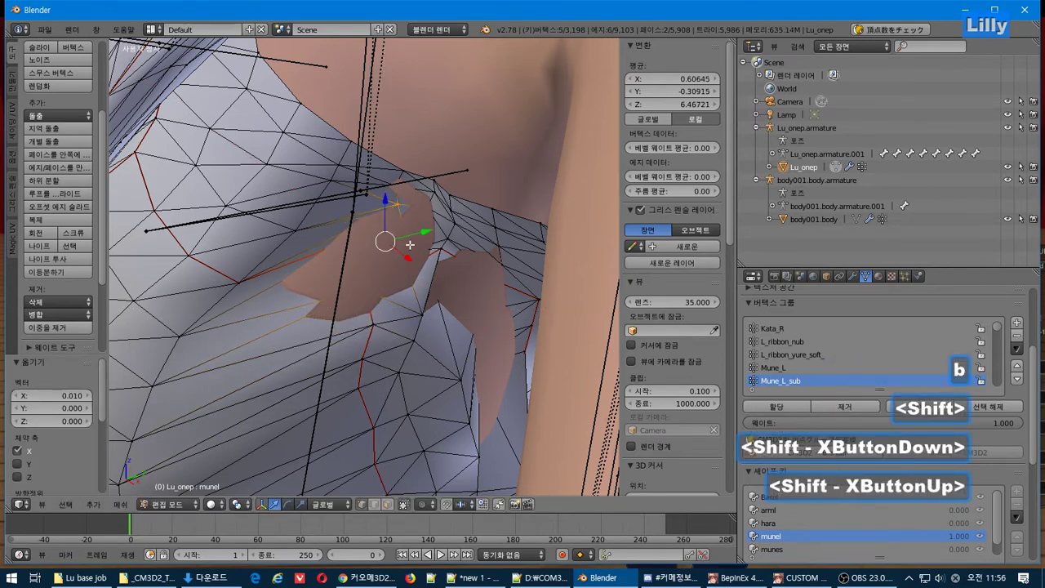
key("g")
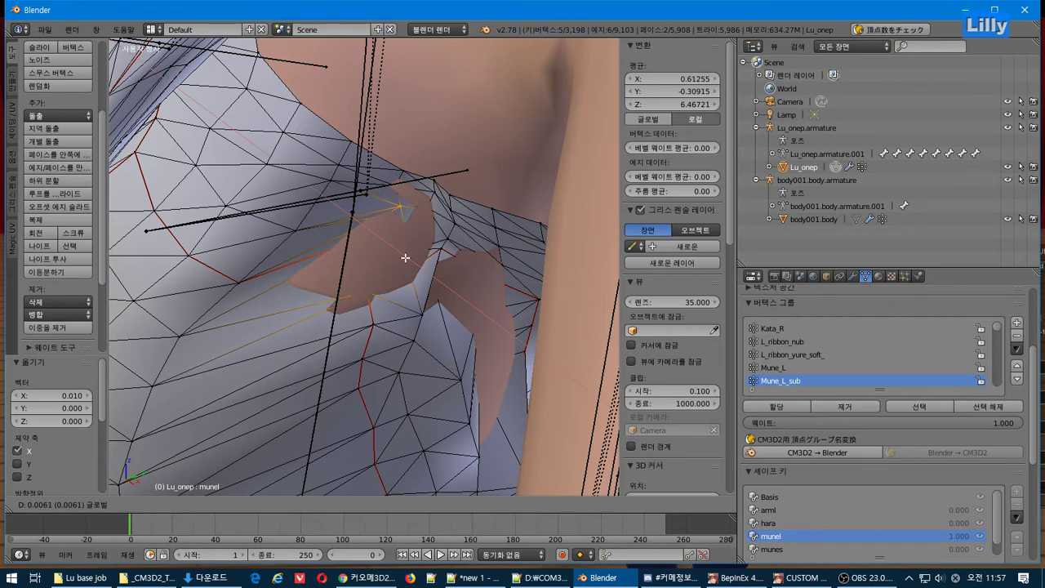
left_click_drag(404, 257, 405, 258)
key("b")
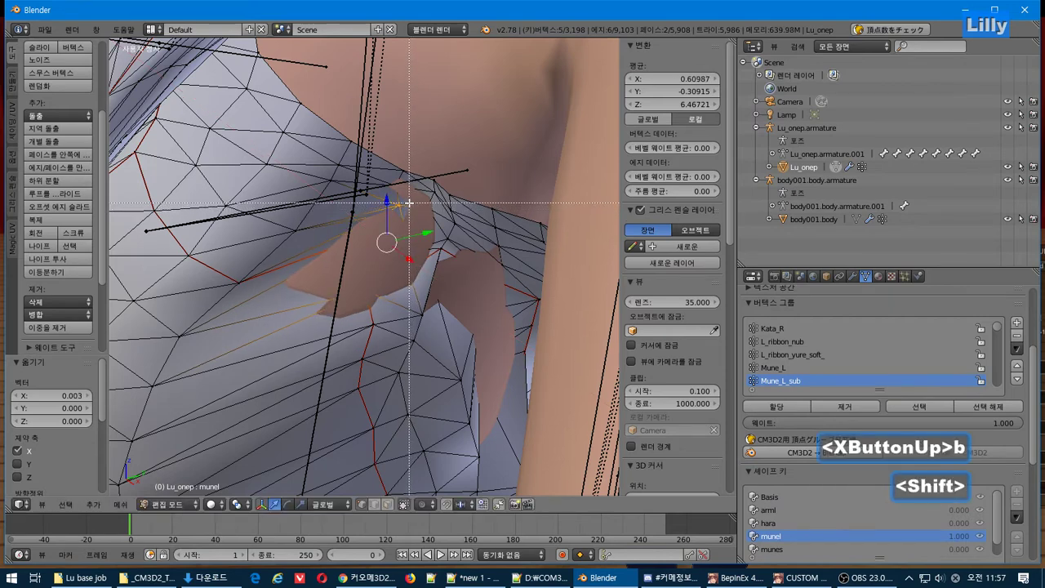
left_click_drag(387, 187, 422, 249, "shift")
key("g")
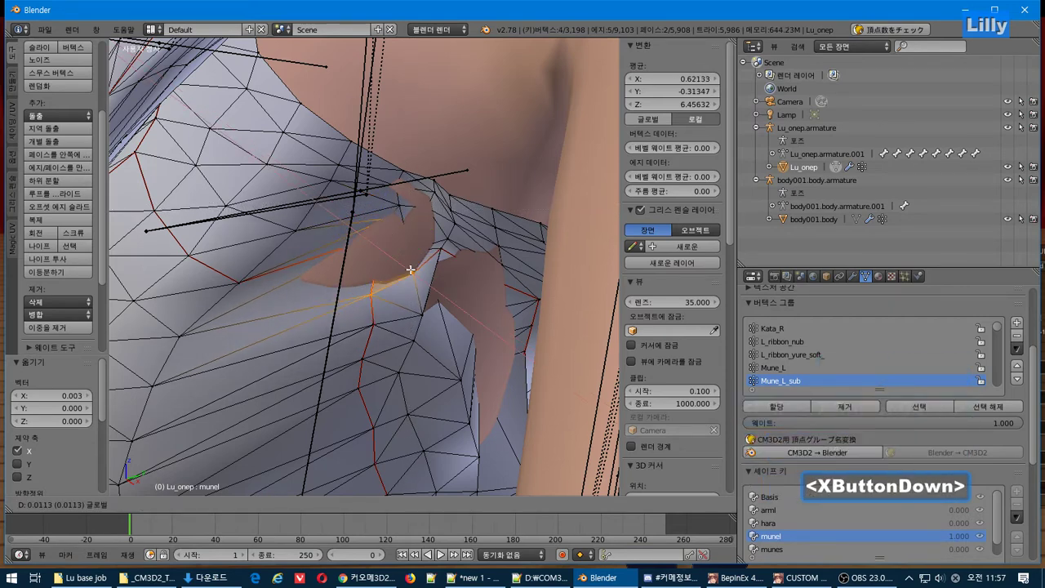
left_click(411, 269)
Reduce the selection at the upper gap further and pull the remaining vertices outward, the last one 0.018 along X
key("b")
middle_click_drag(386, 286, 383, 303, "shift")
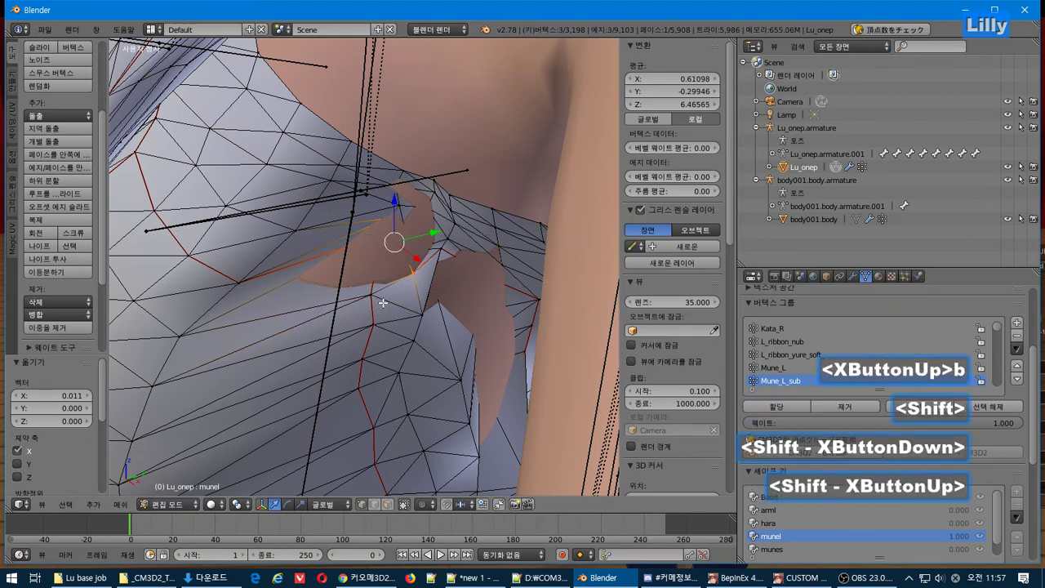
mouse_move(413, 261)
left_mouse_down()
mouse_move(421, 267)
mouse_move(418, 255)
left_mouse_up()
right_click(390, 222, "shift")
right_click(415, 279, "shift")
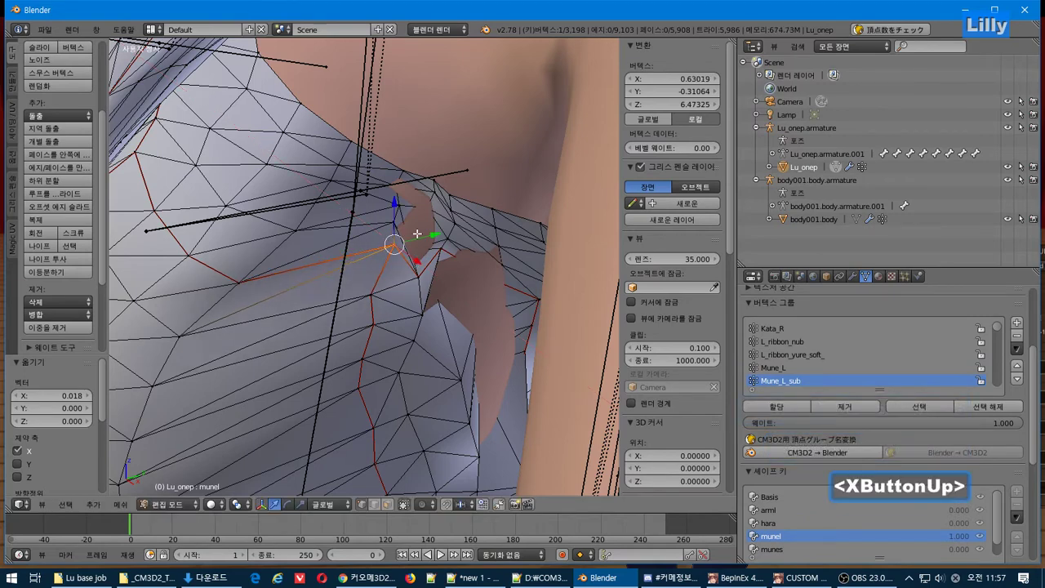
Select the sunken vertices at the top of the upper gap one by one and pull them outward, the last 0.006 along X
right_click(400, 187)
left_click_drag(415, 200, 453, 224)
right_click(435, 214)
right_click(412, 245)
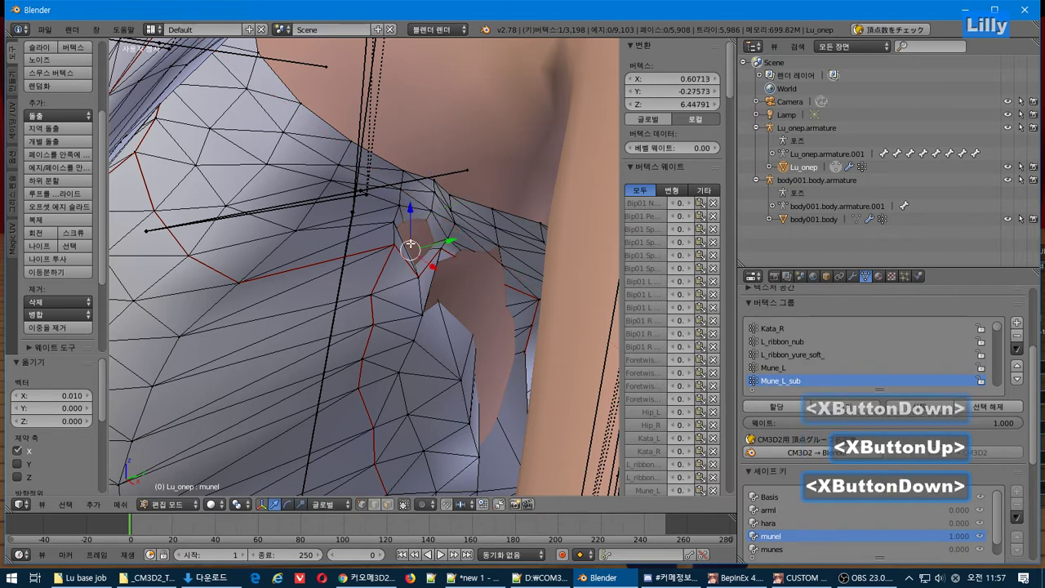
right_click_drag(419, 269, 492, 284)
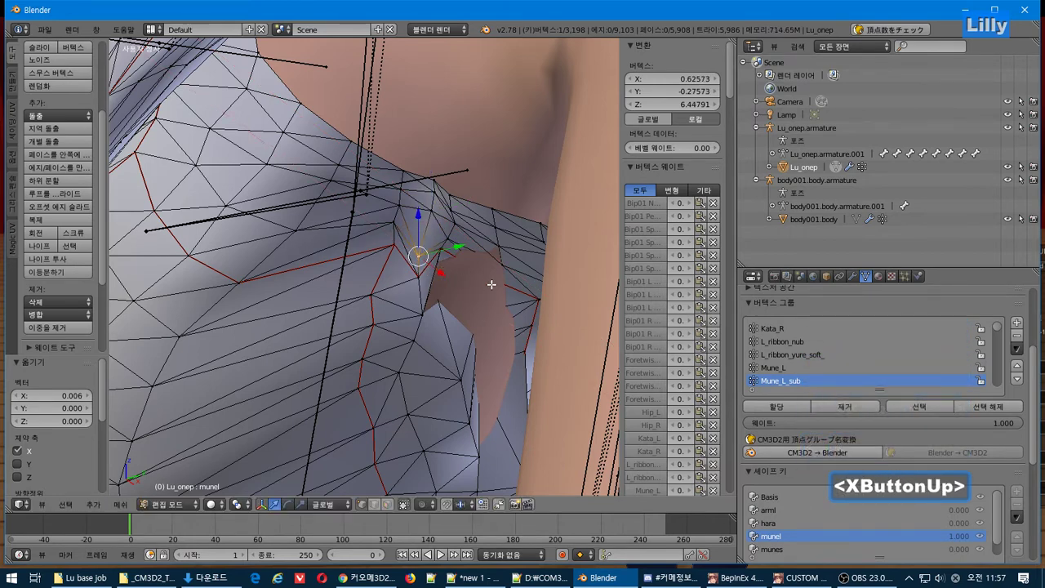
Try pulling the sunken vertices in the gap beside the arm outward one by one, the last 0.003 along X
left_click_drag(459, 304, 520, 303)
right_click(487, 322)
right_click(481, 279)
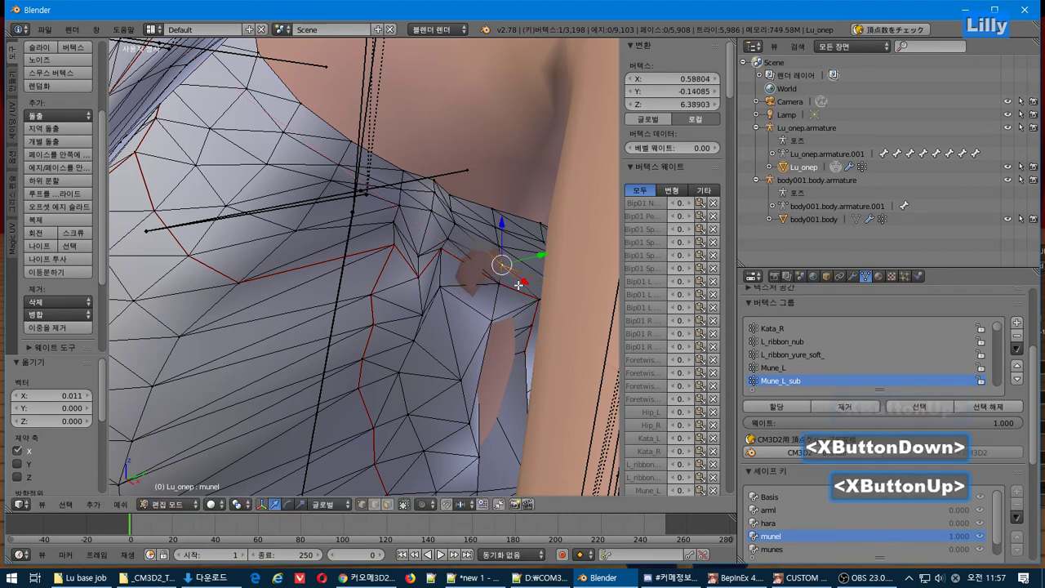
right_click_drag(526, 279, 485, 296)
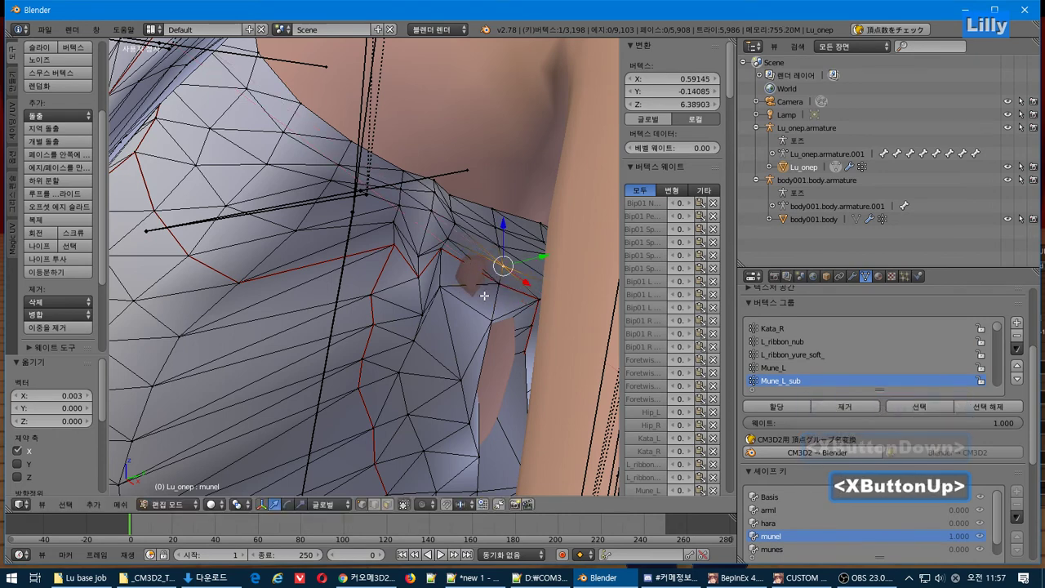
Try pulling the two vertices on the inner edge of the gap beside the arm and their neighbour outward along X
right_click(445, 258)
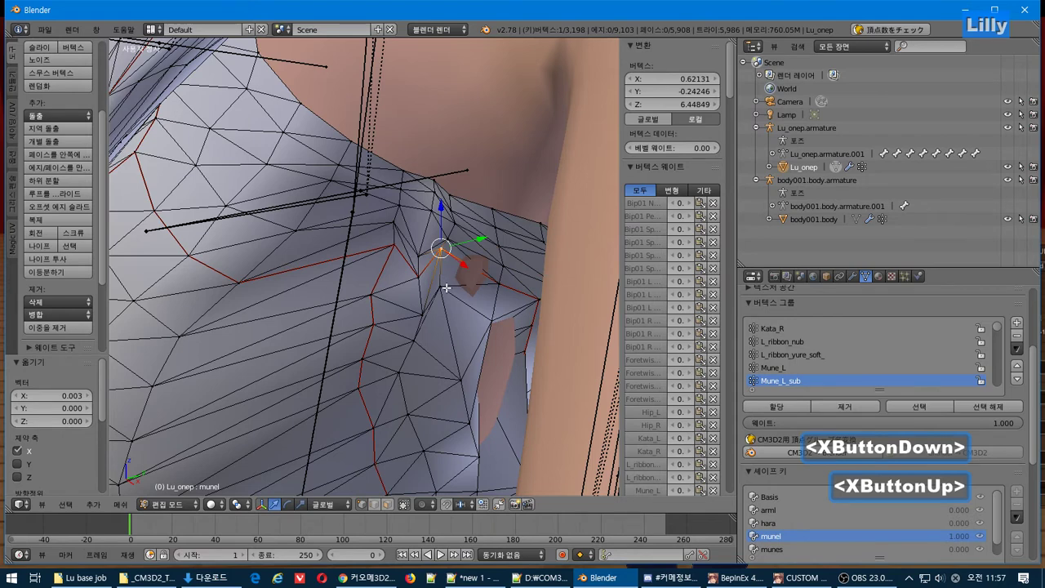
right_click(446, 288, "shift")
right_click_drag(462, 283, 464, 285)
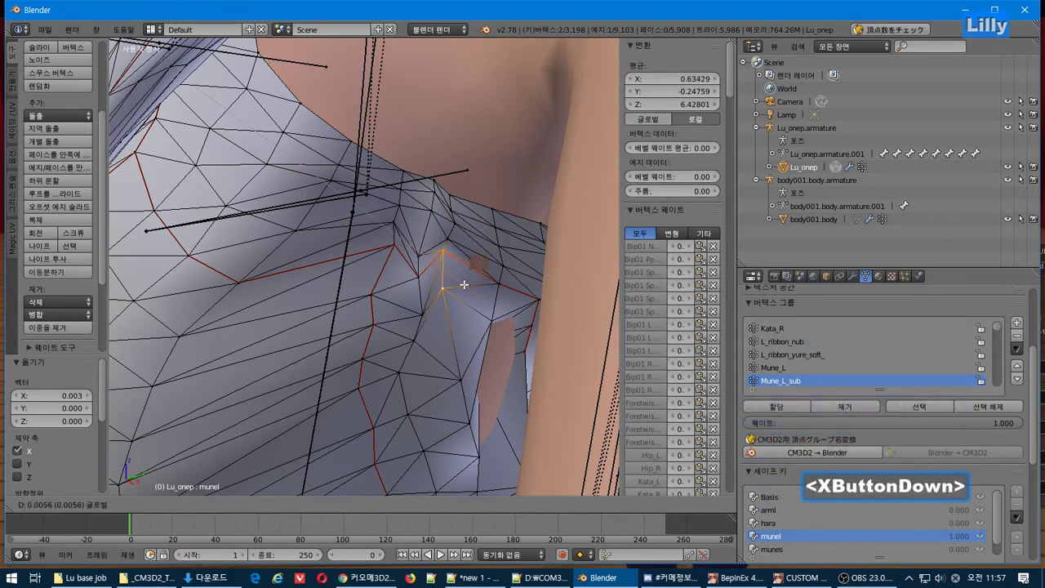
left_click_drag(464, 285, 476, 258)
right_click(453, 241)
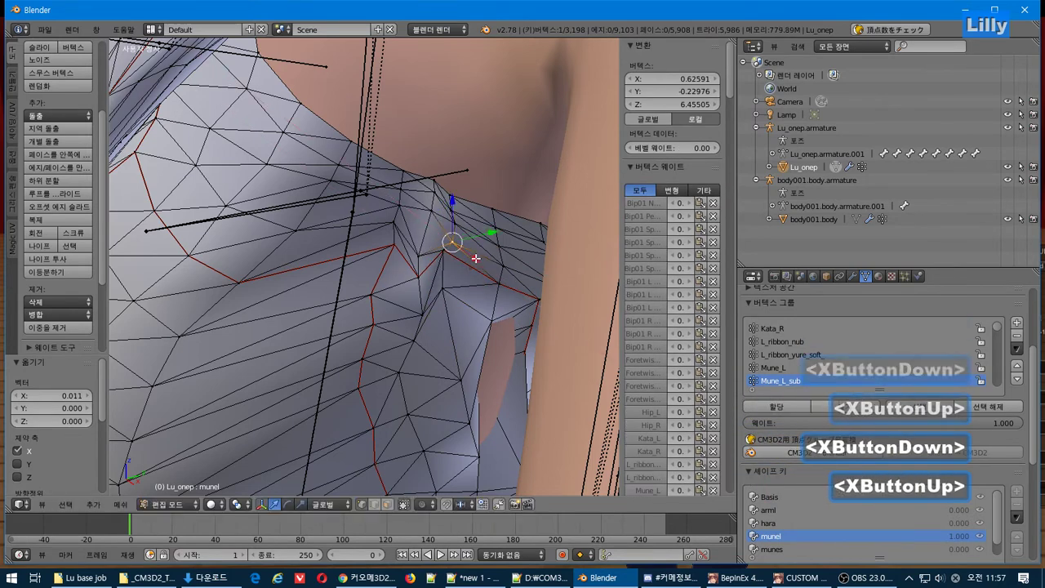
Undo the recent vertex moves in the gap beside the arm
middle_click_drag(465, 324, 495, 361)
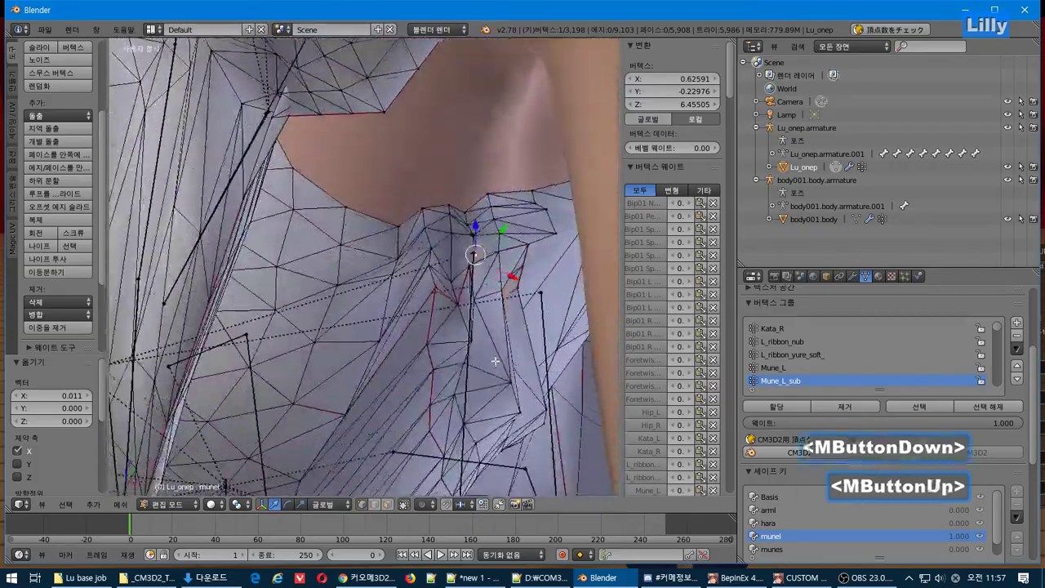
key("ctrl+z")
key("ctrl+z")
key("ctrl+z")
key("ctrl+z")
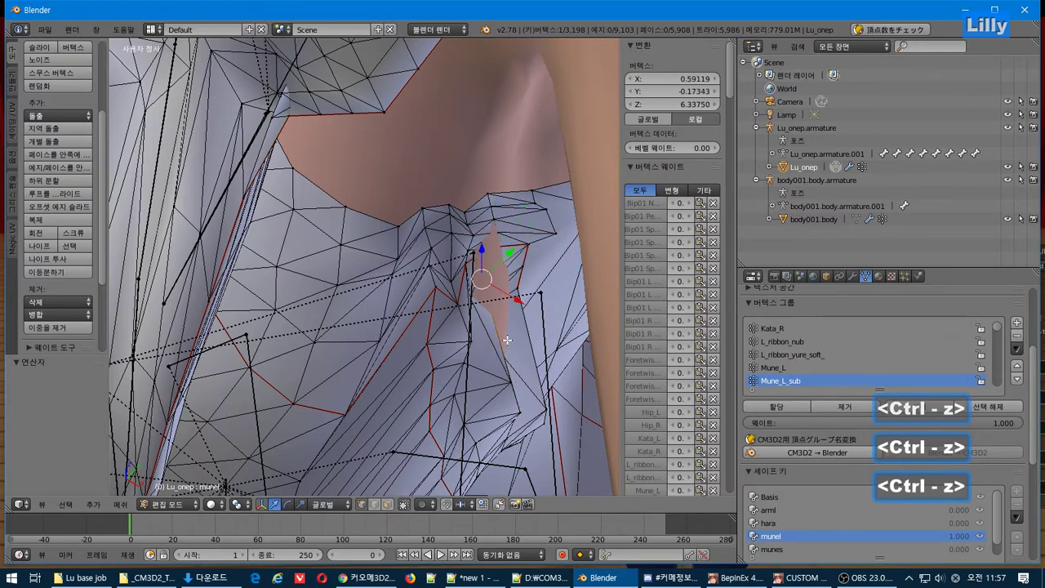
Move the selected sunken vertex in the middle of the gap beside the arm 0.025 along X
mouse_move(507, 340)
middle_mouse_down()
mouse_move(515, 327)
mouse_move(527, 334)
middle_mouse_up()
scroll(526, 335, "up", 2)
scroll(540, 346, "down", 1)
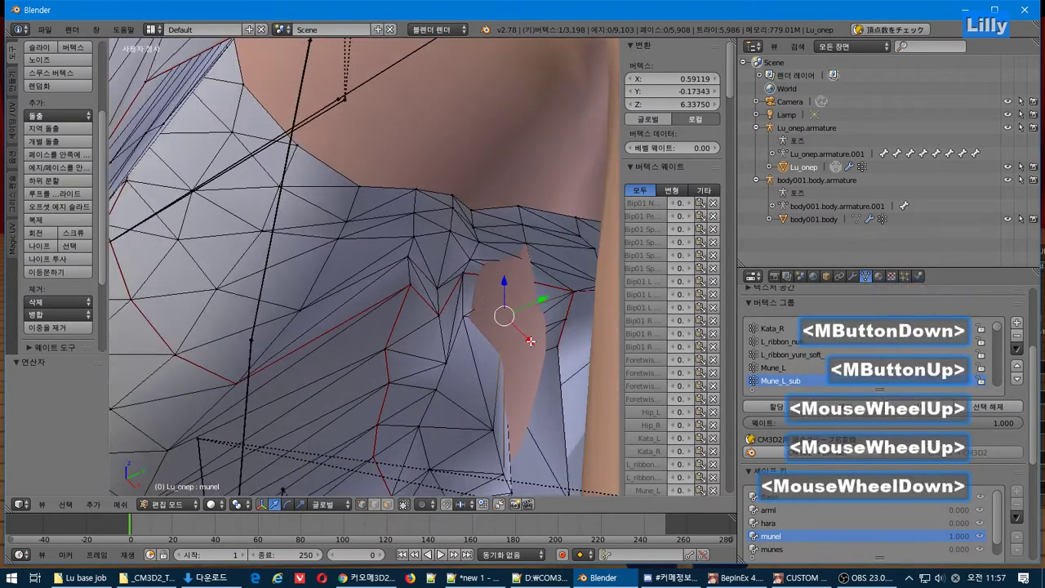
left_click_drag(530, 342, 545, 354)
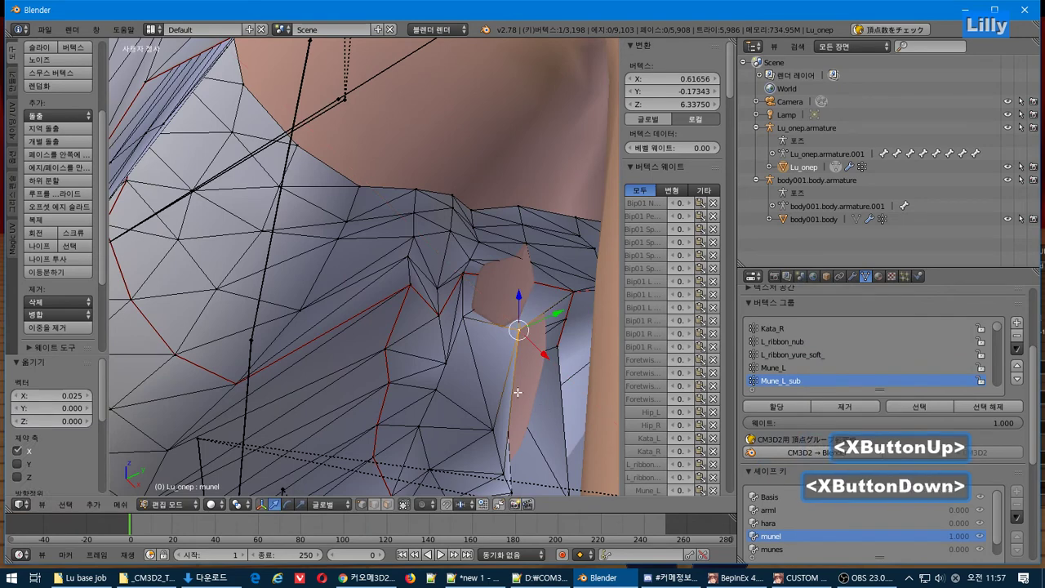
Try raising the sunken vertex below the gap beside the arm along Z, and undo the move
middle_click_drag(517, 393, 508, 376)
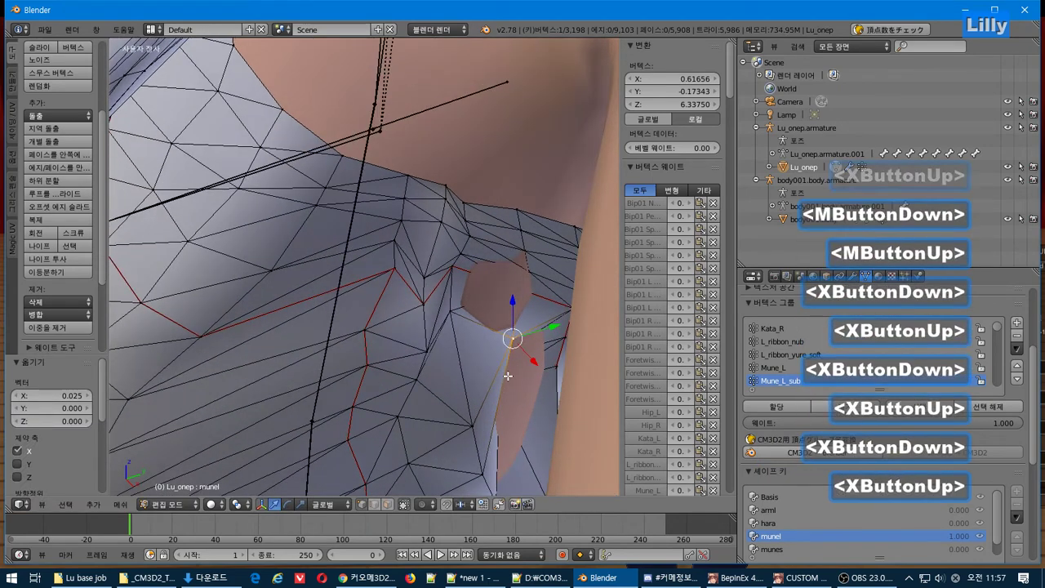
left_click(404, 503)
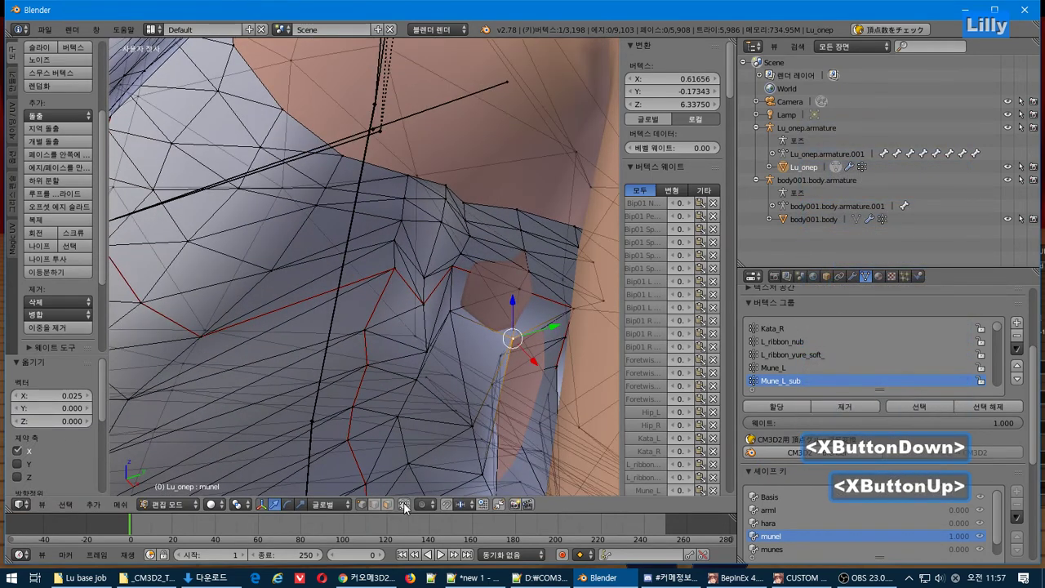
left_click(404, 505)
middle_click_drag(422, 420, 462, 253)
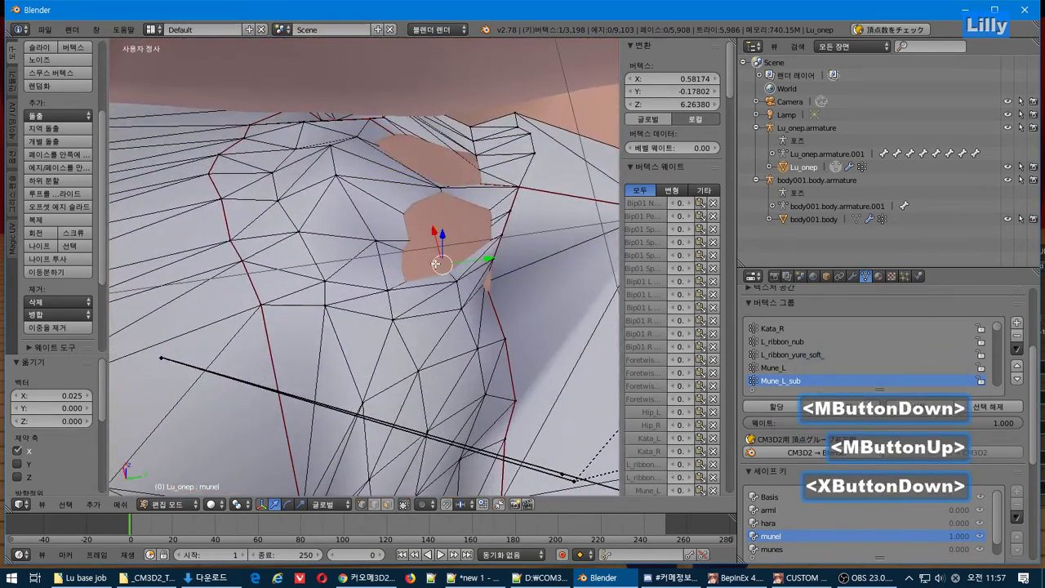
key("g")
key("z")
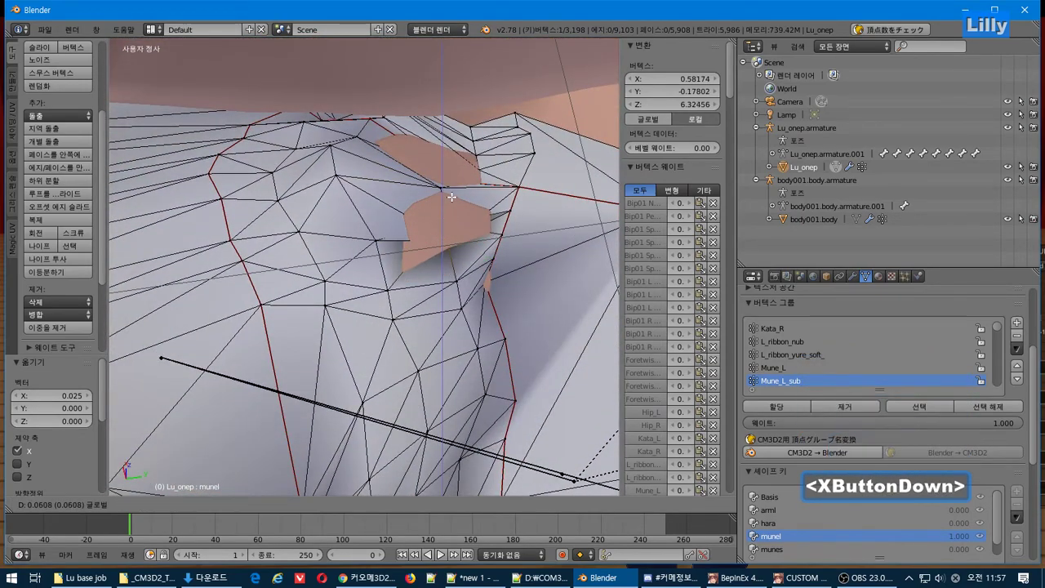
key("ctrl+z")
Pull the sunken vertices along the lower part of the gap beside the arm outward, the last 0.043 along X
scroll(506, 253, "down", 1)
middle_click_drag(507, 253, 516, 271)
key("g")
key("x")
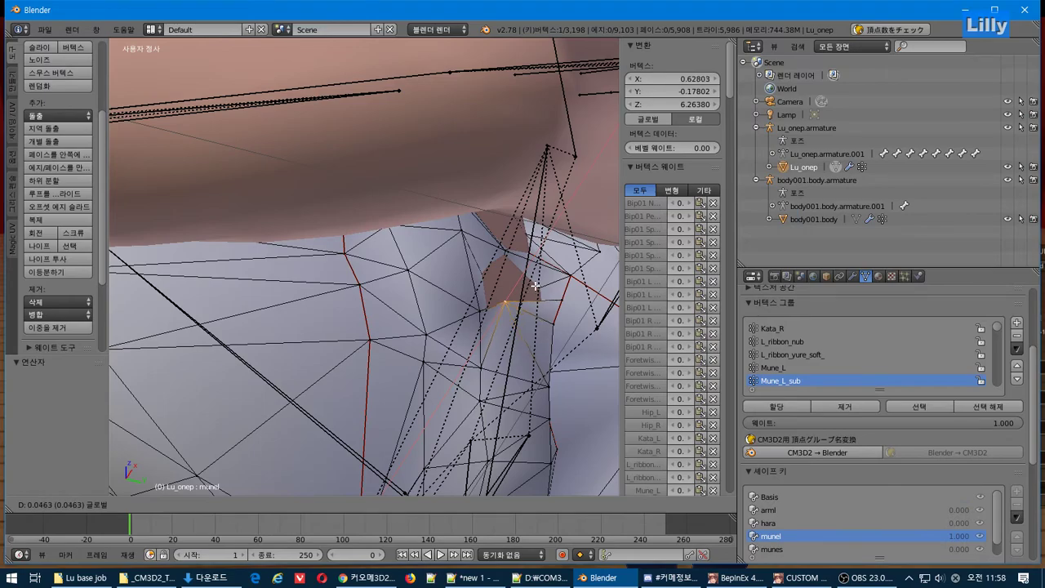
left_click(535, 285)
middle_click_drag(535, 286, 533, 374)
right_click(519, 362)
left_click_drag(517, 367, 534, 376)
Move the two sunken vertices at the upper end of the gap beside the arm 0.015 and 0.012 along X
right_click(519, 286)
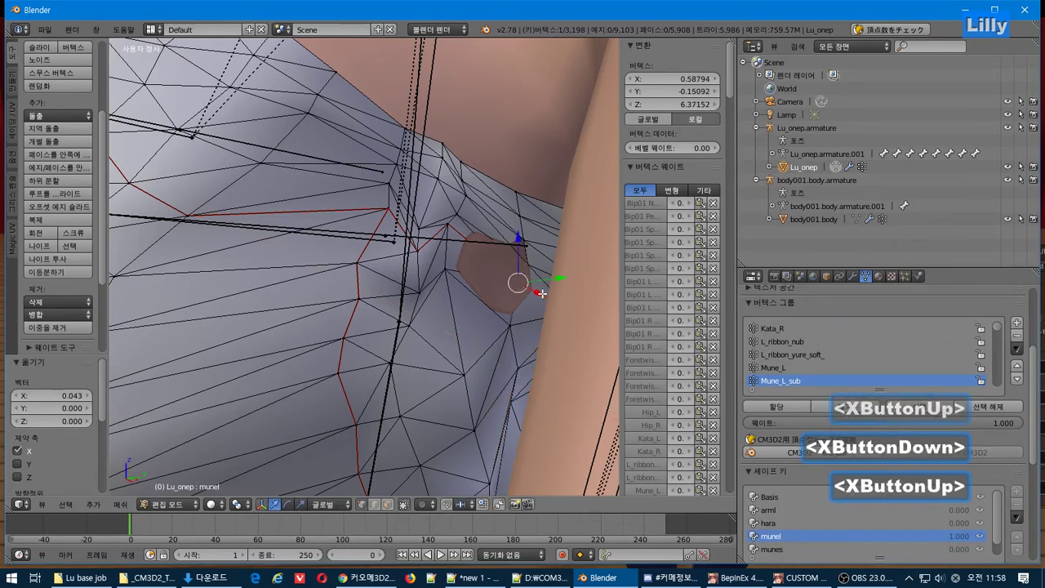
key("g")
key("x")
left_click(529, 284)
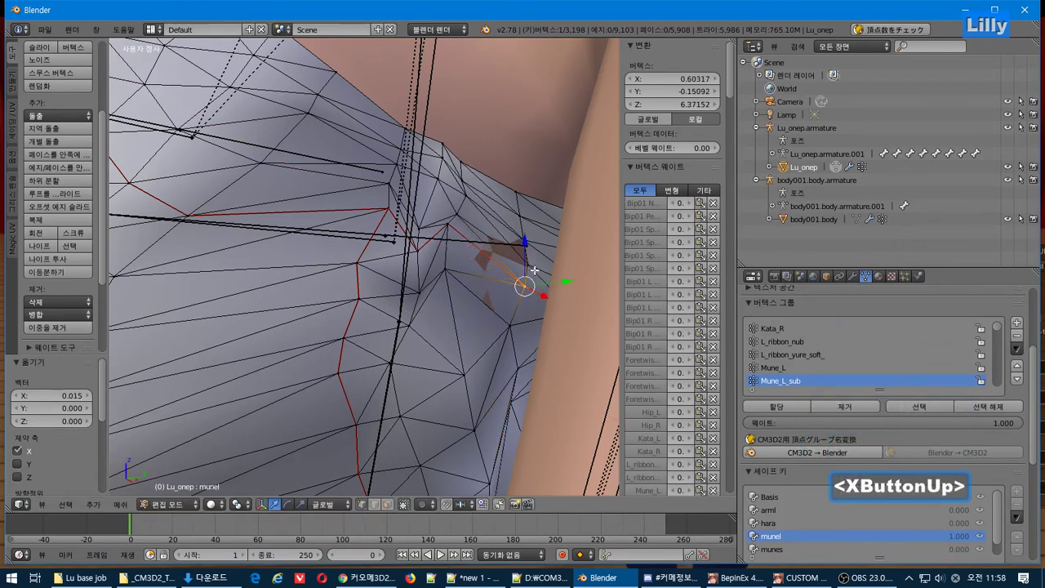
right_click(529, 262)
key("g")
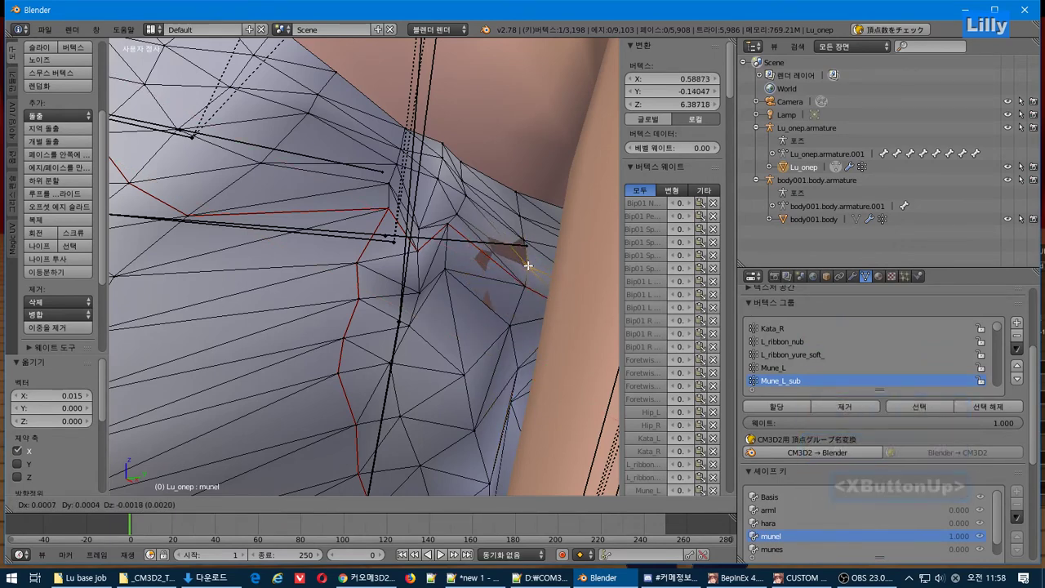
key("Escape")
left_click_drag(539, 270, 549, 274)
Move the sunken vertex at the lower part of the large gap on the opposite side of the chest -0.021 along X
scroll(476, 302, "down", 4)
scroll(476, 301, "up", 1)
scroll(476, 301, "down", 1)
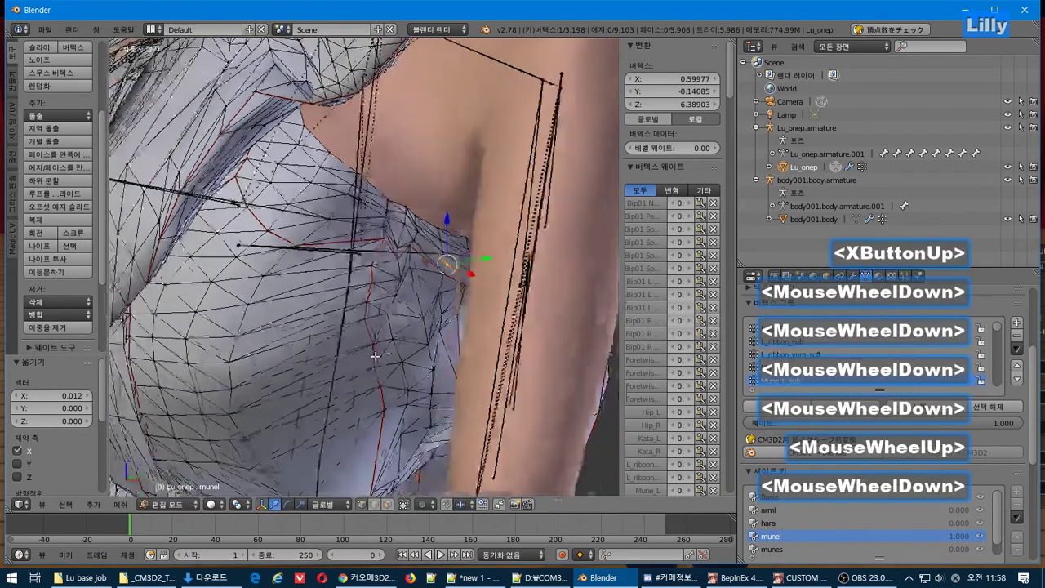
middle_click_drag(351, 325, 738, 260)
scroll(310, 392, "up", 2)
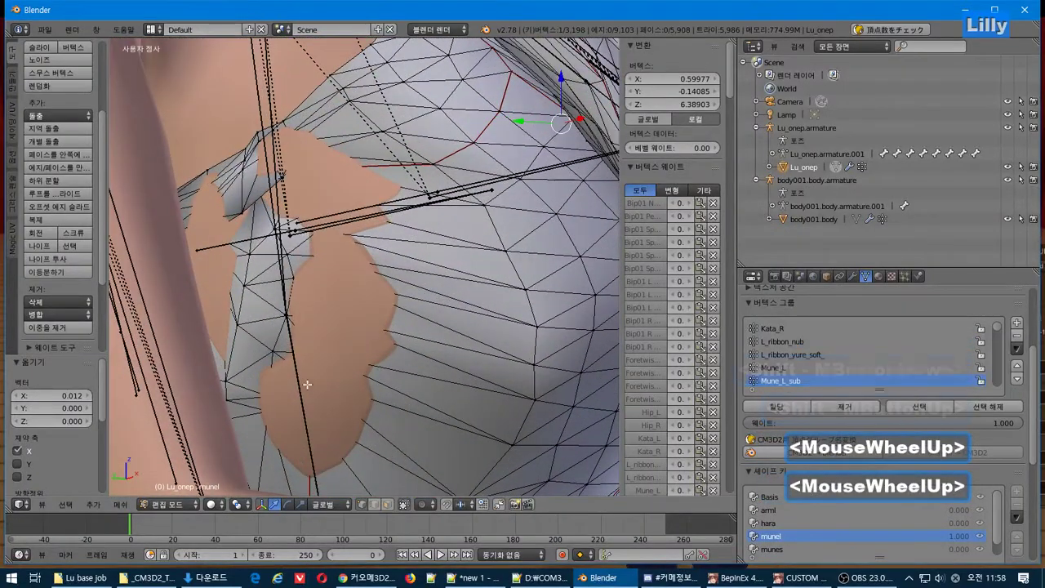
key("ctrl+z")
key("ctrl+z")
middle_click_drag(355, 366, 324, 339)
scroll(270, 367, "down", 2, "shift")
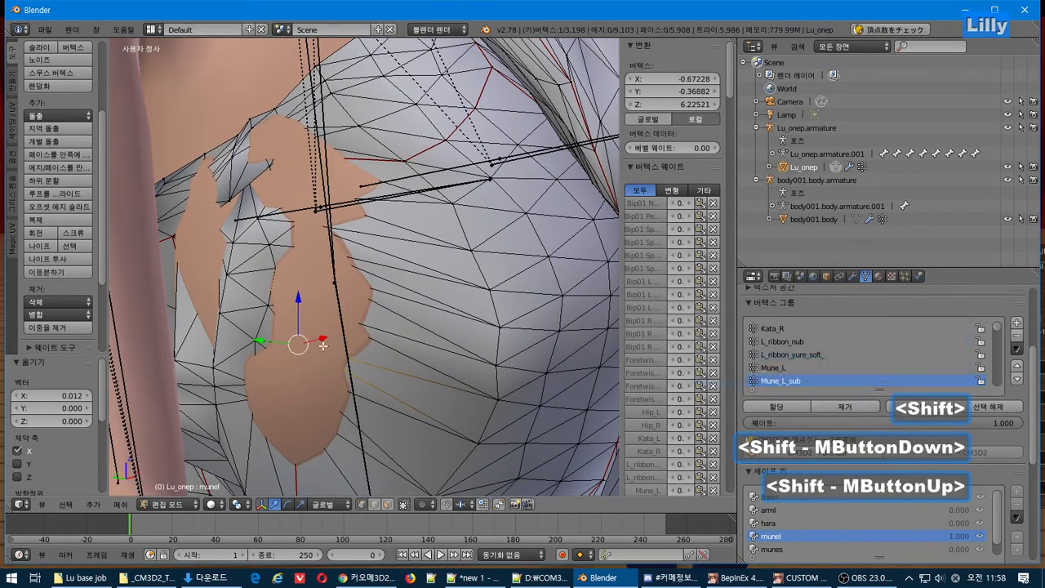
key("g")
key("x")
Pull the next sunken vertices up along the gap's edge outward along X, the first two by -0.022 and -0.033, the last by -0.005
right_click(306, 304)
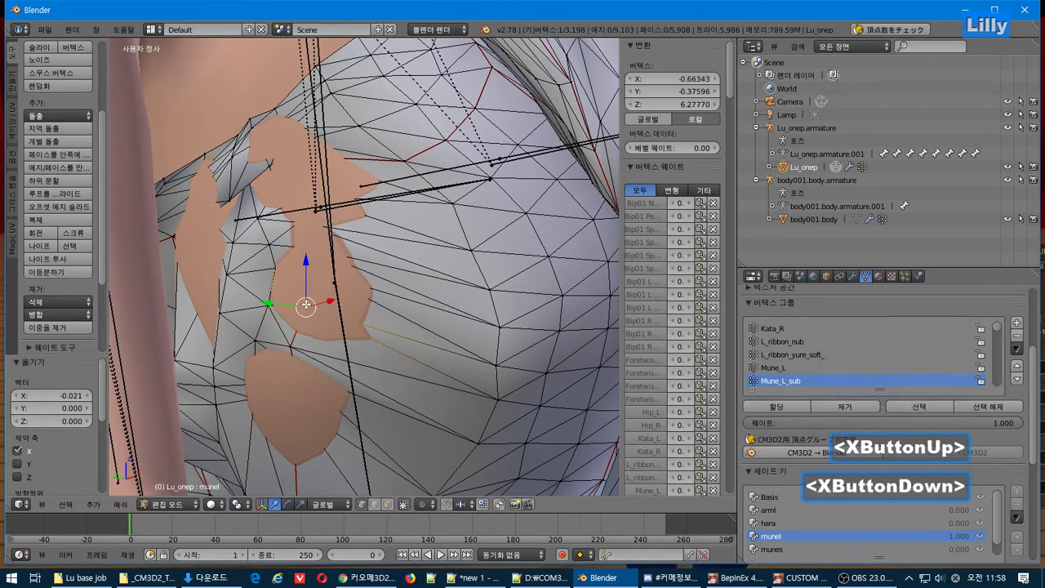
key("g")
key("x")
left_click(322, 308)
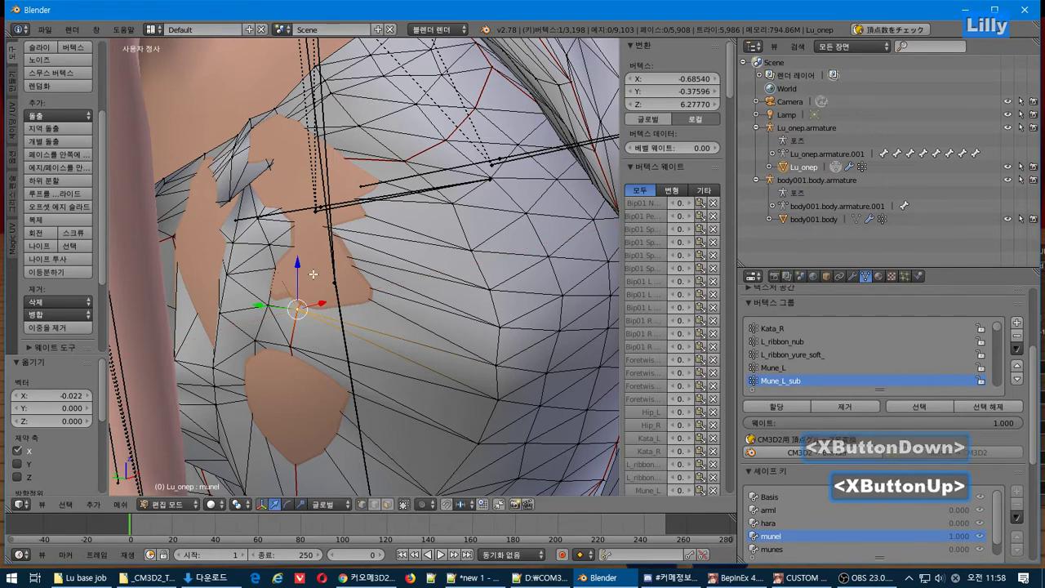
key("g")
key("x")
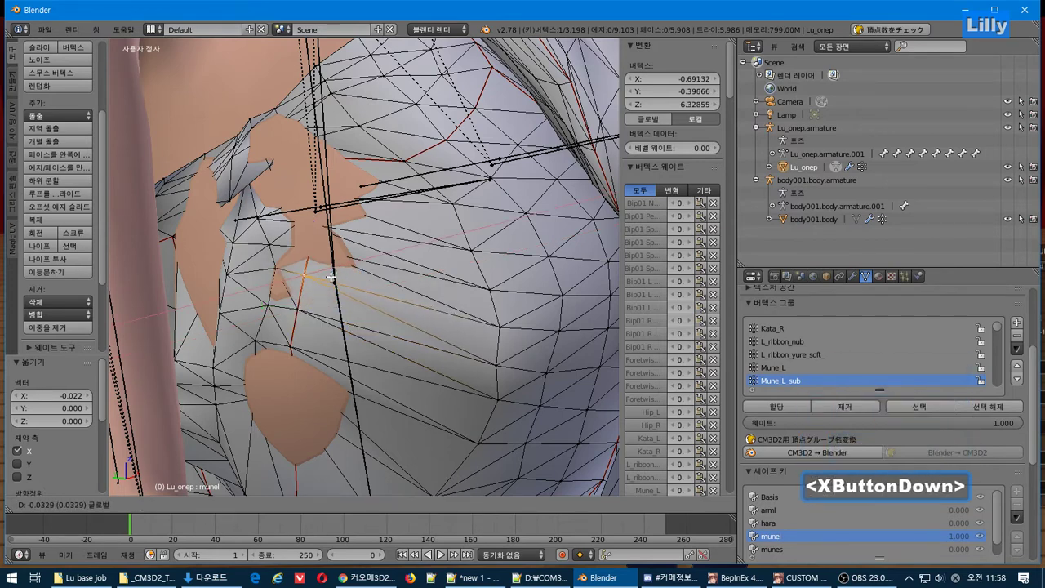
left_click(331, 277)
key("g")
key("x")
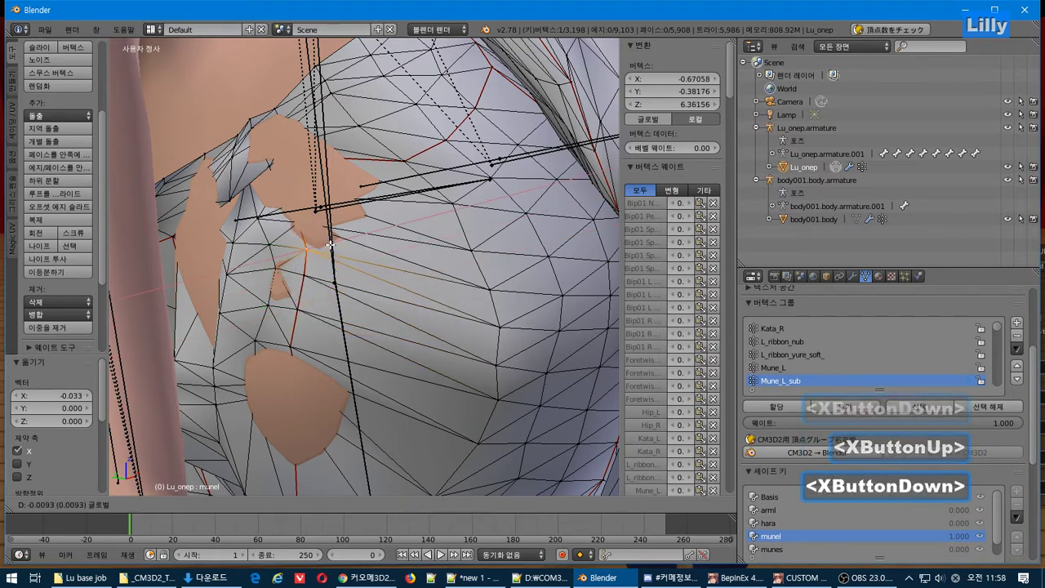
left_click(327, 245)
left_click_drag(304, 263, 301, 264)
Move the vertex above the lower skin patch -0.003 along X and pull that patch's sunken vertices outward, the last by -0.016
key("g")
key("x")
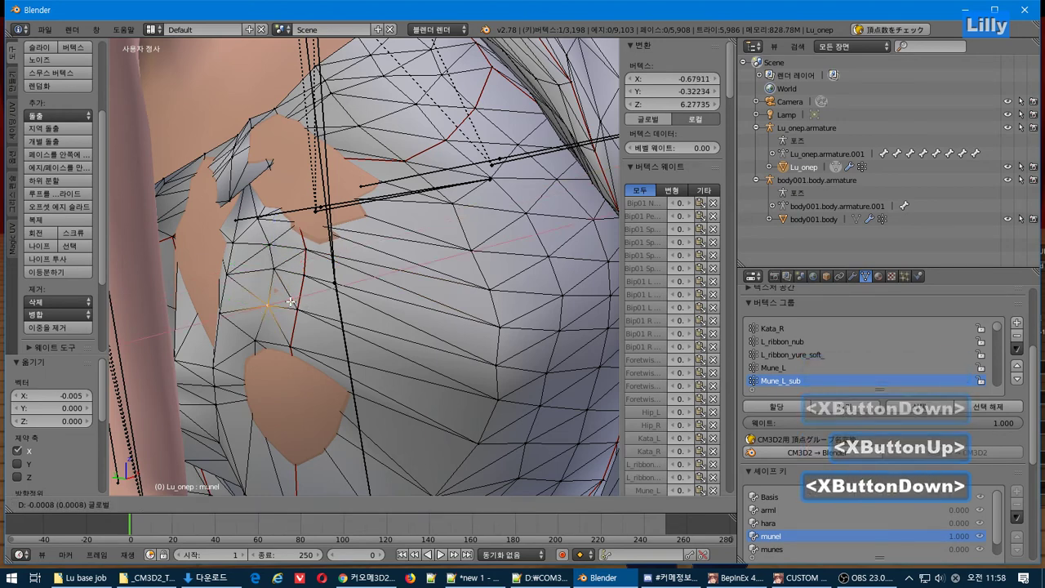
left_click(290, 304)
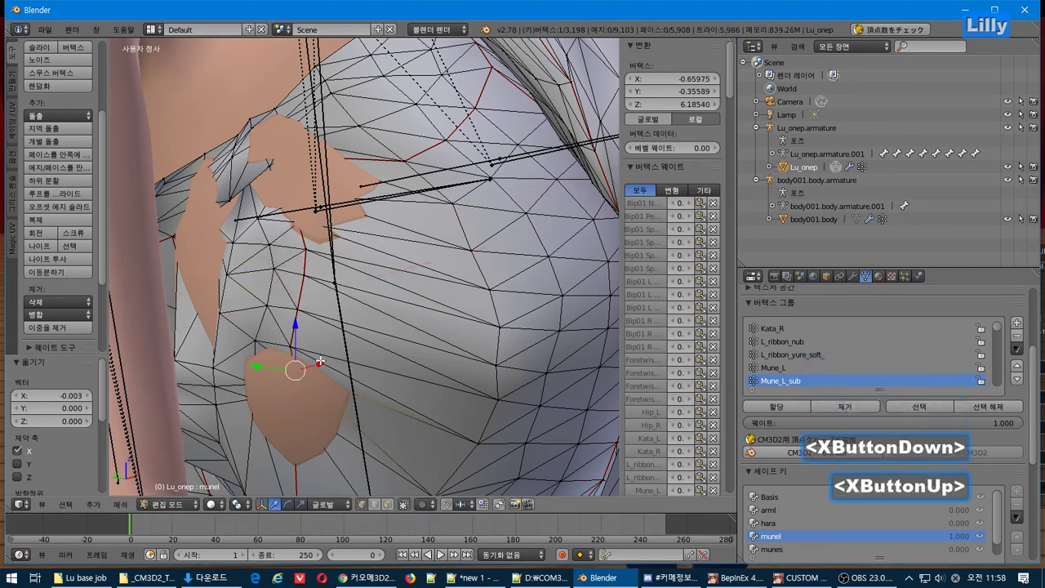
left_click_drag(320, 362, 272, 392)
right_click(254, 381, "shift")
middle_click_drag(272, 392, 298, 449, "shift")
scroll(298, 449, "up", 3)
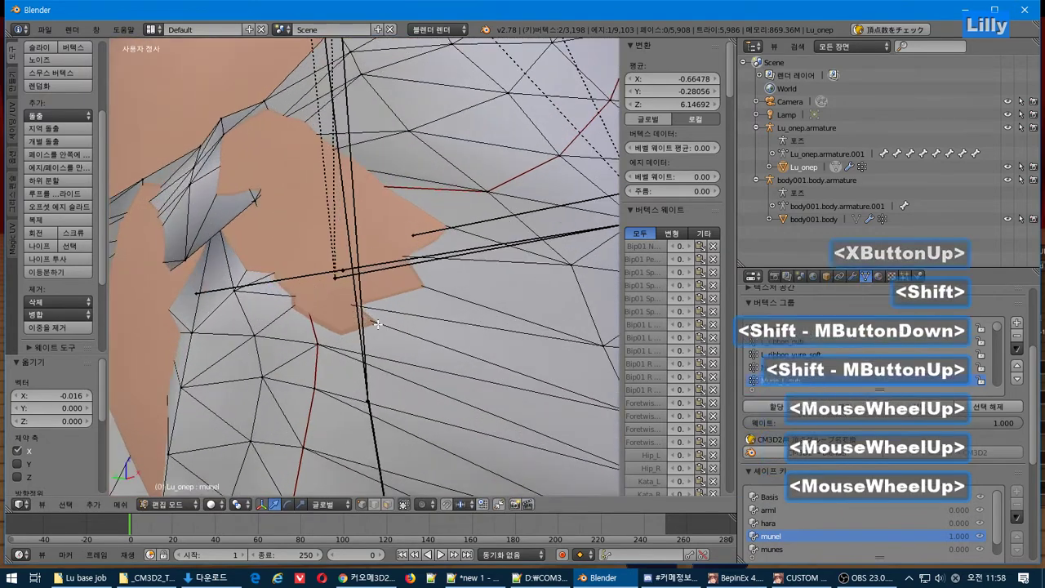
middle_click_drag(386, 359, 390, 373, "shift")
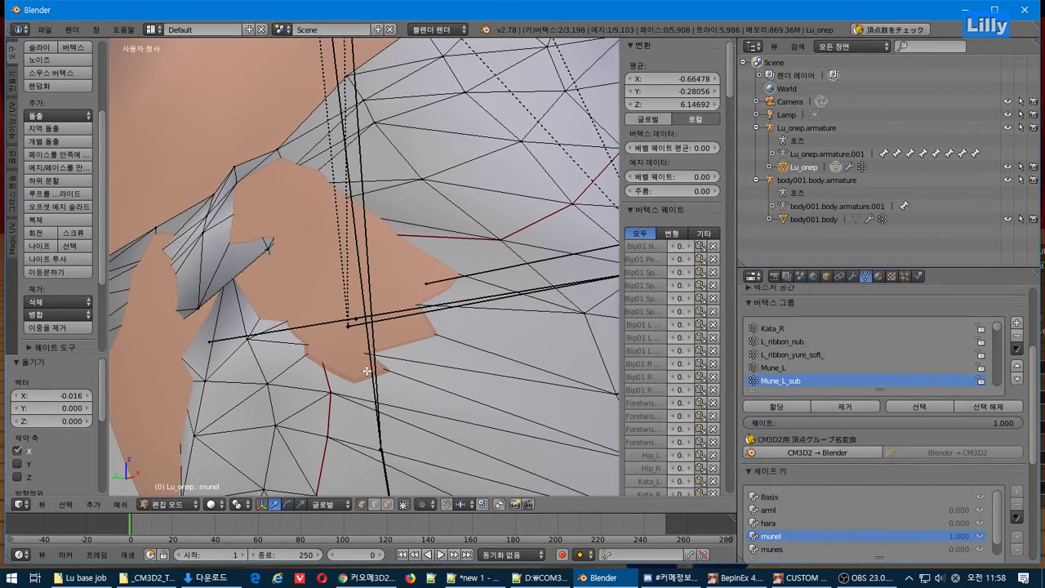
Switch to Notepad++ and add the note "원래 가슴부분은 우너형이여야 저렇게 옆에 비정상적으로 안늘어나는데 별수 잇나"
scroll(375, 381, "down", 6)
middle_click_drag(378, 380, 474, 392)
scroll(387, 379, "down", 1)
scroll(387, 380, "down", 1)
key("alt+Tab")
key("alt+Tab")
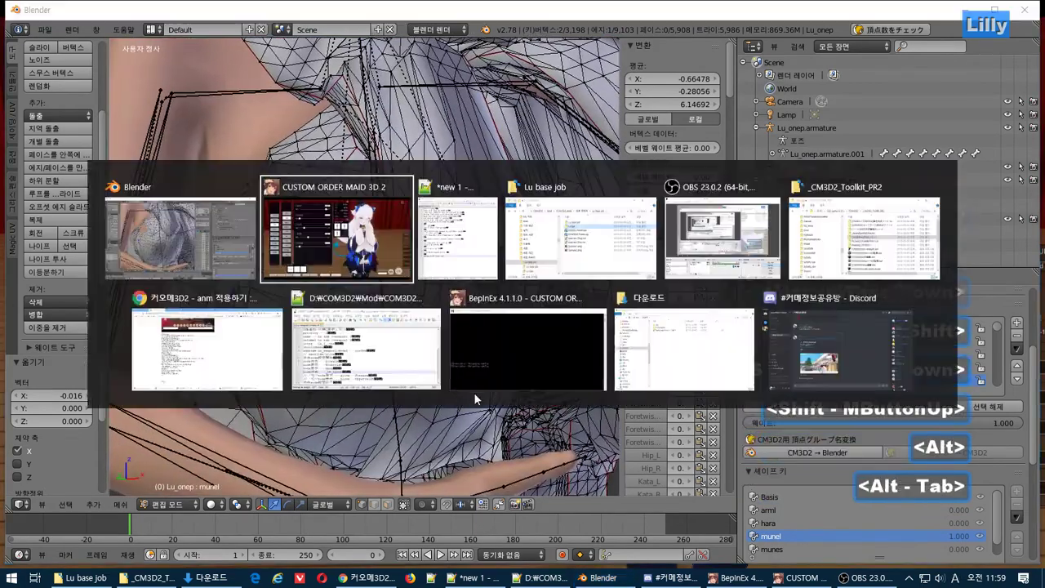
key("Return")
key("Return")
type("원래 가슴부분은 우너형이")
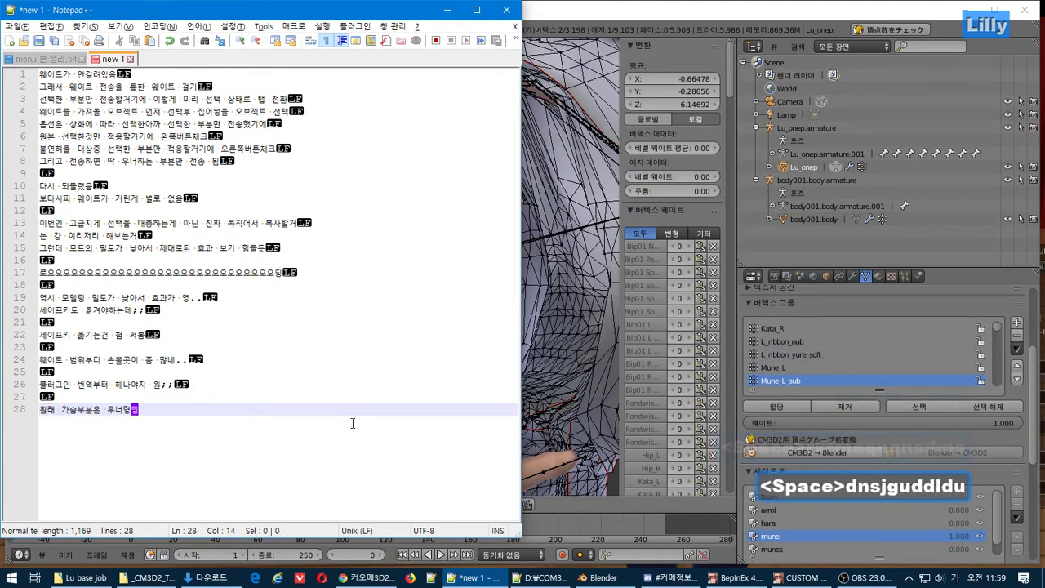
type("저렇게 옆에")
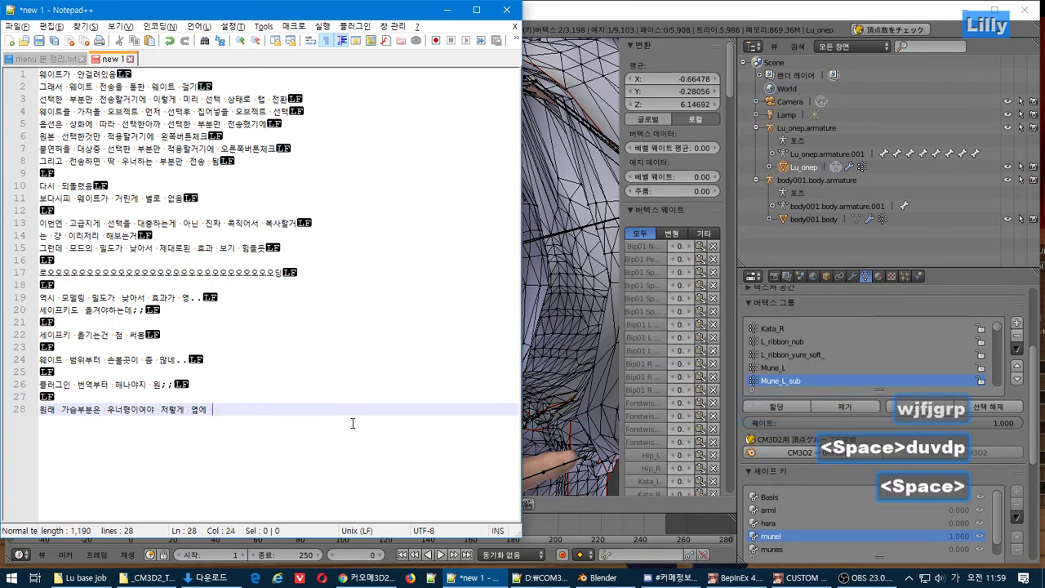
type("빚")
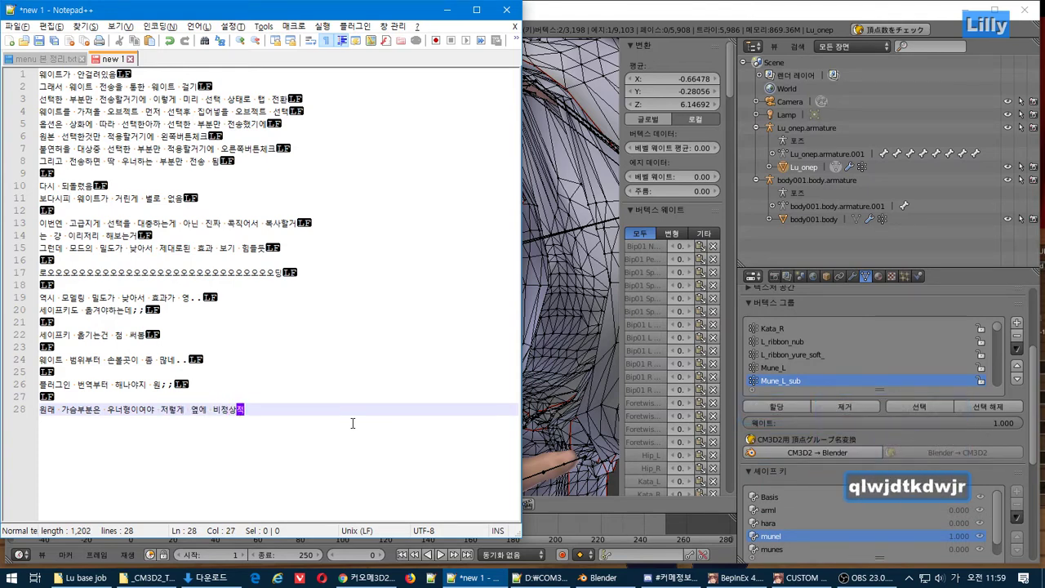
type(" 안")
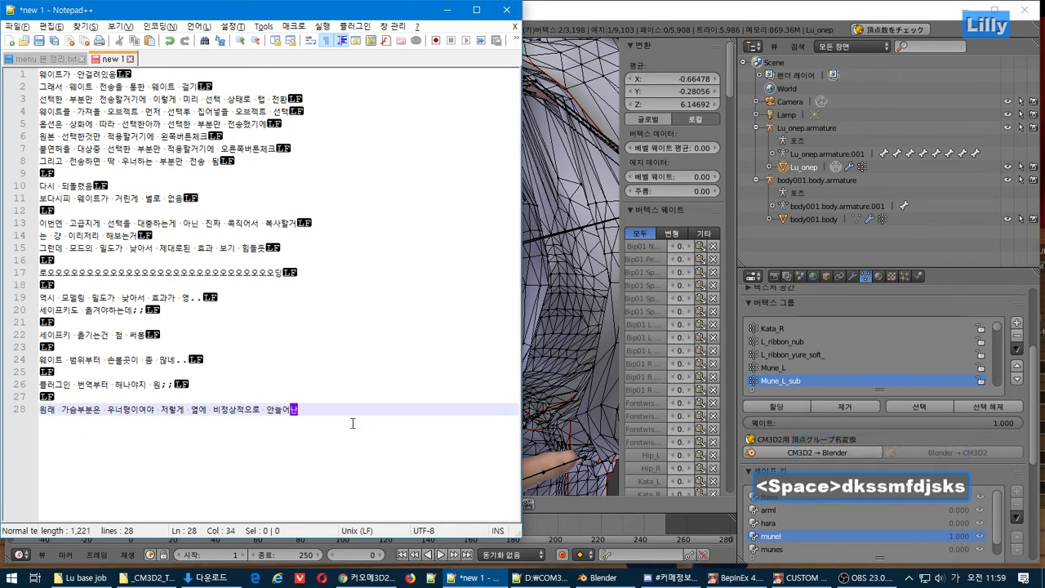
type("늘어나는데 별수 있나 ㅜ")
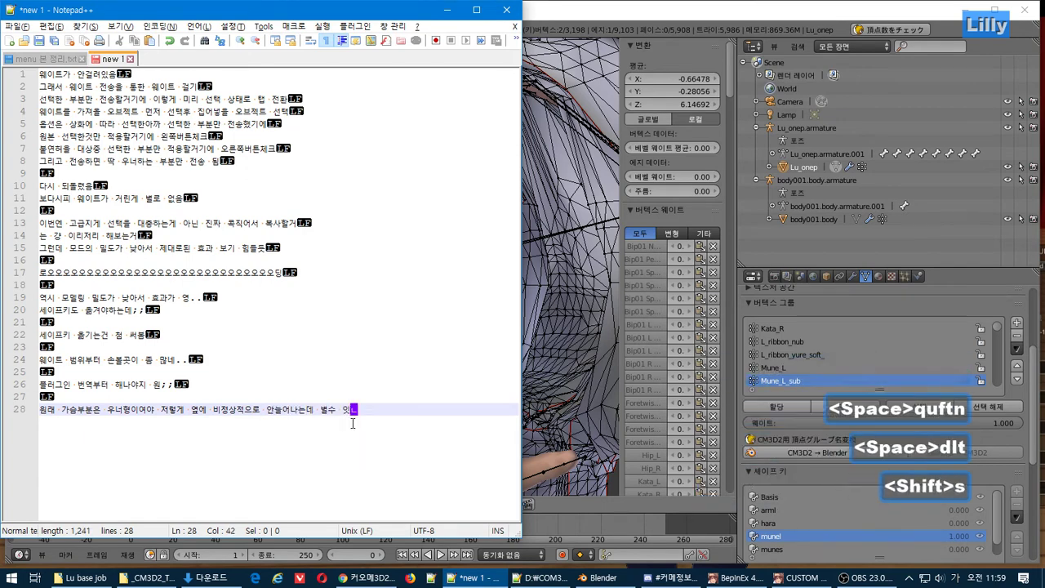
key("Return")
Switch back to Blender and pull the sunken vertices along the remaining upper gap outward along X, the last two by -0.007 and -0.048
key("alt+Tab")
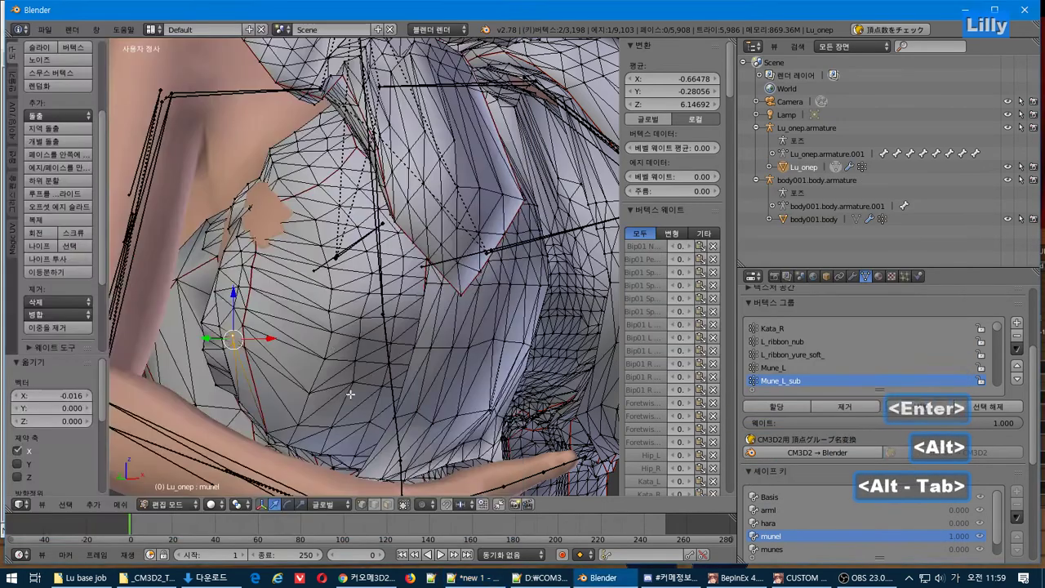
scroll(267, 204, "up", 2)
middle_click_drag(267, 204, 370, 325, "shift")
scroll(371, 326, "up", 2, "shift")
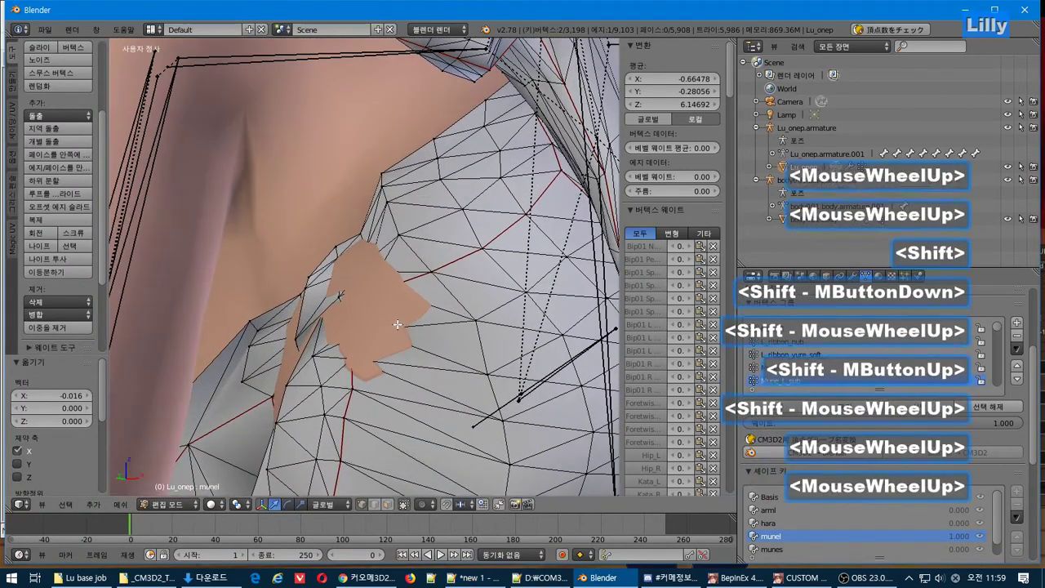
scroll(371, 325, "up", 2)
left_click(370, 325)
left_click_drag(371, 326, 384, 361)
left_click(347, 359)
left_click(372, 294)
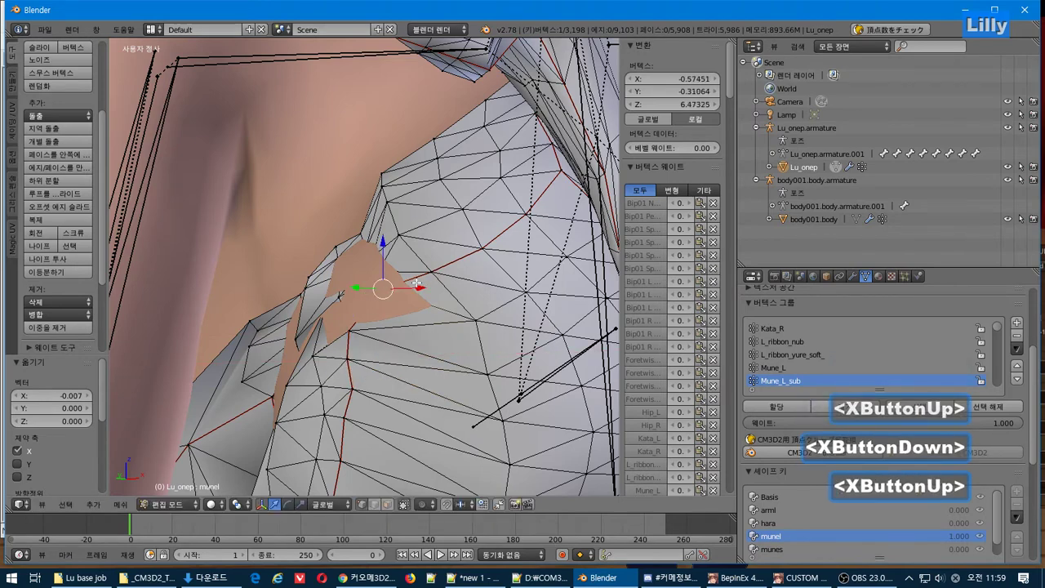
left_click_drag(416, 284, 397, 295)
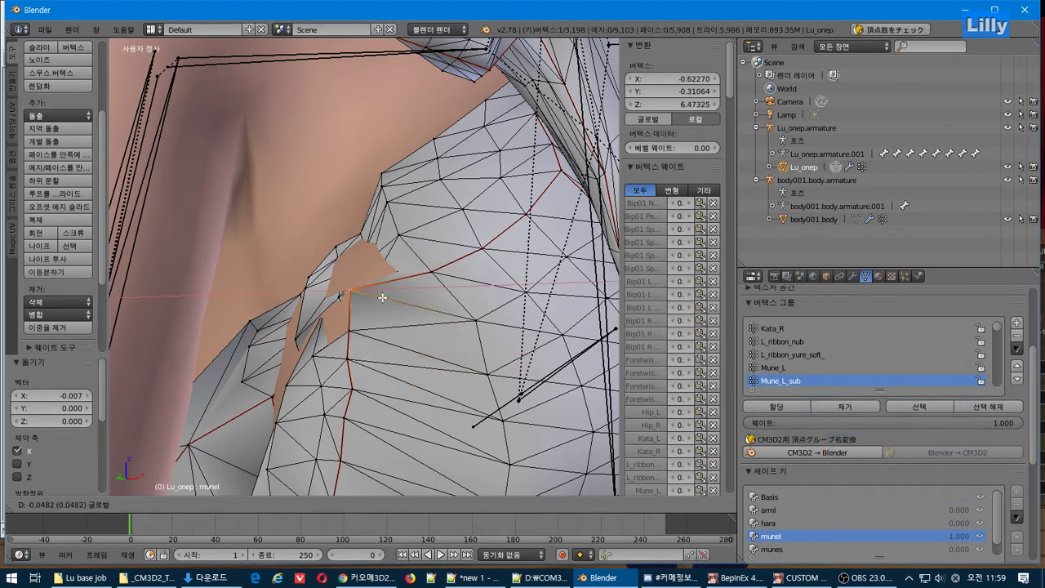
left_click(381, 298)
Move three sunken vertices around the upper gap below the armhole edge -0.038, -0.035 and -0.026 along X
middle_click_drag(381, 298, 416, 157)
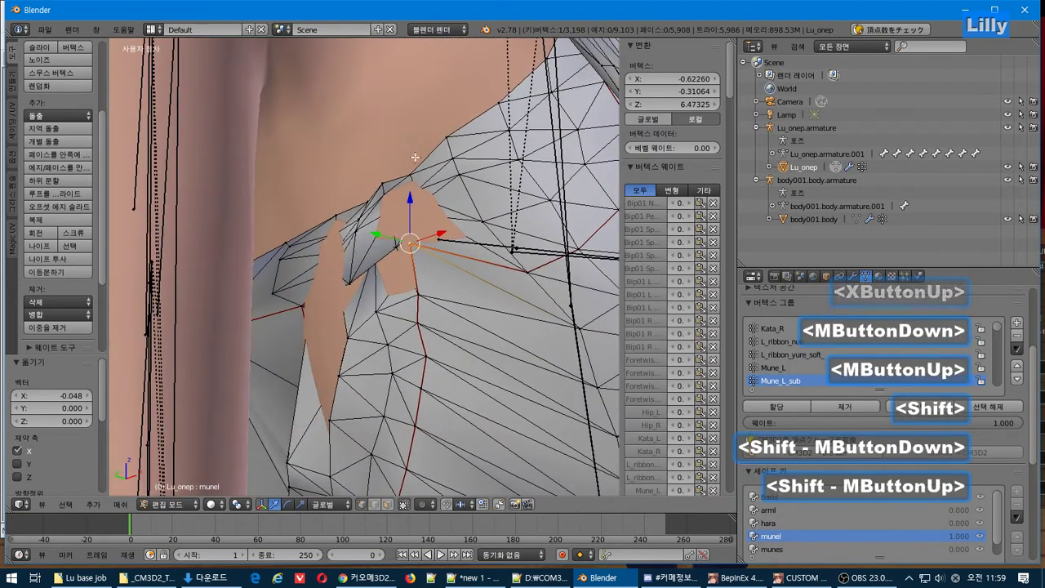
scroll(416, 157, "up", 4)
middle_click_drag(433, 212, 466, 269)
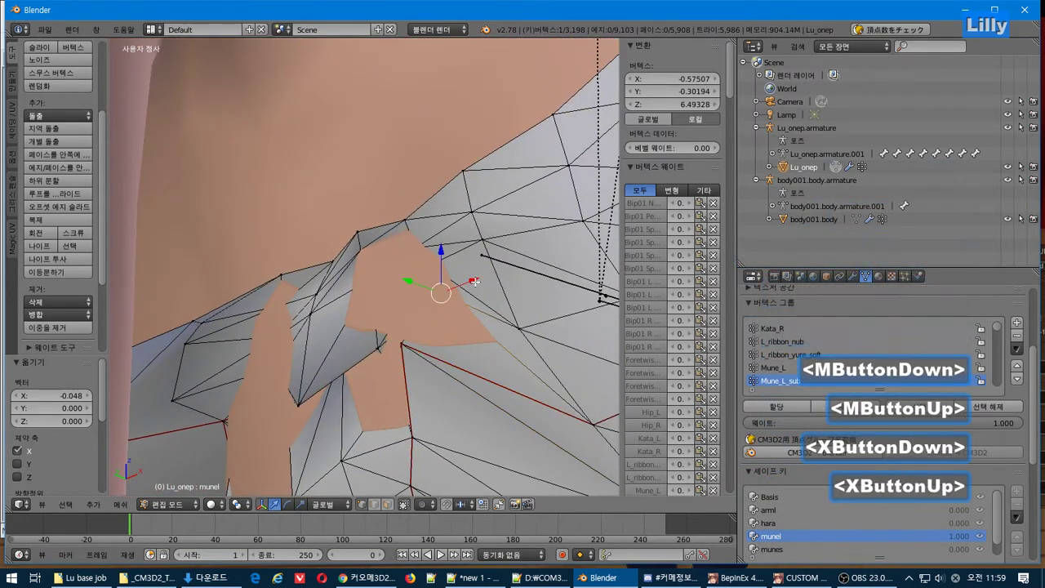
left_click_drag(467, 280, 436, 299)
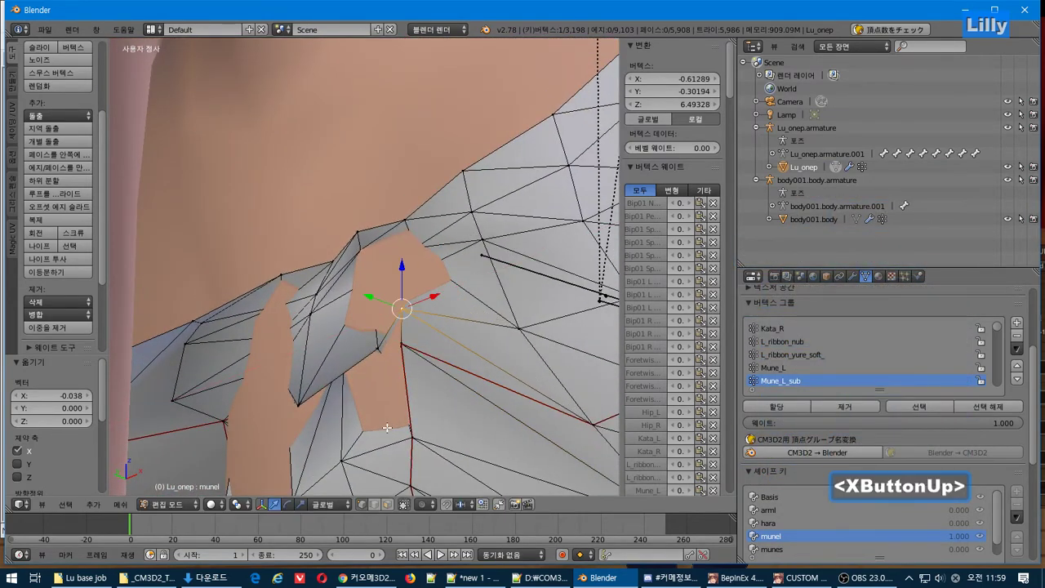
left_click(400, 345)
left_click_drag(430, 373, 393, 380)
left_click(411, 229)
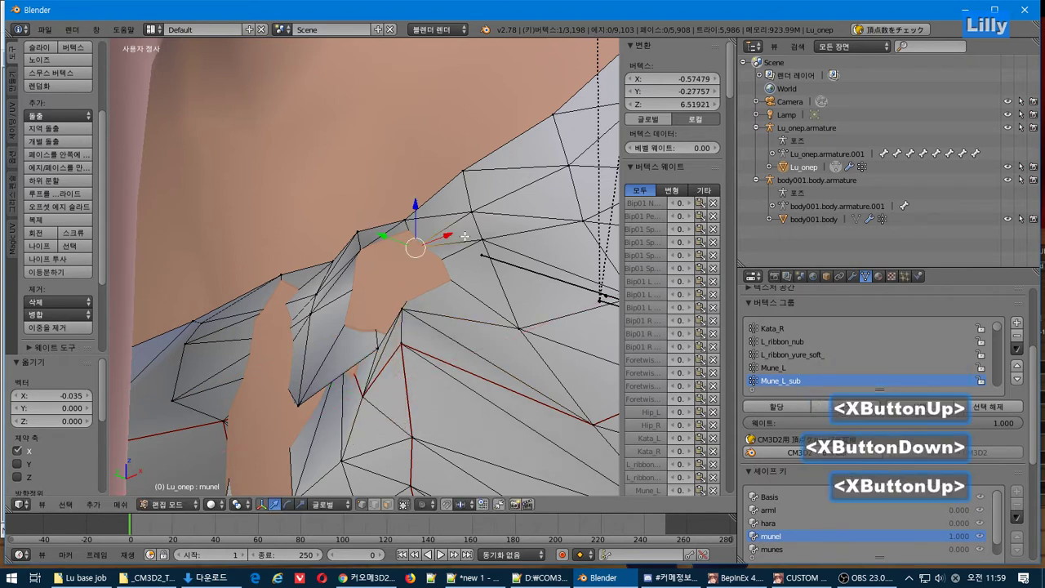
left_click_drag(449, 239, 424, 280)
Pull the two sunken vertices at the last small opening below the armhole edge outward along X, the second by -0.007
middle_click_drag(425, 281, 450, 237)
scroll(362, 306, "down", 6)
scroll(482, 282, "up", 4)
scroll(450, 235, "up", 3)
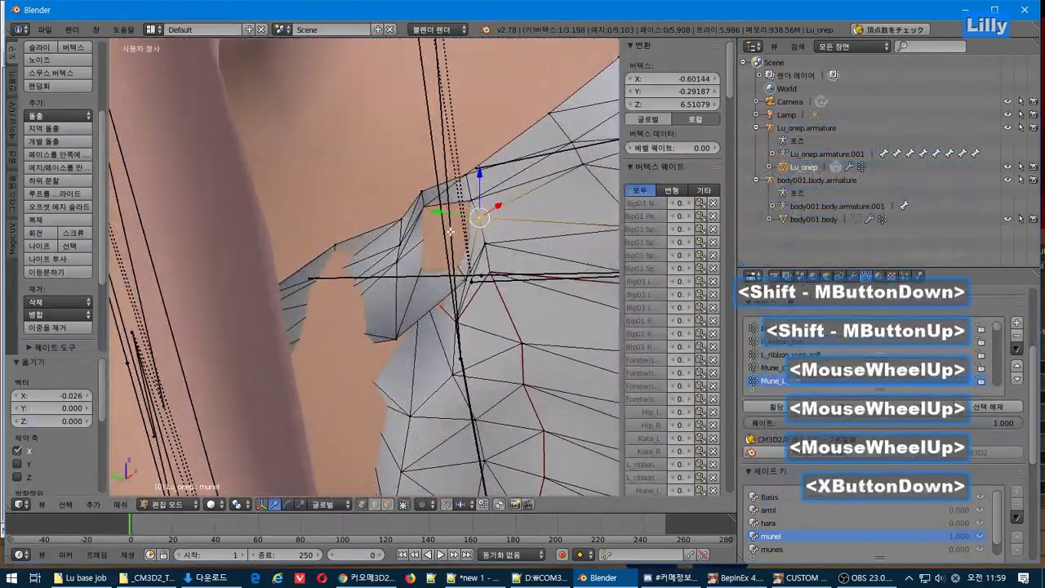
right_click(450, 232)
left_click_drag(456, 216, 451, 218)
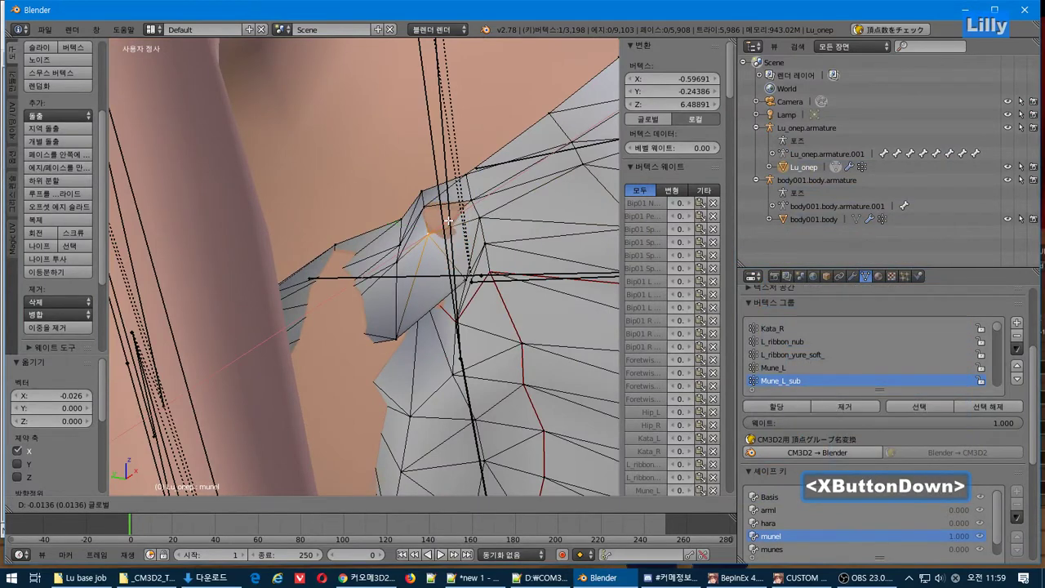
left_click(444, 223)
left_click_drag(447, 197, 438, 201)
Move the two vertices at the upper end of the narrow gap beside the arm -0.008 along X, and one of them a further -0.010
middle_click_drag(447, 324, 411, 302)
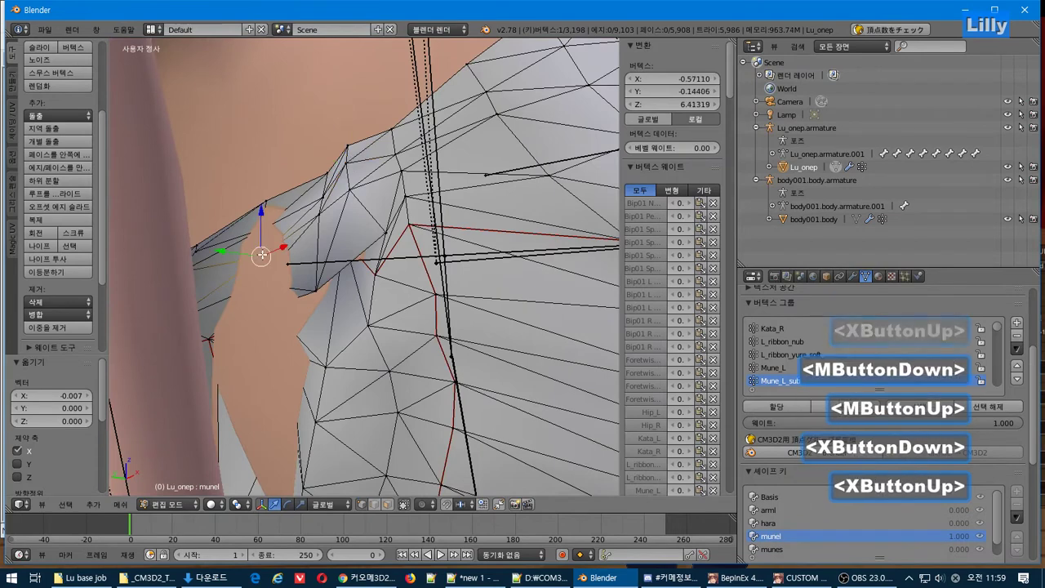
right_click(266, 229, "shift")
left_click_drag(286, 233, 279, 237)
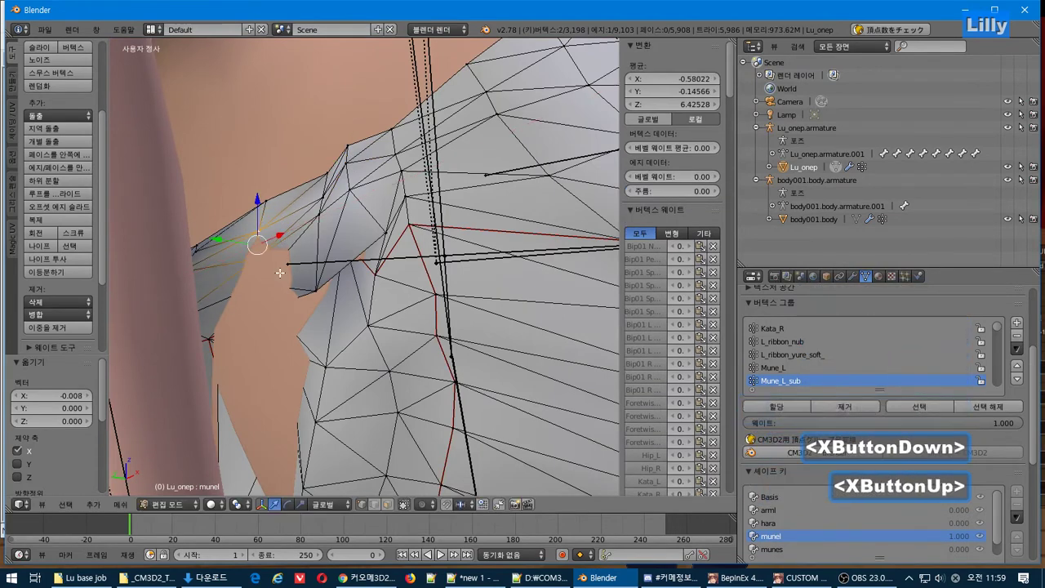
right_click(270, 294)
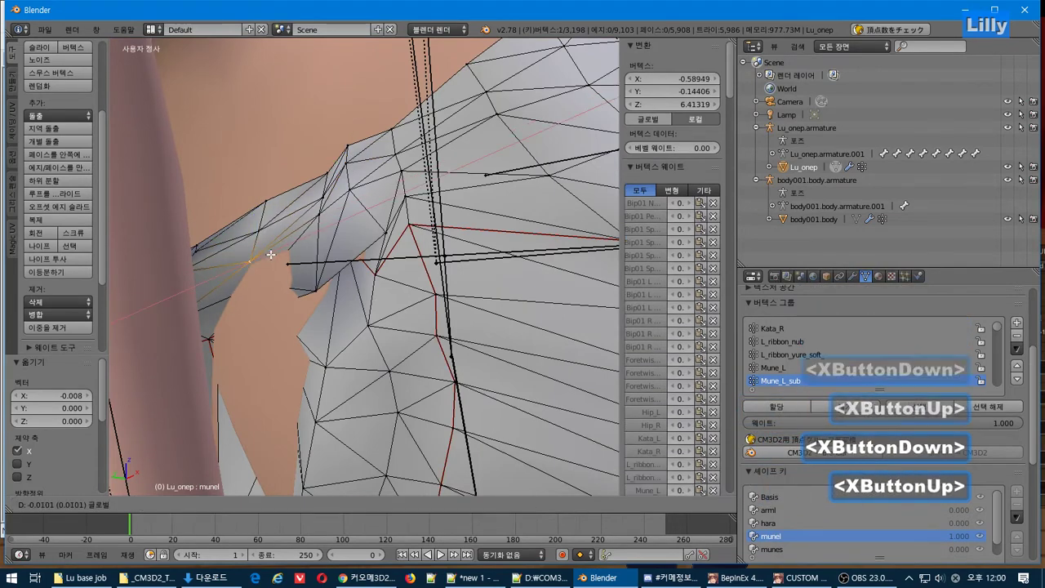
Move the sunken vertex across the upper part of the narrow gap about -0.031 along X and the one above it -0.020
key("g")
key("x")
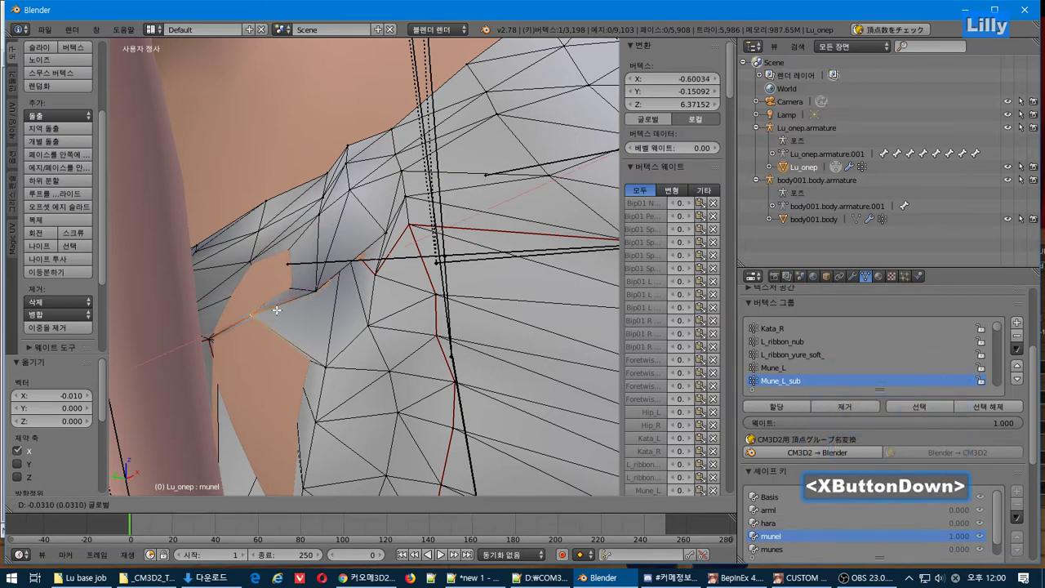
right_click(260, 285)
left_click_drag(287, 280, 276, 285)
left_click(277, 285)
Move the sunken vertex on the narrow gap's inner edge -0.049 along X and the one on its arm side -0.008
right_click(269, 357)
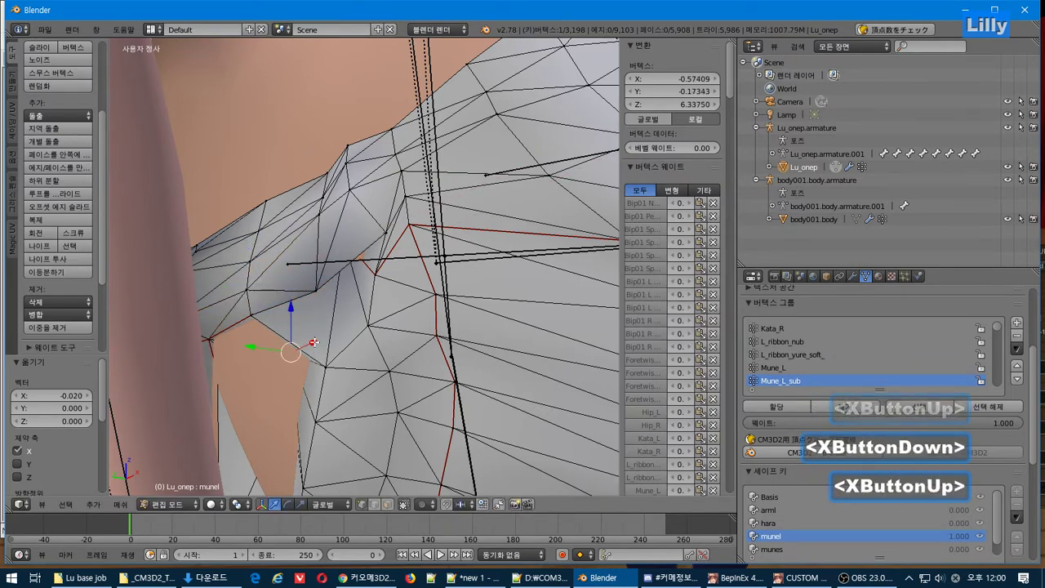
key("g")
key("x")
left_click(285, 358)
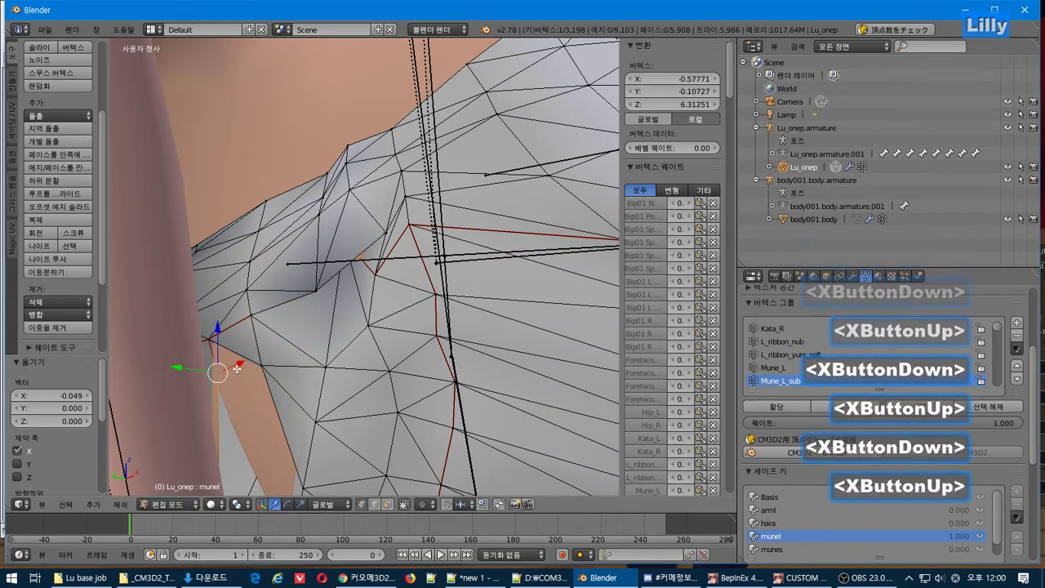
key("g")
key("x")
left_click(234, 366)
Move the lower vertex on the narrow gap's inner edge 0.021 along X
middle_click_drag(235, 367, 320, 407)
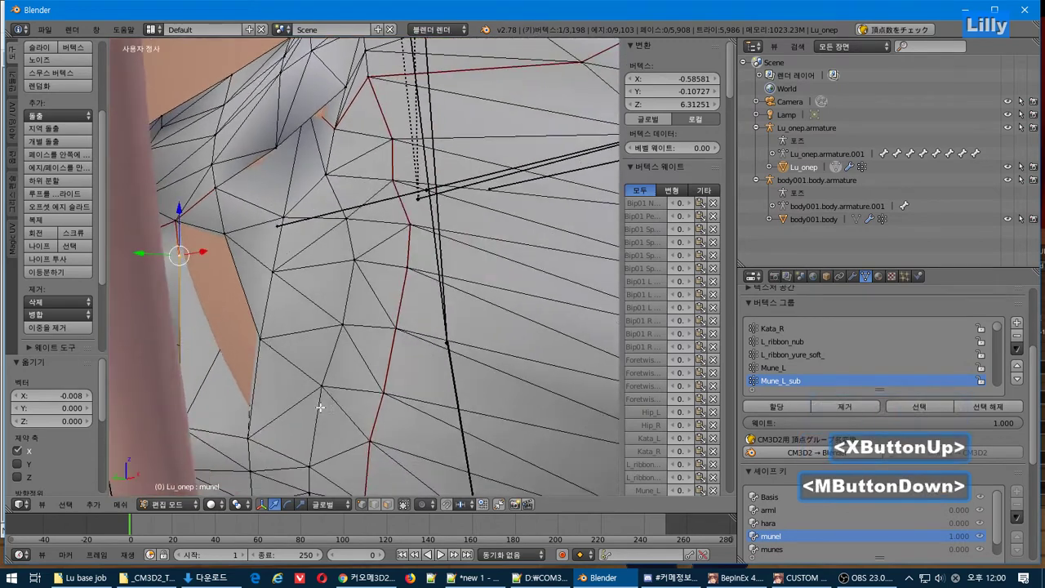
right_click(249, 325)
key("g")
key("x")
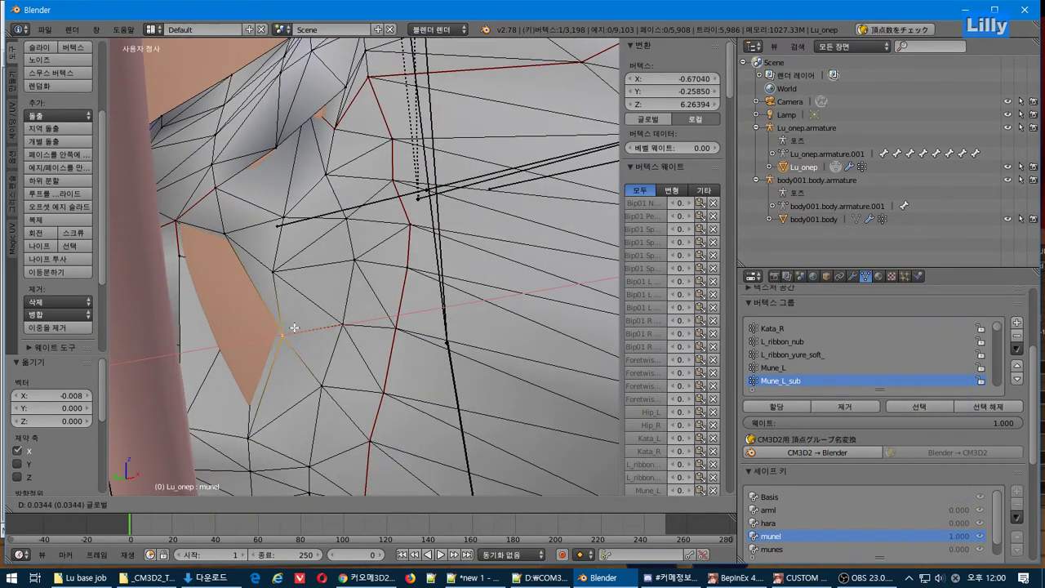
left_click(289, 329)
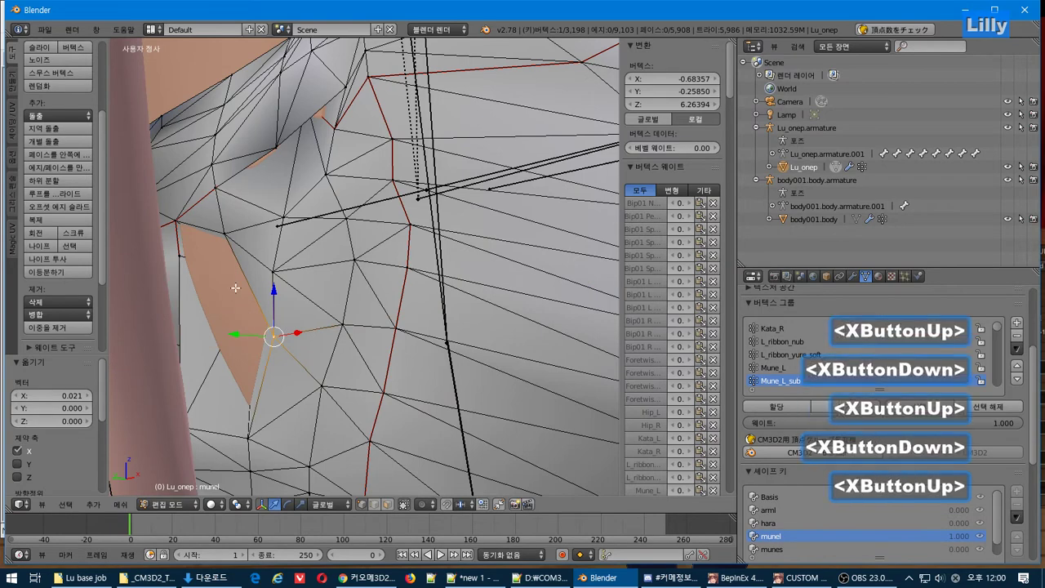
key("a")
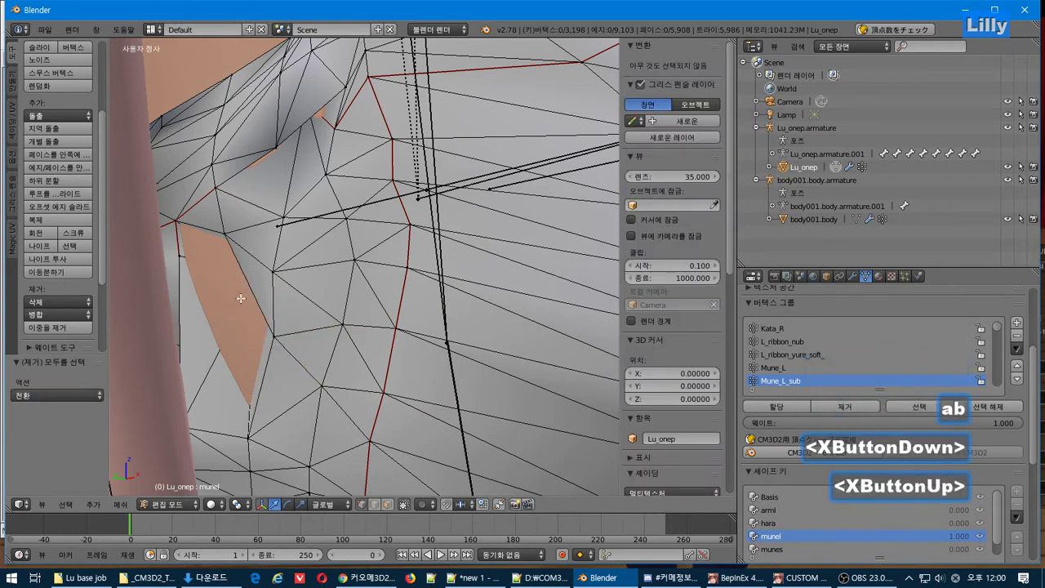
left_click_drag(275, 251, 170, 357)
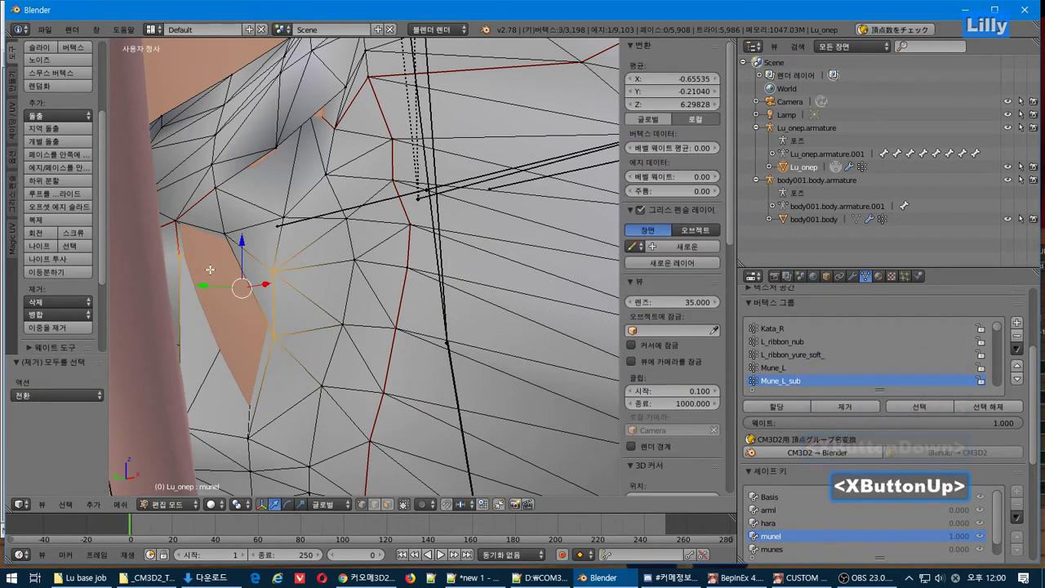
right_click(185, 256, "shift")
right_click(275, 273, "shift")
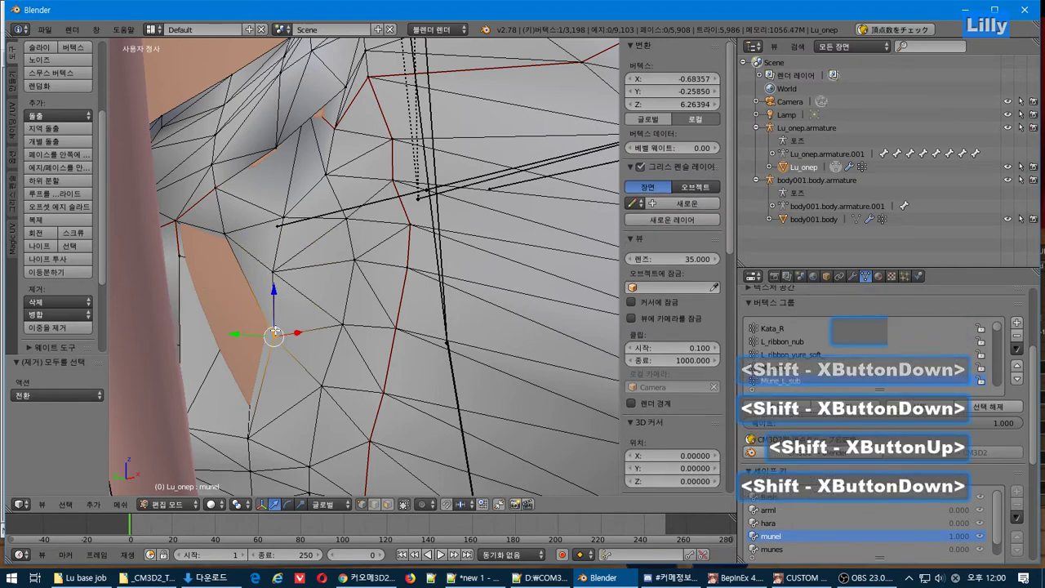
right_click(273, 335, "shift")
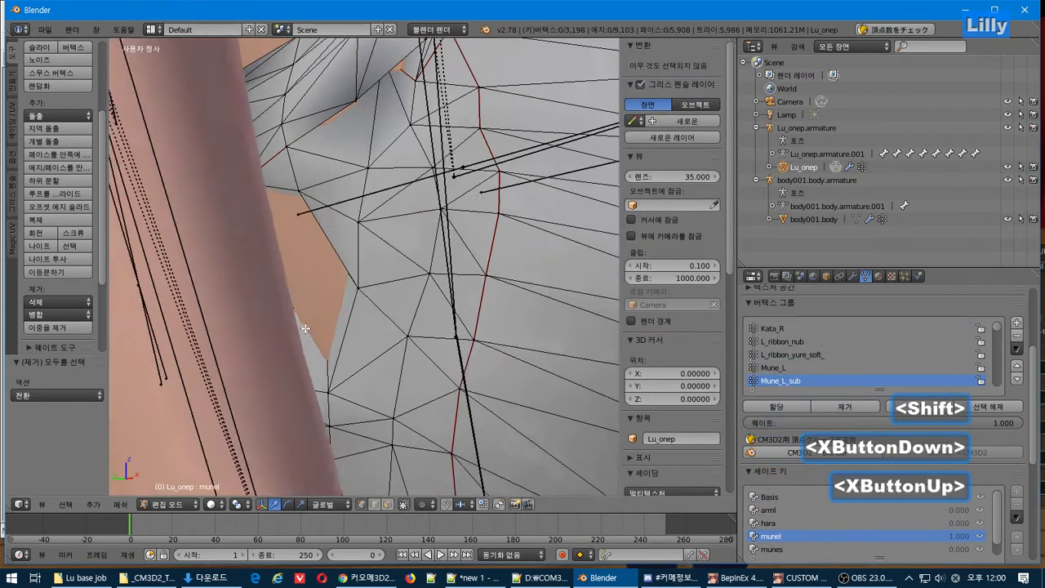
Move the sunken vertex in the dark slit below the armhole -0.025 along X
middle_click_drag(237, 297, 404, 318)
scroll(338, 331, "up", 2)
scroll(297, 346, "down", 4)
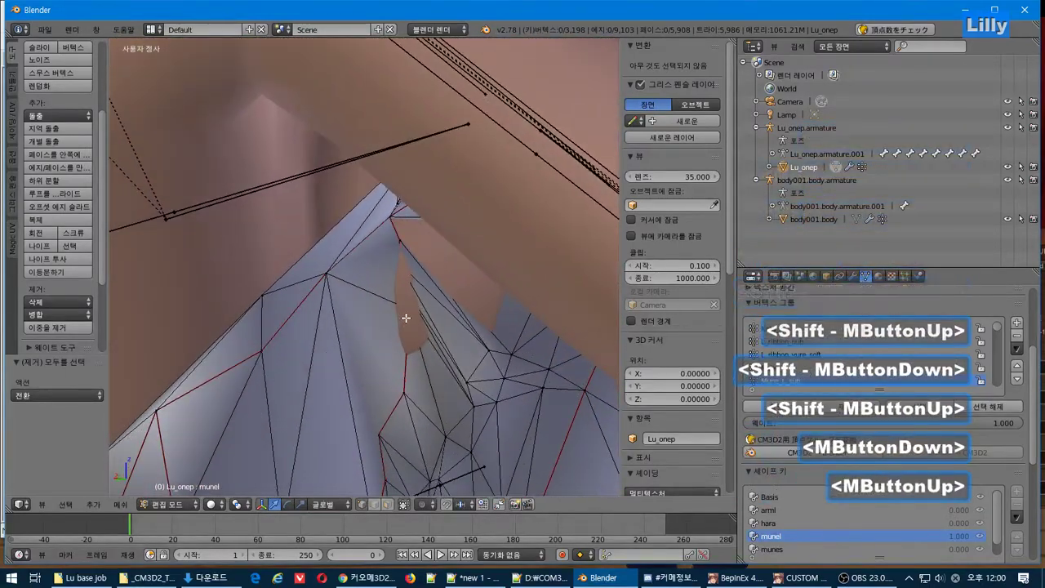
right_click(408, 309)
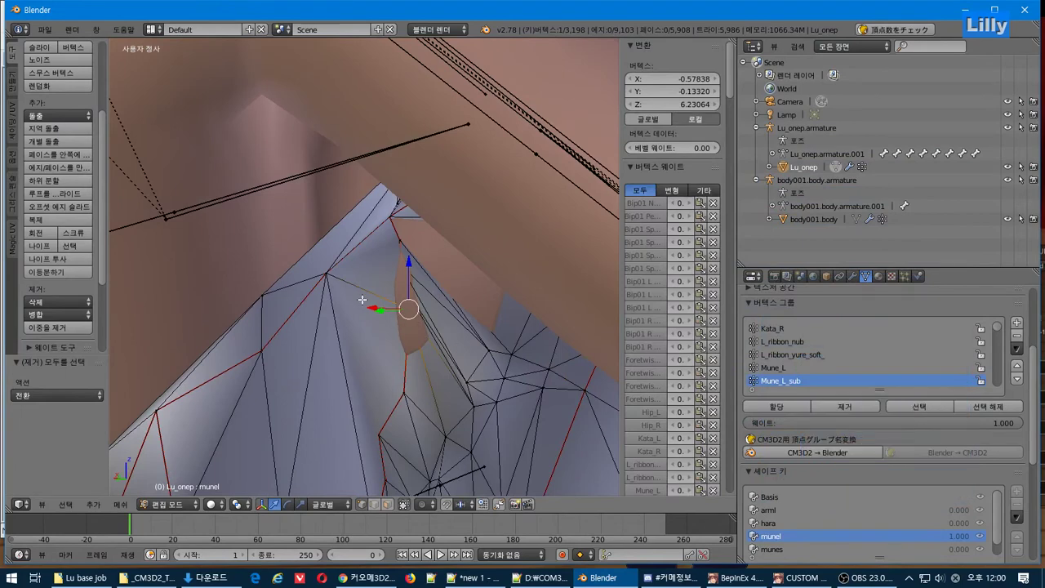
left_click_drag(375, 308, 392, 307)
Move the vertex just above it on the slit's edge -0.017 along X
middle_click_drag(435, 333, 356, 340)
scroll(356, 339, "up", 1)
scroll(356, 340, "up", 1)
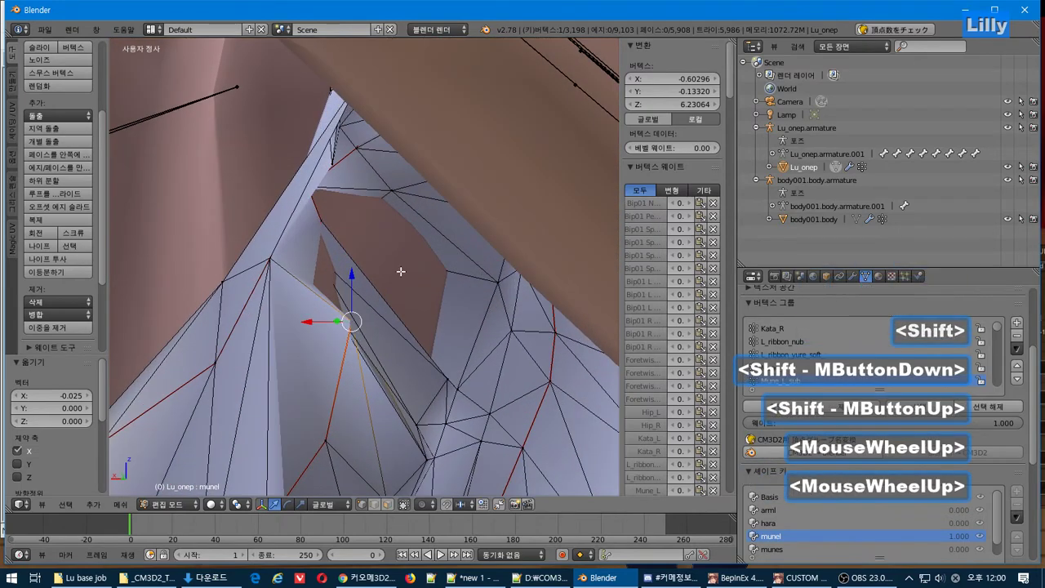
key("a")
right_click(325, 267)
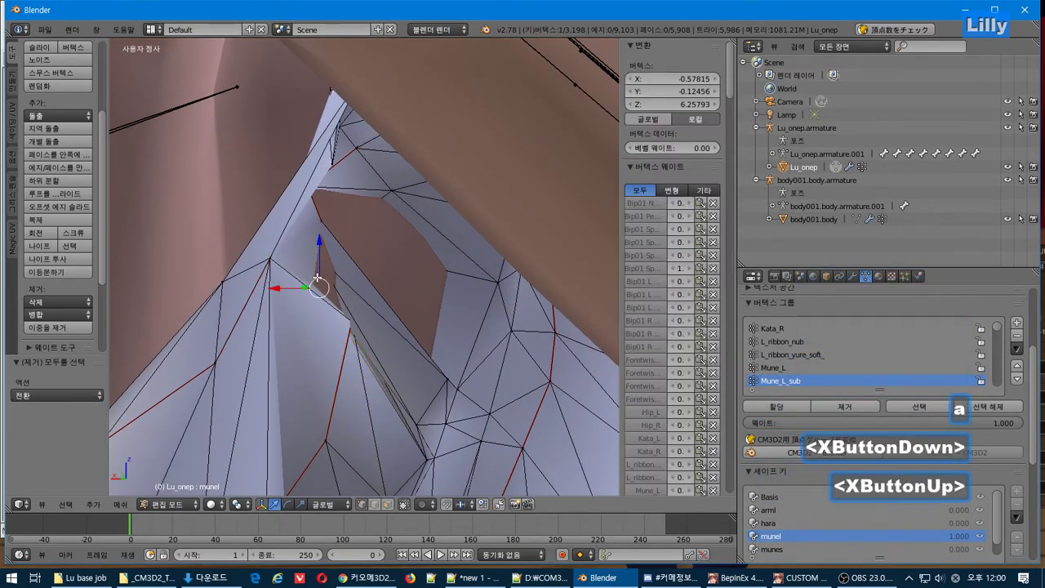
key("g")
key("x")
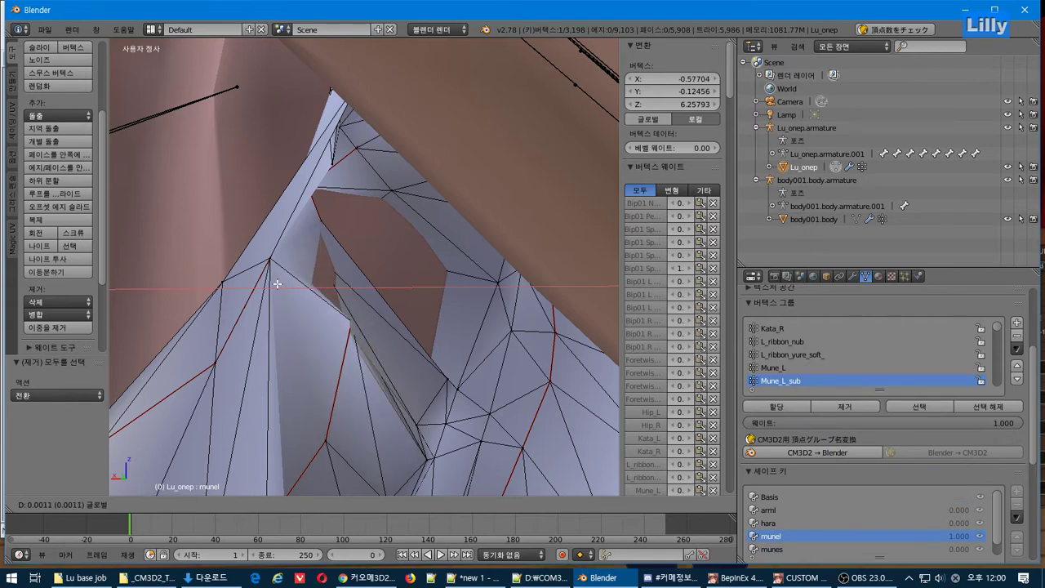
left_click(297, 283)
Find the hidden vertex on the edge of the remaining armhole opening and move it -0.062 along X
middle_click_drag(296, 283, 387, 264)
right_click(310, 213)
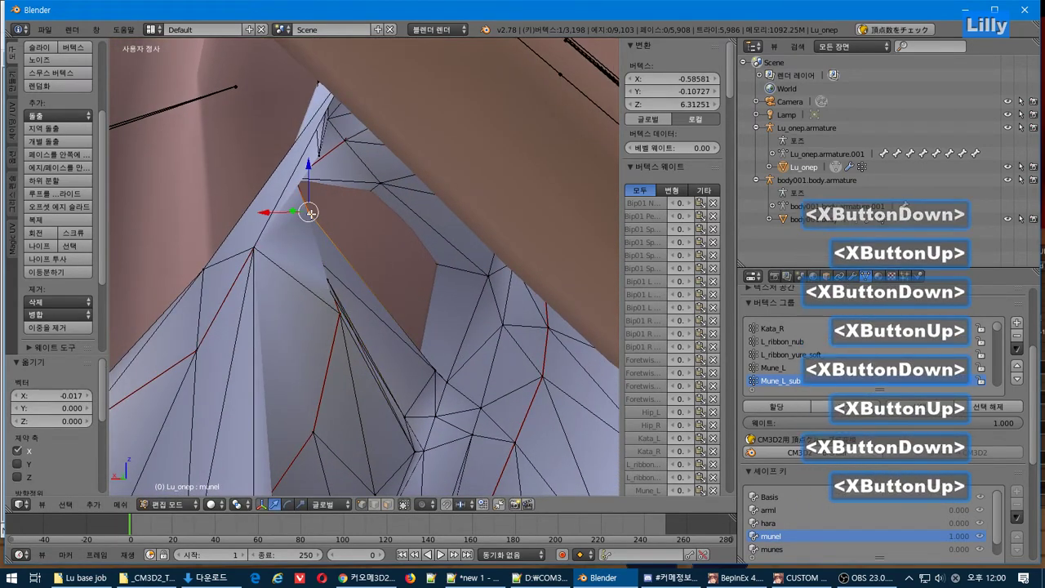
left_click(402, 505)
right_click(372, 254)
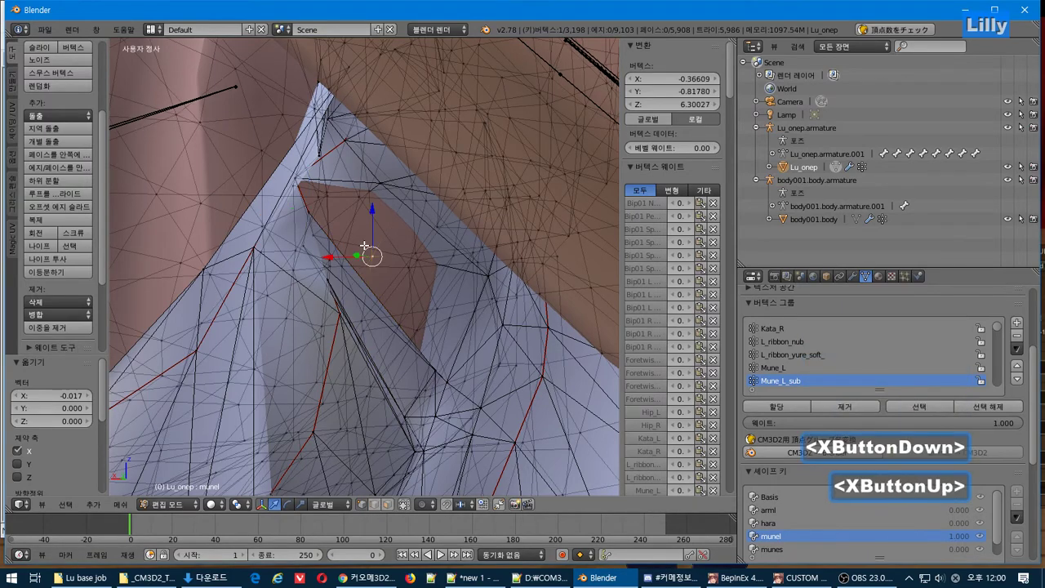
middle_click_drag(372, 257, 348, 253)
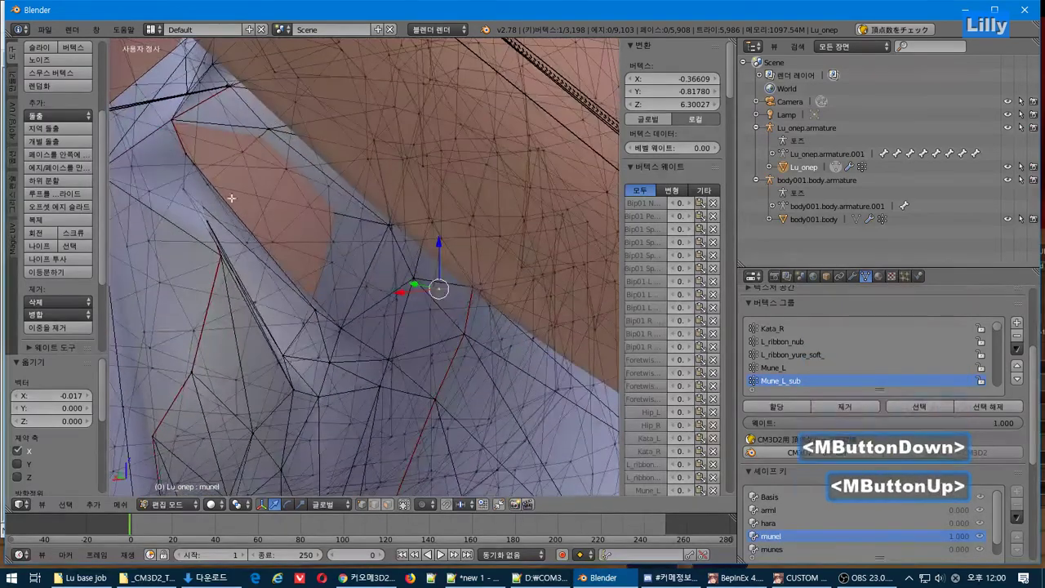
right_click(208, 186)
left_click(403, 504)
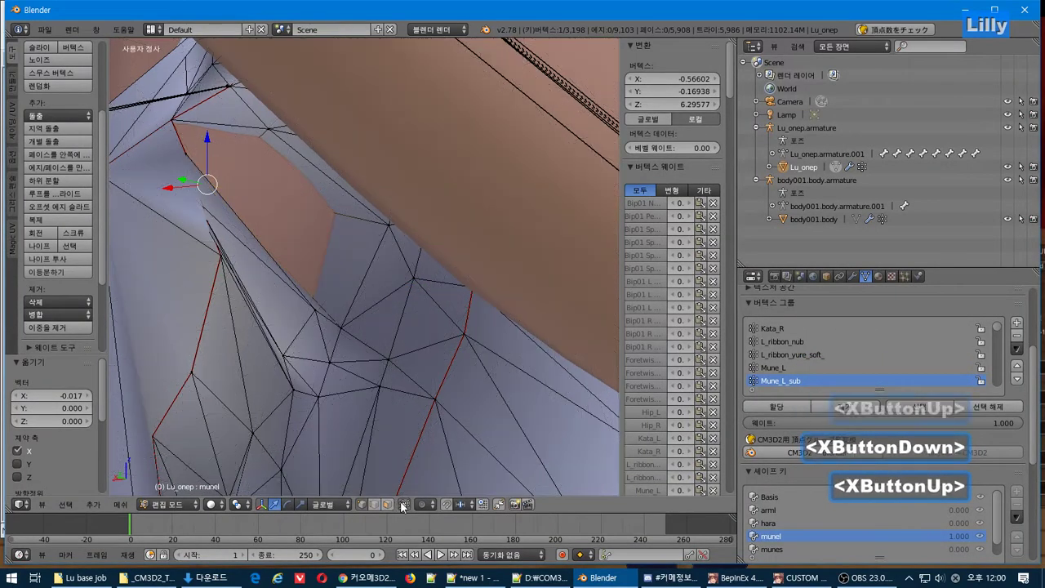
left_click_drag(172, 191, 236, 179)
scroll(266, 217, "down", 7)
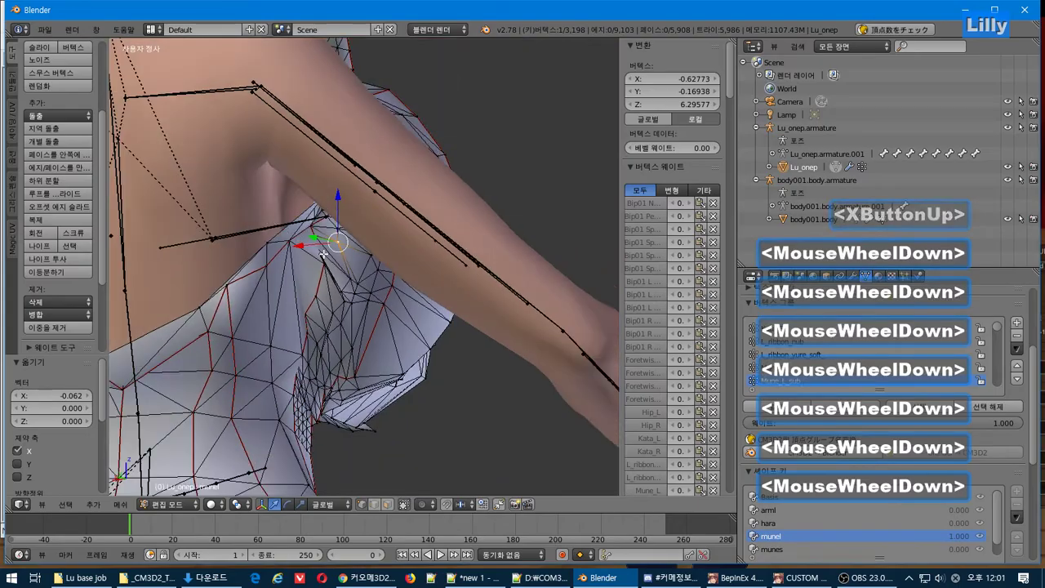
Return to Object Mode and check the dress's chest from the front with the munel shape key at 1.000
scroll(347, 313, "up", 1)
middle_click_drag(400, 278, 375, 298)
scroll(346, 312, "down", 7)
key("Tab")
scroll(423, 283, "up", 3)
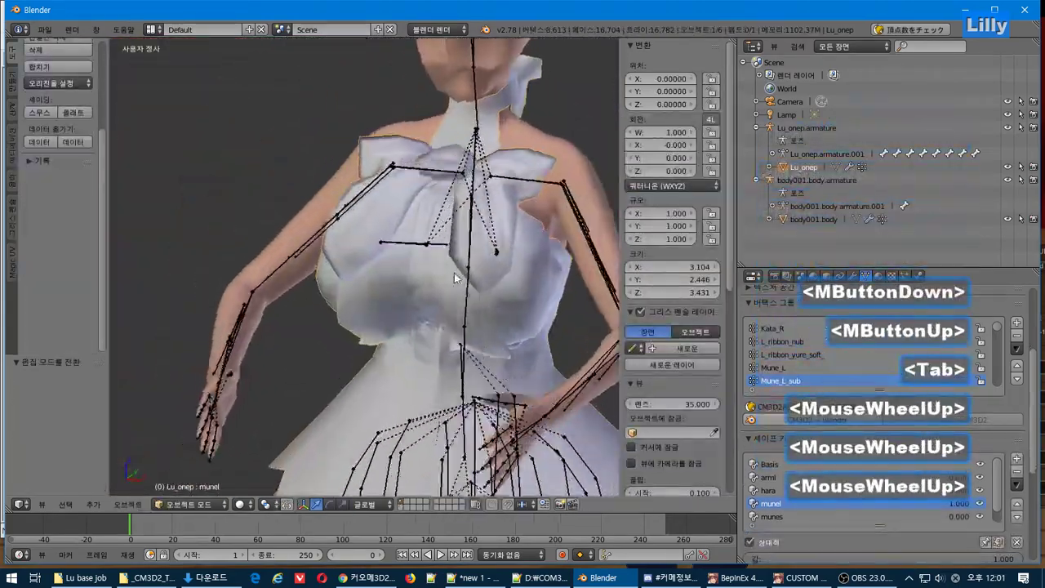
middle_click_drag(498, 270, 509, 267)
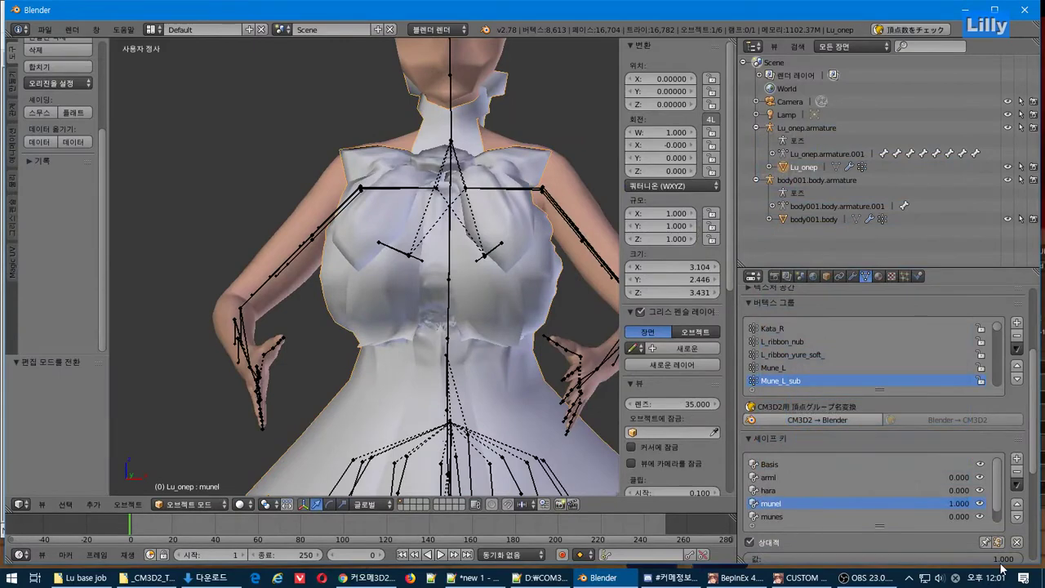
mouse_move(957, 558)
left_mouse_down()
mouse_move(678, 559)
mouse_move(940, 558)
left_mouse_up()
Export the dress in CM3D2 model format over Lu_onep.model in the Lu base job folder
left_click(45, 29)
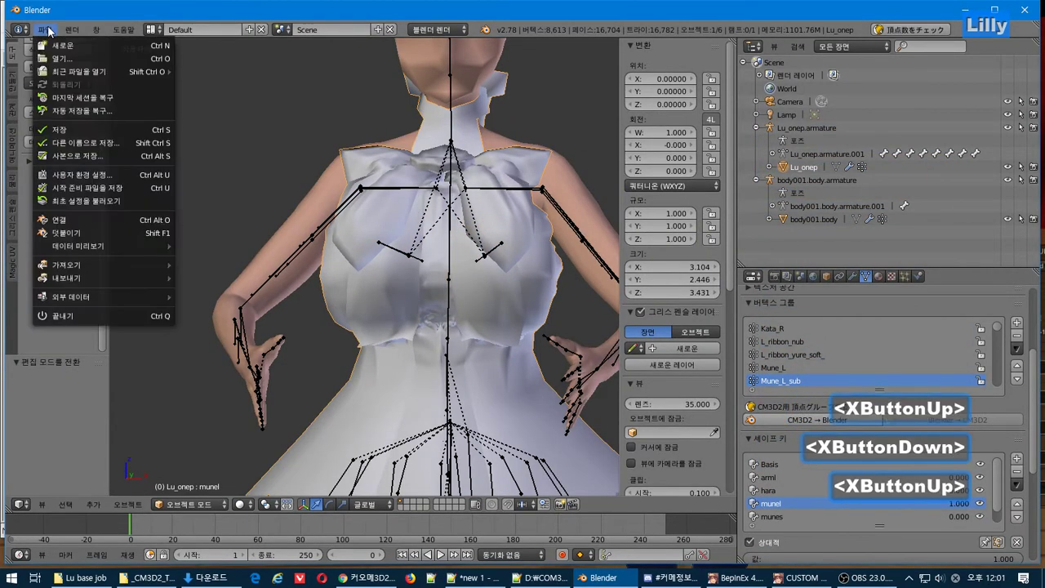
mouse_move(106, 277)
left_click(233, 396)
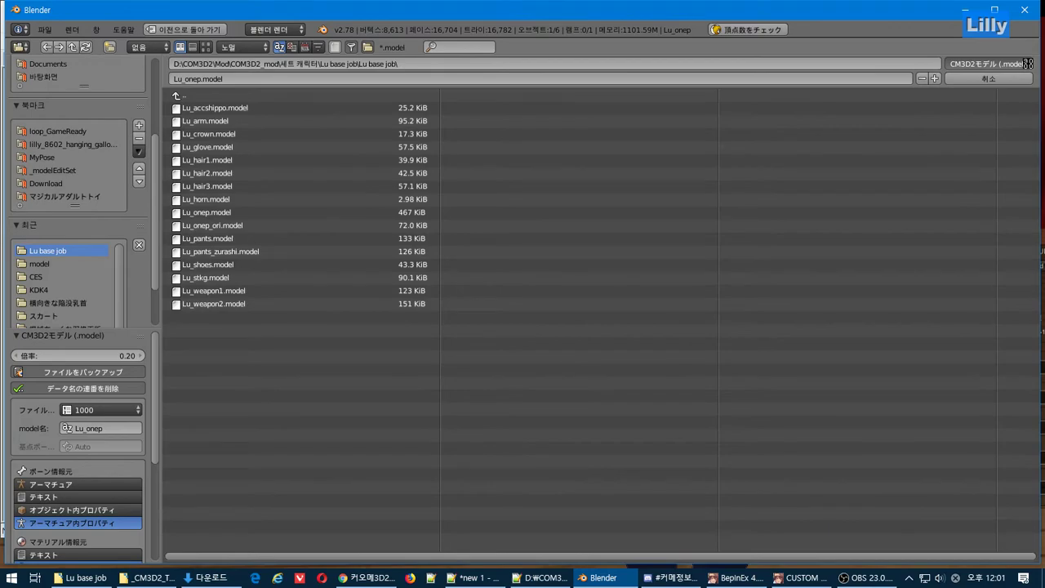
left_click(1028, 63)
Switch to CUSTOM ORDER MAID 3D 2 and inspect the dress from the front, back and side while lowering the chest size to about 102
key("alt+Tab")
key("Tab")
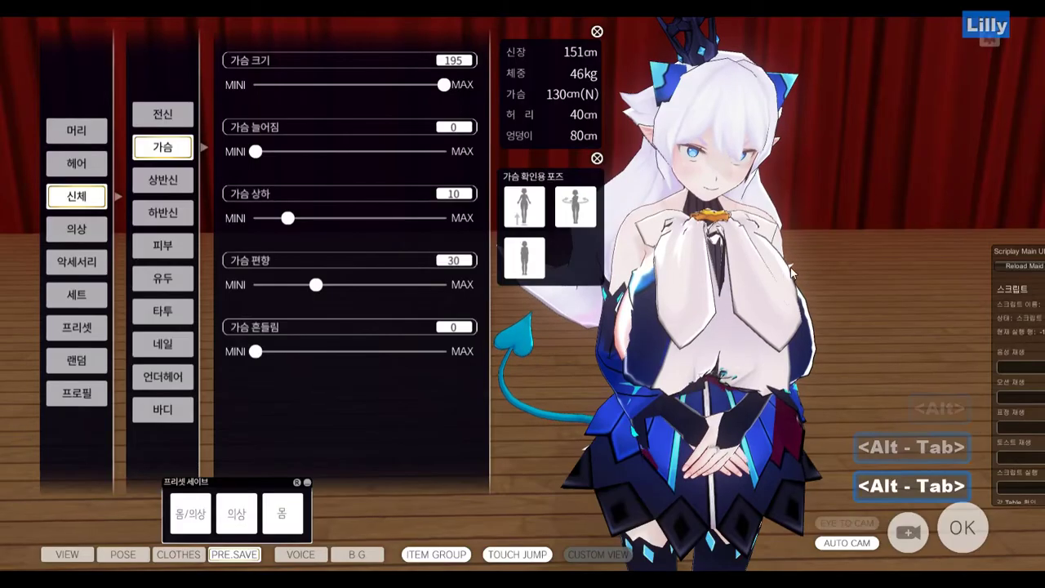
middle_click(792, 273)
right_click_drag(791, 273, 620, 302)
right_click_drag(859, 343, 669, 336)
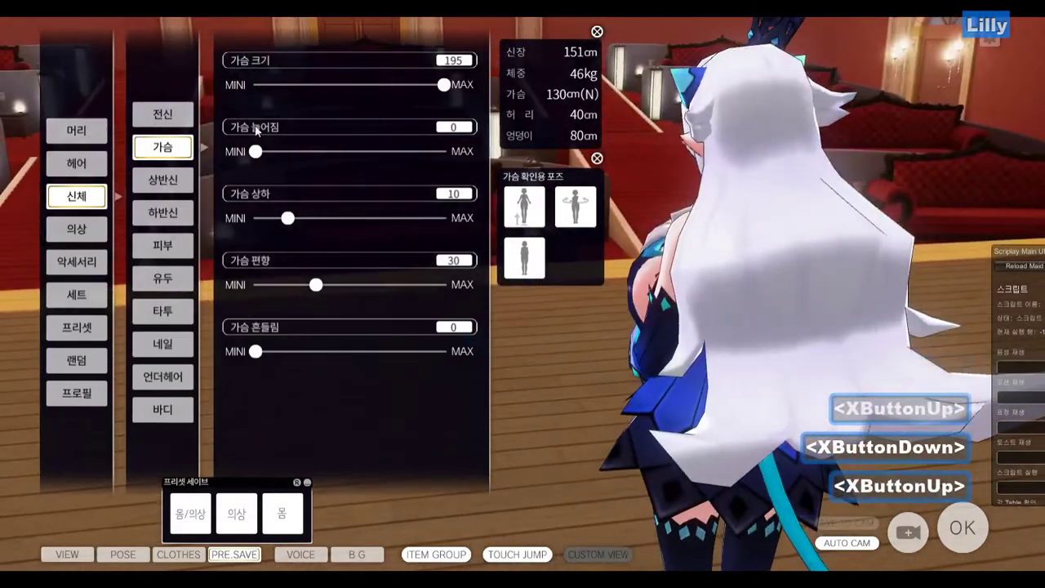
key("shift+i")
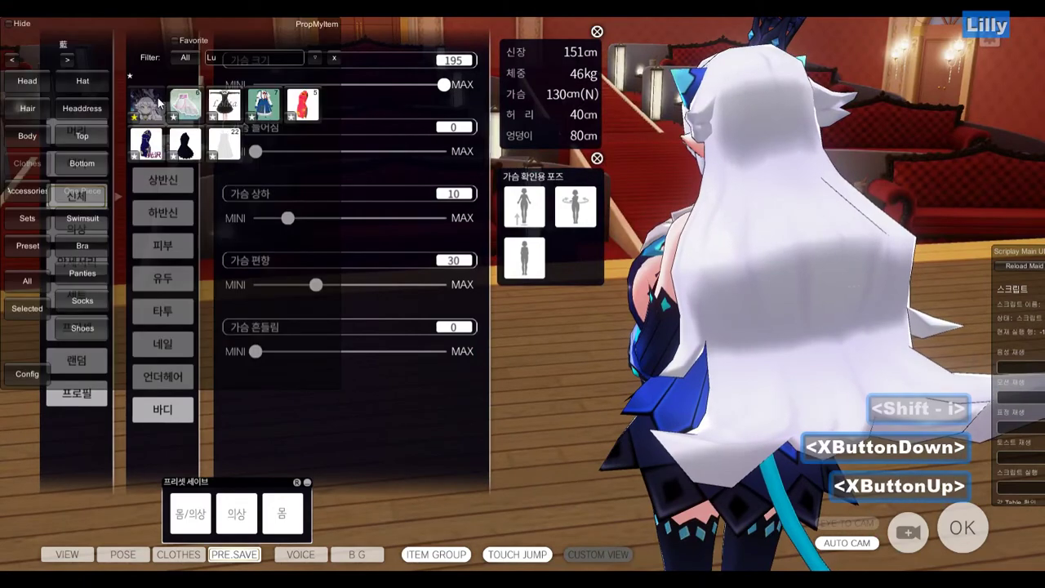
key("shift+i")
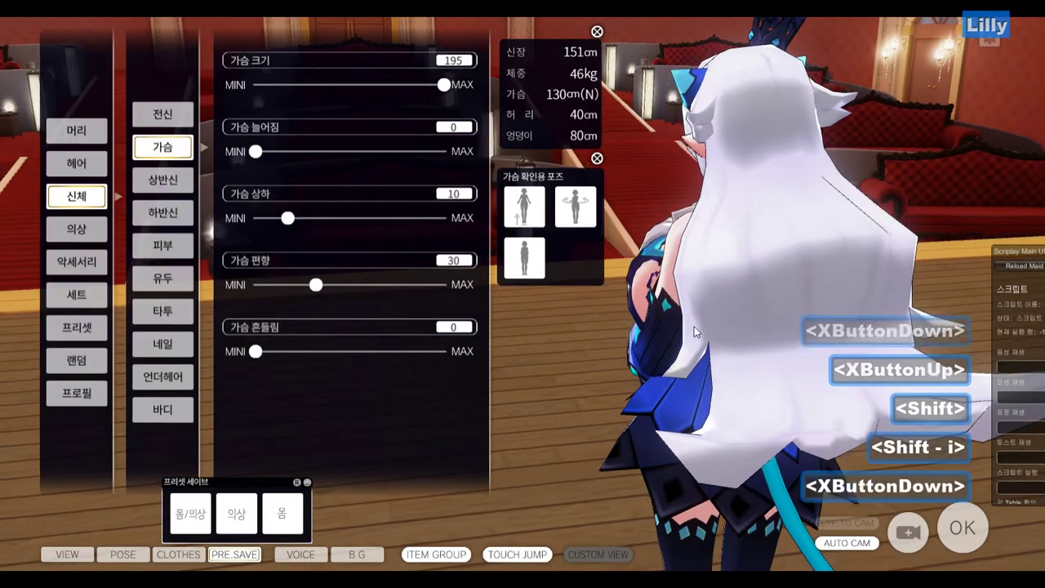
right_click_drag(694, 331, 816, 332)
left_click_drag(444, 86, 389, 89)
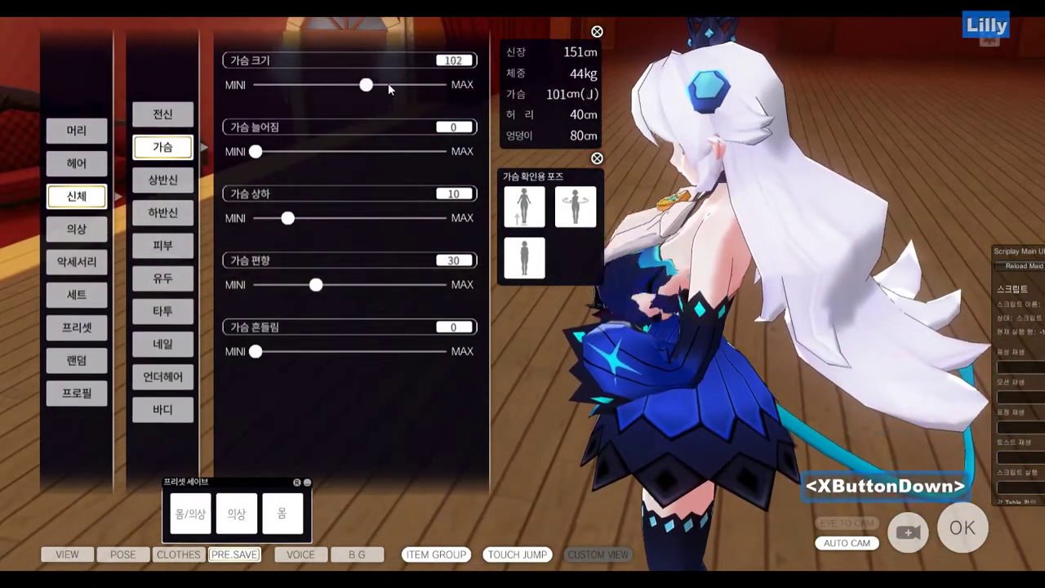
Switch back to Blender and export the dress again as Lu_onep.model in CM3D2 model format
key("alt+Tab")
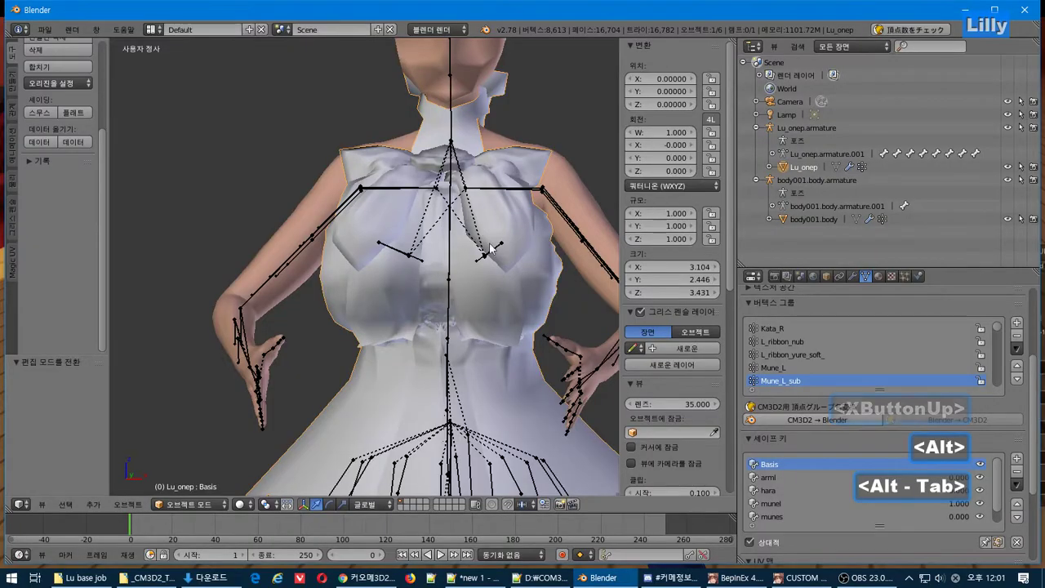
right_click(486, 268)
right_click(479, 372)
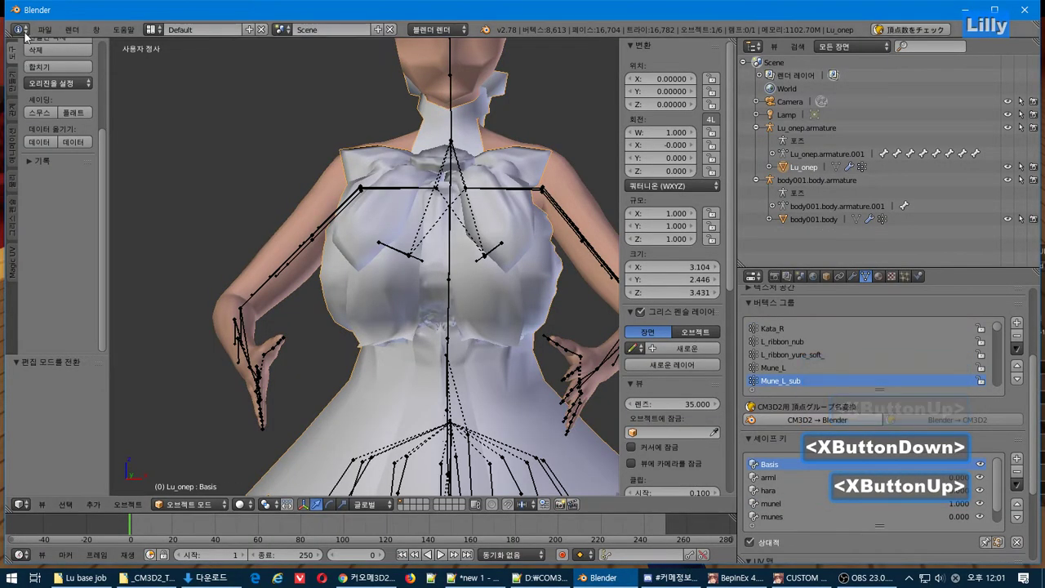
left_click(45, 29)
mouse_move(66, 278)
left_click(237, 396)
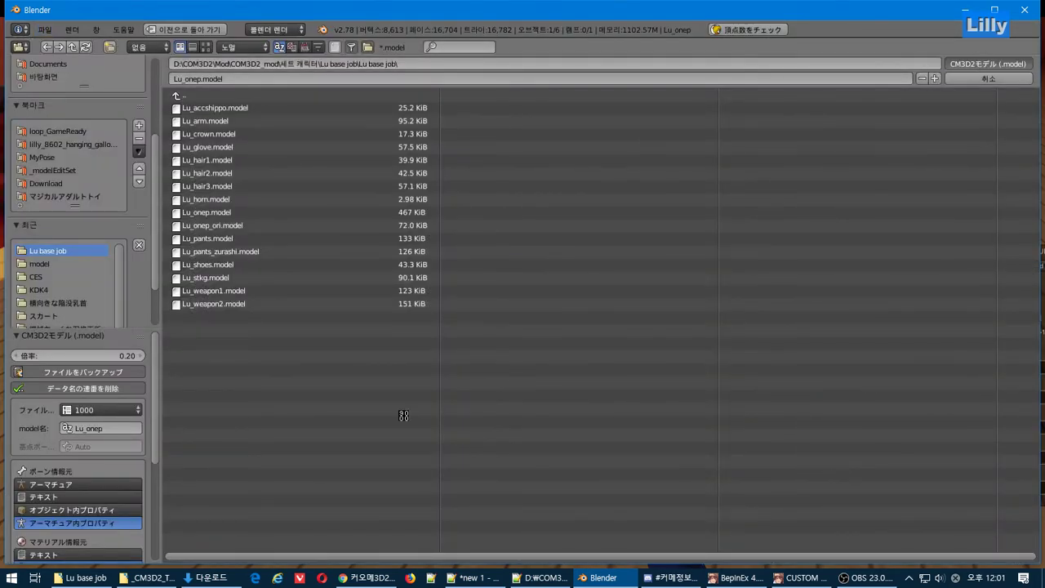
Switch to CUSTOM ORDER MAID 3D 2 and re-apply the first outfit in the item list filtered by Lu
key("alt+Tab")
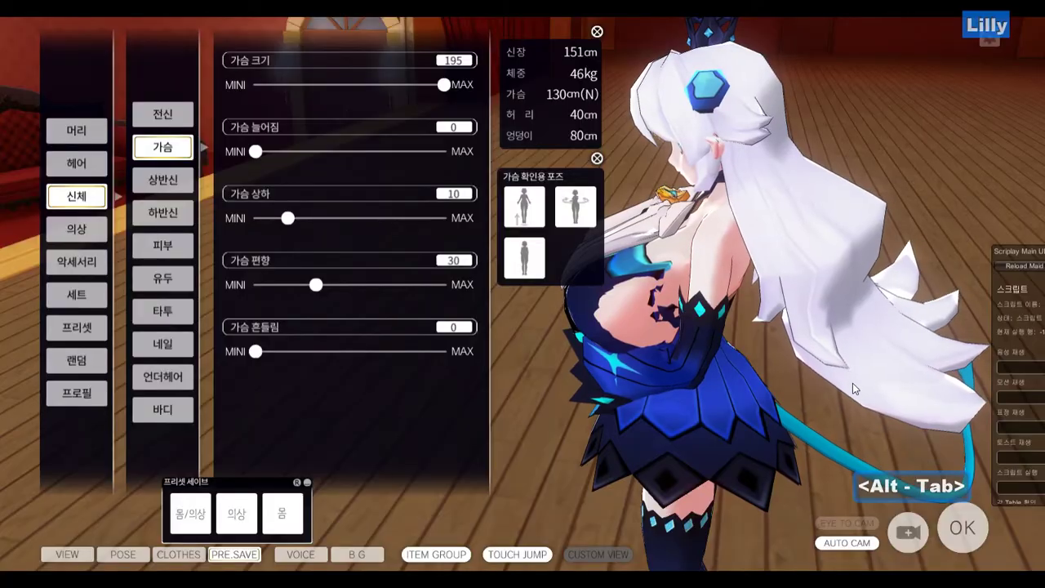
left_click_drag(853, 383, 588, 367)
key("shift+i")
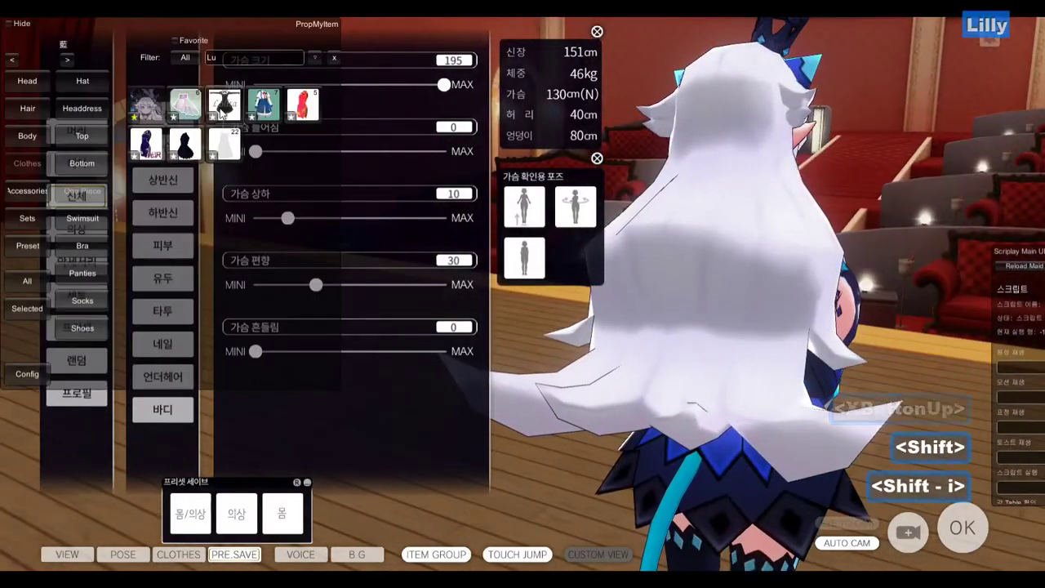
left_click(148, 107)
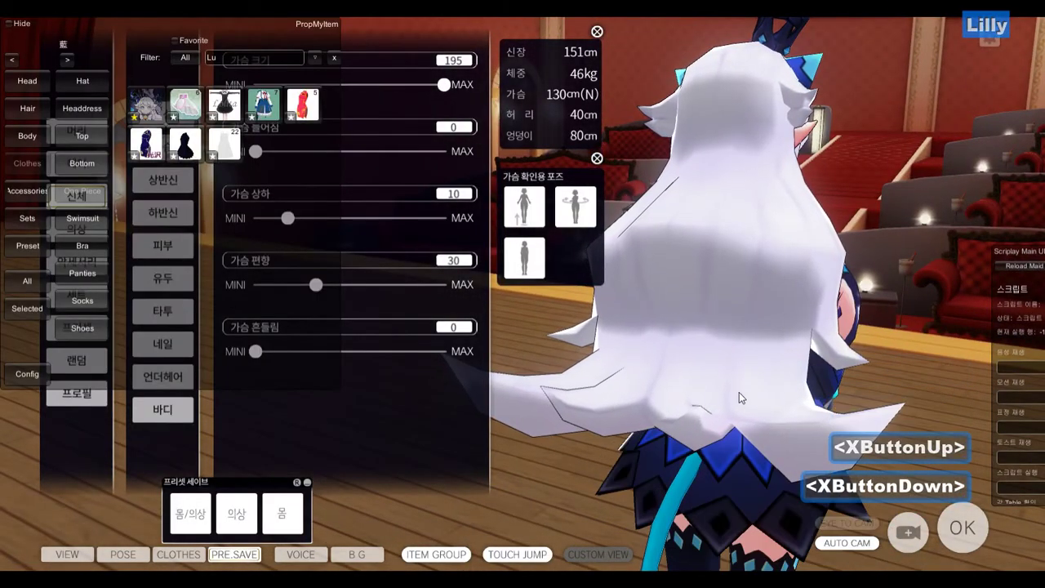
Lower the chest size to about 101 and examine the reloaded dress from the front and side for skin poking through
left_click_drag(876, 342, 578, 346, "shift")
left_click_drag(420, 75, 360, 85)
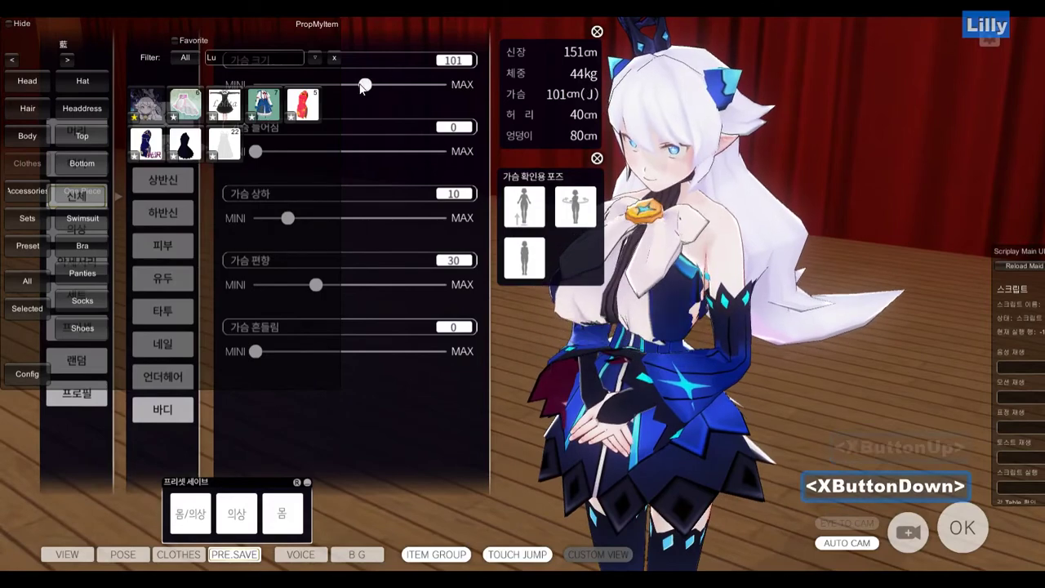
left_click_drag(668, 288, 842, 264)
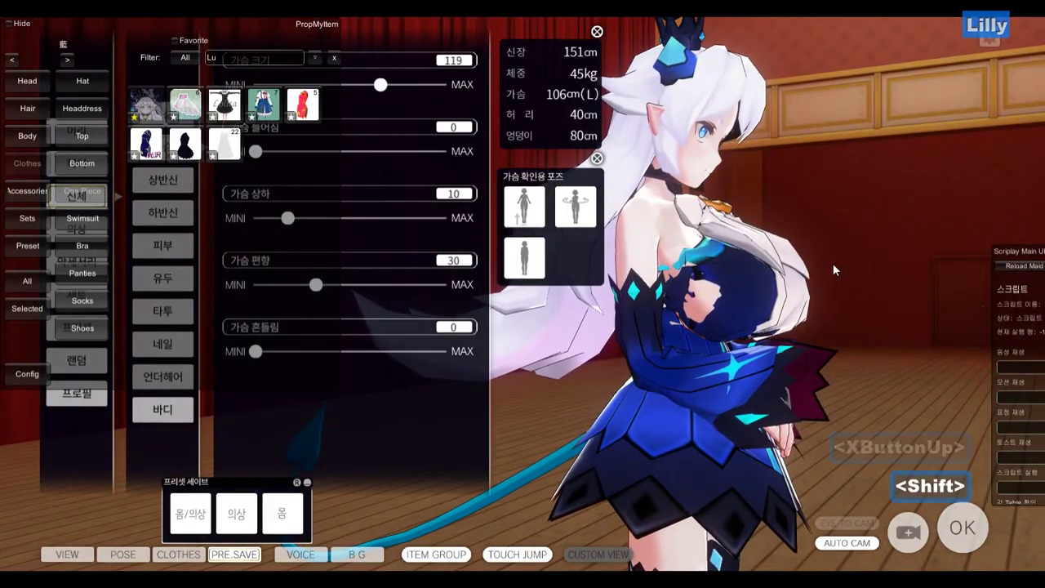
Switch to Notepad++ and write "어쩔수 없넹..쩝.." on line 29 of the new 1 note
key("alt+Tab")
scroll(473, 271, "up", 2)
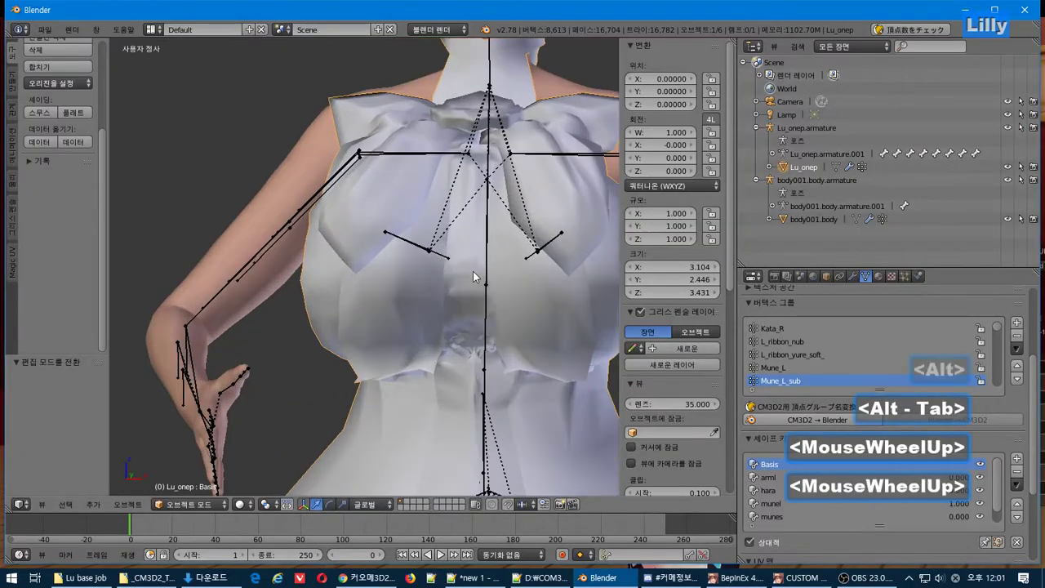
middle_click_drag(473, 272, 551, 282)
key("alt+Tab")
key("alt+Tab")
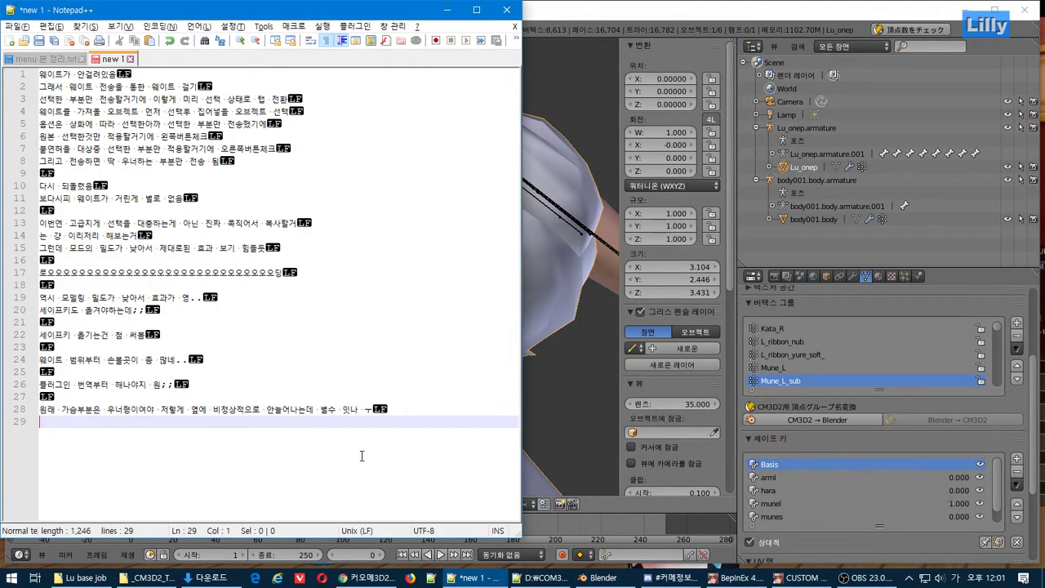
type("어쩔수 없")
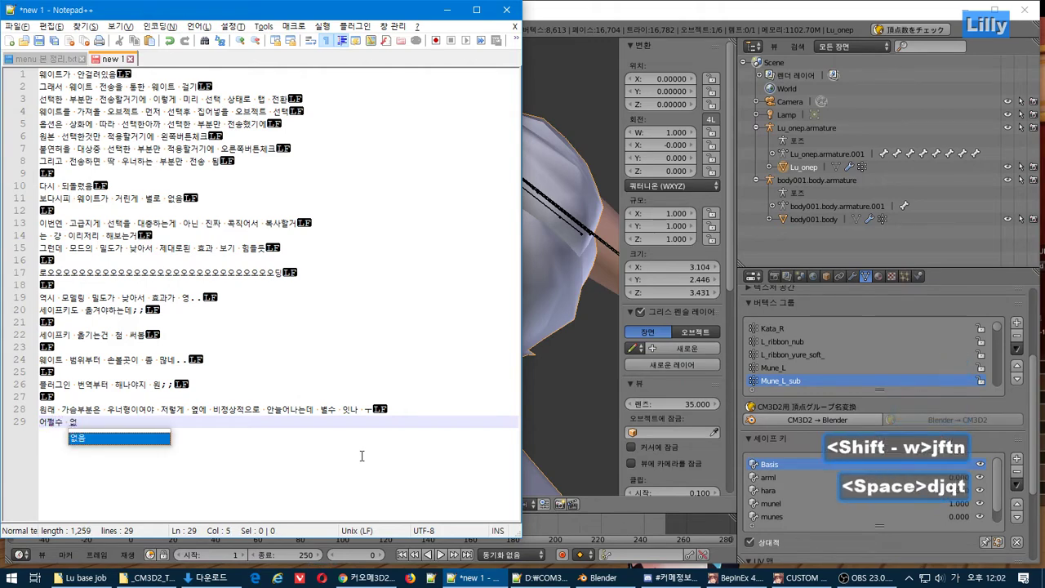
type("넹..ㅉ")
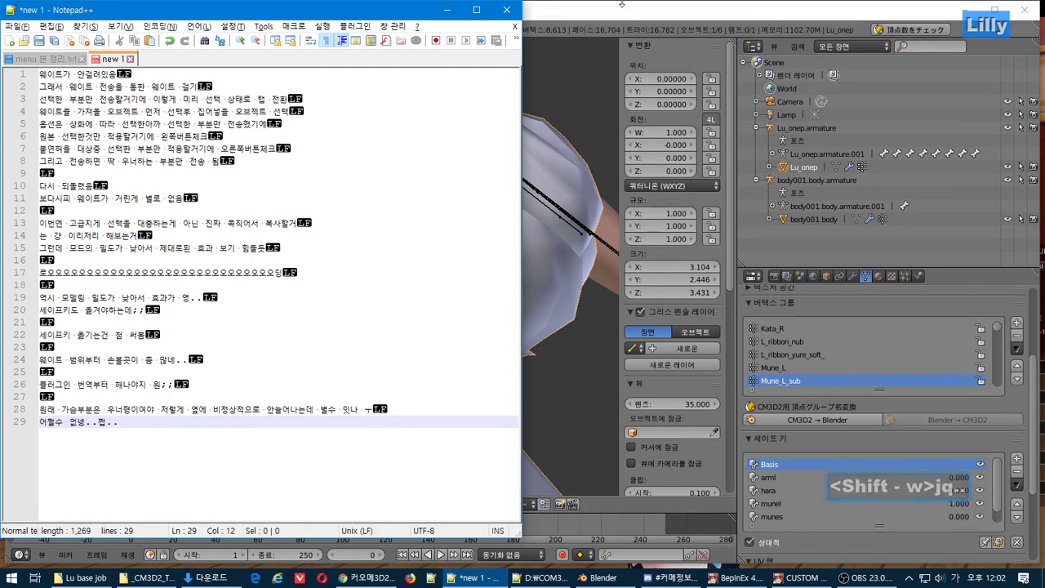
Switch back to Blender and set the munel shape key to 0 on both the Lu_onep dress and body001.body
key("alt+Tab")
scroll(481, 270, "up", 2)
middle_click_drag(448, 274, 534, 286)
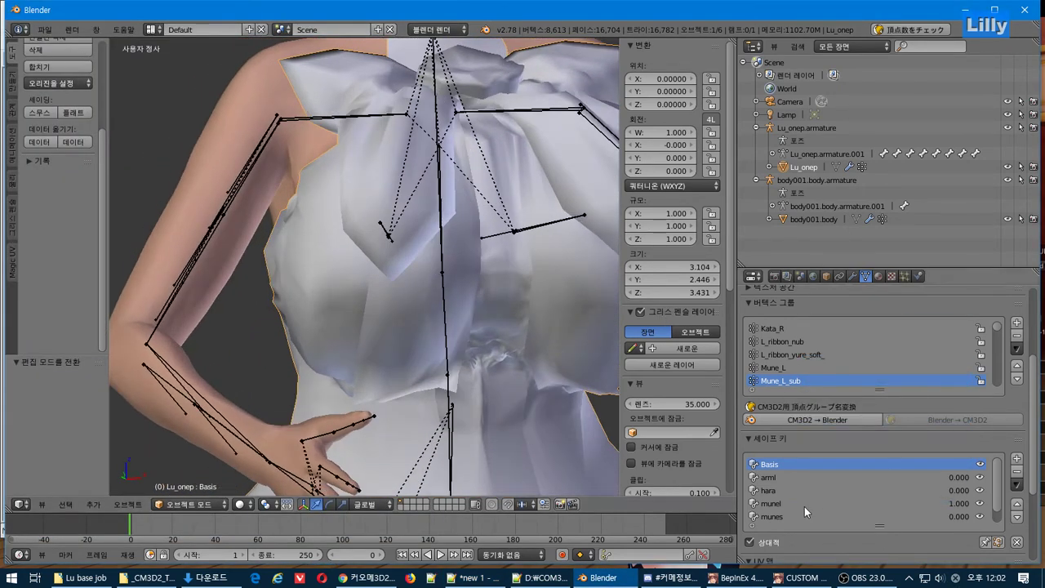
left_click(774, 505)
left_click_drag(1006, 558, 747, 559)
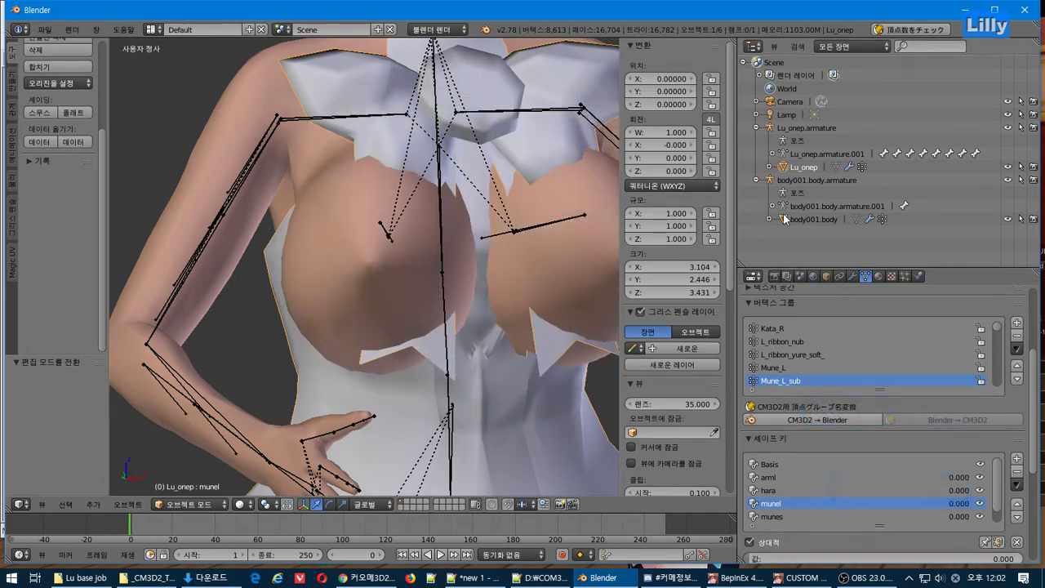
left_click(783, 219)
left_click_drag(964, 558, 727, 551)
right_click(397, 255)
Open Lu_onep in Edit Mode with the munel key active and examine the chest mesh from the front and side
key("Tab")
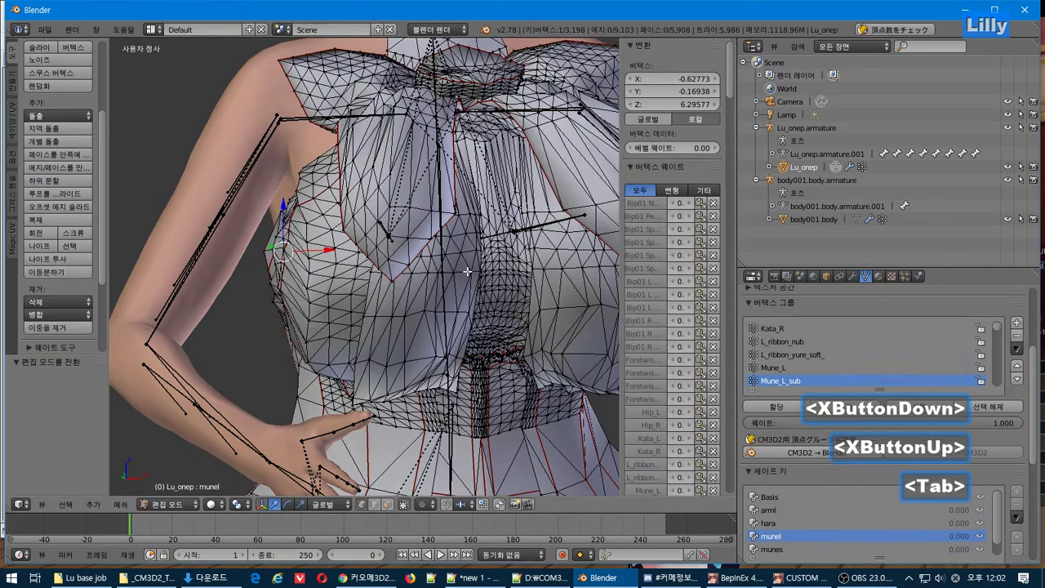
scroll(397, 256, "down", 2)
scroll(494, 258, "up", 1)
middle_click_drag(494, 257, 469, 260)
scroll(490, 294, "down", 2)
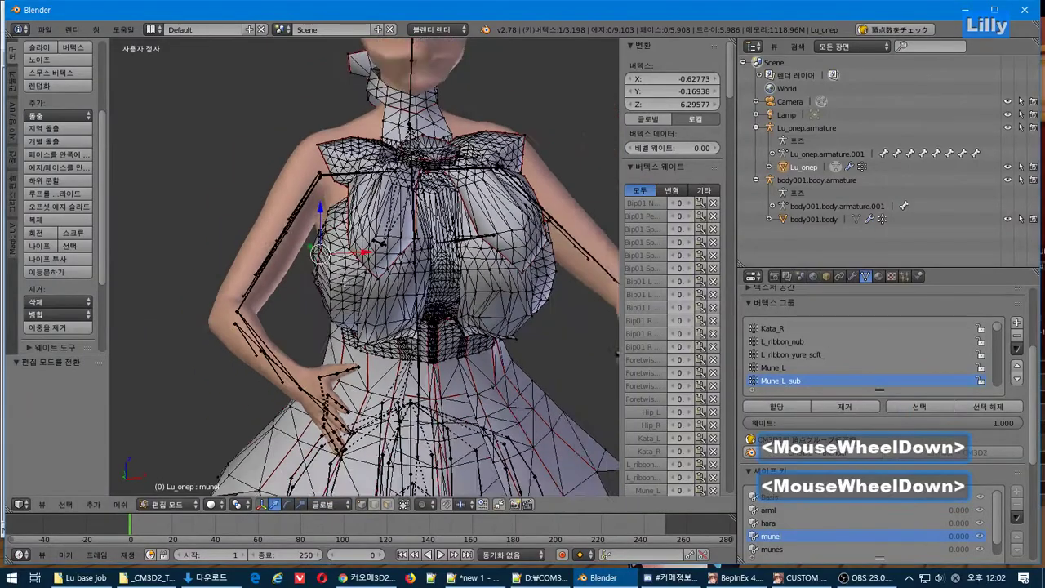
middle_click_drag(490, 294, 467, 308)
scroll(869, 511, "down", 2)
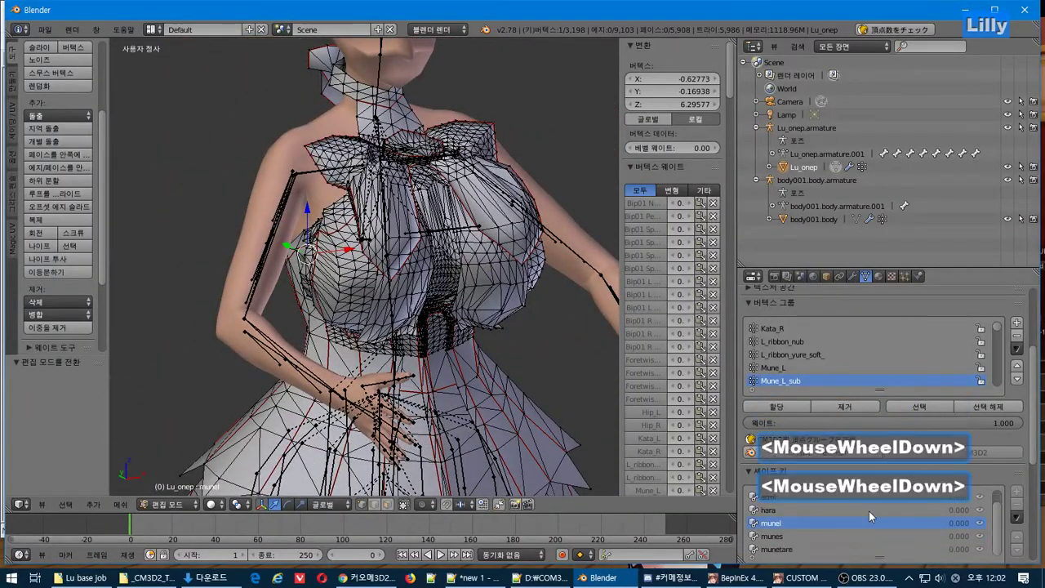
Return the dress's munel value to 0 and compare its chest shape in Object Mode and Edit Mode
left_click(797, 511)
left_click(794, 521)
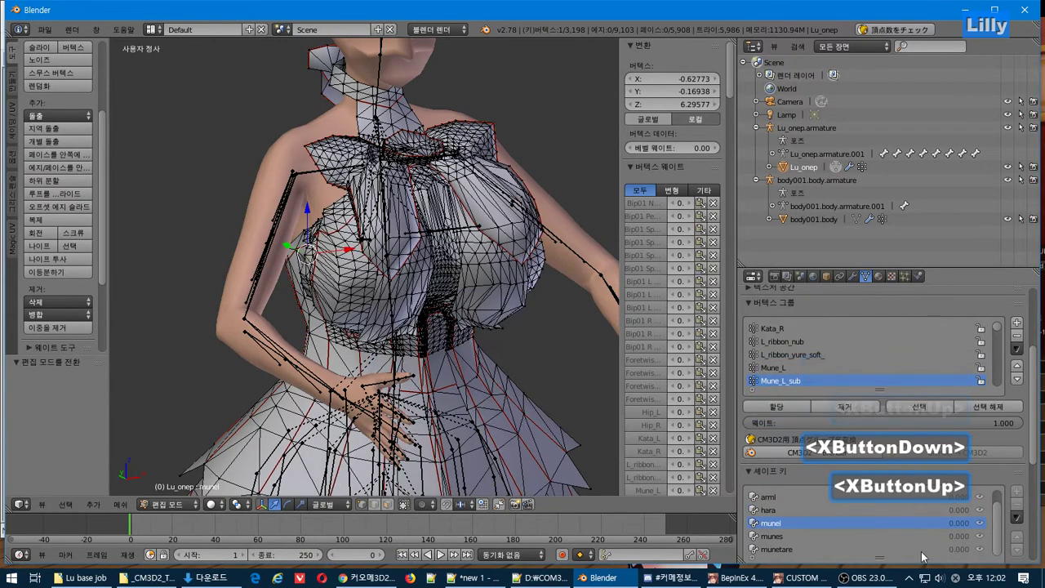
left_click_drag(1033, 416, 1033, 422)
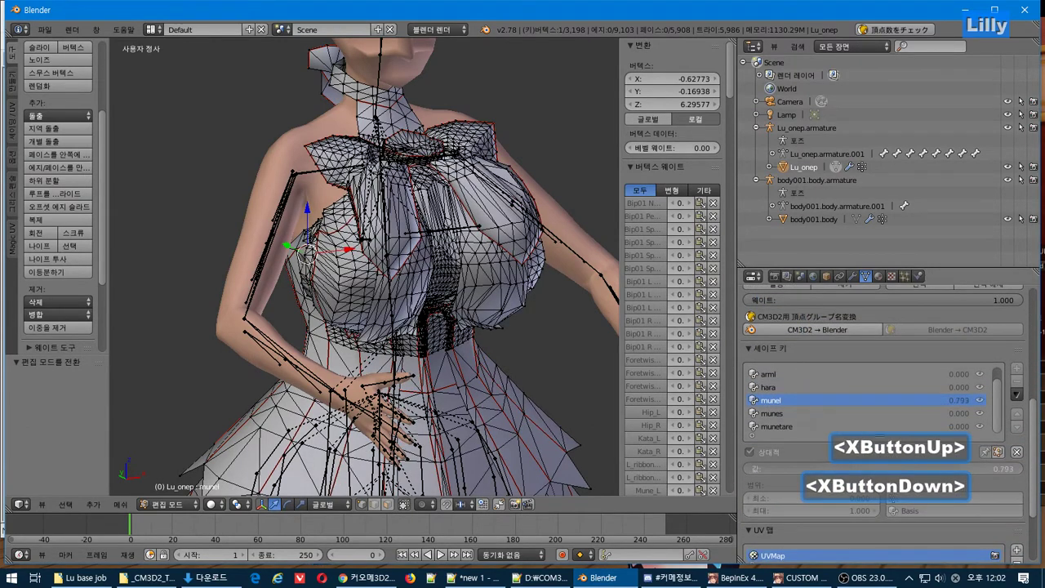
left_click_drag(802, 469, 744, 468)
key("Tab")
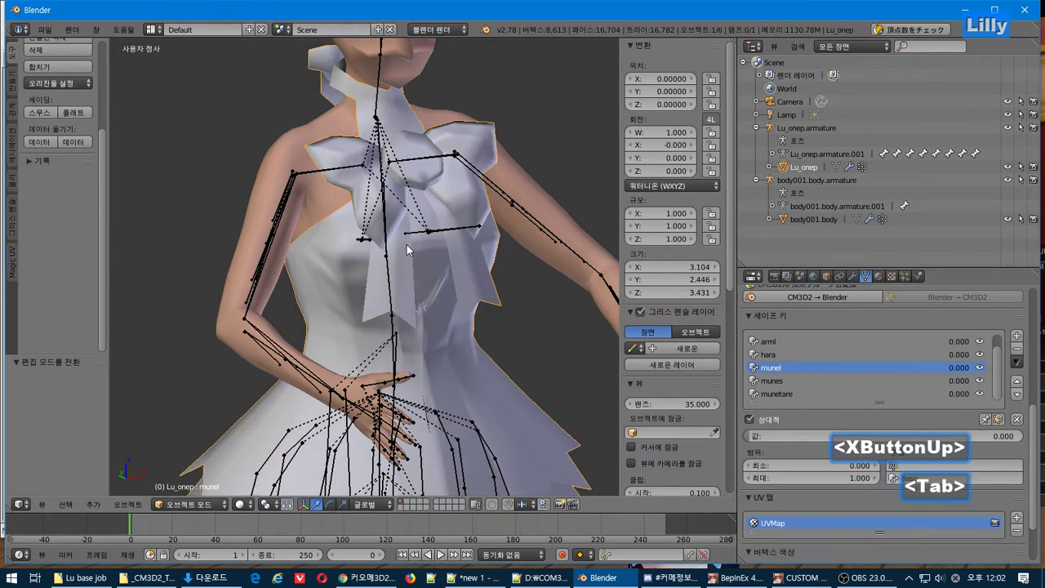
key("Tab")
scroll(908, 420, "up", 3)
scroll(908, 419, "down", 5)
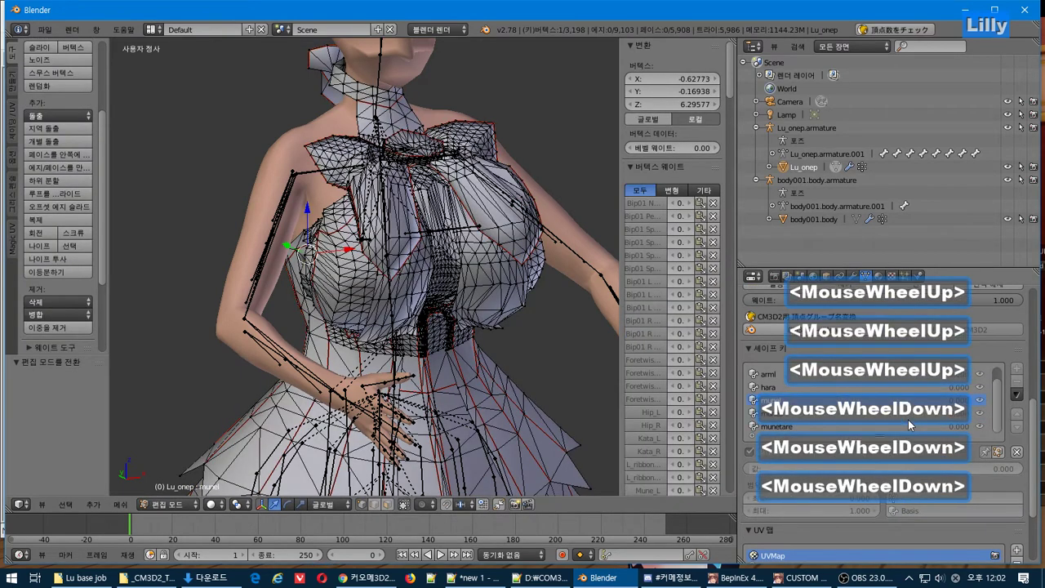
scroll(908, 420, "up", 3)
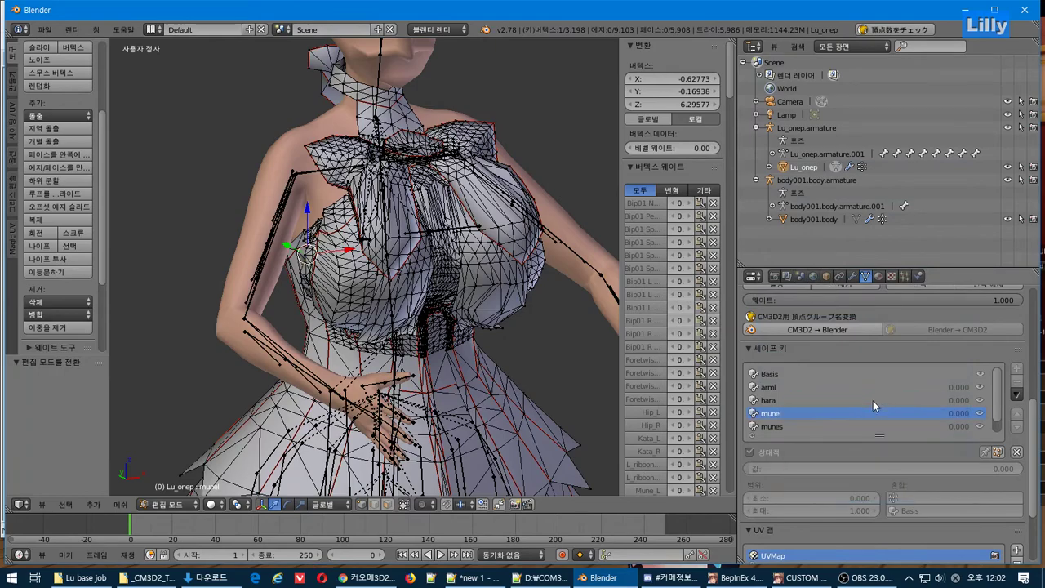
scroll(954, 382, "up", 2)
Switch to CUSTOM ORDER MAID 3D 2, reduce the chest size to -30 and apply the first outfit in the Lu list
key("alt+Tab")
key("alt+Tab")
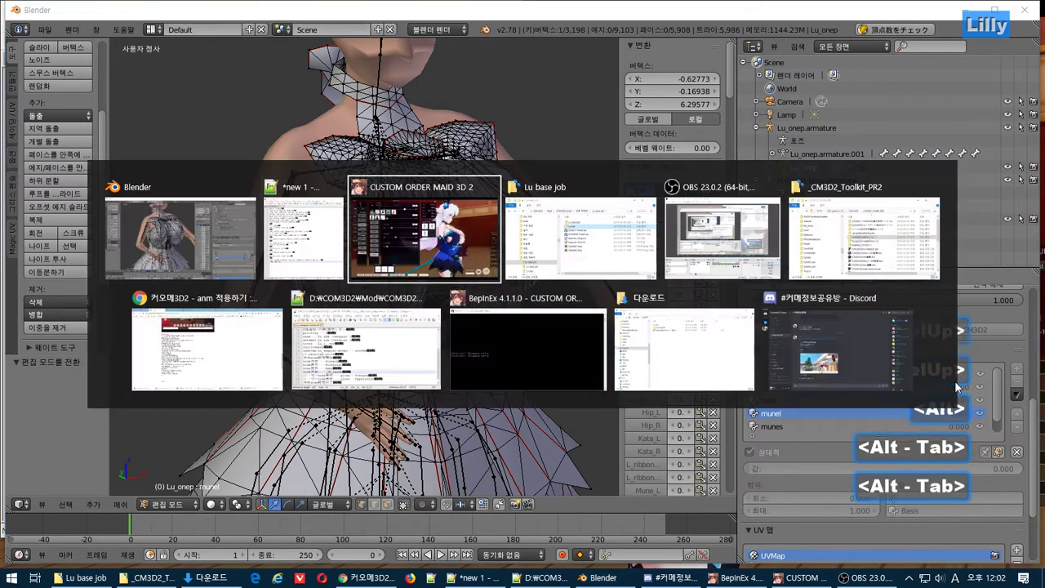
left_click_drag(381, 85, 280, 95)
key("ctrl+z")
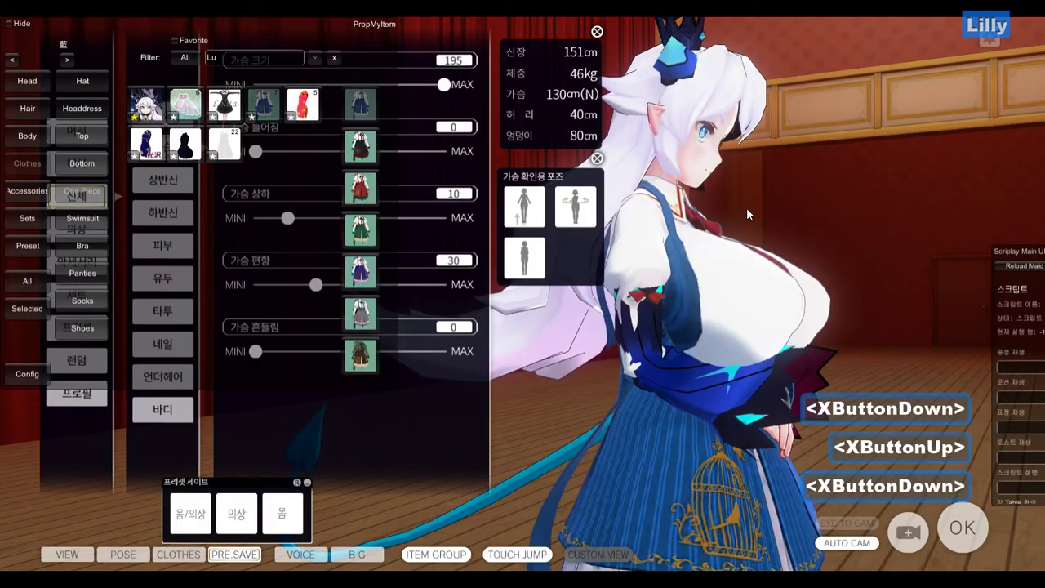
left_click(139, 116)
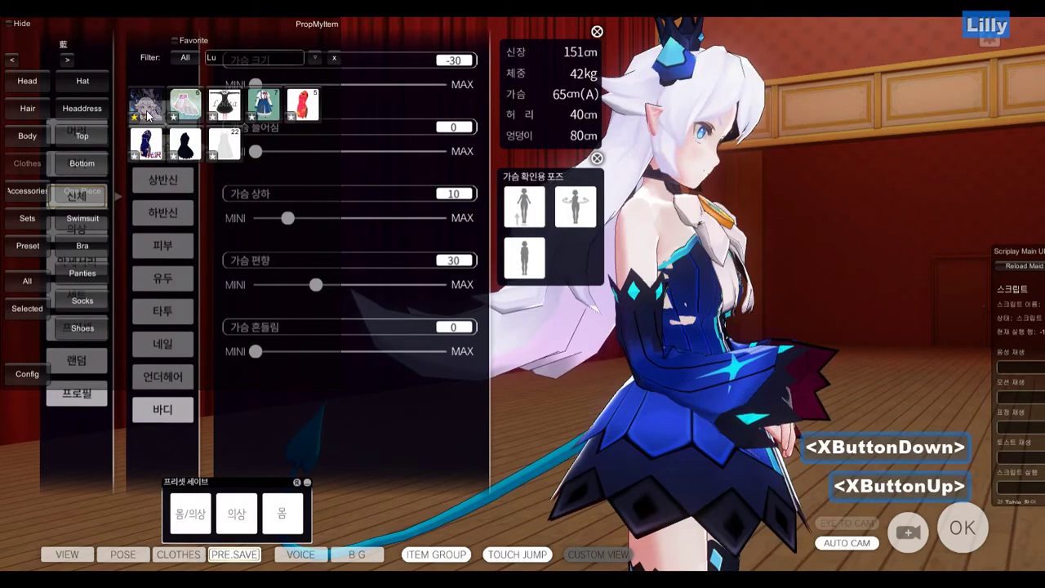
Close the item list, set the chest size to 1 and apply the first chest-check pose
key("shift+i")
left_click_drag(255, 85, 280, 88)
left_click(515, 214)
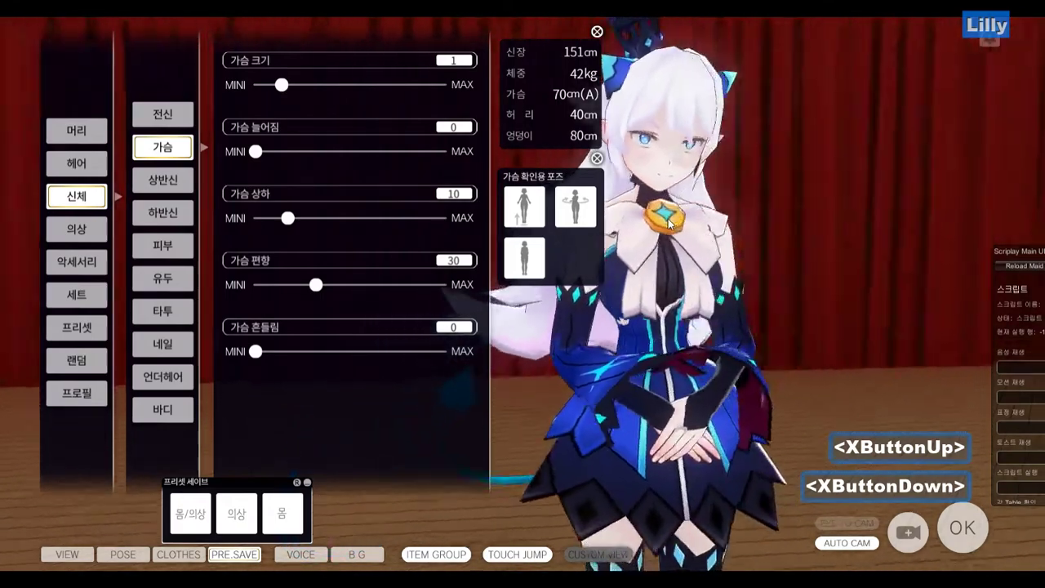
Switch to File Explorer, open the inner Lu base job folder and delete Lu_onep.model
key("alt+Tab")
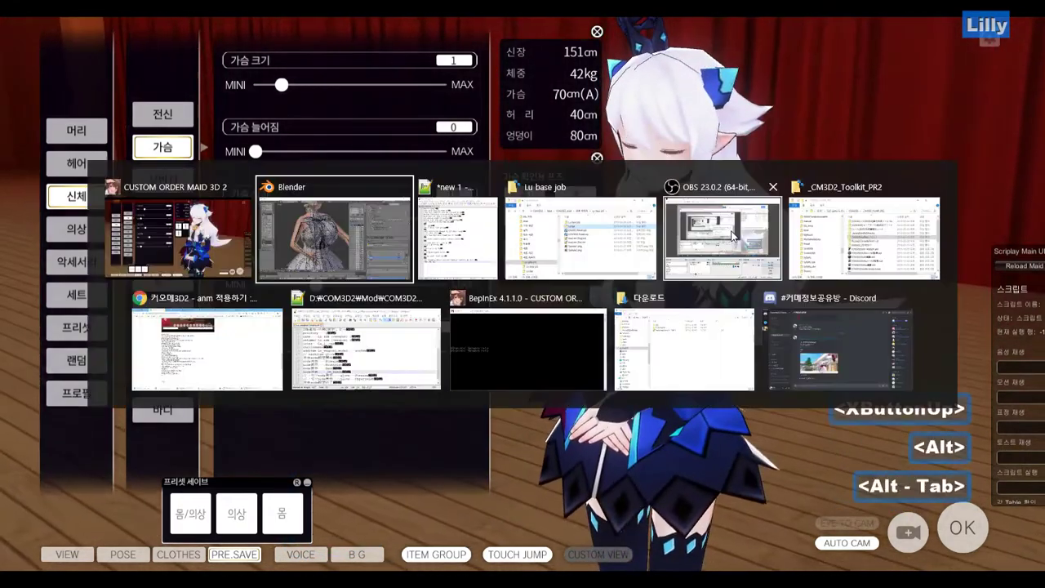
key("alt+Tab")
key("alt+Tab")
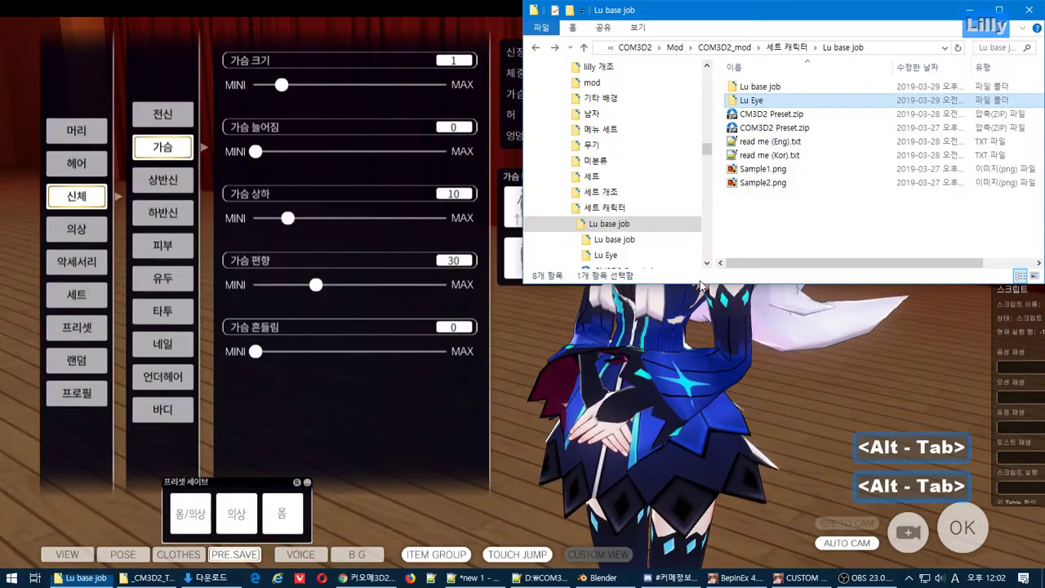
double_click(759, 85)
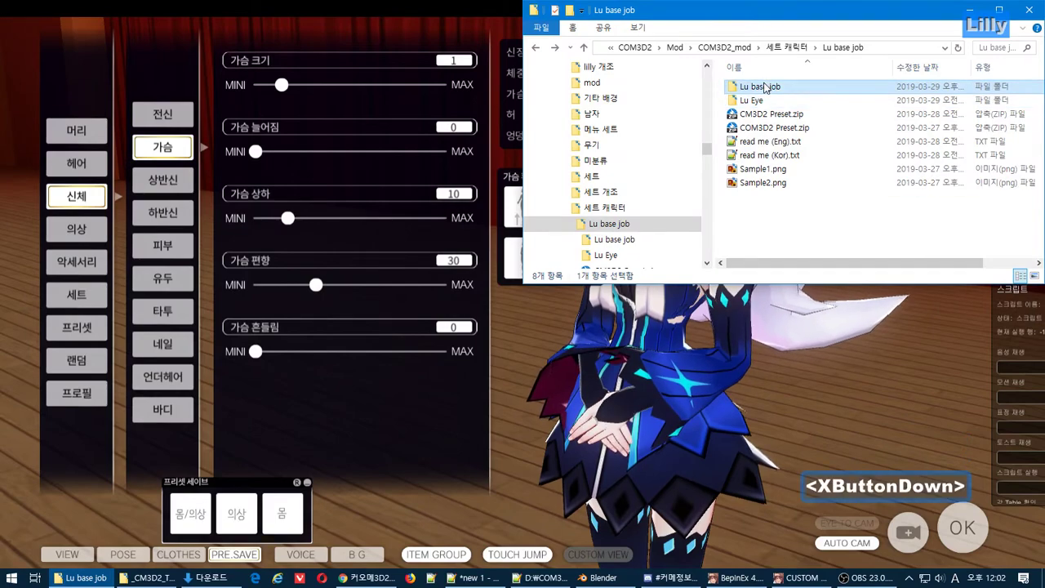
scroll(817, 170, "down", 10)
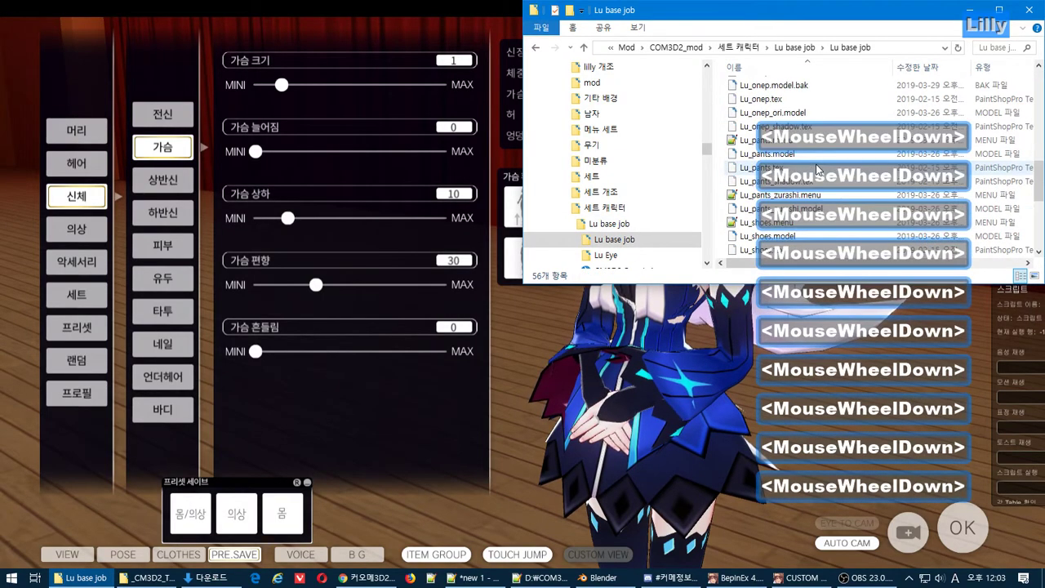
left_click_drag(1036, 232, 1036, 178)
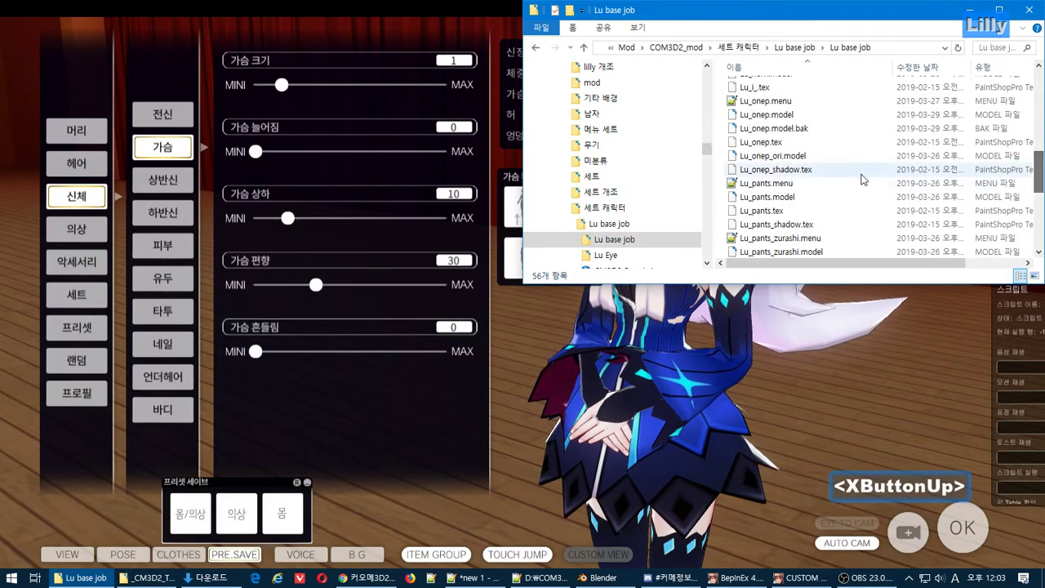
left_click(792, 114)
key("Delete")
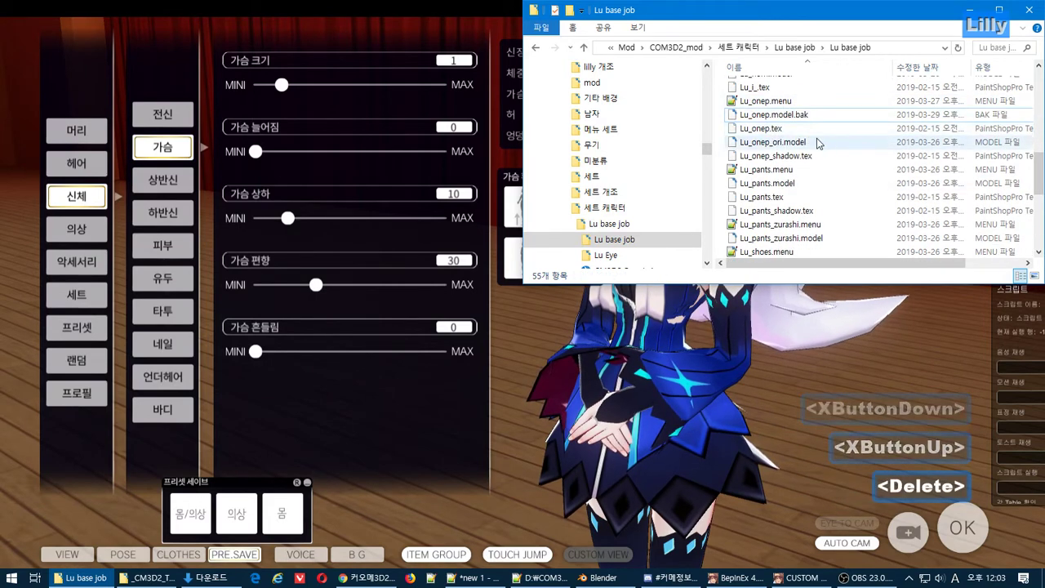
Duplicate Lu_onep_ori.model in the same folder and rename the copy Lu_onep.model
left_click(784, 143)
key("ctrl+c")
key("ctrl+v")
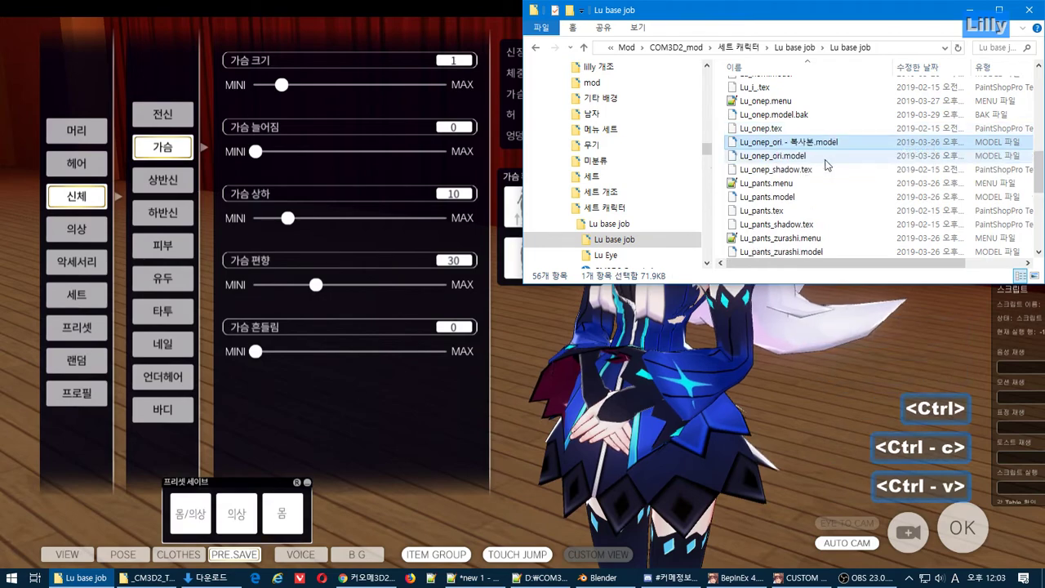
key("F2")
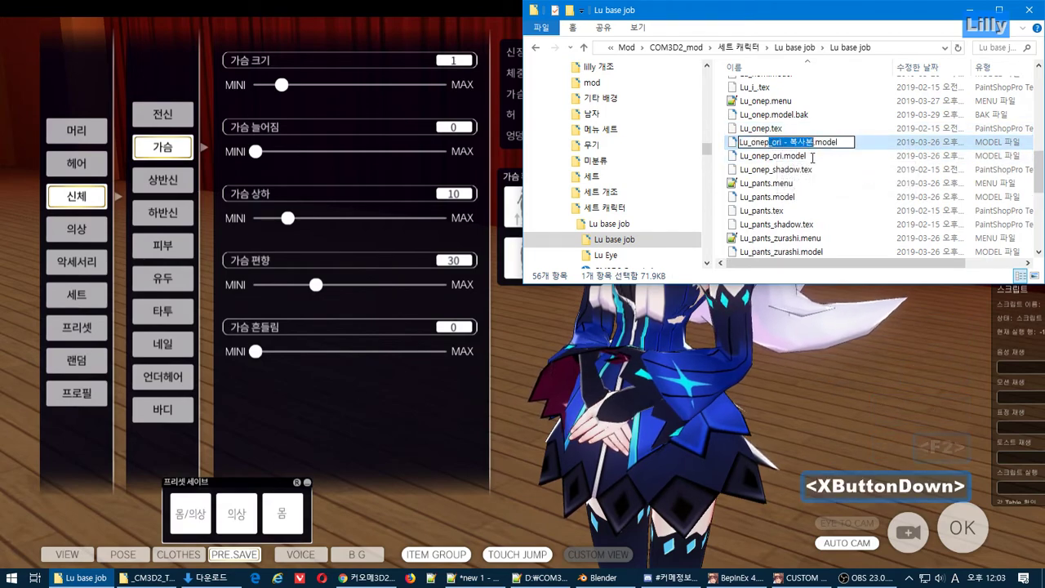
key("Delete")
left_click(817, 214)
Return to CUSTOM ORDER MAID 3D 2, reload the dress by swapping to another Lu-filtered outfit and back, and examine its front
left_click(744, 380)
key("shift")
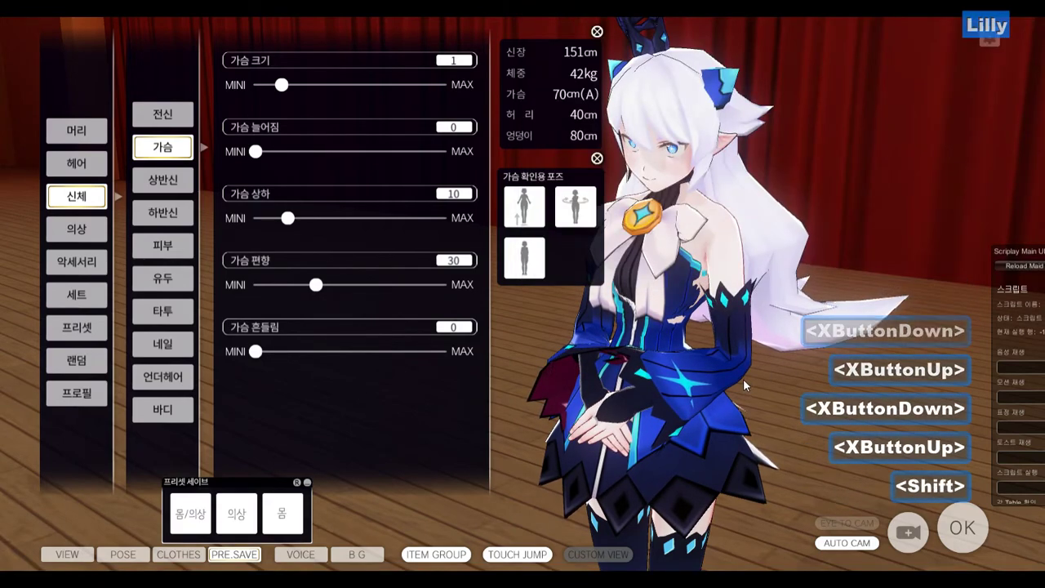
key("shift+i")
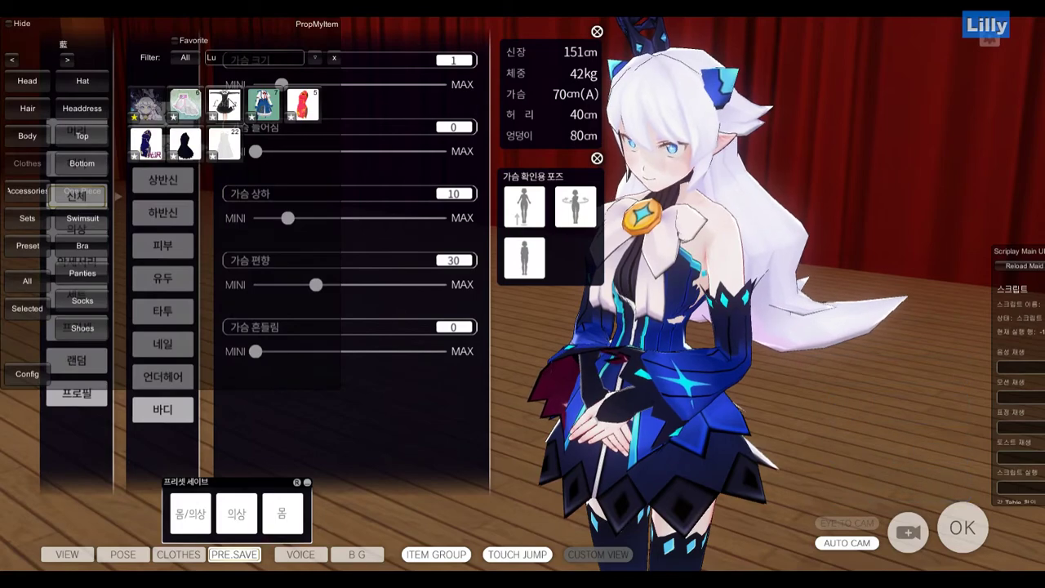
left_click(263, 104)
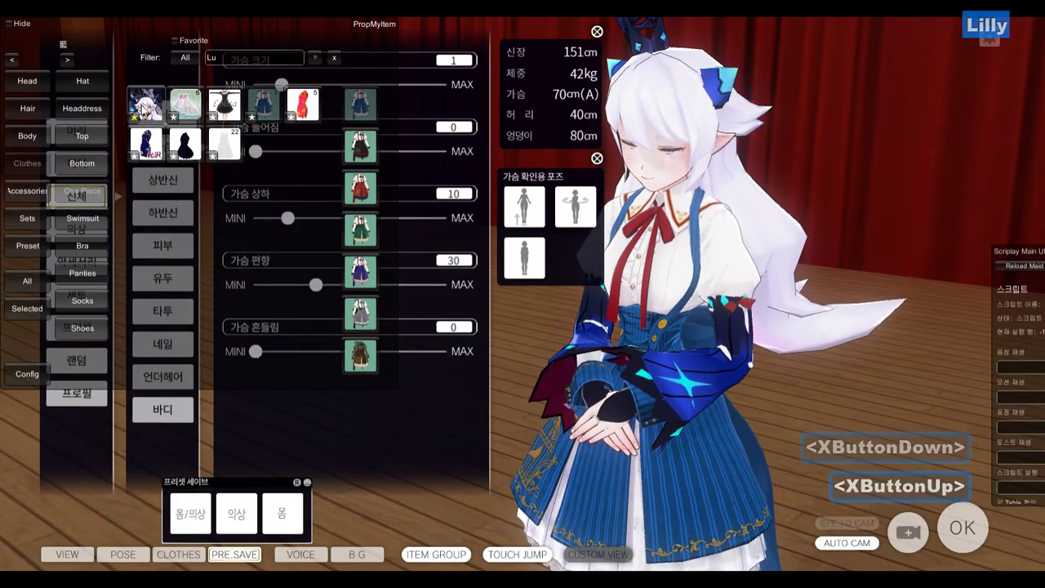
left_click(150, 106)
right_click_drag(823, 278, 922, 280)
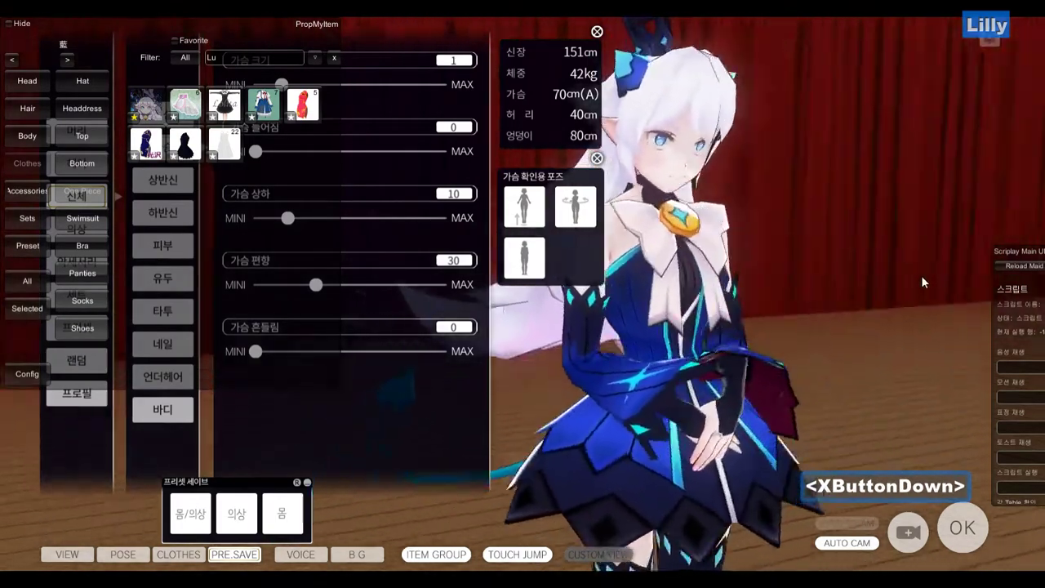
Switch to Notepad++ and start a new line of text below line 29 of the note
key("alt+Tab")
key("Tab")
key("Tab")
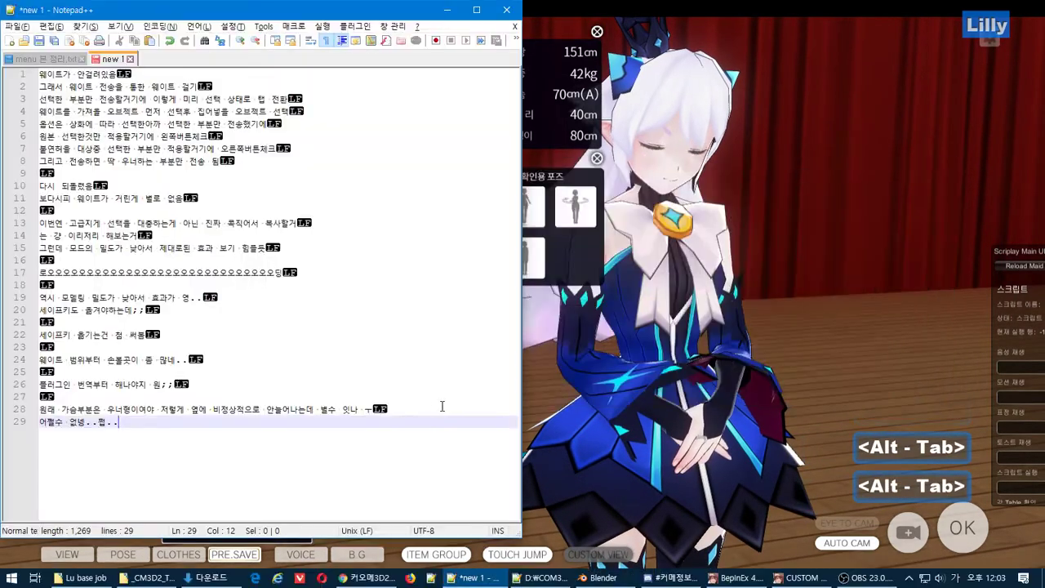
key("Return")
type("ㅇ")
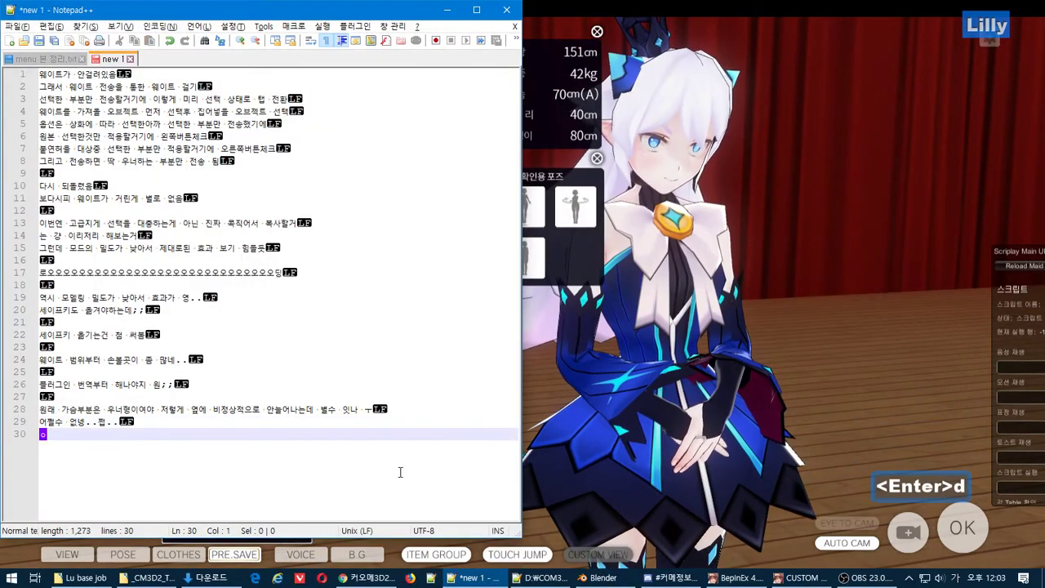